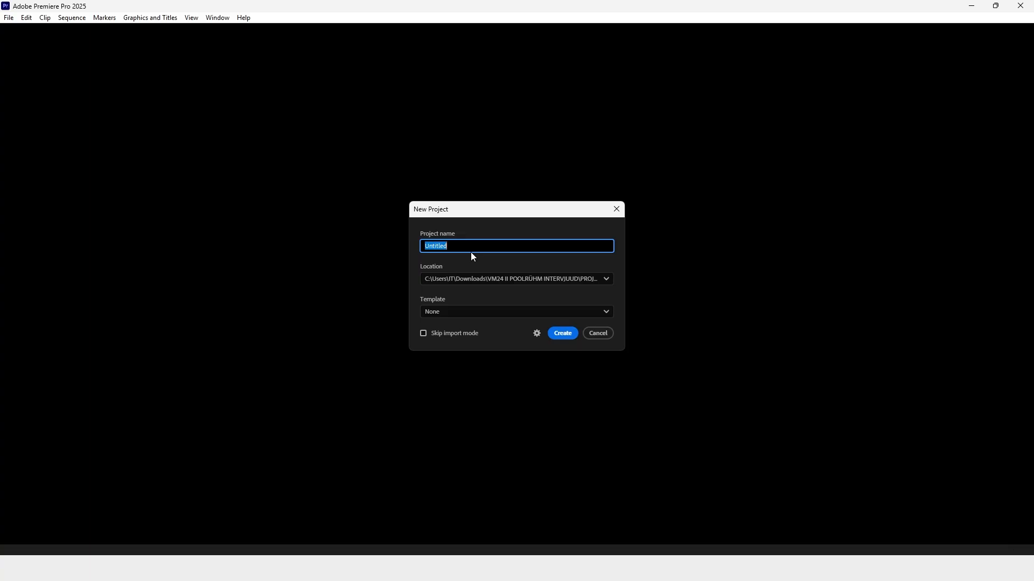
Name the new project INTERVJUUD
text(INTERVJ)
key(Caps_Lock)
text(UUD)
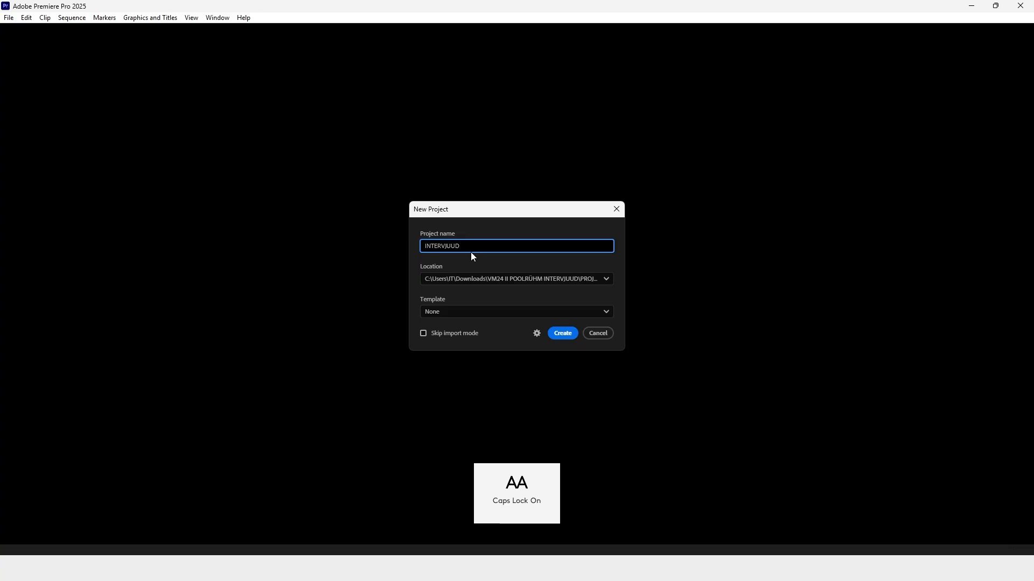
Choose a custom project location by creating a VM24 folder on the Desktop and opening it
click(586, 279)
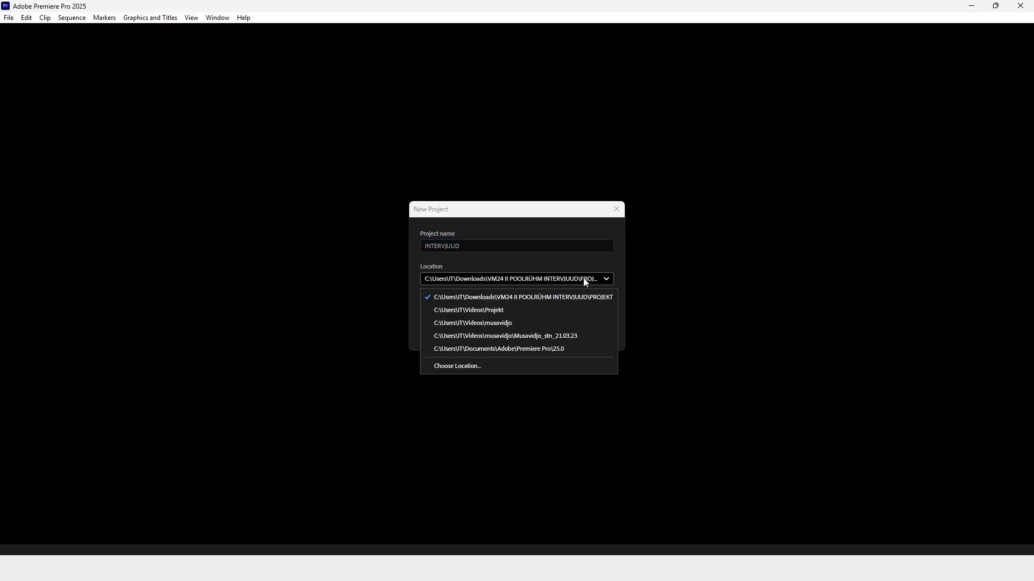
click(464, 364)
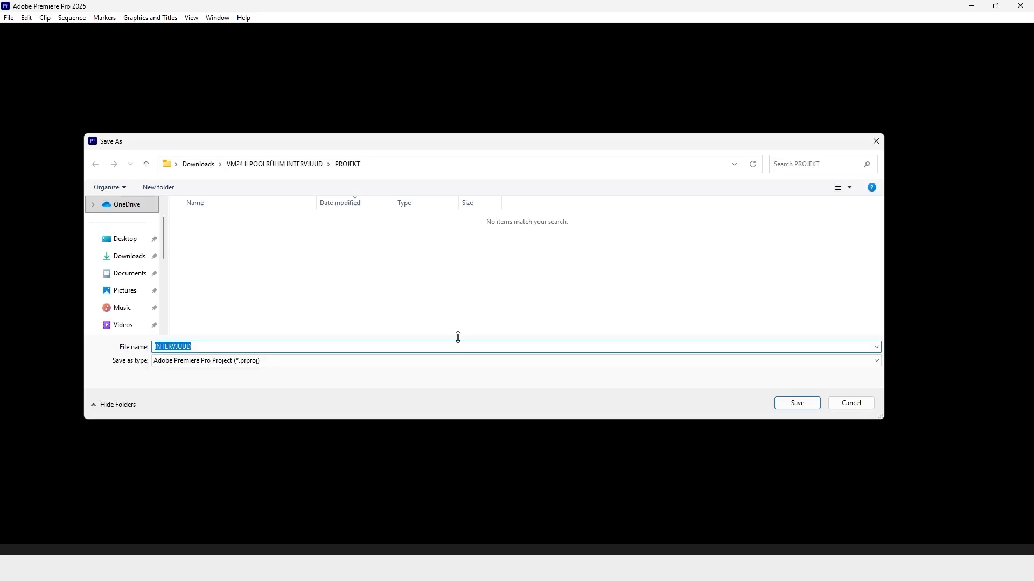
click(130, 244)
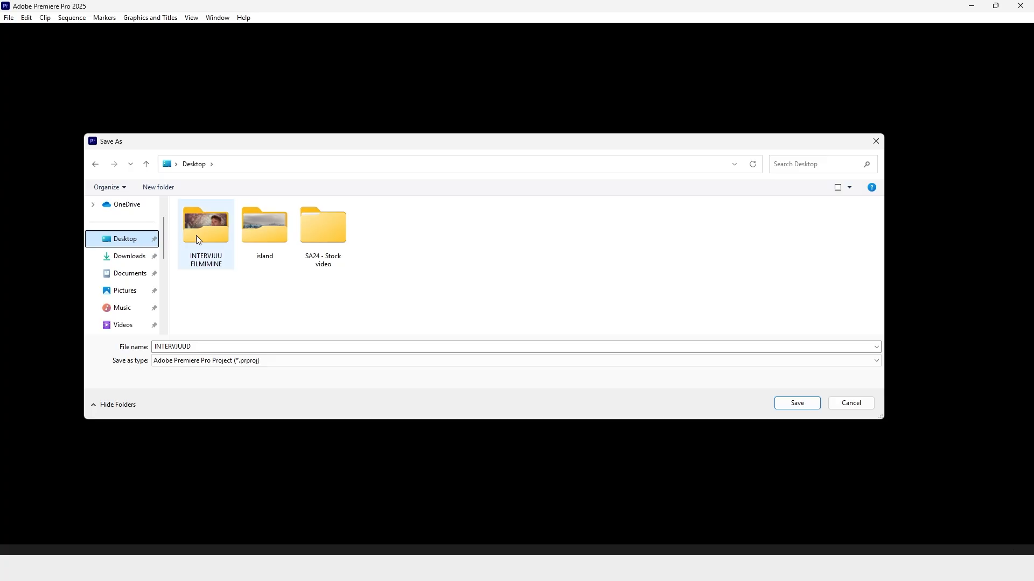
click(154, 190)
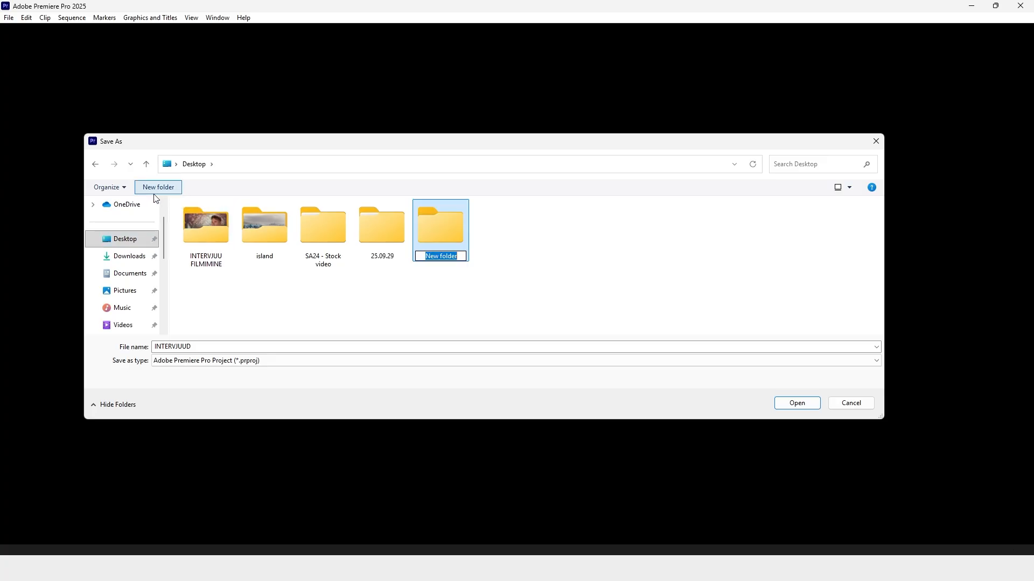
text(VM24)
key(Return)
key(Return)
Create a PROJEKT folder inside VM24 and set it as the project's save location
click(154, 188)
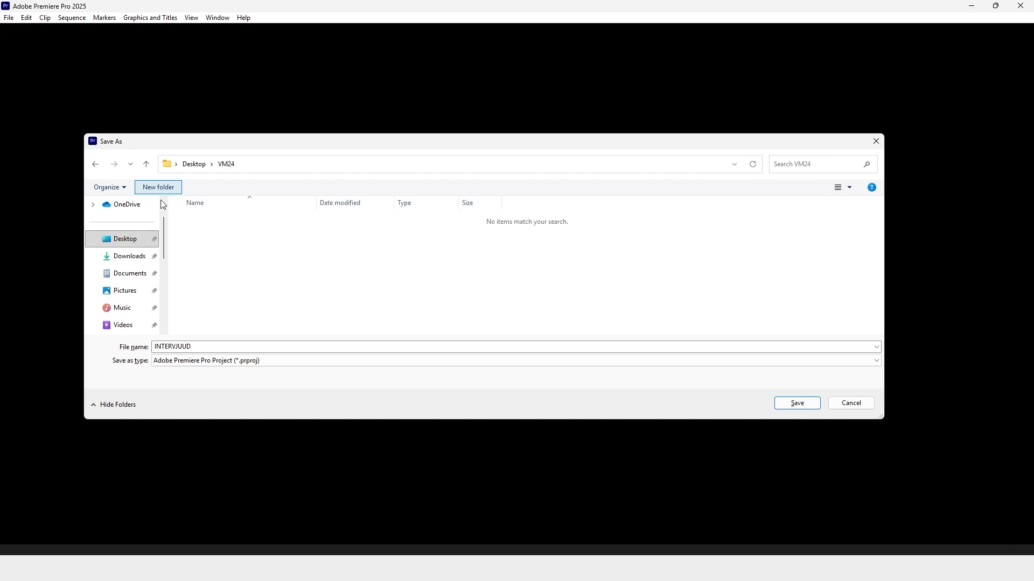
text(PROJEKT)
key(Return)
key(Return)
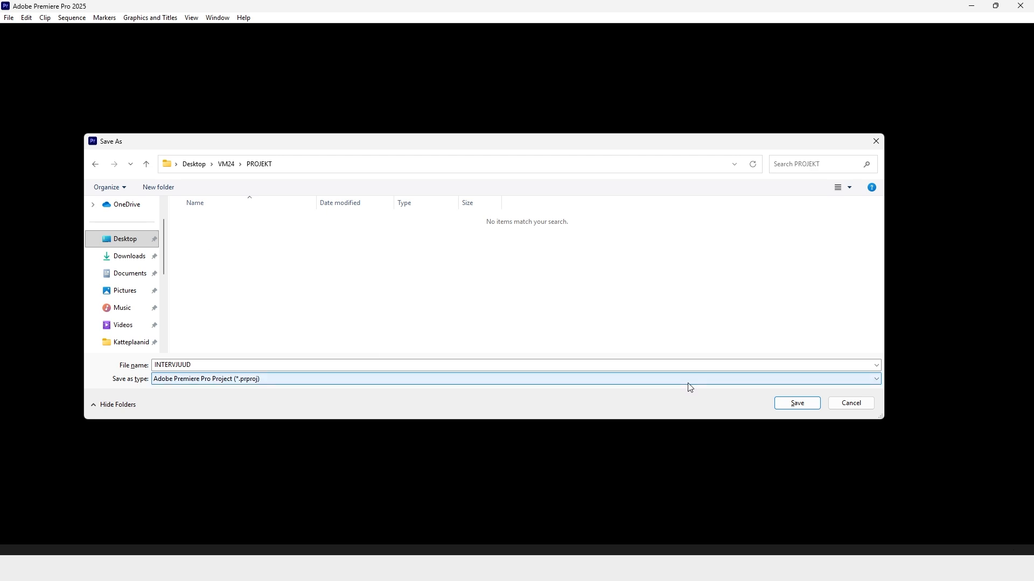
click(797, 404)
Create the project without importing media and enlarge the upper workspace area by lowering its border with the timeline
click(562, 333)
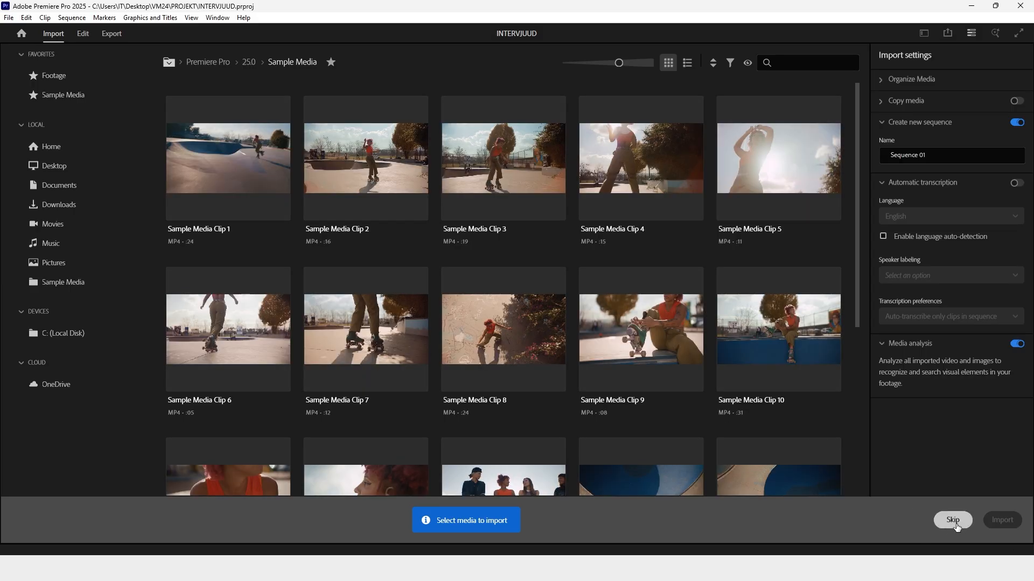
click(953, 520)
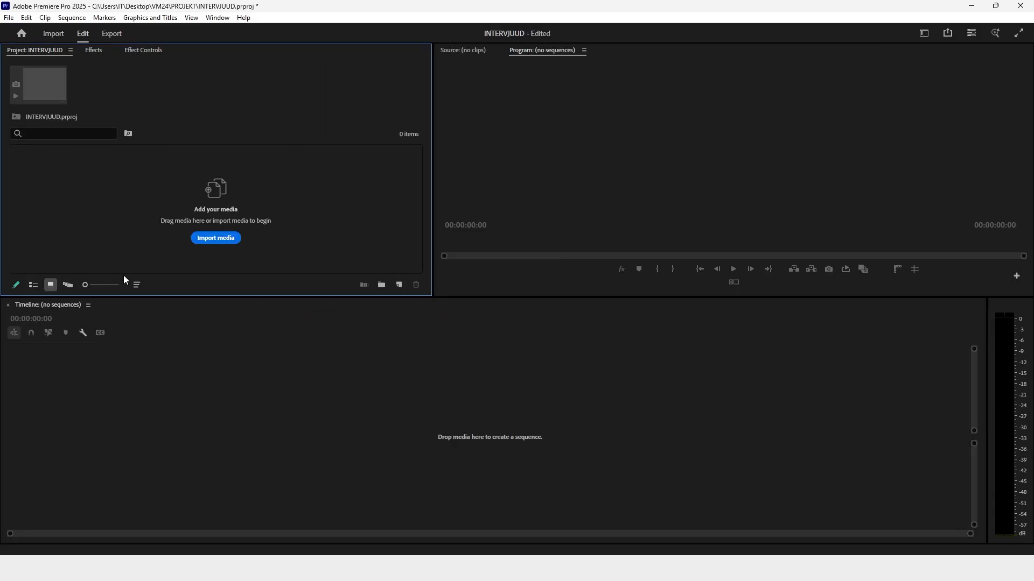
drag(140, 296, 139, 343)
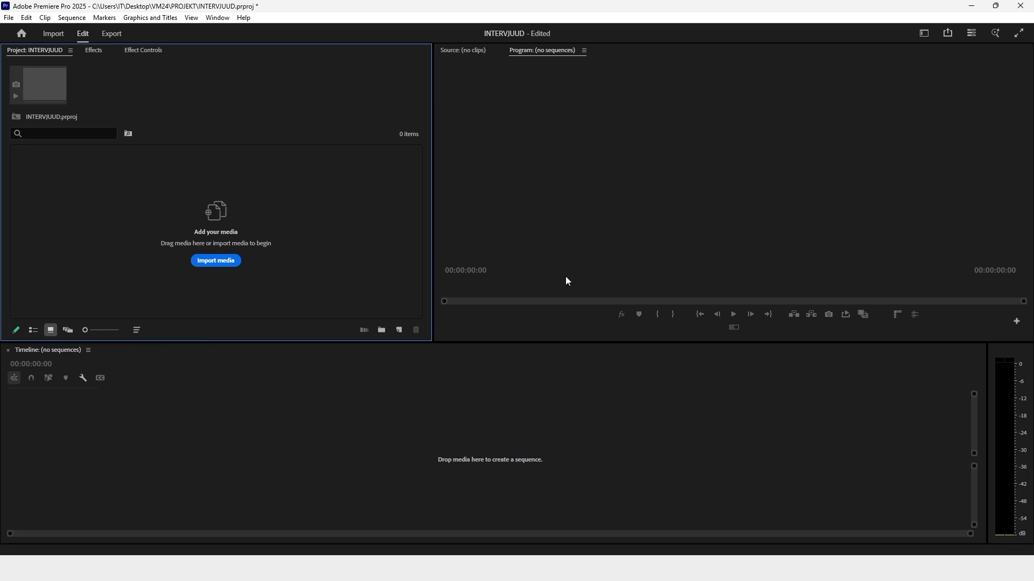
On the desktop, move the INTERVJUU FILMIMINE and 25.09.29 folders into the VM24 folder
click(969, 7)
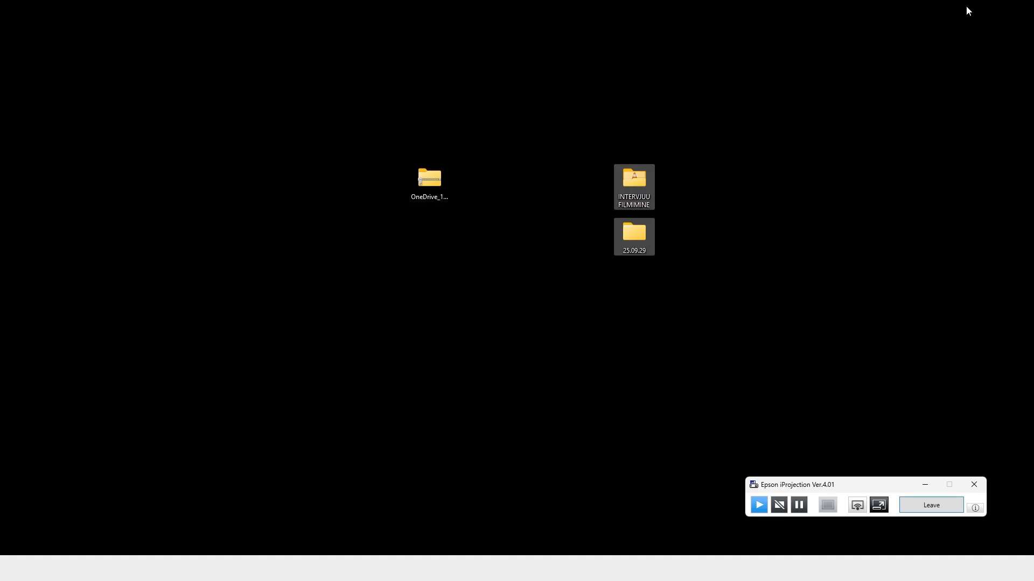
drag(587, 148, 663, 225)
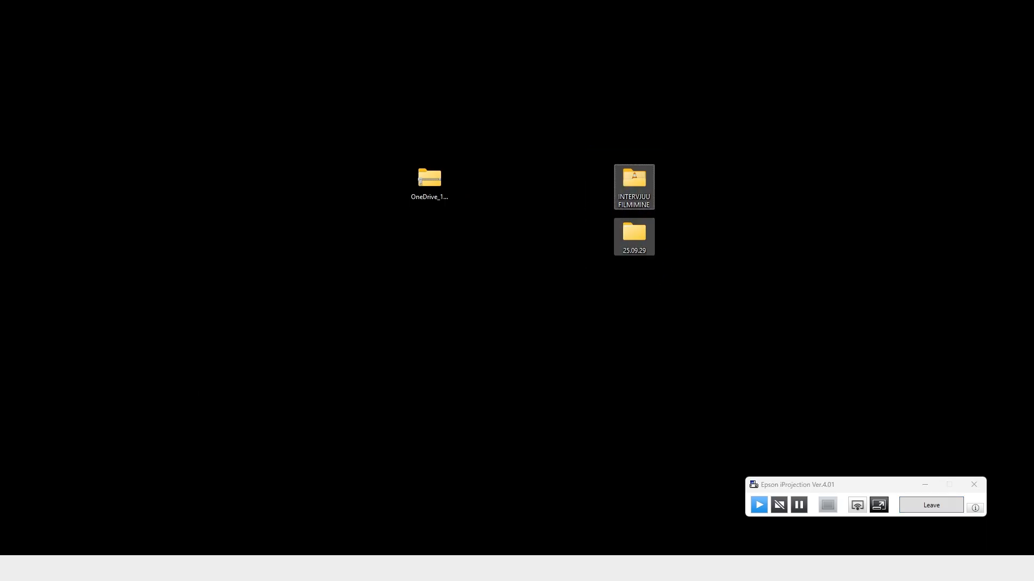
drag(2, 271, 552, 243)
drag(633, 185, 554, 234)
drag(630, 231, 544, 234)
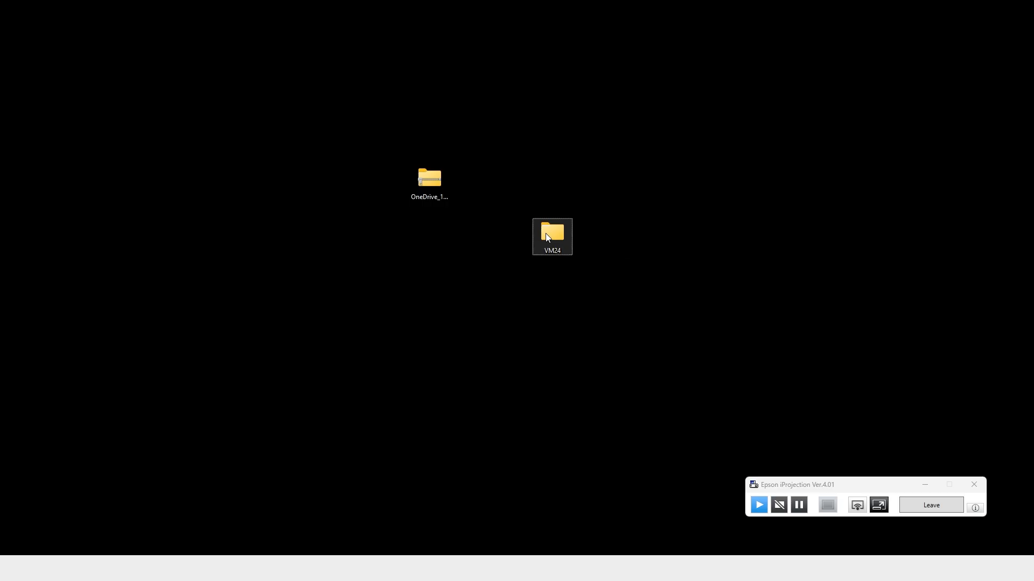
Open the VM24 folder in File Explorer and create a subfolder named MATERJAL in it
drag(0, 39, 271, 37)
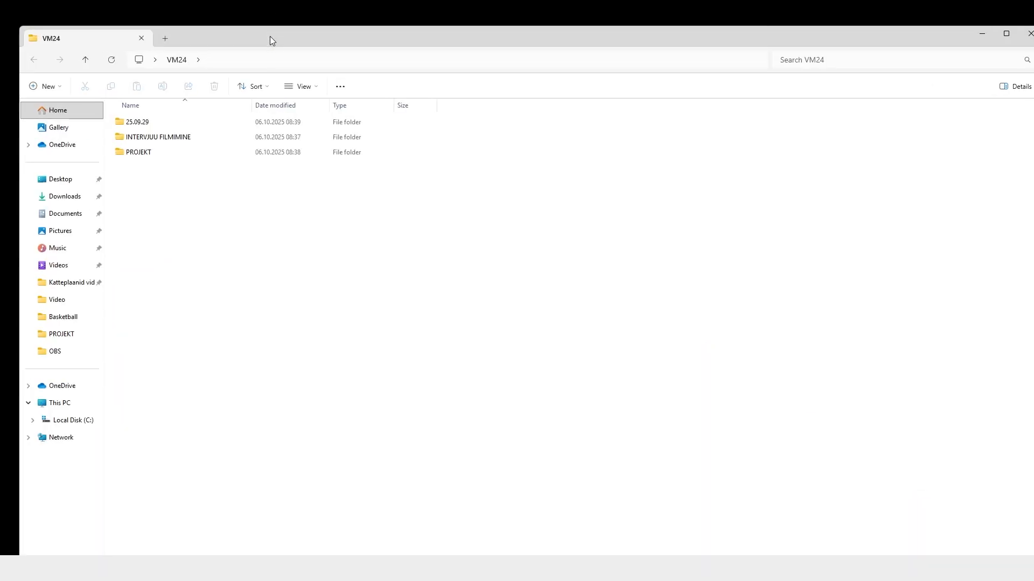
click(49, 88)
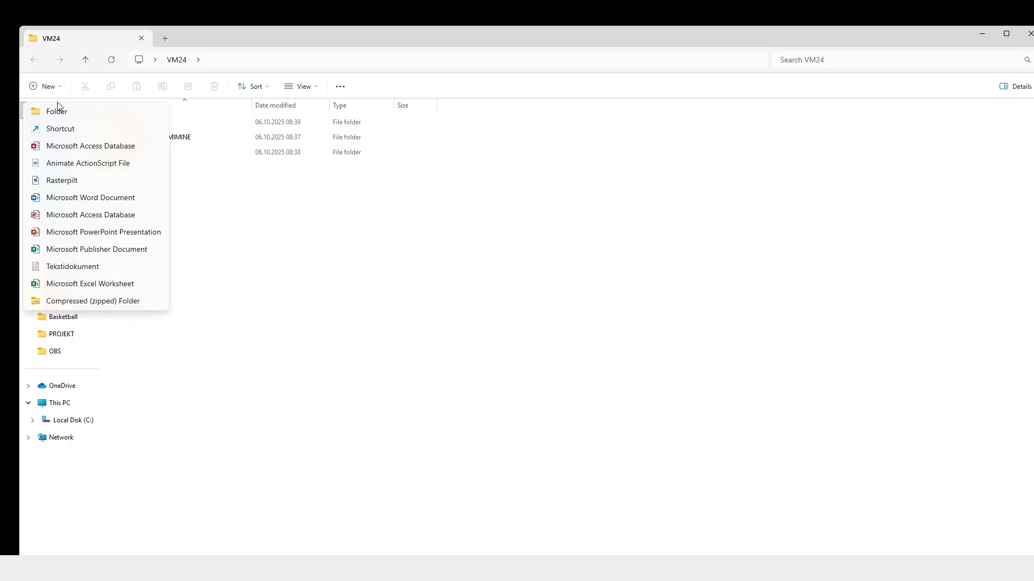
click(56, 111)
text(MATERJAL)
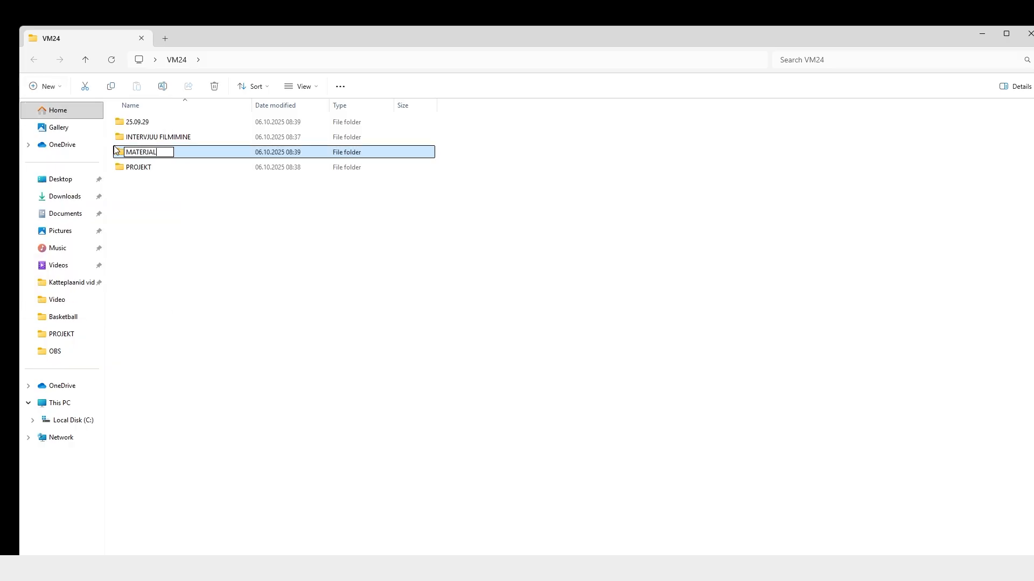
click(161, 226)
Move the 25.09.29 and INTERVJUU FILMIMINE folders into the MATERJAL folder
click(138, 123)
ctrl+click(139, 140)
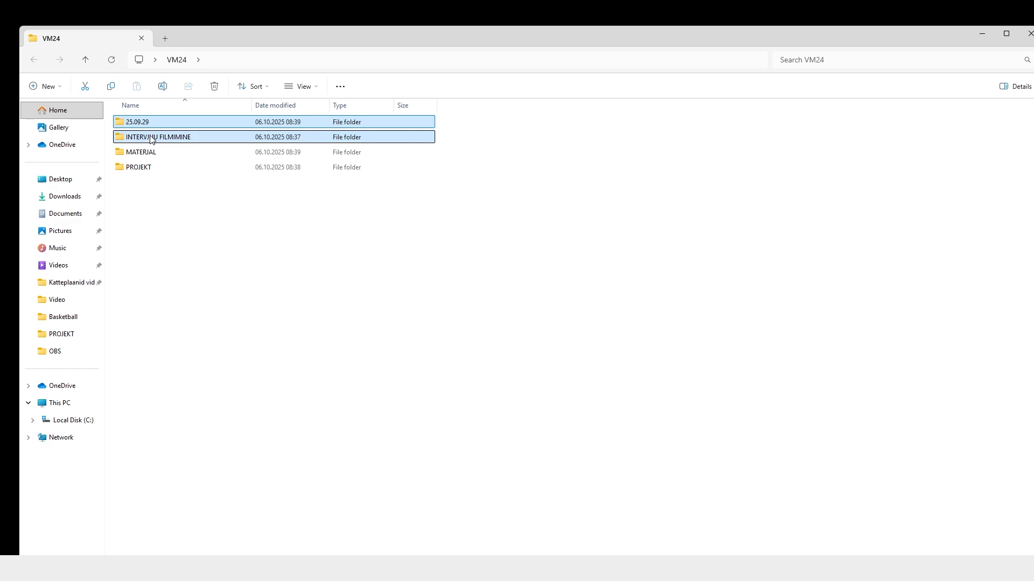
drag(151, 139, 139, 154)
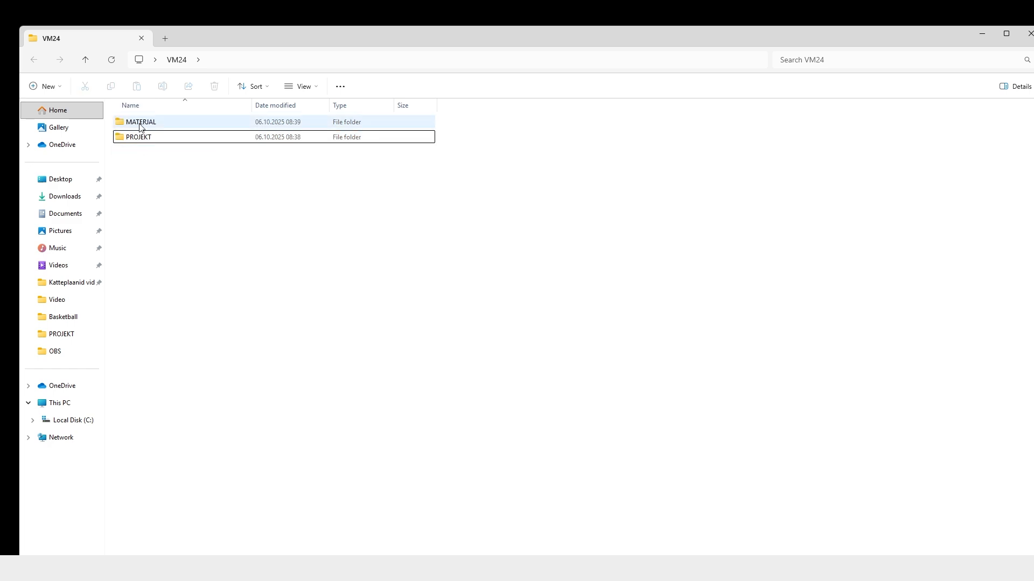
mouse_move(140, 127)
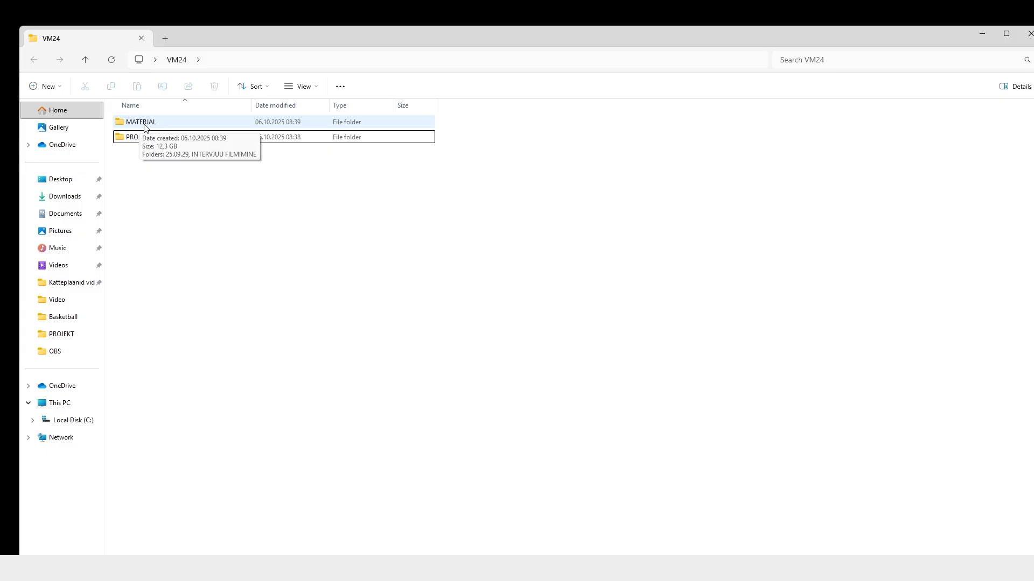
click(147, 139)
click(149, 183)
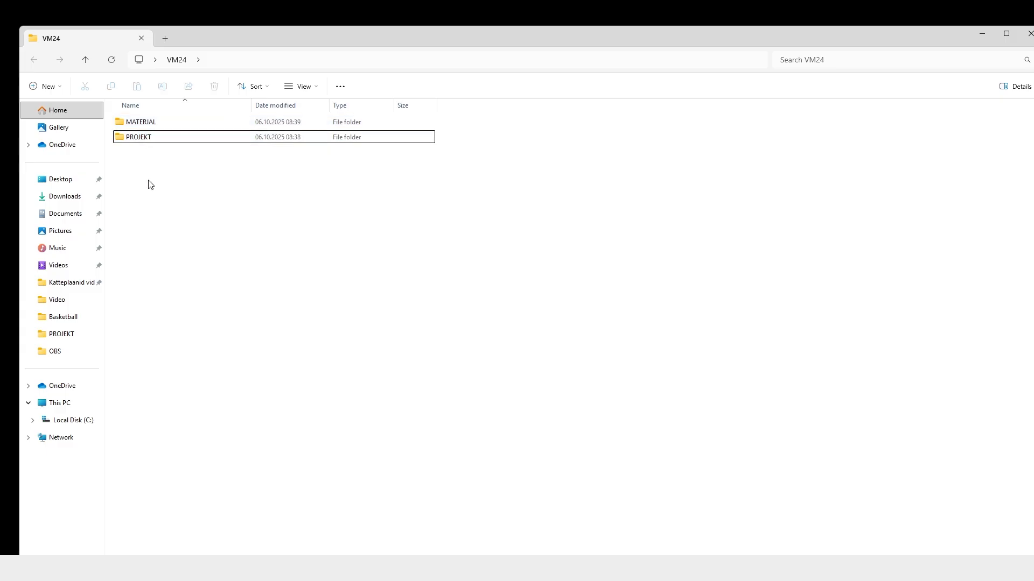
Create a subfolder named MUUSIKA in the VM24 folder
click(56, 87)
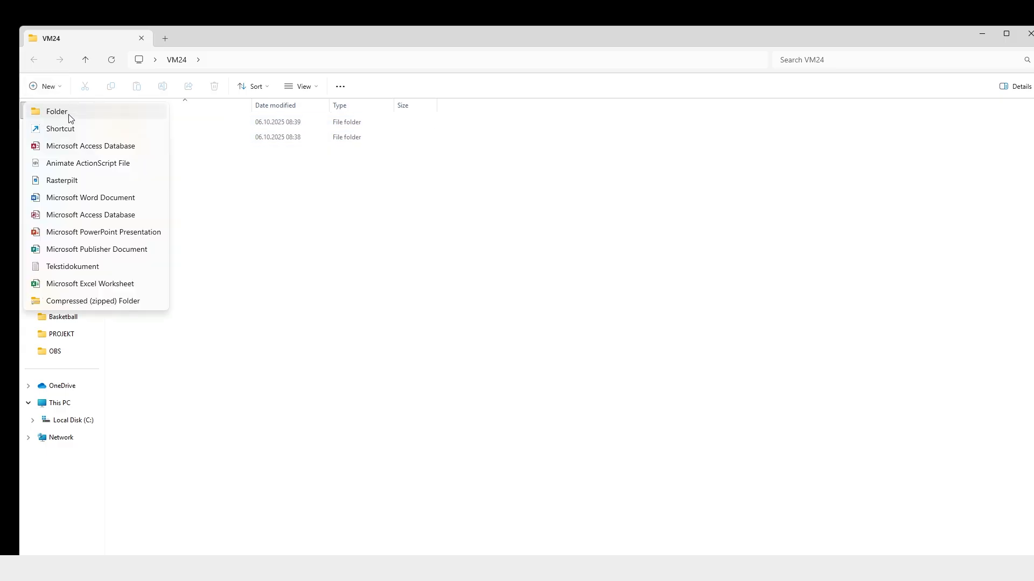
click(68, 117)
text(MUUSIKA)
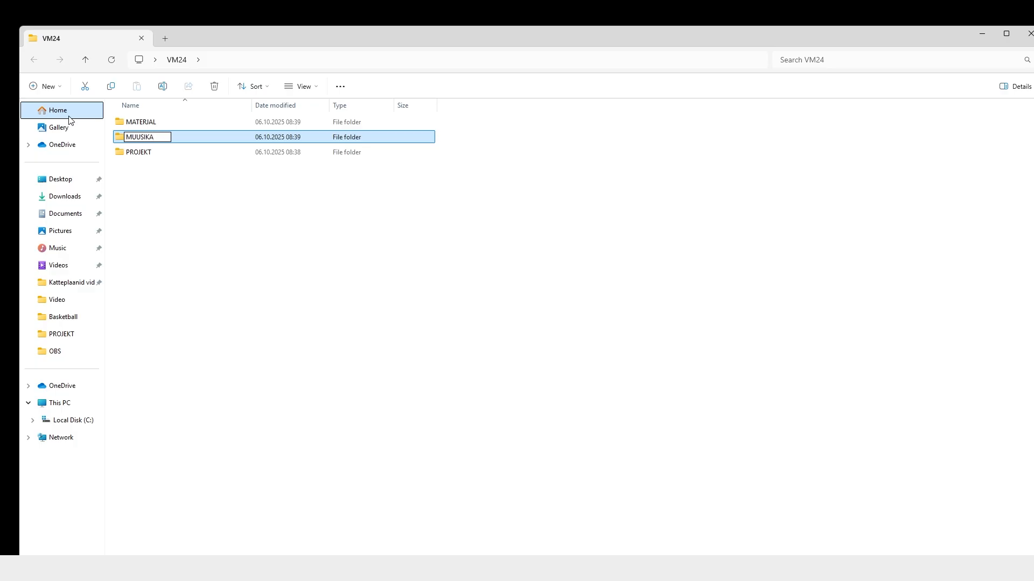
click(155, 193)
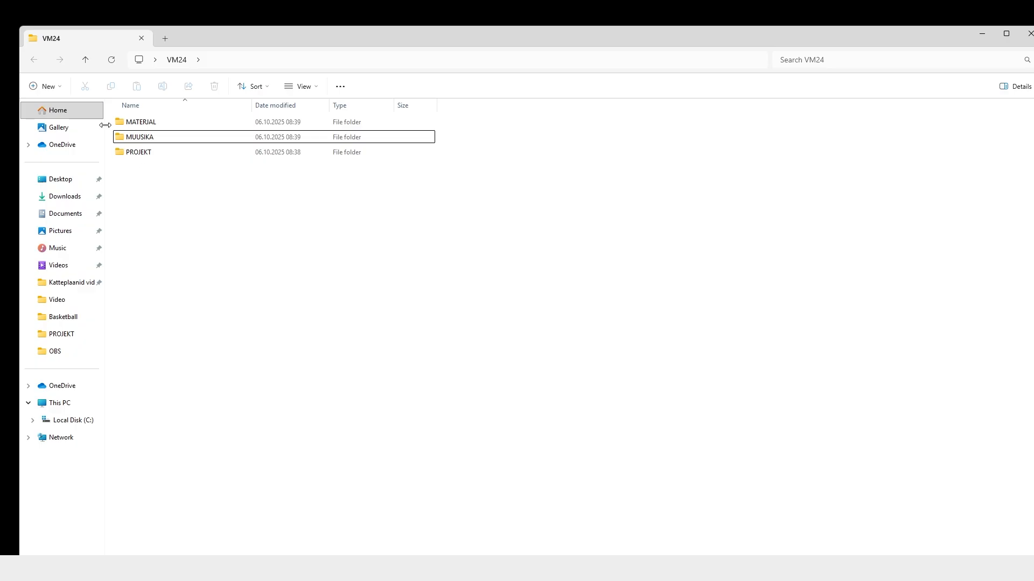
Create a subfolder named GRAAFIKA in the VM24 folder
click(50, 89)
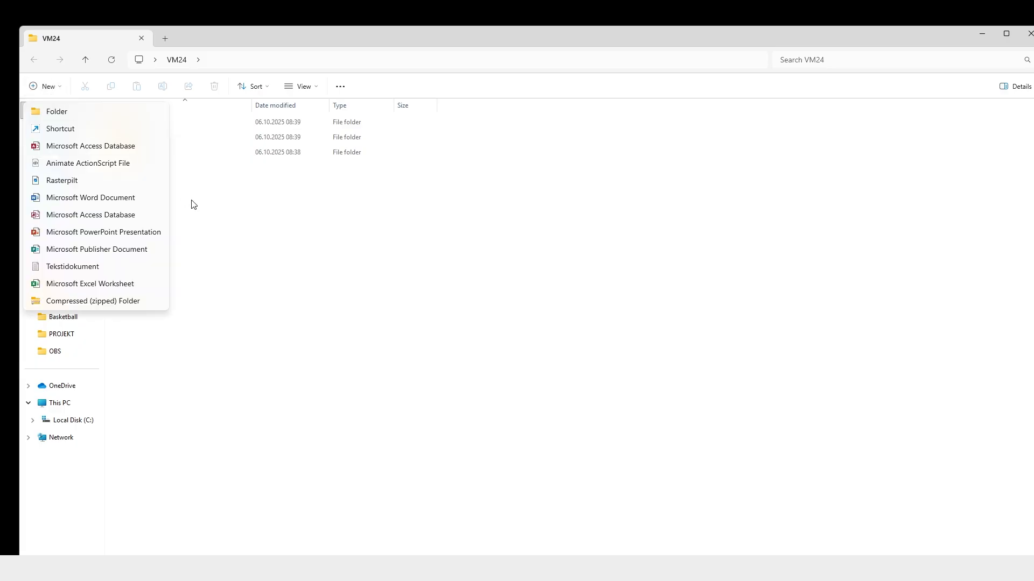
click(80, 112)
text(GRAAFIKA)
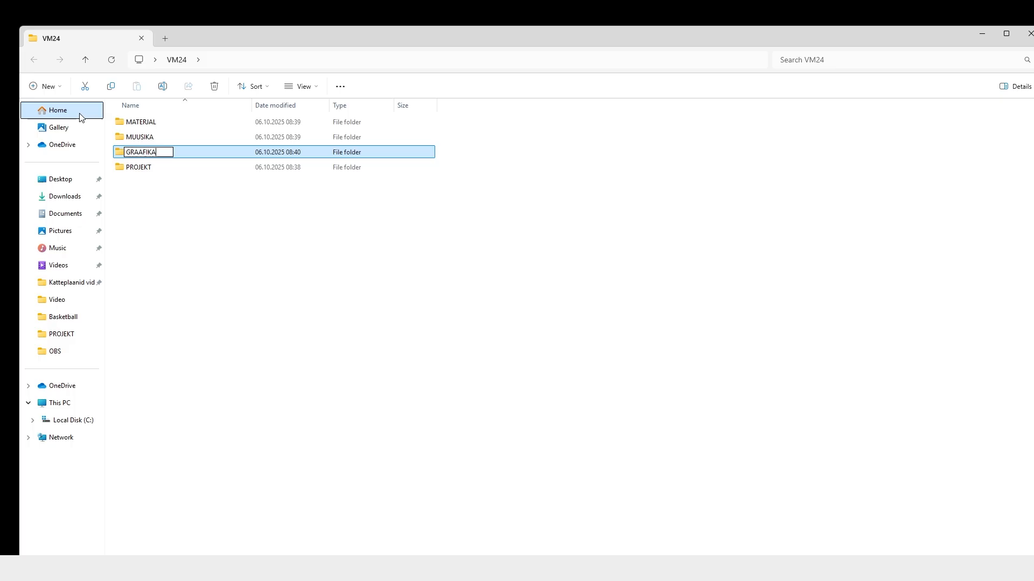
click(264, 240)
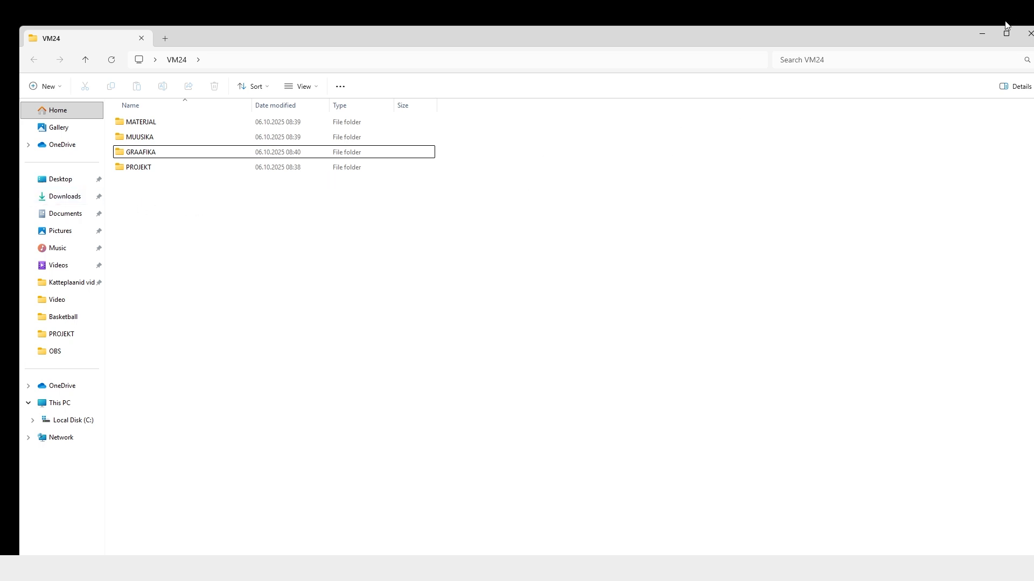
click(180, 151)
click(123, 141)
mouse_move(119, 142)
mouse_down()
mouse_move(192, 139)
mouse_move(135, 143)
mouse_up()
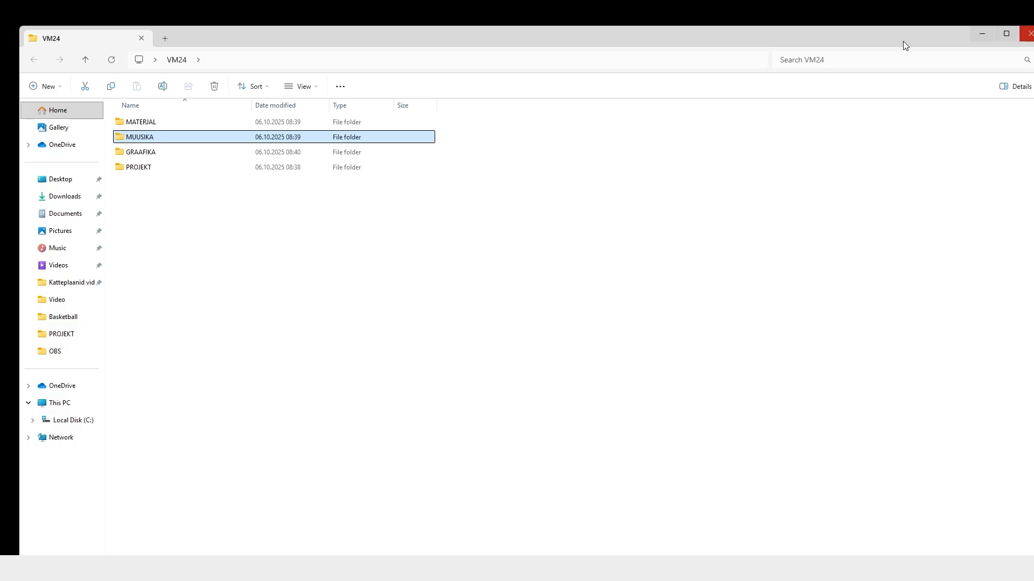
Open the CLIP folder under MATERJAL, 25.09.29, M4ROOT and sort its files by type
double_click(138, 123)
double_click(139, 124)
double_click(139, 137)
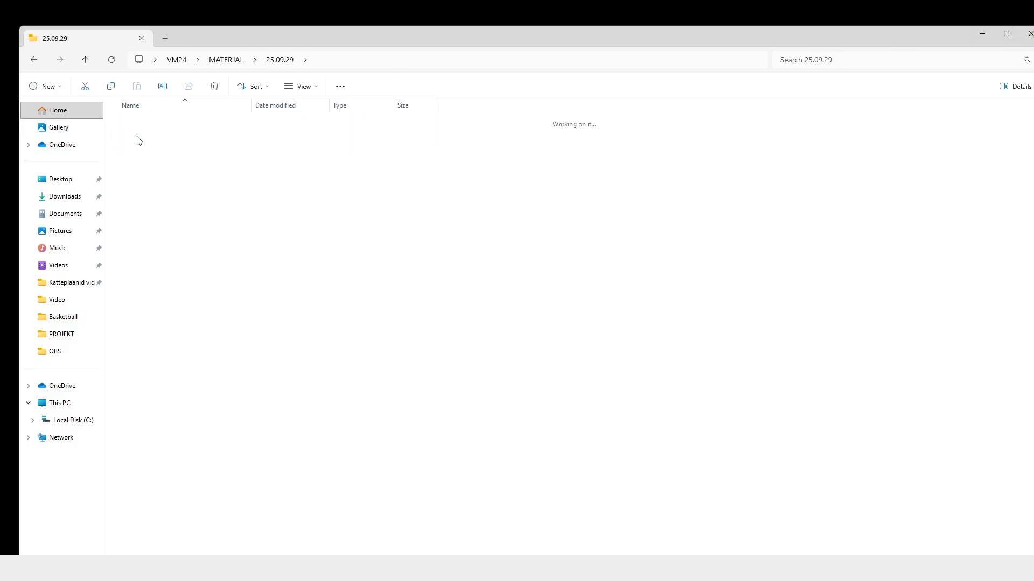
double_click(132, 122)
click(355, 106)
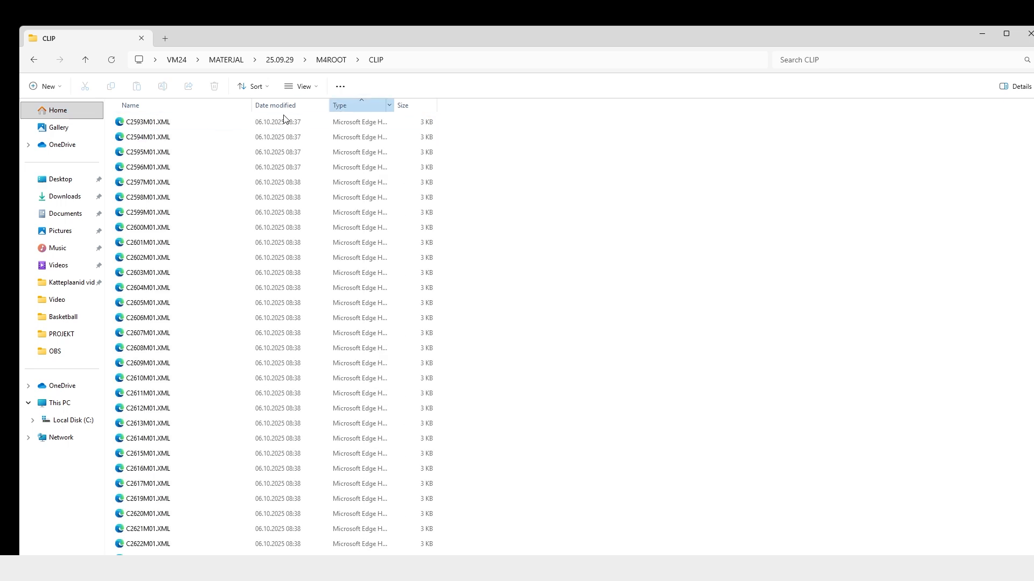
Select all the MP4 clips in the CLIP folder and import them into the INTERVJUUD project in Premiere Pro
click(151, 389)
scroll(151, 388, down, 10)
scroll(144, 344, up, 4)
shift+click(148, 271)
drag(148, 272, 113, 181)
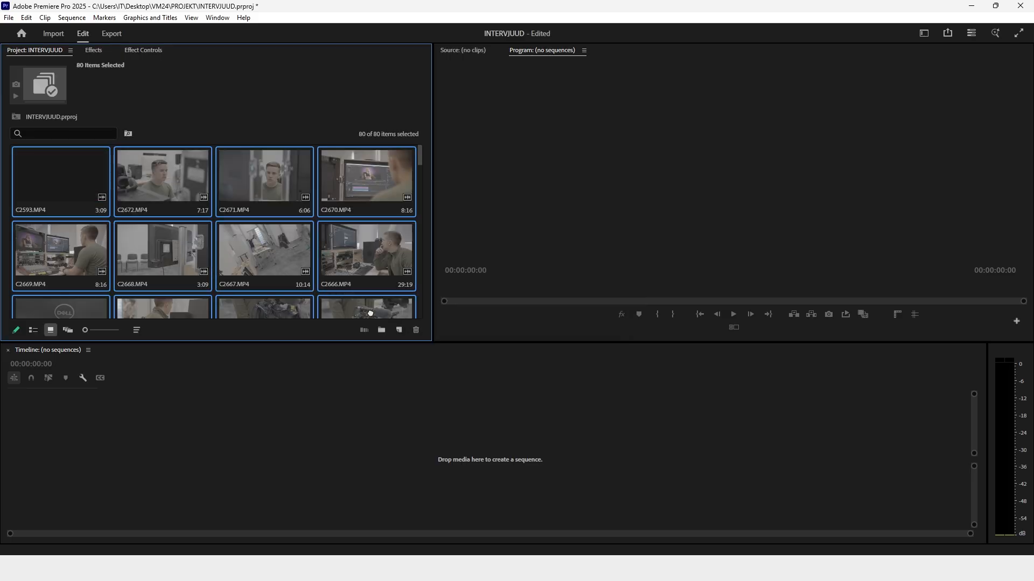
Put all the imported clips into a new bin and display the project contents as a list
scroll(370, 313, down, 1)
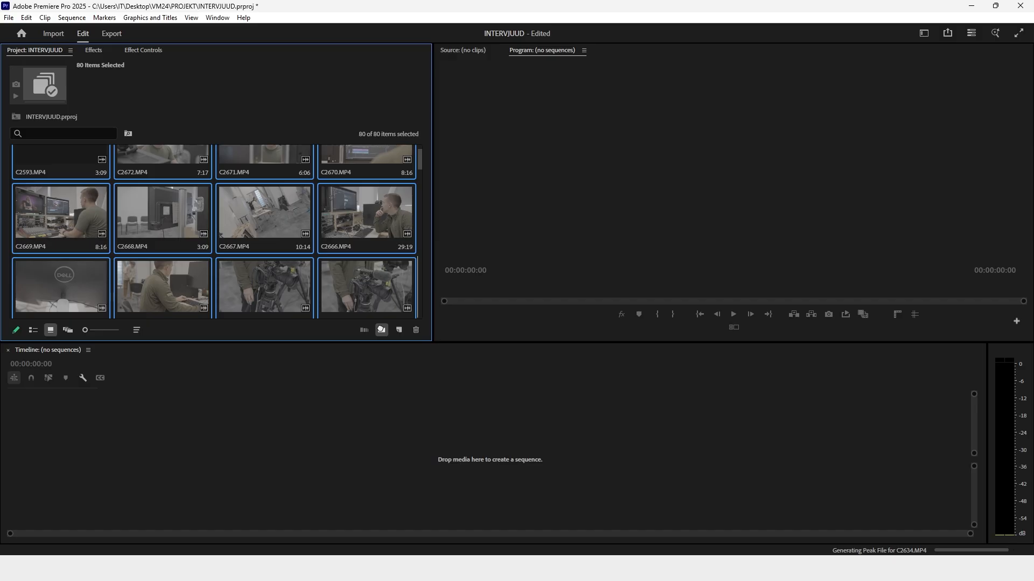
click(381, 329)
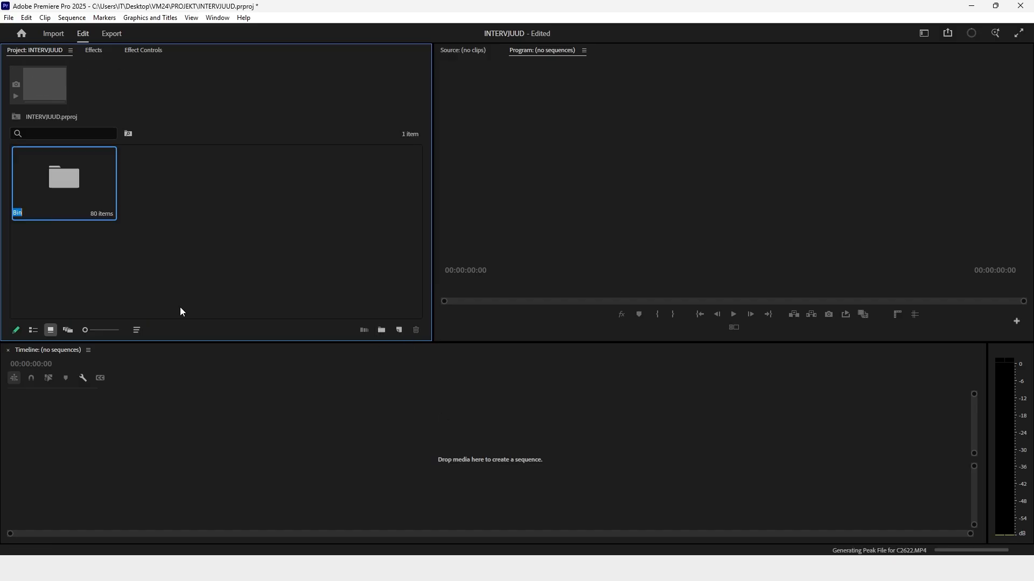
click(34, 330)
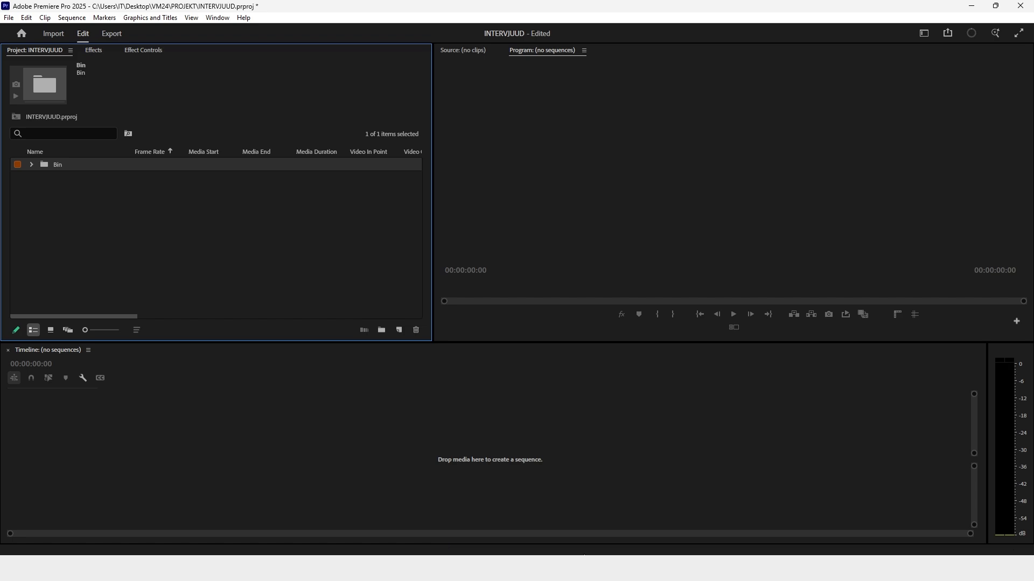
key(alt+Tab)
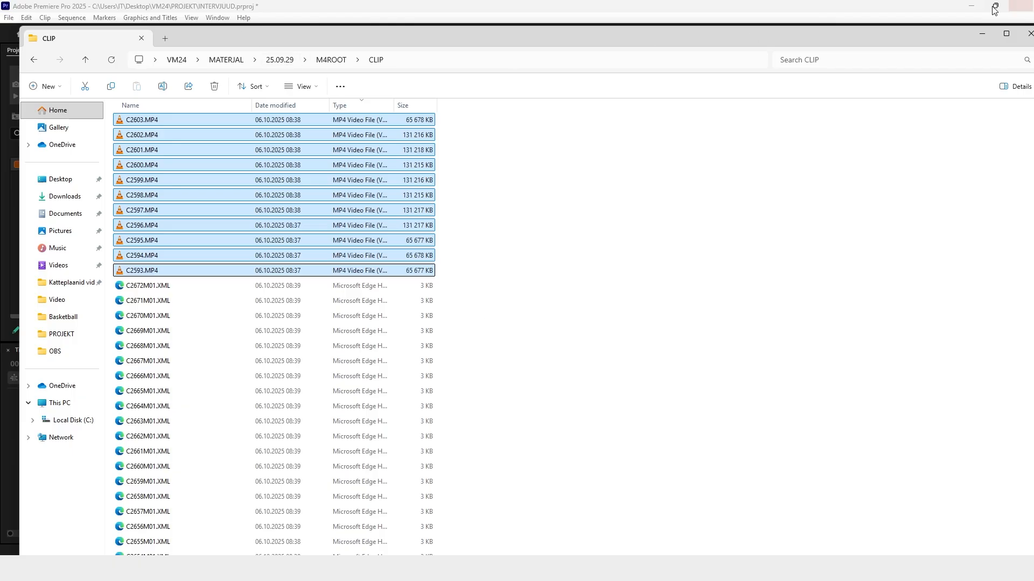
click(970, 6)
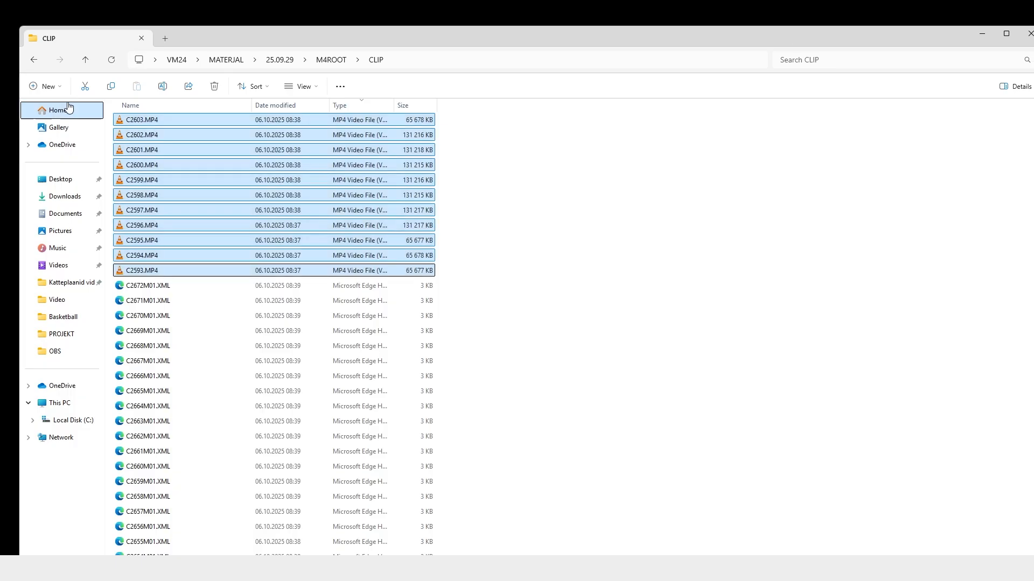
click(978, 33)
click(580, 555)
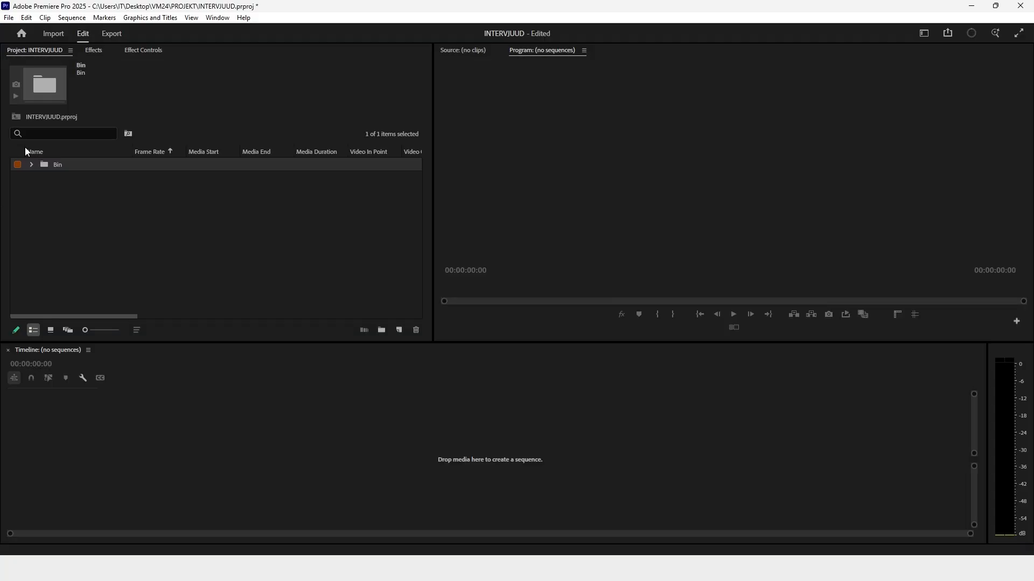
Rename the bin holding the imported clips as 25.09.29
click(61, 161)
text(25)
text(09)
key(BackSpace)
text(.09.29)
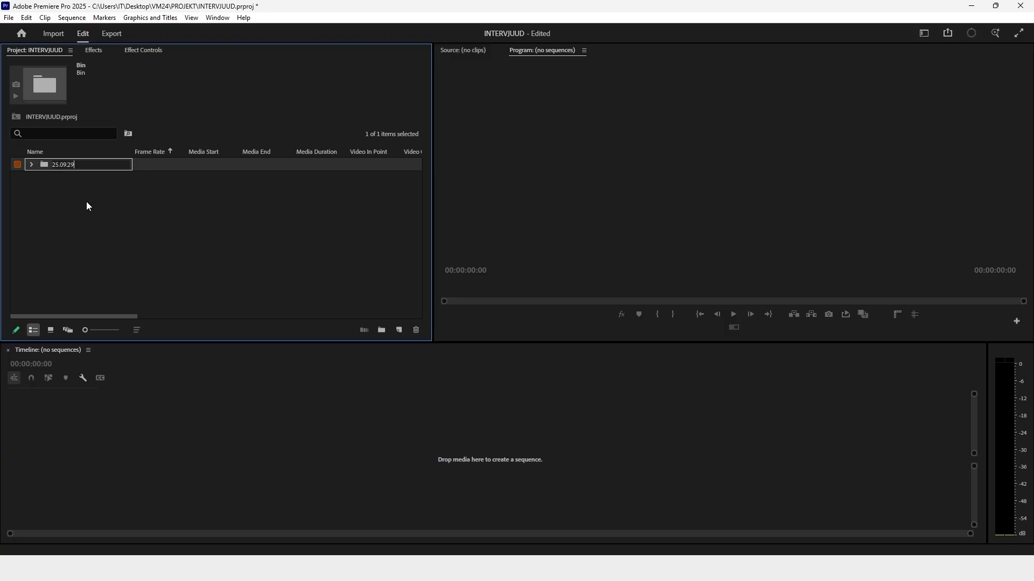
click(194, 241)
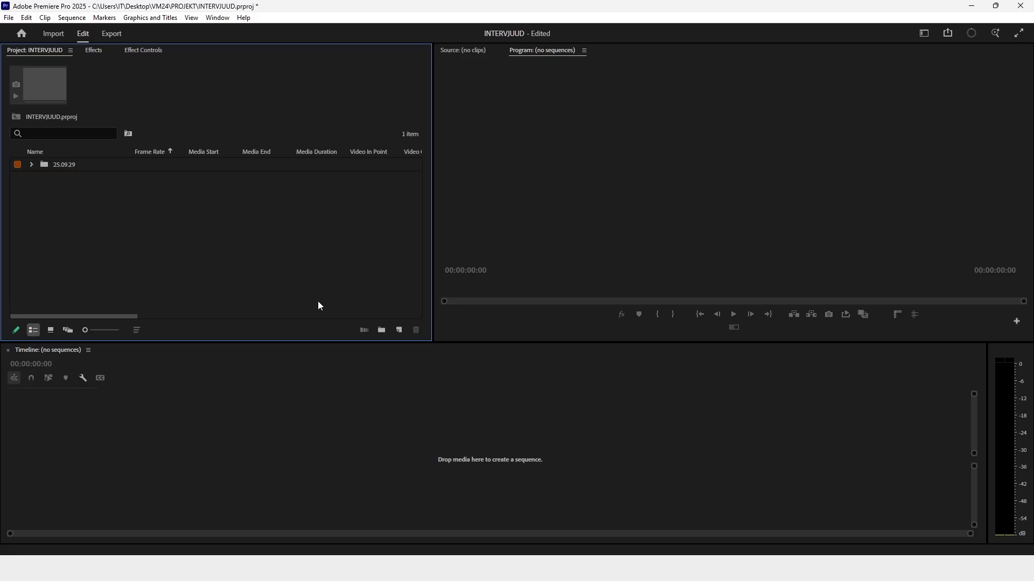
Create a new bin named SEQ at the top level of the project
click(381, 330)
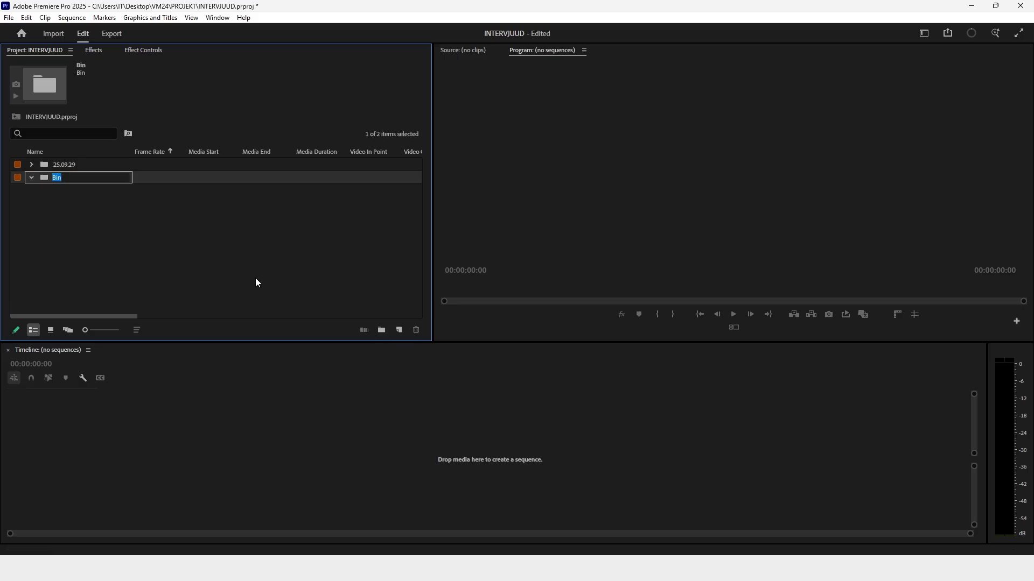
text(SEQ)
click(125, 228)
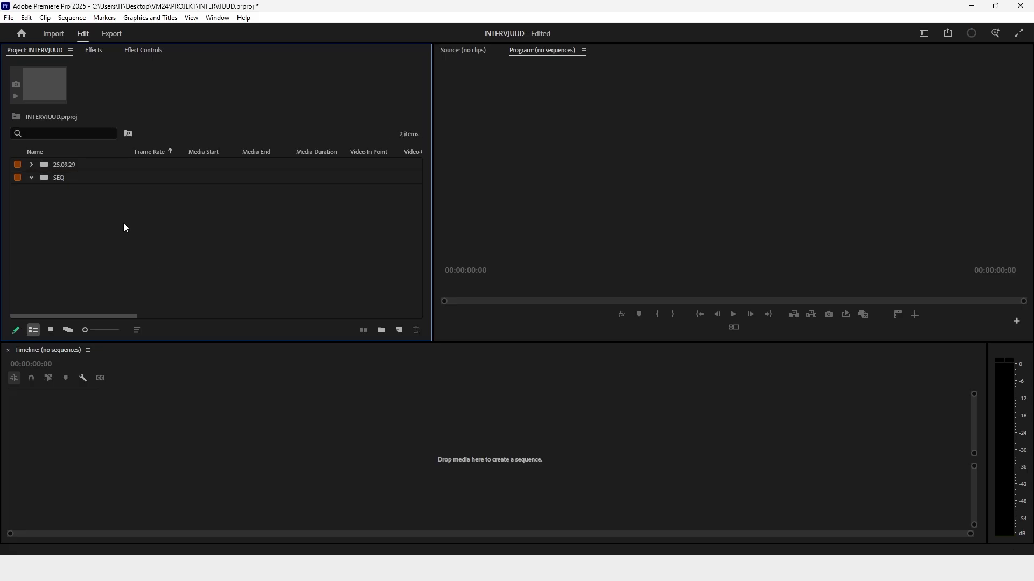
Create a sequence named MASTER with a timebase of 25,00 frames/second and move it into the SEQ bin
click(399, 329)
click(415, 351)
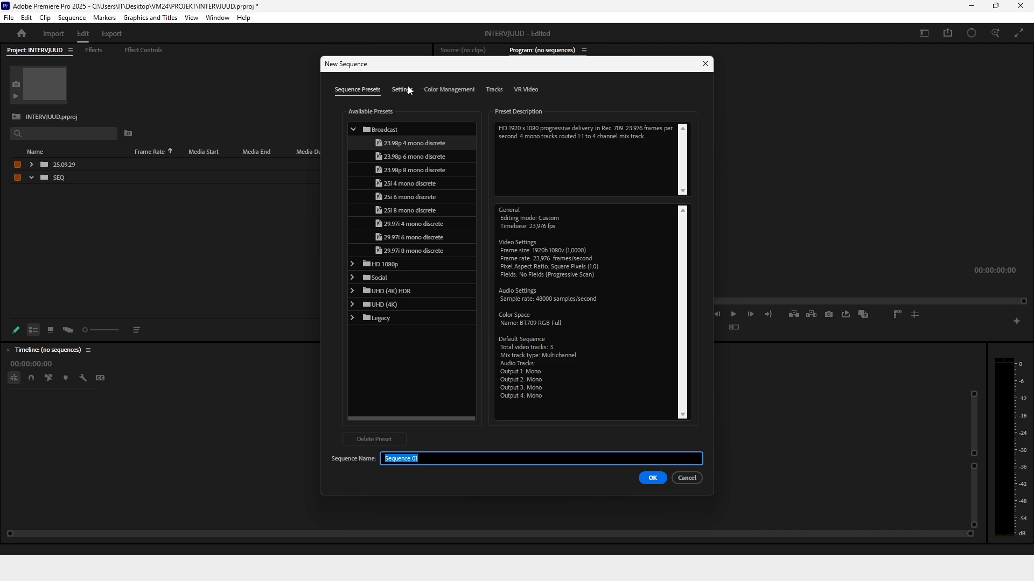
click(408, 87)
click(436, 132)
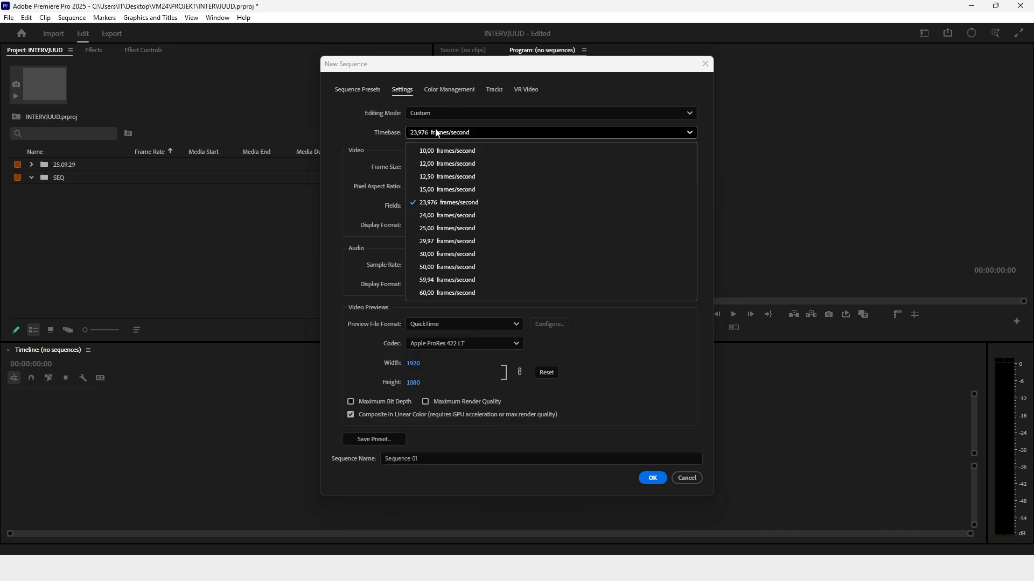
click(430, 231)
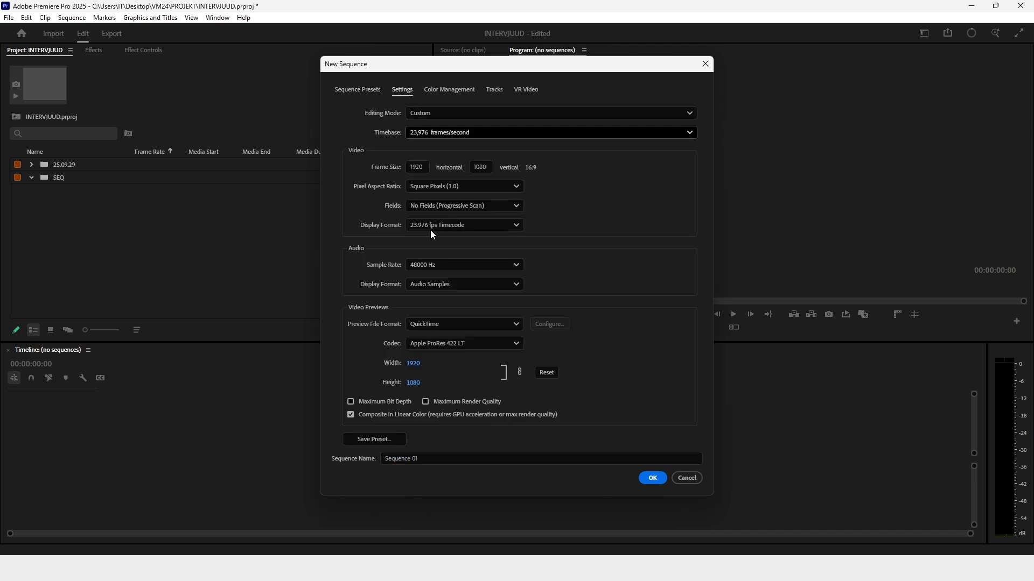
click(425, 458)
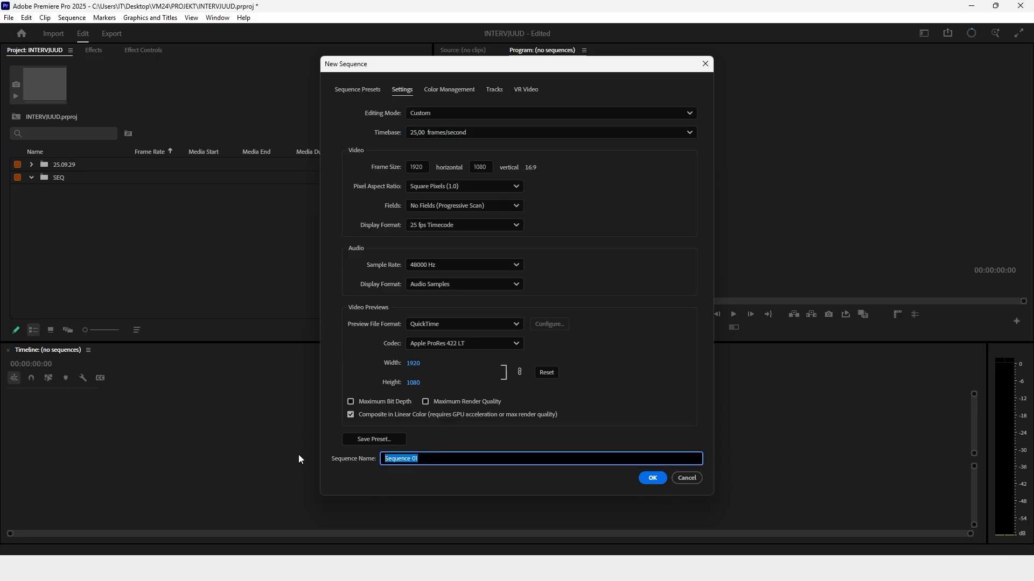
text(MASTER)
click(658, 478)
drag(54, 189, 48, 178)
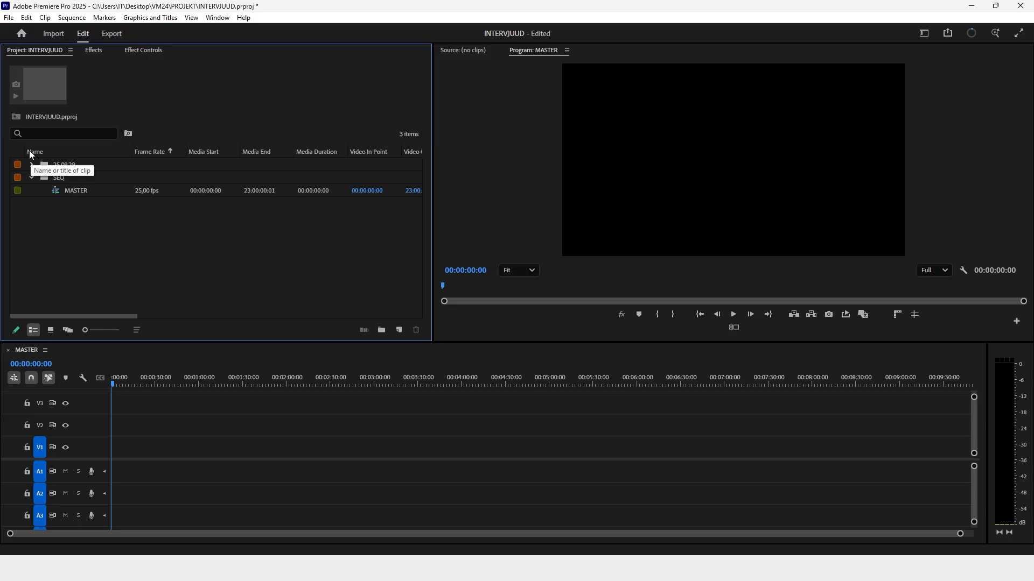
Open the 25.09.29 bin on its own and display its clips as thumbnails in Icon View
click(30, 165)
click(45, 165)
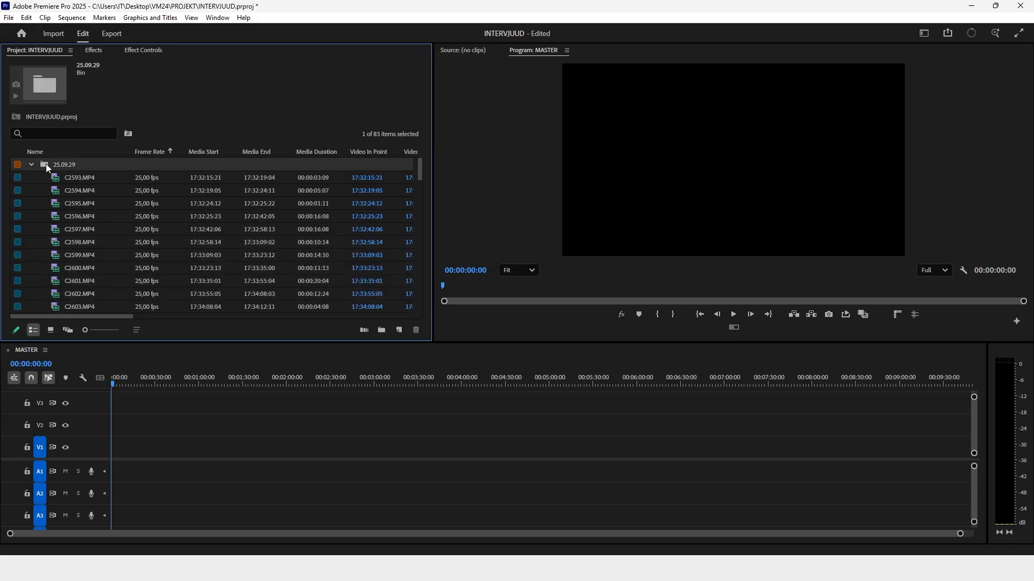
double_click(44, 164)
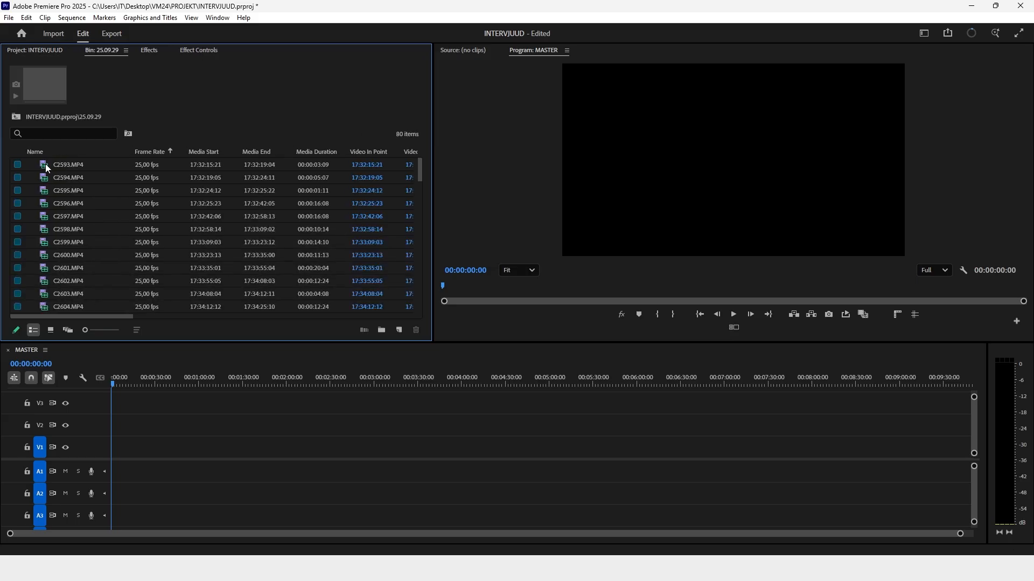
click(50, 330)
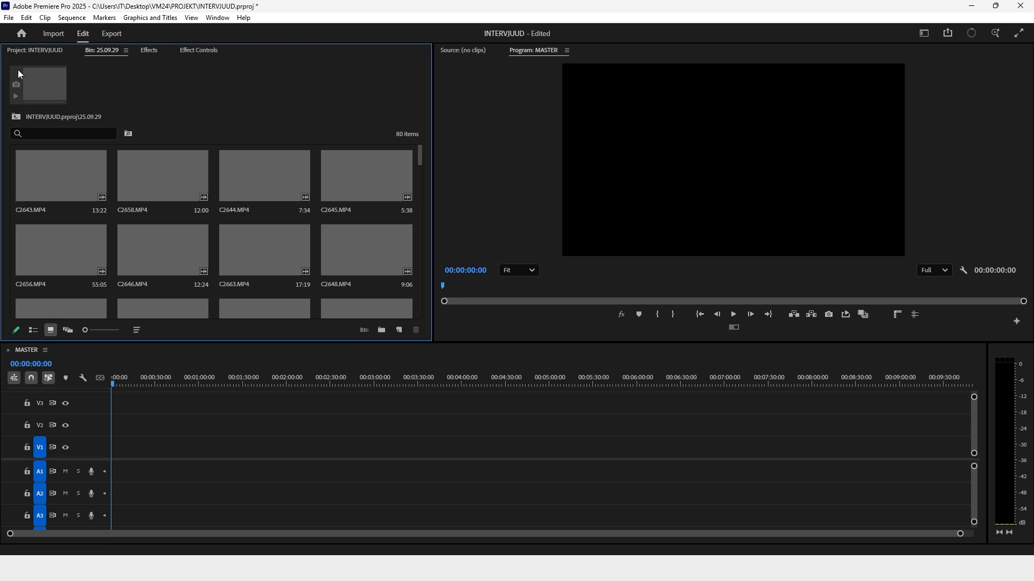
Look through the clip thumbnails in the 25.09.29 bin and collapse that bin in the project list
click(43, 50)
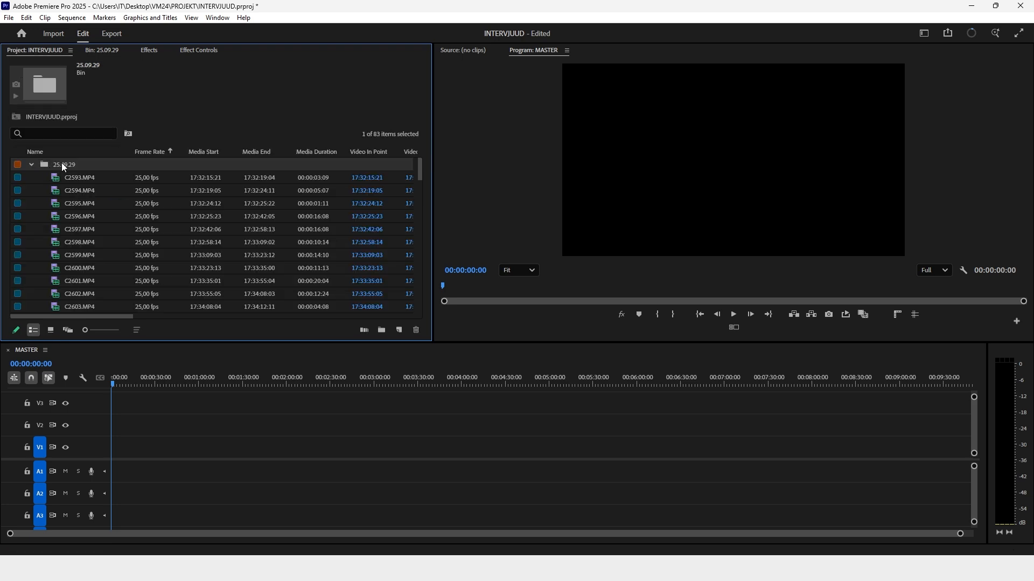
click(127, 50)
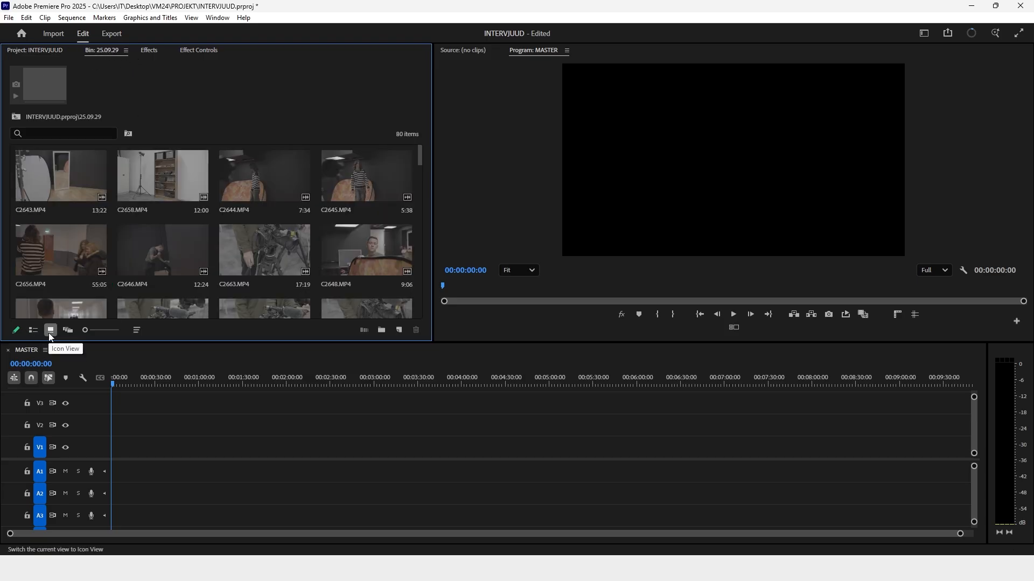
scroll(232, 213, down, 5)
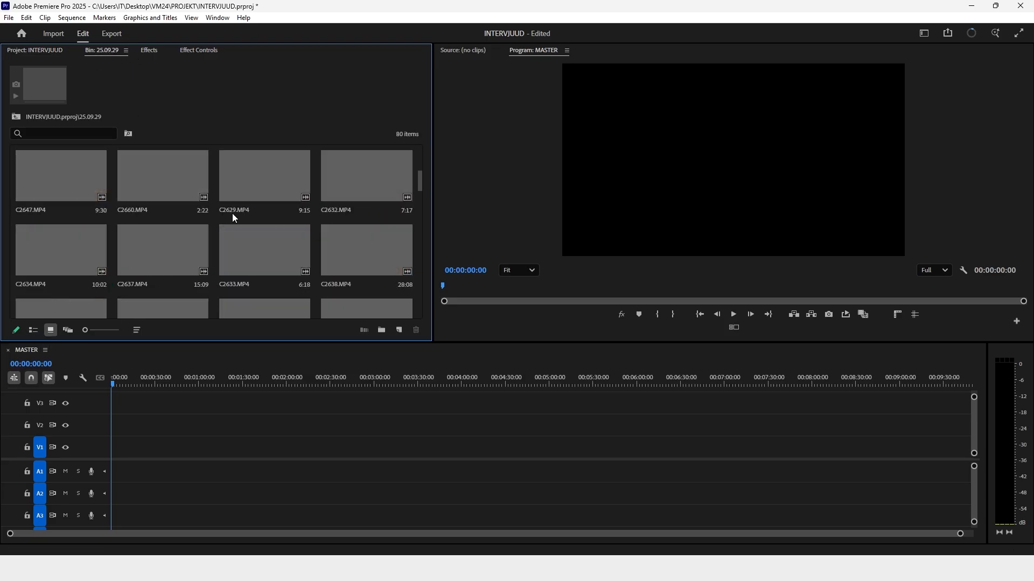
drag(421, 208, 418, 312)
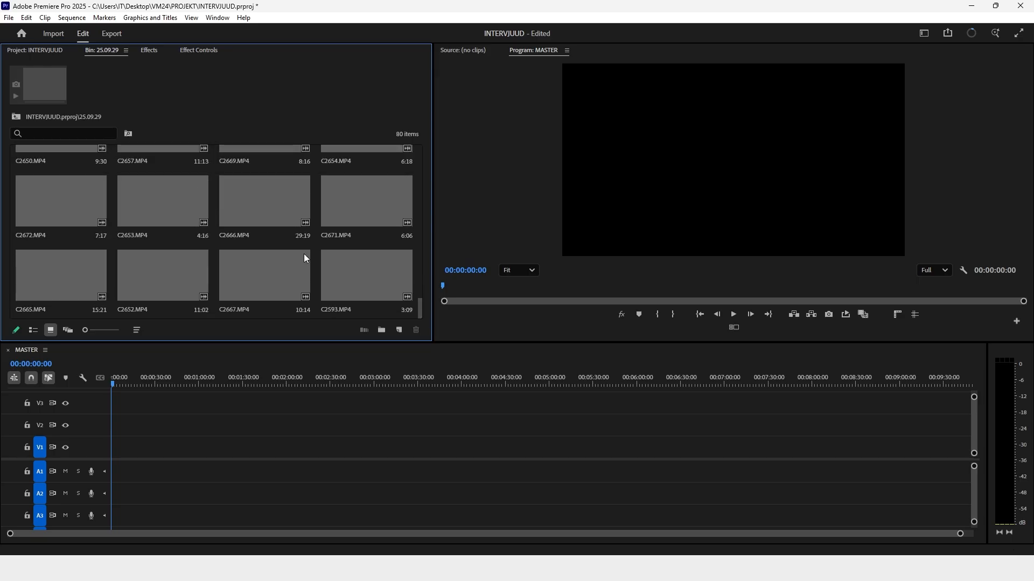
scroll(141, 216, up, 10)
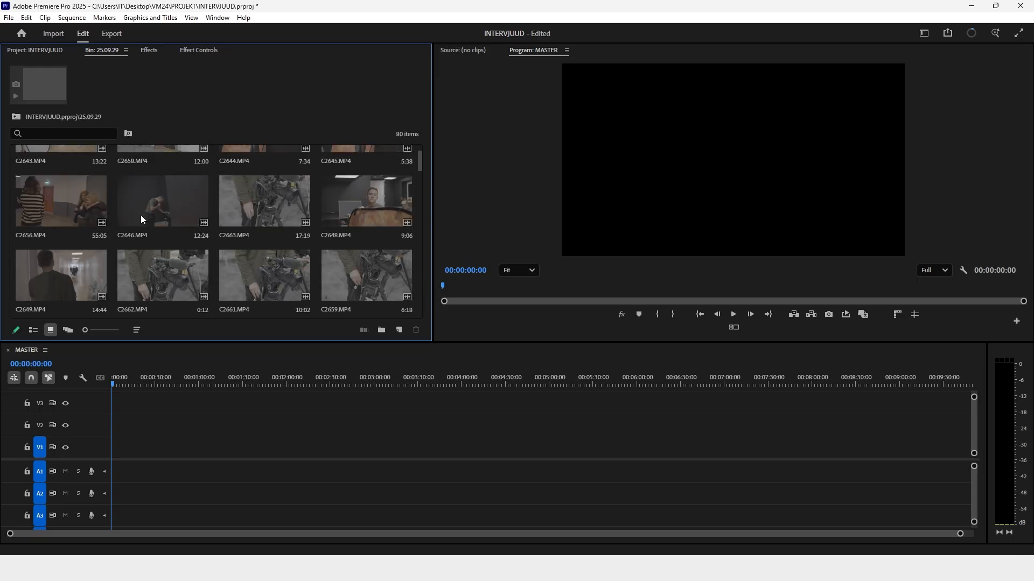
scroll(143, 215, up, 1)
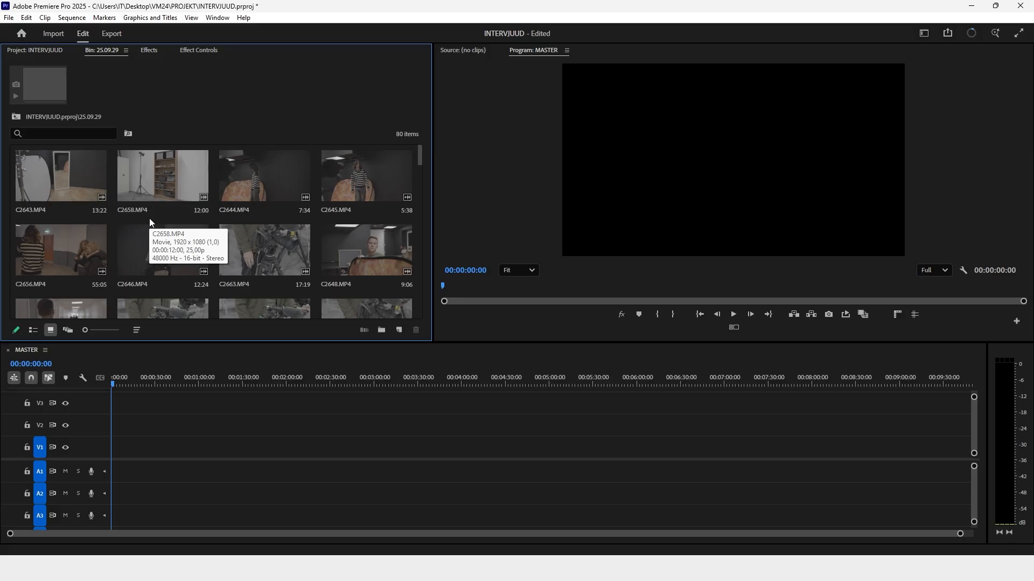
scroll(149, 218, down, 8)
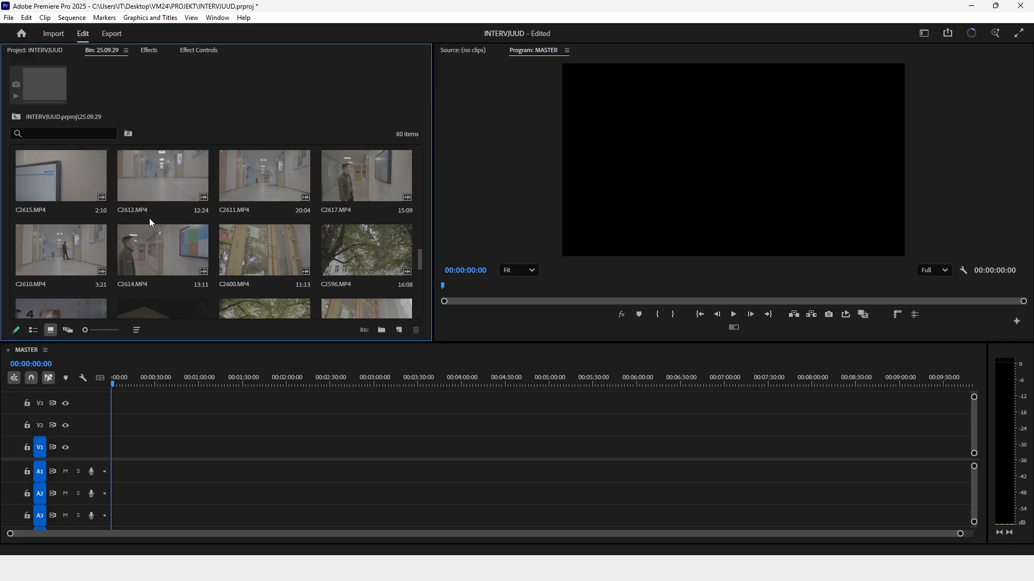
click(37, 50)
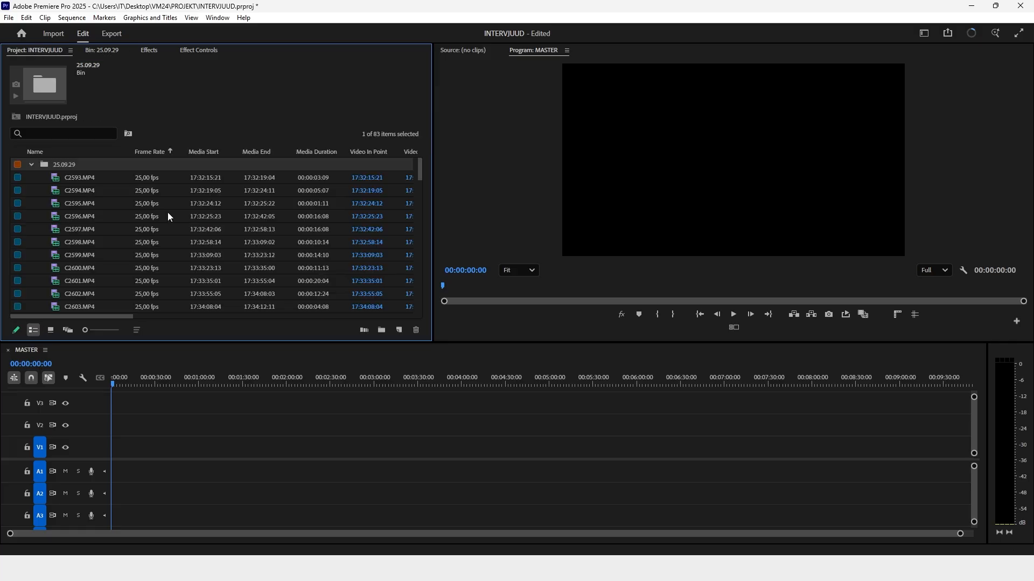
click(31, 165)
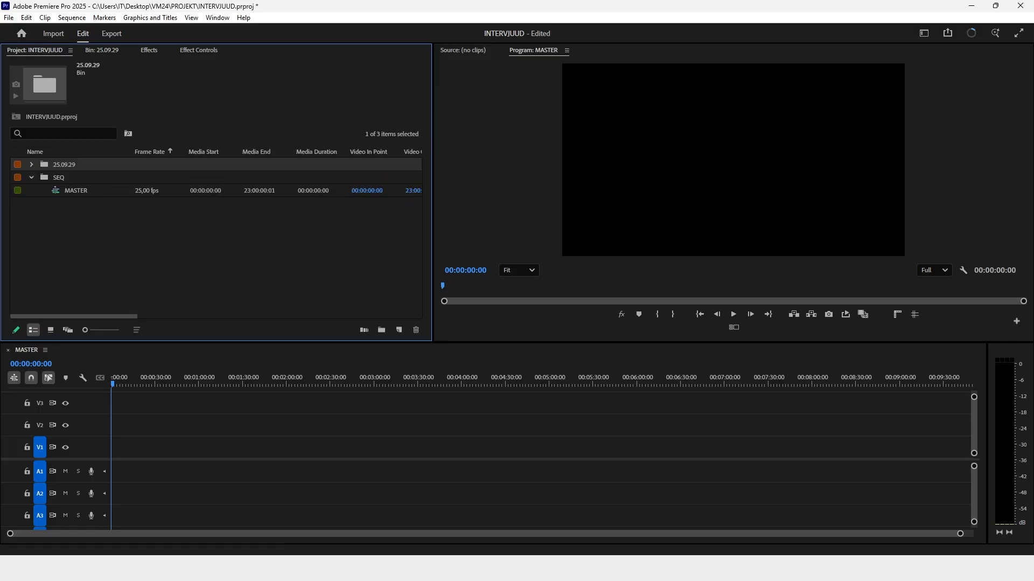
Switch to File Explorer, open the INTERVJUU FILMIMINE folder in MATERJAL and delete the five MultiCorder Timeline XML files
key(alt+Tab)
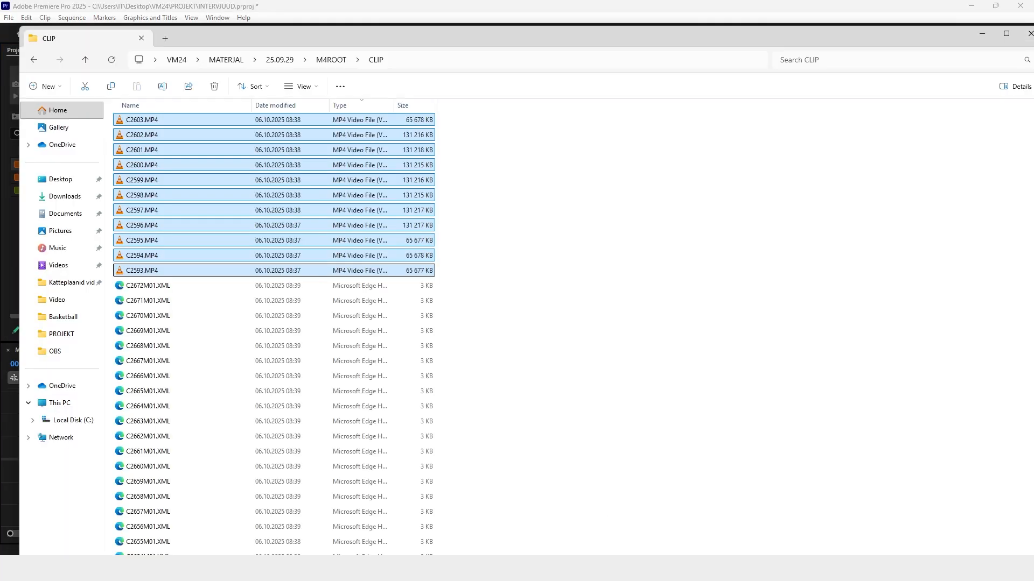
click(34, 60)
click(34, 59)
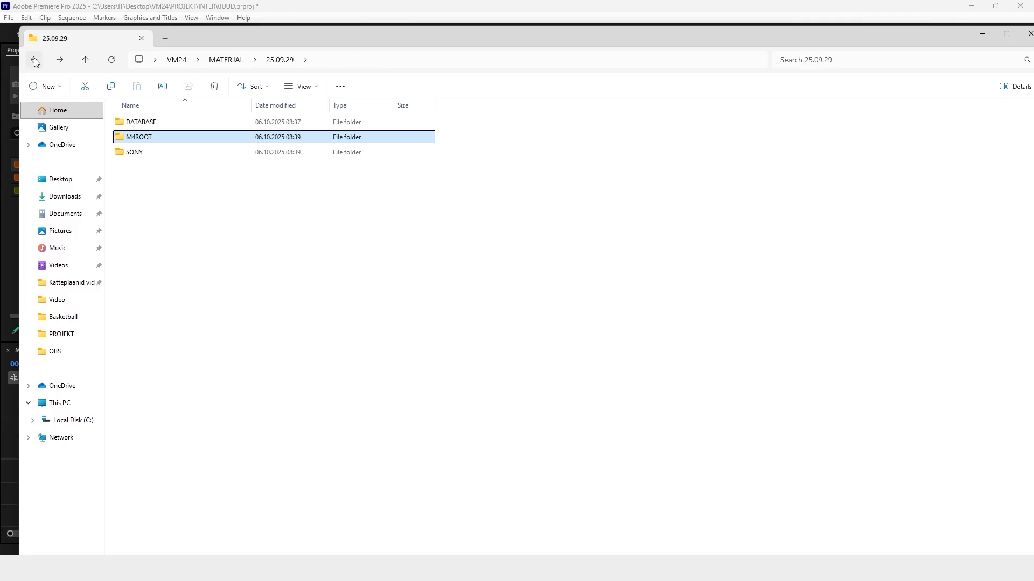
click(35, 60)
double_click(171, 141)
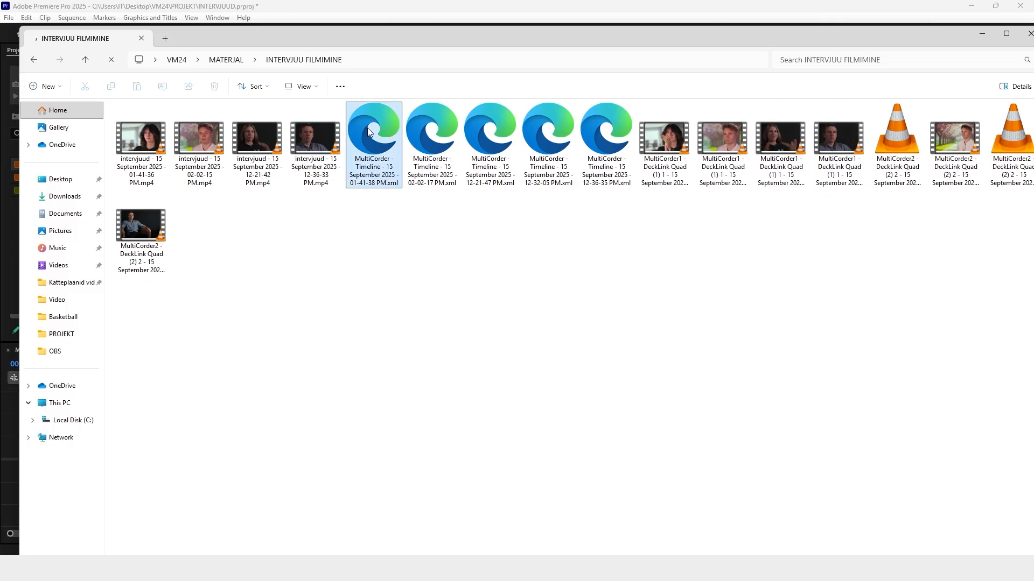
click(368, 132)
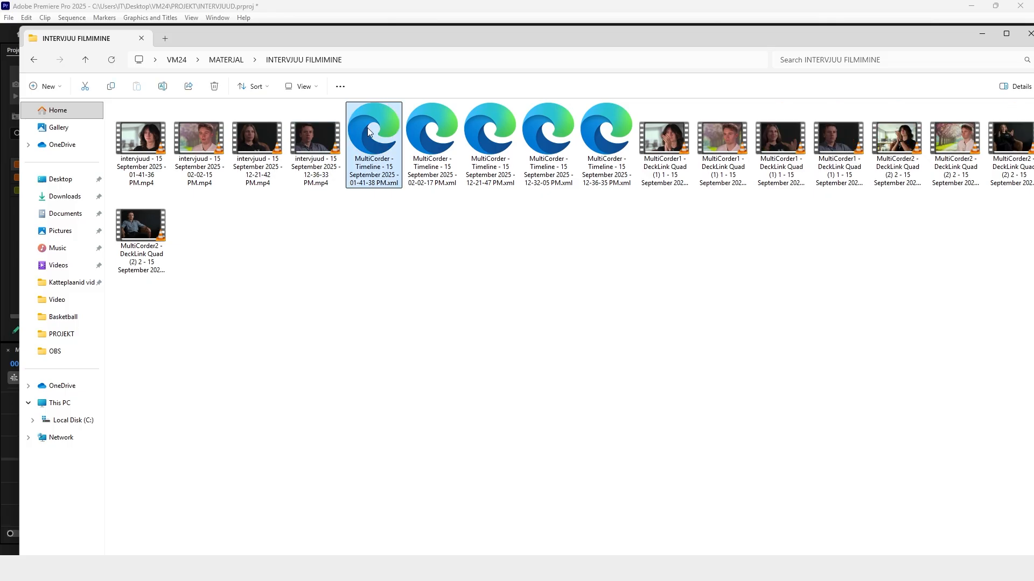
shift+click(621, 133)
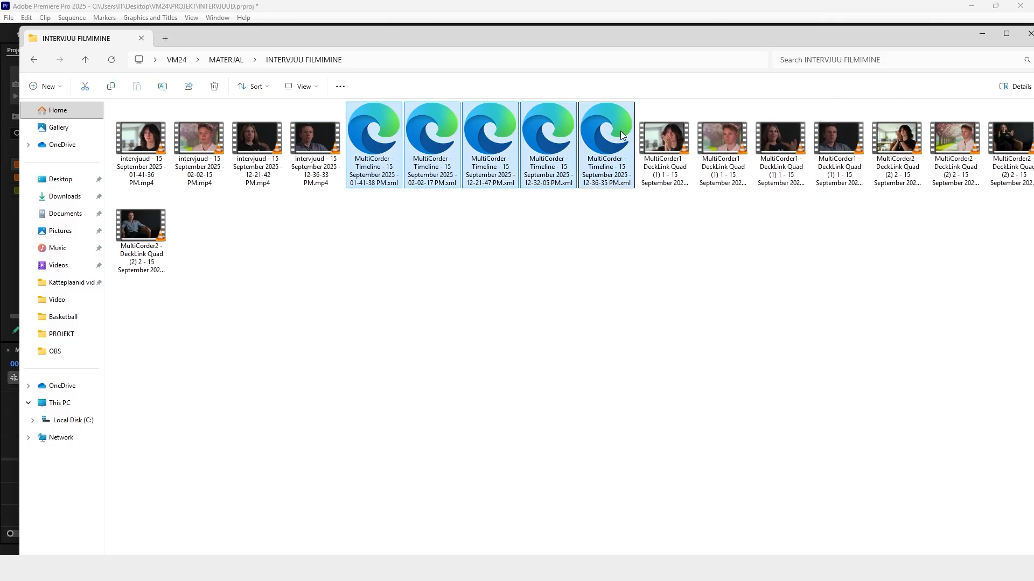
key(Delete)
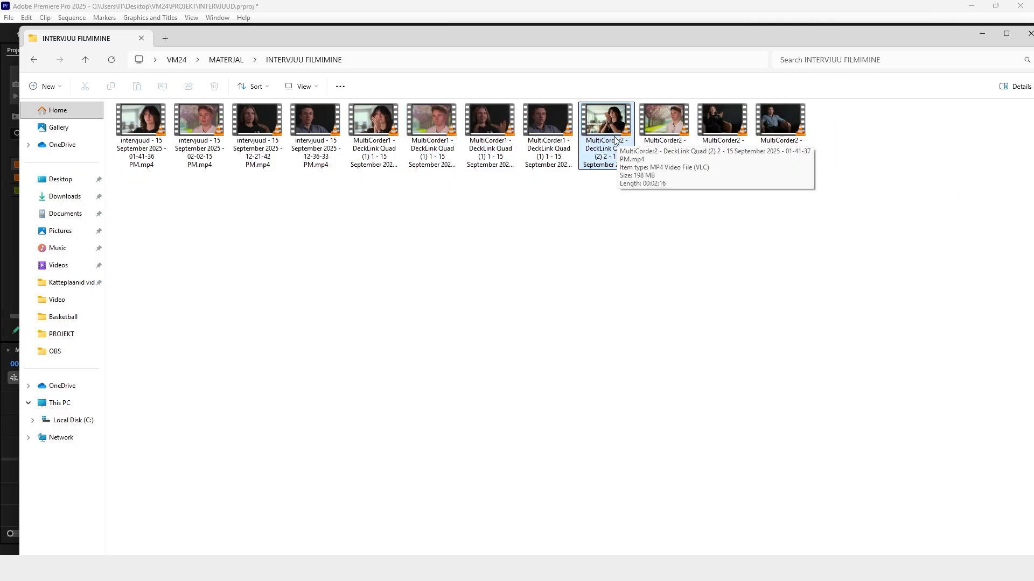
Import the whole INTERVJUU FILMIMINE folder from MATERJAL into the Premiere Pro project
click(34, 60)
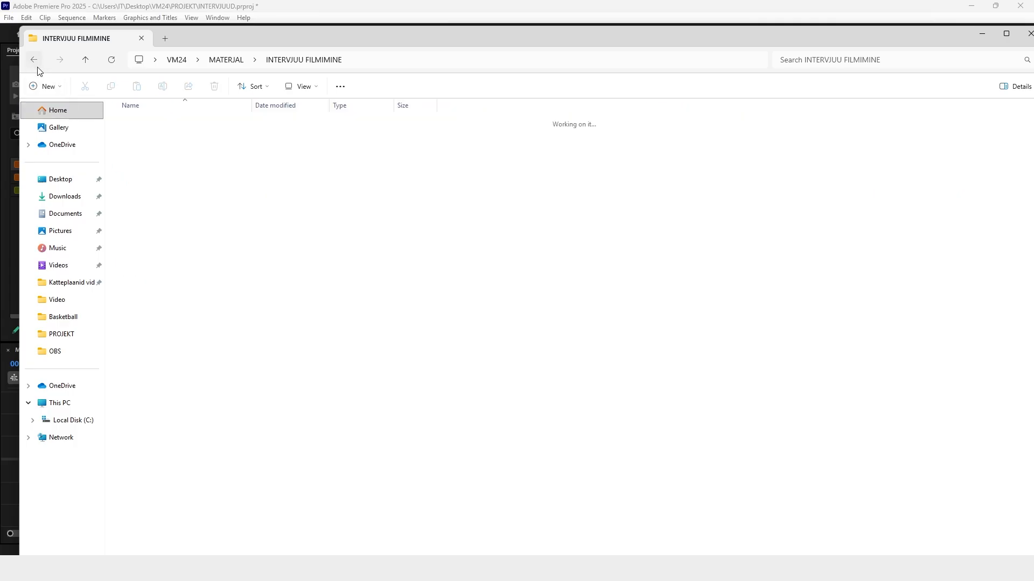
drag(153, 141, 51, 241)
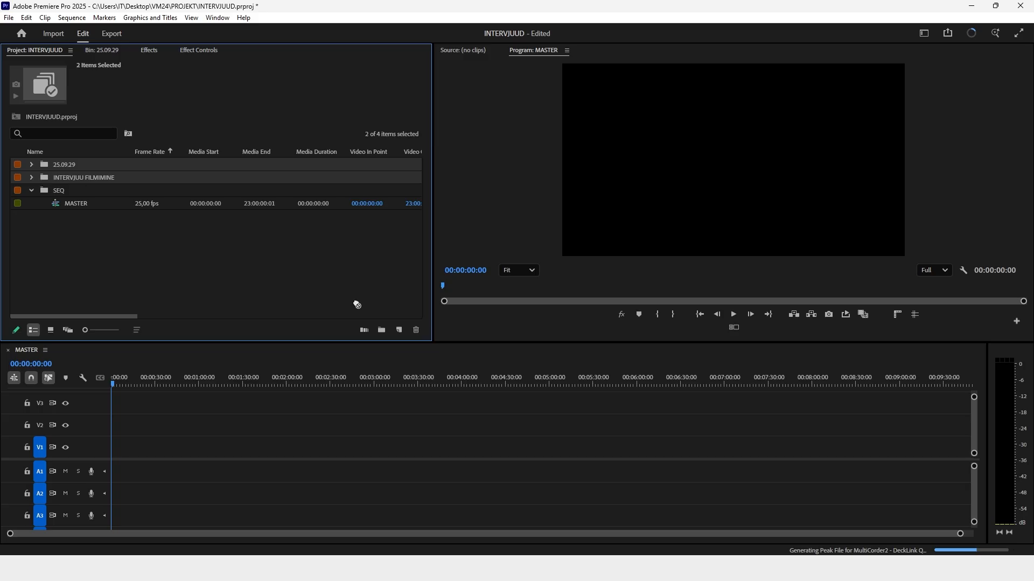
Group the 25.09.29 and INTERVJUU FILMIMINE bins in a new bin named MATERJAL and expand the 25.09.29 bin
click(381, 330)
key(Caps_Lock)
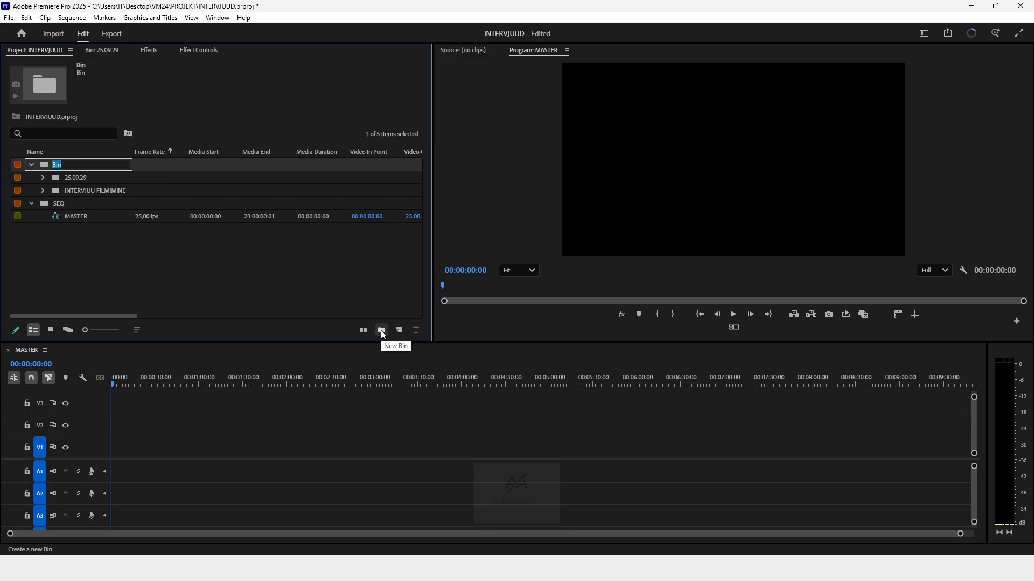
key(BackSpace)
text(MATERJAL)
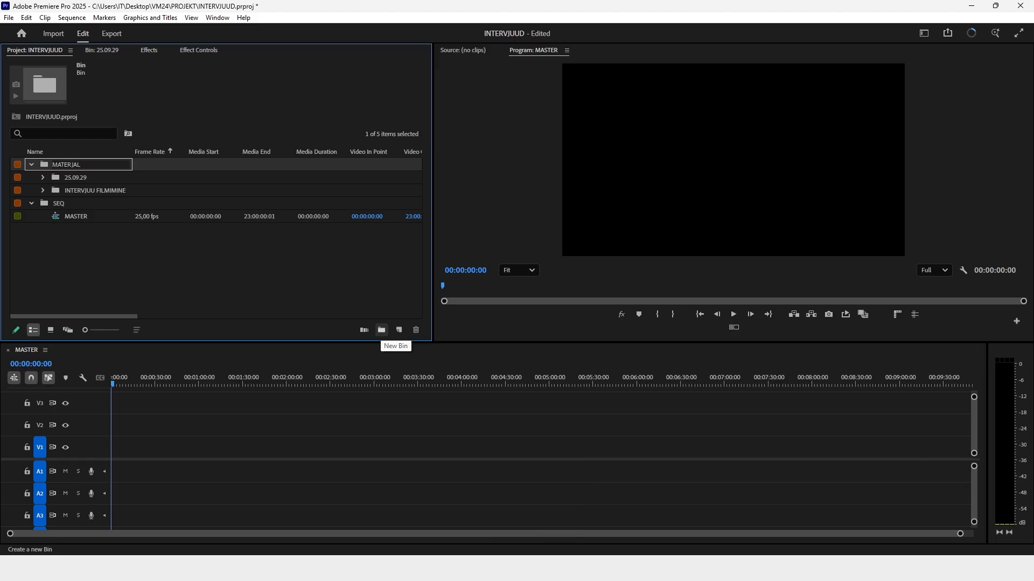
click(205, 266)
click(43, 178)
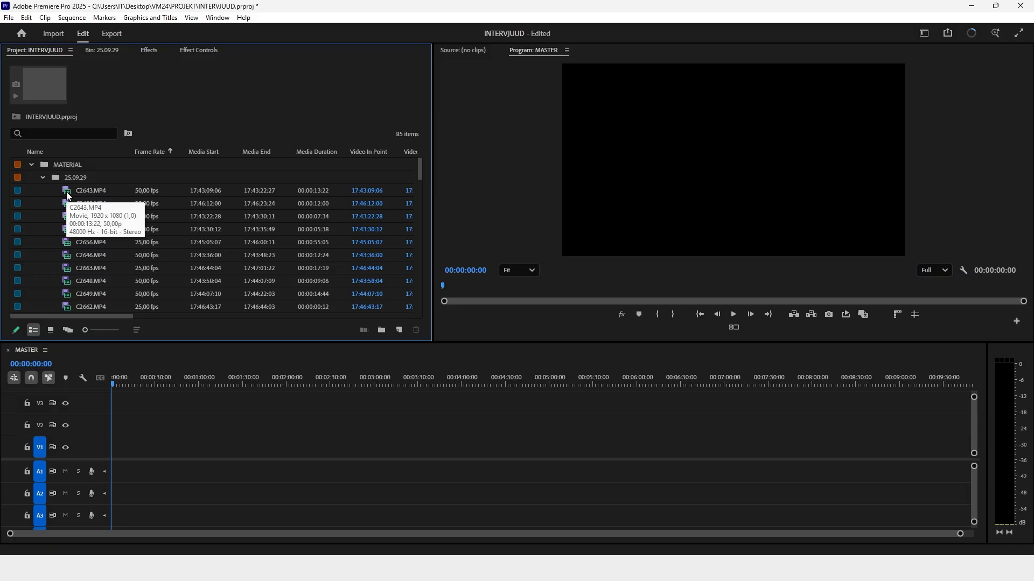
Collapse the 25.09.29 bin, then open the INTERVJUU FILMIMINE bin and show its clips as thumbnails
click(56, 177)
double_click(56, 177)
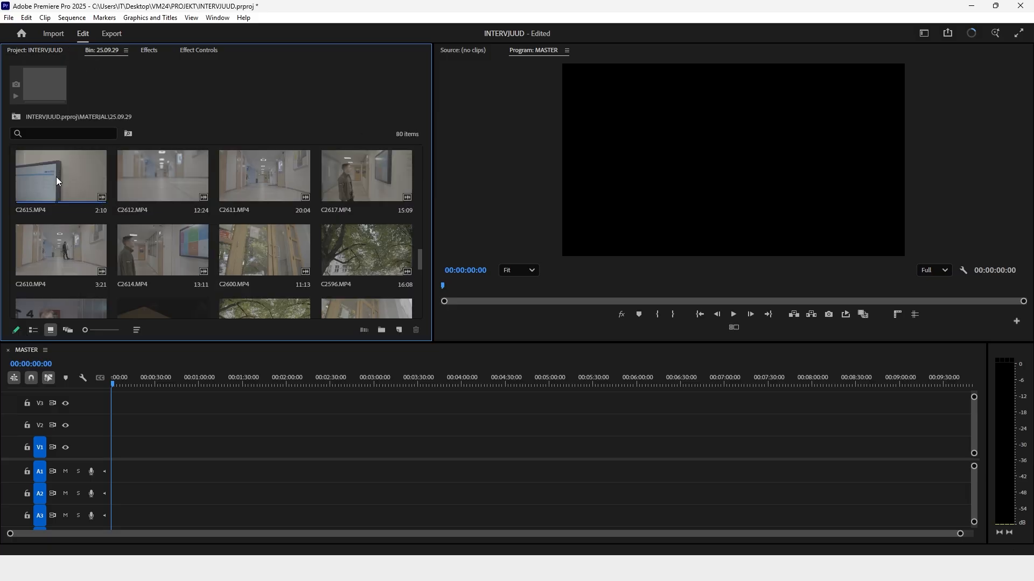
click(46, 54)
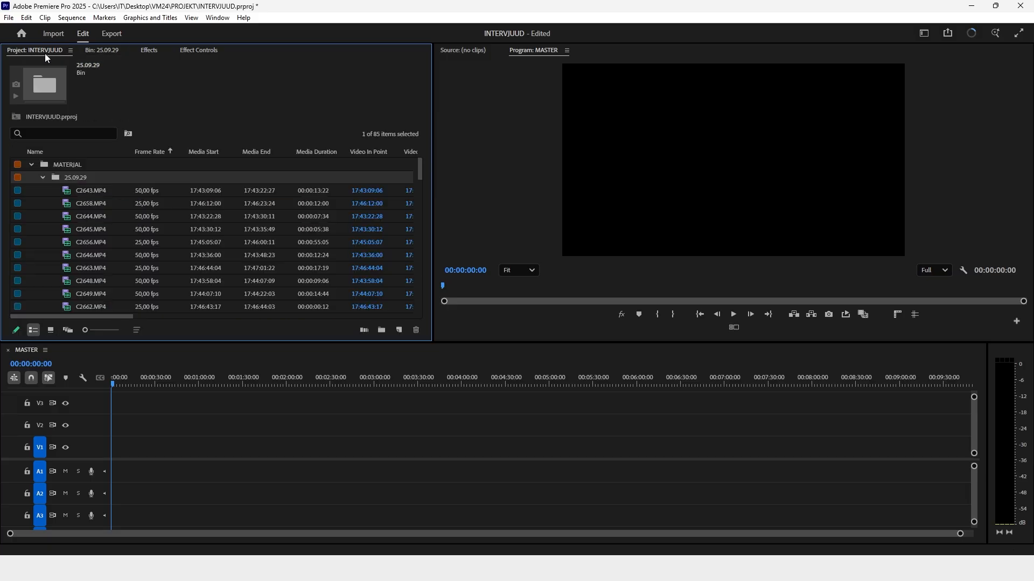
click(43, 178)
click(51, 189)
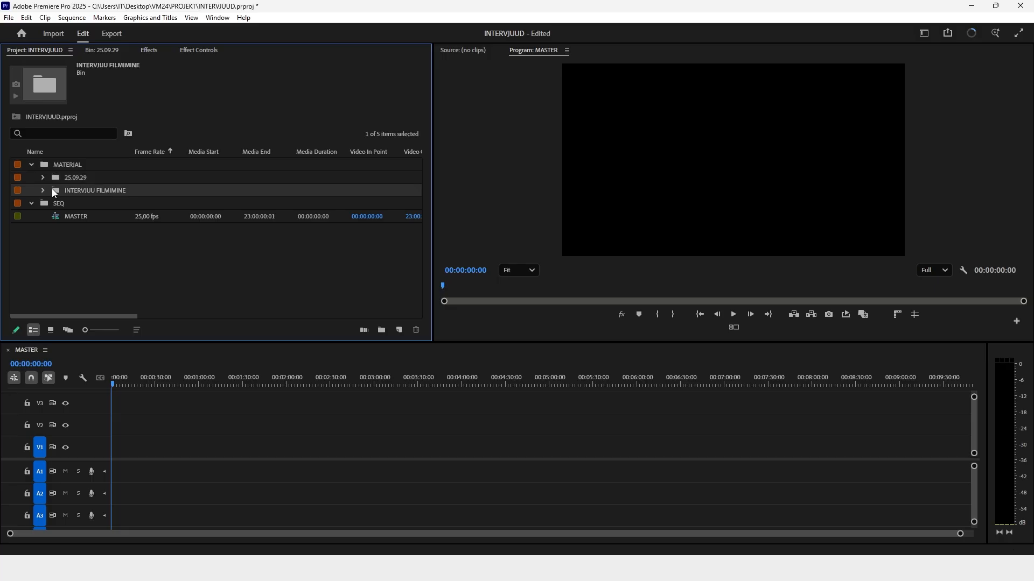
double_click(52, 189)
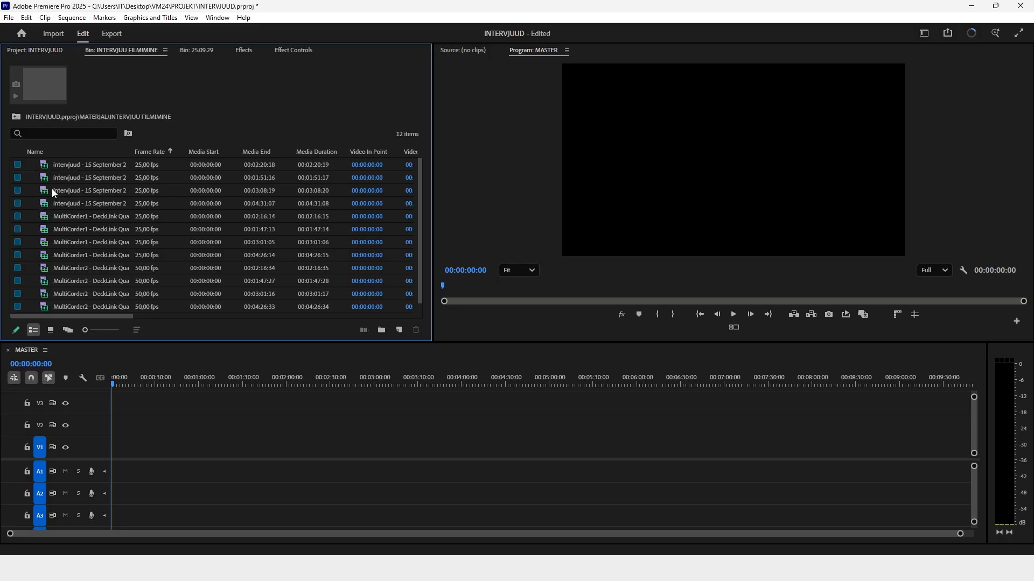
click(50, 331)
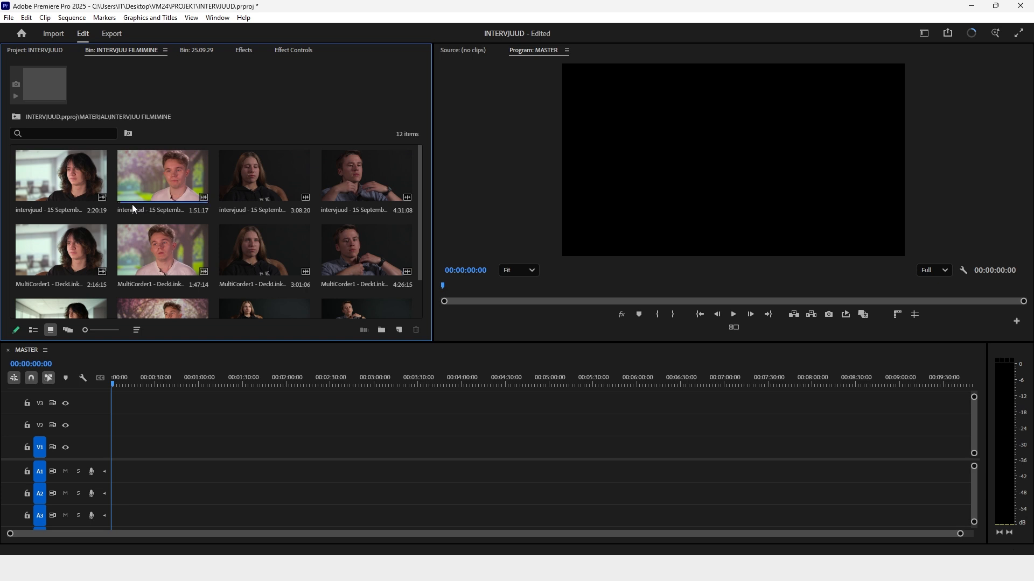
Place all twelve INTERVJUU FILMIMINE clips at the start of the MASTER sequence on V1 and A1, and skim through them
click(82, 175)
scroll(99, 199, down, 1)
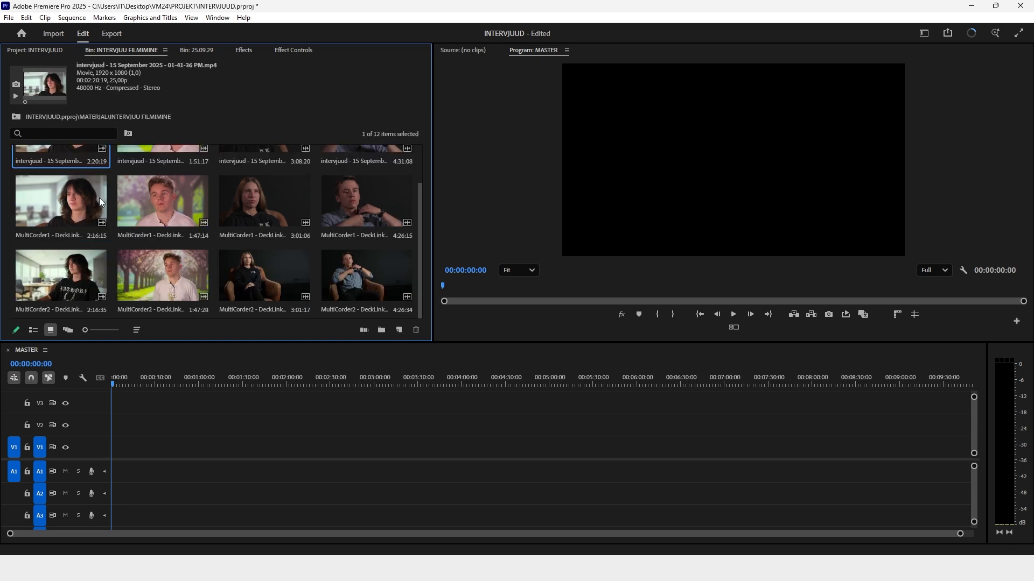
key(ctrl+a)
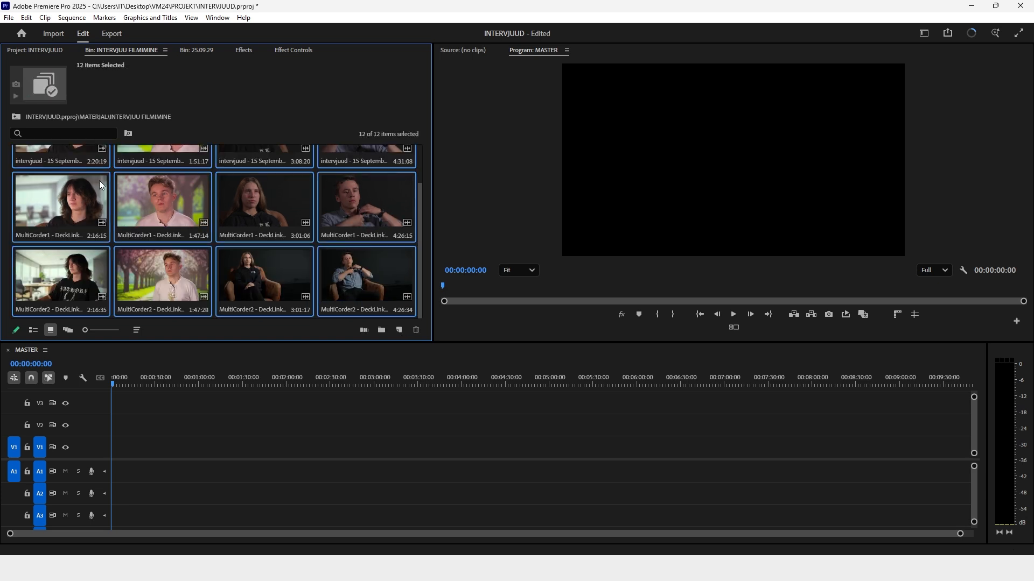
drag(64, 161, 113, 453)
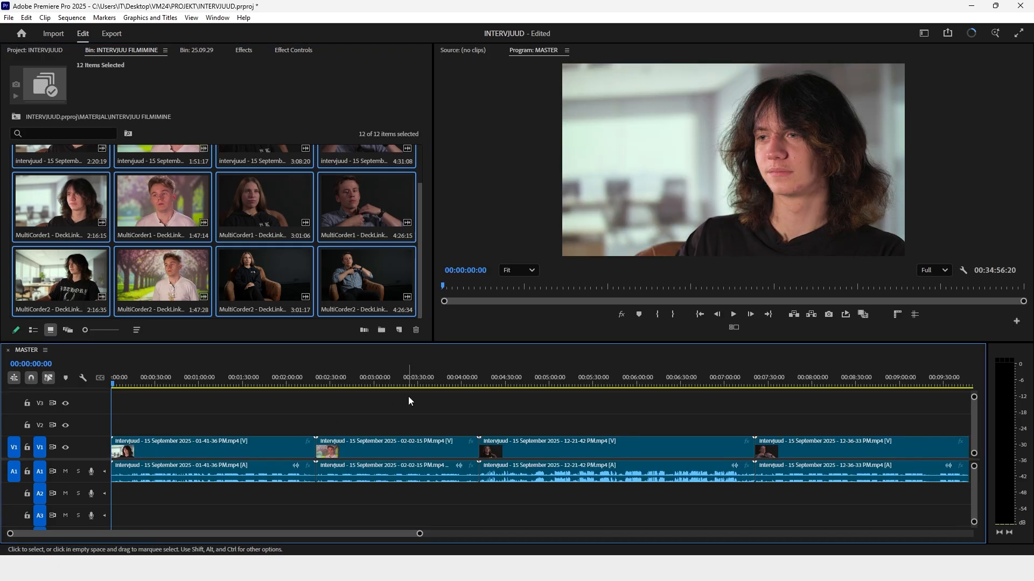
drag(290, 377, 527, 407)
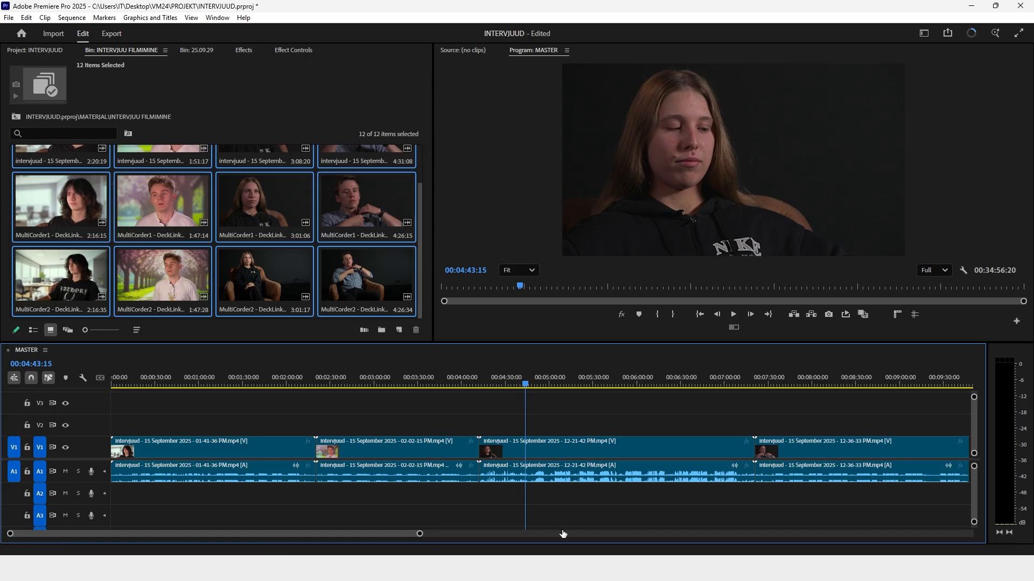
drag(419, 534, 915, 534)
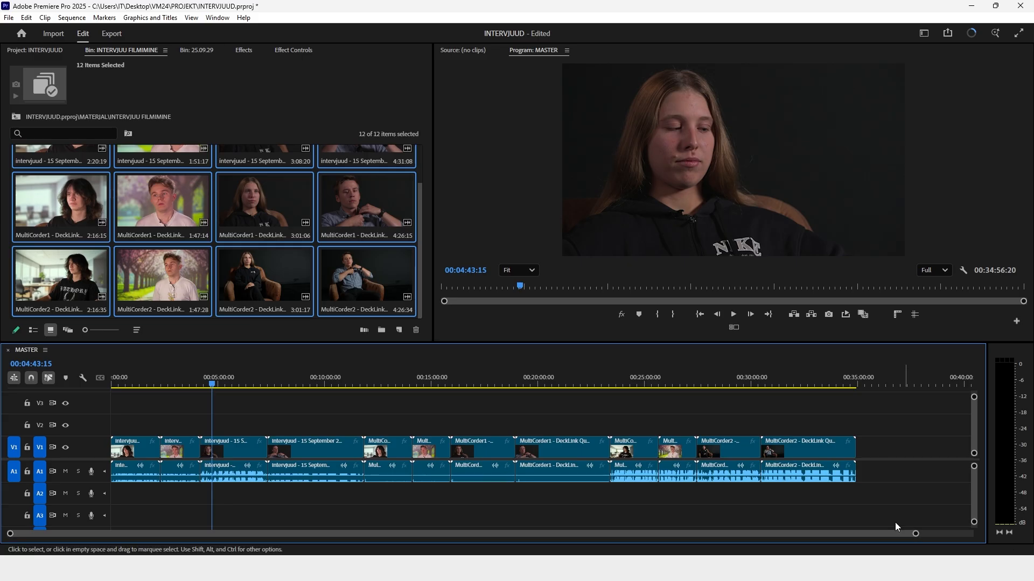
drag(547, 383, 544, 390)
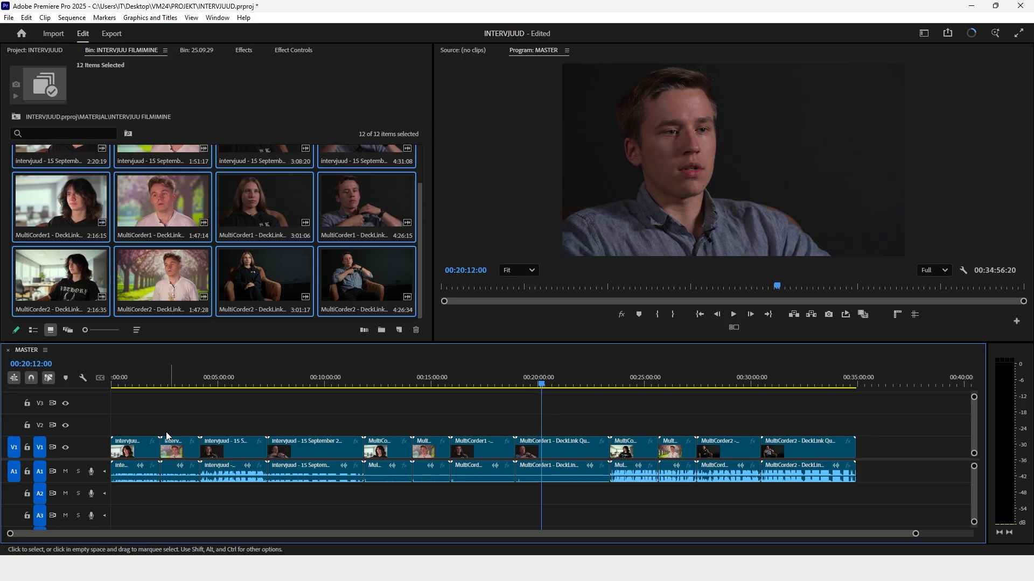
Delete nine clips from the MASTER sequence, keeping only the last clip of each of the intervjuud, MultiCorder1 and MultiCorder2 groups
drag(151, 424, 220, 477)
key(Delete)
drag(397, 418, 471, 473)
key(Delete)
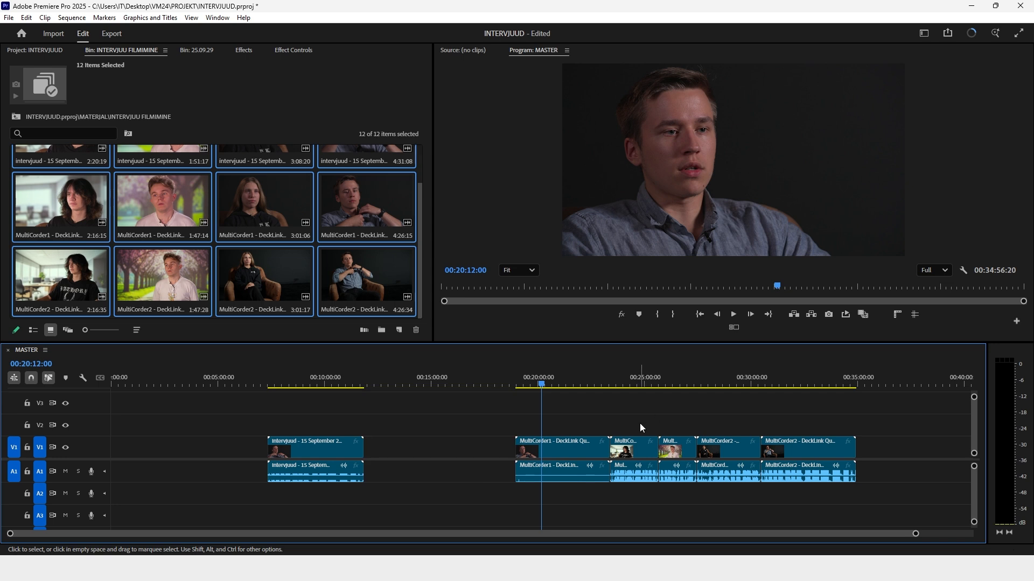
drag(640, 423, 724, 478)
key(Delete)
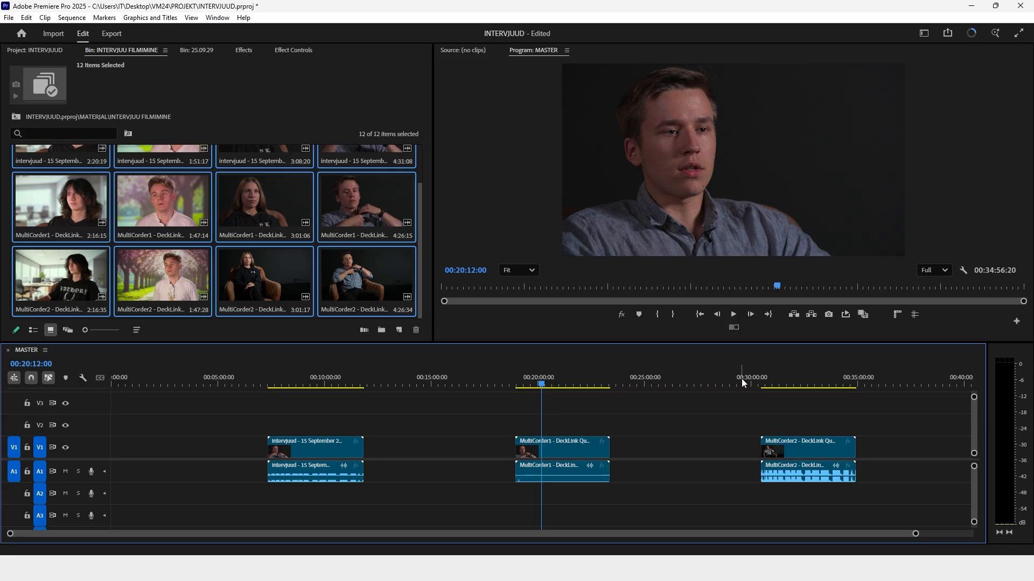
Scrub through the three remaining interview clips in the MASTER sequence to compare the program cut with the two camera angles
click(783, 384)
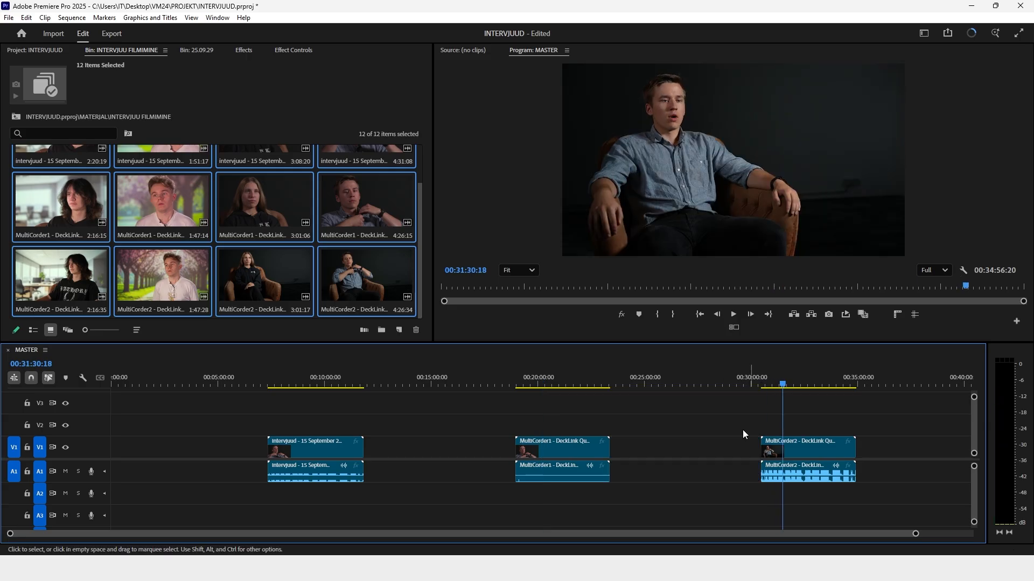
click(291, 384)
click(299, 388)
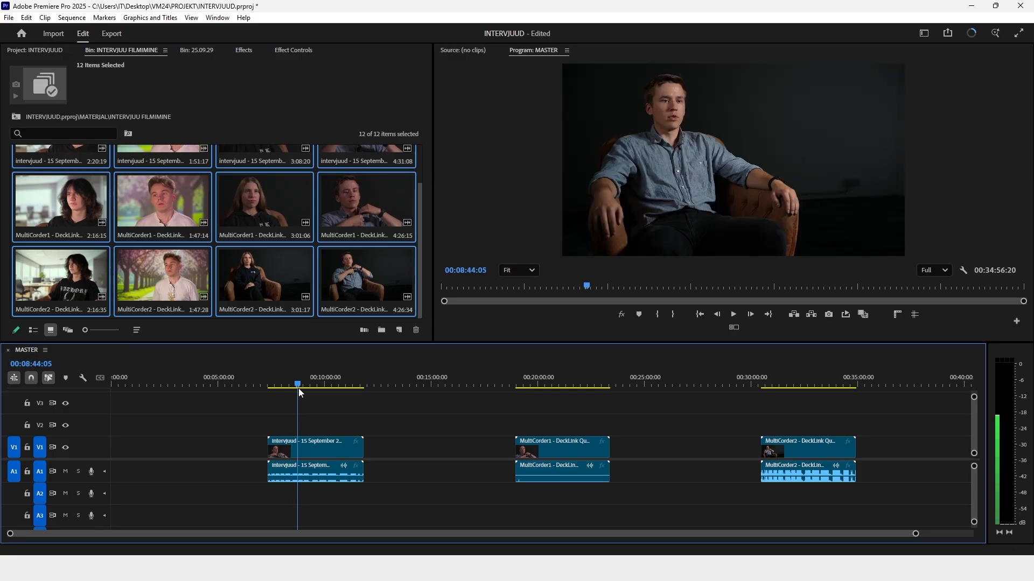
drag(298, 388, 321, 402)
drag(528, 383, 540, 387)
click(799, 385)
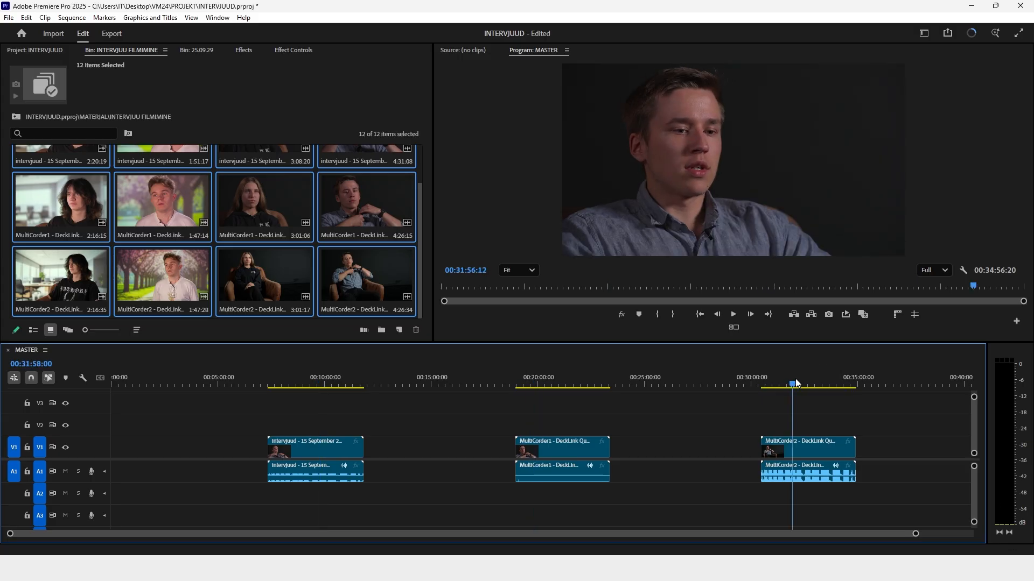
drag(800, 383, 813, 386)
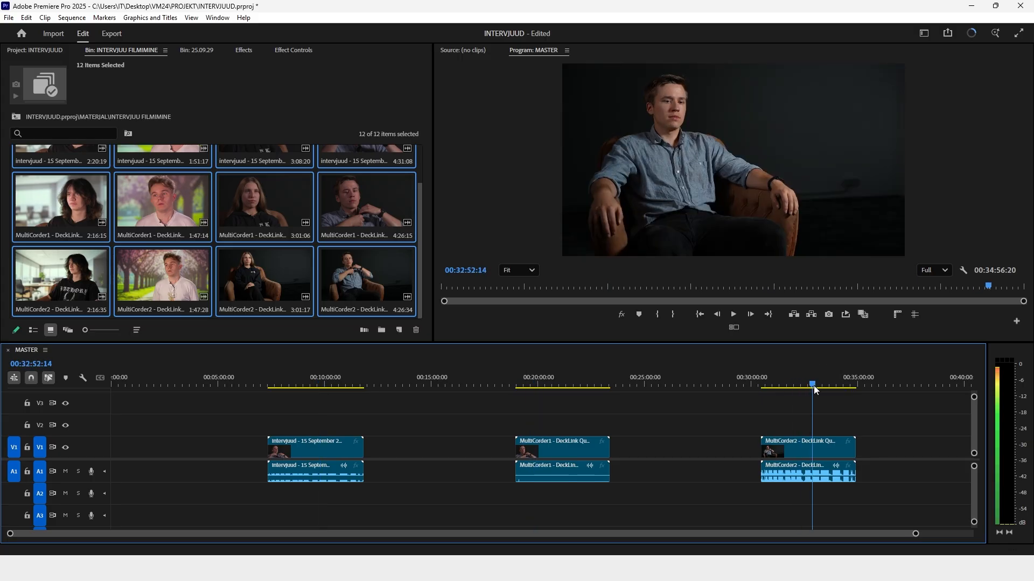
Zoom the MASTER timeline in around 00:30:15:00, move along it, and zoom back out to show both MultiCorder clips
click(757, 370)
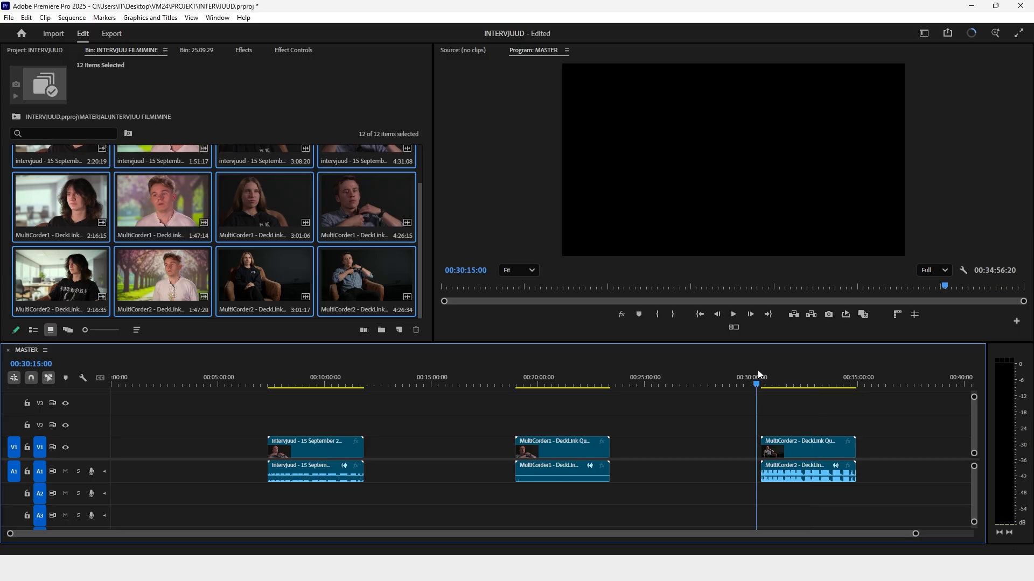
key(ctrl+z)
key(equal)
key(equal)
key(equal)
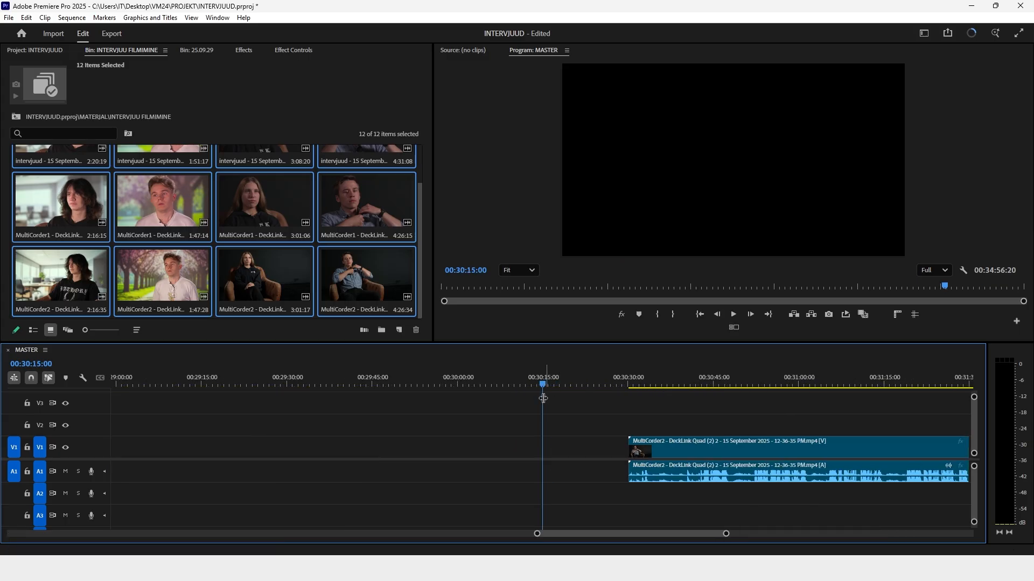
scroll(549, 386, right, 3)
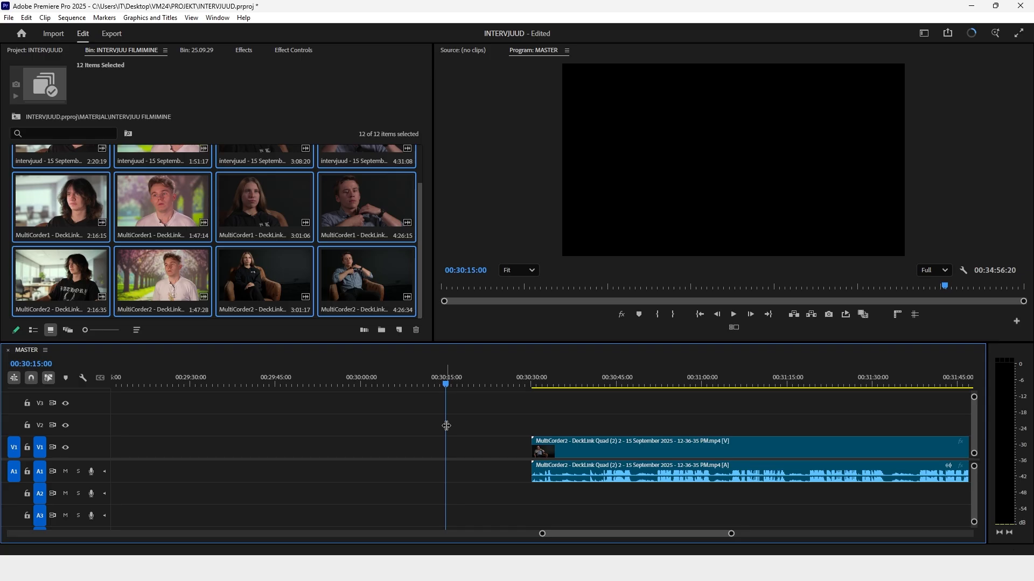
scroll(437, 419, right, 2)
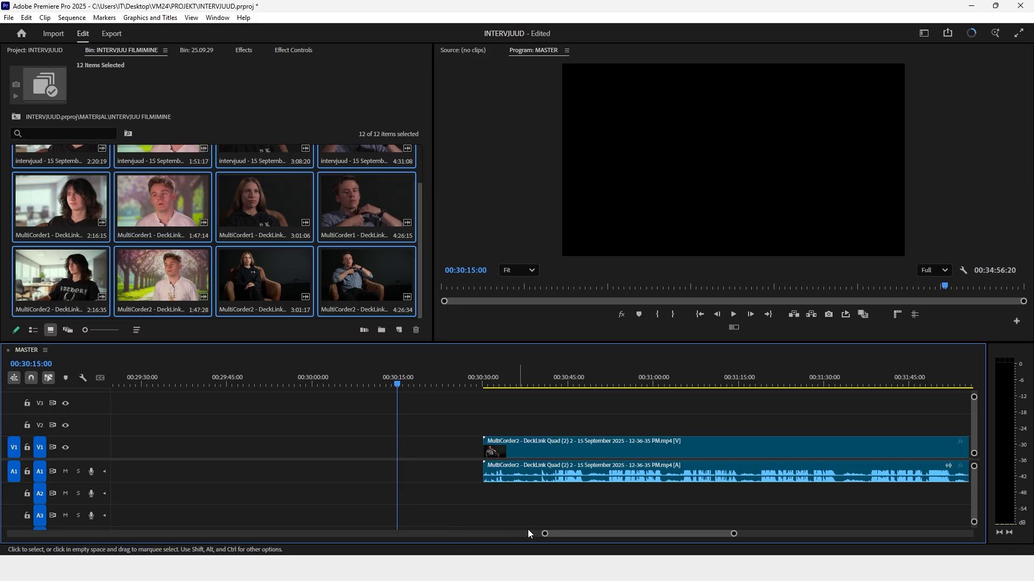
mouse_move(545, 535)
mouse_down()
mouse_move(316, 534)
mouse_move(530, 534)
mouse_up()
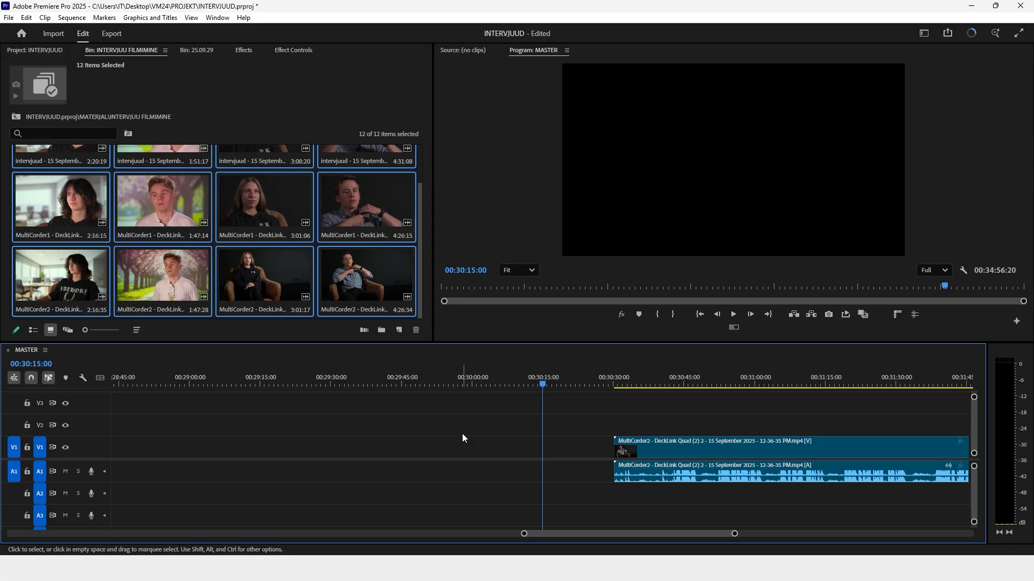
scroll(462, 433, down, 3)
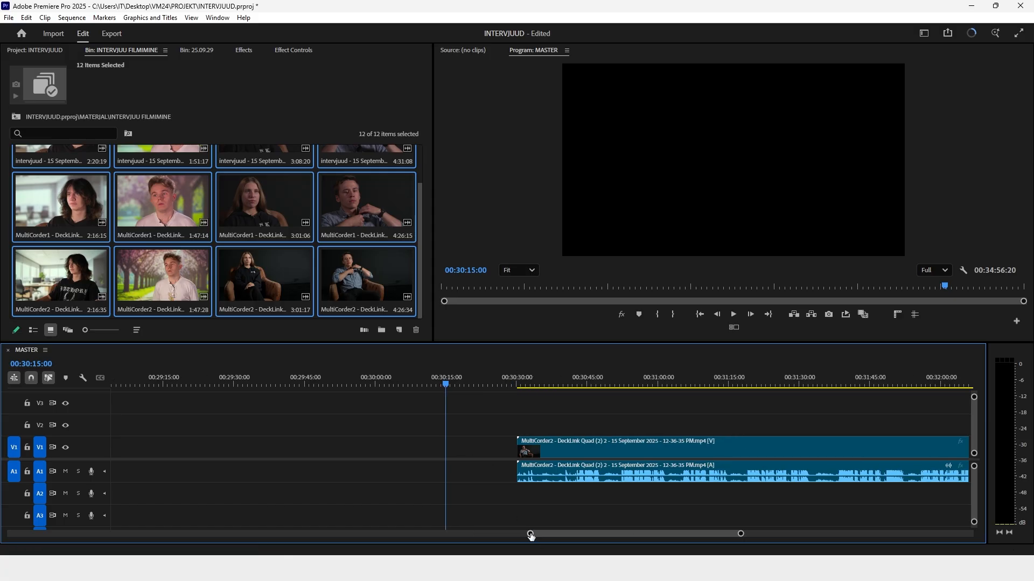
drag(530, 535, 340, 532)
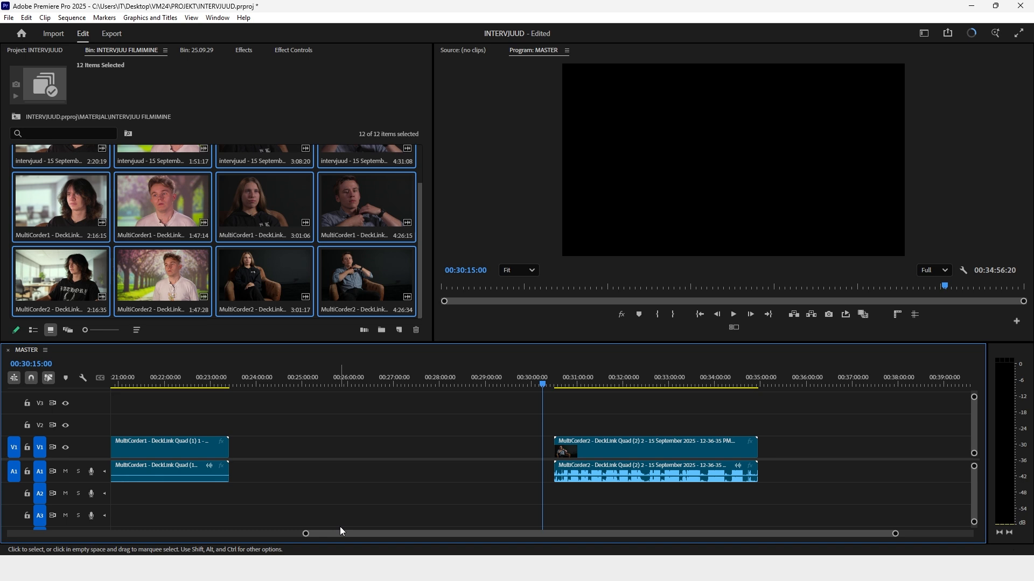
Open the keyboard shortcut settings and search for the ZOOM commands to examine their assigned shortcuts
key(ctrl+alt+k)
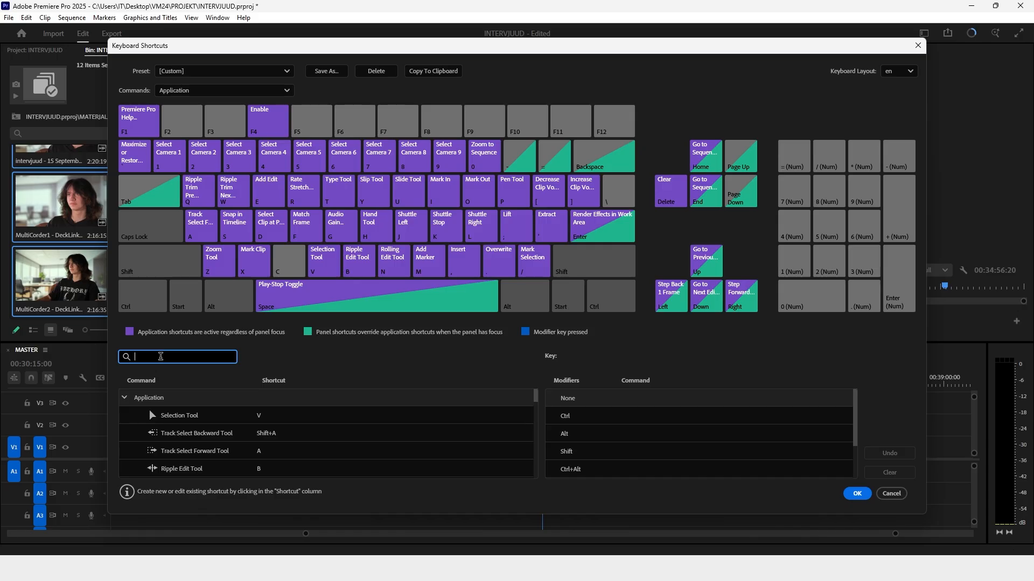
text(ZOOM)
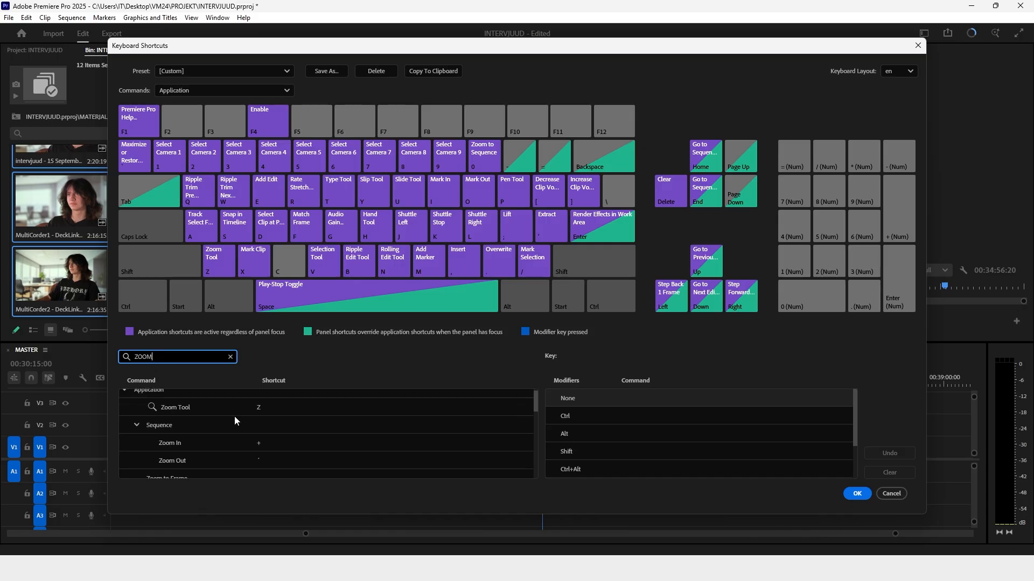
scroll(232, 425, down, 1)
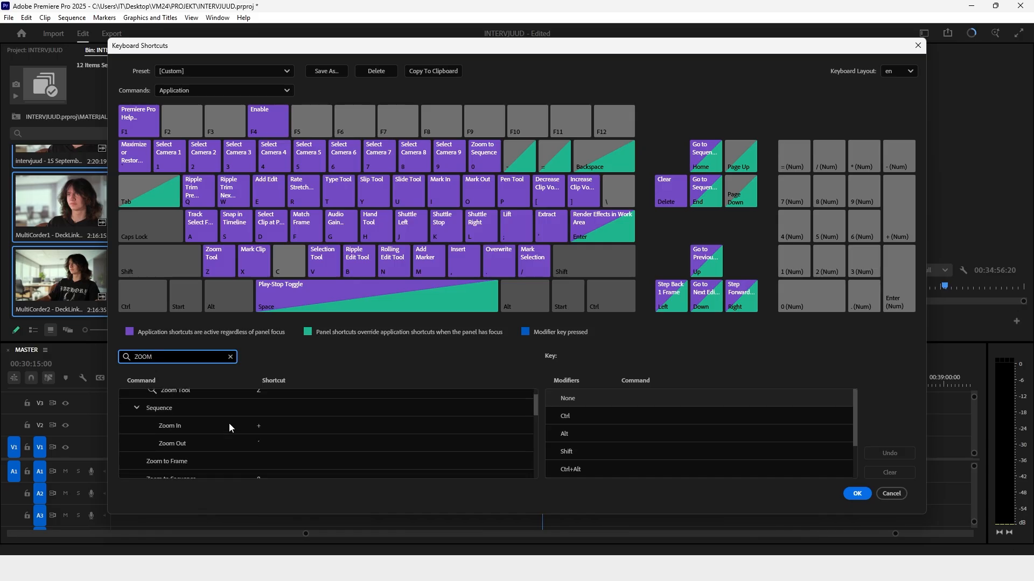
scroll(188, 444, down, 1)
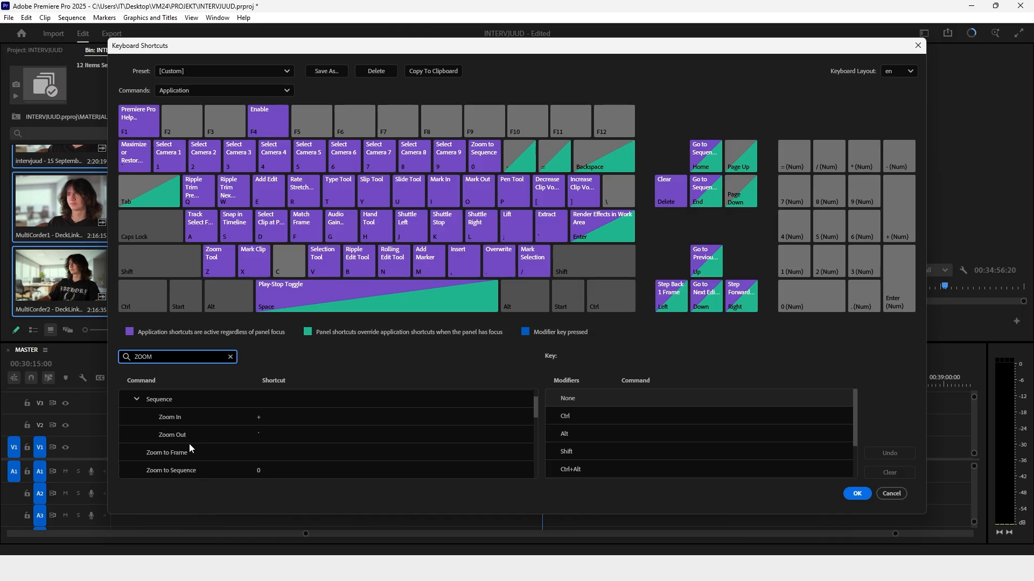
scroll(200, 461, up, 1)
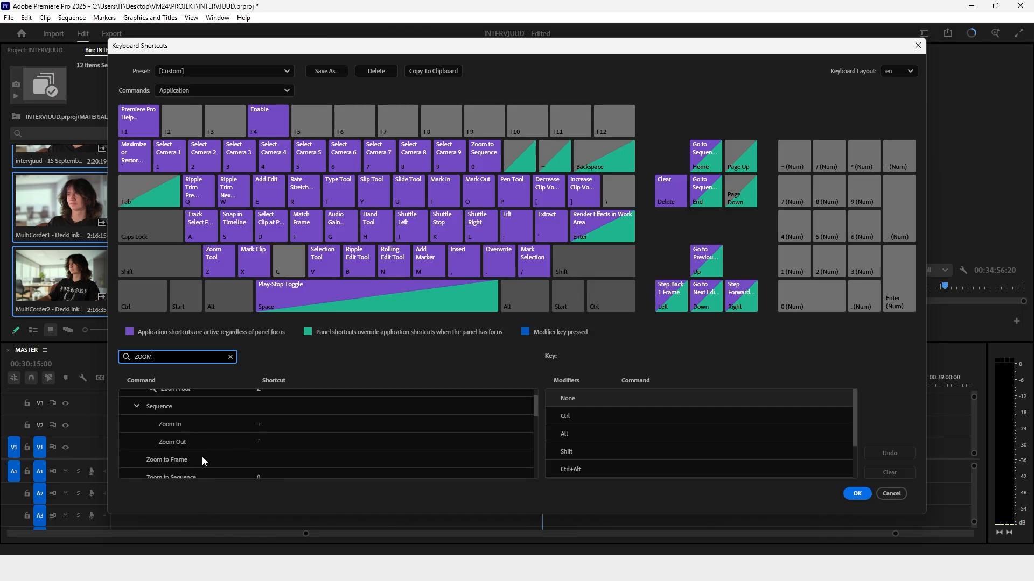
Clear the Zoom In and Zoom Out shortcuts under Sequence and reassign + to Zoom In and ´ to Zoom Out
click(259, 425)
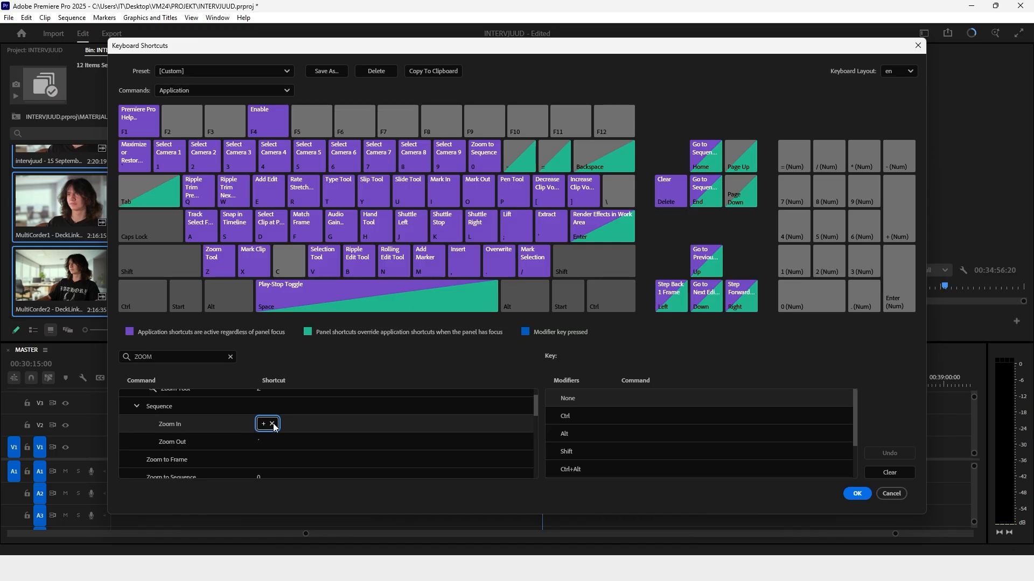
click(272, 424)
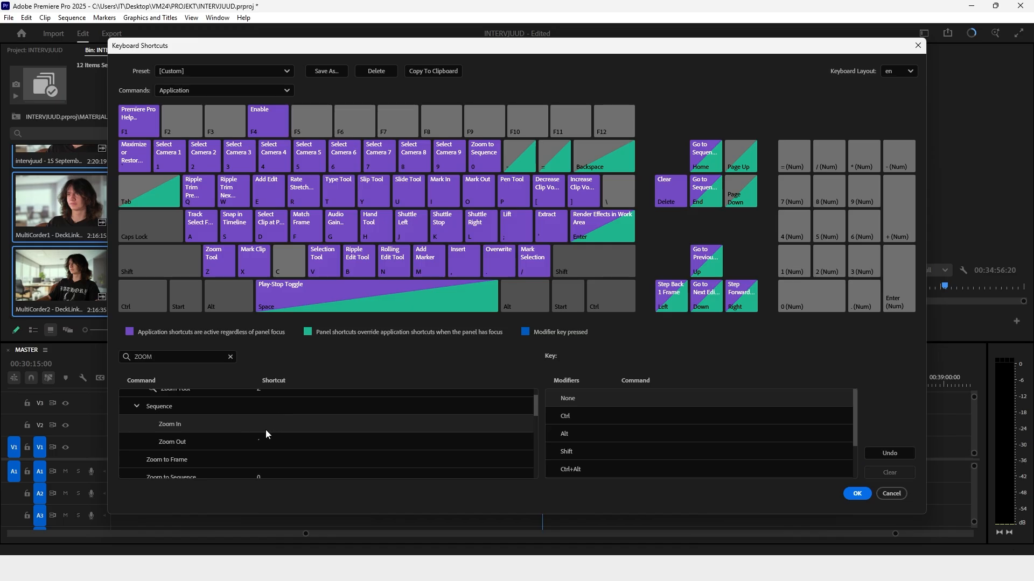
click(263, 441)
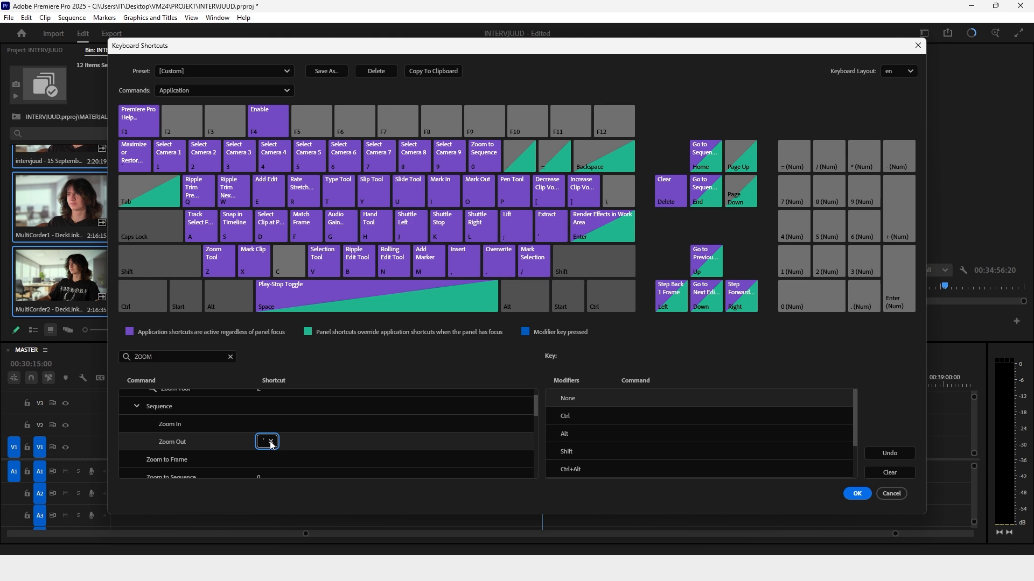
click(271, 442)
click(261, 425)
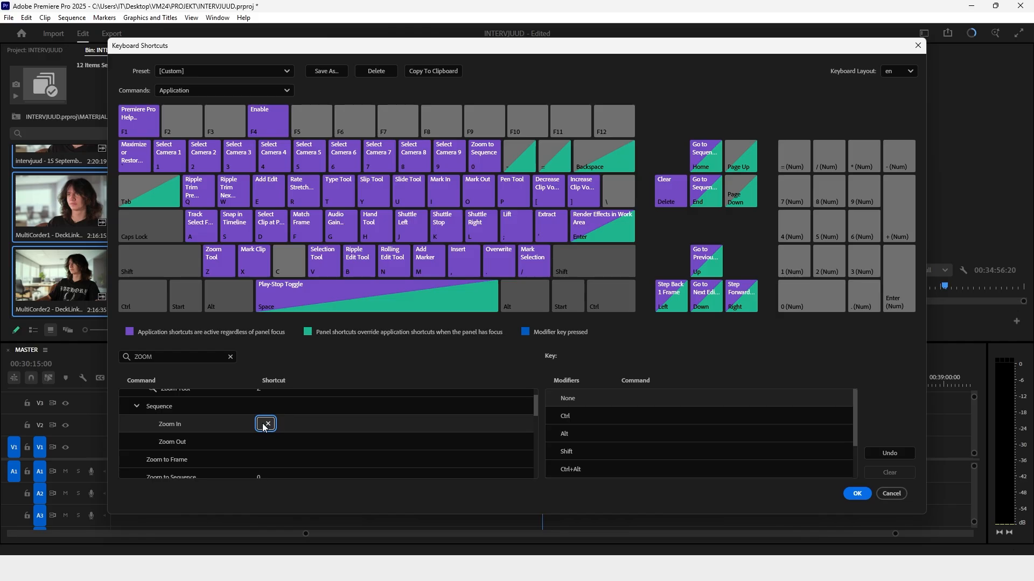
key(plus)
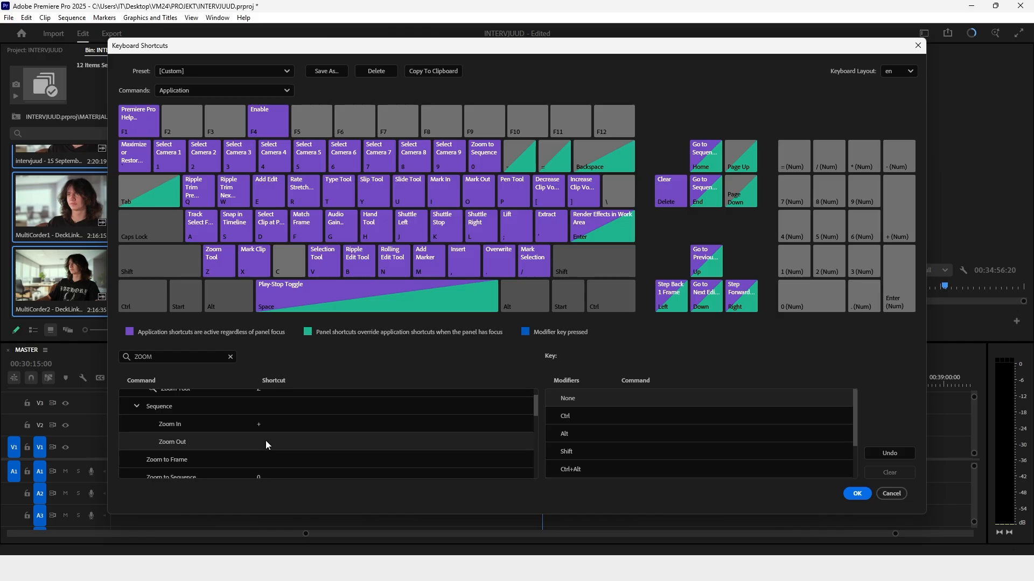
key(grave)
scroll(261, 453, down, 1)
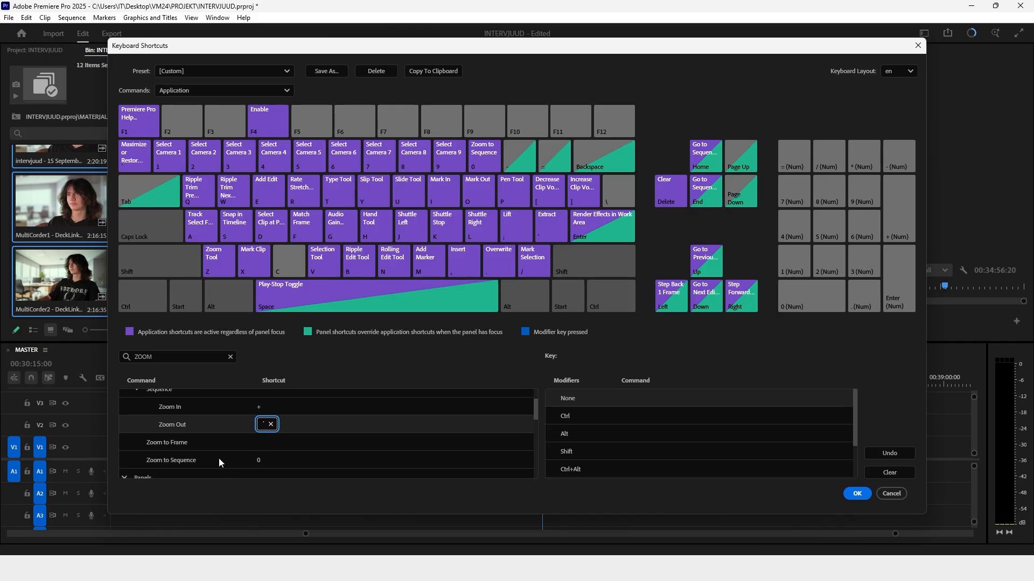
Clear the Zoom to Sequence shortcut, reassign it to 0, and save the keyboard shortcut changes
click(257, 461)
click(272, 461)
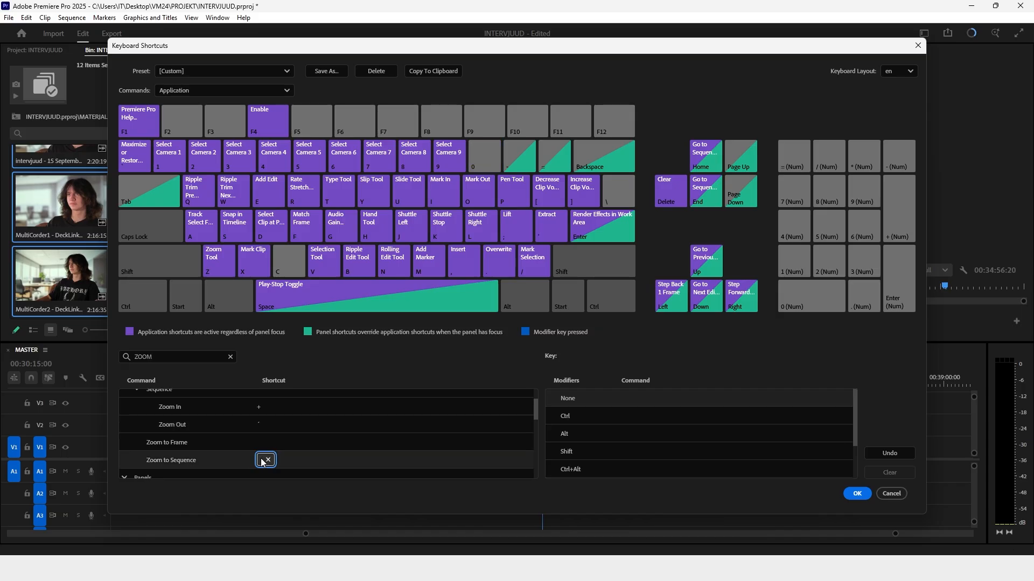
key(0)
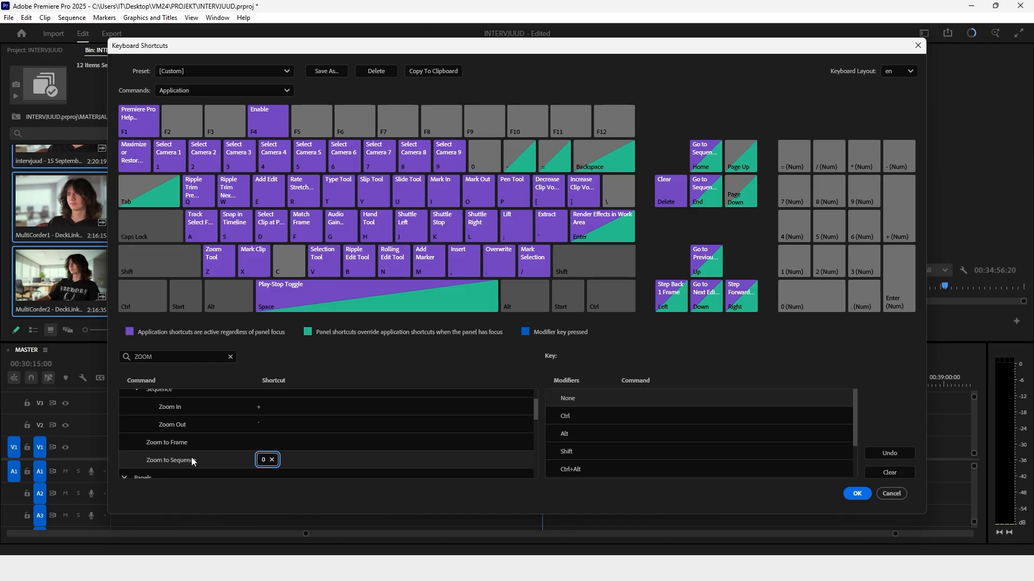
click(857, 494)
Try the zoom shortcuts on the MASTER timeline, fit the whole sequence in view, and widen the visible range slightly
click(508, 386)
key(=)
key(=)
key(=)
key(=)
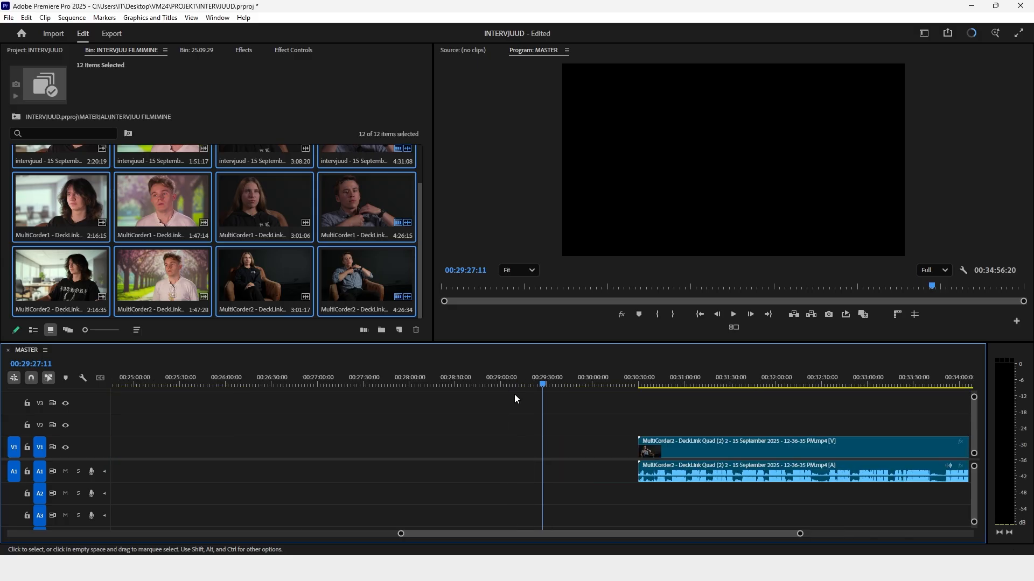
key(minus)
key(minus)
key(minus)
key(minus)
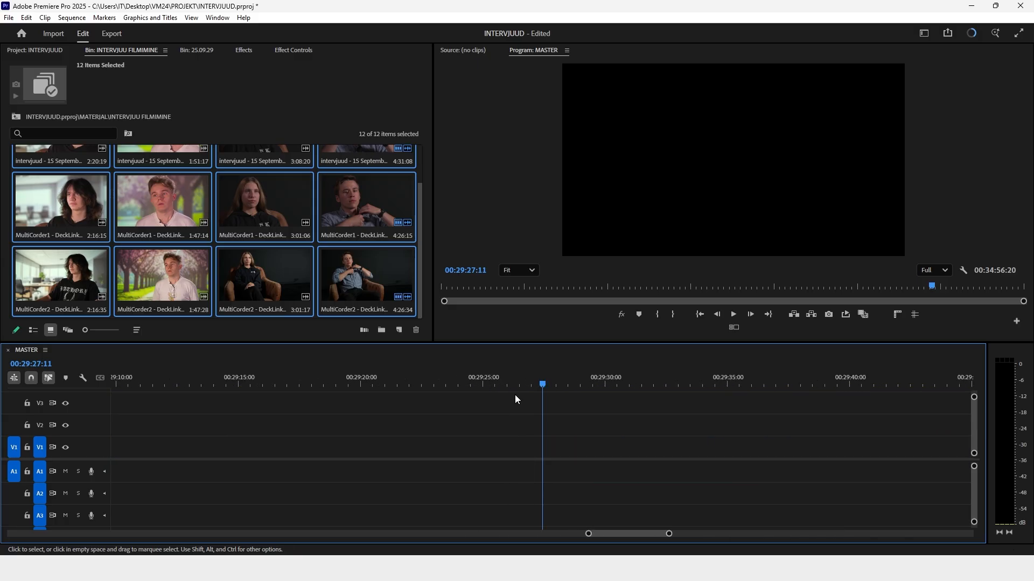
key(minus)
key(equal)
key(equal)
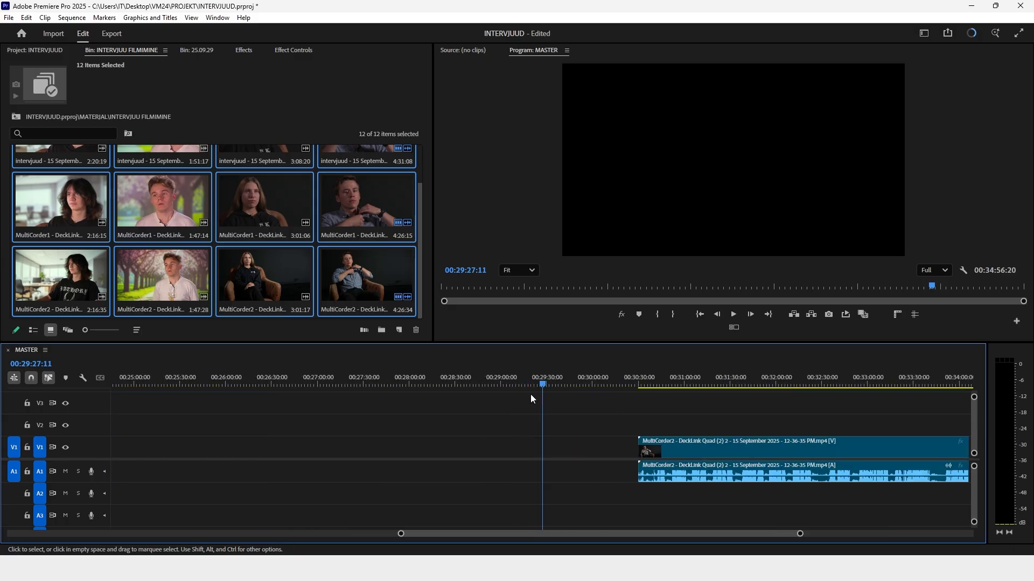
key(equal)
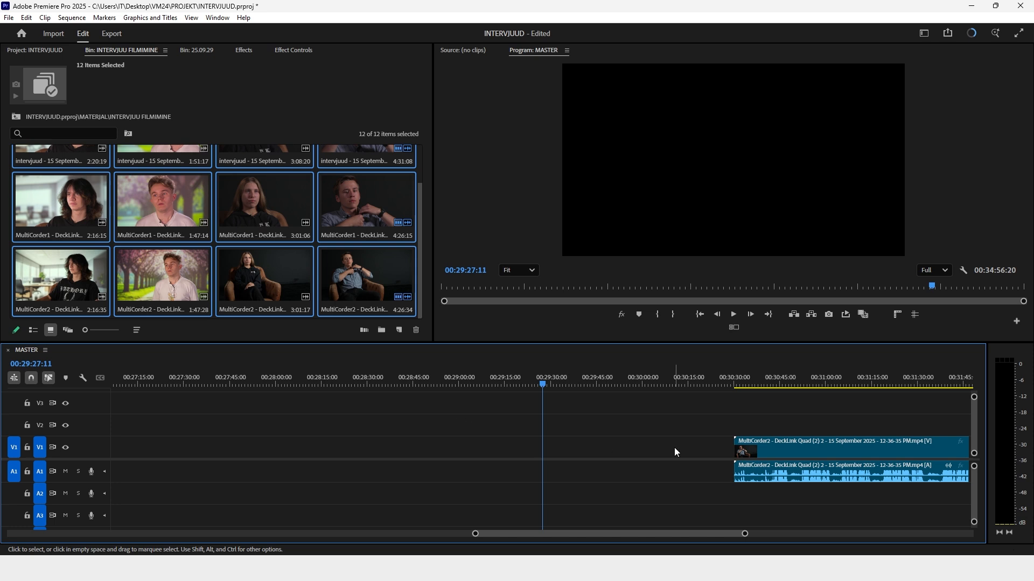
key(backslash)
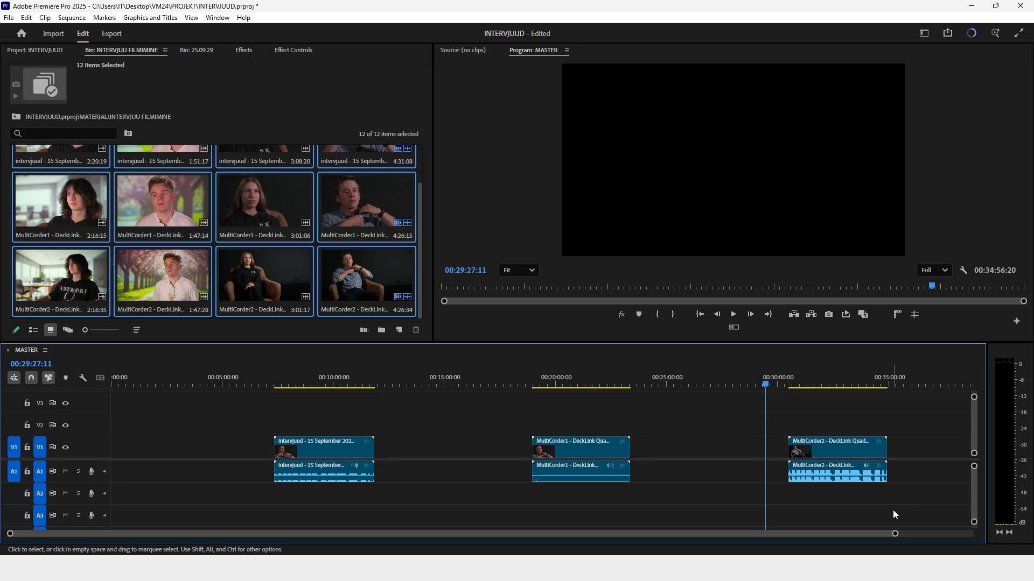
drag(895, 535, 960, 535)
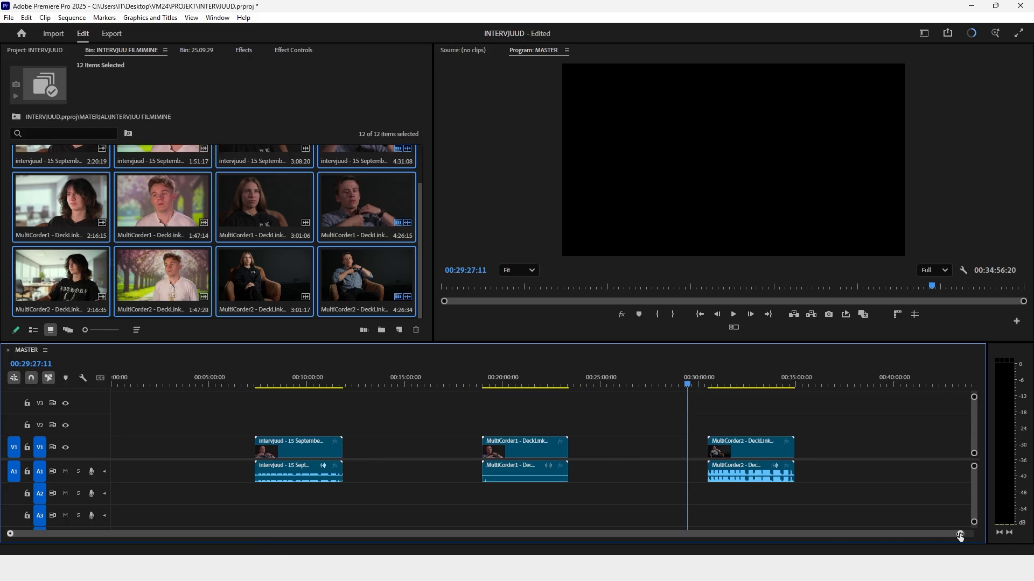
Ripple delete the empty gap before the first clip in the MASTER sequence and undo the deletion
click(225, 448)
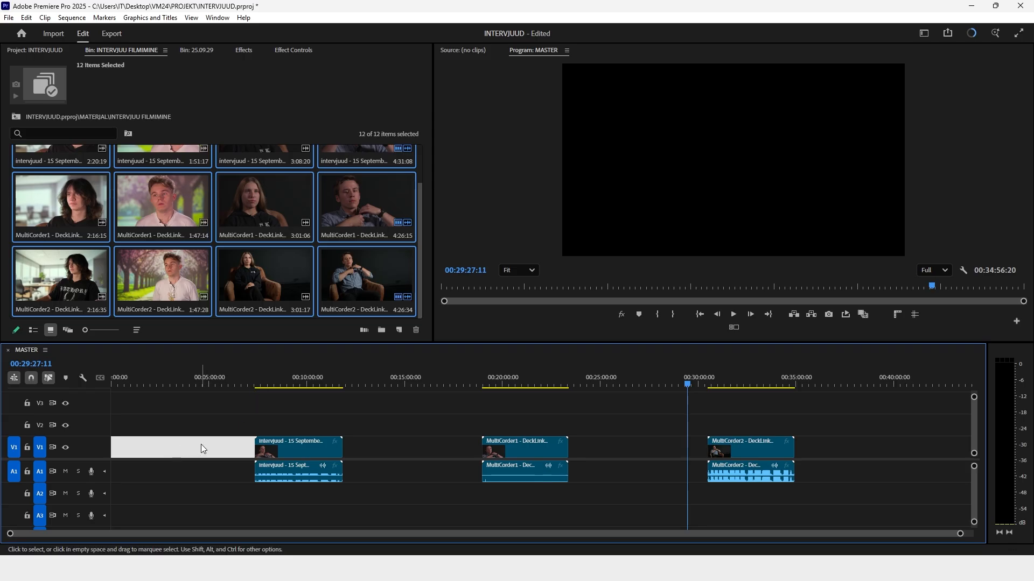
key(Delete)
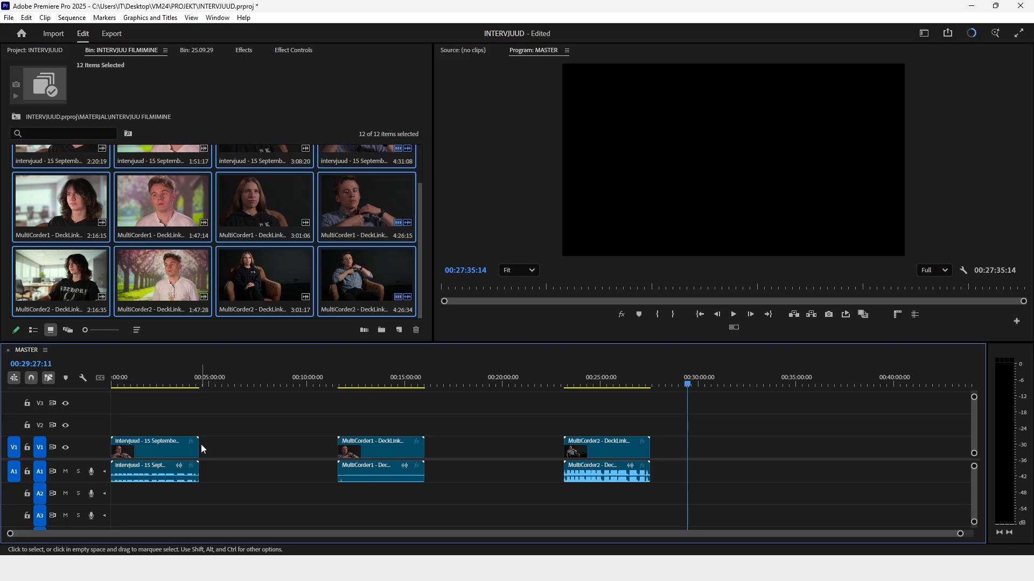
key(ctrl+z)
Close the gaps between the three selected interview clips and remove the empty gap before the first clip
drag(212, 417, 878, 516)
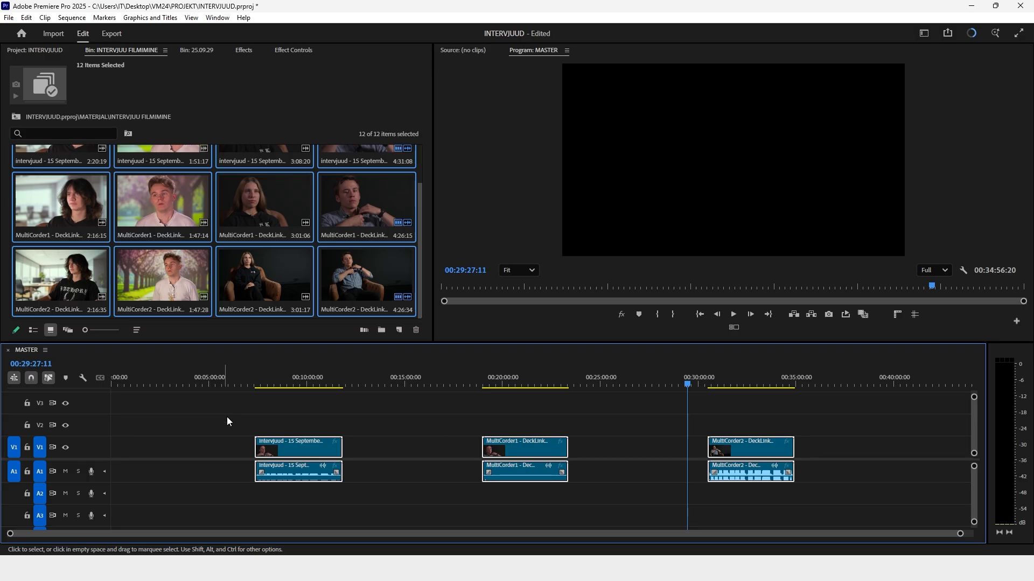
drag(237, 413, 835, 513)
click(72, 18)
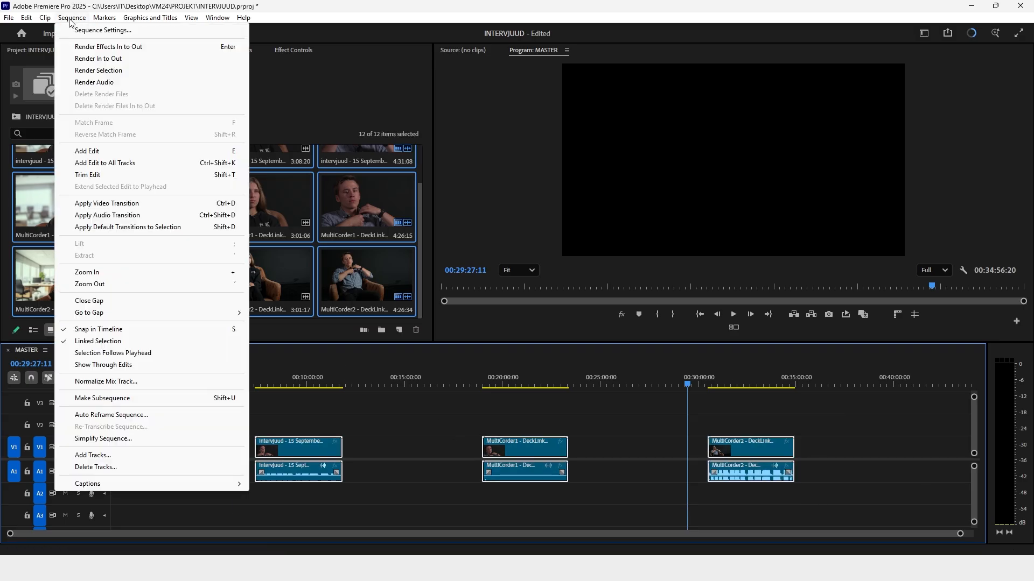
click(90, 300)
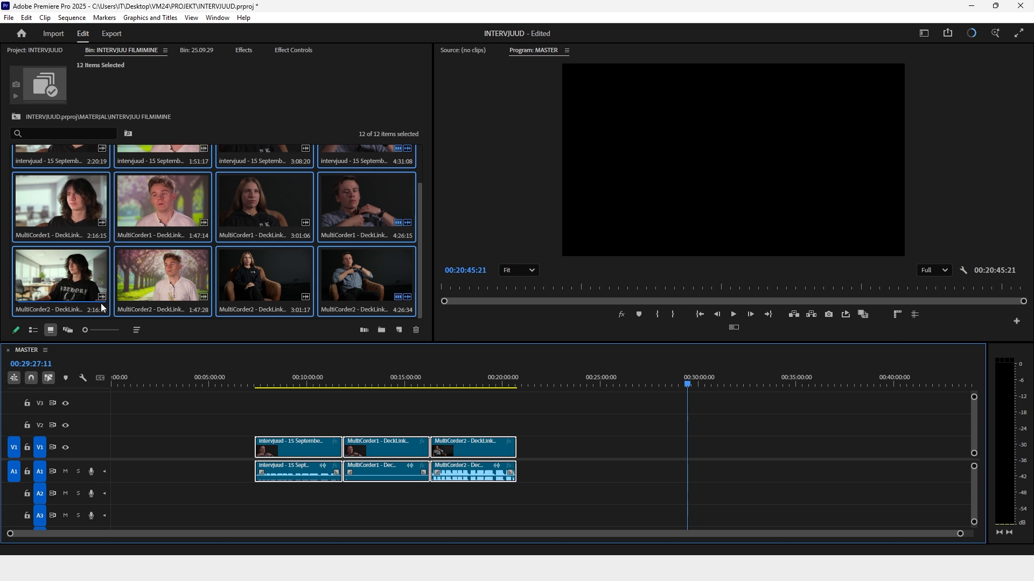
click(406, 434)
click(214, 446)
key(Delete)
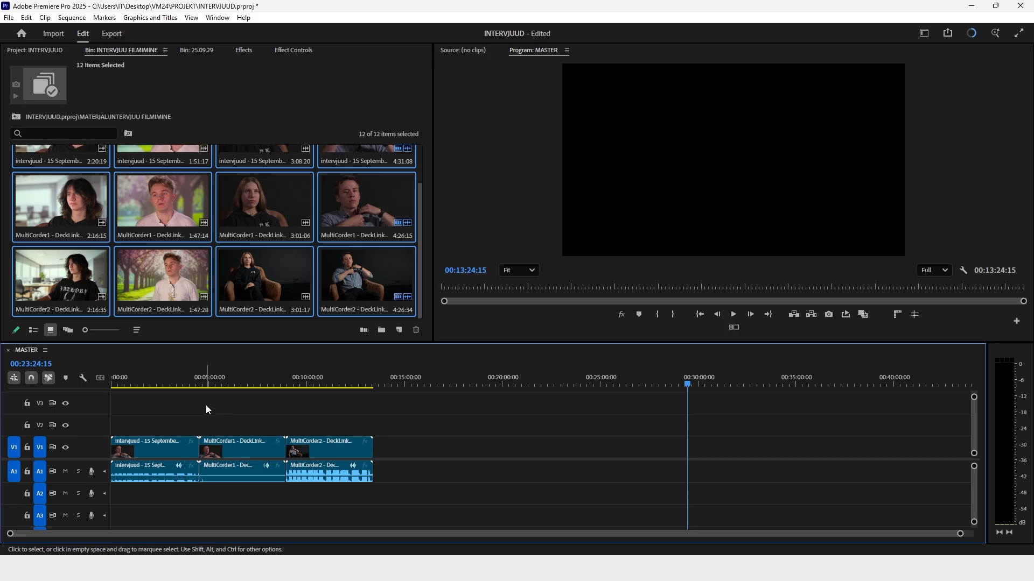
Scrub the first interview clip from the start of the MASTER sequence to the hand clap at 00:00:12:00
drag(135, 386, 110, 386)
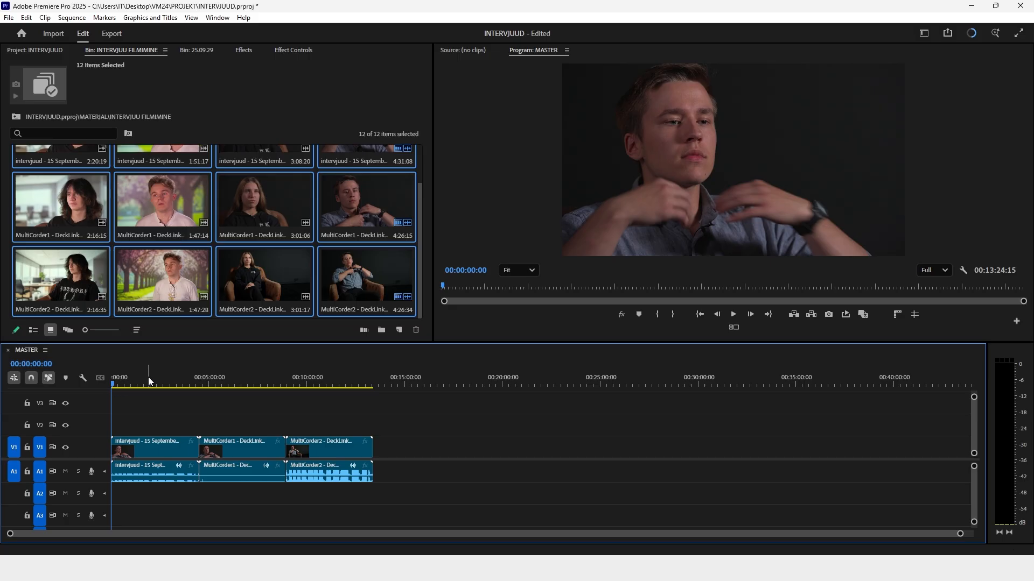
key(equal)
key(equal)
key(equal)
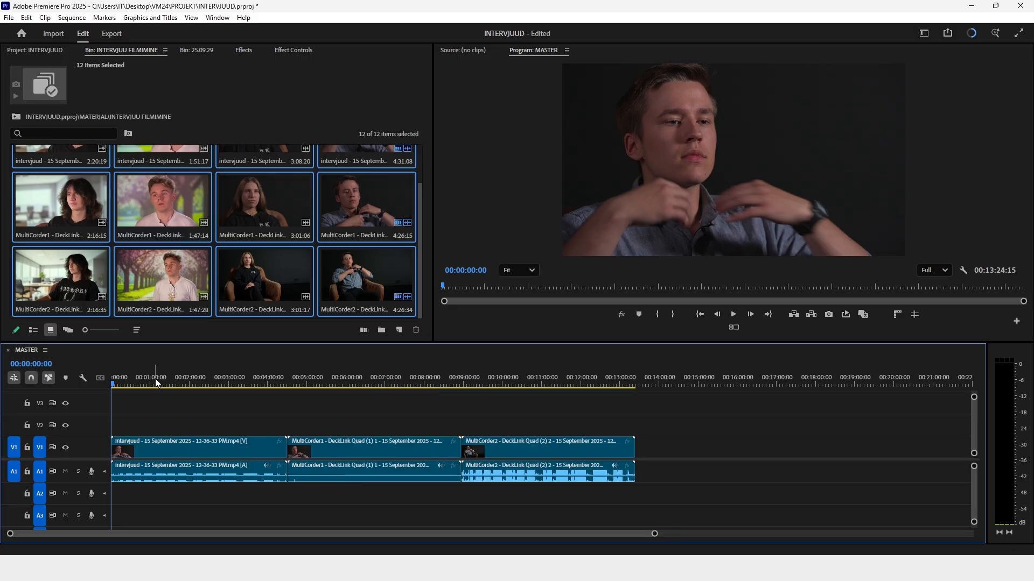
key(equal)
key(equal)
key(equal)
click(153, 380)
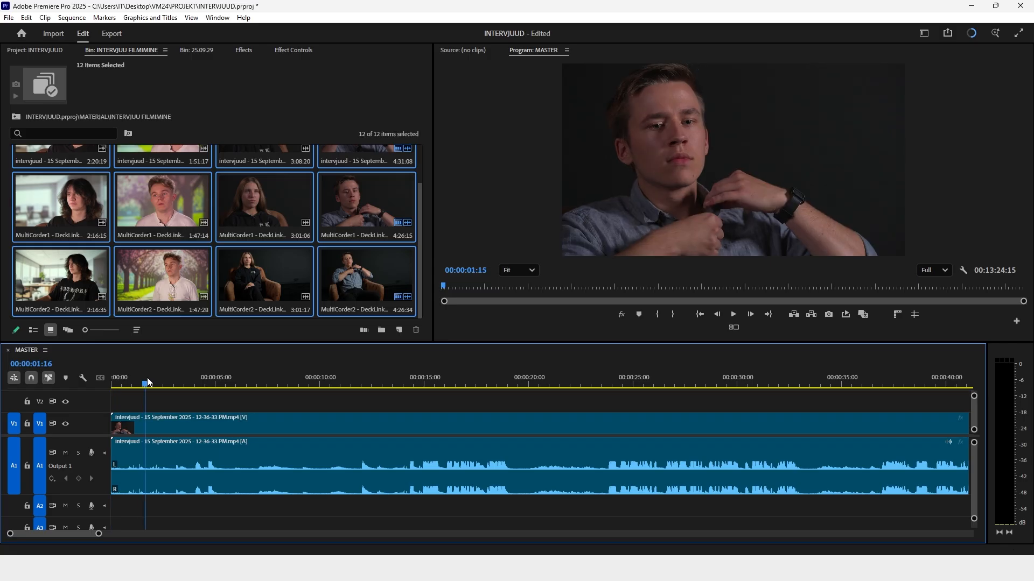
drag(154, 381, 362, 412)
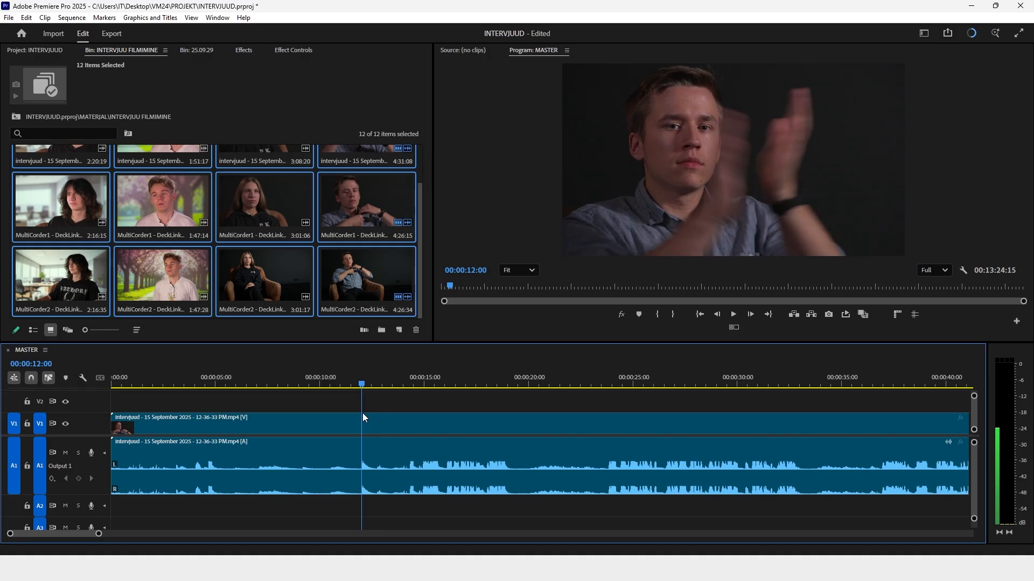
Place the playhead on the clap peak at 00:00:12:01 and add a marker to the first interview clip
key(=)
key(=)
key(=)
key(=)
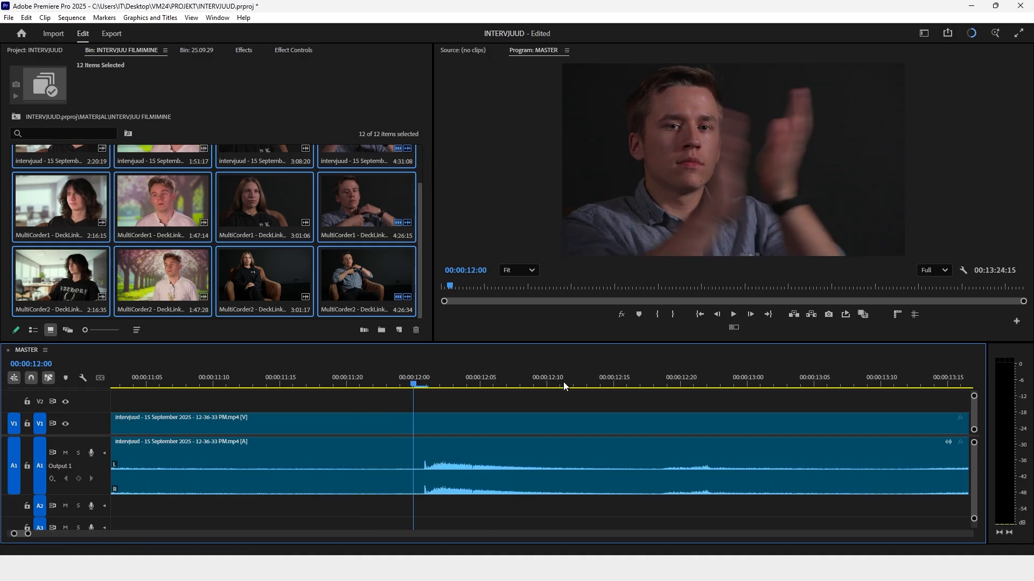
click(421, 376)
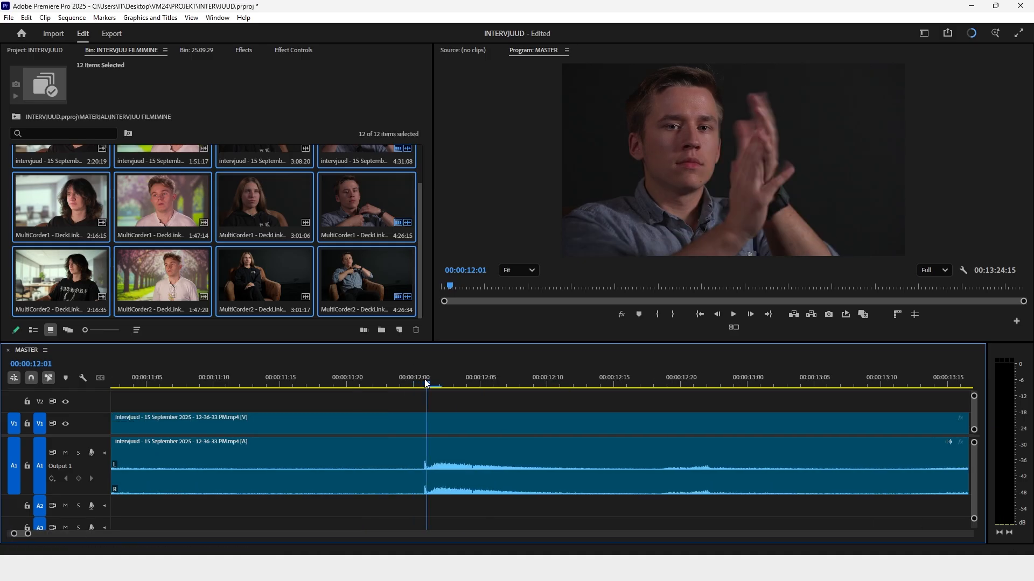
click(440, 459)
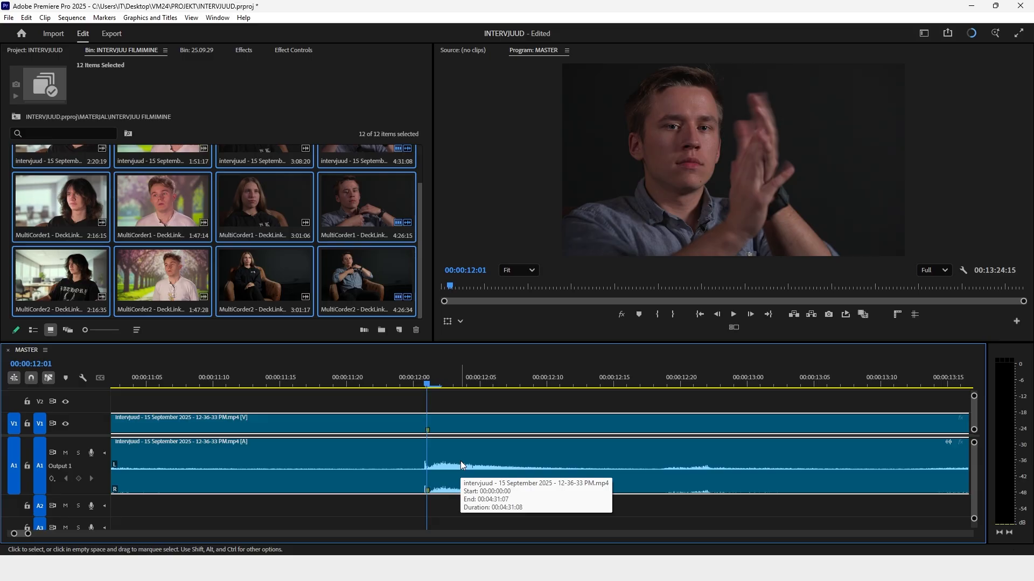
key(m)
Locate the hand clap near the start of the MultiCorder1 clip and place the playhead at 00:04:41:13
key(minus)
key(minus)
key(minus)
key(minus)
key(minus)
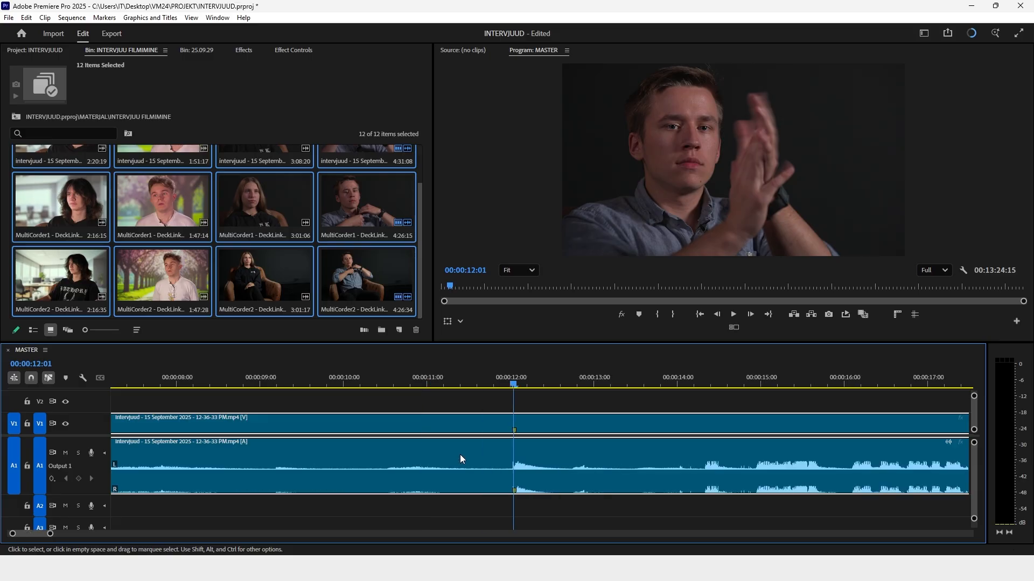
key(Caps_Lock)
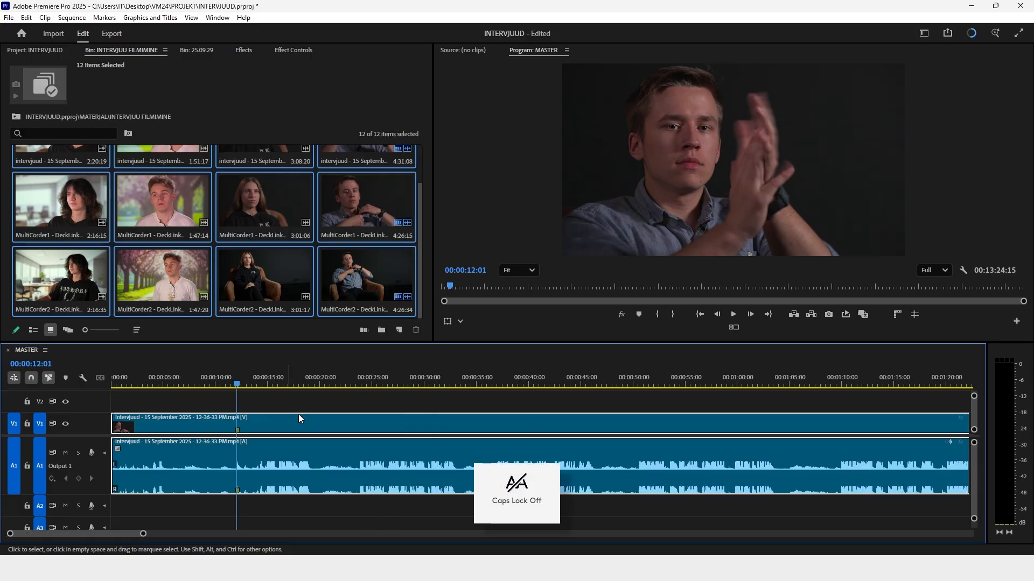
key(minus)
key(minus)
key(minus)
key(minus)
key(minus)
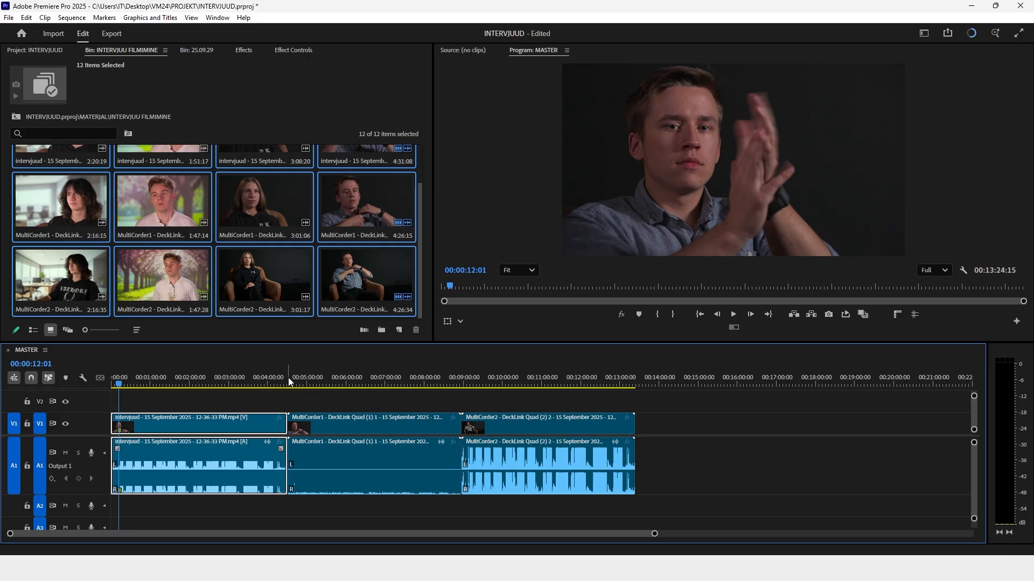
click(289, 385)
key(equal)
key(equal)
key(equal)
key(equal)
key(equal)
drag(714, 385, 730, 386)
key(equal)
key(equal)
key(equal)
key(equal)
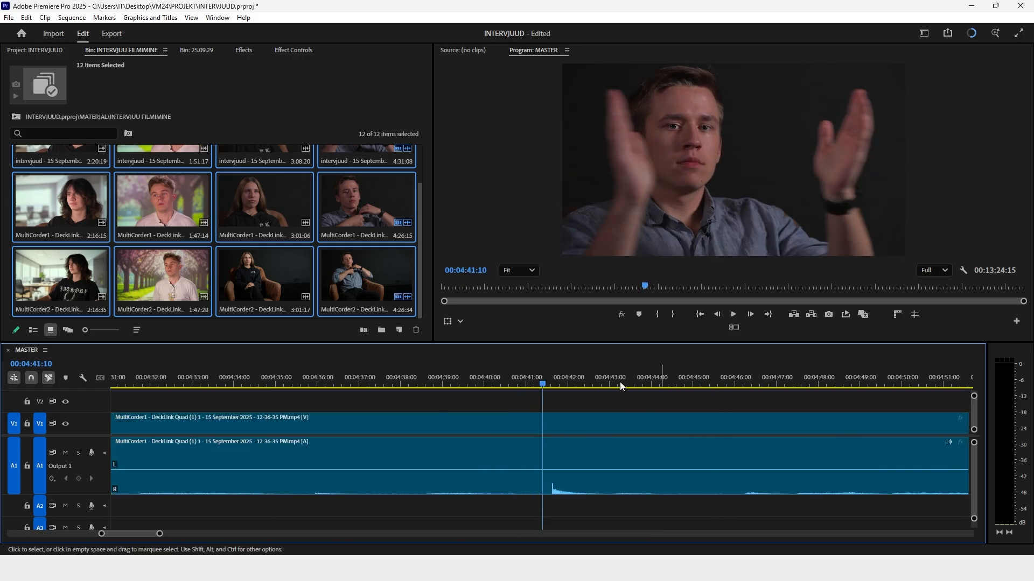
drag(571, 382, 589, 387)
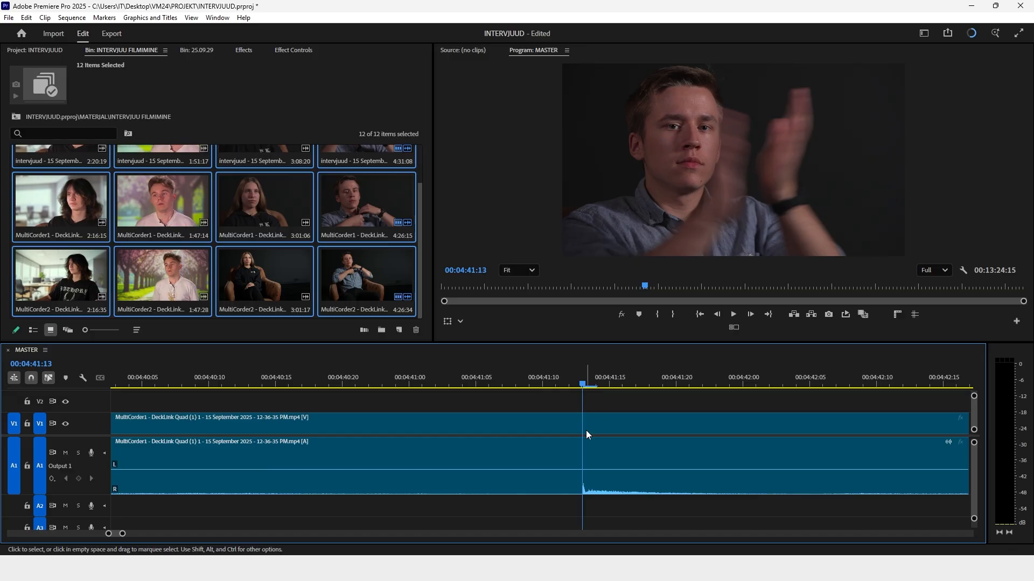
Step through the frames around the clap to 00:04:41:14 and add a marker to the MultiCorder1 clip there
key(Right)
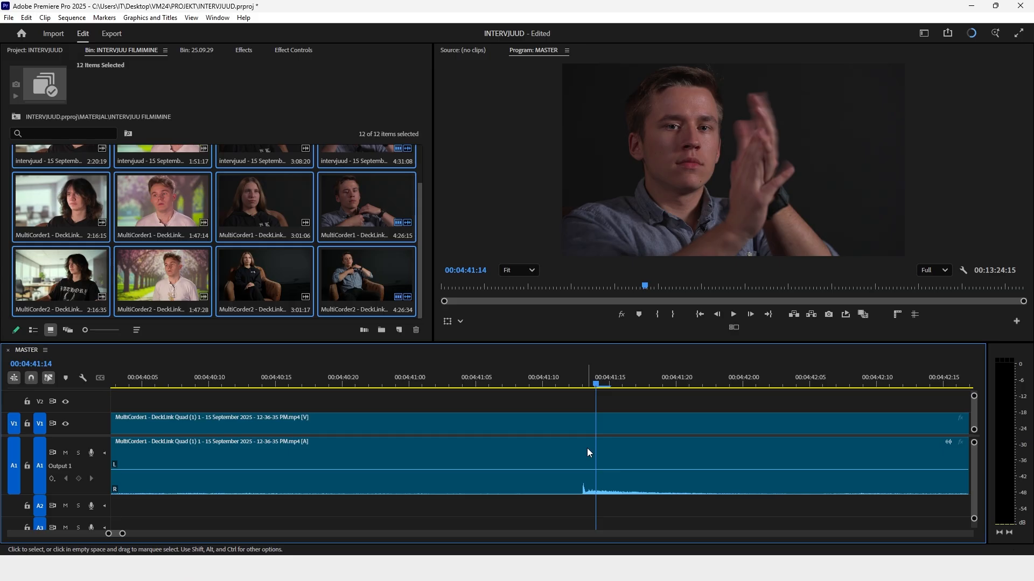
key(Right)
key(Right)
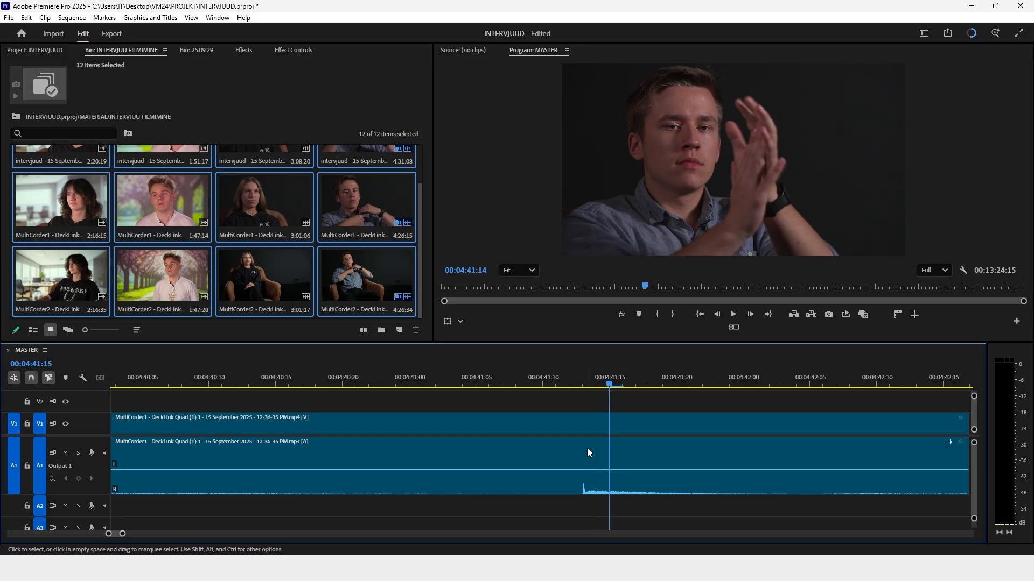
key(Left)
key(Left)
key(Left)
key(Left)
key(Right)
key(Right)
key(Right)
key(Left)
key(Left)
key(Right)
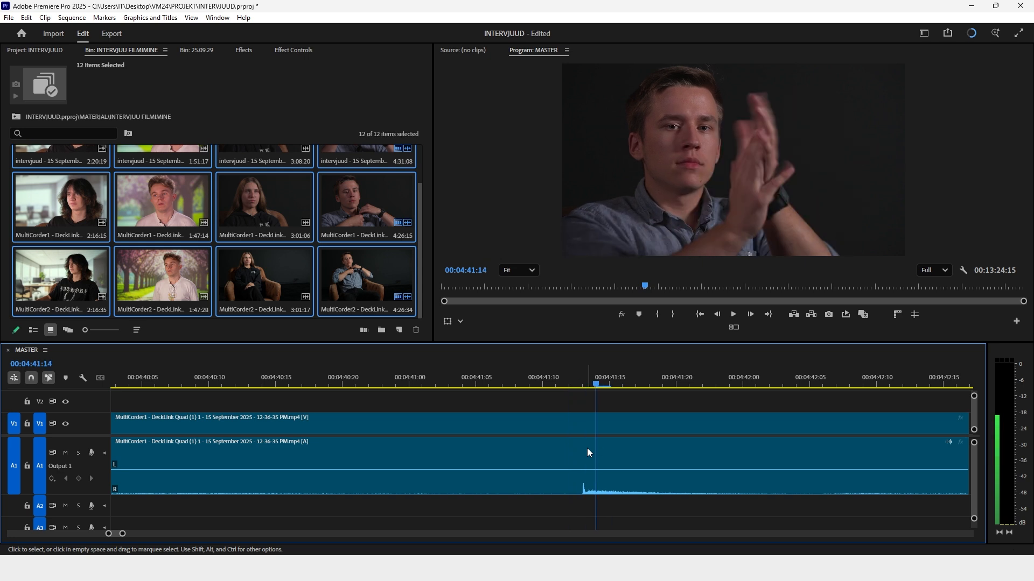
click(592, 447)
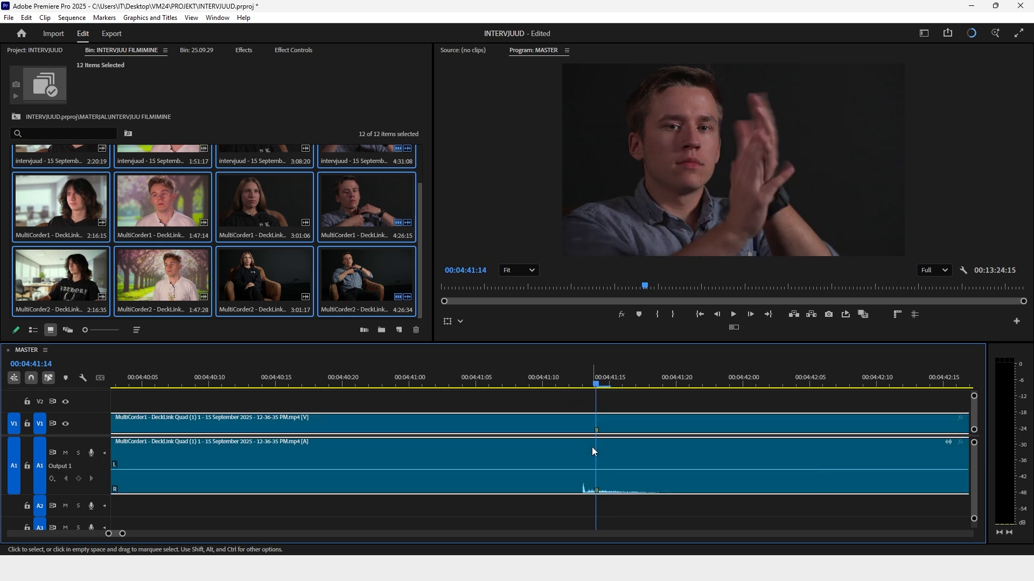
Locate the hand clap near the start of the MultiCorder2 clip and place the playhead around 00:09:08:05
key(minus)
key(minus)
key(minus)
key(minus)
key(minus)
key(minus)
key(minus)
key(minus)
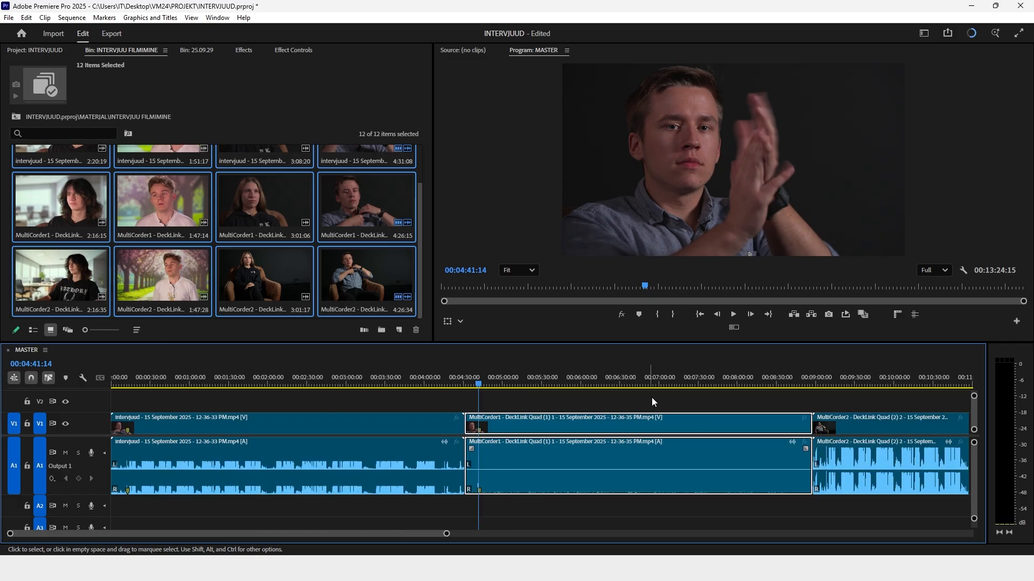
key(minus)
click(461, 376)
key(equal)
key(equal)
key(equal)
key(equal)
key(equal)
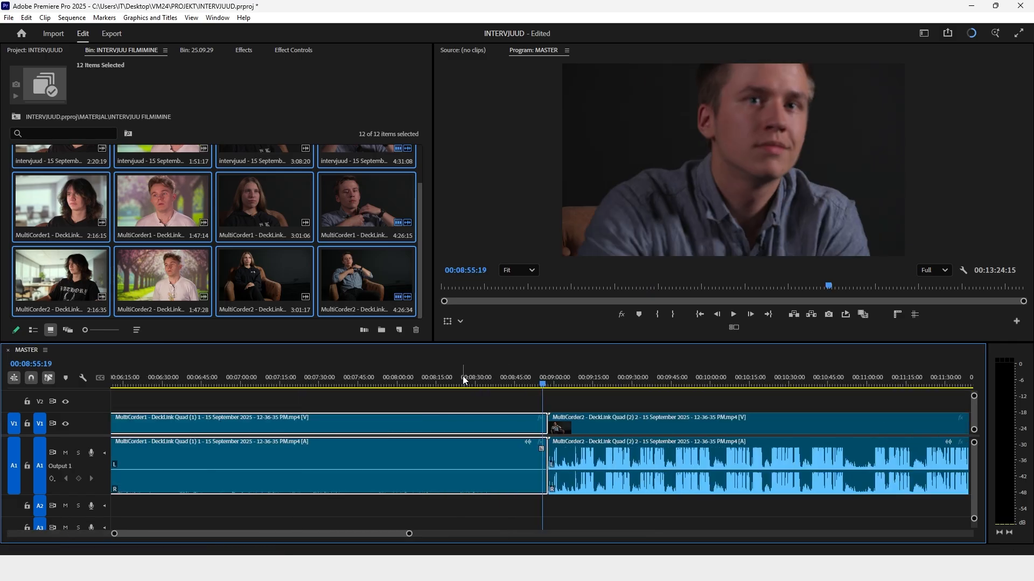
drag(778, 383, 802, 389)
key(equal)
key(equal)
key(minus)
key(minus)
key(minus)
key(minus)
key(equal)
key(equal)
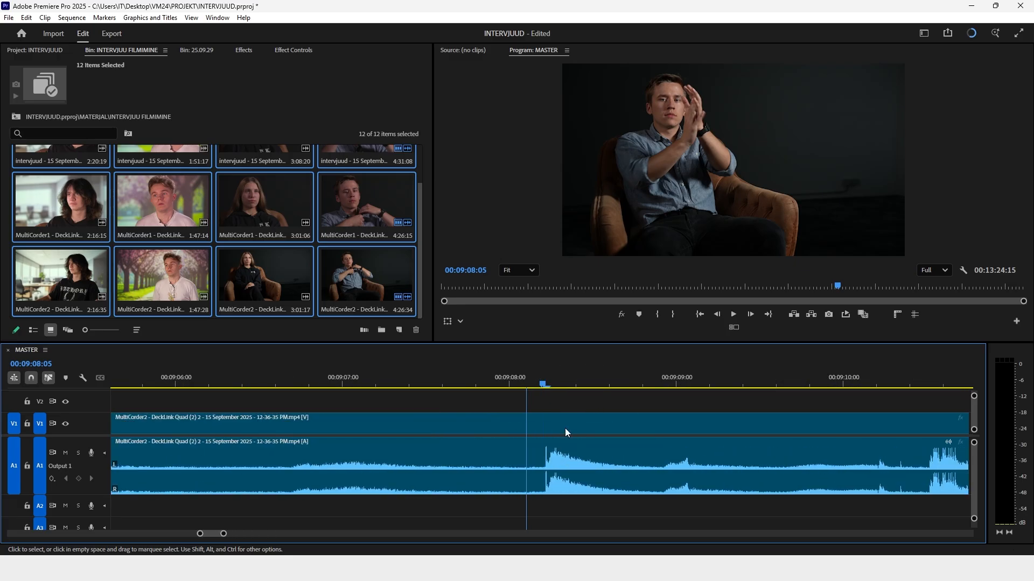
key(equal)
key(equal)
Place the playhead on the clap peak at 00:09:08:08 in the MultiCorder2 clip
drag(479, 386, 491, 385)
key(Left)
key(Right)
key(Right)
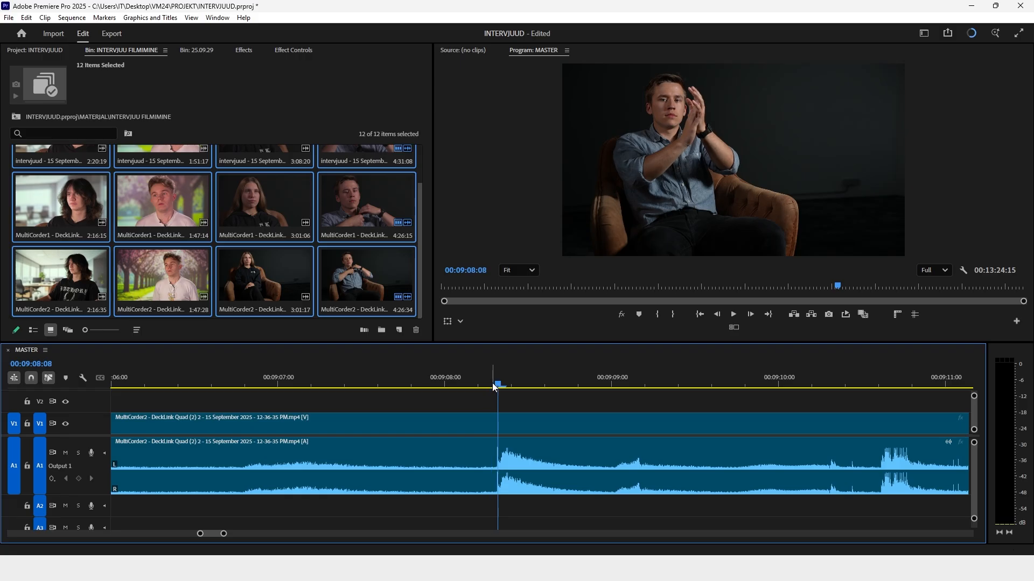
Step through the frames around the clap, return to 00:09:08:08 and add a marker to the MultiCorder2 clip there
key(Left)
key(Left)
key(Left)
key(Left)
key(Left)
key(Left)
key(Left)
key(Right)
key(Right)
key(Right)
key(Right)
key(Right)
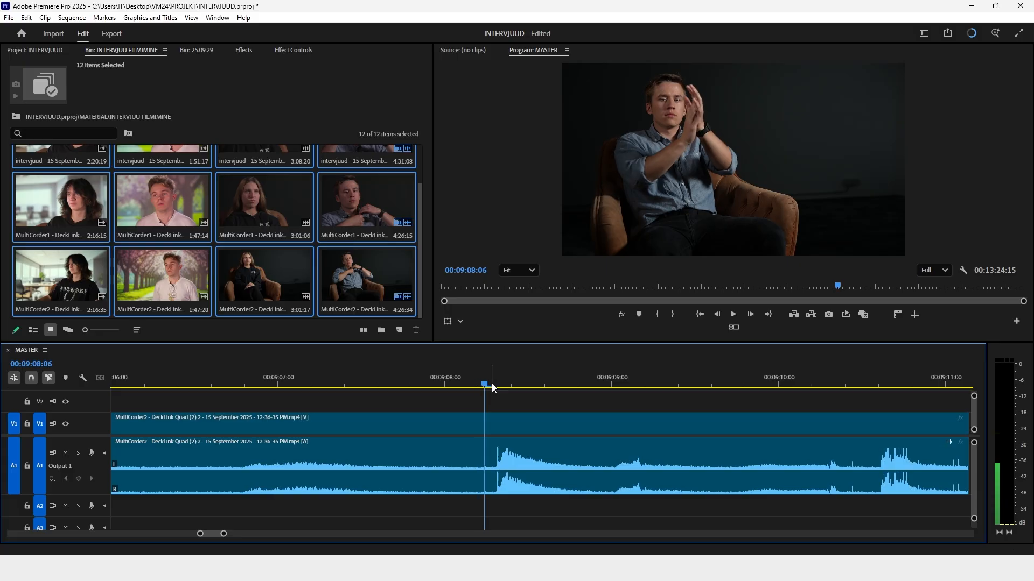
key(Right)
key(Right)
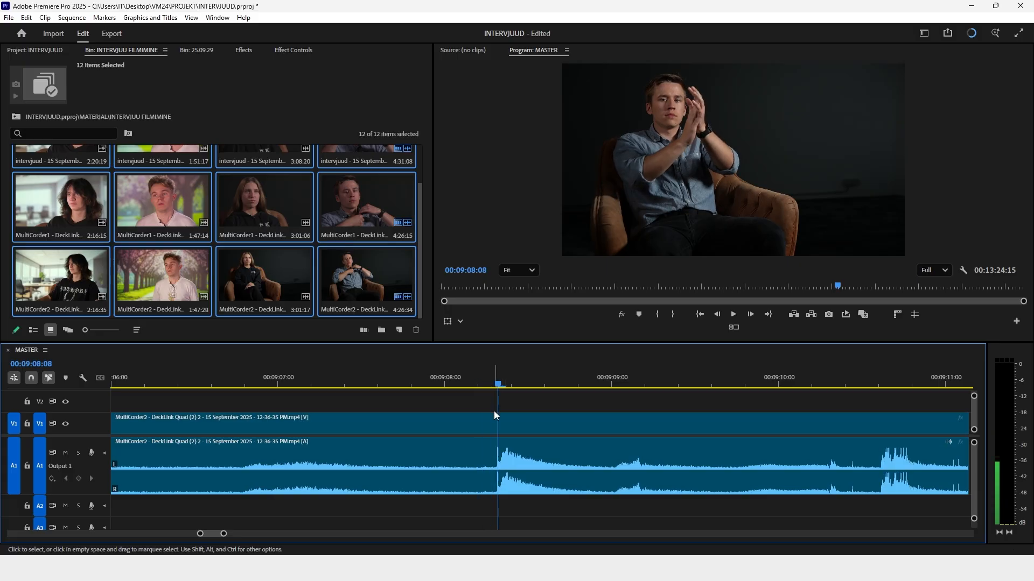
click(495, 418)
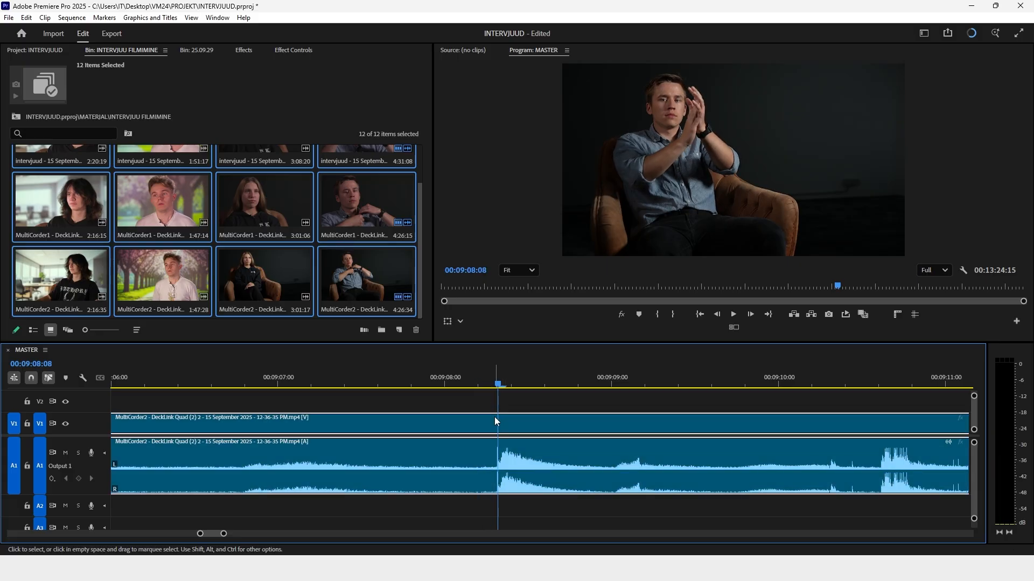
Set the label colour of the MultiCorder1 clip in the MASTER sequence to Yellow
key(minus)
key(minus)
key(minus)
key(minus)
key(minus)
key(minus)
key(minus)
key(minus)
key(minus)
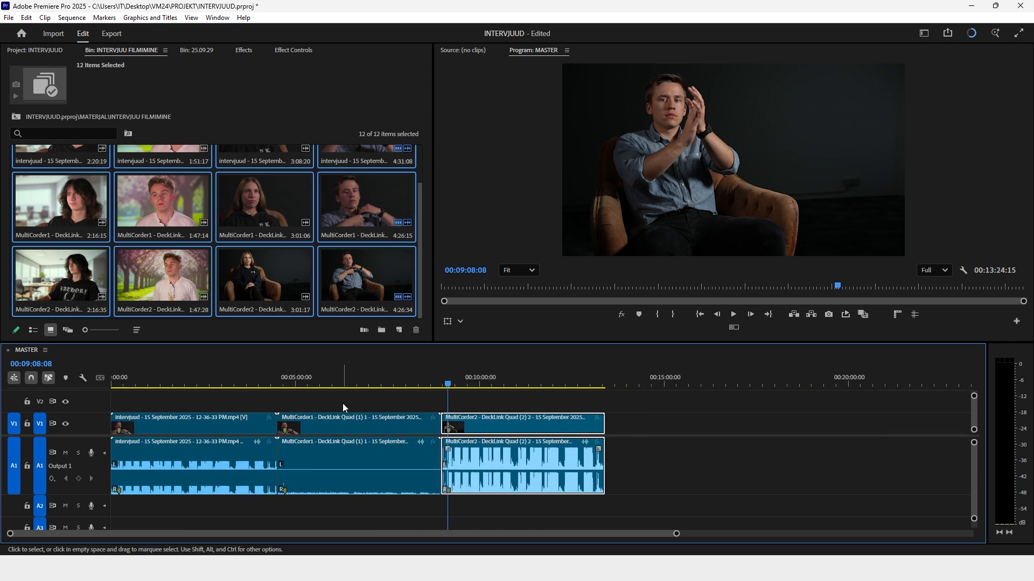
click(335, 422)
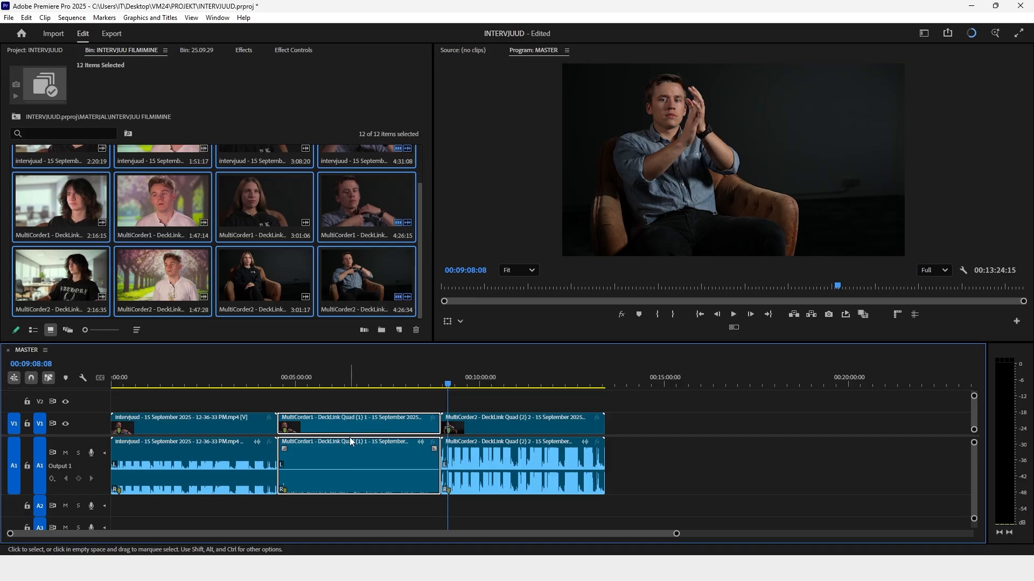
right_click(347, 436)
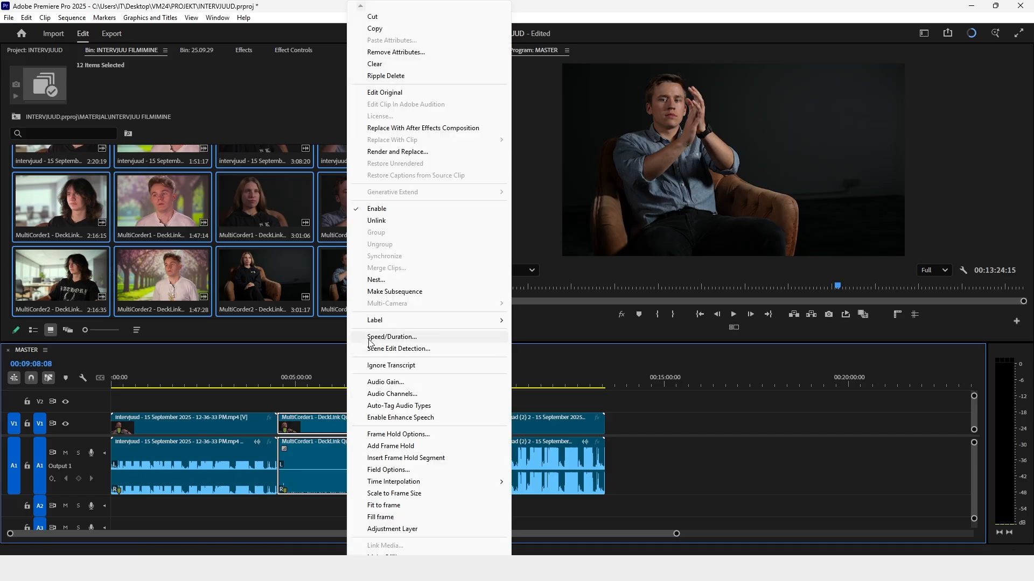
mouse_move(382, 322)
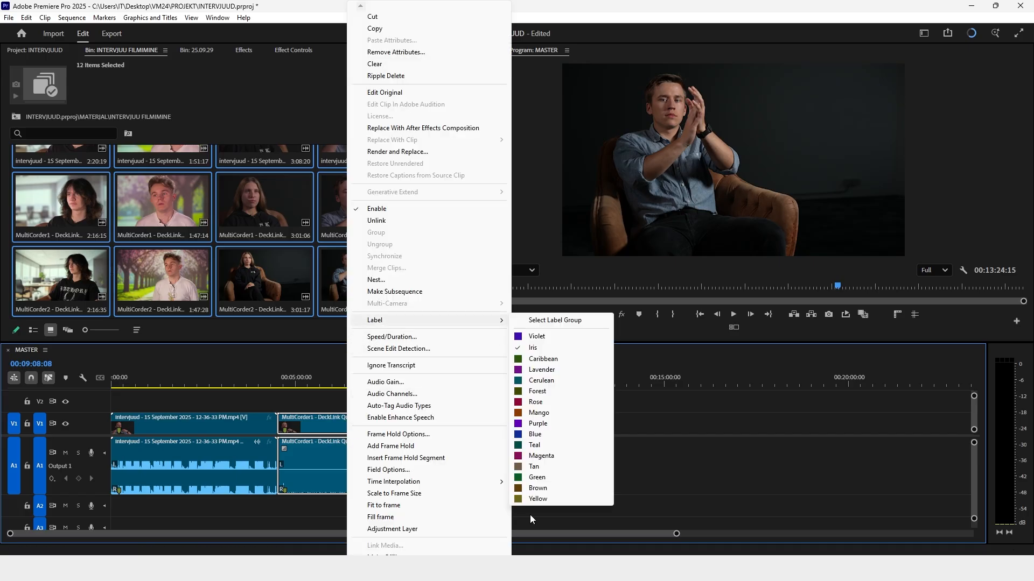
click(538, 500)
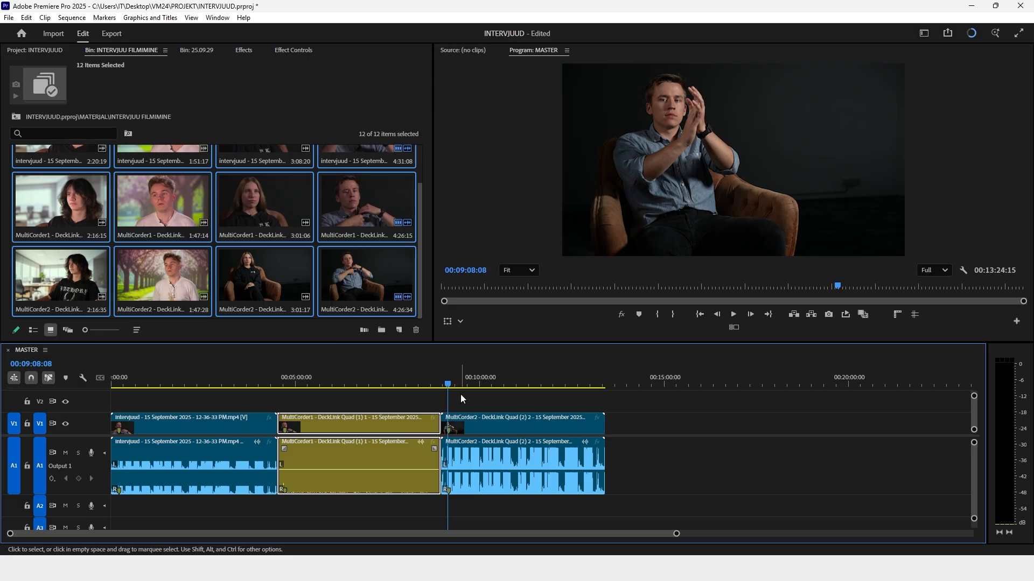
Set the label colour of the MultiCorder2 clip in the MASTER sequence to Purple
right_click(466, 427)
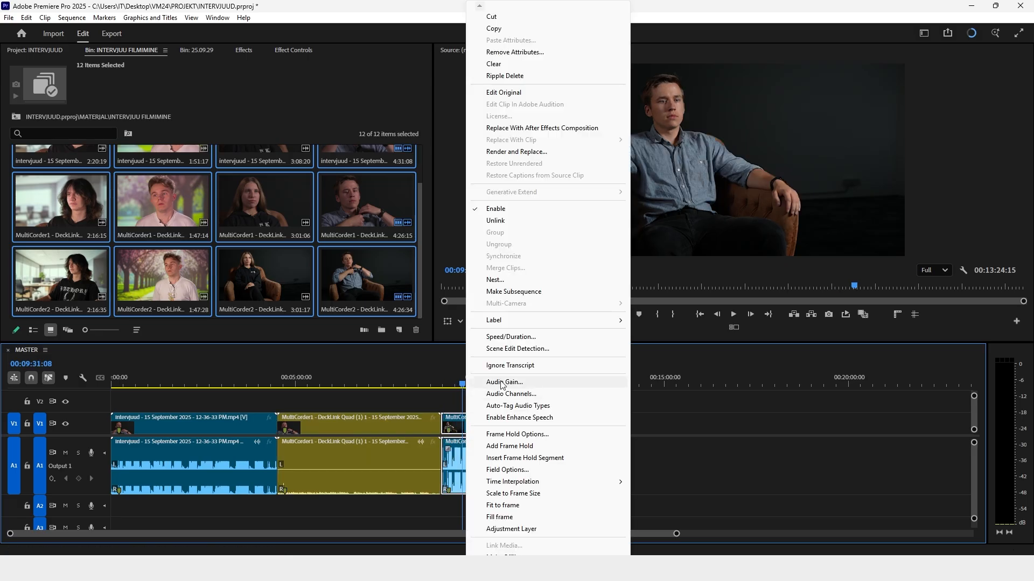
mouse_move(511, 321)
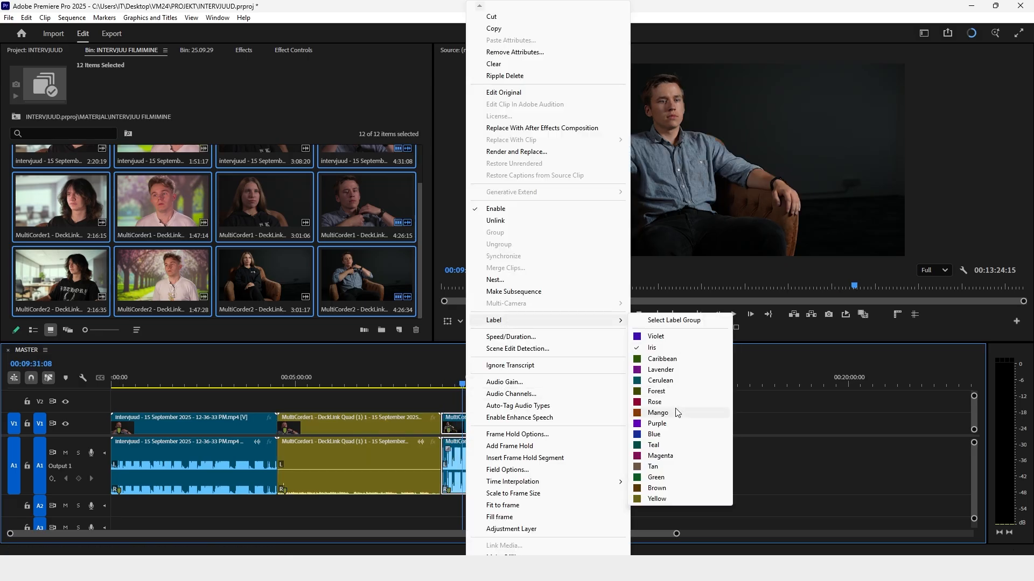
click(658, 424)
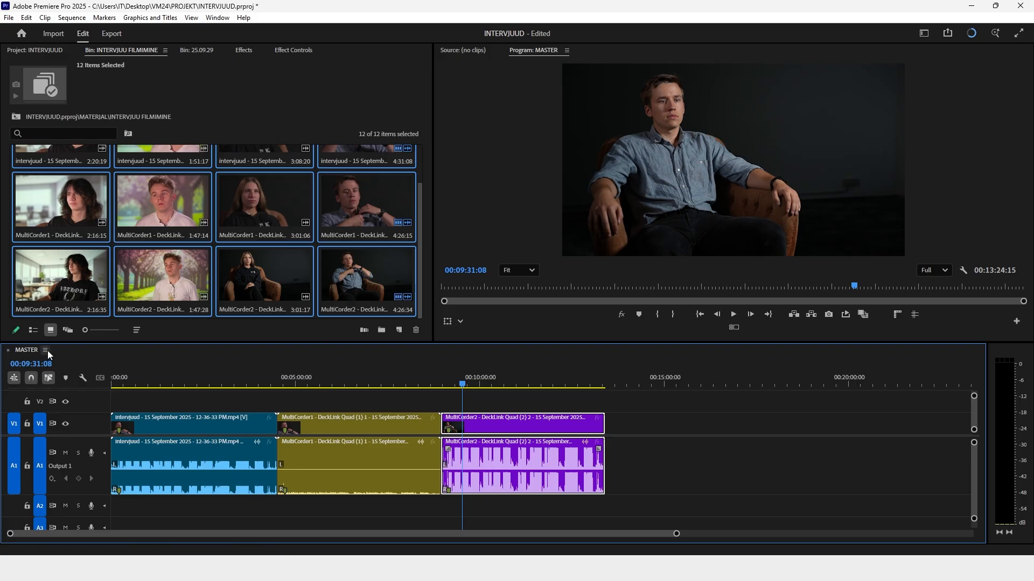
Maximize the MASTER timeline so it fills the workspace and leave no clip selected
drag(30, 351, 251, 265)
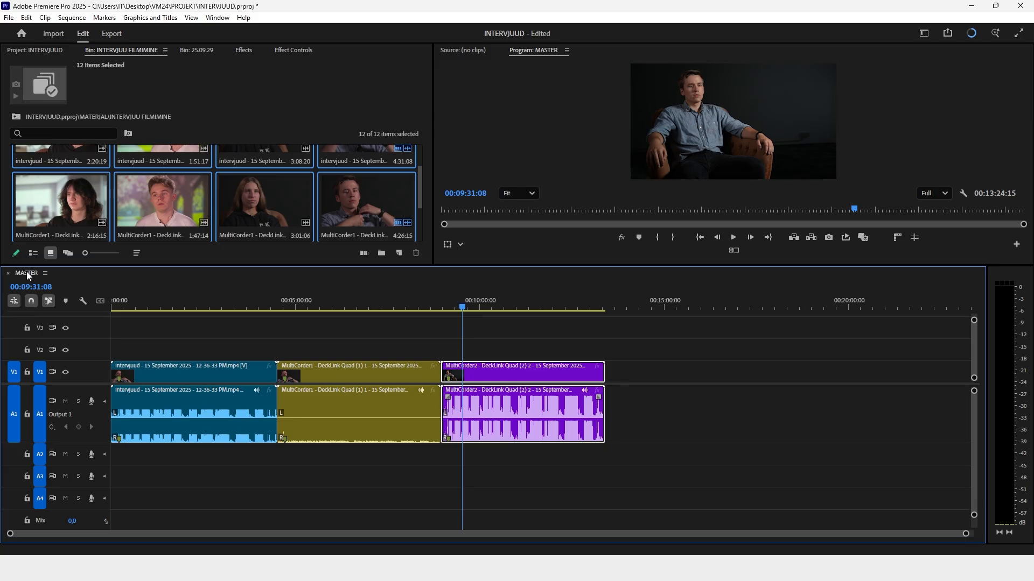
double_click(27, 272)
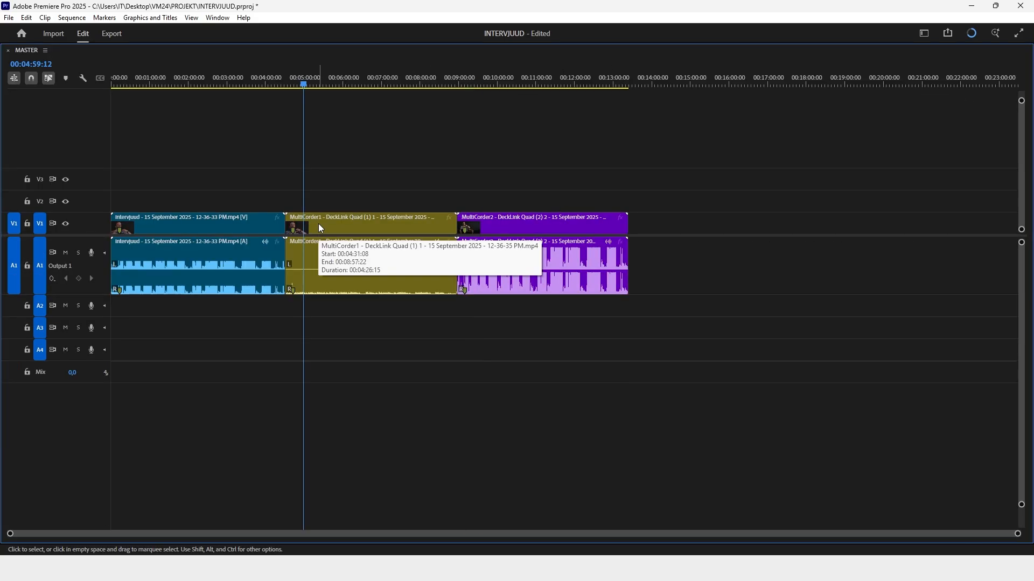
click(319, 225)
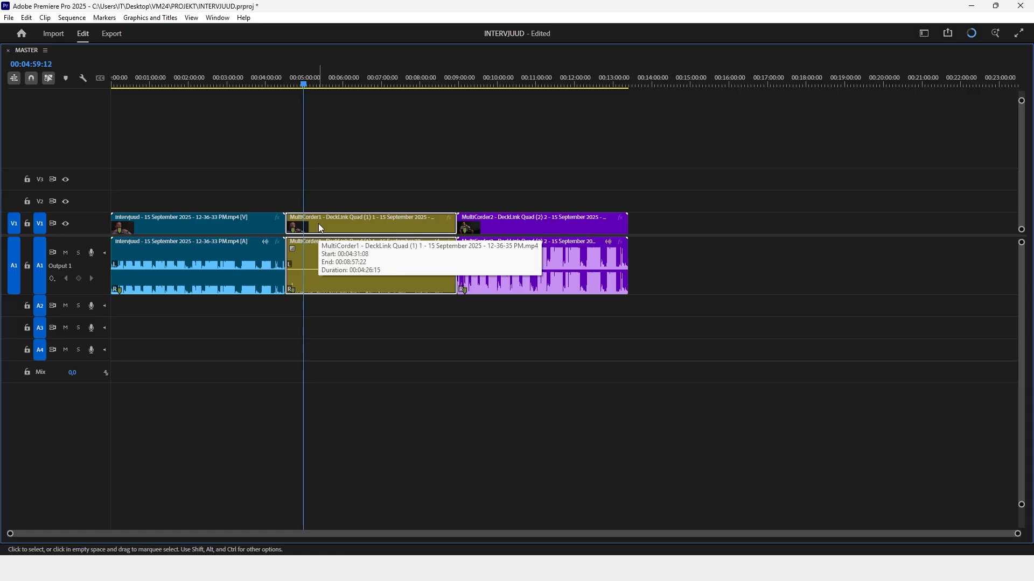
click(315, 202)
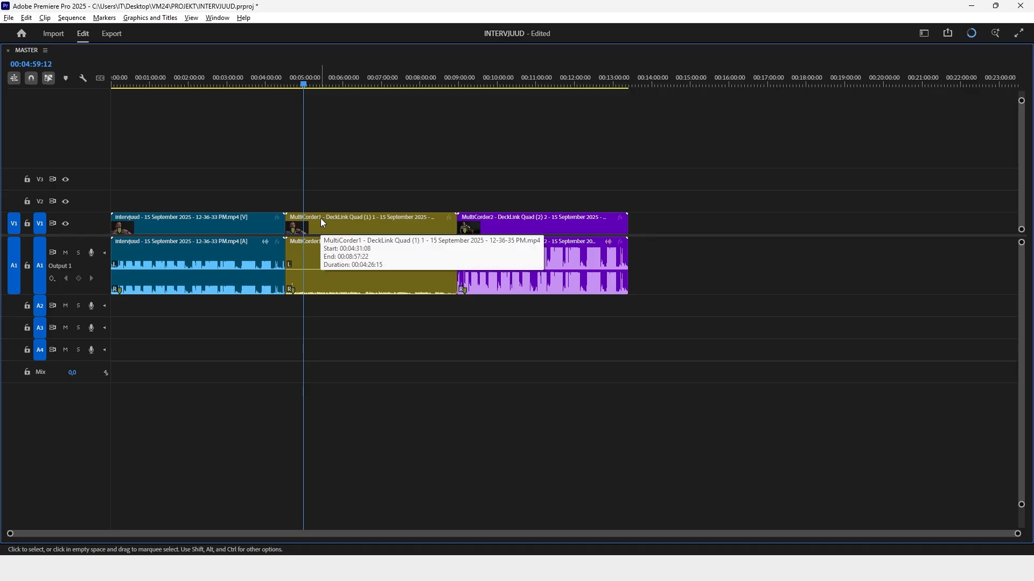
Move the MultiCorder1 clip's video up to track V2 and its audio down to track A2, keeping their timing
click(321, 219)
drag(322, 219, 322, 204)
click(323, 246)
drag(325, 250, 326, 304)
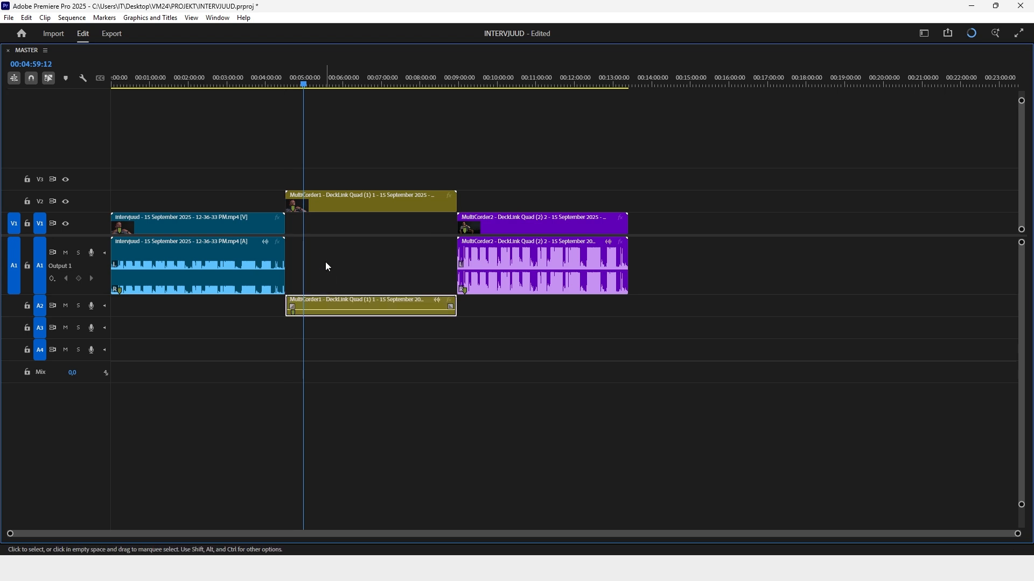
click(473, 197)
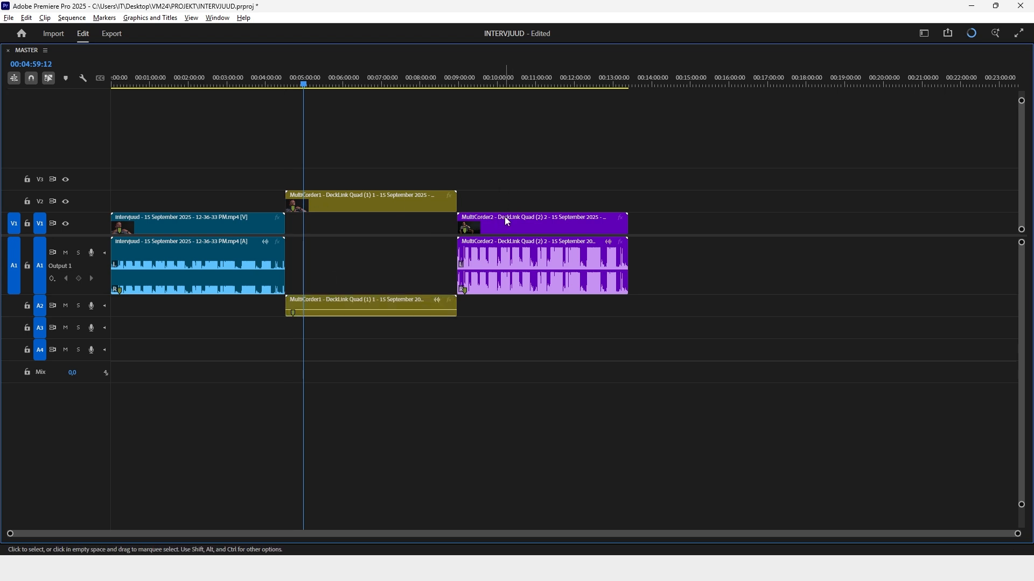
drag(508, 217, 563, 211)
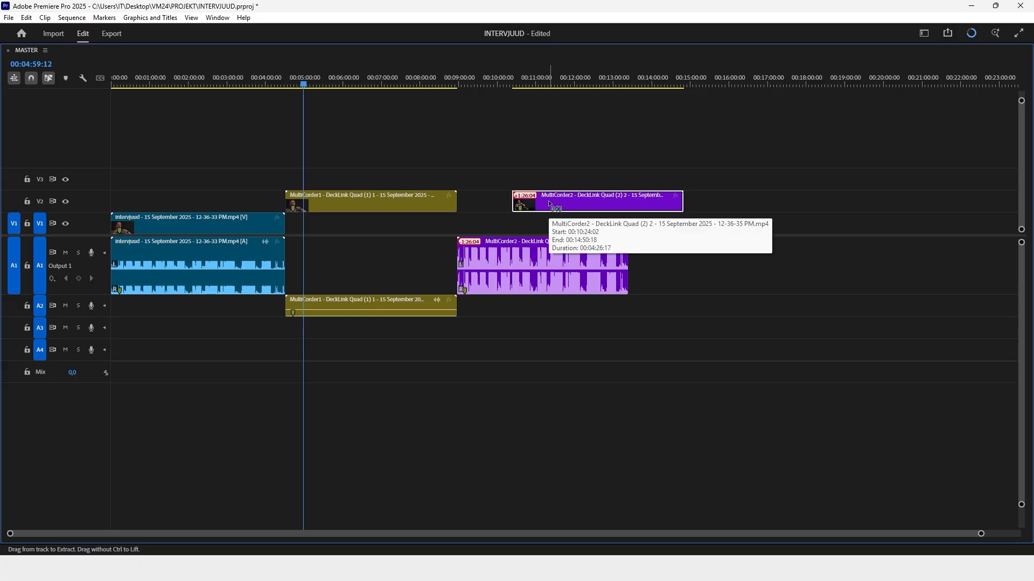
key(ctrl+z)
Move the MultiCorder2 clip's video up to track V3 and its audio down to track A3, keeping their timing
click(509, 221)
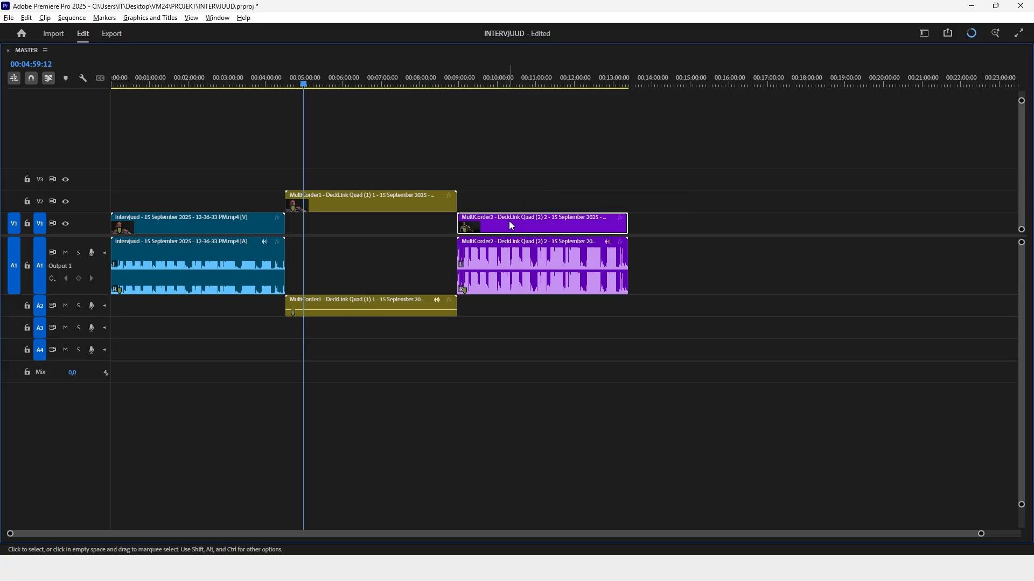
drag(522, 217, 519, 183)
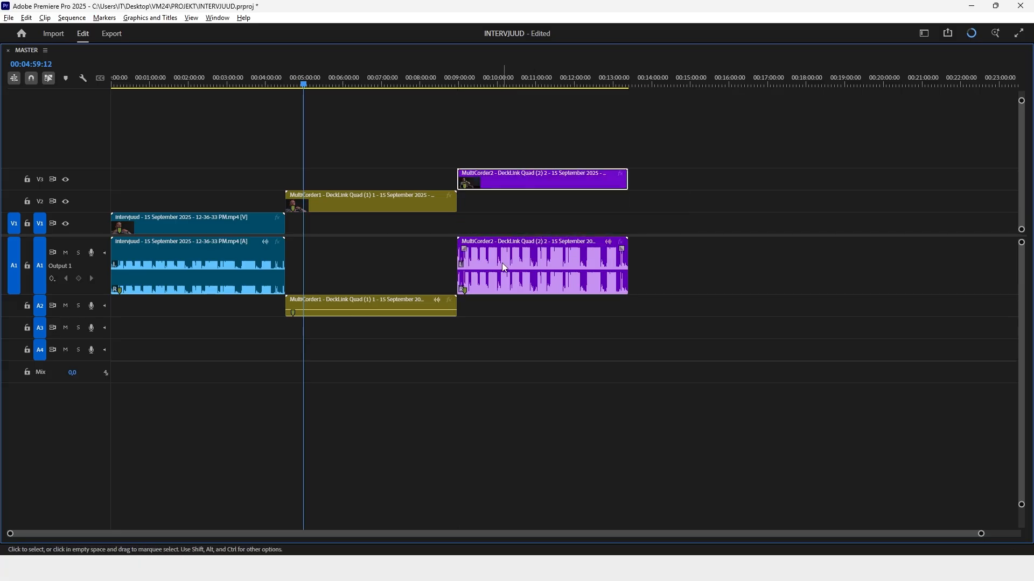
click(502, 258)
drag(504, 255, 510, 328)
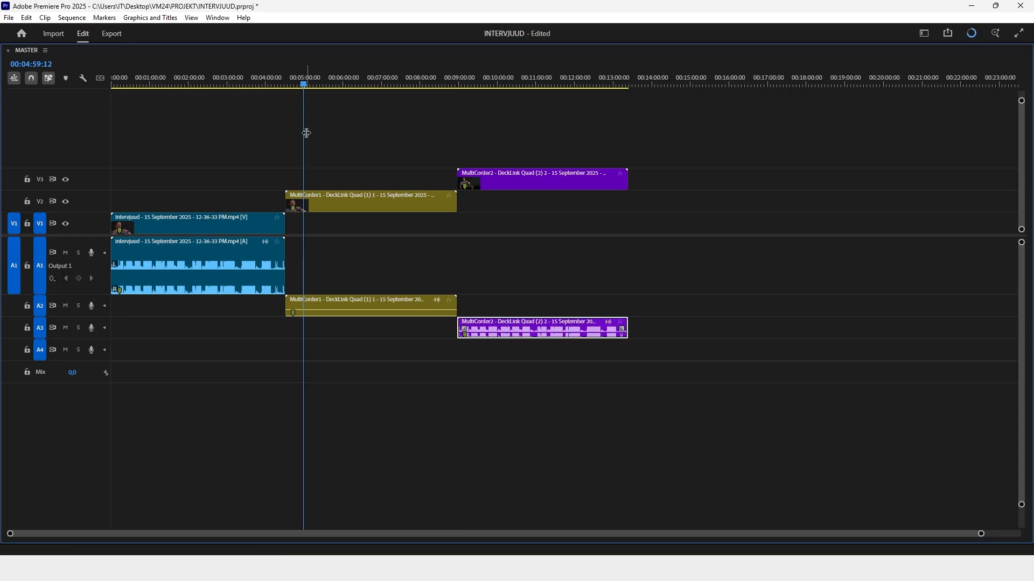
Stack the MultiCorder1 and MultiCorder2 clips over the first interview clip and align their clap markers with its marker
drag(341, 191, 141, 199)
drag(536, 167, 180, 176)
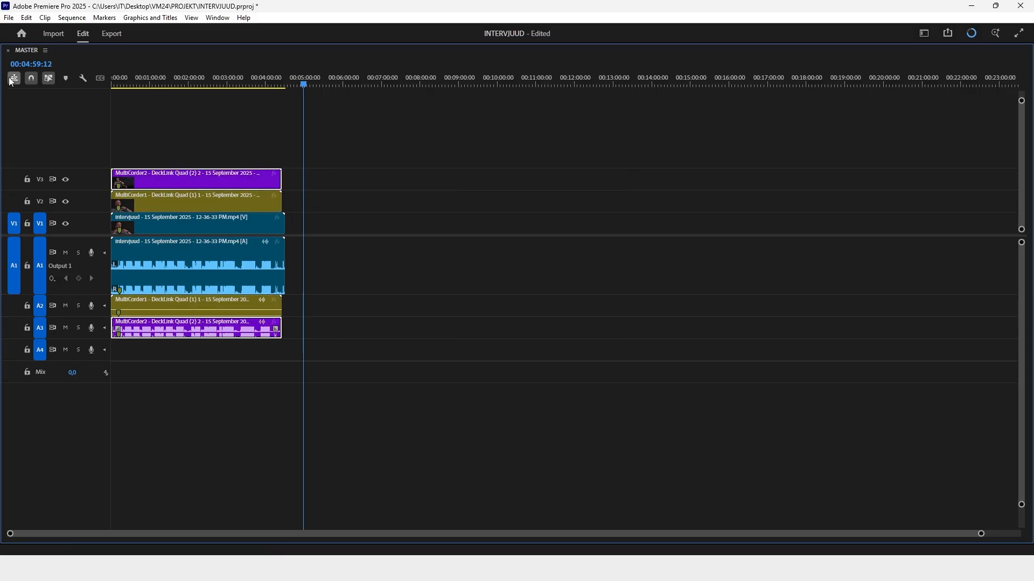
click(120, 85)
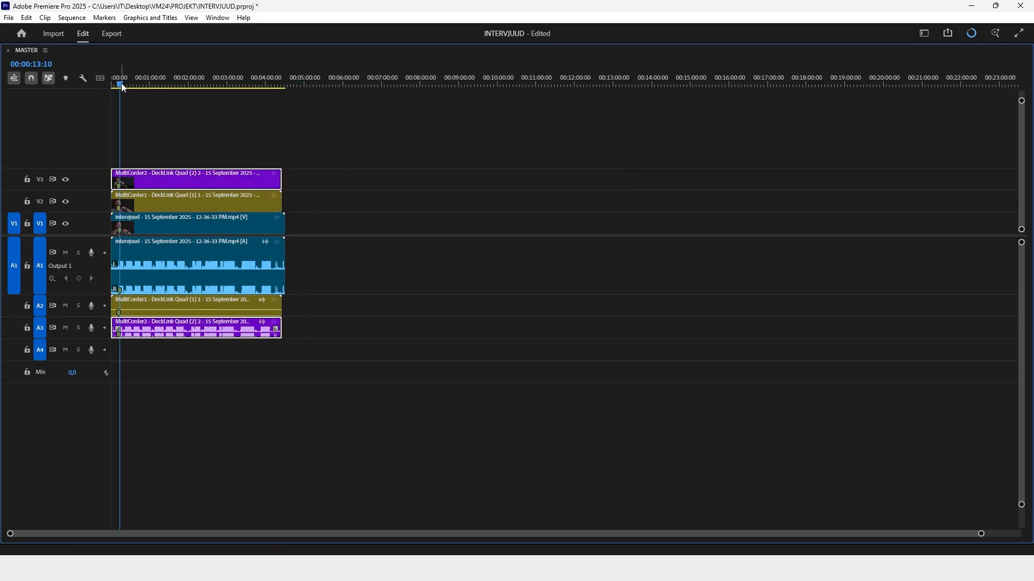
key(=)
key(=)
key(=)
key(=)
key(=)
drag(349, 209, 383, 210)
drag(348, 175, 381, 182)
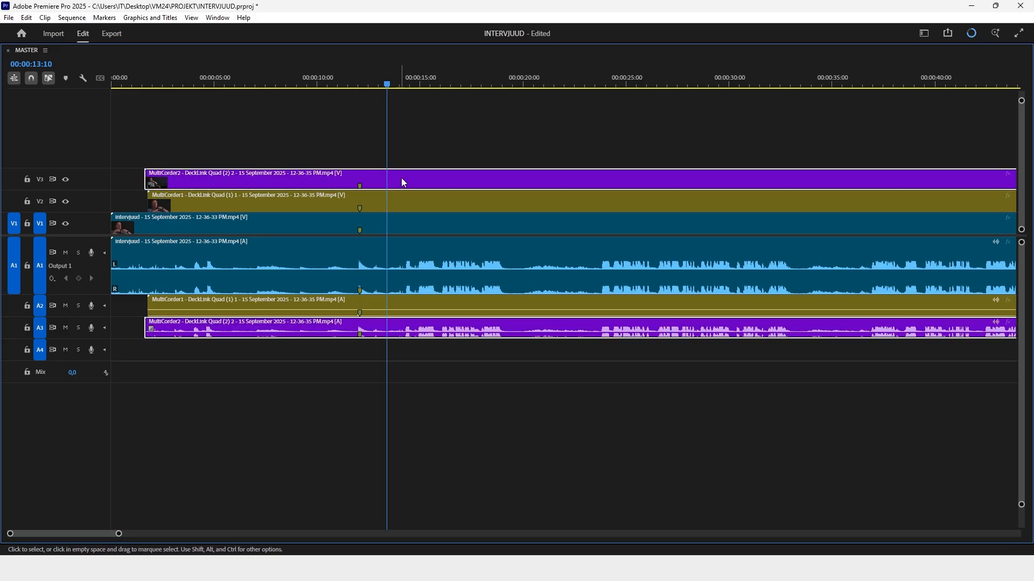
Solo audio track A1 and play the sequence from 00:00:13:10 to listen to the first clip's sound
key(minus)
key(minus)
key(minus)
key(minus)
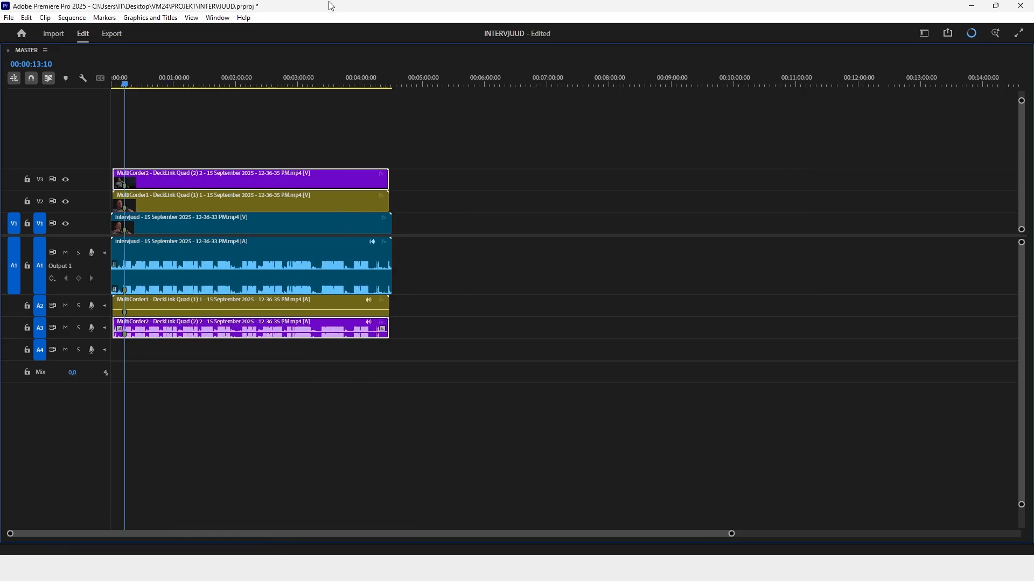
key(equal)
key(equal)
key(equal)
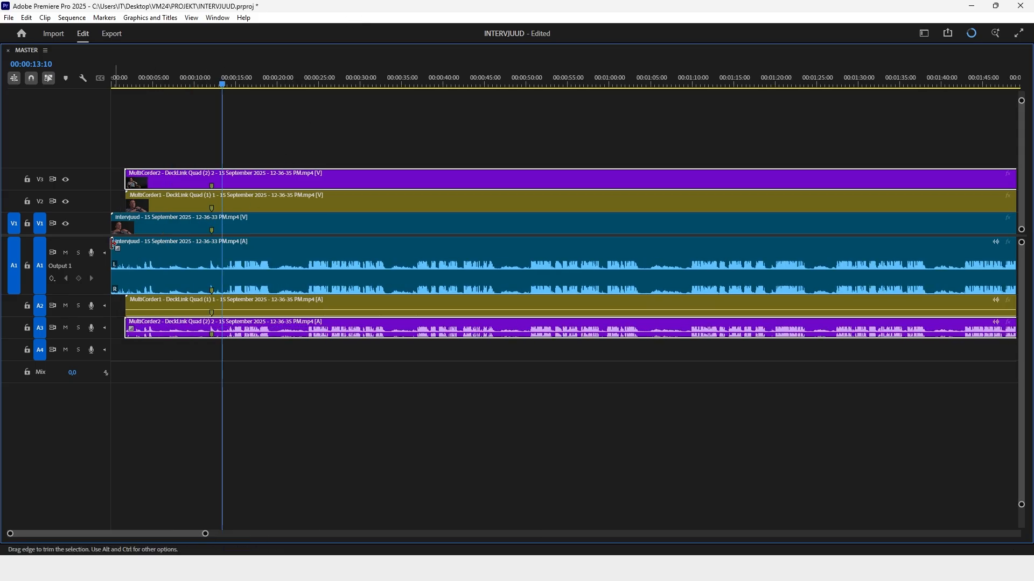
click(79, 252)
key(space)
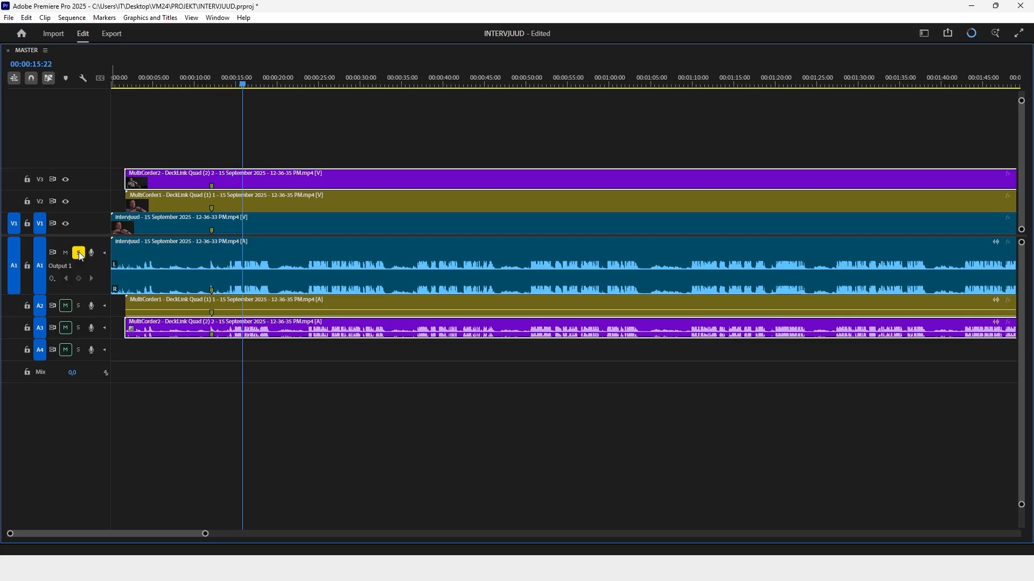
key(space)
Switch the solo from track A1 to A2 and play the MultiCorder1 clip's sound up to 00:00:18:00
click(79, 254)
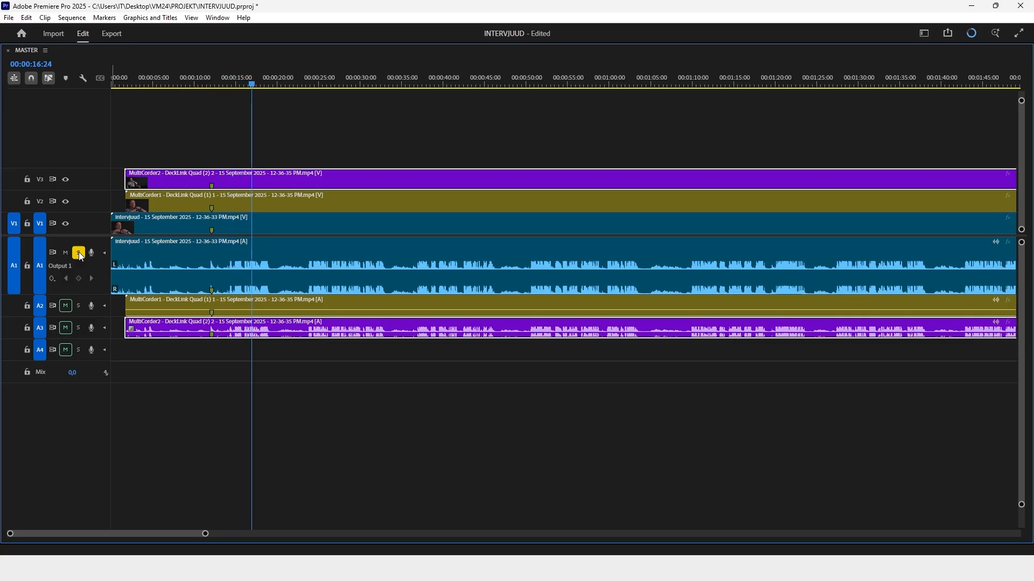
click(79, 307)
key(space)
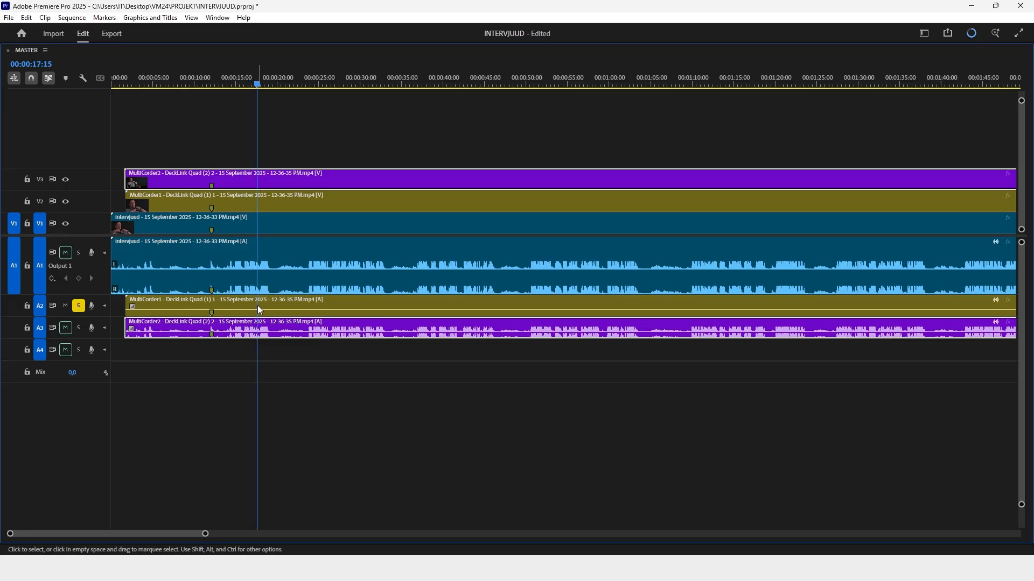
key(space)
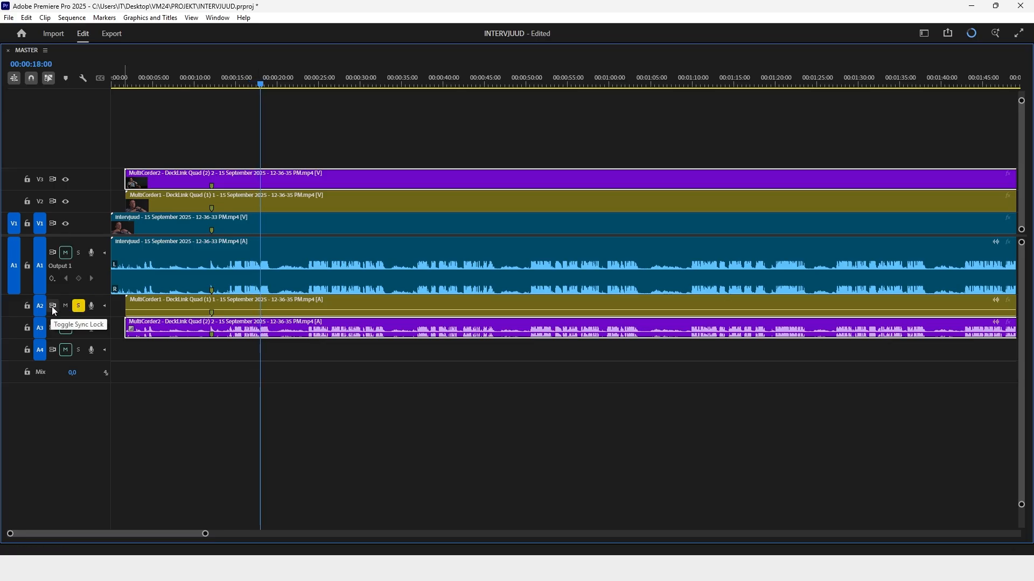
Set the audio gain of the MultiCorder1 clip on track A2 to 25 dB
scroll(52, 306, up, 1)
scroll(51, 306, up, 1)
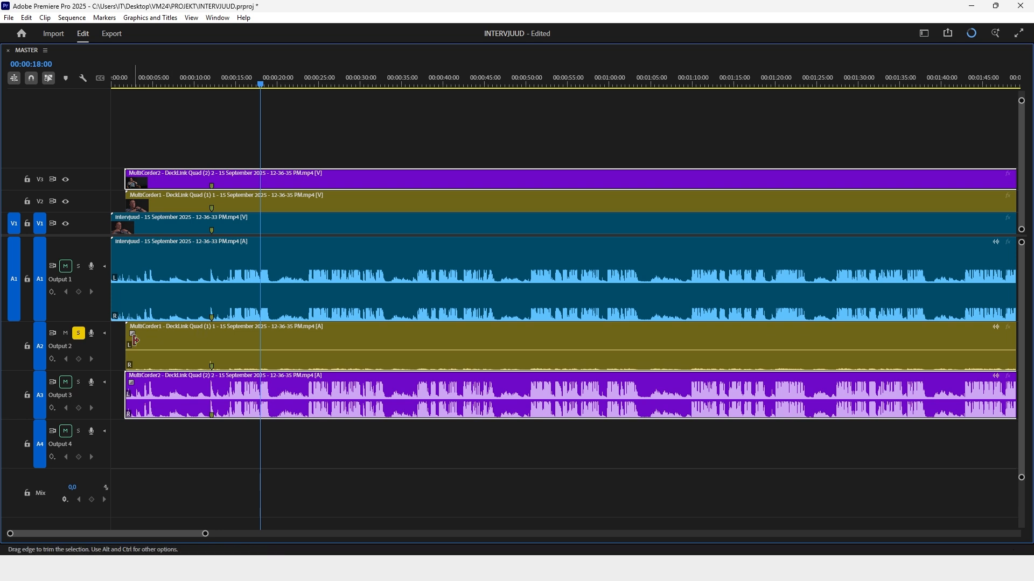
click(260, 355)
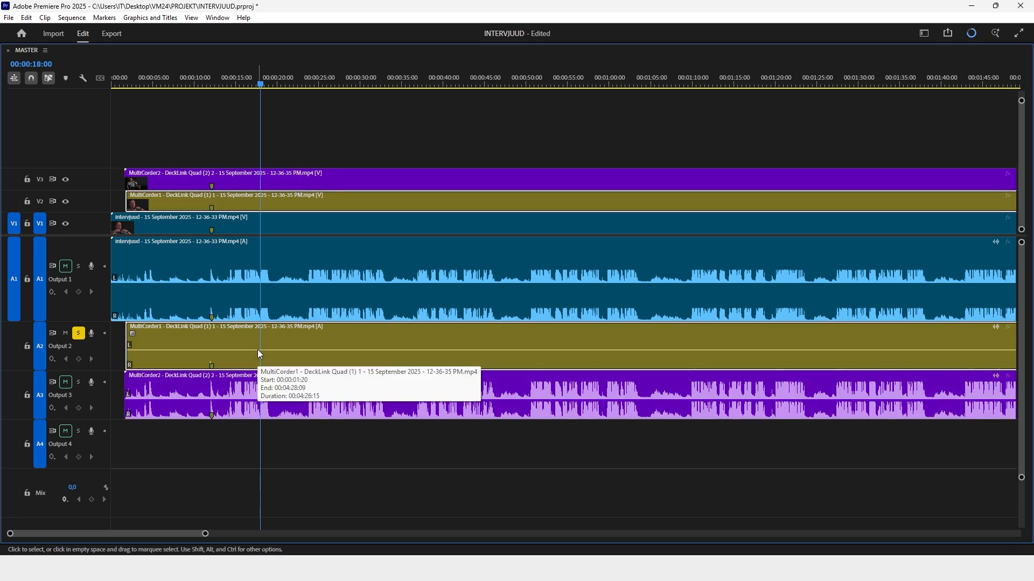
right_click(243, 344)
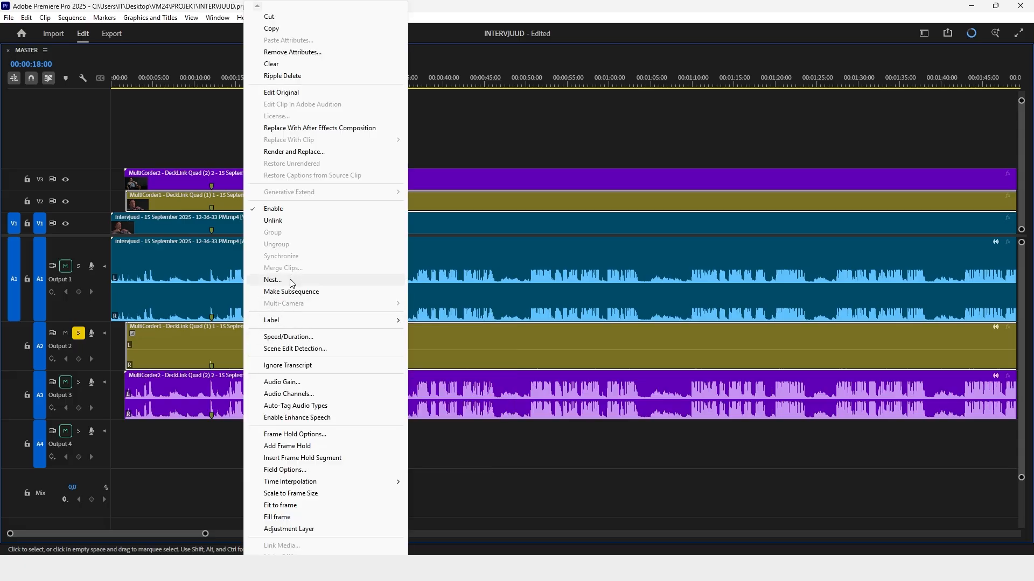
click(294, 384)
click(462, 247)
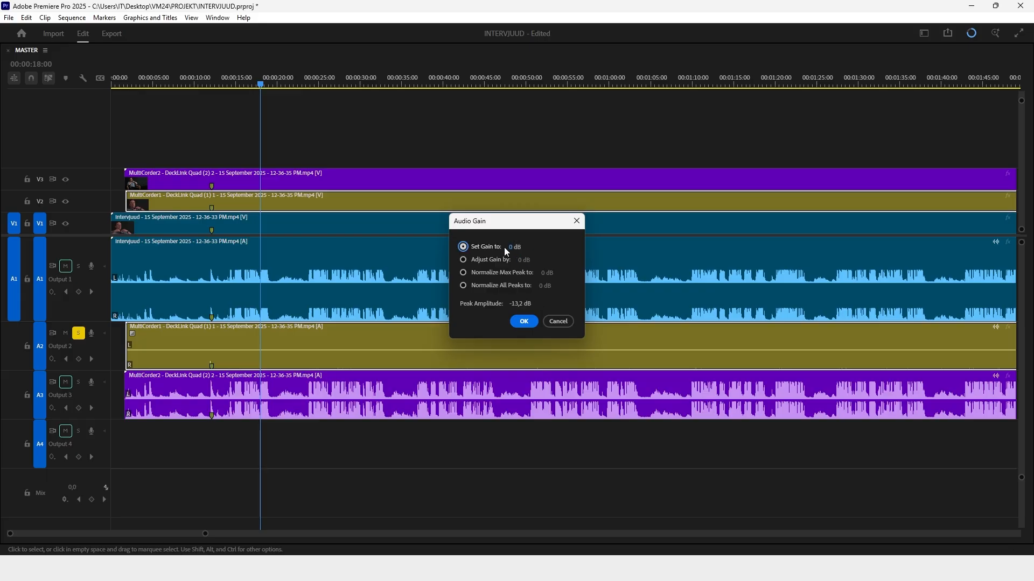
click(513, 248)
text(25)
key(Return)
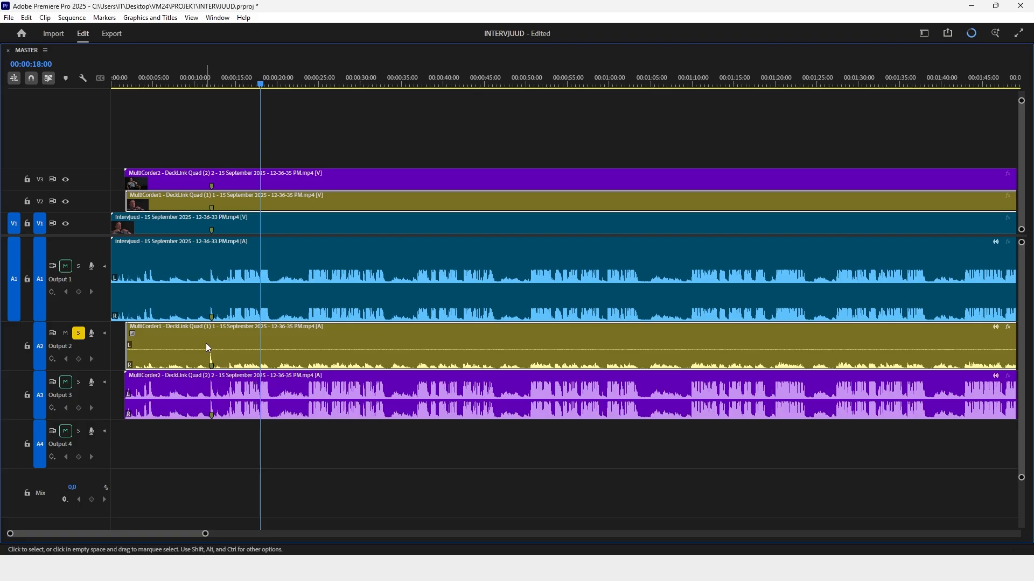
Play the sequence from 00:00:18:00 to listen to the amplified MultiCorder1 sound on track A2
scroll(484, 347, down, 3)
scroll(467, 347, up, 3)
key(space)
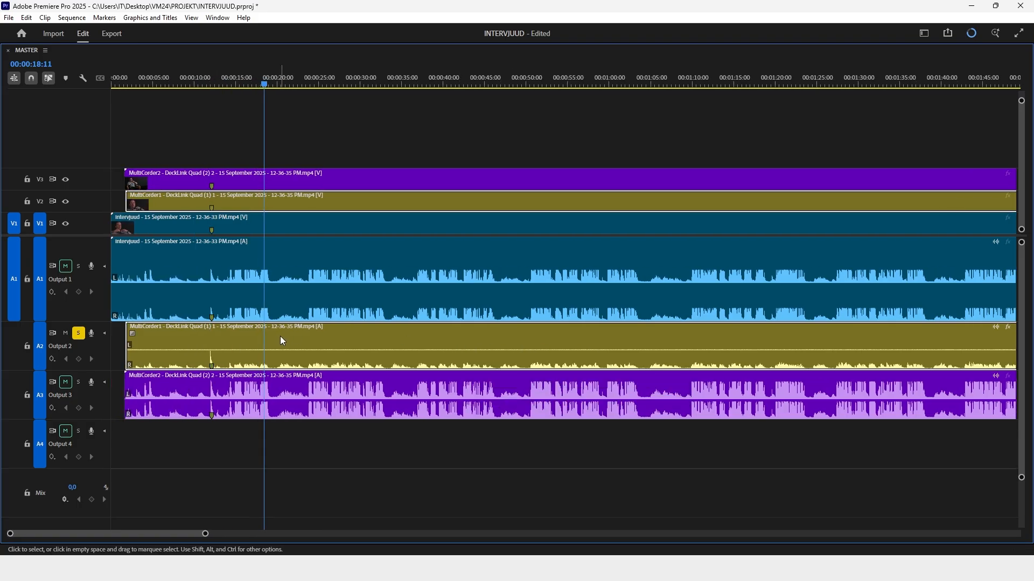
Switch the solo from track A2 to A3, listen to the MultiCorder2 clip's sound, and turn the solo off
click(79, 333)
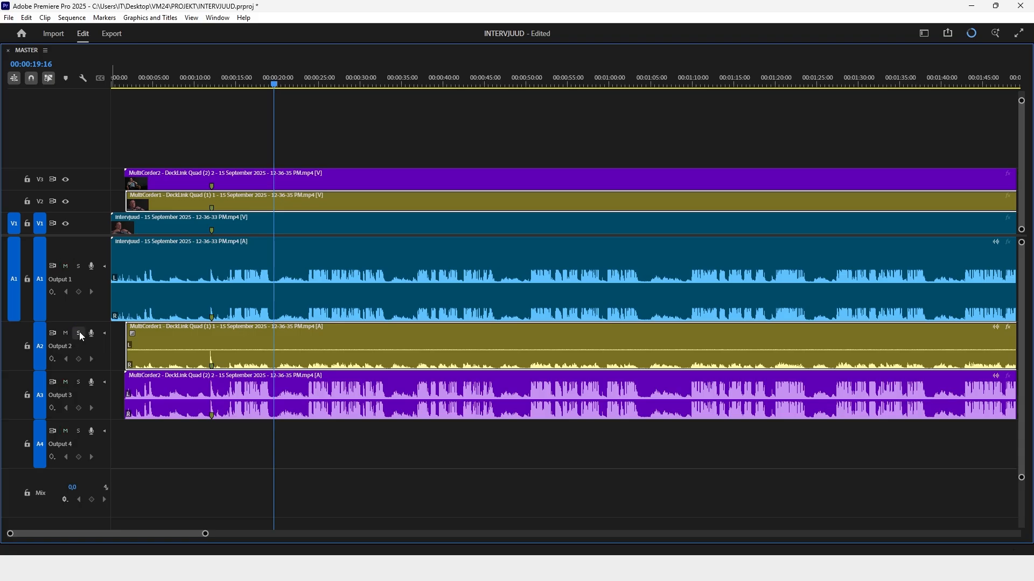
click(78, 383)
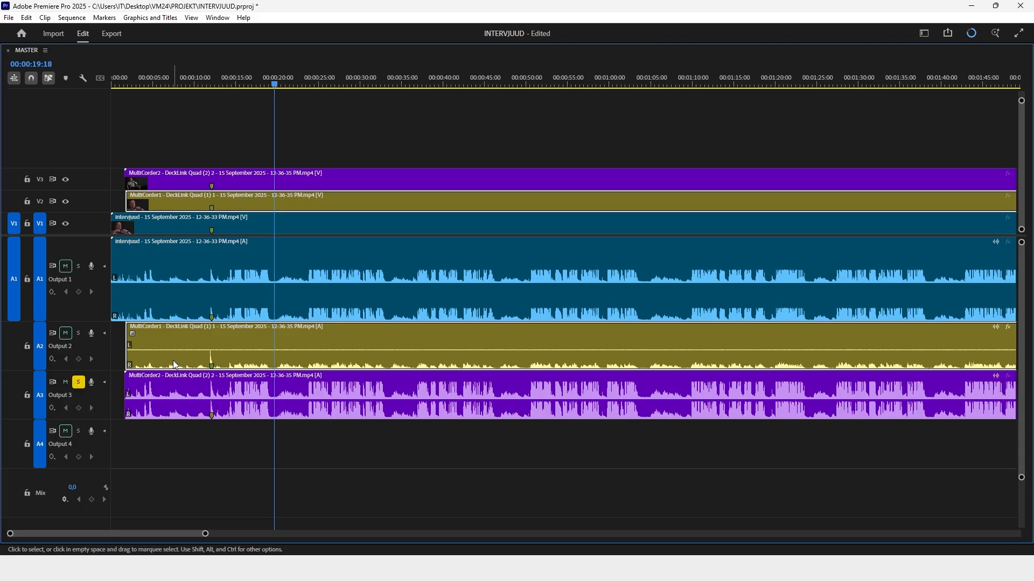
click(325, 84)
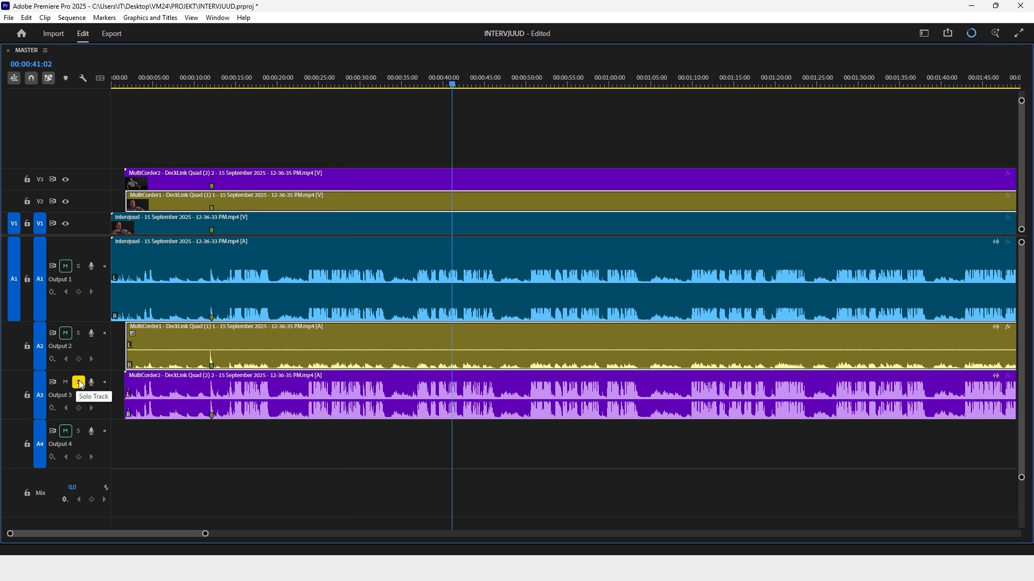
click(81, 386)
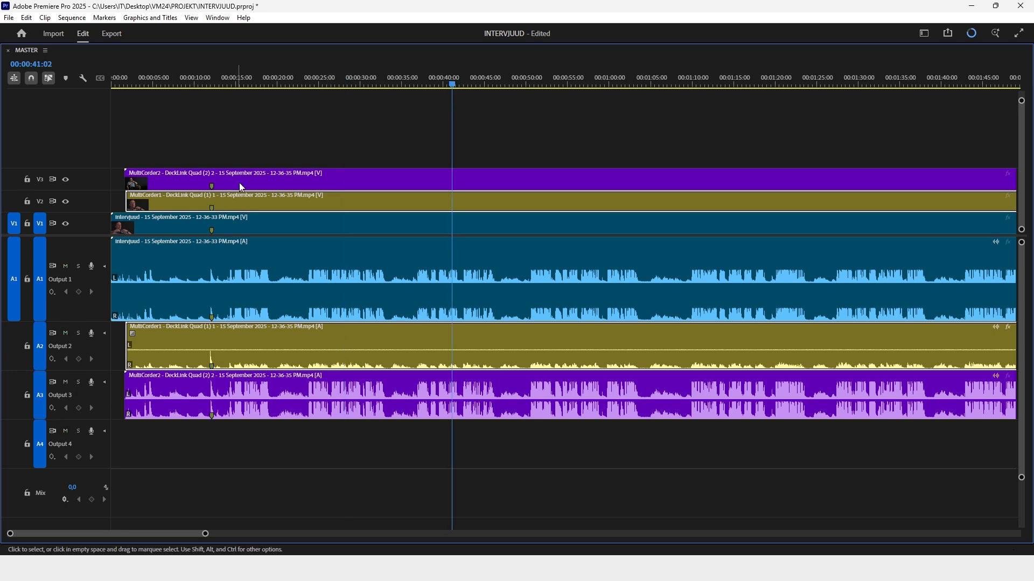
Nest all three synchronized interview clips into one sequence named "intervjuu"
key(minus)
key(minus)
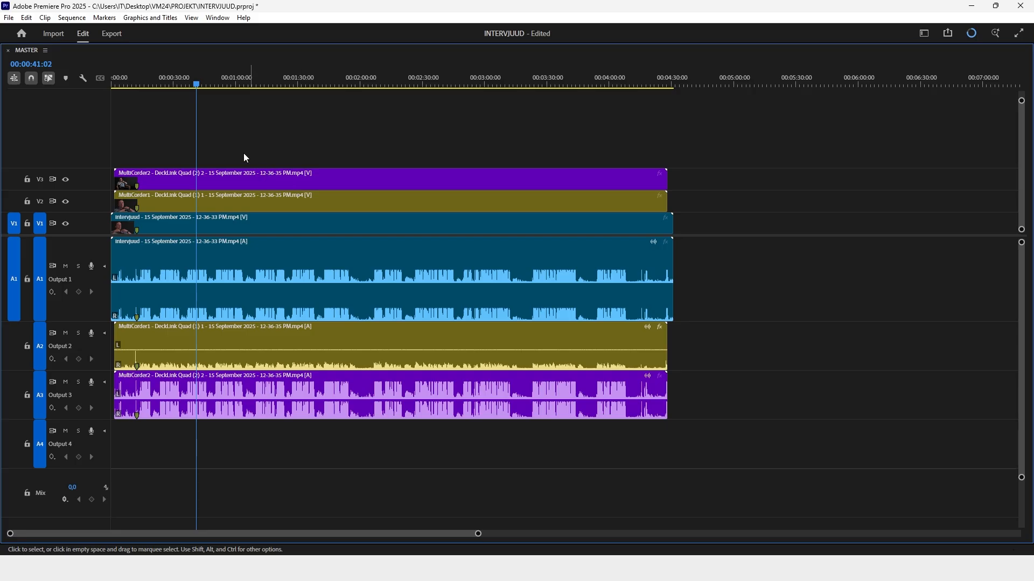
drag(242, 145, 361, 406)
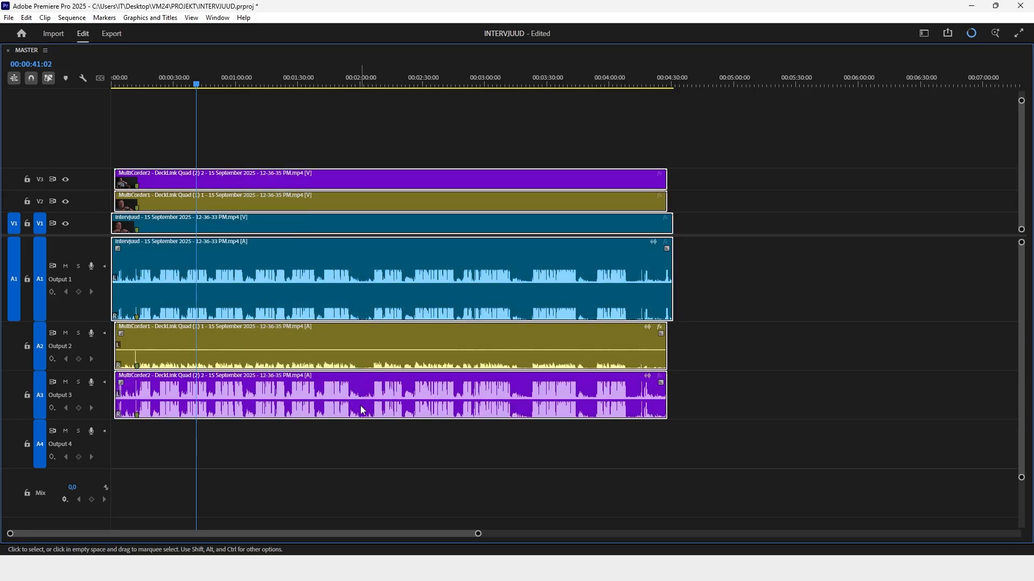
right_click(297, 250)
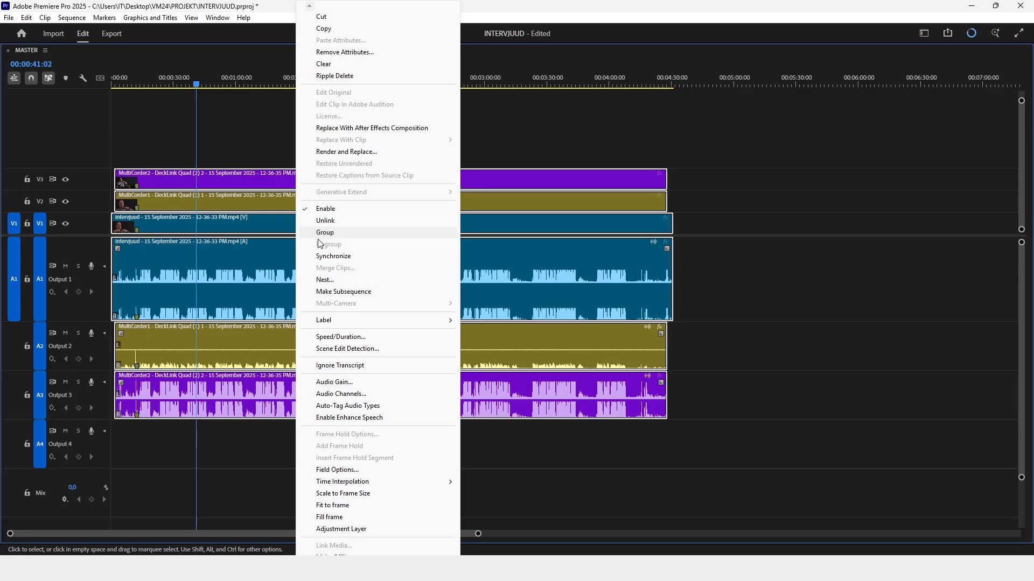
click(325, 280)
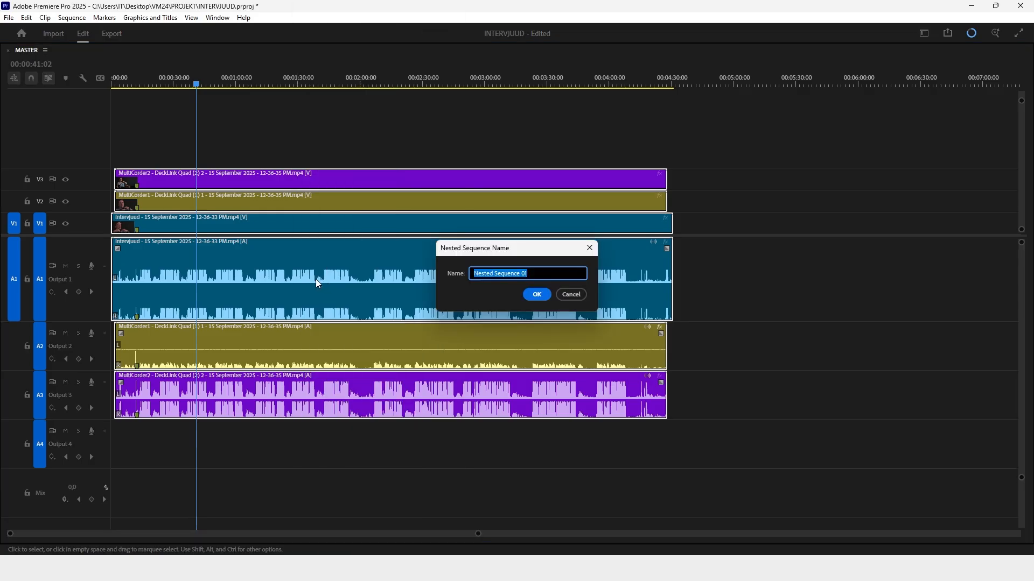
text(intervjuu)
click(545, 296)
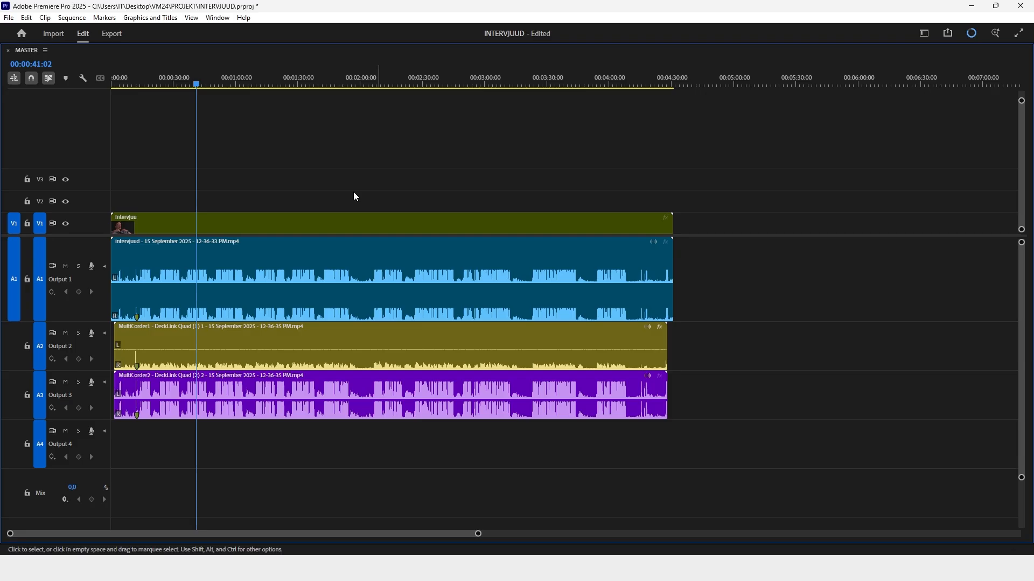
Restore the full panel layout and enable Multi-Camera for the nested intervjuu clip on track V1
double_click(27, 49)
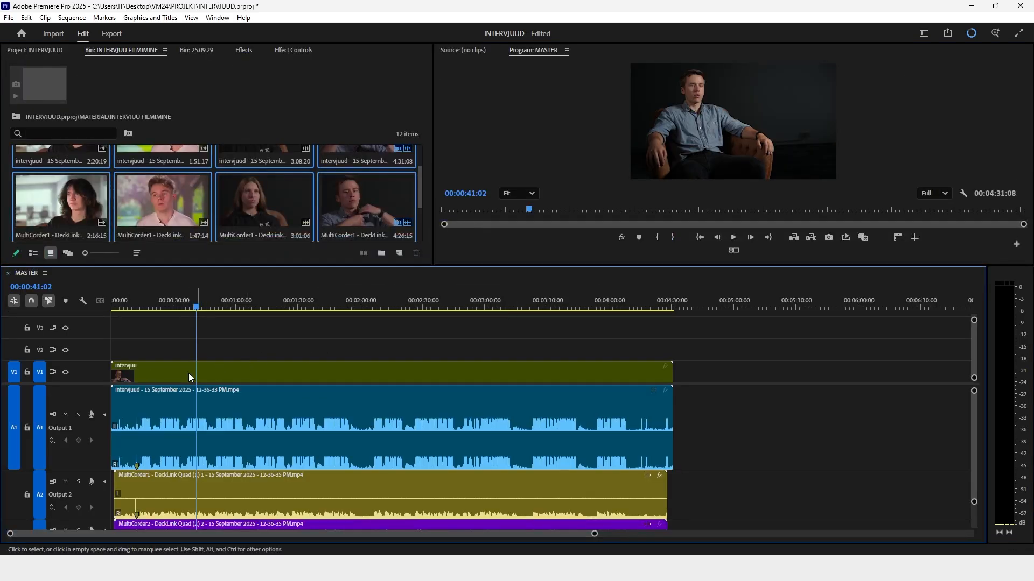
right_click(203, 373)
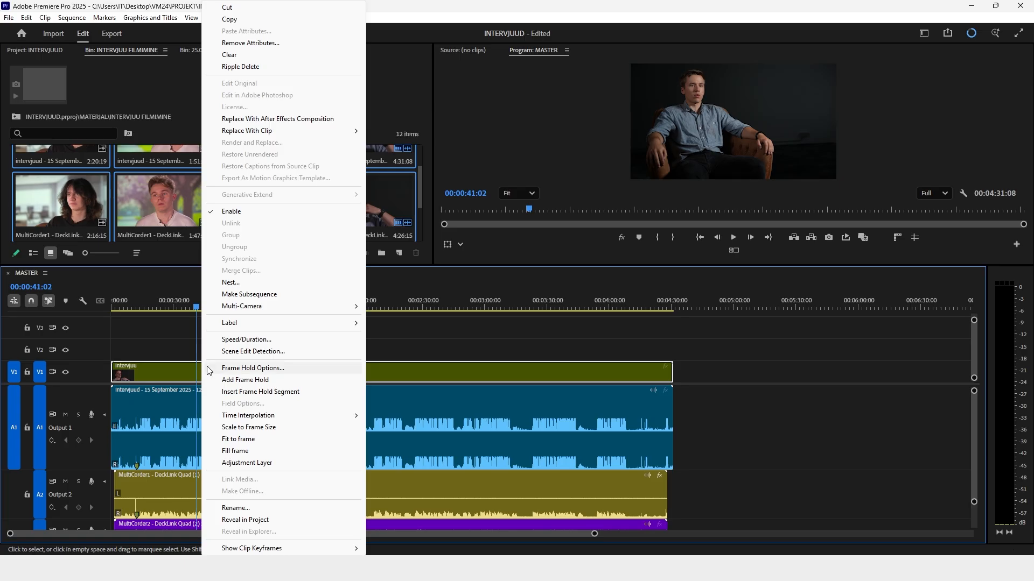
mouse_move(256, 311)
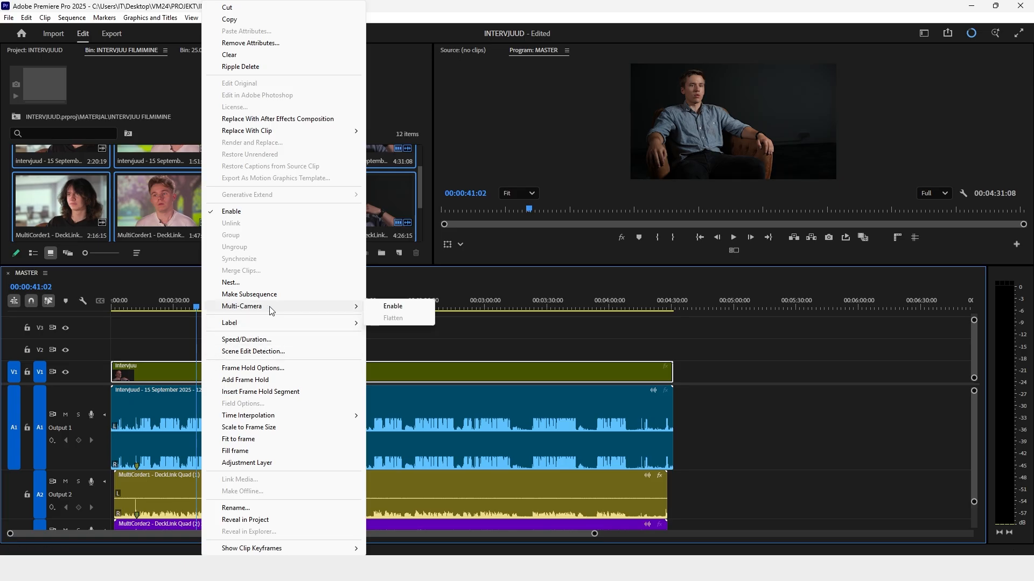
click(410, 310)
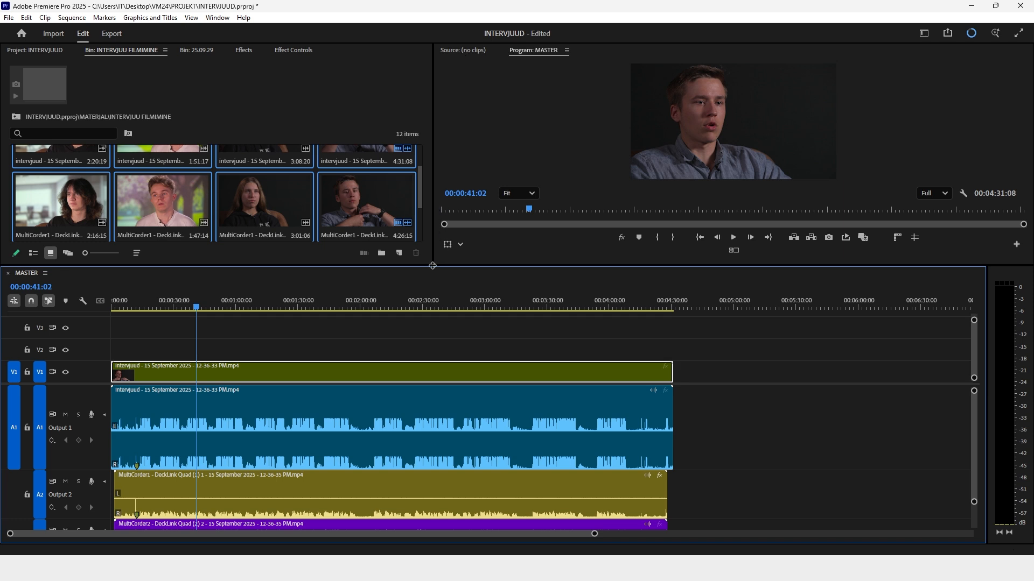
Place the Toggle Multi-Camera View control in the enlarged Program monitor and turn on the multi-camera view
drag(433, 267, 258, 284)
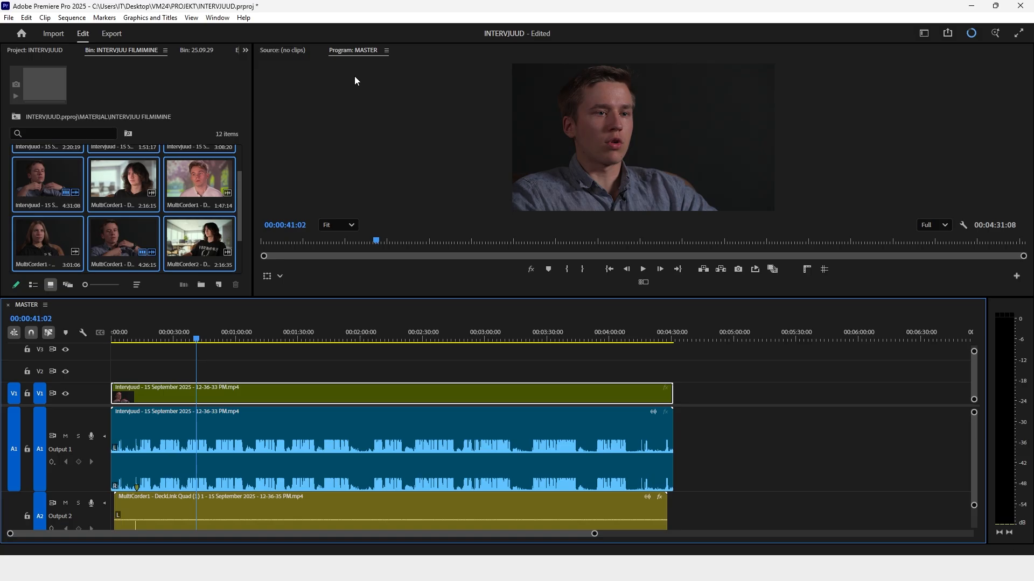
click(358, 53)
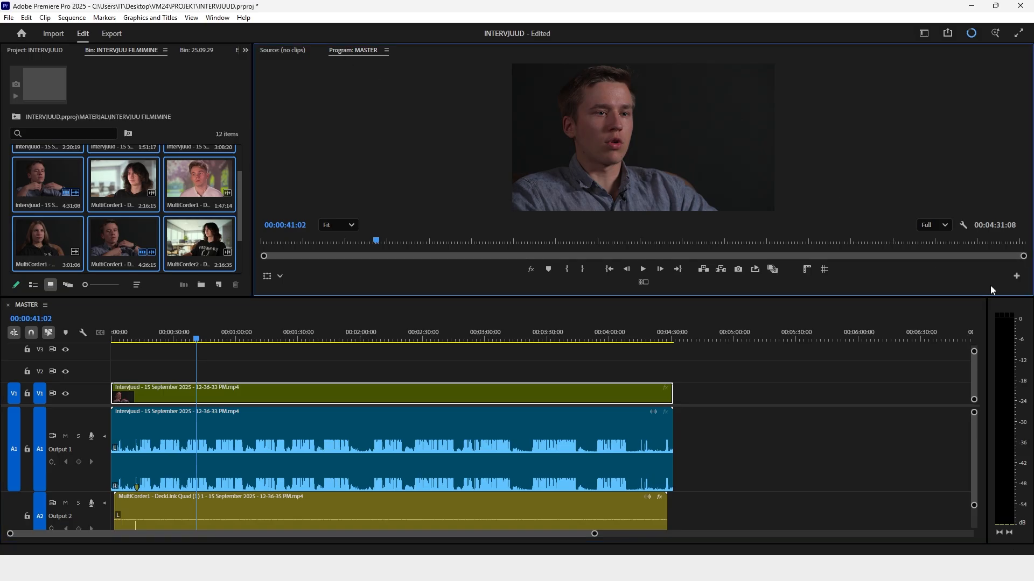
click(1016, 276)
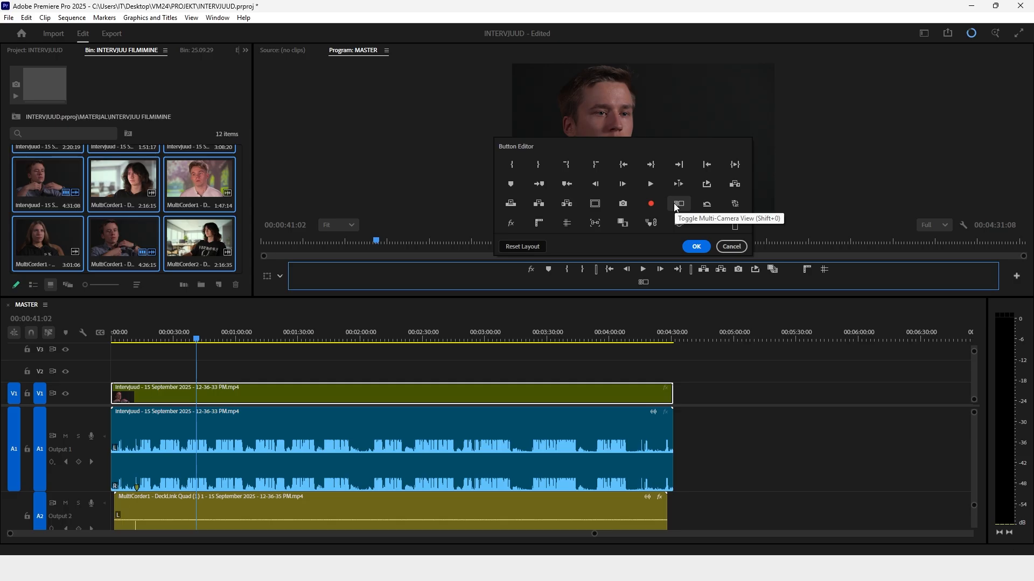
drag(677, 204, 646, 279)
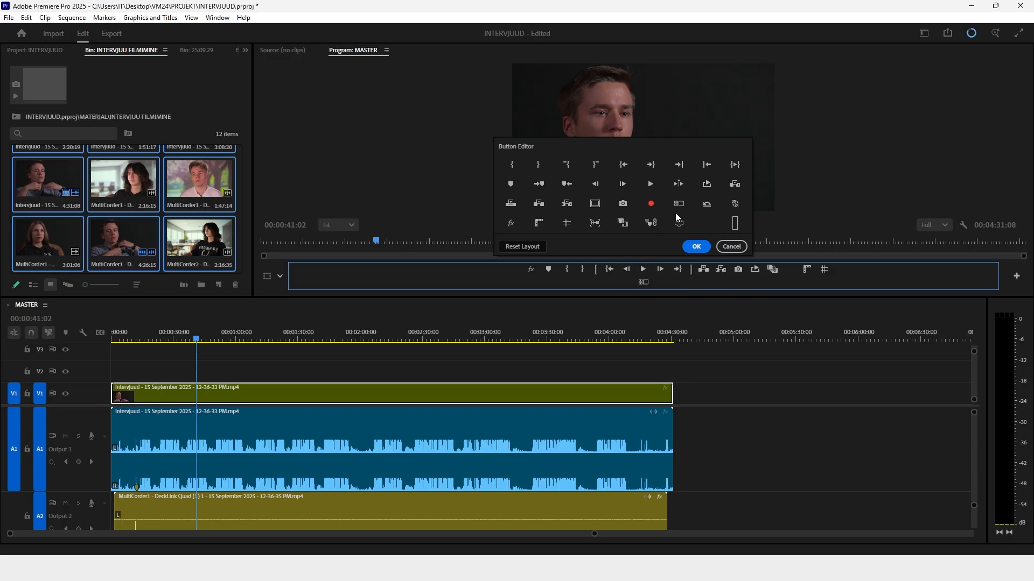
click(695, 246)
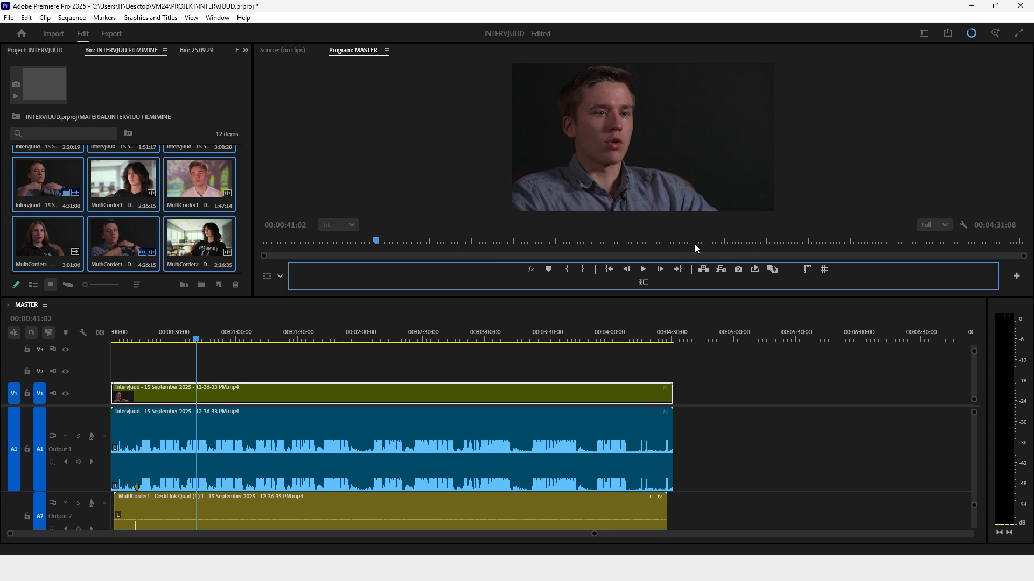
click(647, 284)
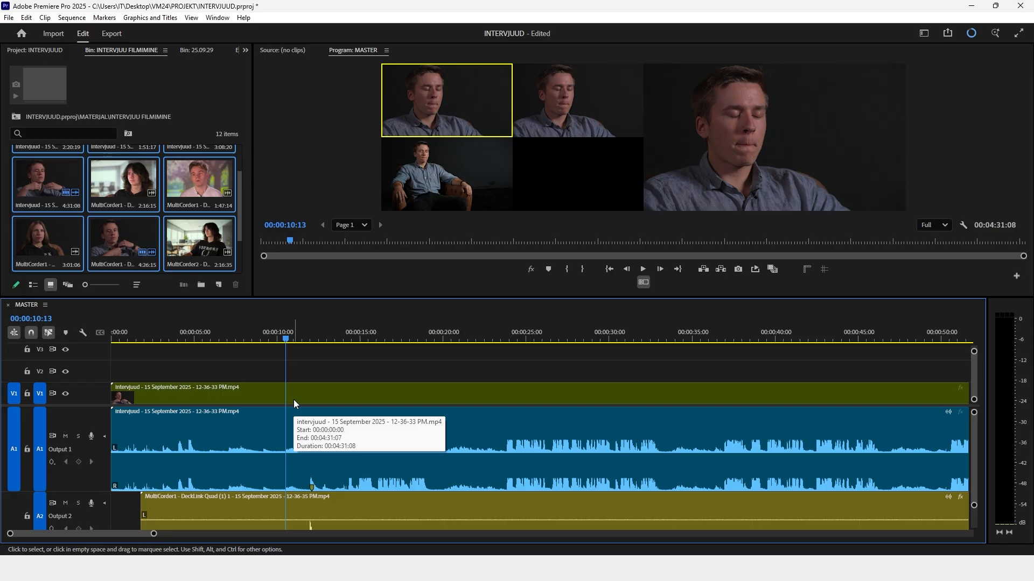
Solo audio track A1 with the playhead at 00:00:13:06 and enlarge the Program monitor further
scroll(293, 402, right, 3)
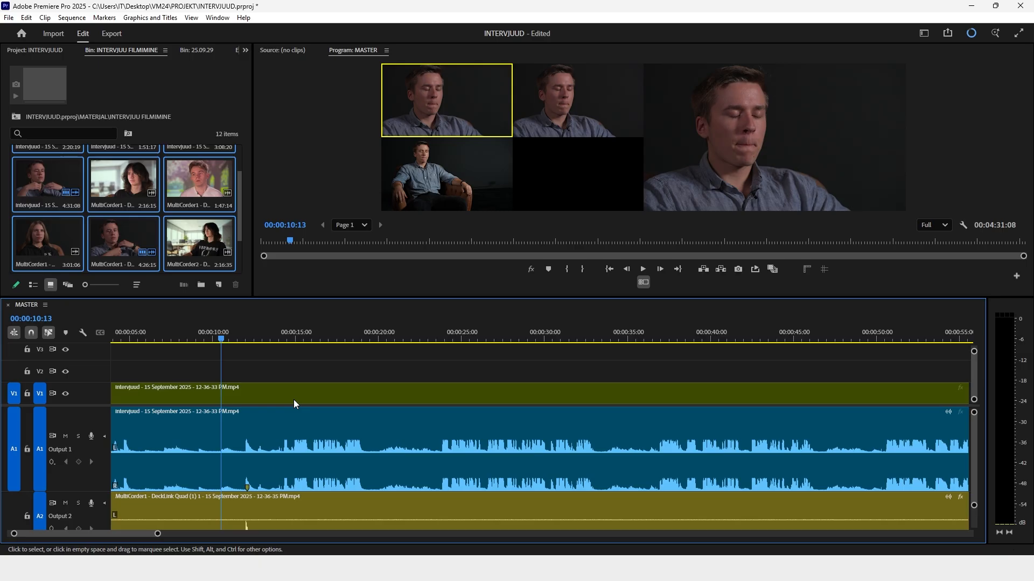
click(80, 437)
click(266, 339)
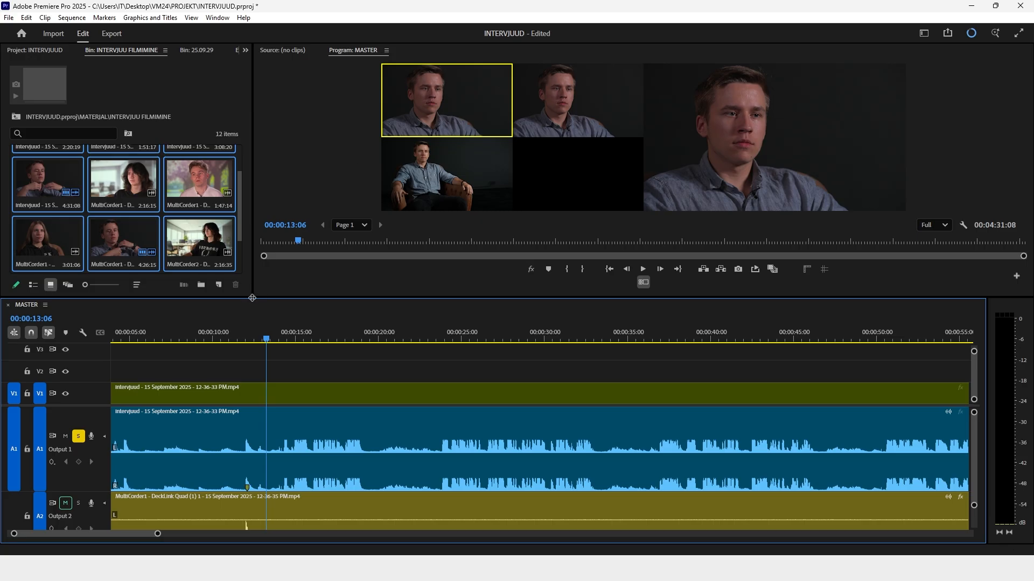
drag(252, 298, 119, 337)
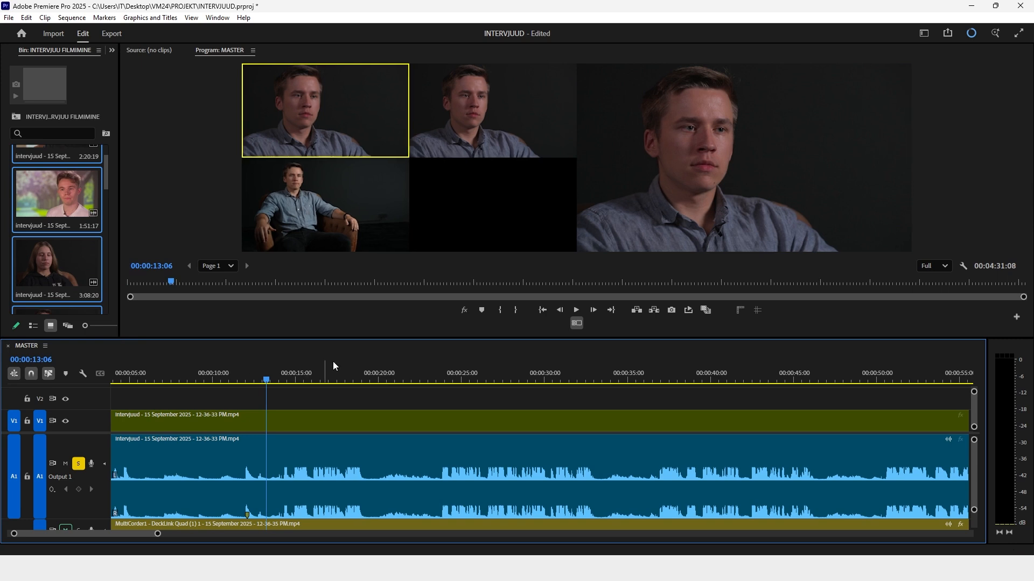
Play the multi-camera sequence in passages from 00:00:13:06 up to 00:00:28:18 to examine the camera angles
click(269, 377)
key(space)
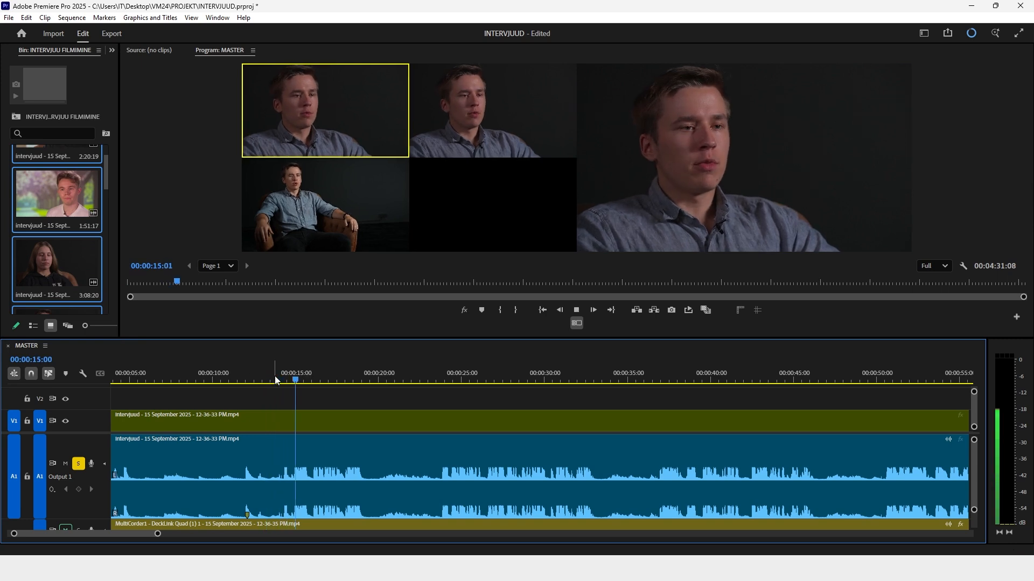
key(space)
click(295, 379)
key(space)
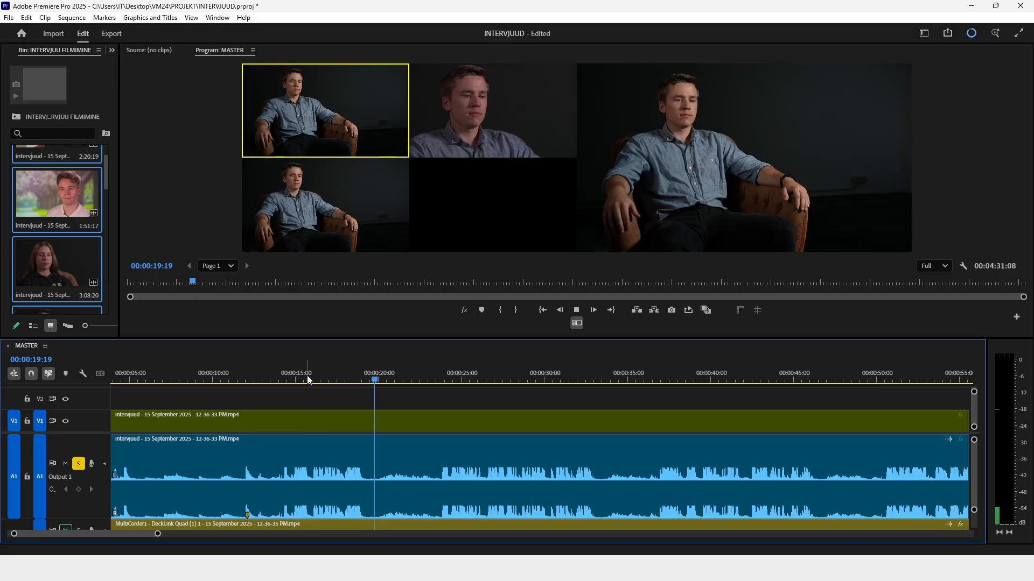
click(429, 379)
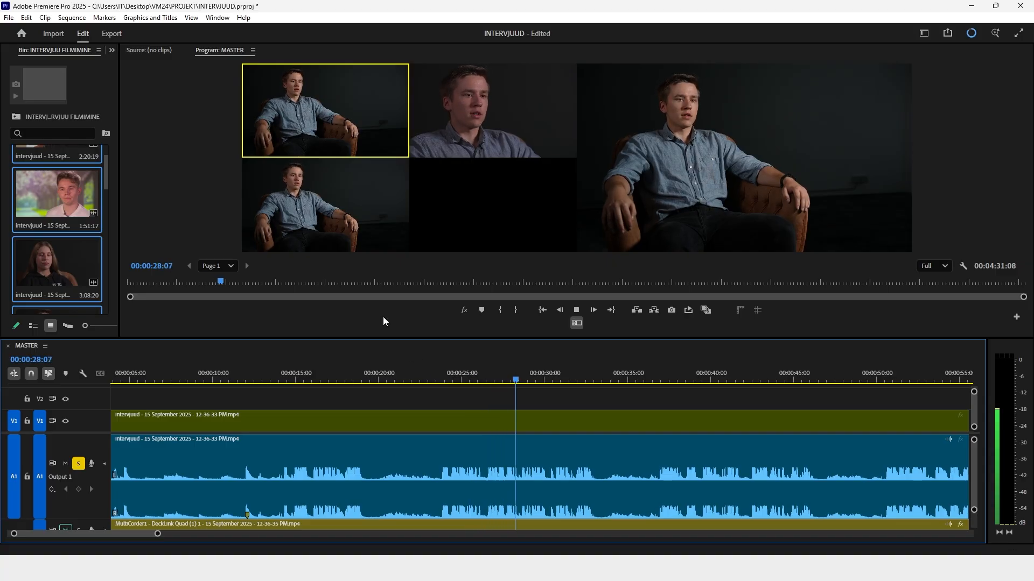
key(space)
Turn off the solo on track A1 and delete the MultiCorder1 and MultiCorder2 audio clips from tracks A2 and A3
drag(366, 345, 356, 274)
click(77, 412)
key(minus)
key(minus)
key(minus)
key(minus)
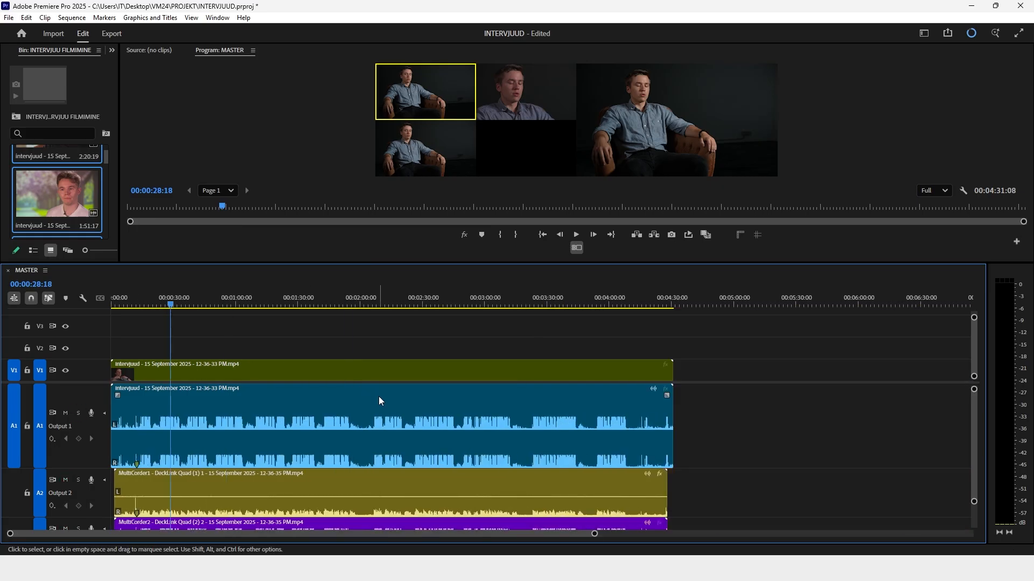
scroll(83, 442, down, 2)
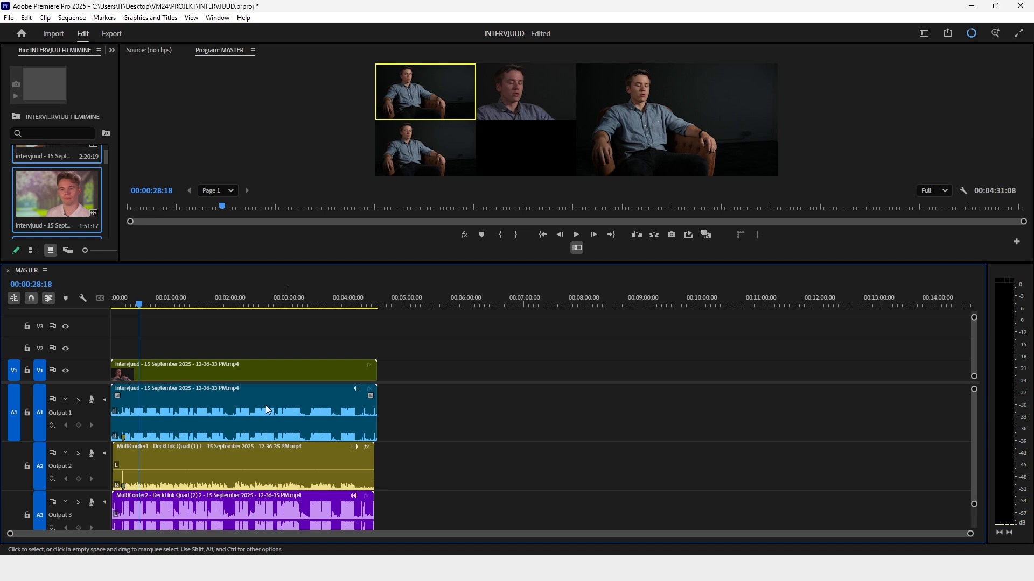
drag(433, 473, 317, 514)
key(Delete)
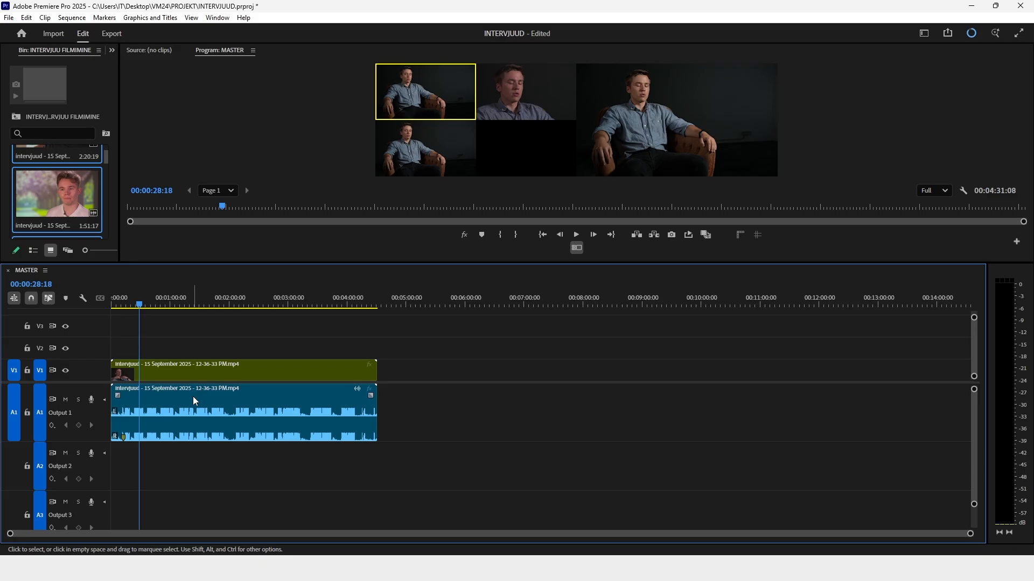
Link the interview's video clip on V1 with its audio clip on A1
click(178, 369)
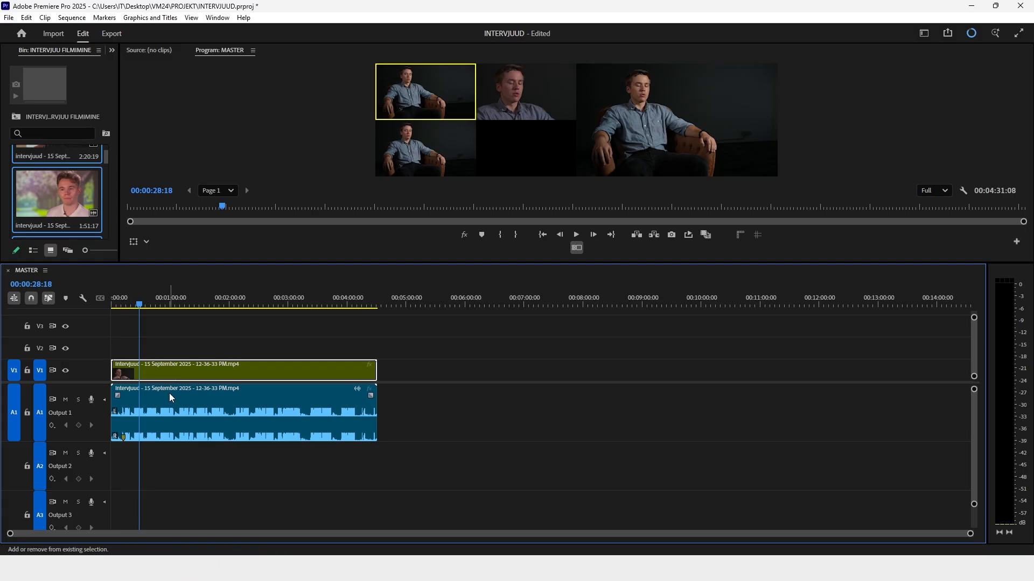
shift+click(169, 391)
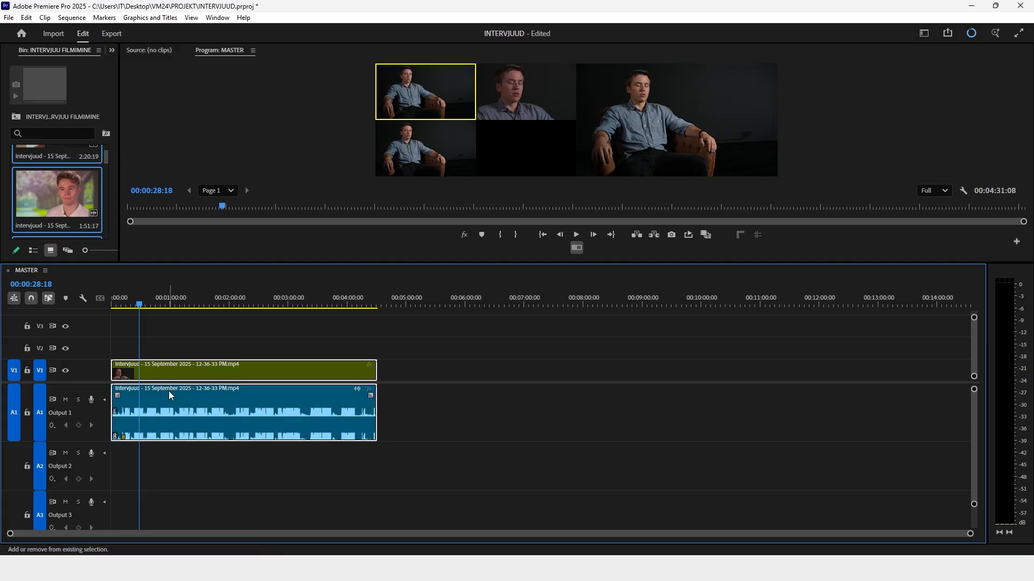
right_click(175, 364)
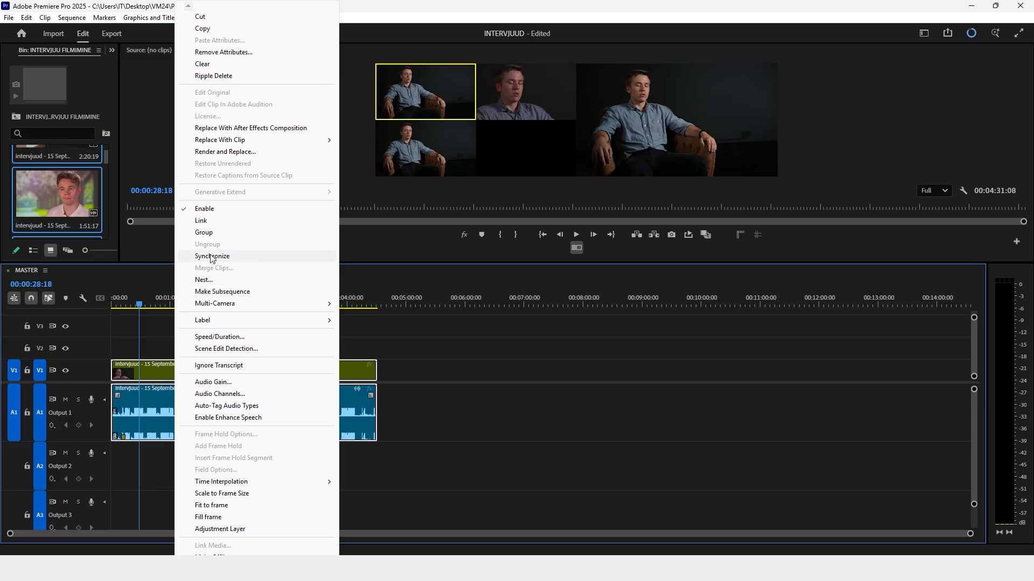
click(211, 221)
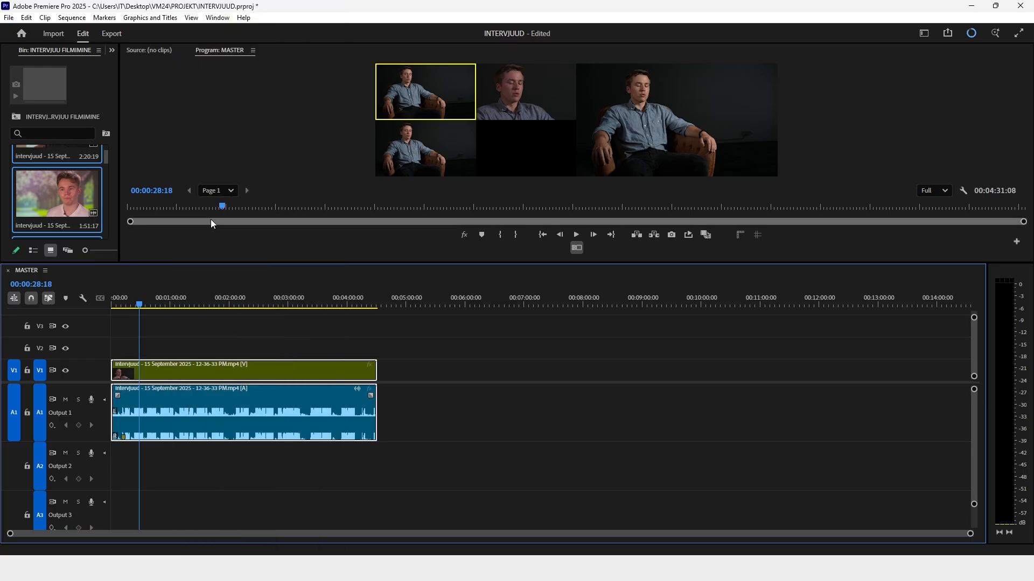
click(234, 352)
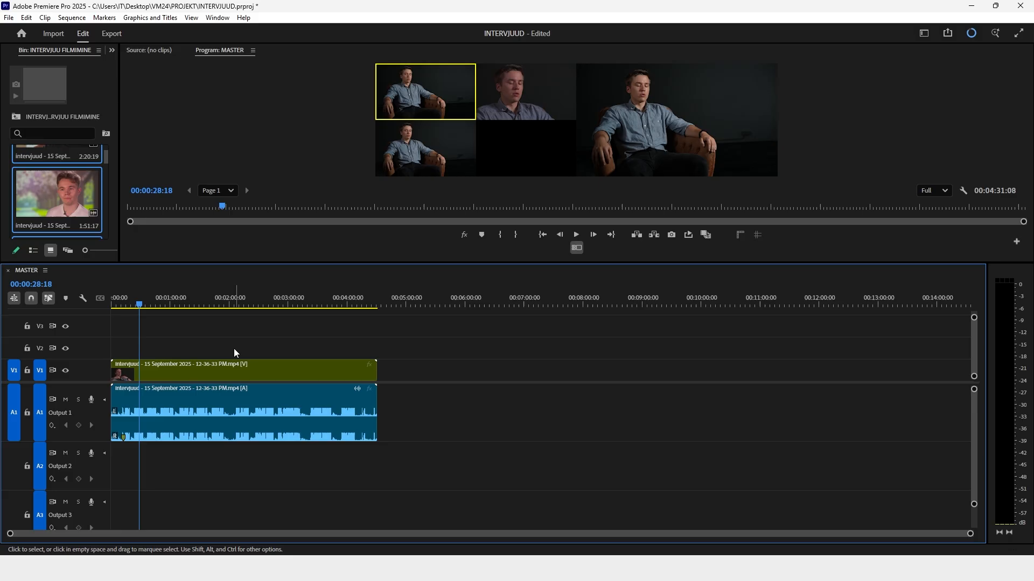
Move the linked interview clip along the timeline so that it starts at 00:01:17:05
click(211, 367)
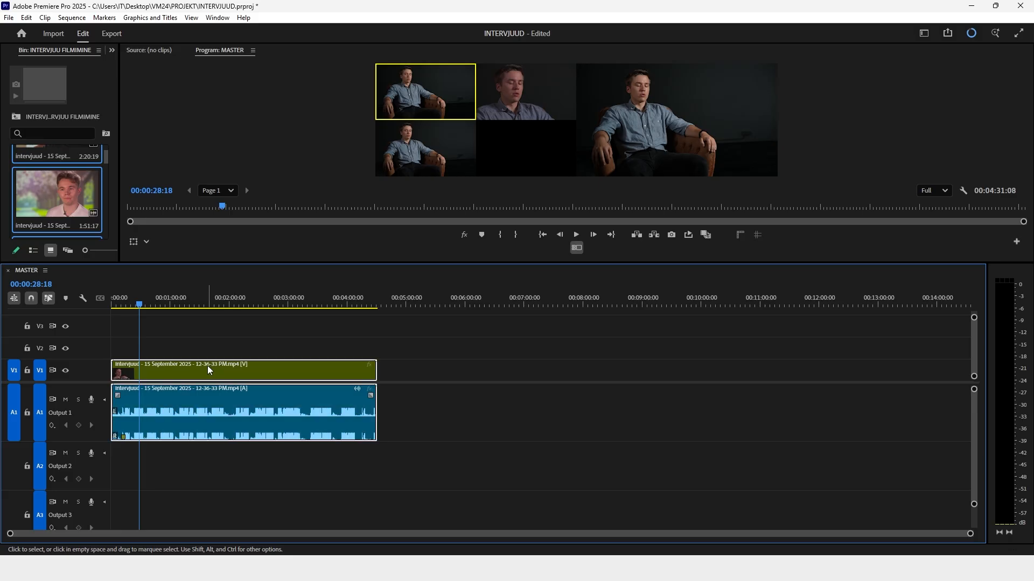
drag(194, 371, 282, 373)
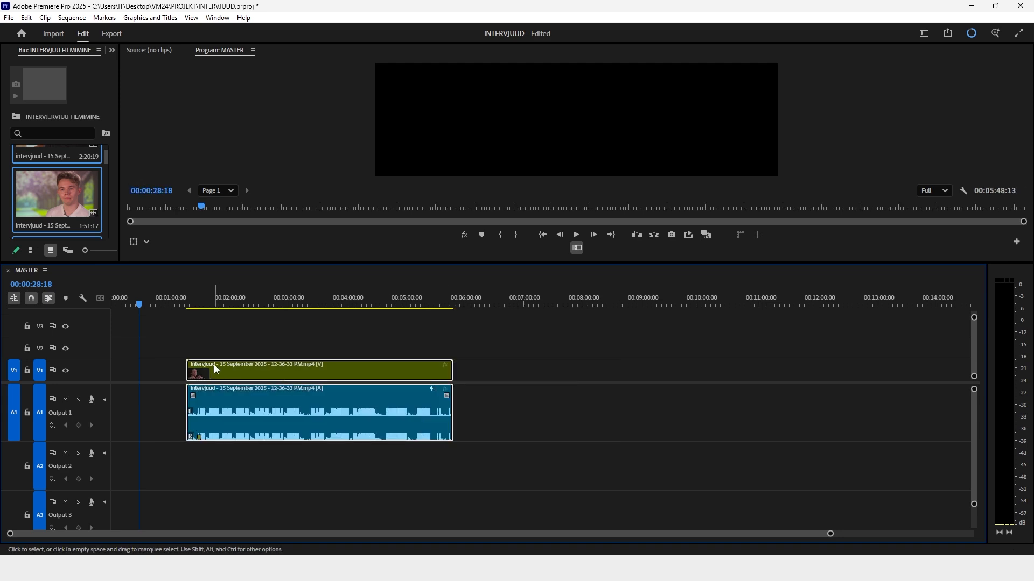
click(236, 351)
Turn off Linked Selection, move the video clip alone to 00:03:06:05, and undo that move
click(52, 299)
double_click(303, 374)
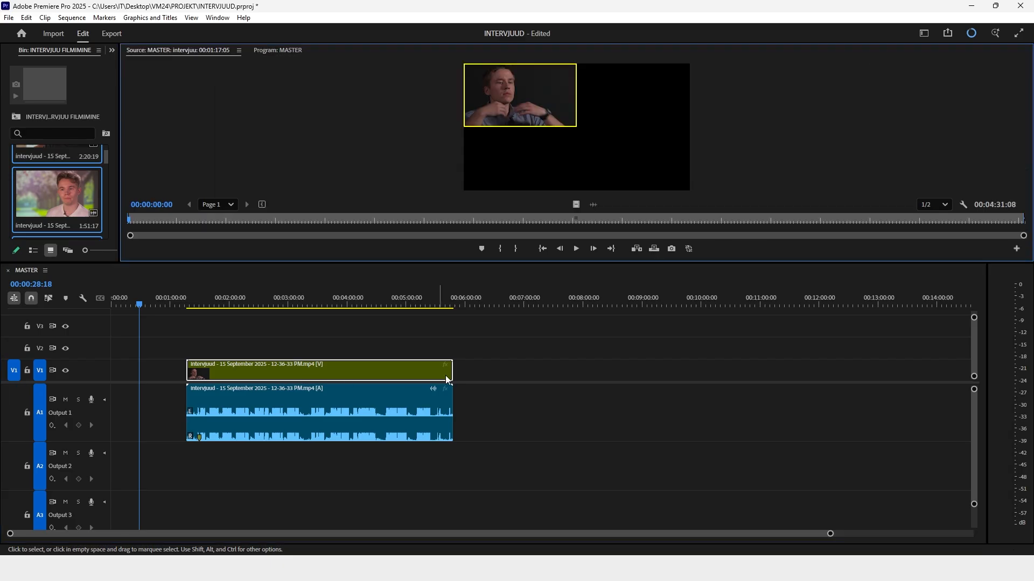
drag(285, 374, 378, 377)
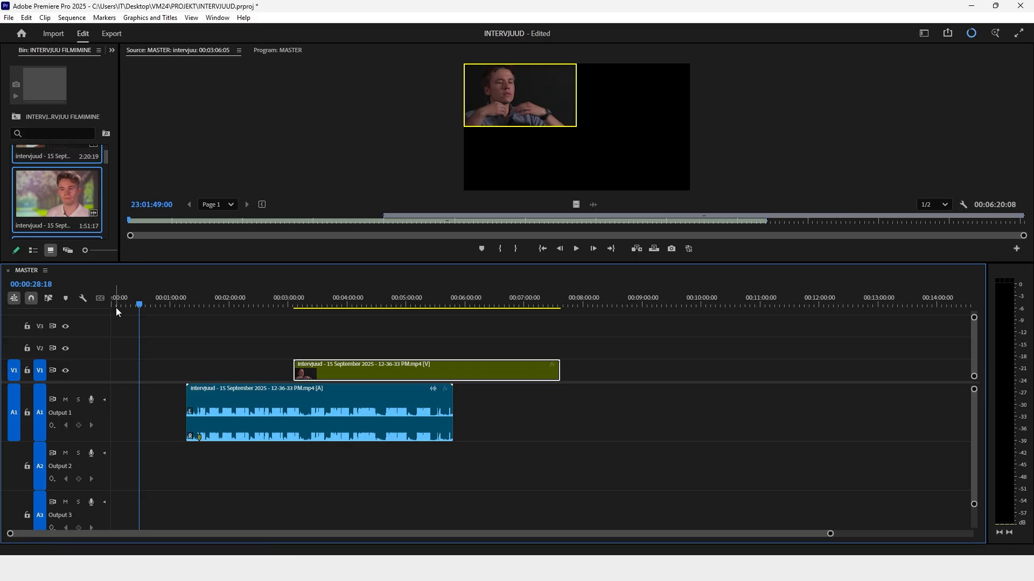
key(ctrl+z)
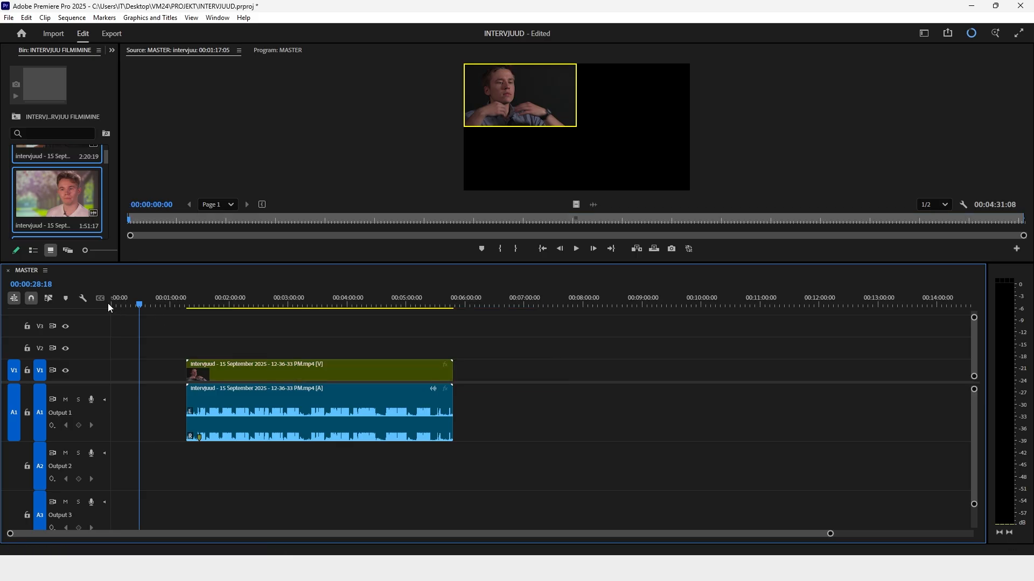
Turn Linked Selection back on and return the interview clip to the start of the sequence
click(51, 297)
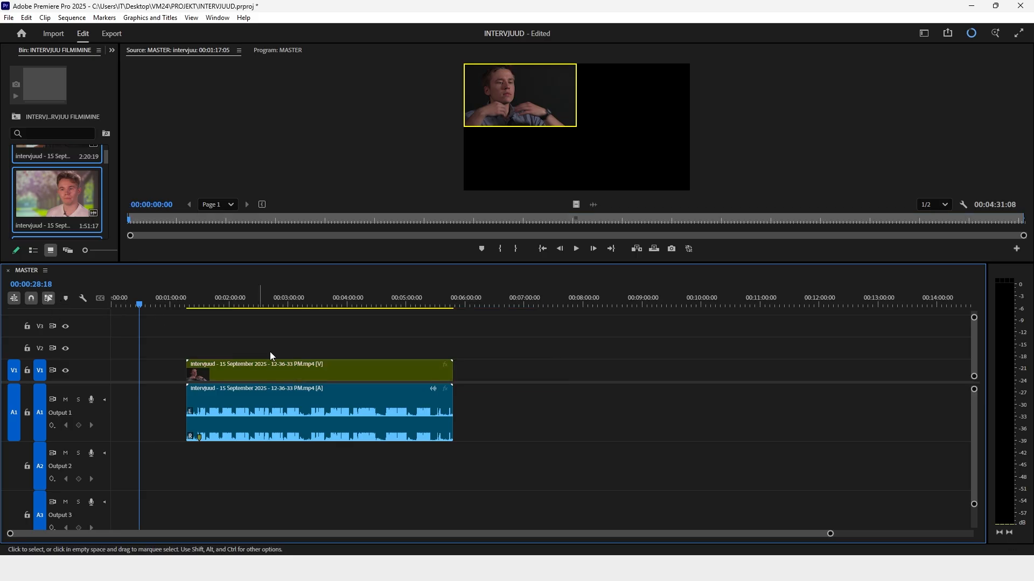
click(172, 370)
key(Delete)
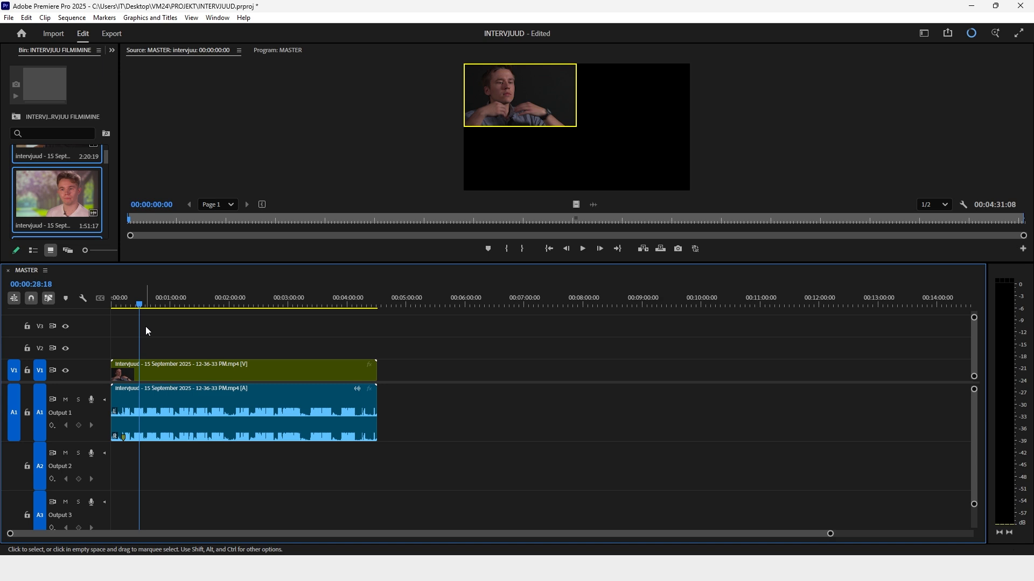
Play the sequence briefly up to 00:00:14:02 and turn off the multi-camera view
key(=)
key(=)
key(=)
key(=)
click(305, 305)
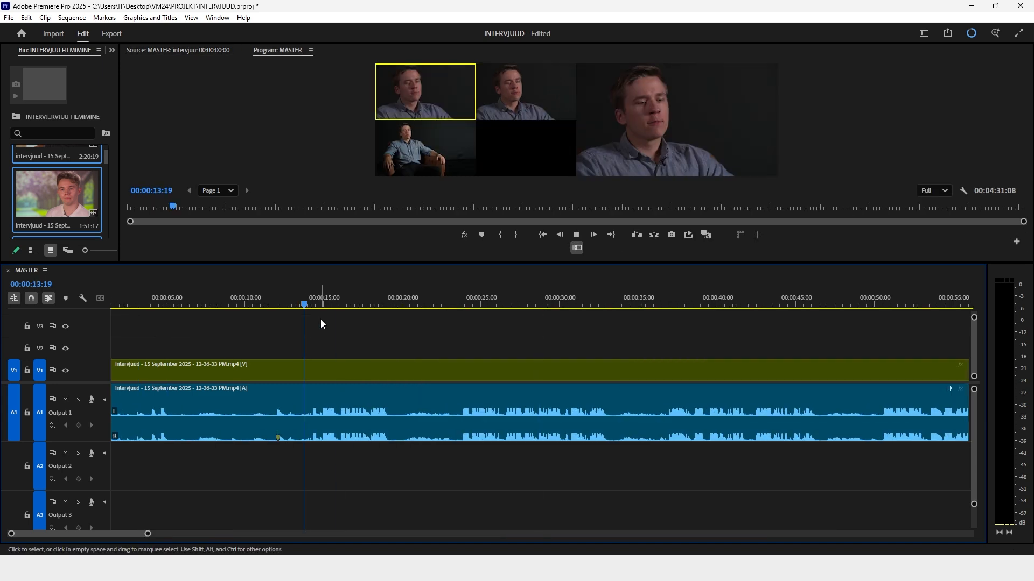
key(space)
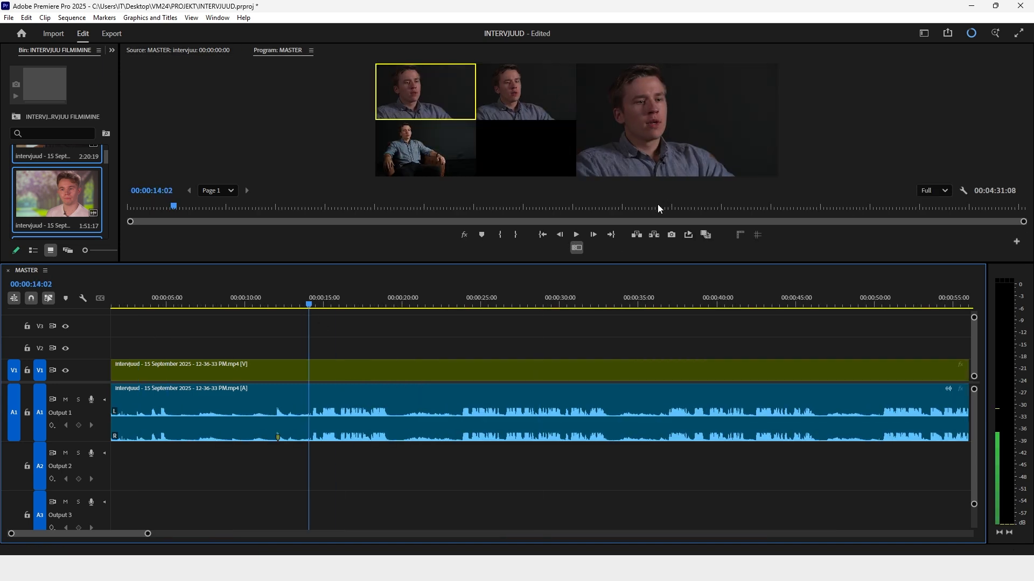
click(577, 249)
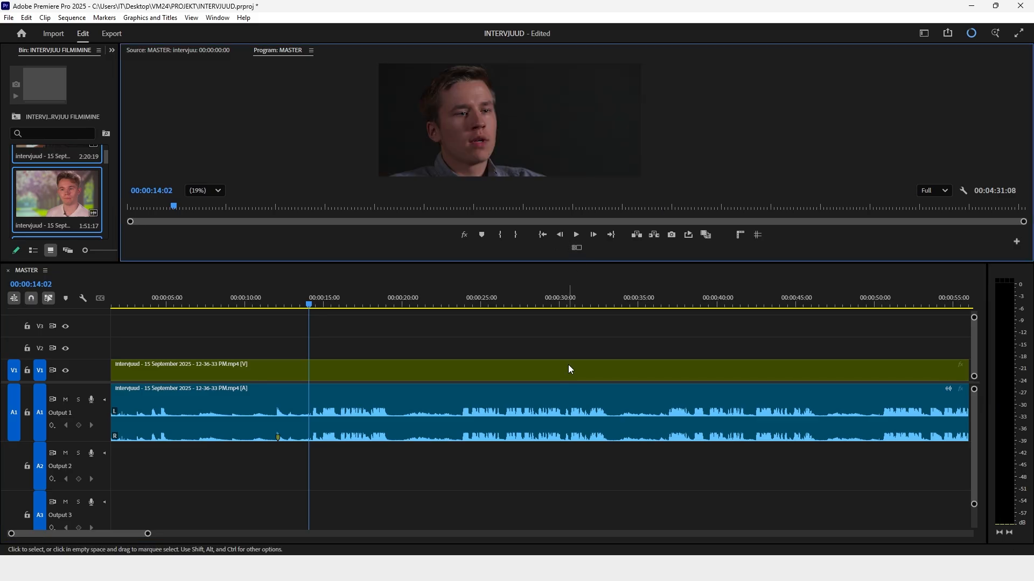
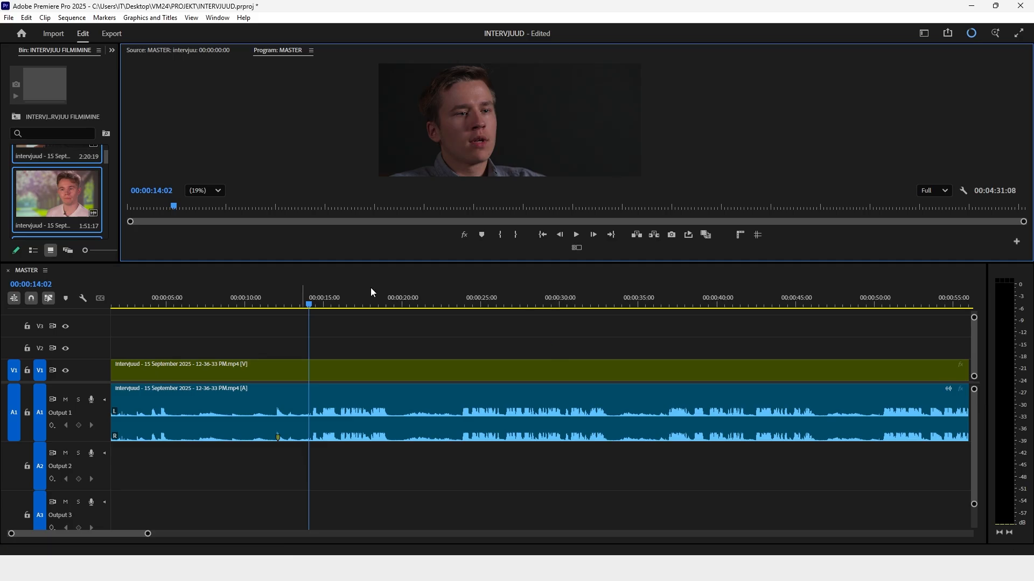
Play from the clap at 00:00:12:03 and set the playhead to 00:00:14:06, just before the speech begins
click(280, 298)
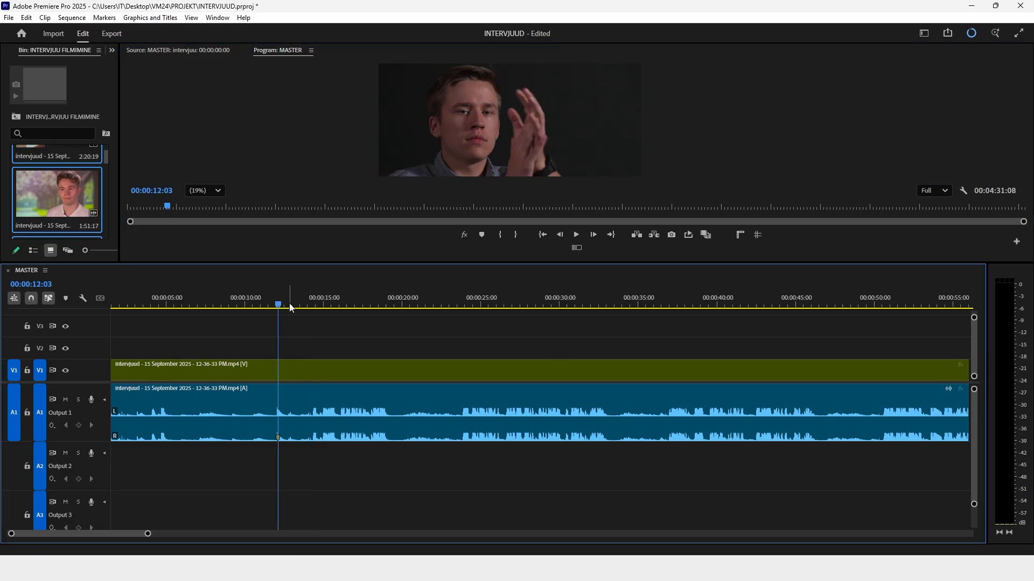
key(space)
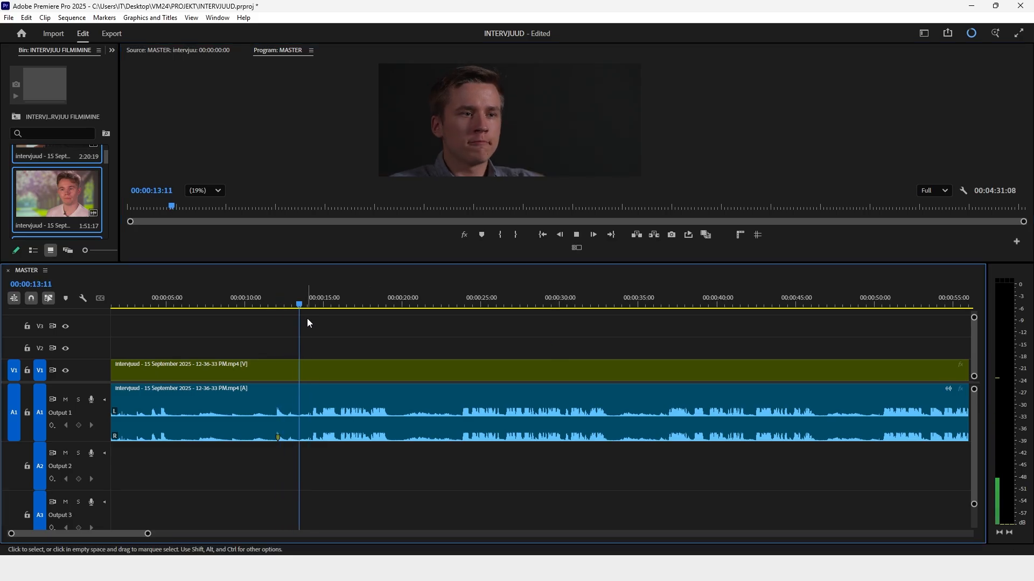
click(313, 304)
key(Left)
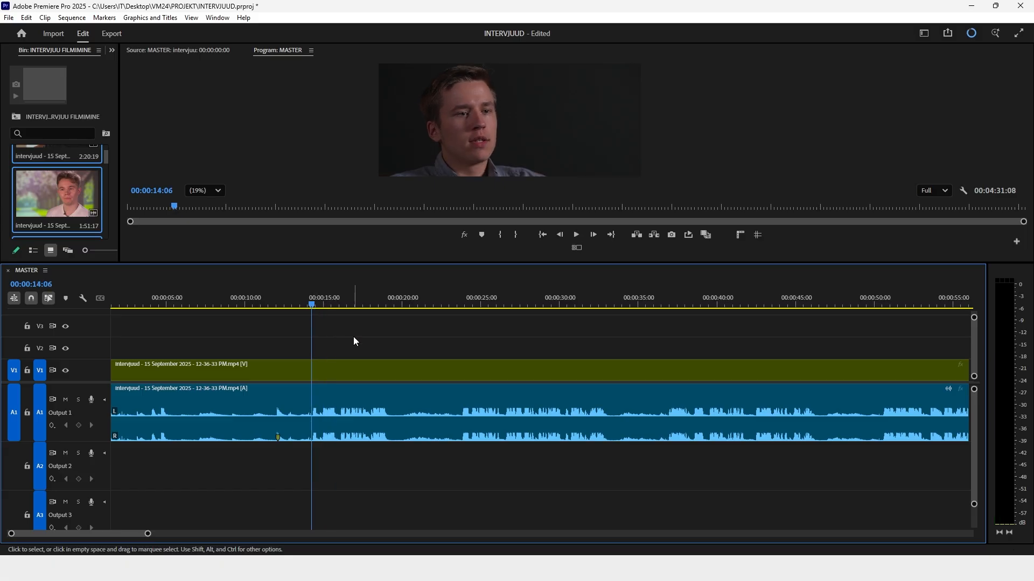
scroll(360, 354, up, 1)
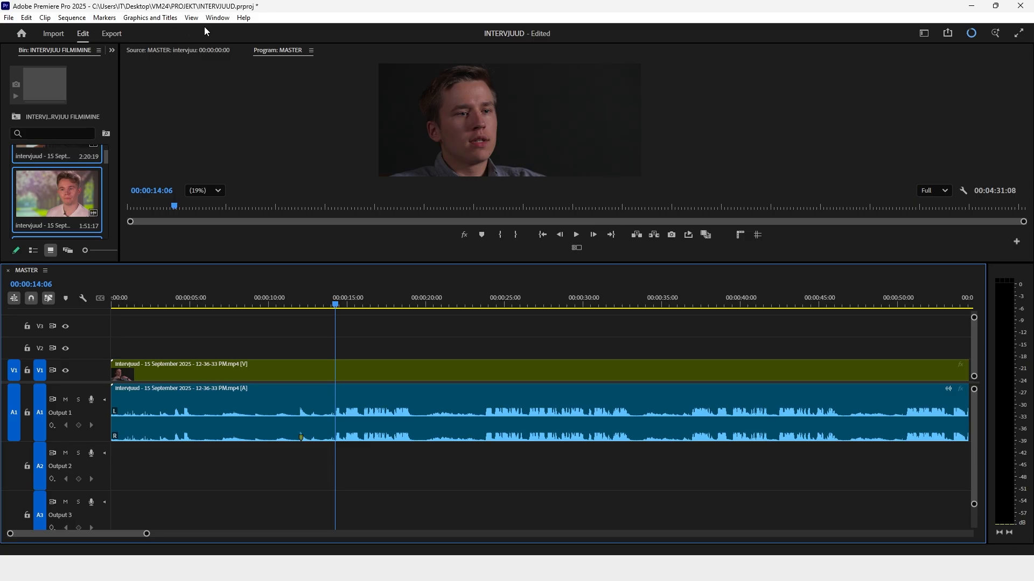
Show the editing tools, dock them beside the timeline and narrow them to a single column
click(217, 18)
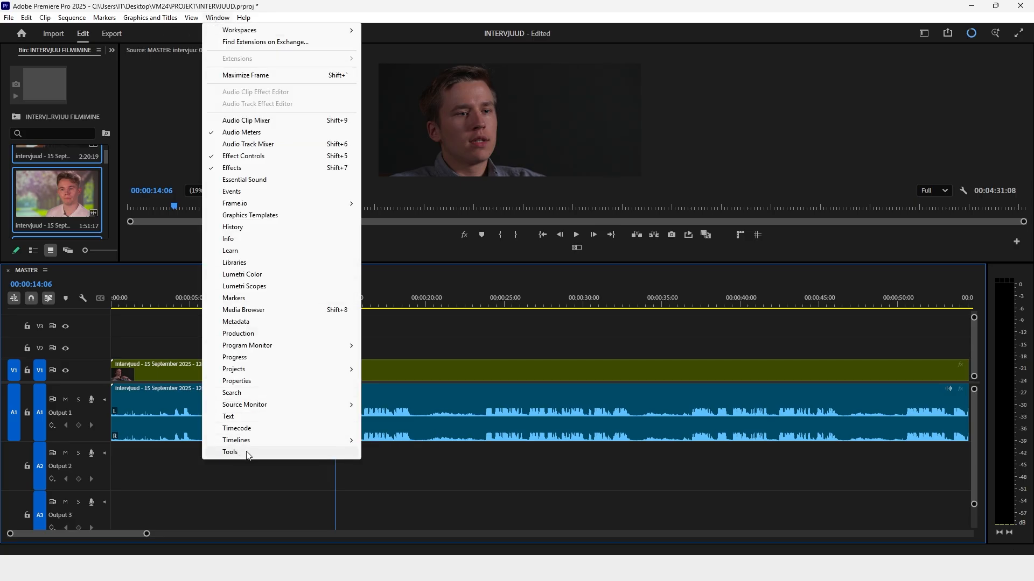
click(231, 452)
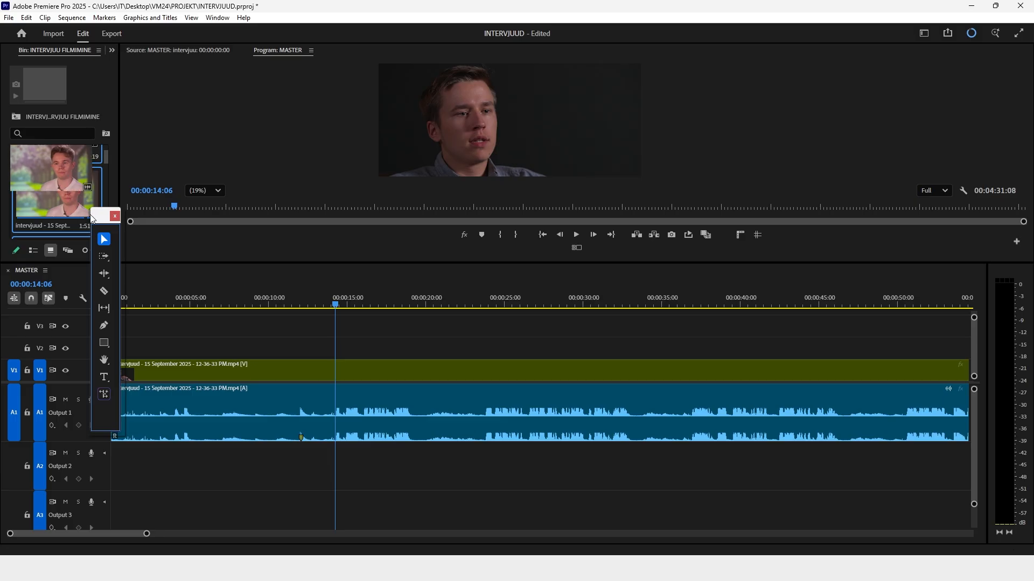
drag(108, 217, 19, 331)
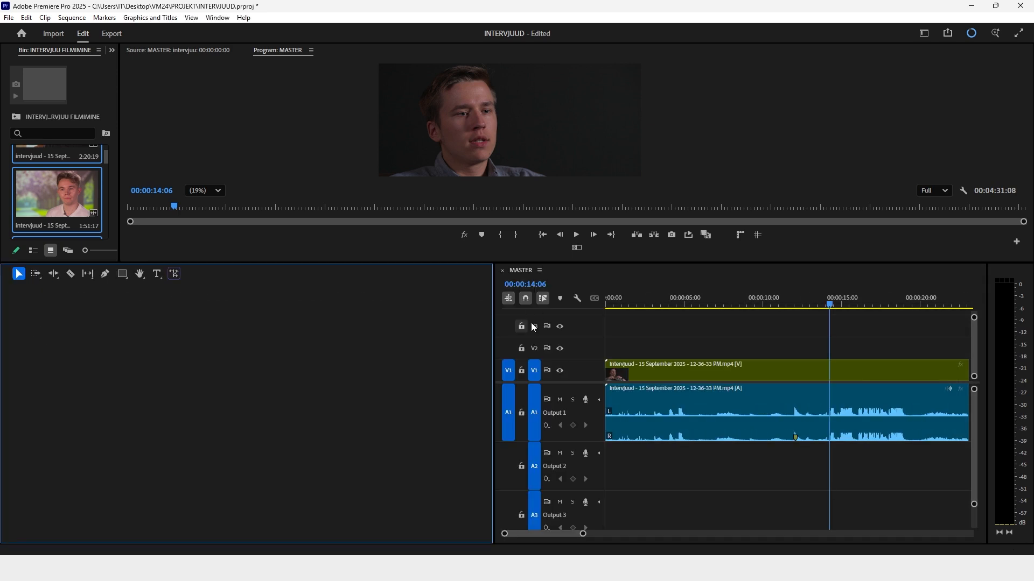
drag(494, 331, 27, 323)
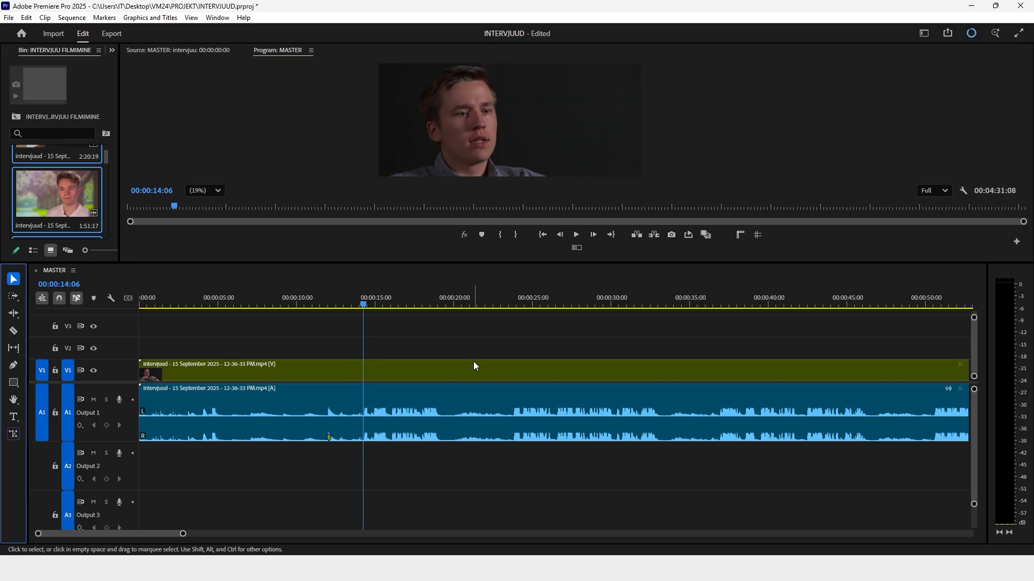
Split the linked interview clip at 00:00:13:23 with the Razor tool and delete the part before the cut
click(14, 331)
click(358, 371)
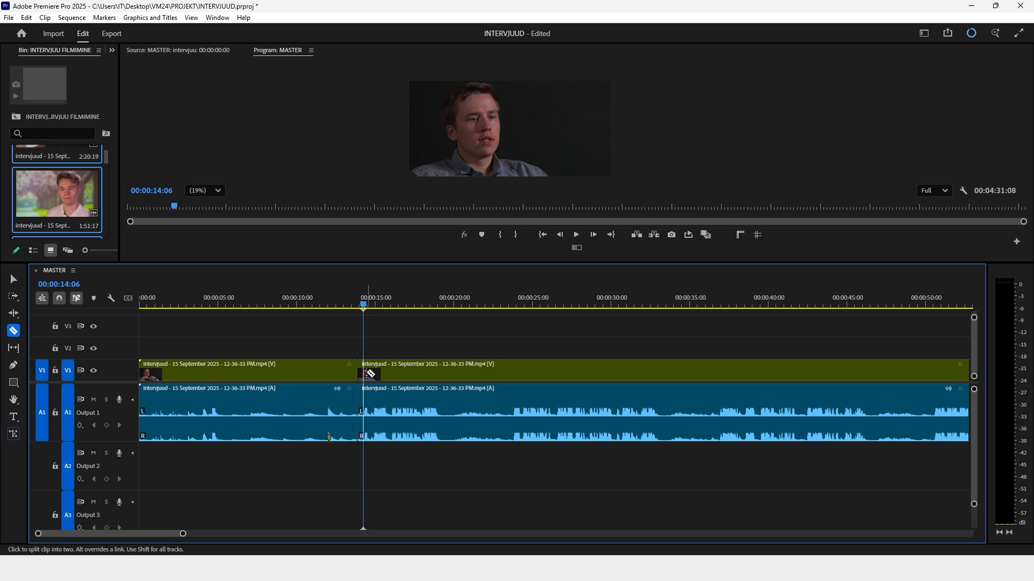
key(v)
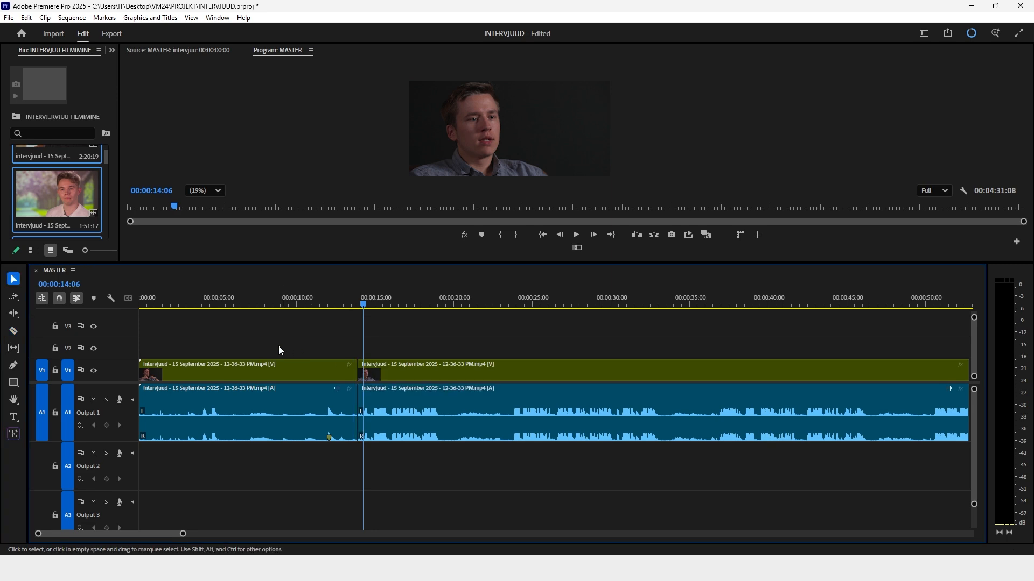
drag(305, 347, 346, 454)
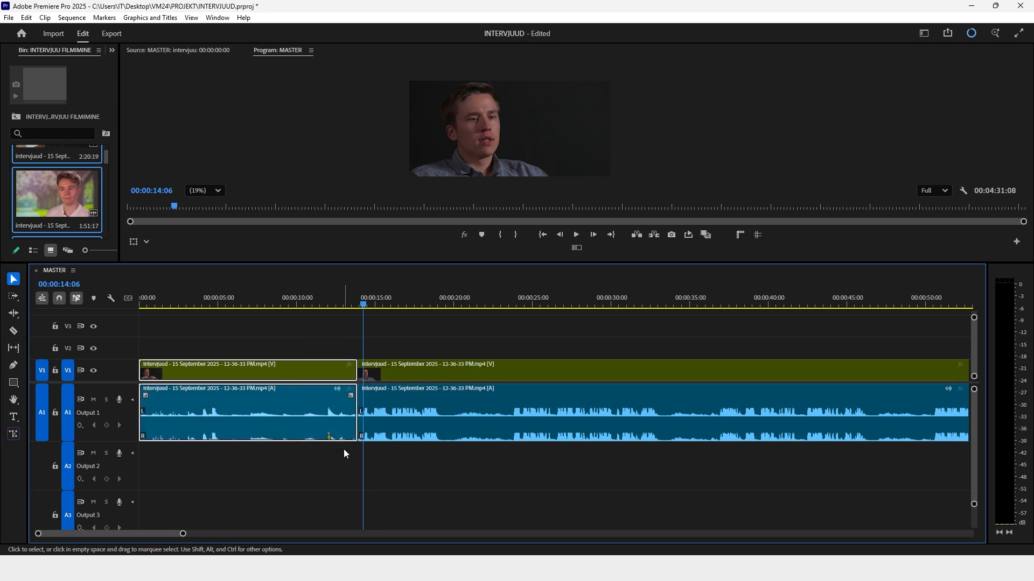
key(Delete)
scroll(354, 434, down, 5)
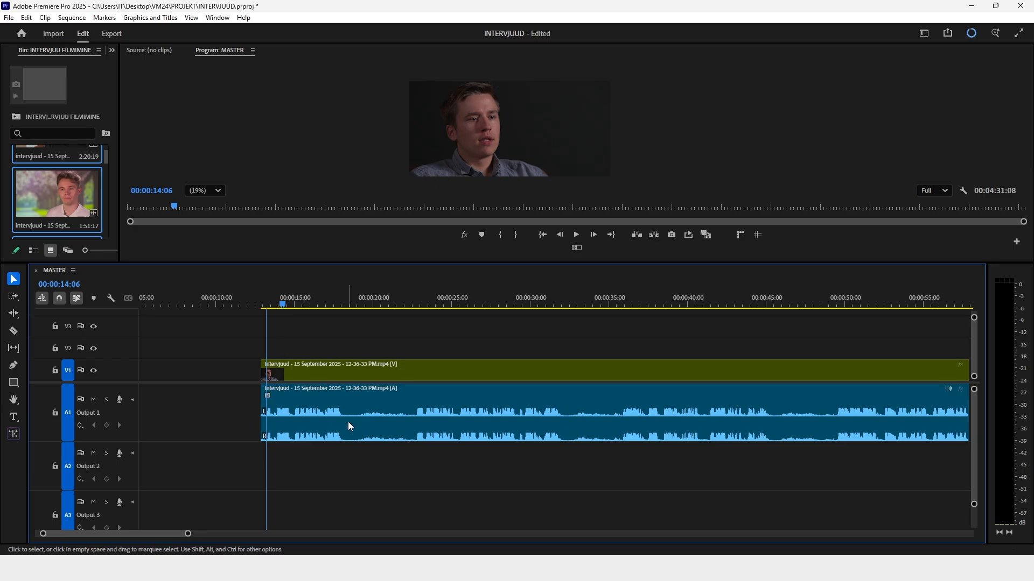
scroll(348, 425, down, 3)
scroll(348, 425, up, 7)
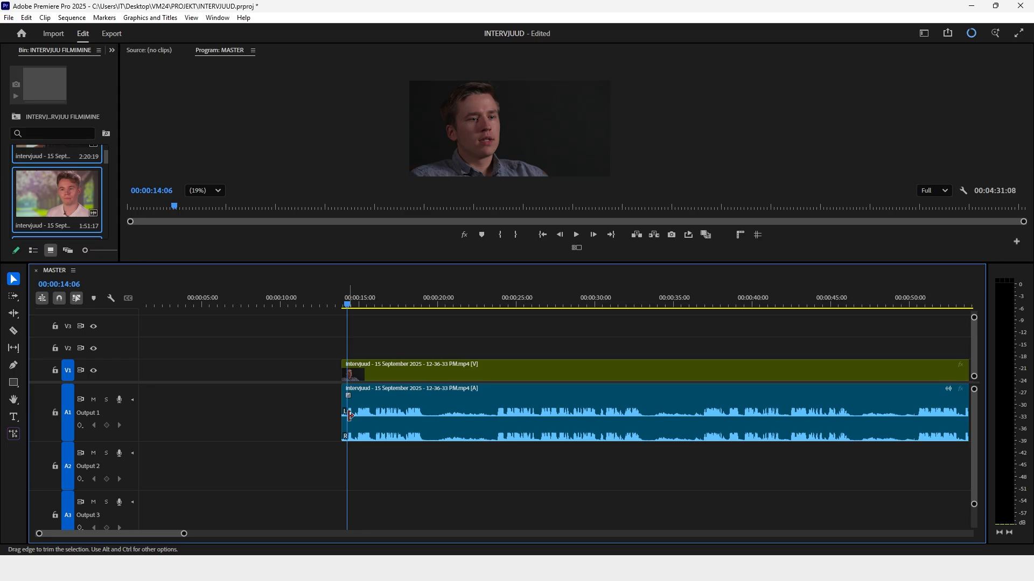
scroll(350, 415, down, 1)
scroll(390, 403, up, 2)
scroll(398, 405, down, 1)
scroll(397, 405, down, 1)
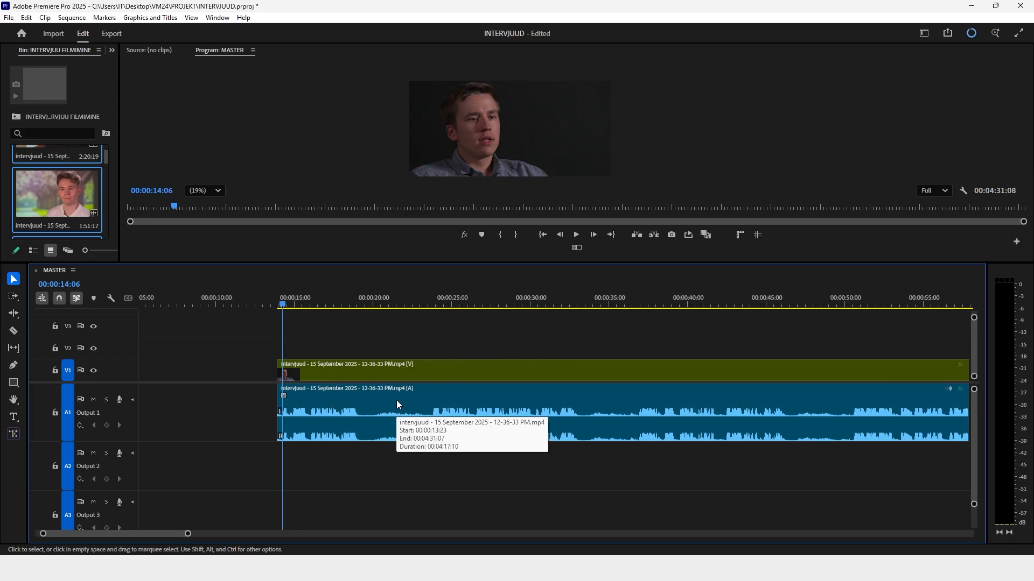
Split the linked interview clip with the Razor tool at 00:00:19:10 and about 00:00:23:15, around the first silent passage
scroll(397, 401, down, 1)
click(340, 302)
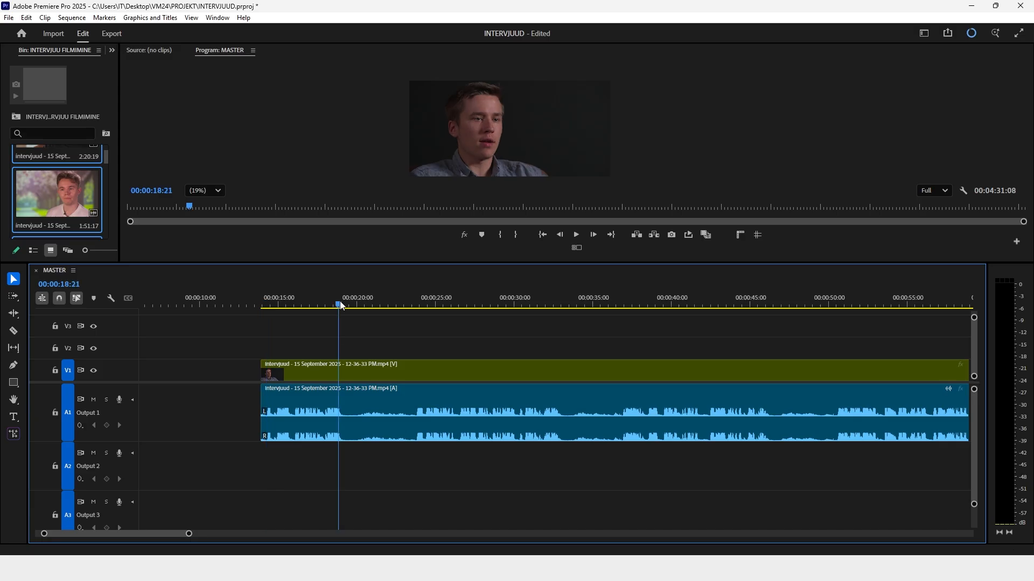
drag(340, 303, 347, 303)
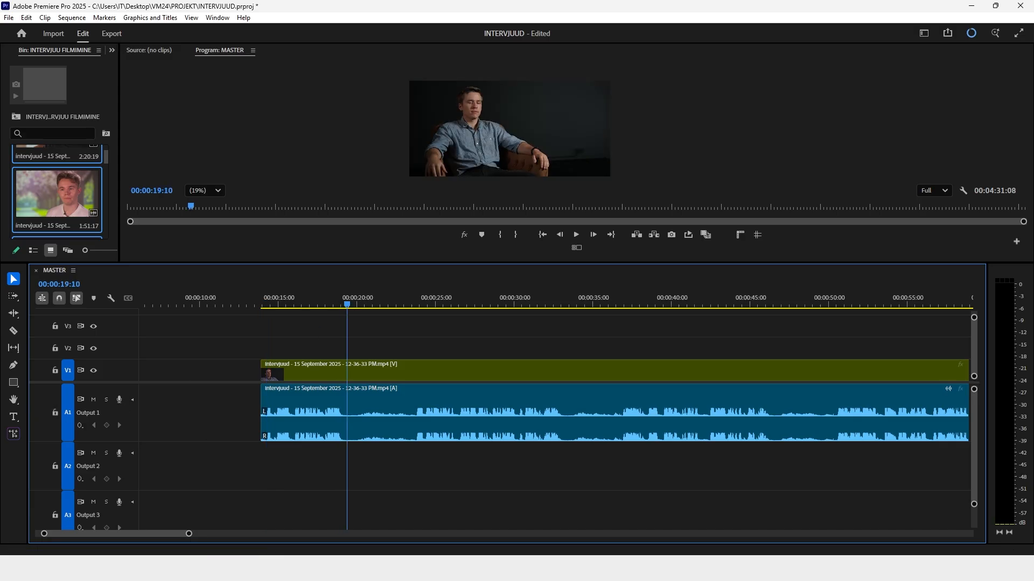
click(13, 330)
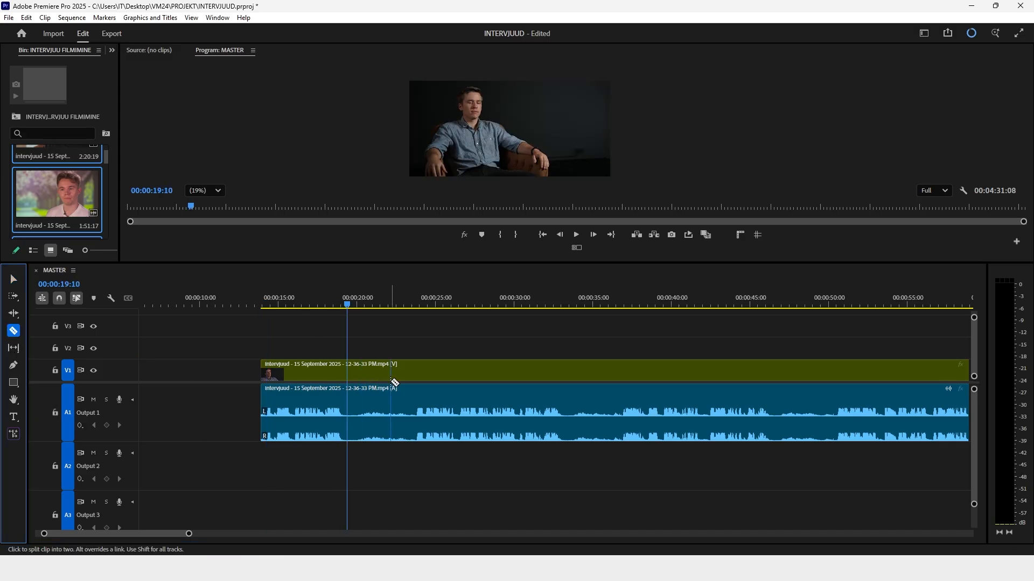
click(349, 377)
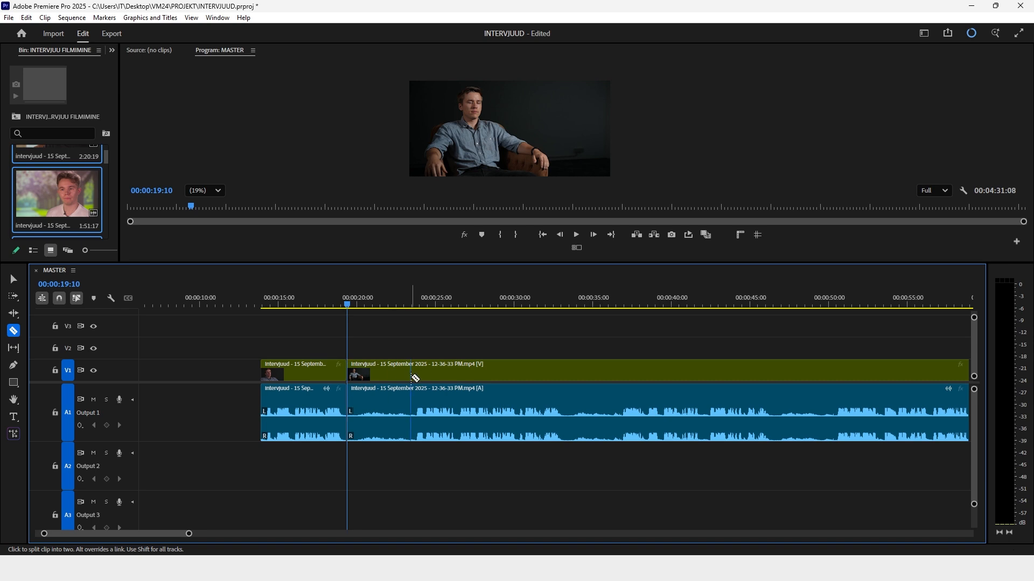
click(412, 377)
Delete the silent segment between the two cuts and close the gap it leaves
key(v)
click(389, 409)
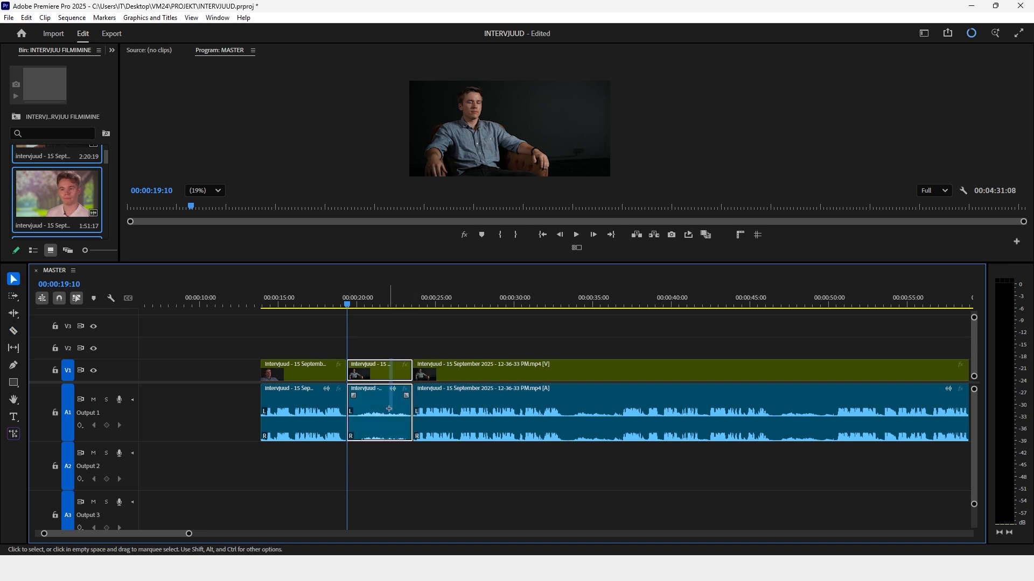
key(Delete)
click(387, 370)
key(Delete)
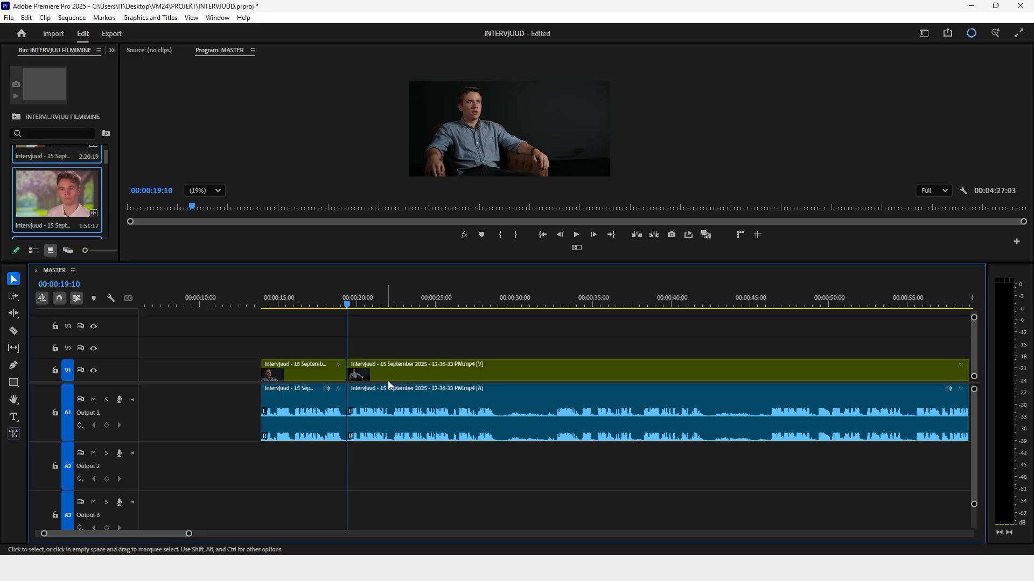
Close the empty gap before the first clip so the interview starts at the beginning of the sequence
click(230, 377)
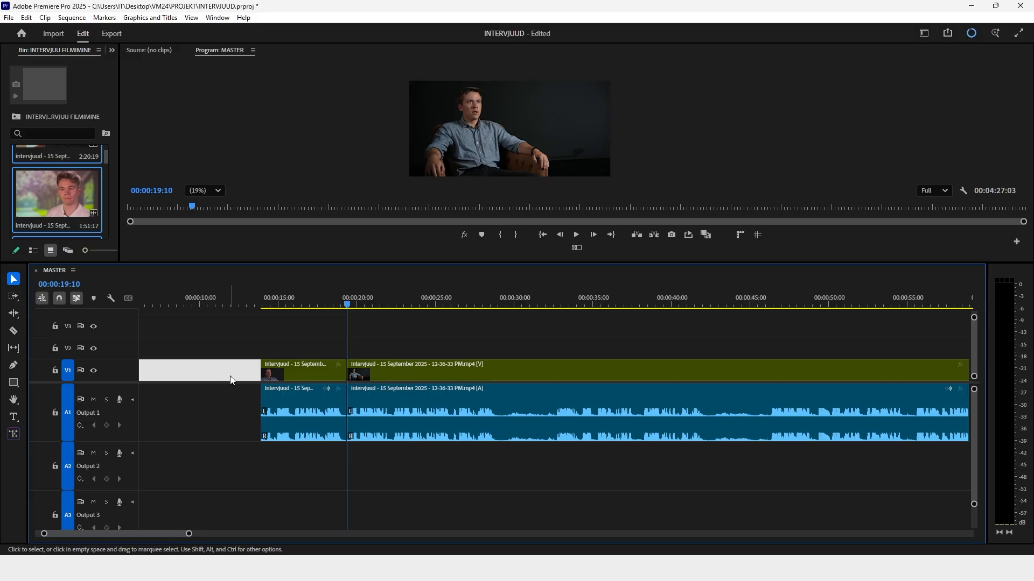
key(Delete)
scroll(253, 341, left, 2)
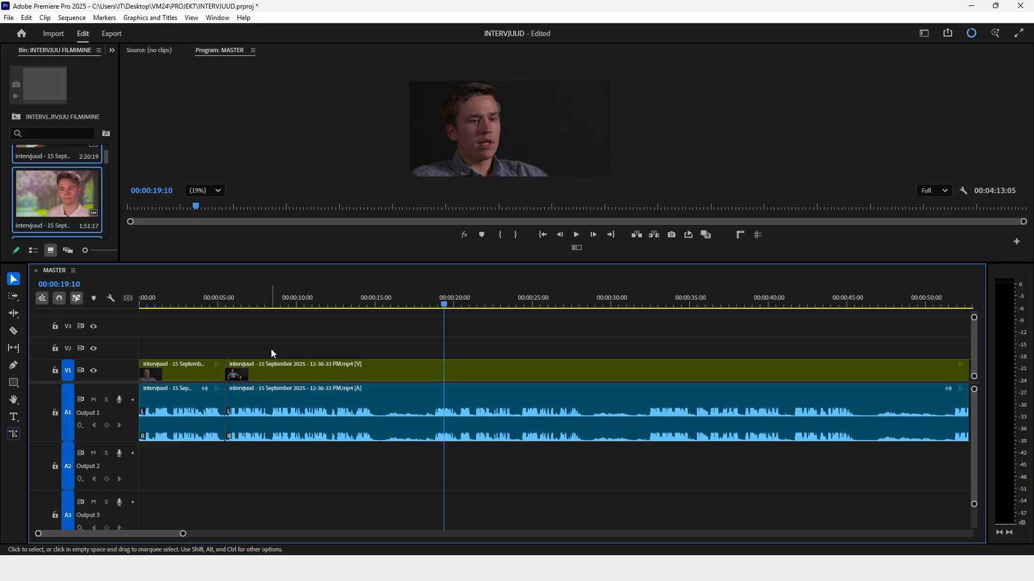
Change the keyboard shortcut of the Add Edit command to C and apply it
key(ctrl+alt+k)
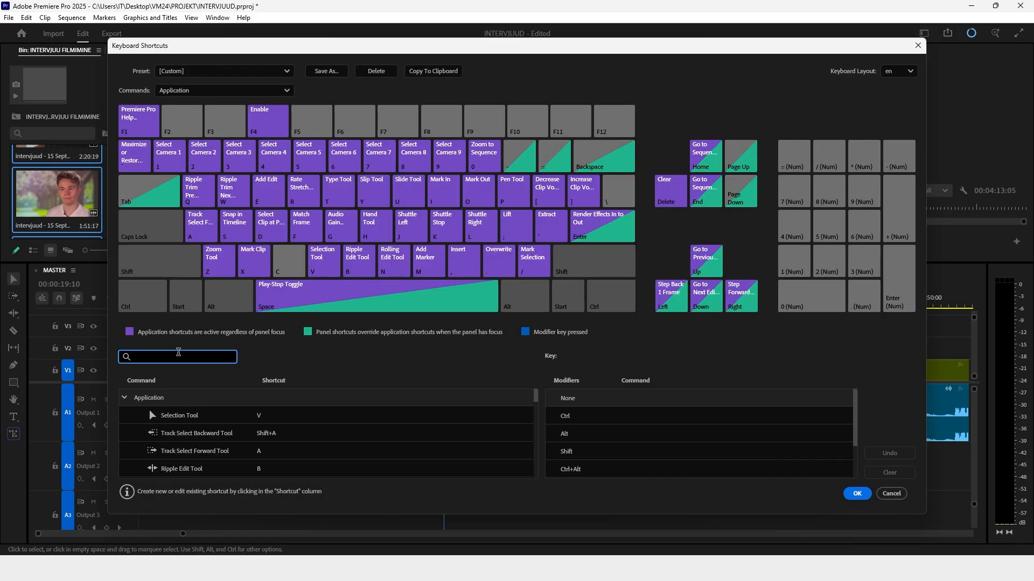
text(a)
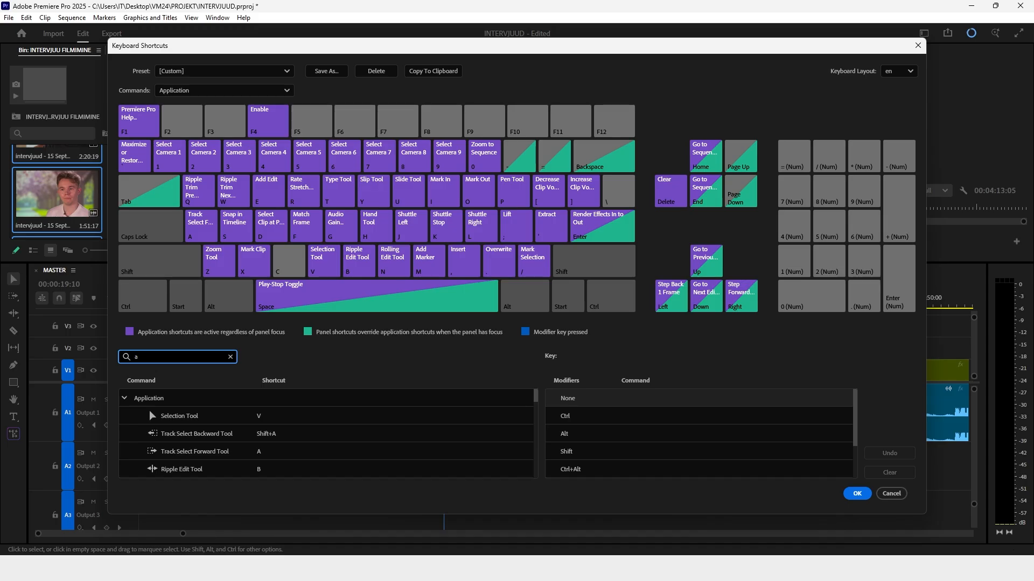
text(dd edit)
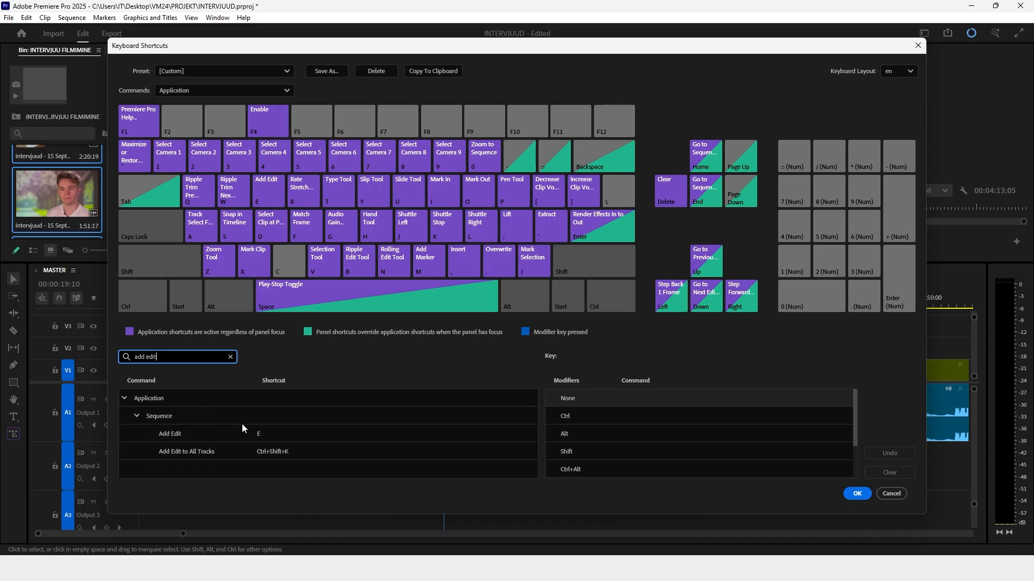
click(259, 434)
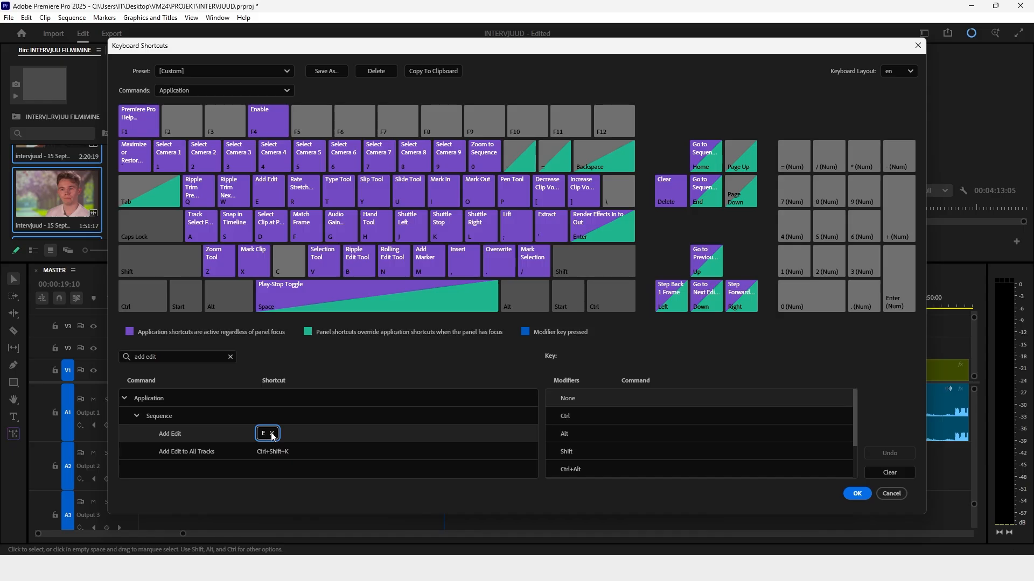
click(268, 433)
click(265, 435)
key(c)
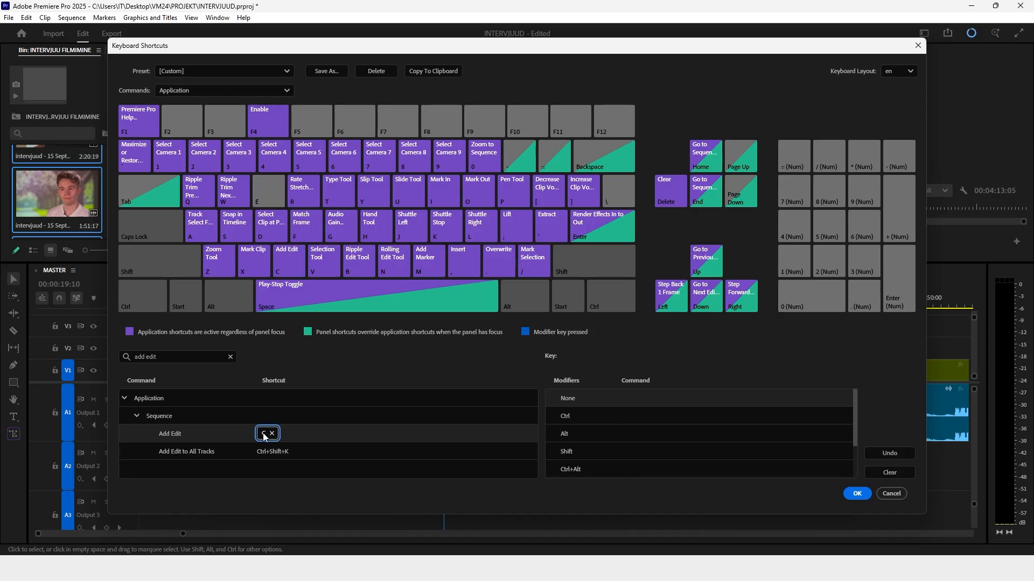
click(855, 494)
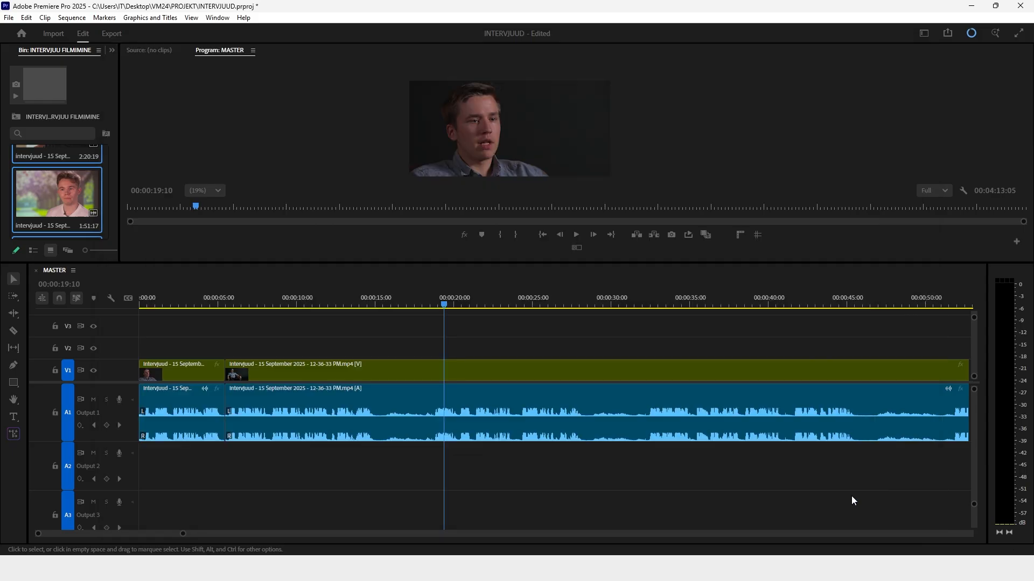
Add edits at 00:00:15:08 and 00:00:18:16 to isolate the next silent passage
scroll(389, 348, down, 2)
drag(334, 303, 347, 306)
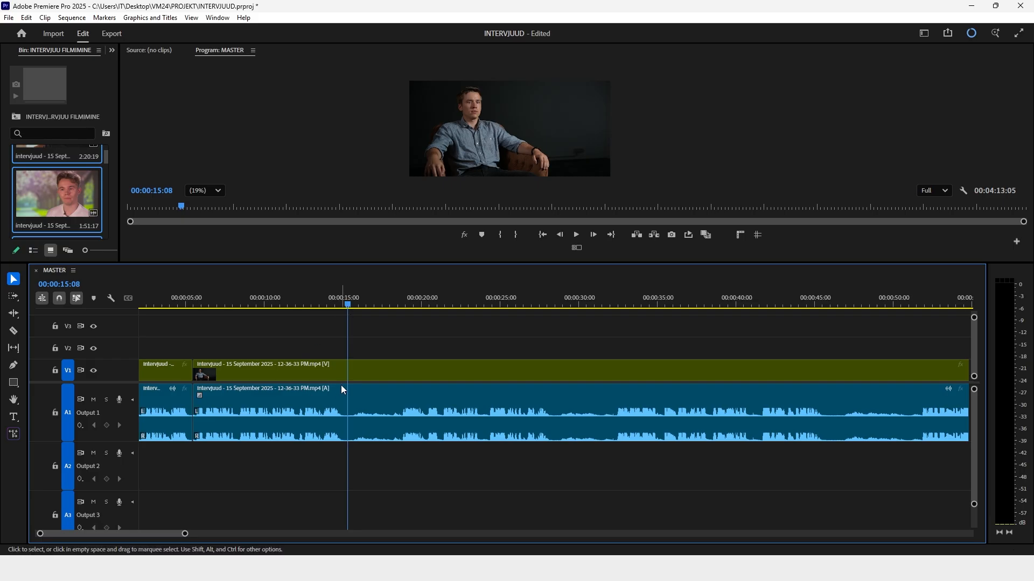
key(ctrl+k)
click(386, 302)
key(space)
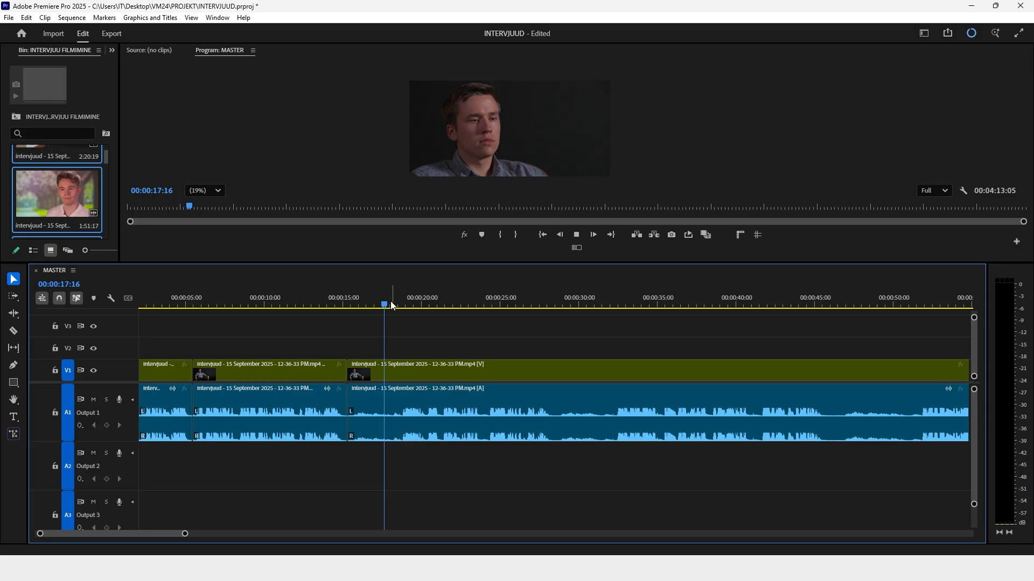
click(400, 302)
key(ctrl+k)
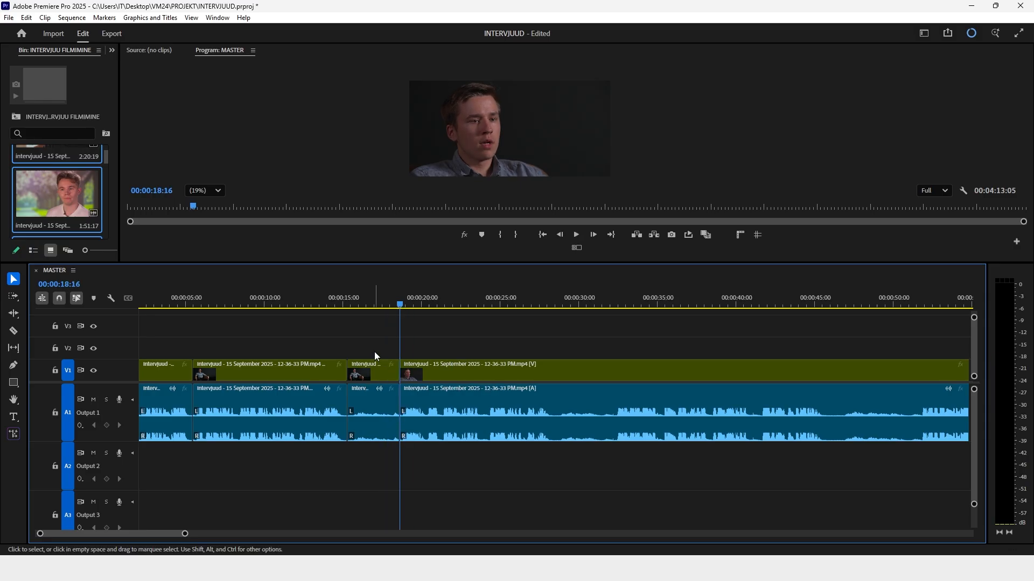
Delete the silent segment between 00:00:15:08 and 00:00:18:16, leaving its gap open
click(378, 393)
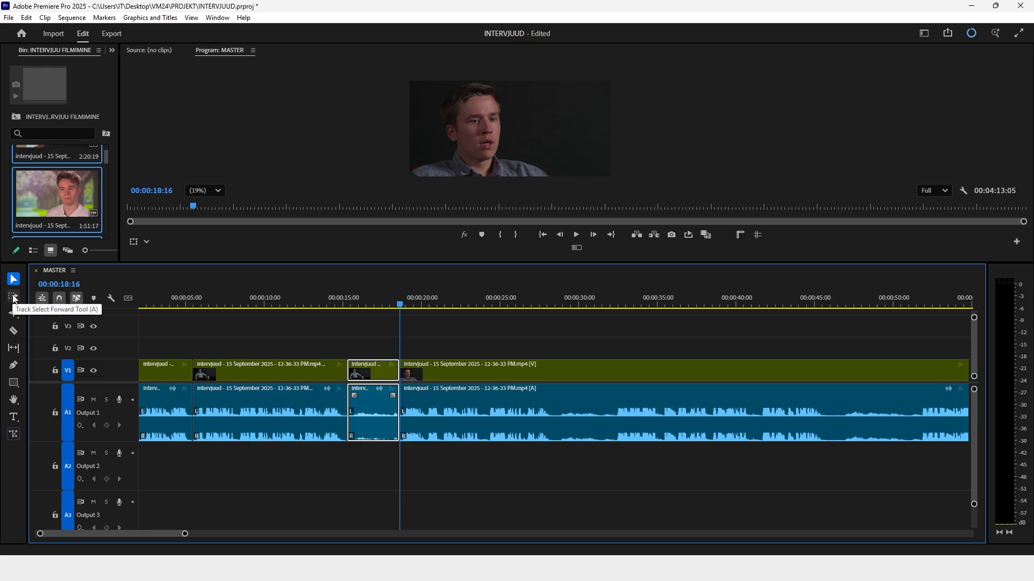
click(14, 331)
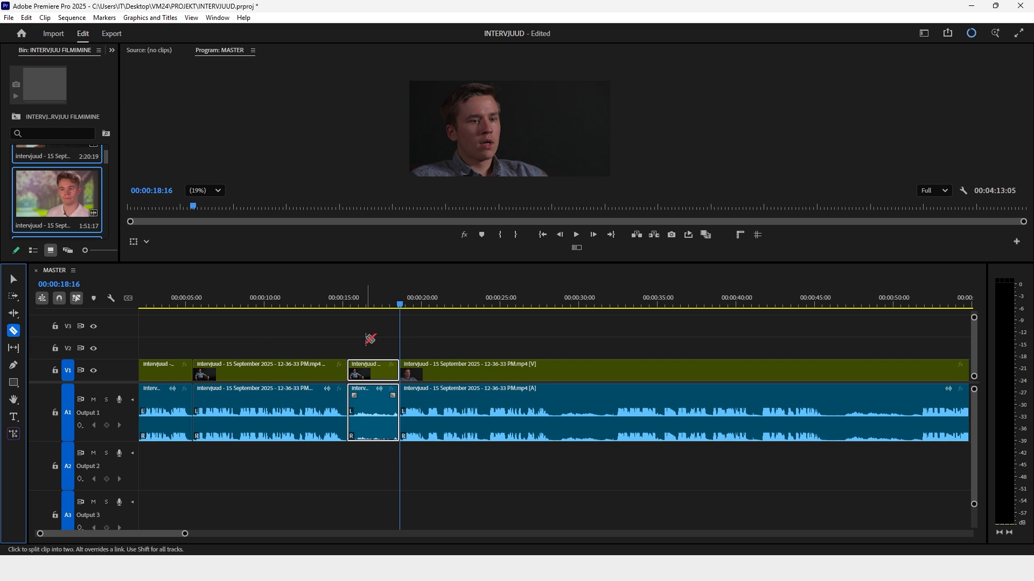
key(v)
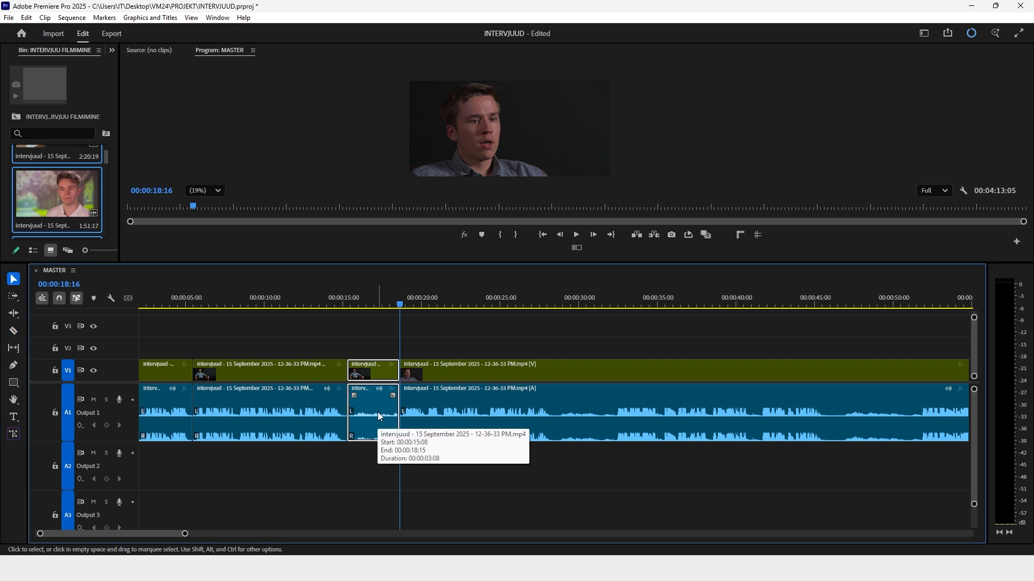
key(Delete)
Place the playhead at 00:00:28:10, where the following silent passage begins
scroll(406, 338, down, 3)
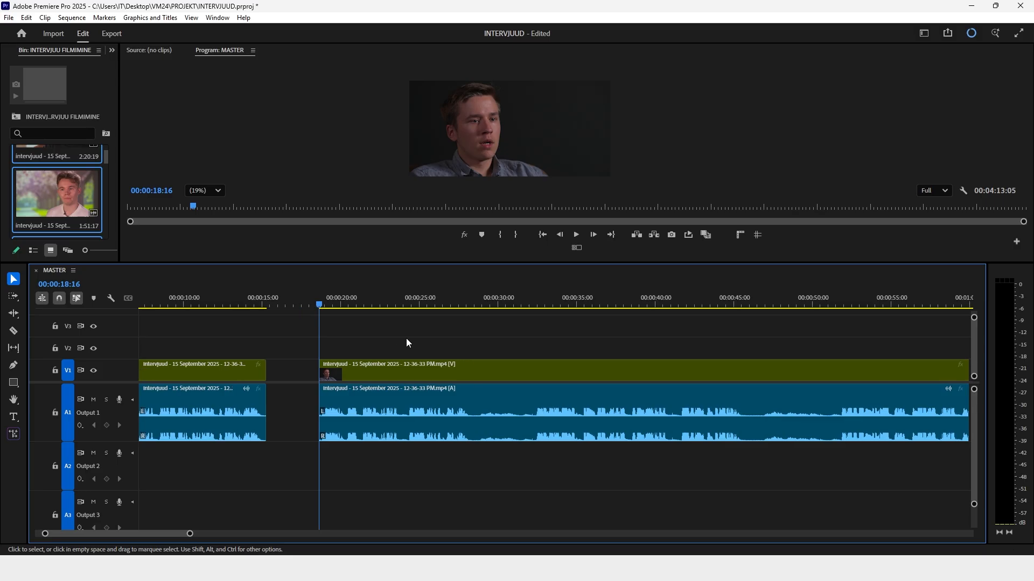
scroll(406, 340, down, 3)
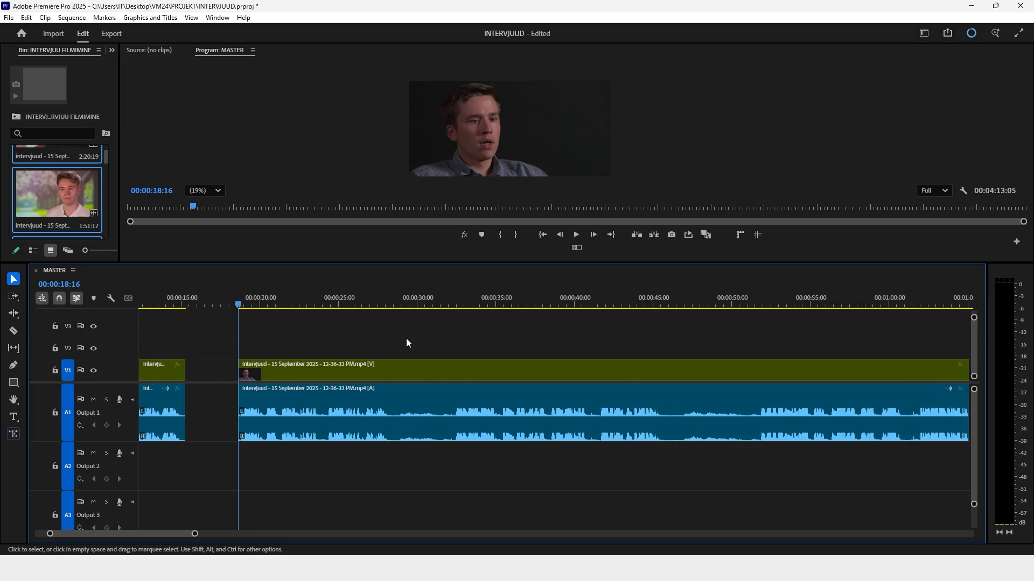
click(391, 302)
click(393, 302)
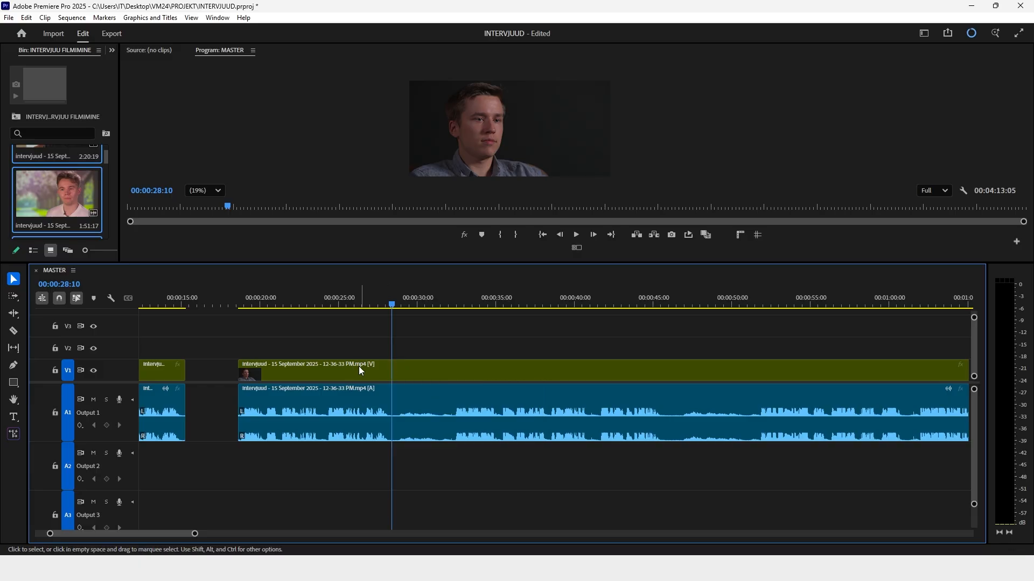
Reassign keyboard shortcuts among the "to playhead" commands: Shift+W for Ripple Trim Next Edit To Playhead and W for Trim Next Edit to Playhead
key(ctrl+alt+k)
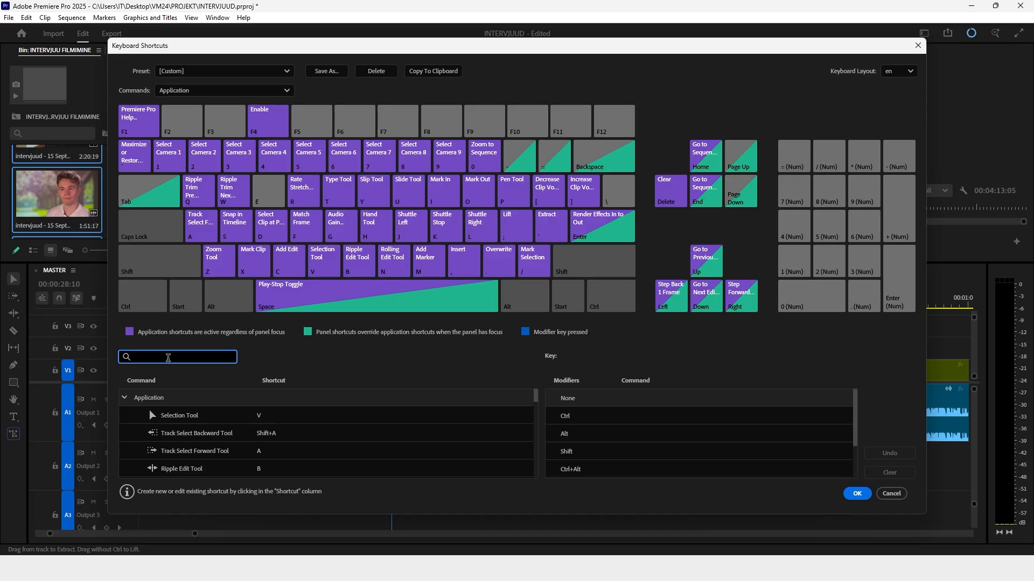
text(to playhead)
scroll(206, 422, down, 4)
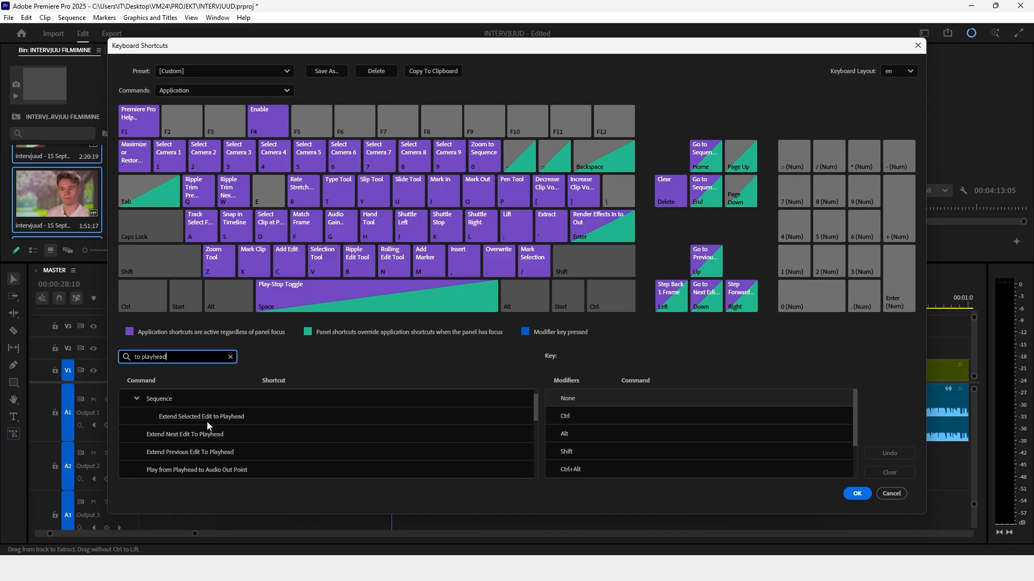
scroll(209, 423, down, 3)
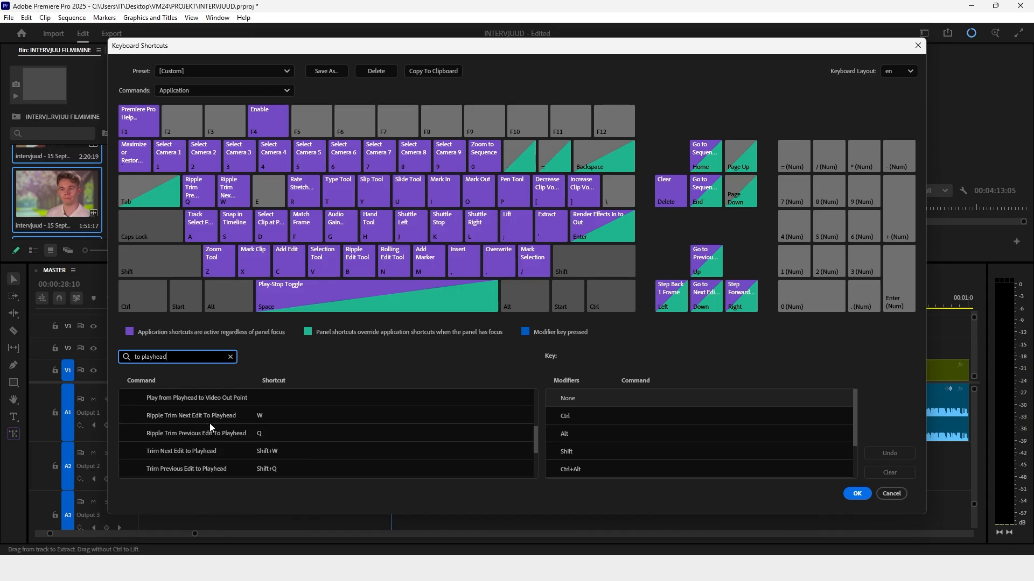
scroll(207, 423, down, 1)
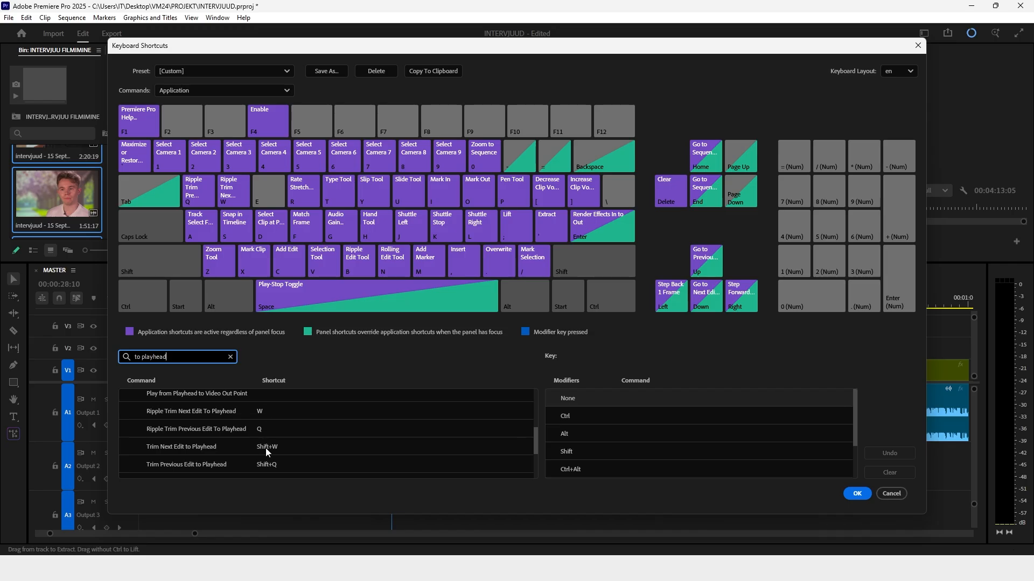
click(261, 412)
click(272, 411)
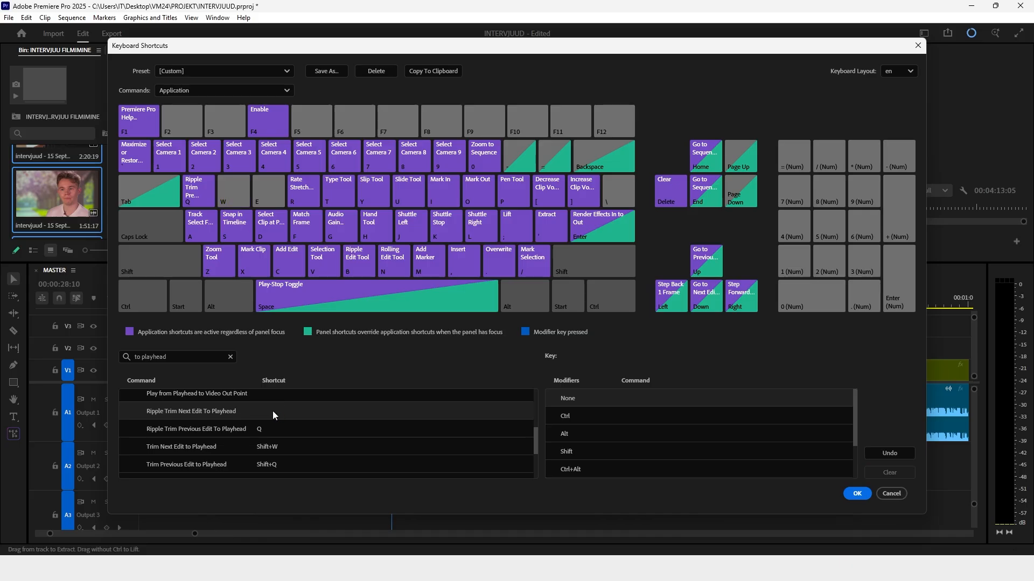
key(shift)
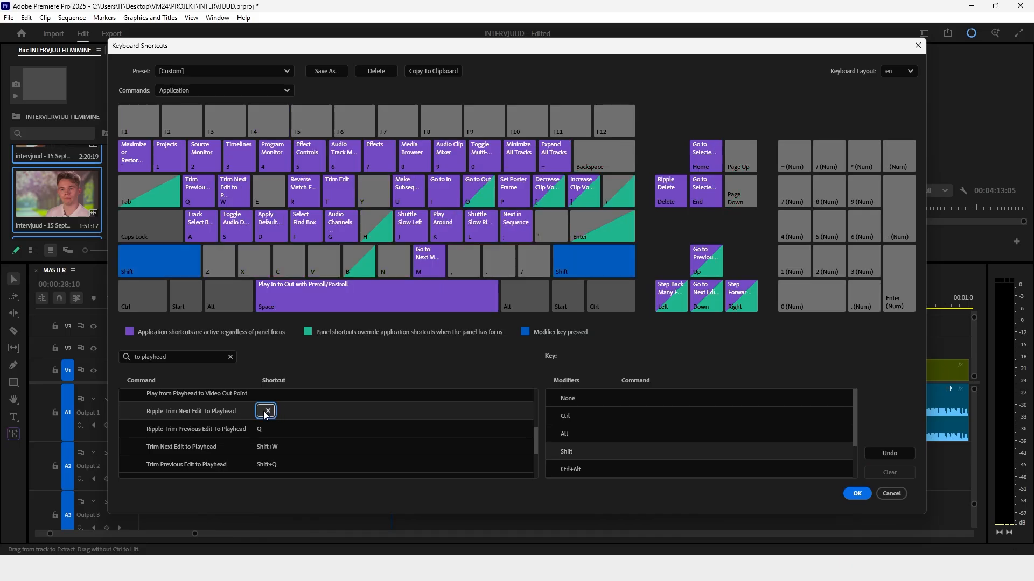
key(shift+w)
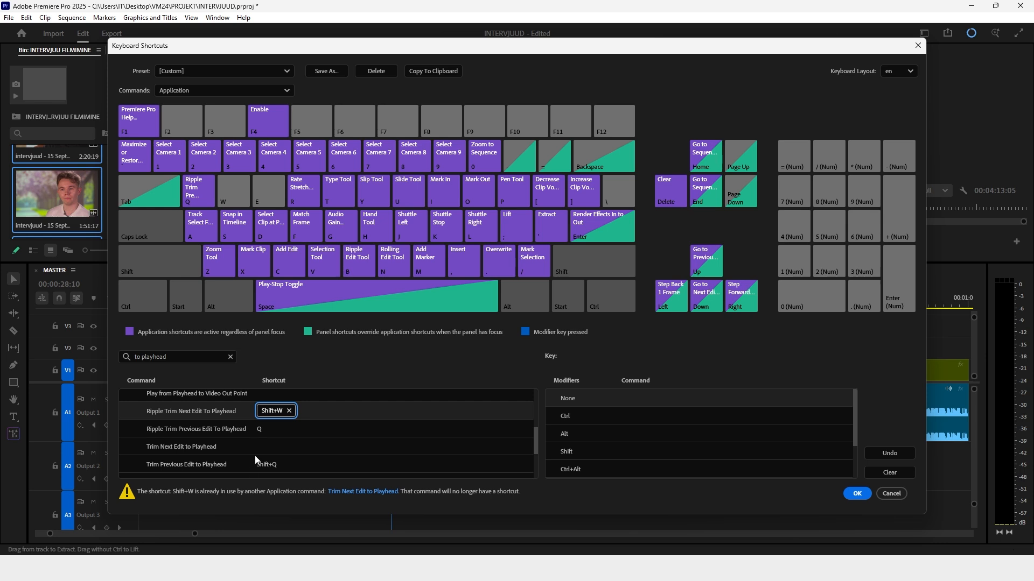
click(264, 448)
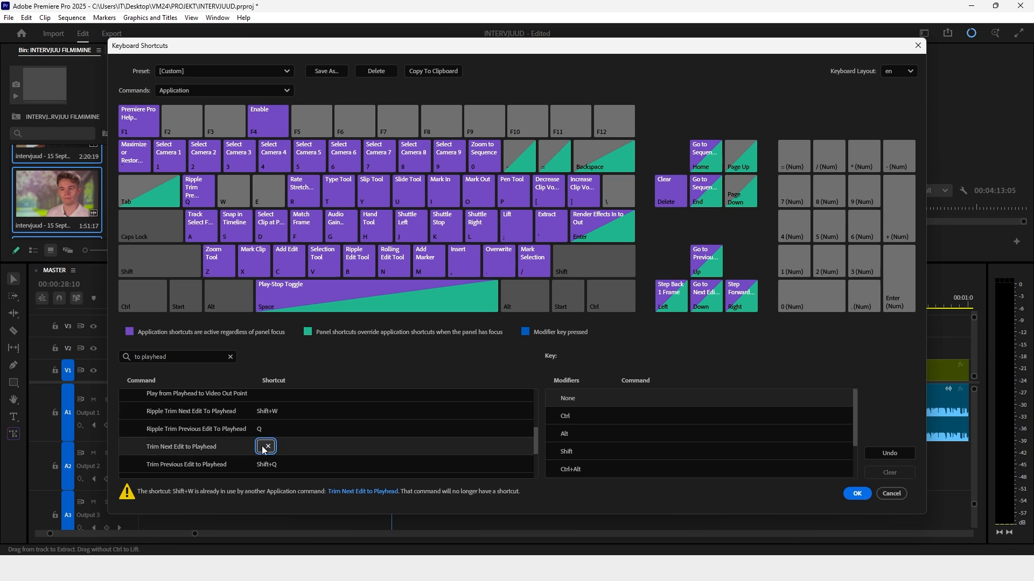
key(w)
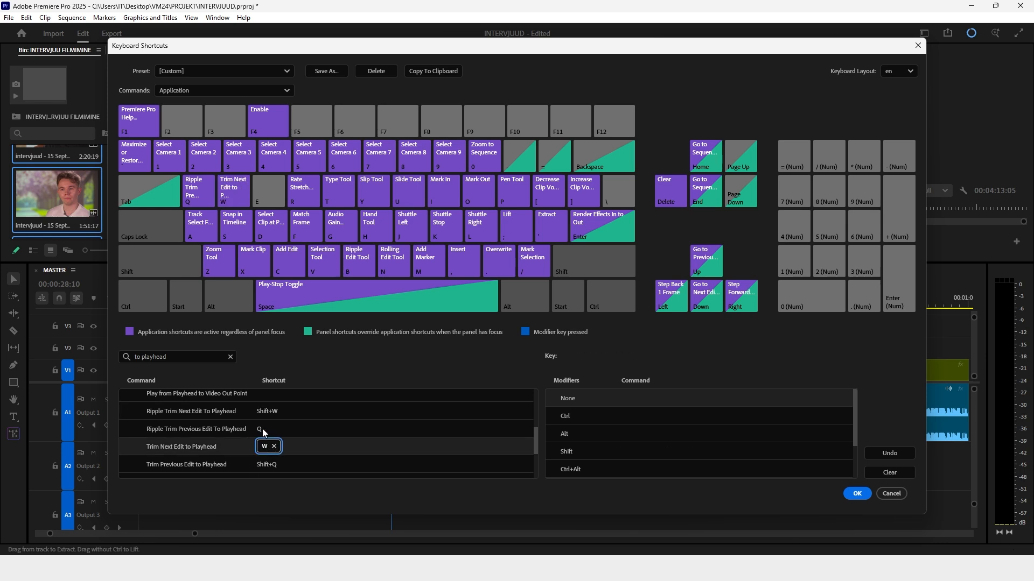
Assign Shift+Q to Ripple Trim Previous Edit To Playhead and Q to Trim Previous Edit to Playhead, and save the shortcuts
click(262, 429)
click(272, 428)
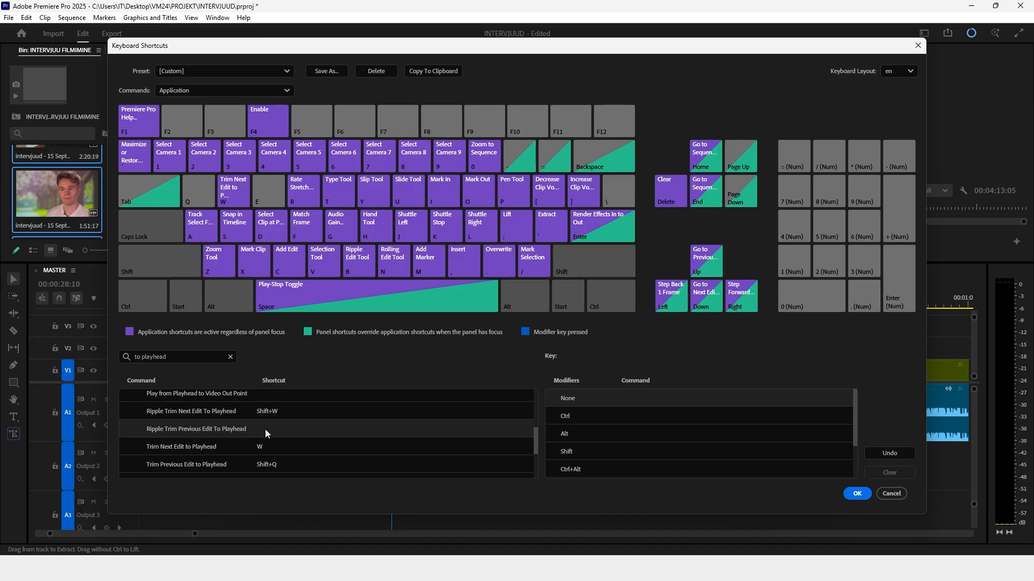
key(shift)
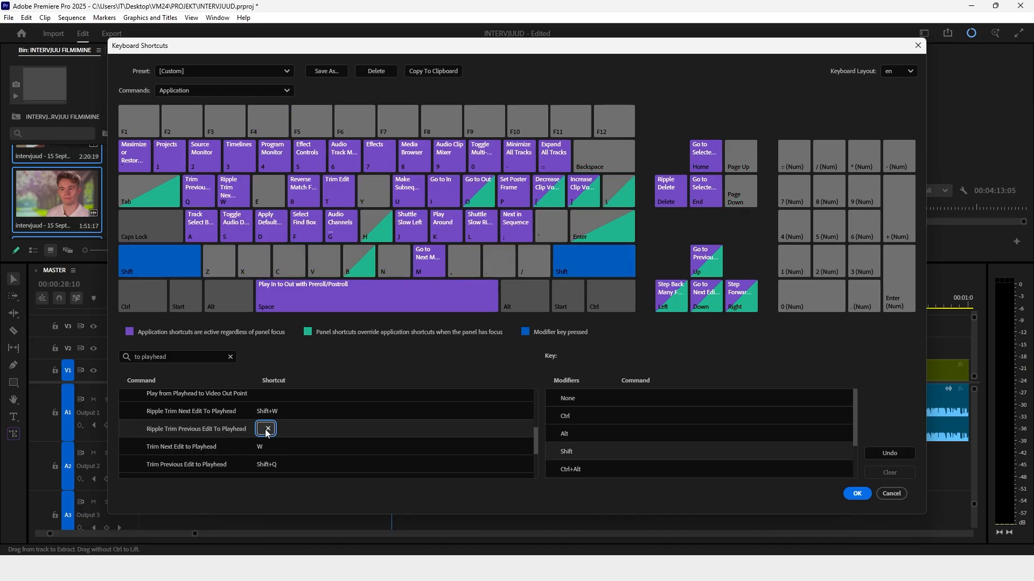
key(shift+q)
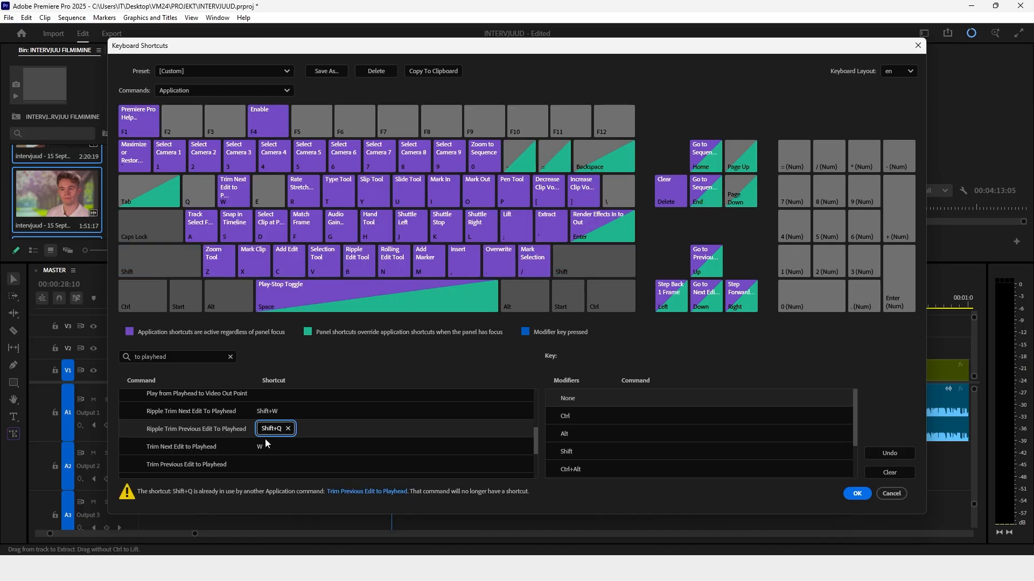
click(260, 462)
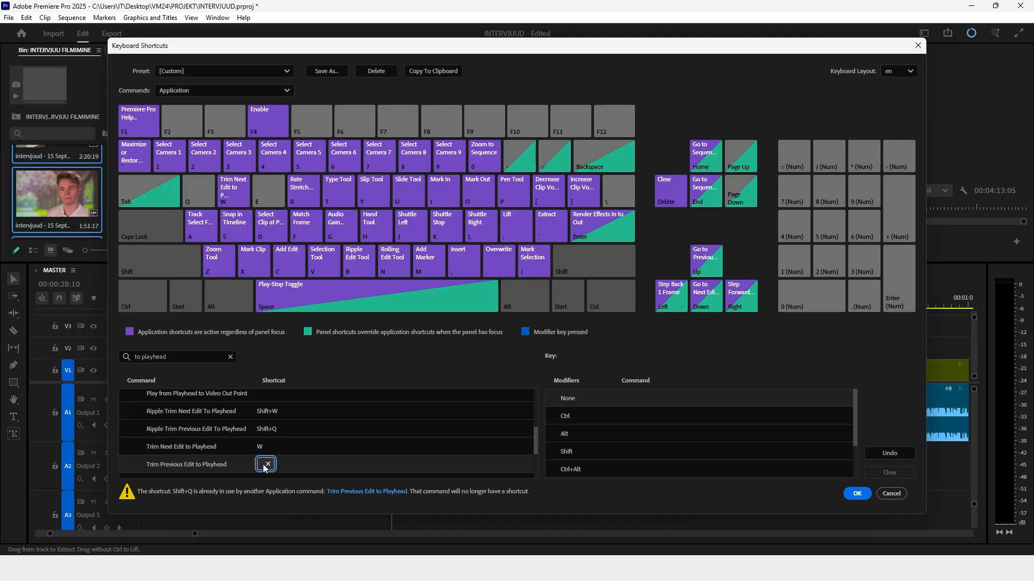
key(q)
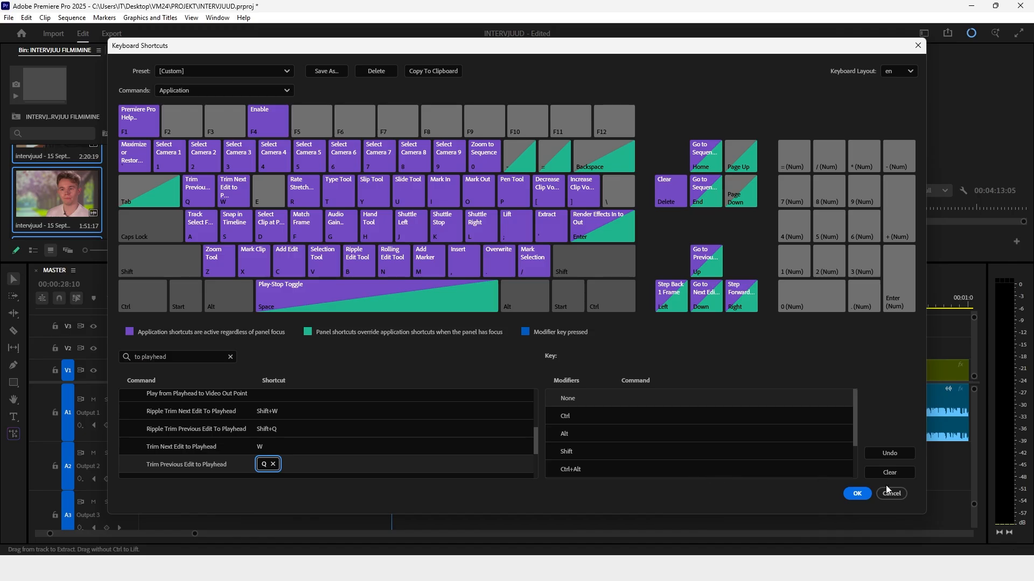
click(860, 492)
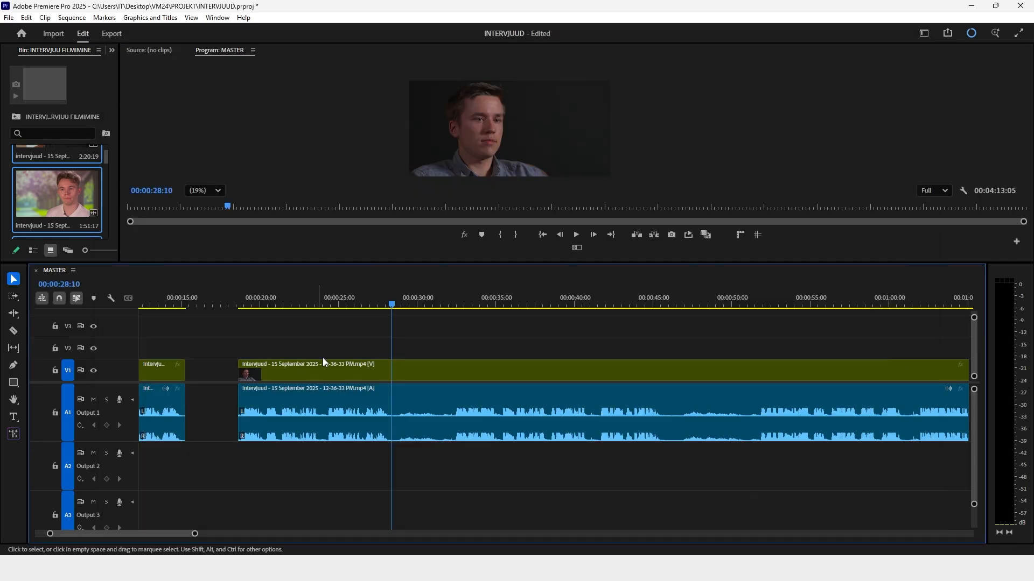
Add an edit at 00:00:28:10 and trim the following clip's start to 00:00:32:06, leaving the gap open
key(q)
key(ctrl+z)
key(ctrl+k)
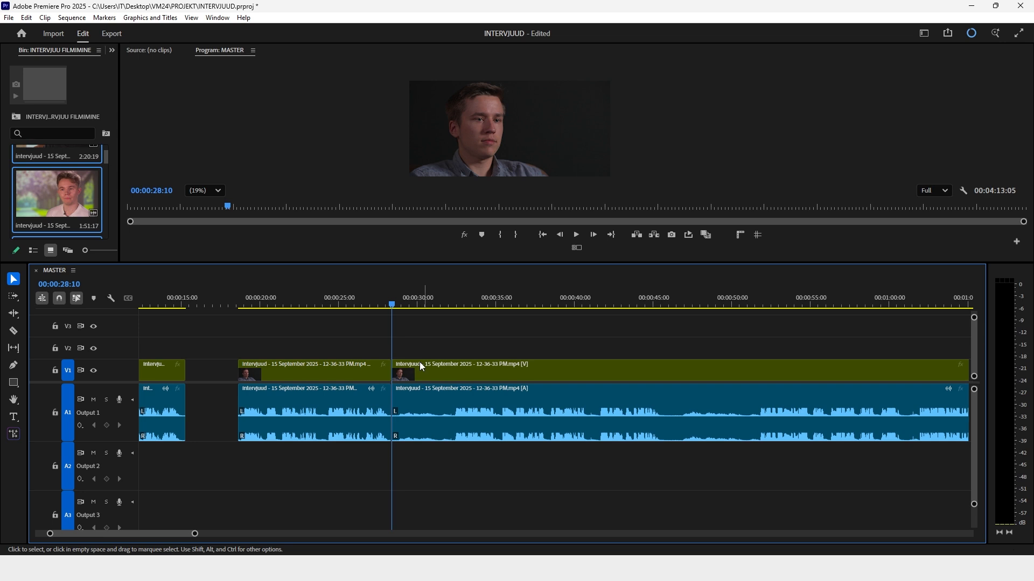
click(448, 305)
drag(450, 305, 454, 304)
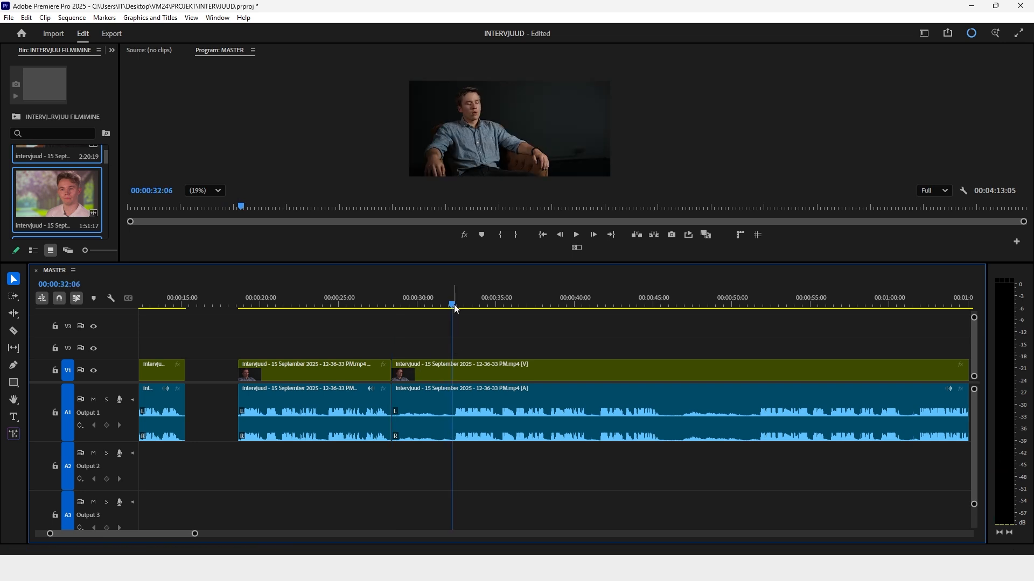
key(ctrl+q)
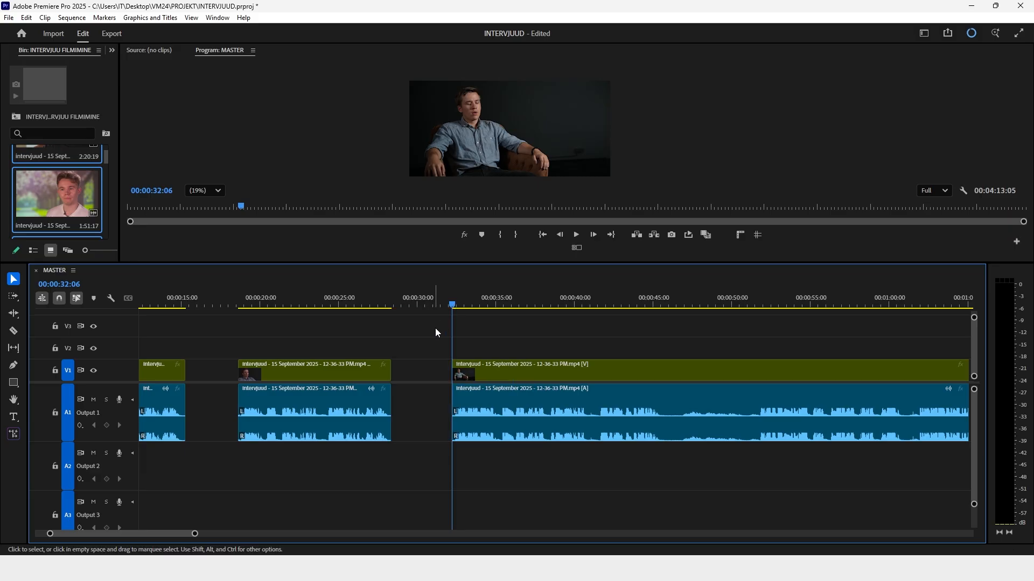
key(ctrl+z)
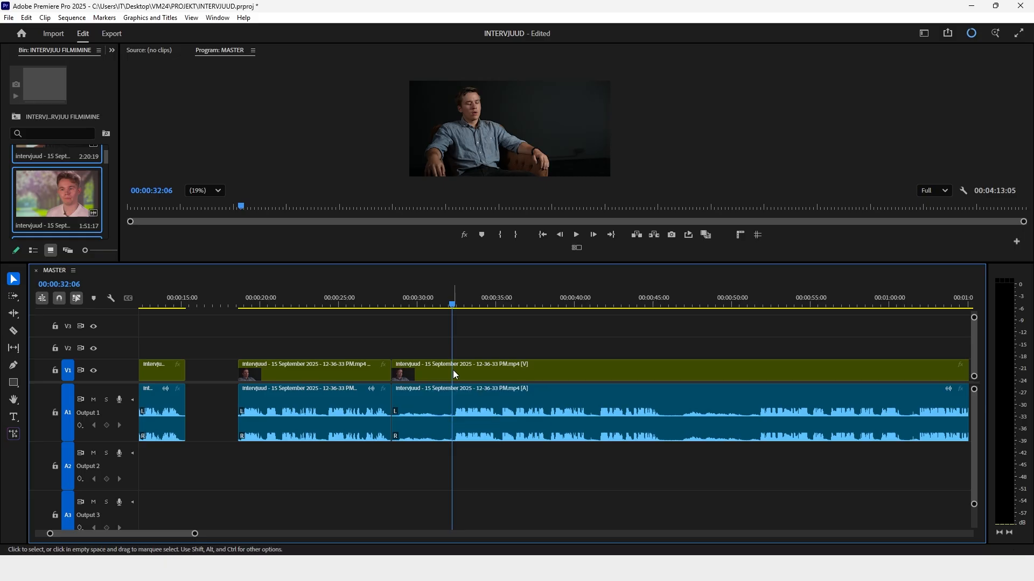
key(ctrl+alt+q)
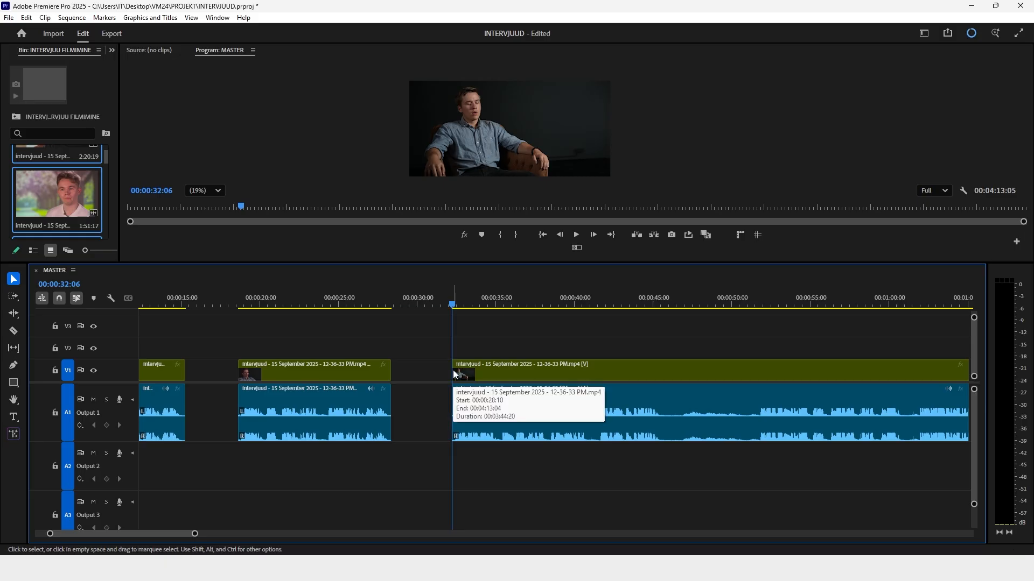
Add an edit where the next silent passage ends and trim the preceding clip's end back to 00:00:45:24 without rippling
scroll(700, 353, down, 3)
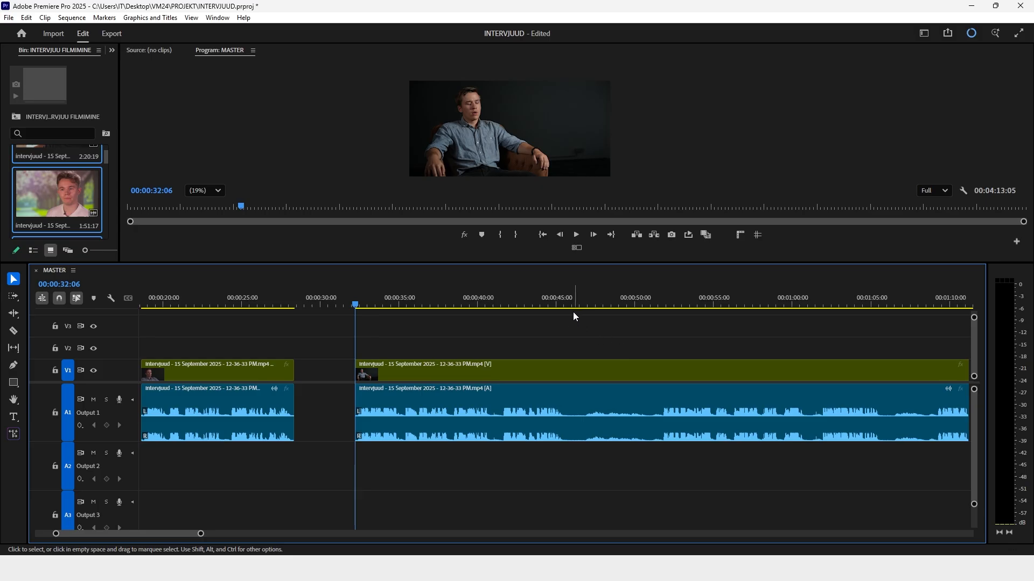
drag(570, 303, 664, 321)
key(ctrl+k)
drag(538, 306, 572, 315)
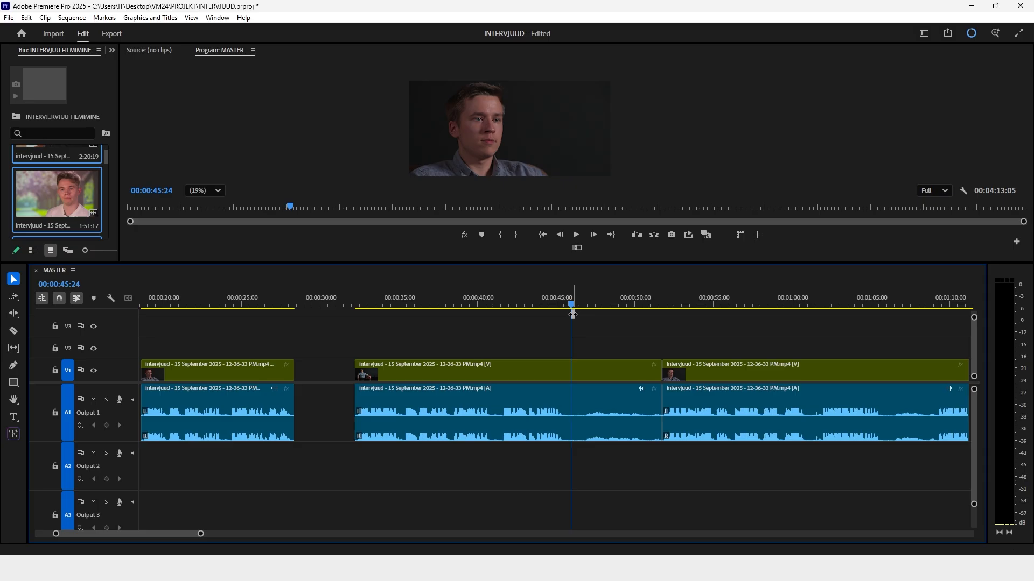
key(ctrl+alt+w)
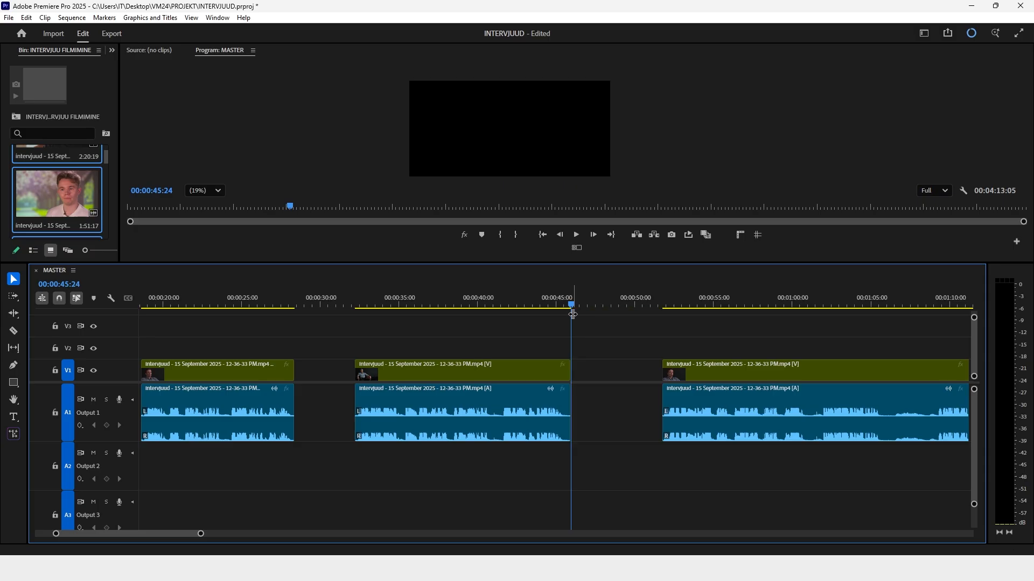
Undo the last two trims and their added edits, back to the uncut clip after the first gap
key(ctrl+z)
key(ctrl+z)
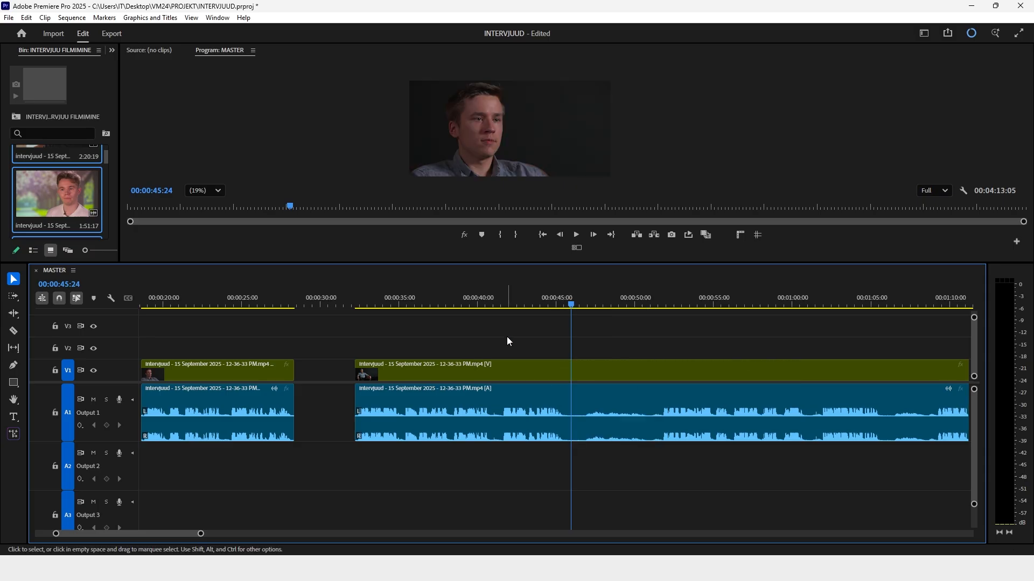
key(ctrl+z)
key(ctrl+z)
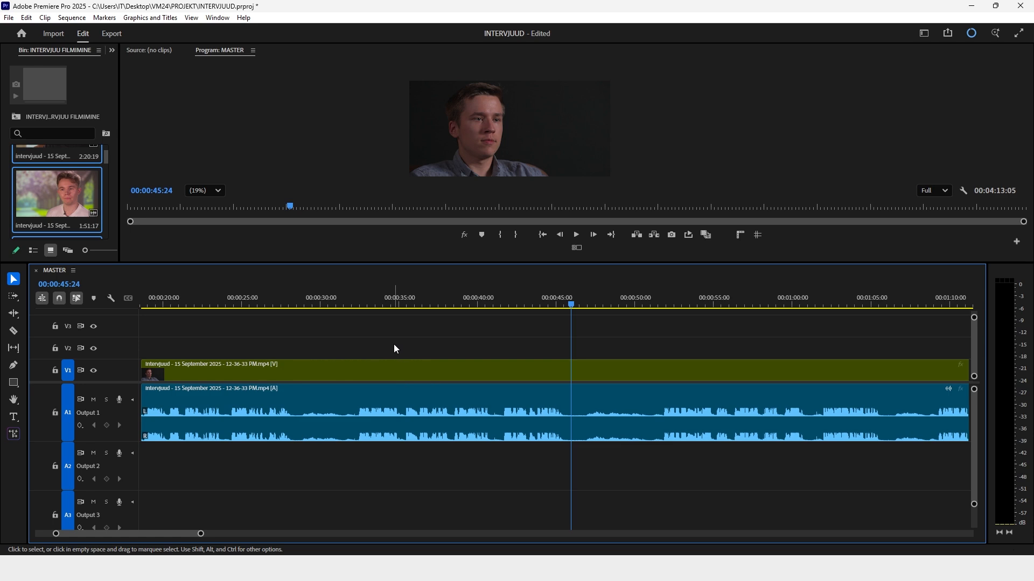
Add an edit at 00:00:28:09 and ripple trim the following clip's start to 00:00:32:07, removing the silence without a gap
scroll(399, 345, up, 3)
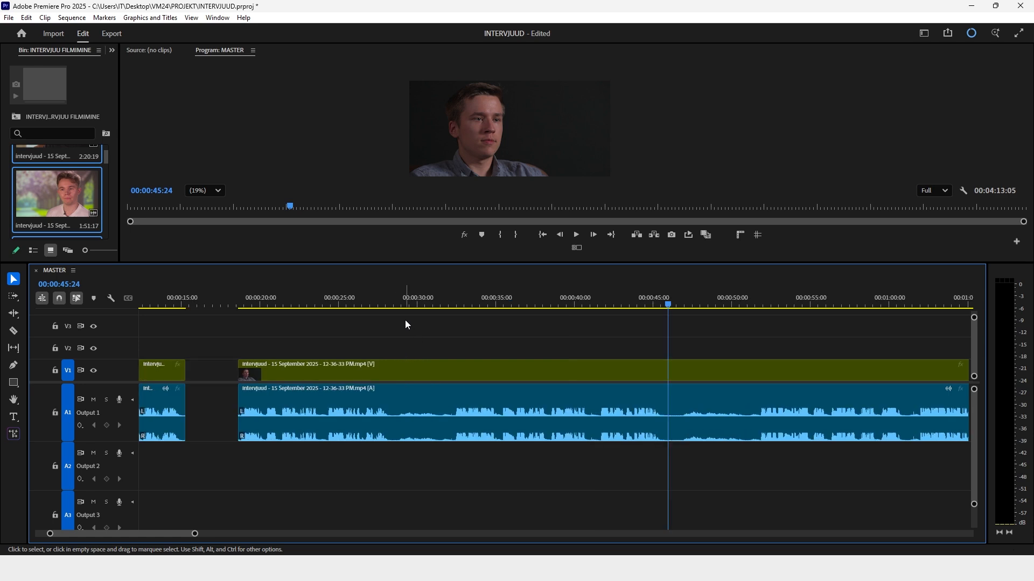
drag(385, 301, 454, 314)
key(ctrl+k)
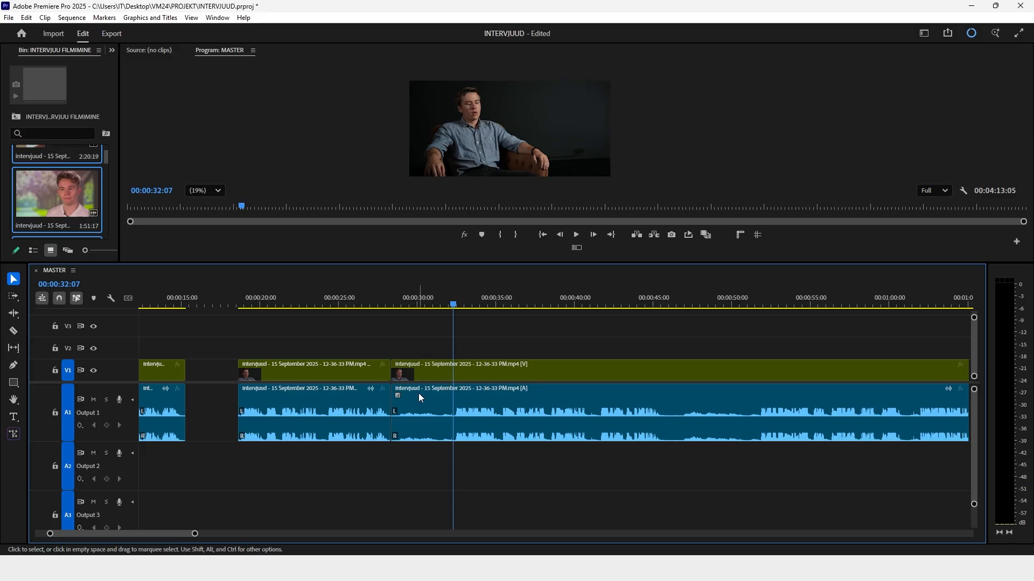
key(Up)
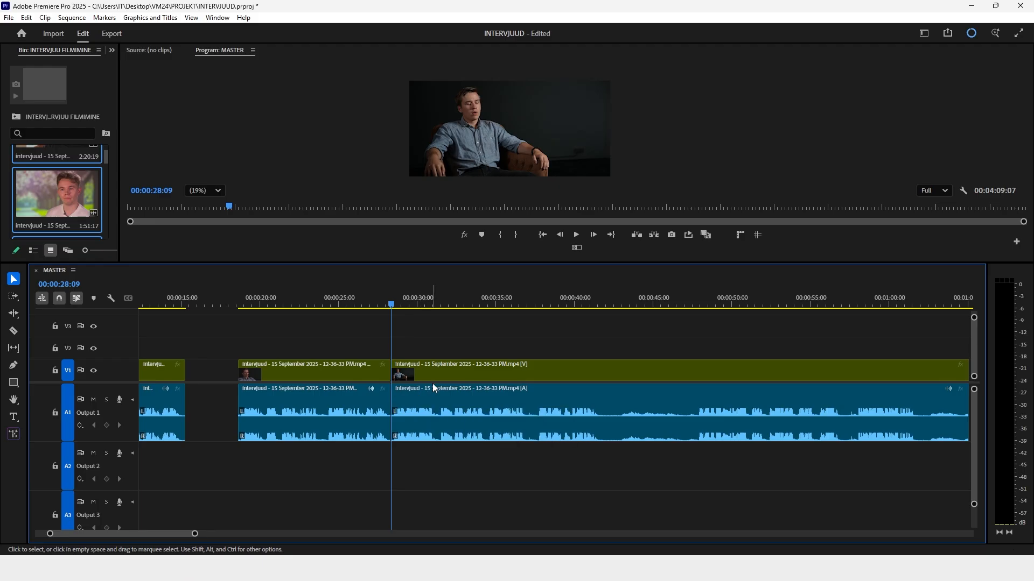
Add an edit at 00:00:41:22 and ripple trim the following clip's start to 00:00:47:20 to remove the silent passage
scroll(584, 350, up, 1)
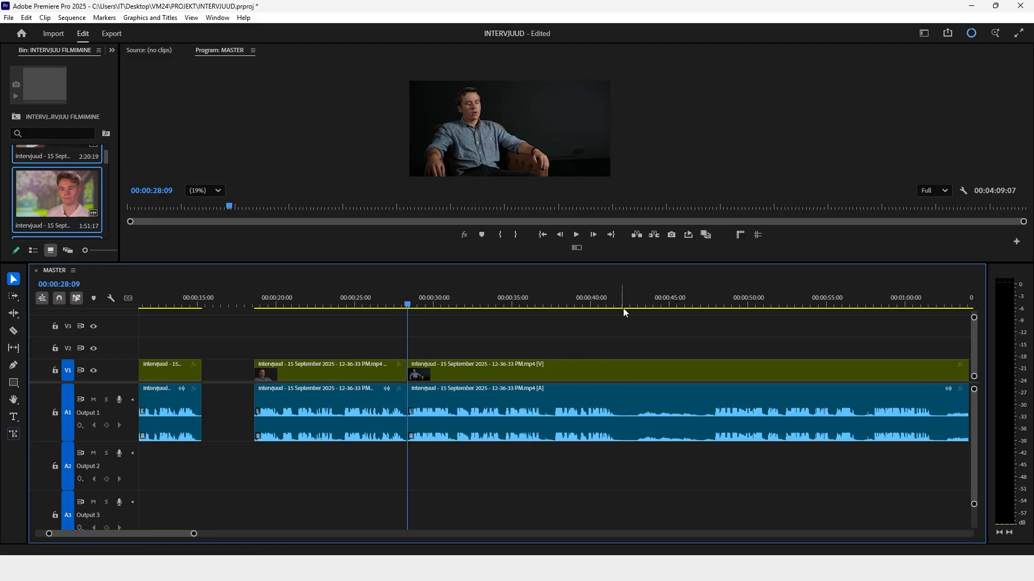
click(623, 308)
key(ctrl+k)
click(711, 309)
click(712, 309)
scroll(657, 337, down, 3)
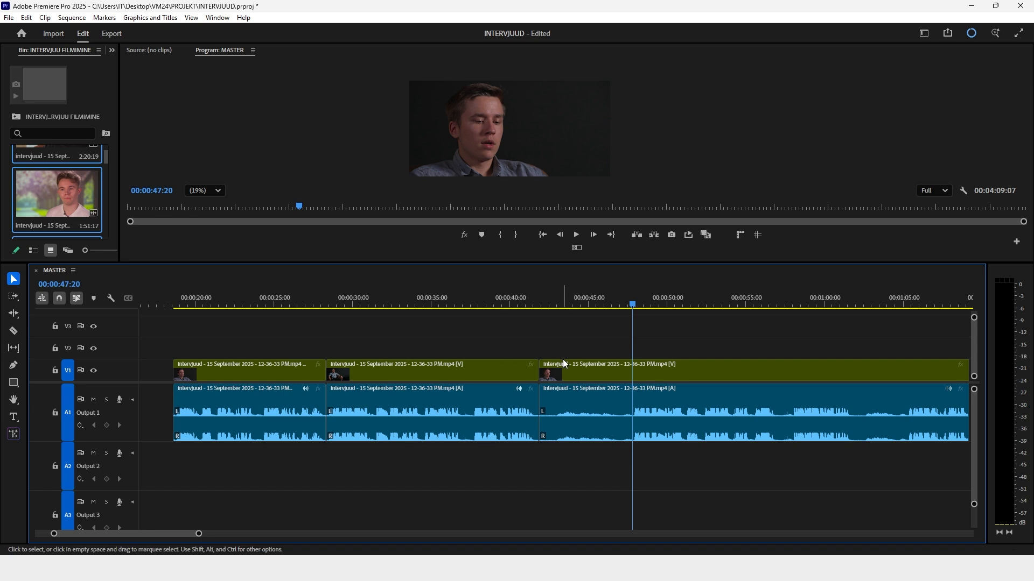
key(q)
Add an edit where the next silence begins, near 00:00:56, and ripple trim the following clip's start to 00:00:59:07
scroll(616, 373, down, 4)
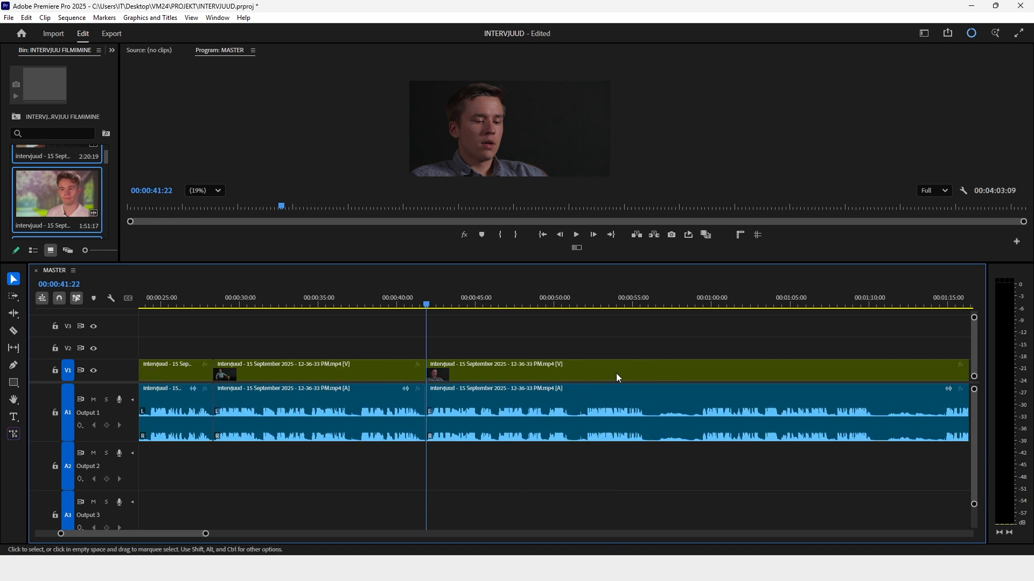
click(651, 302)
key(ctrl+k)
drag(684, 306, 701, 306)
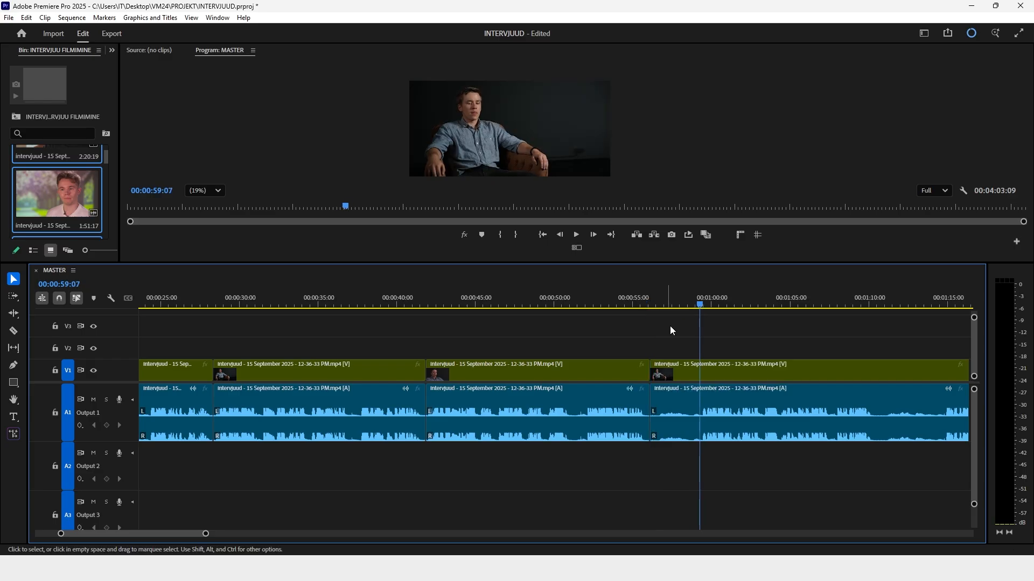
scroll(626, 363, down, 3)
key(q)
Add an edit at 00:01:07:14 and ripple trim the following clip's start to where speech resumes
scroll(627, 362, down, 3)
click(652, 305)
key(ctrl+k)
click(713, 302)
key(q)
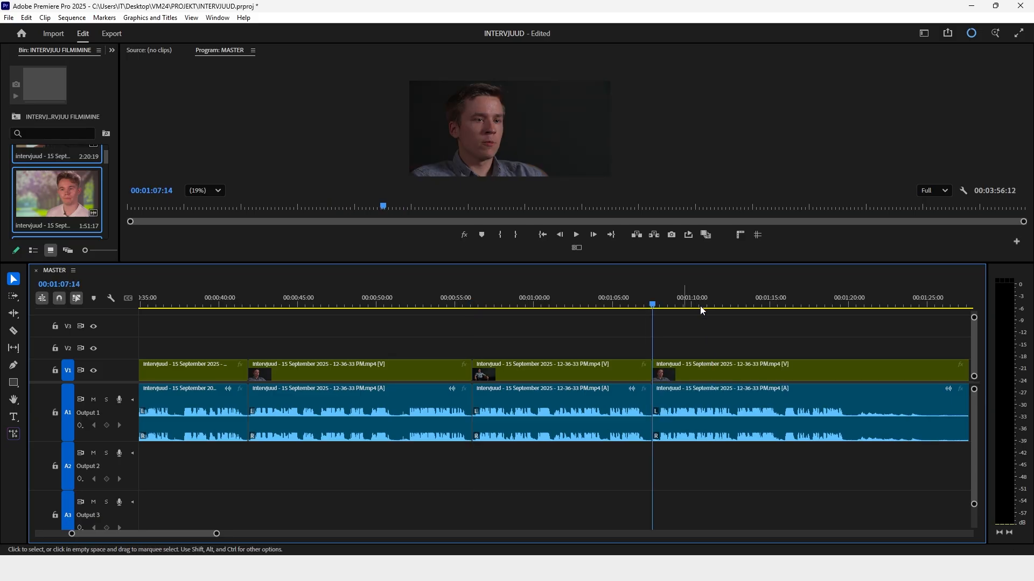
Add an edit near 00:01:20 where speech stops and ripple trim away the long silent passage after it
scroll(673, 358, down, 6)
click(641, 303)
key(ctrl+k)
click(824, 305)
key(q)
Place the playhead at 00:01:33:20, where the next silent passage begins
scroll(696, 362, down, 3)
scroll(692, 352, down, 3)
click(679, 303)
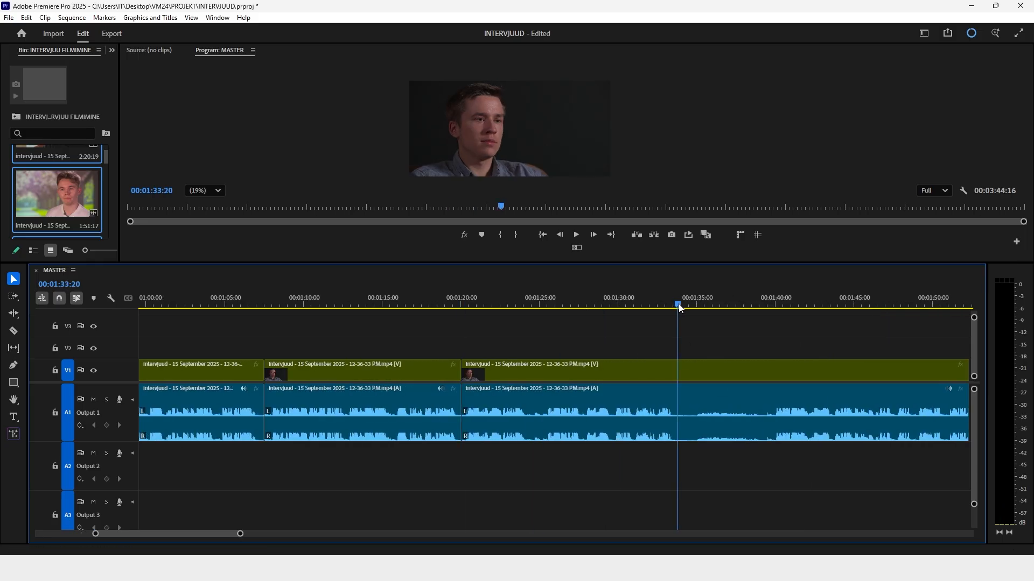
Cut the interview clip at 00:01:33:20 and ripple-trim the quiet pause up to about 00:01:40
key(ctrl+k)
scroll(673, 303, down, 3)
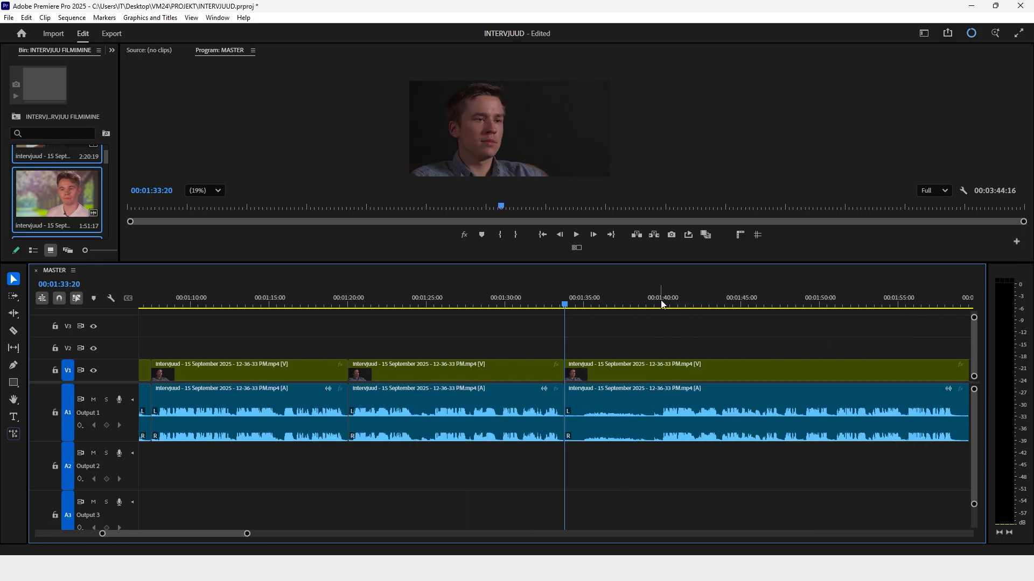
click(661, 302)
key(q)
scroll(657, 320, down, 3)
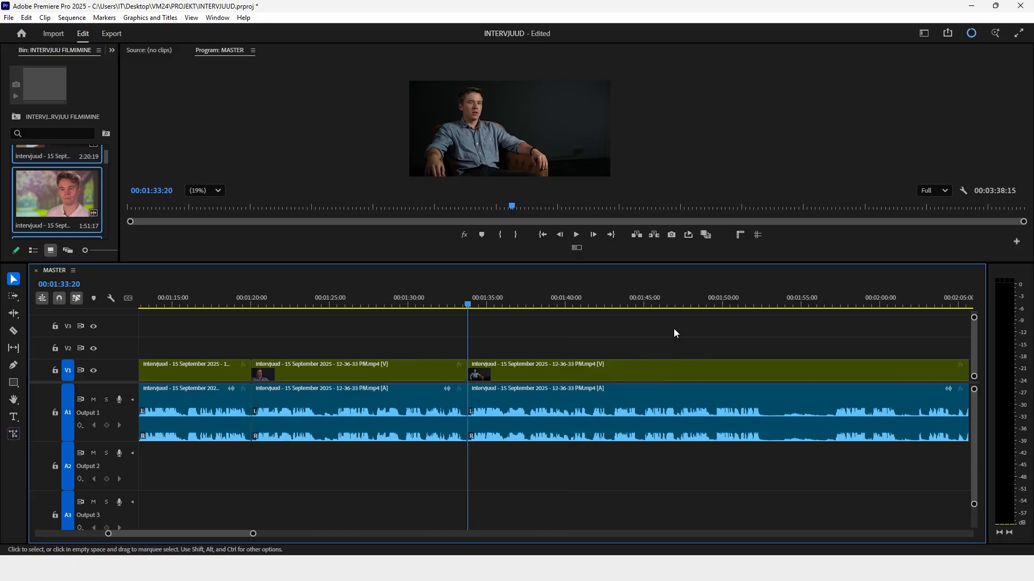
Cut the interview clip at 00:01:52:17 and ripple-trim the quiet pause up to about 00:01:57
click(765, 305)
key(ctrl+k)
click(841, 305)
click(835, 304)
key(q)
scroll(791, 340, down, 5)
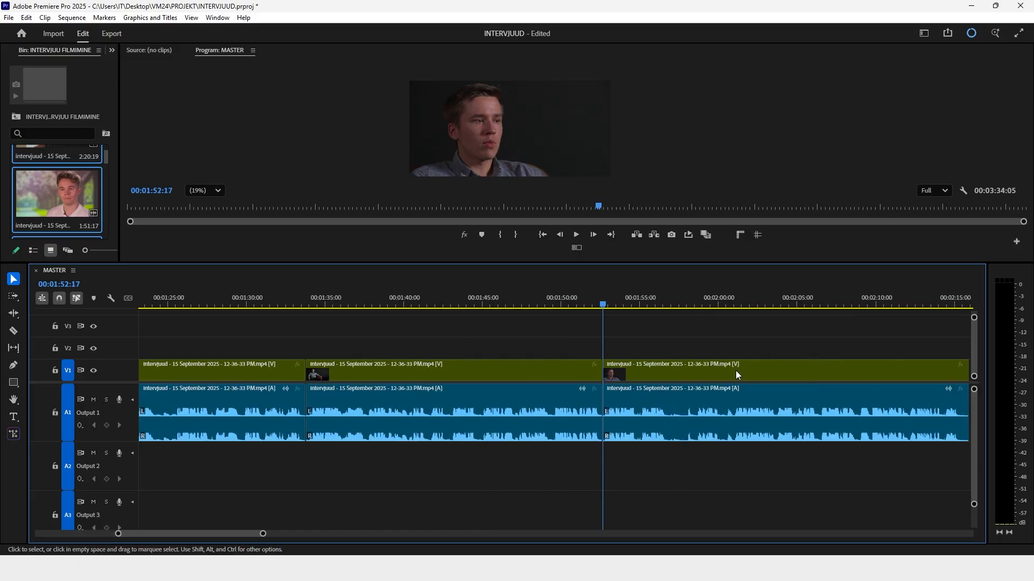
Cut the interview clip at 00:02:15:17 and ripple-trim the quiet pause up to about 00:02:25
click(628, 303)
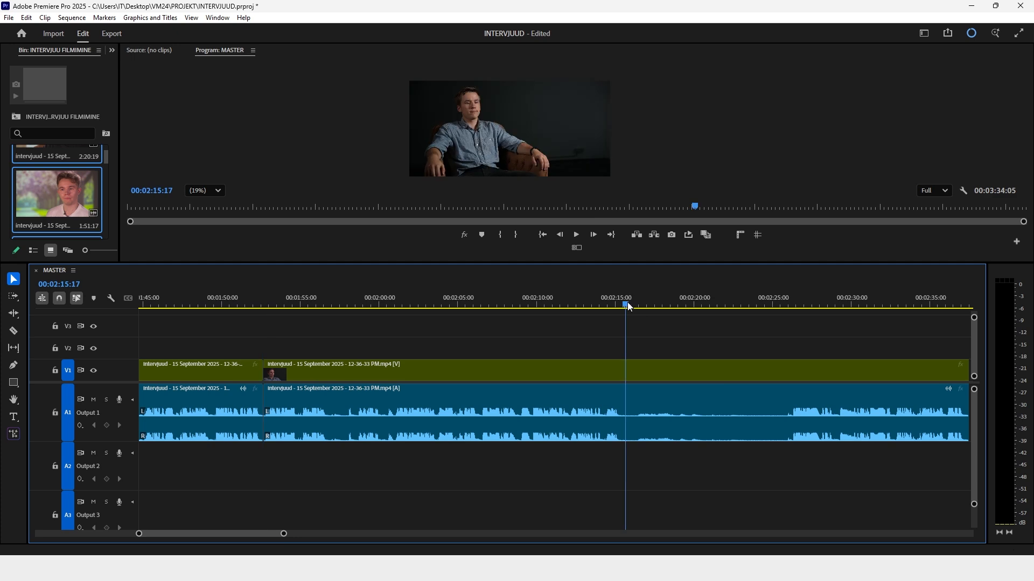
key(ctrl+k)
drag(757, 302, 784, 308)
key(q)
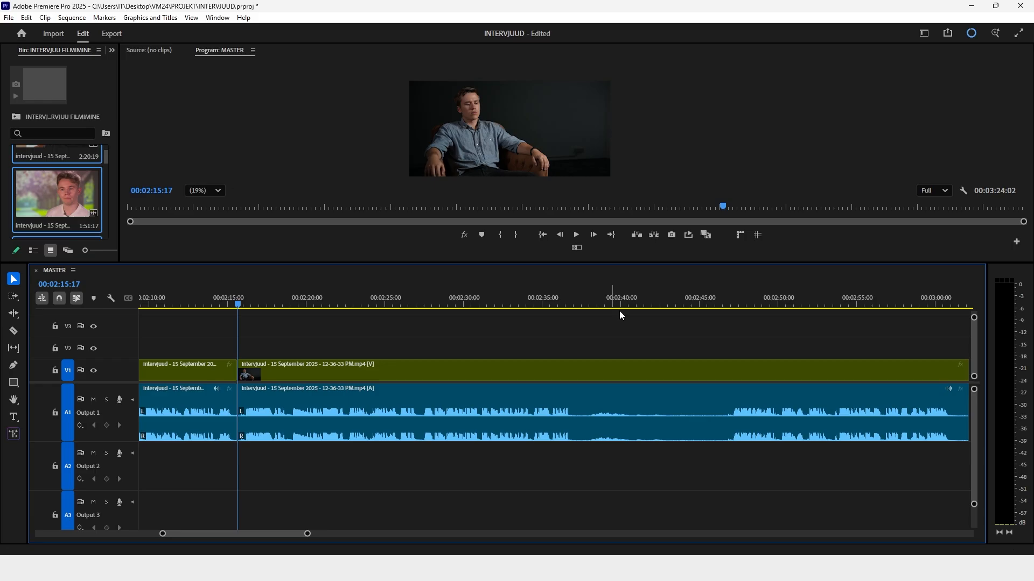
Cut the interview clip at 00:02:37:03 and ripple-trim the quiet pause up to about 00:02:47
click(573, 303)
key(ctrl+k)
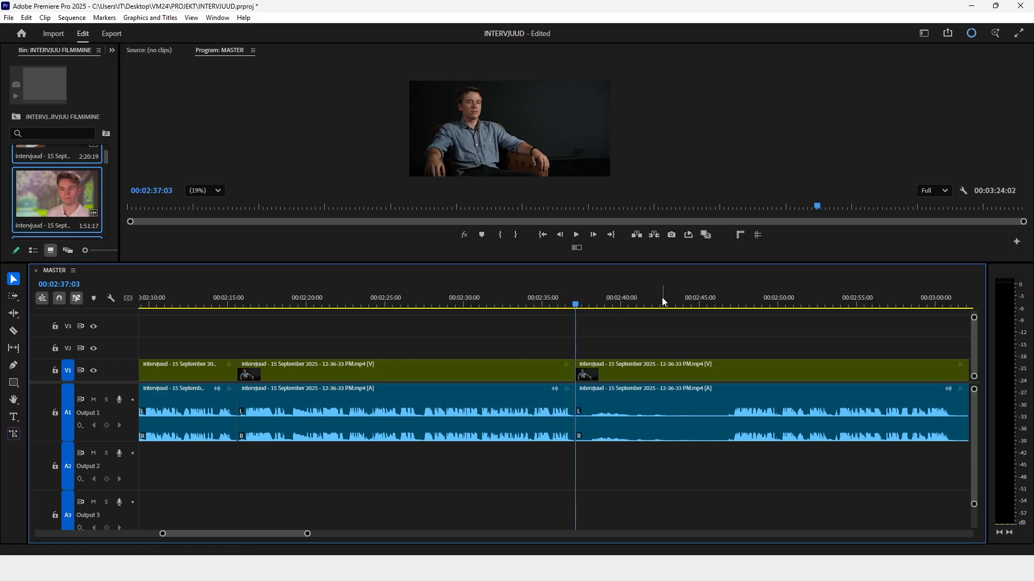
drag(710, 303, 731, 306)
key(q)
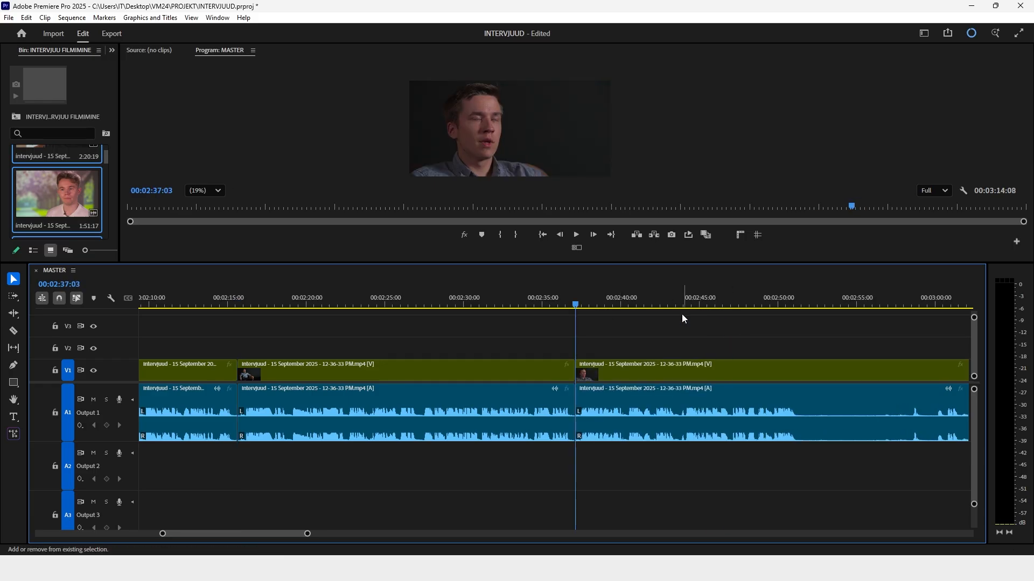
Ripple-trim the end of the last clip at 00:02:51:12 to remove the trailing quiet section
drag(558, 304, 590, 309)
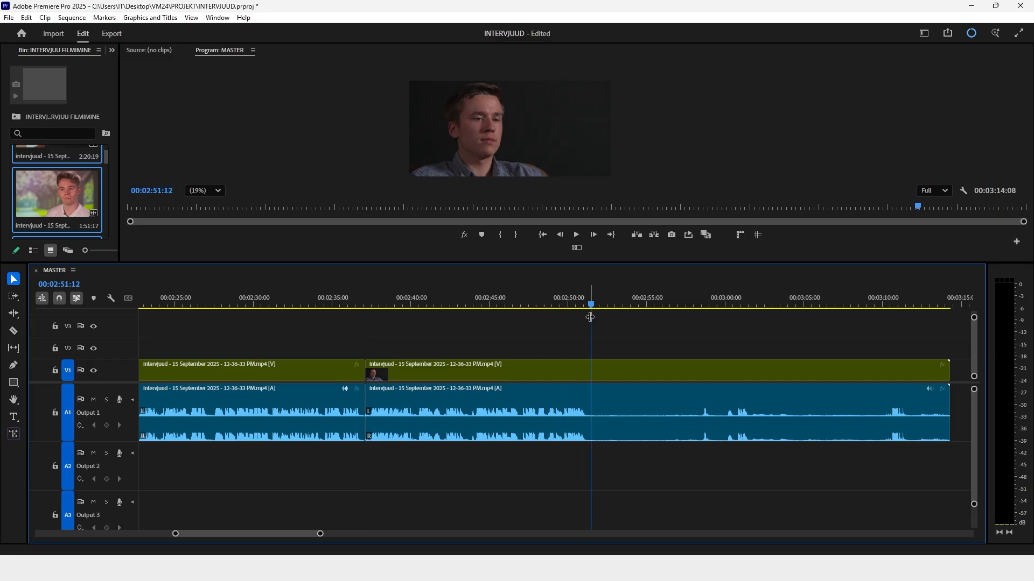
key(w)
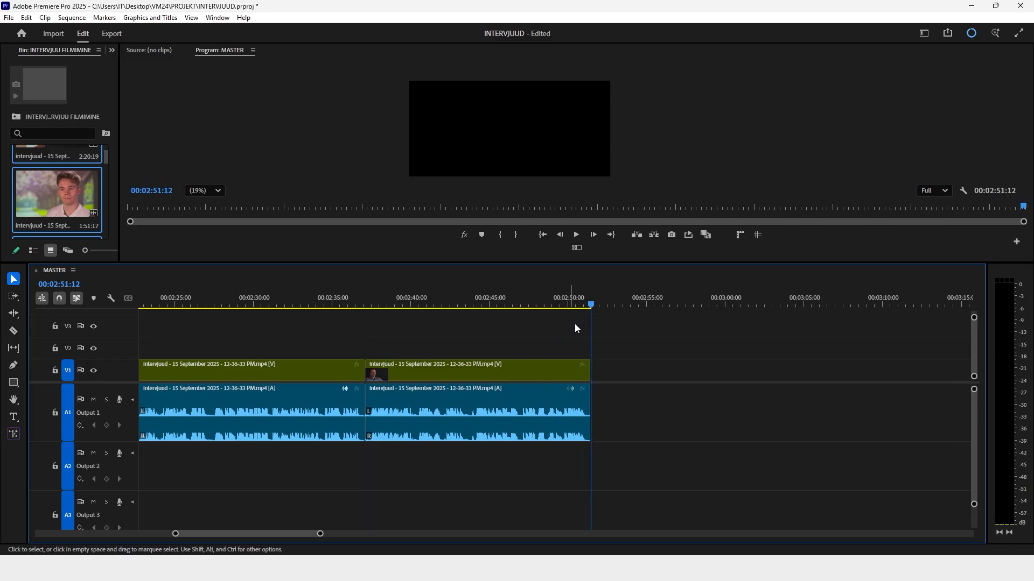
key(minus)
key(minus)
key(minus)
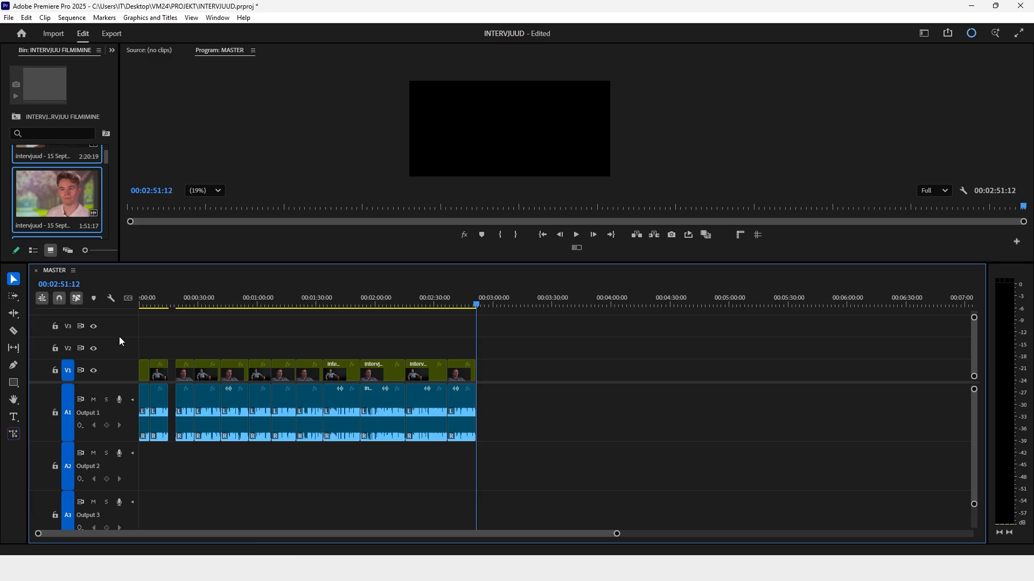
Delete the empty gap after the second clip, at about 00:00:16, and undo the deletion
click(175, 298)
key(equal)
key(equal)
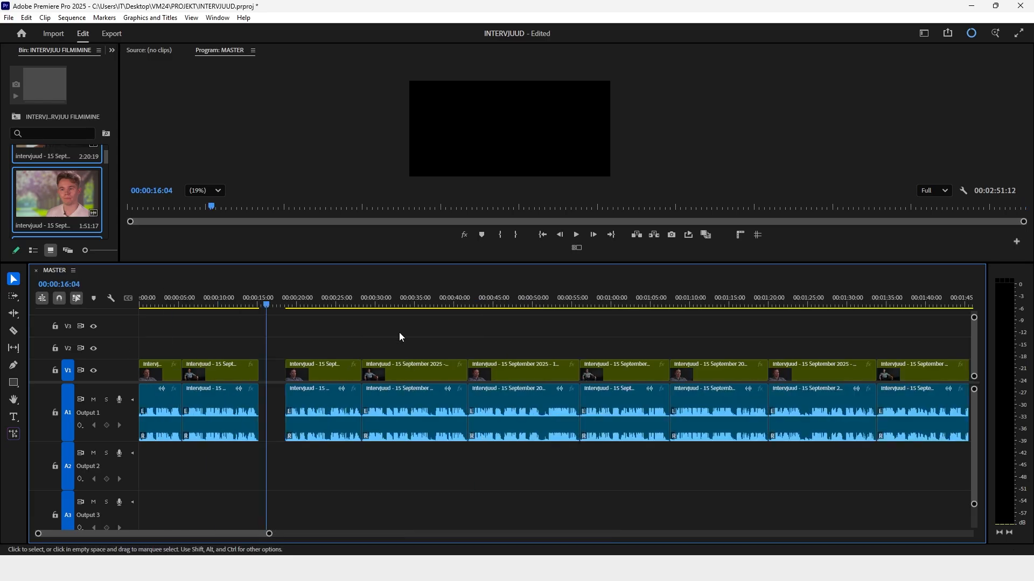
key(minus)
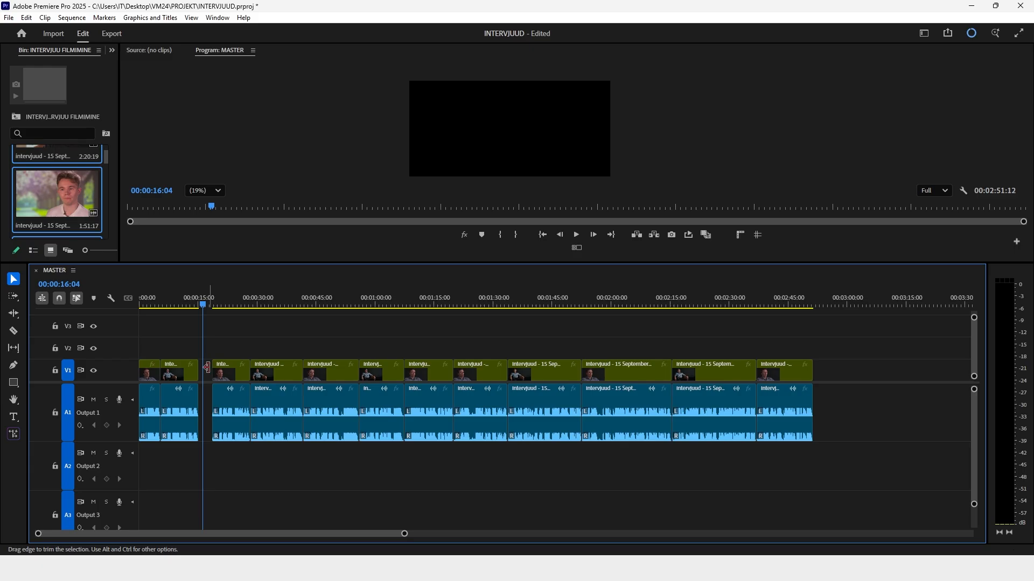
key(equal)
key(equal)
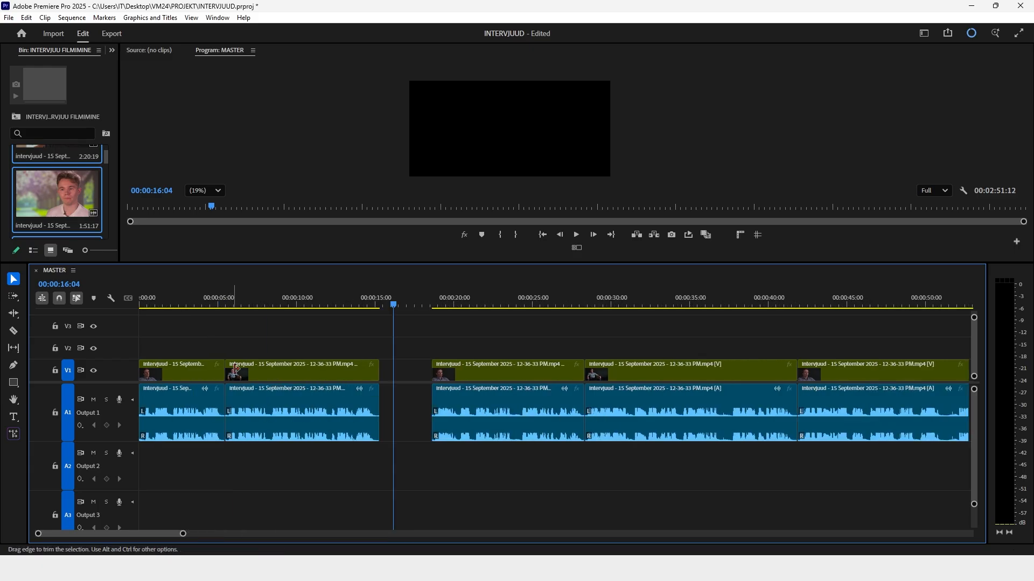
click(405, 369)
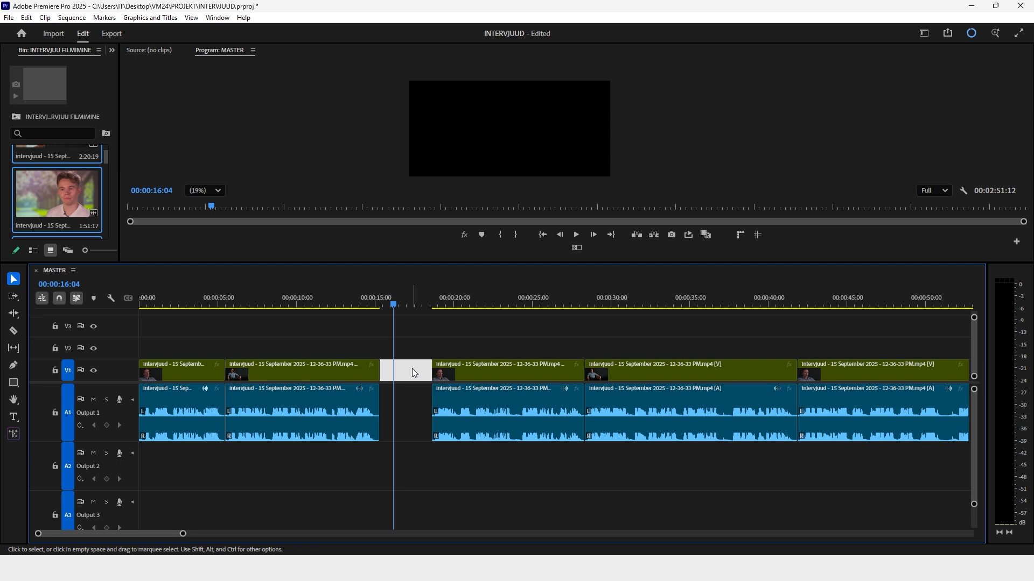
key(Delete)
key(ctrl+z)
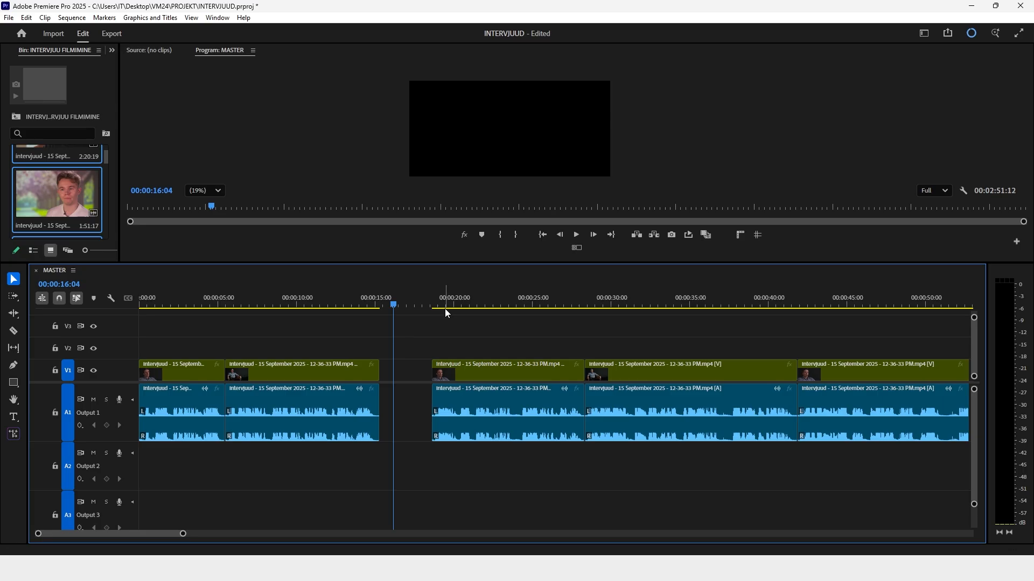
Open the keyboard shortcut settings and search the commands for "towards" and "selection"
key(ctrl+alt+k)
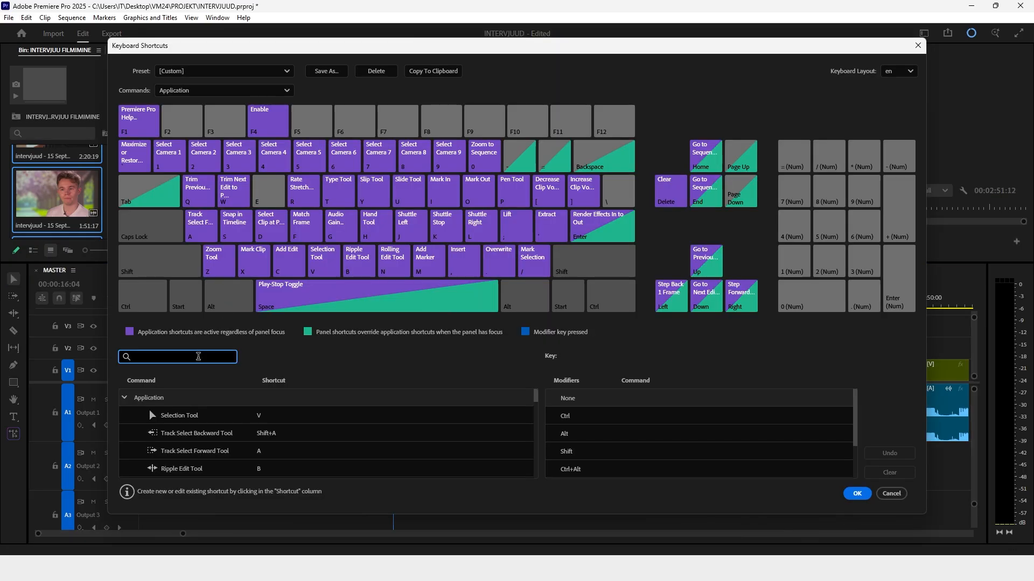
text(t)
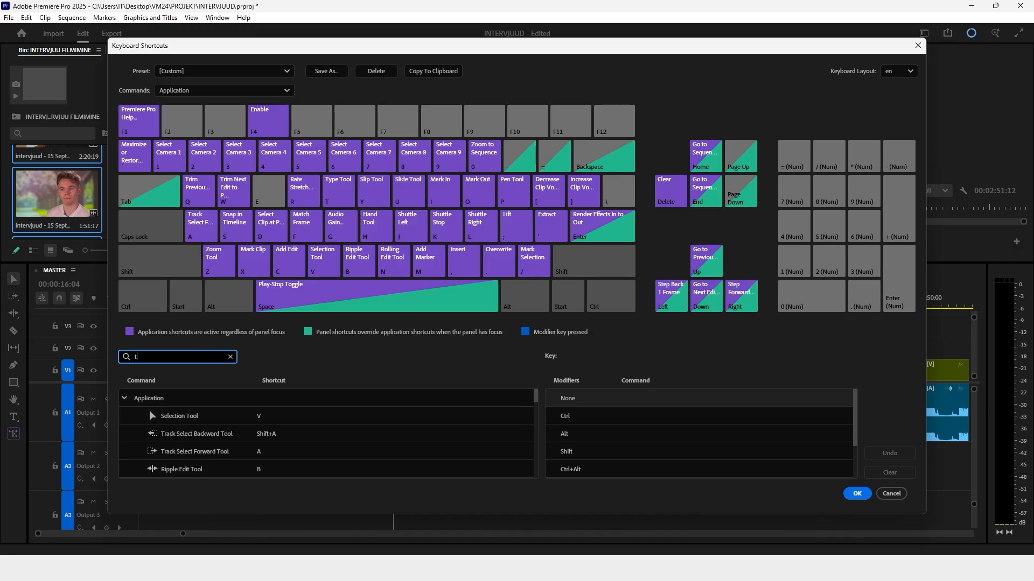
text(owards)
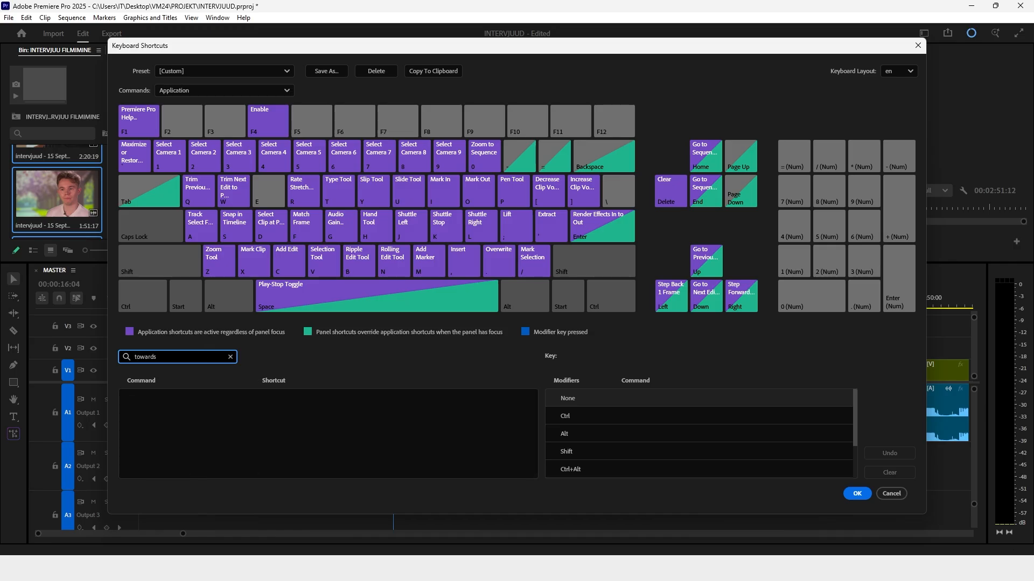
key(BackSpace)
key(BackSpace)
key(BackSpace)
key(BackSpace)
key(BackSpace)
key(BackSpace)
text(sele)
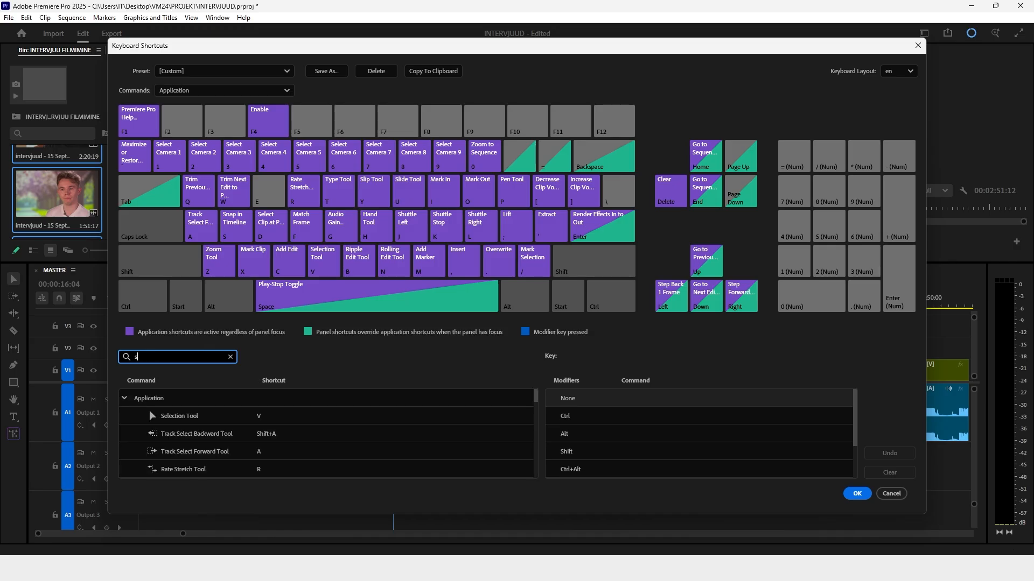
text(ction)
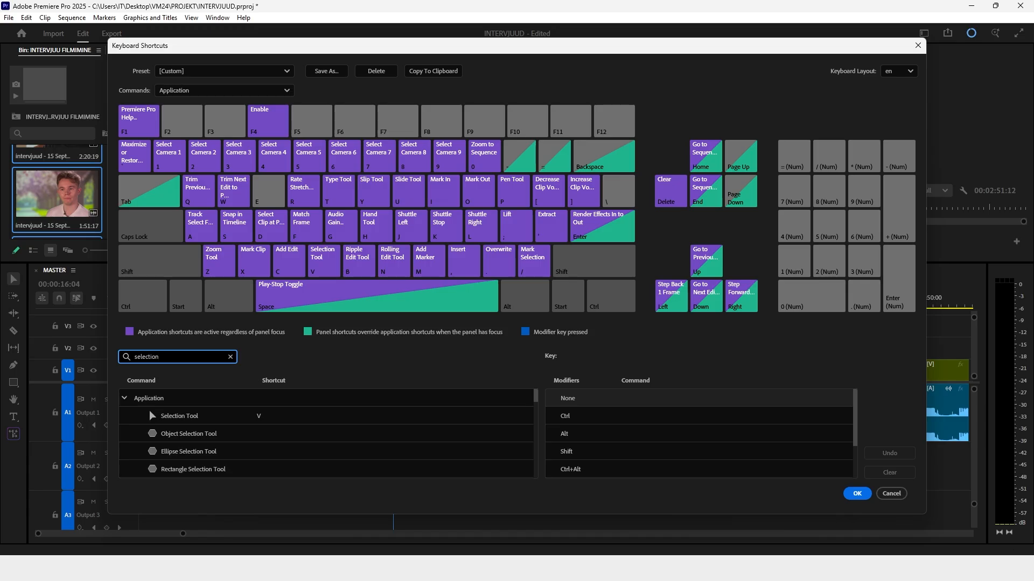
scroll(219, 401, down, 5)
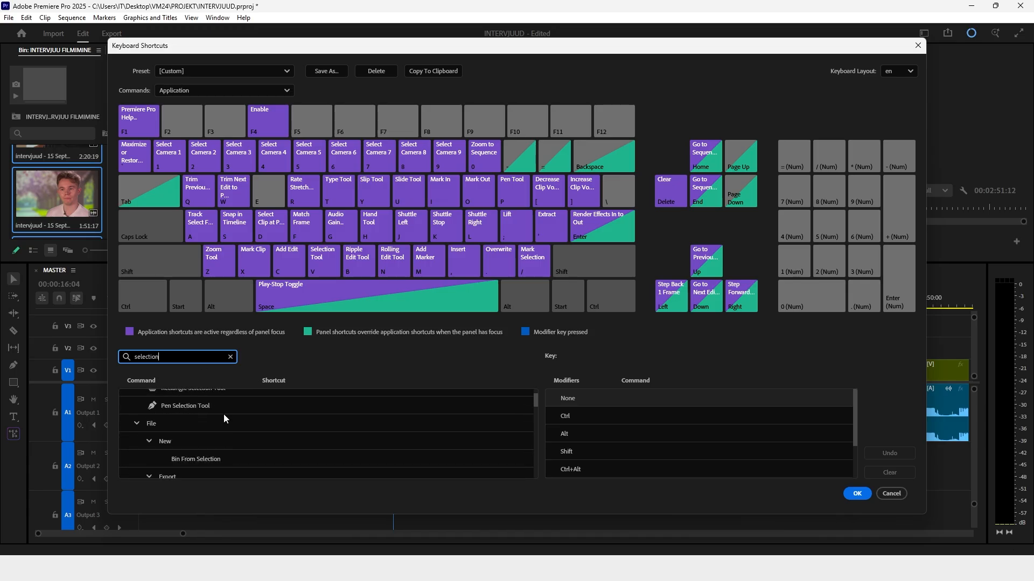
scroll(224, 420, down, 3)
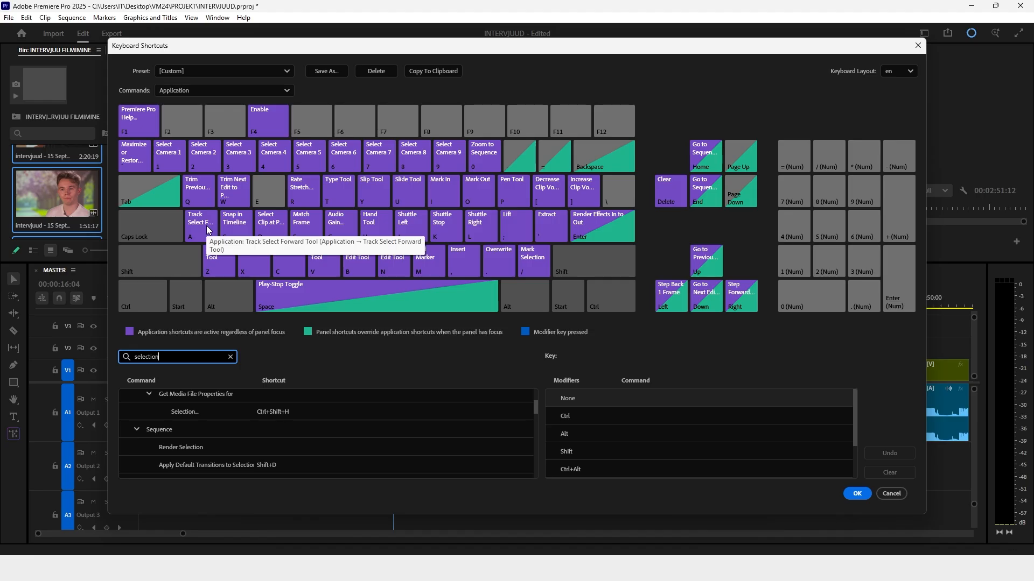
Search the commands for "forwar" to look up the Track Select Forward Tool's shortcut, and close the shortcut settings
double_click(175, 350)
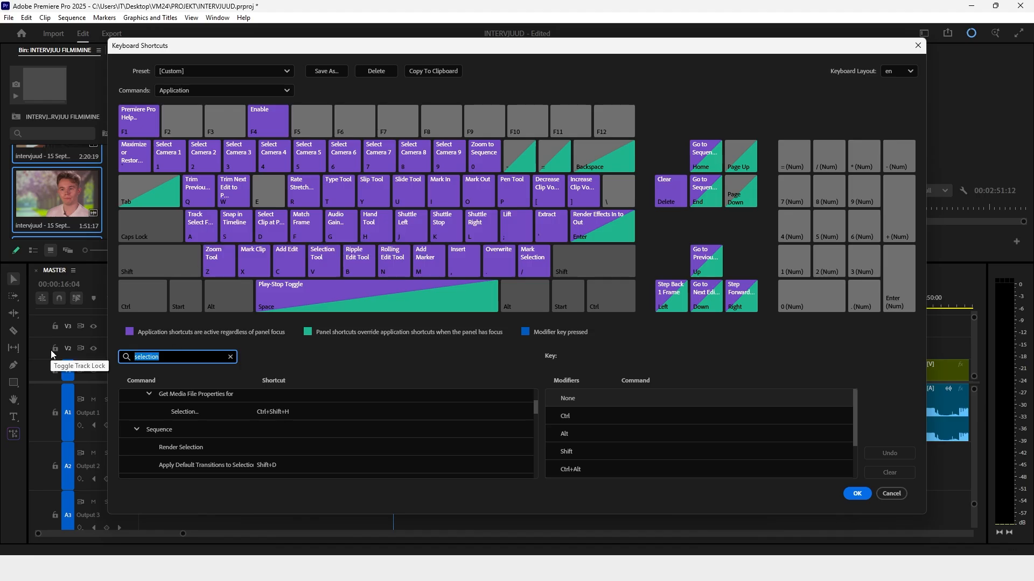
text(forwar)
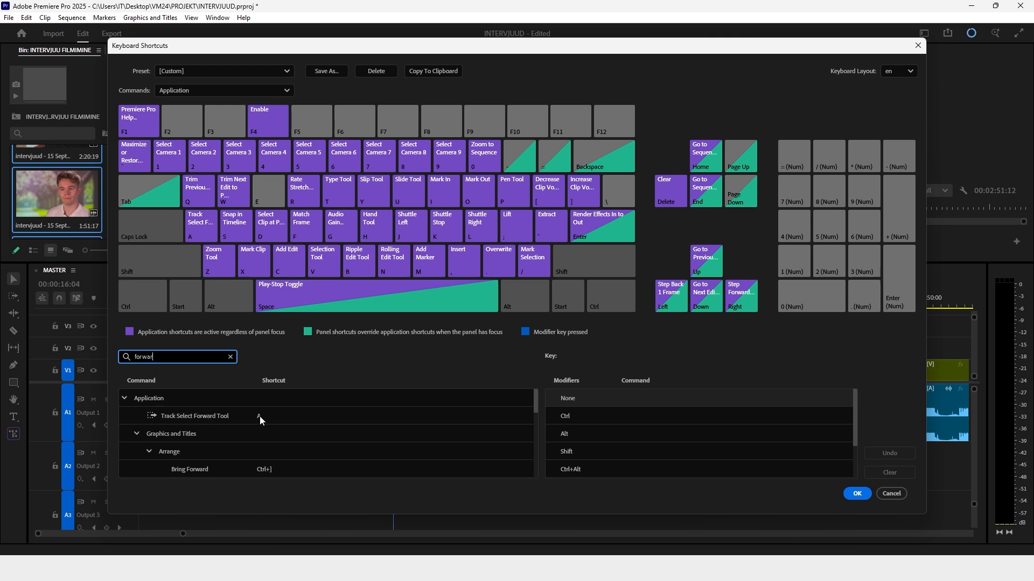
click(851, 493)
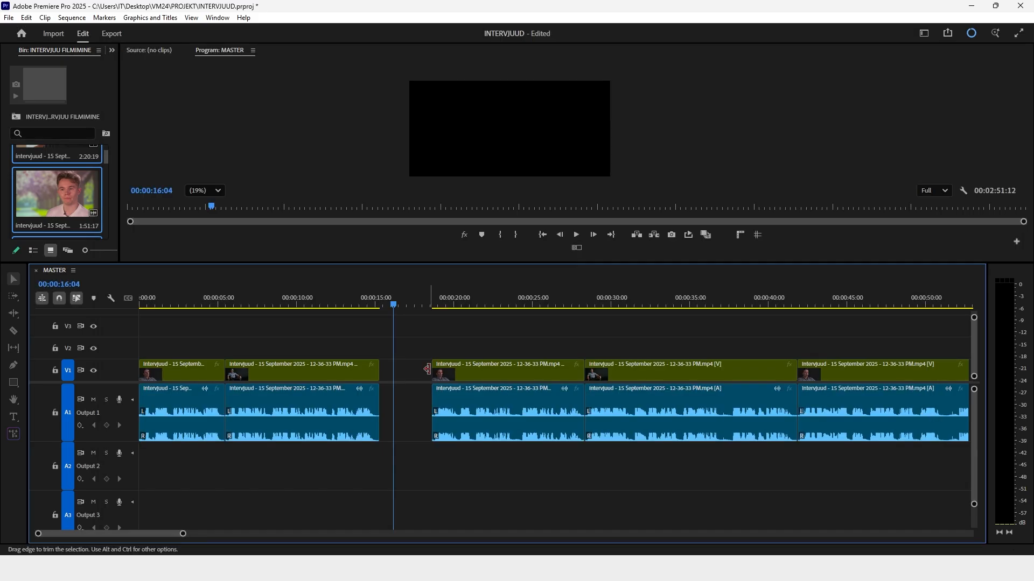
With the Track Select Forward Tool, move all clips from the third onward to start at about 00:00:41
click(436, 301)
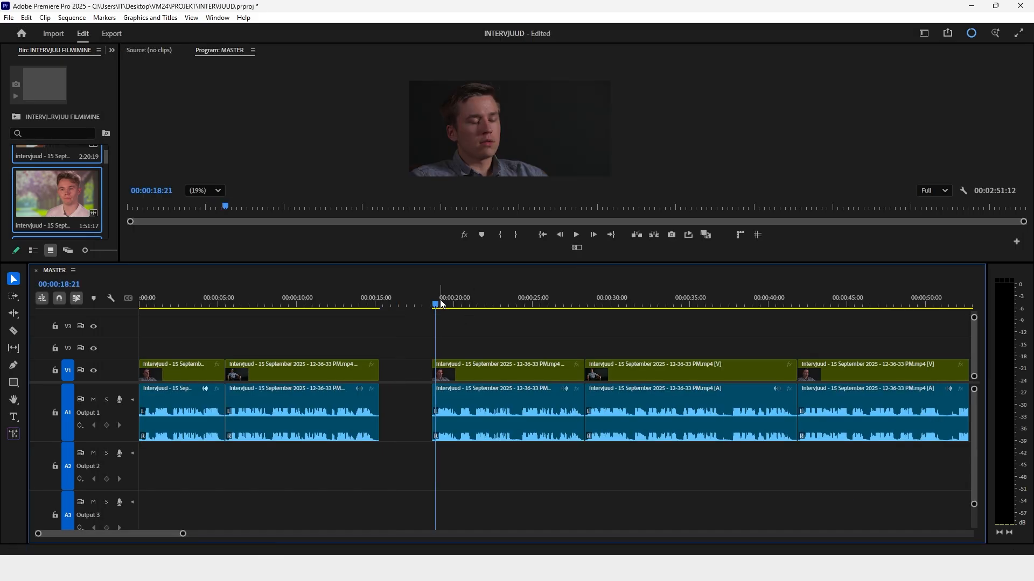
key(a)
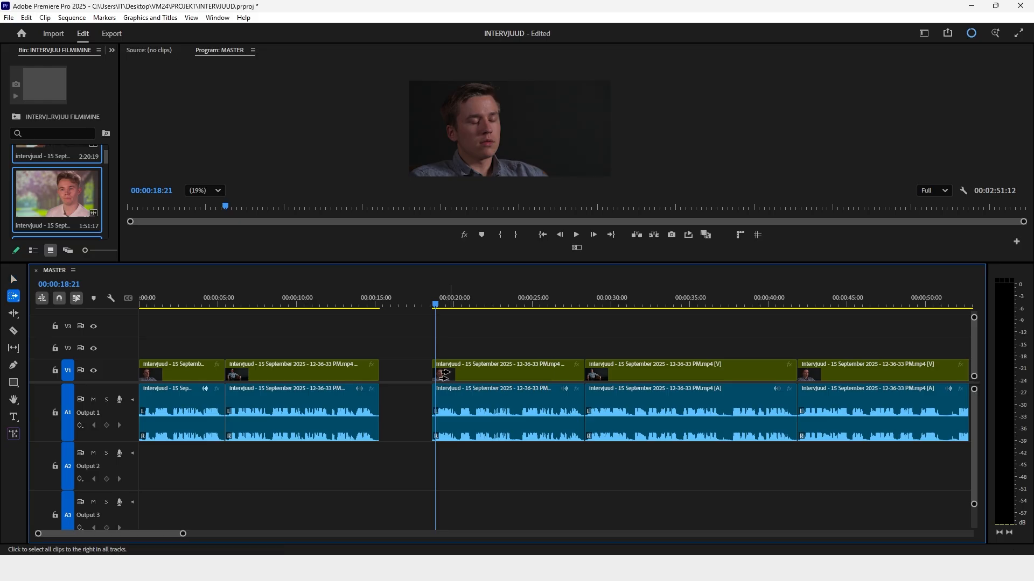
drag(427, 374, 777, 391)
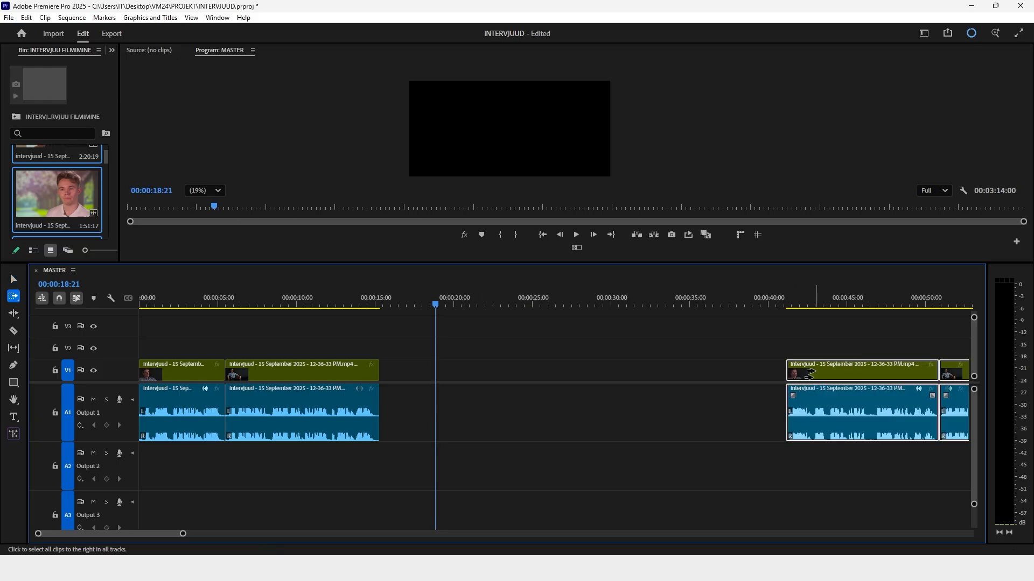
scroll(813, 377, down, 3)
scroll(691, 393, down, 3)
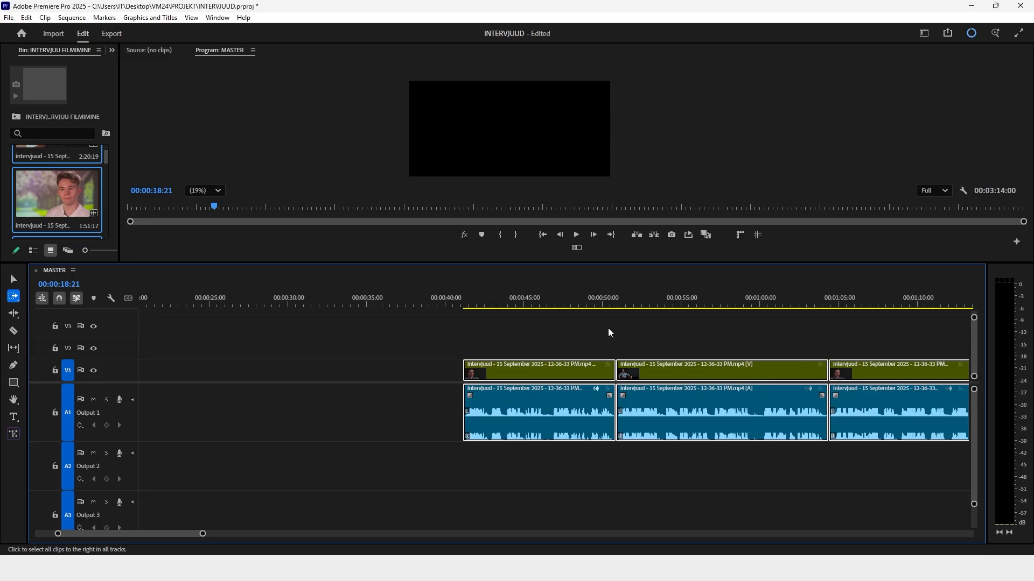
Shift the clips from the fourth onward about 7 seconds later, and those from the fifth onward about 4 seconds further
click(628, 305)
drag(624, 374, 750, 383)
scroll(700, 377, down, 7)
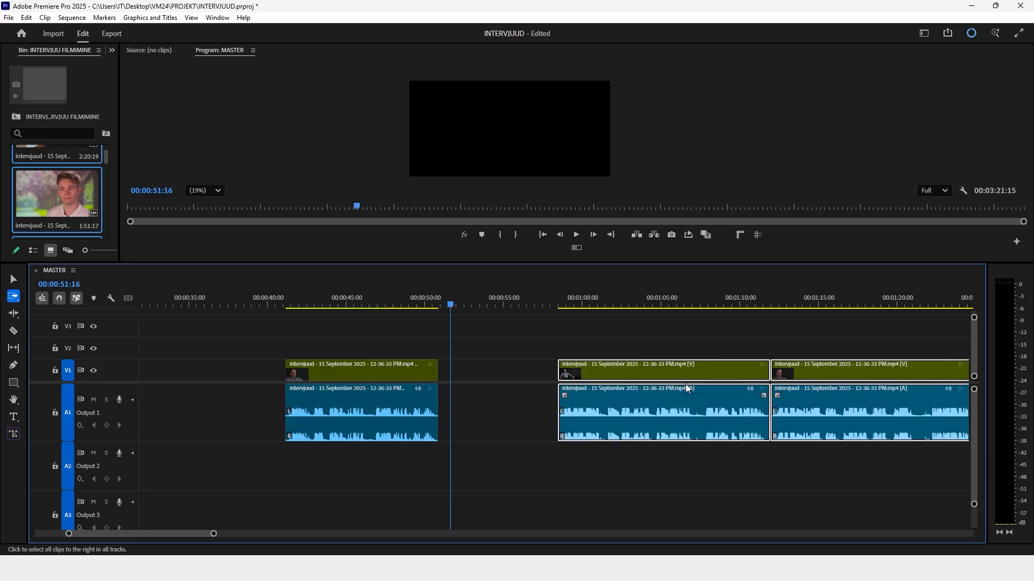
drag(610, 373, 673, 379)
scroll(673, 379, down, 2)
Shift the later clips forward to leave gaps before the sixth, seventh, eighth and ninth clips, and return to the Selection Tool
key(minus)
key(minus)
key(minus)
key(equal)
click(506, 372)
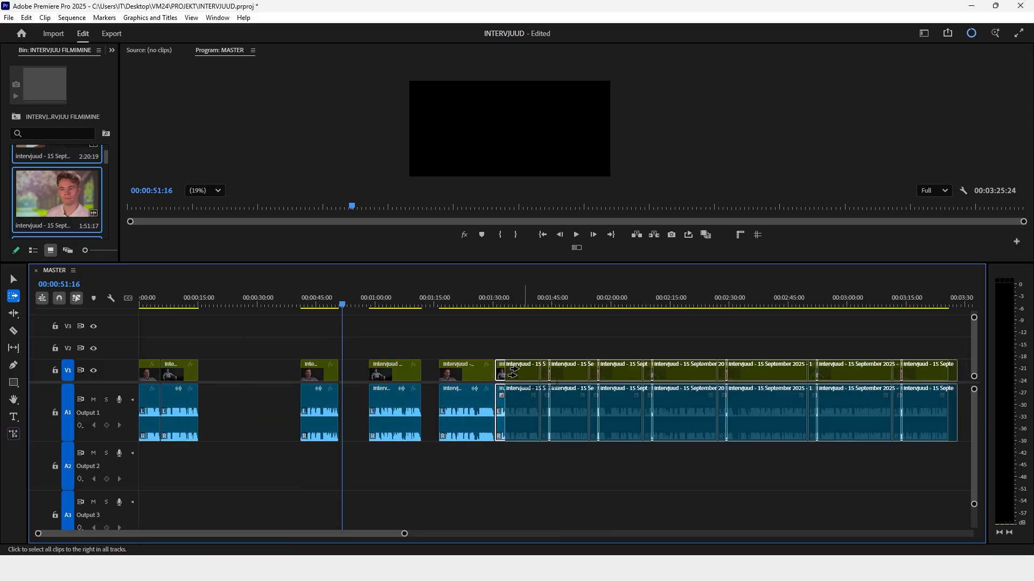
drag(607, 371, 769, 379)
drag(810, 374, 844, 380)
scroll(797, 381, down, 2)
key(v)
scroll(640, 379, down, 5)
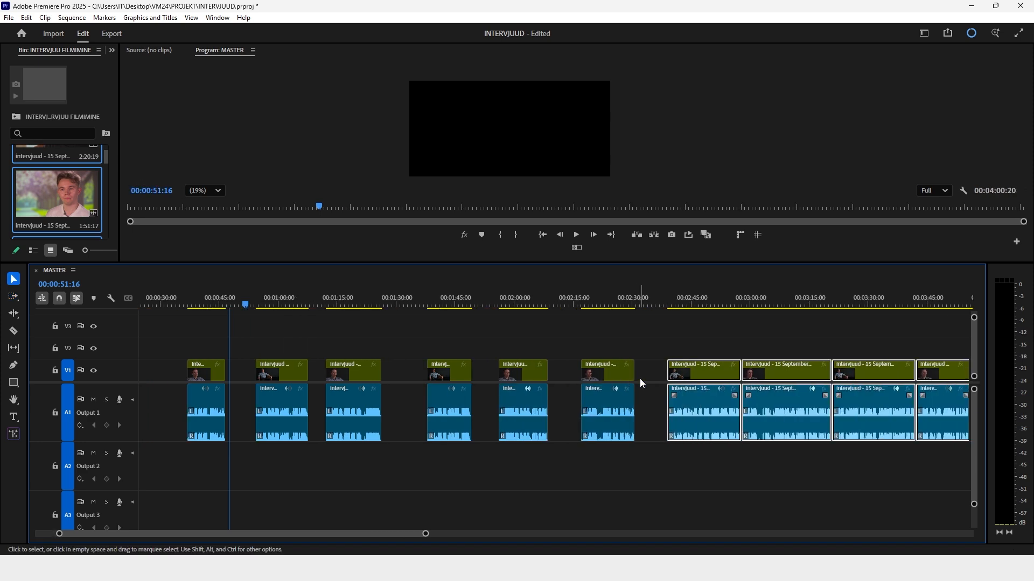
Move the selected last four clips later in the timeline so they start at about 00:03:49
click(465, 298)
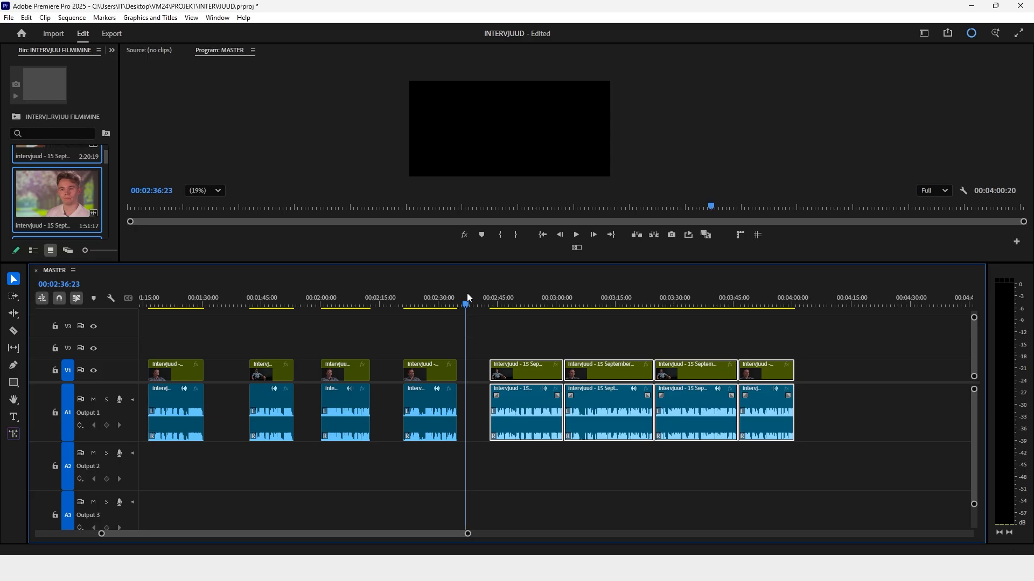
key(=)
key(=)
scroll(522, 336, down, 2)
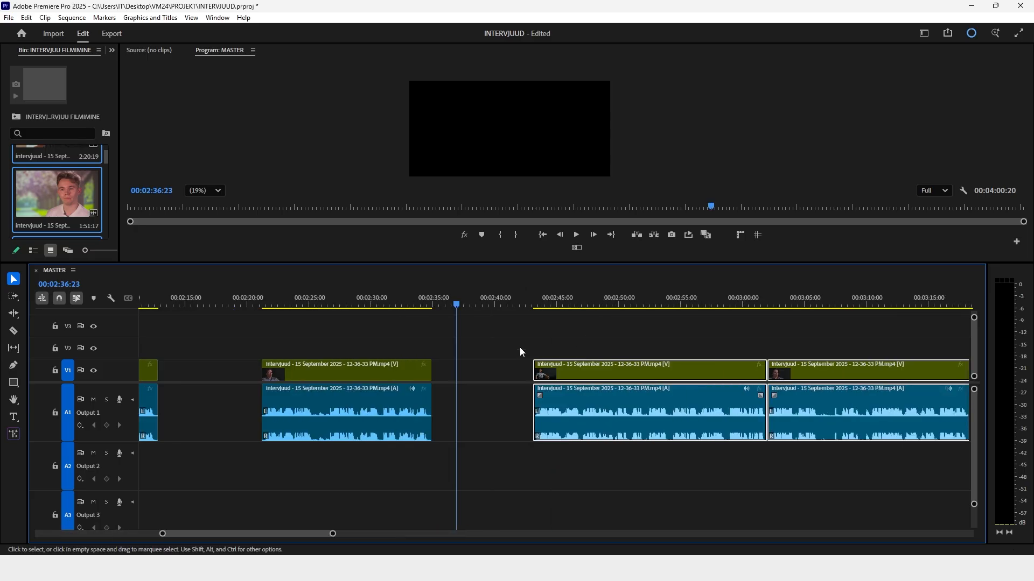
key(-)
key(-)
key(-)
drag(803, 353, 757, 387)
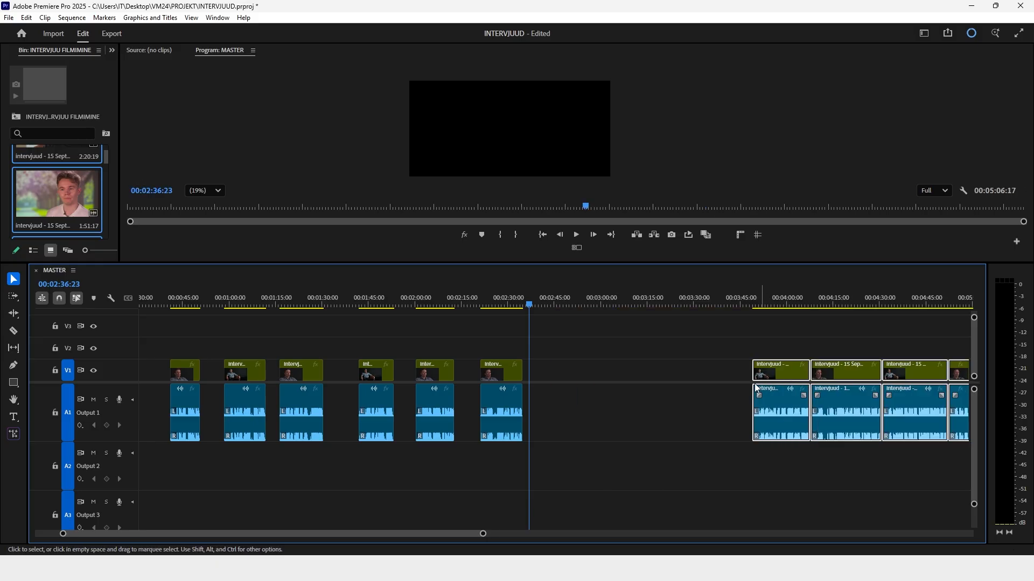
Undo the last move, then with the Track Select Forward Tool shift the last four clips to start at about 00:03:22
key(ctrl+z)
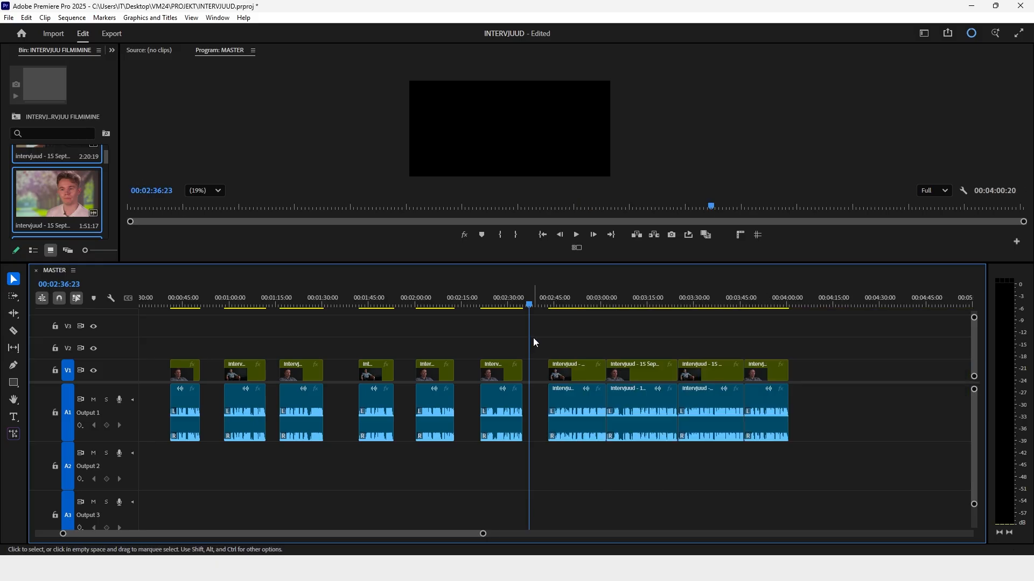
key(equal)
key(equal)
scroll(517, 354, down, 3)
key(a)
drag(463, 370, 949, 399)
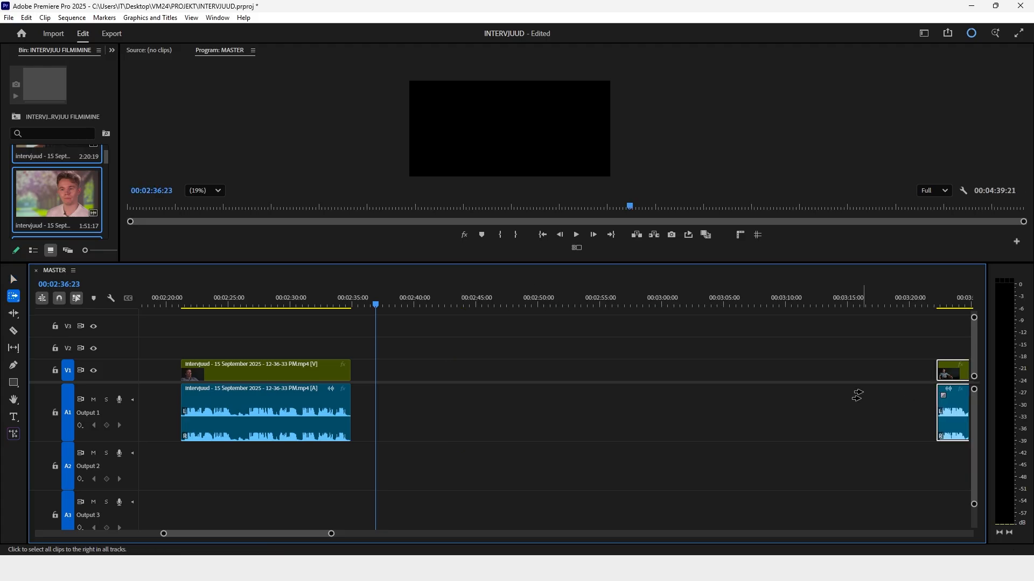
key(minus)
key(minus)
key(minus)
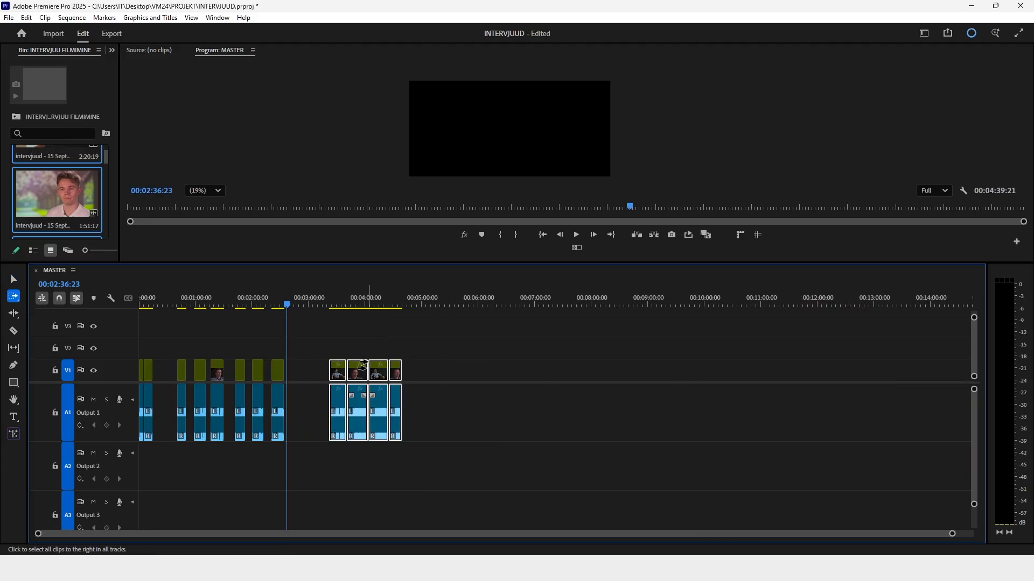
Select all clips in the MASTER sequence and close the gaps between them
key(v)
click(385, 335)
drag(451, 341, 51, 437)
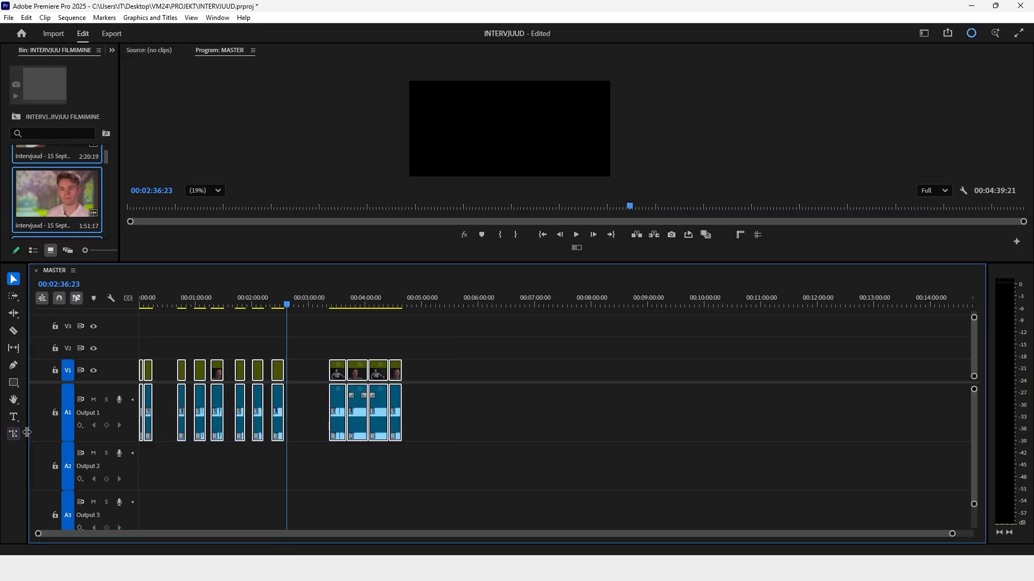
click(73, 18)
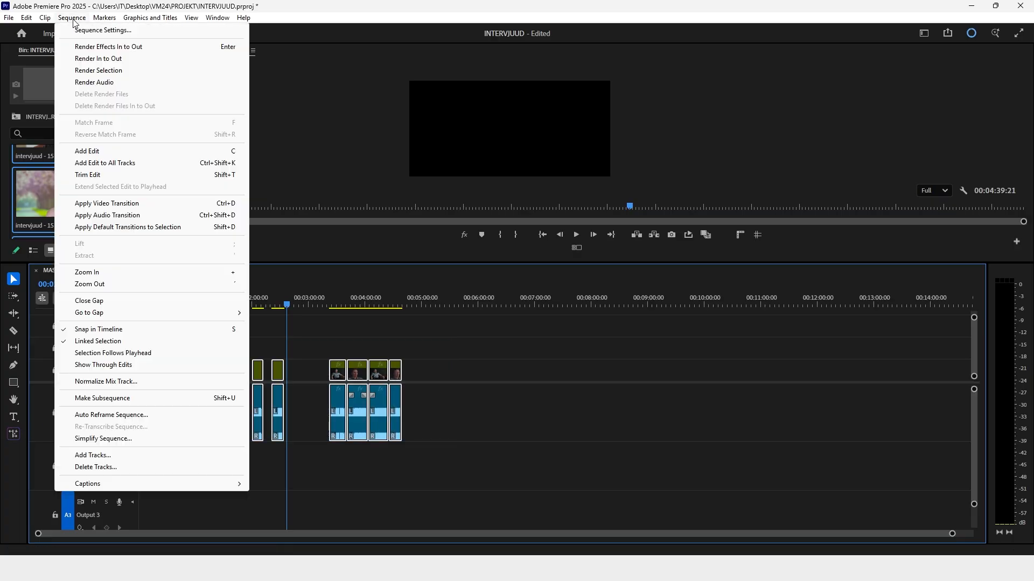
click(92, 303)
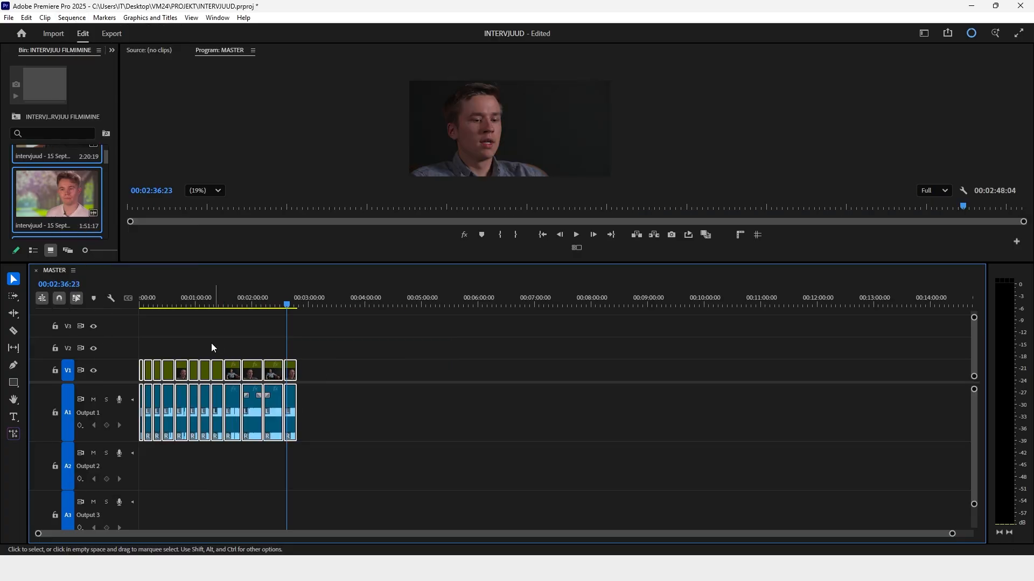
Scrub through the first clip from the start of the sequence to its cut at 00:00:05:12
drag(191, 302, 85, 301)
key(equal)
key(equal)
key(equal)
key(equal)
key(equal)
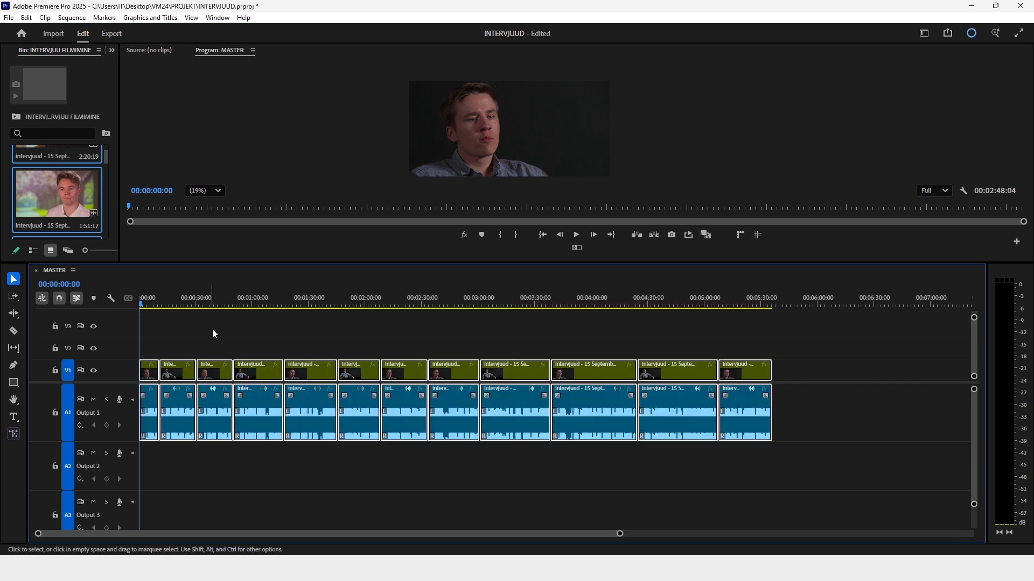
click(200, 327)
drag(192, 305, 225, 305)
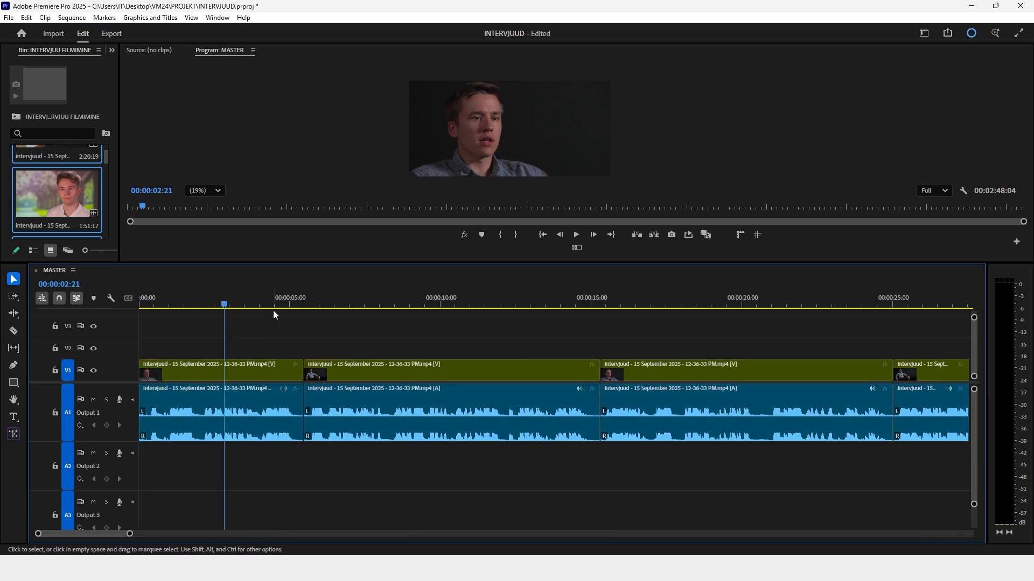
drag(196, 302, 306, 324)
key(minus)
key(minus)
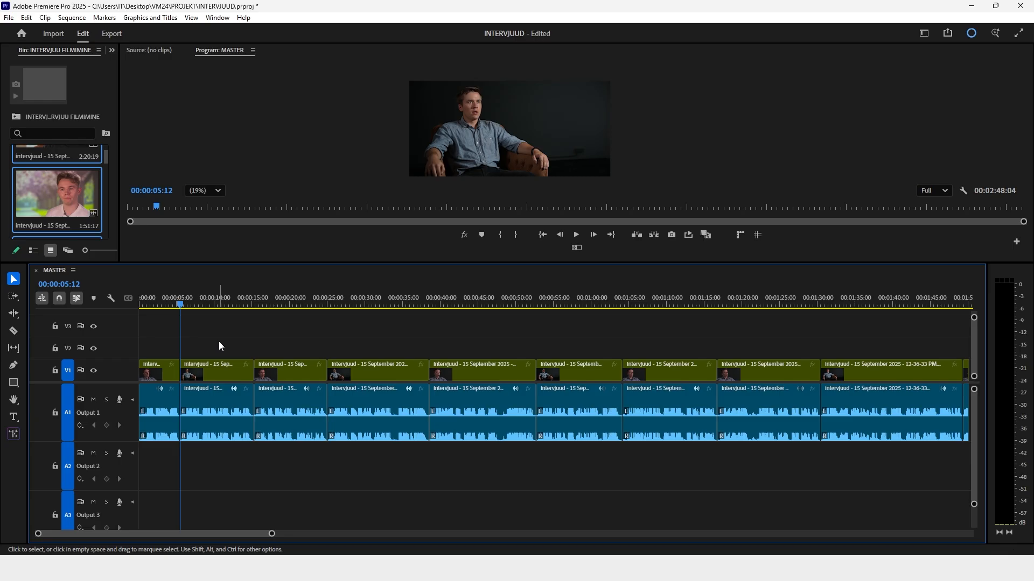
Disable the second clip in the sequence and check its picture at 00:00:10:02
scroll(219, 346, down, 3)
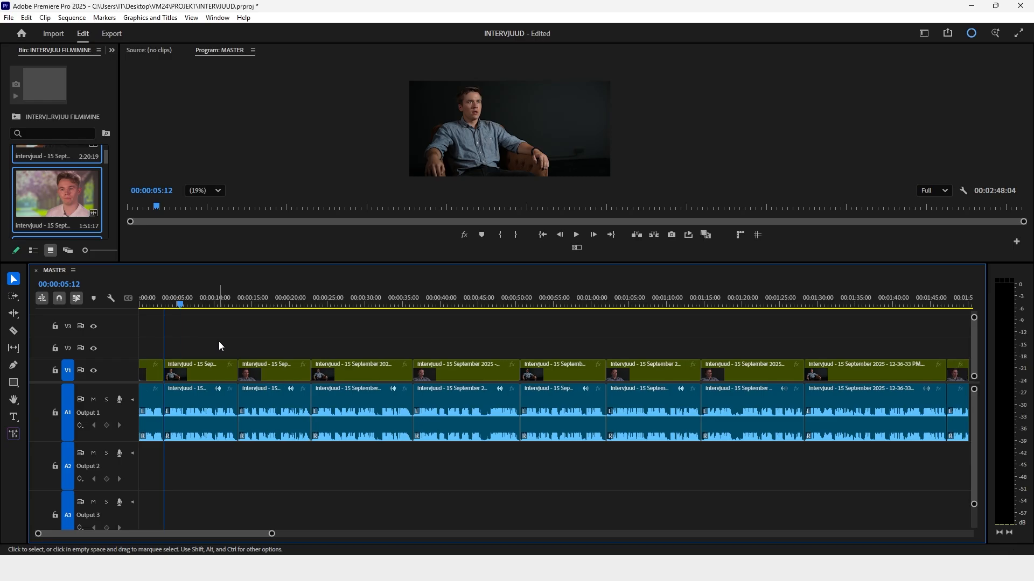
scroll(221, 346, up, 3)
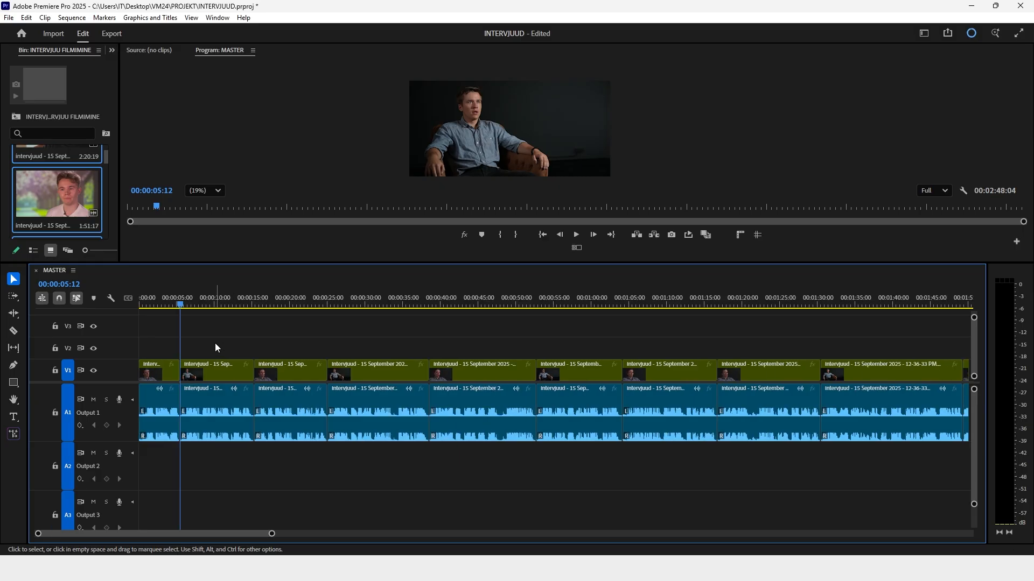
click(218, 372)
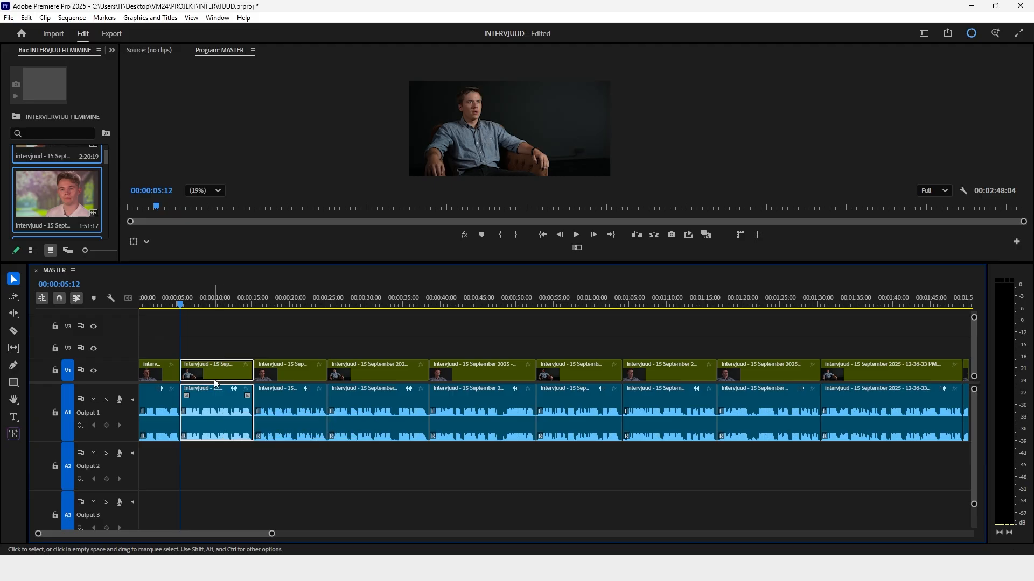
right_click(215, 383)
click(253, 210)
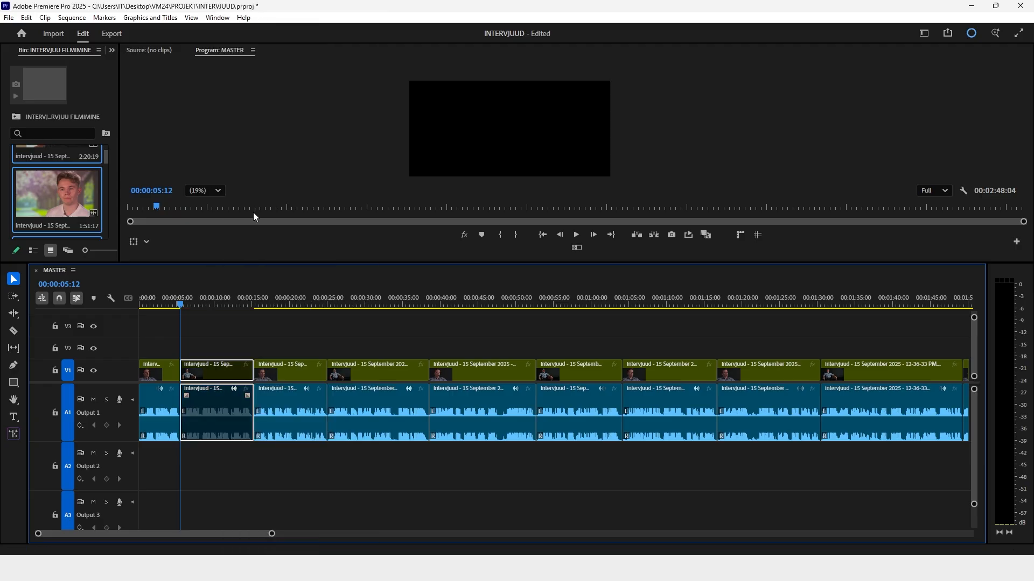
click(215, 302)
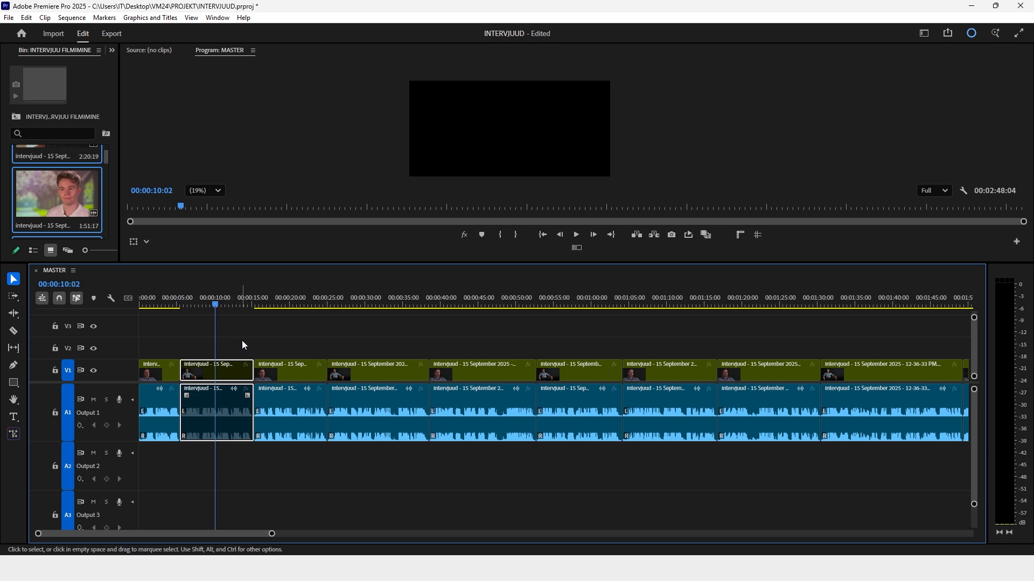
Disable the fourth clip in the sequence, the wide shot at 00:00:28:24, and clear the selection
scroll(248, 341, down, 1)
scroll(248, 341, up, 1)
drag(309, 303, 307, 305)
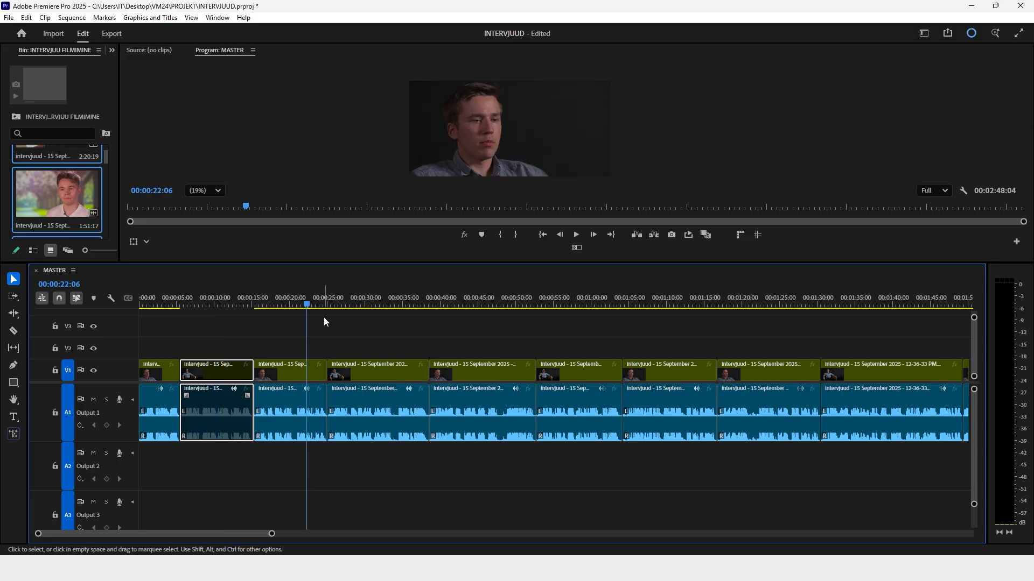
click(358, 305)
click(383, 371)
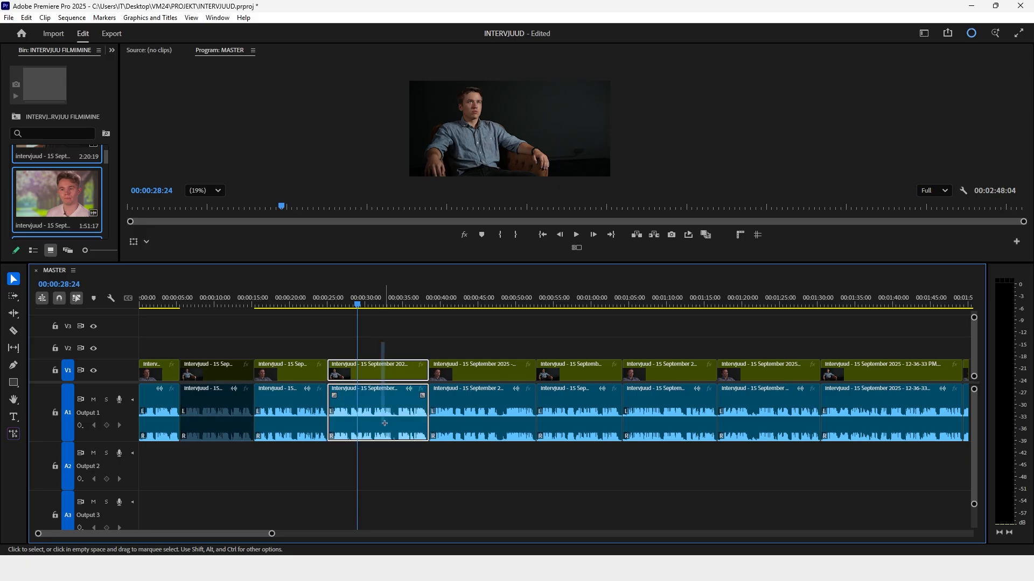
right_click(384, 420)
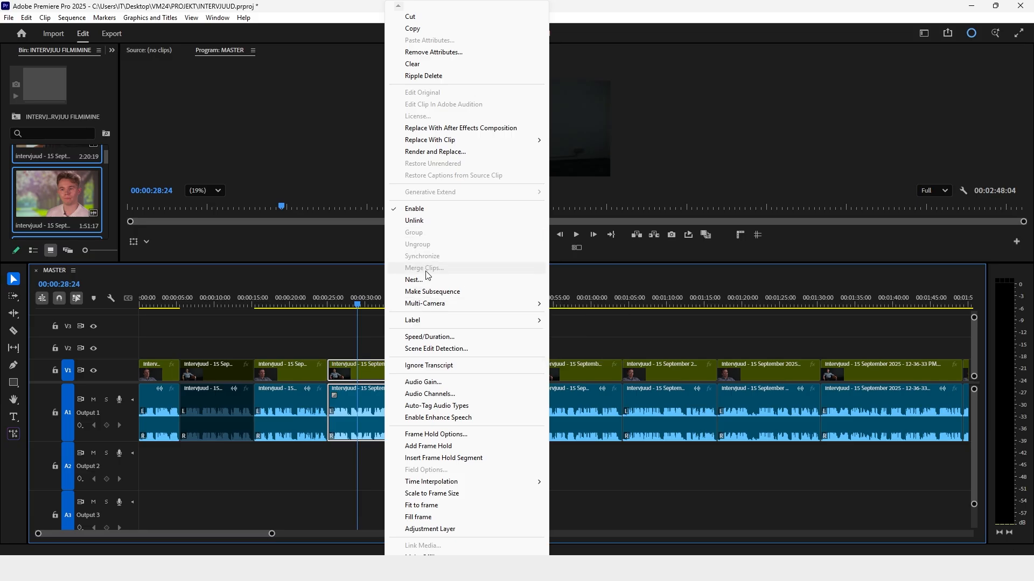
click(428, 210)
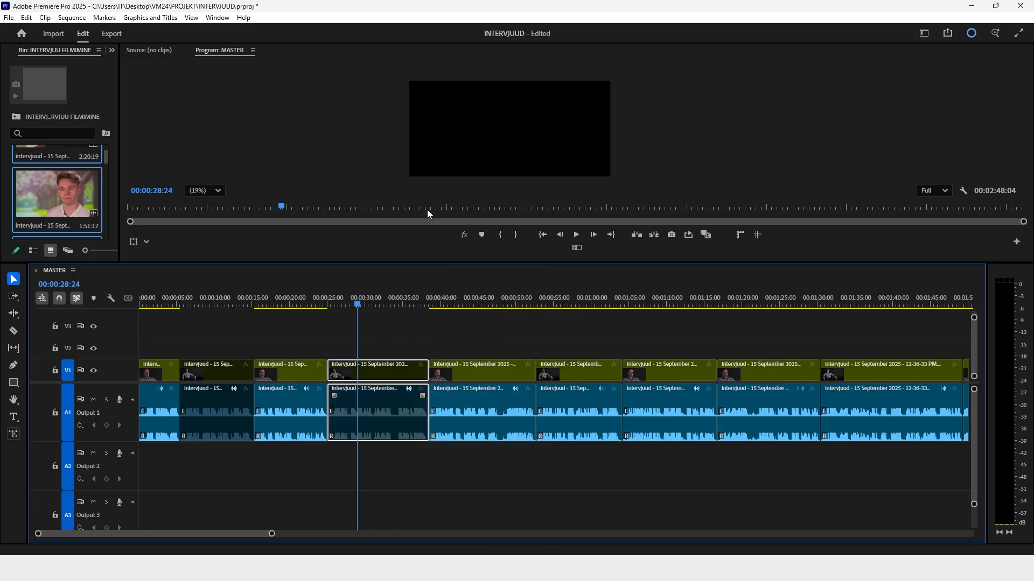
click(380, 343)
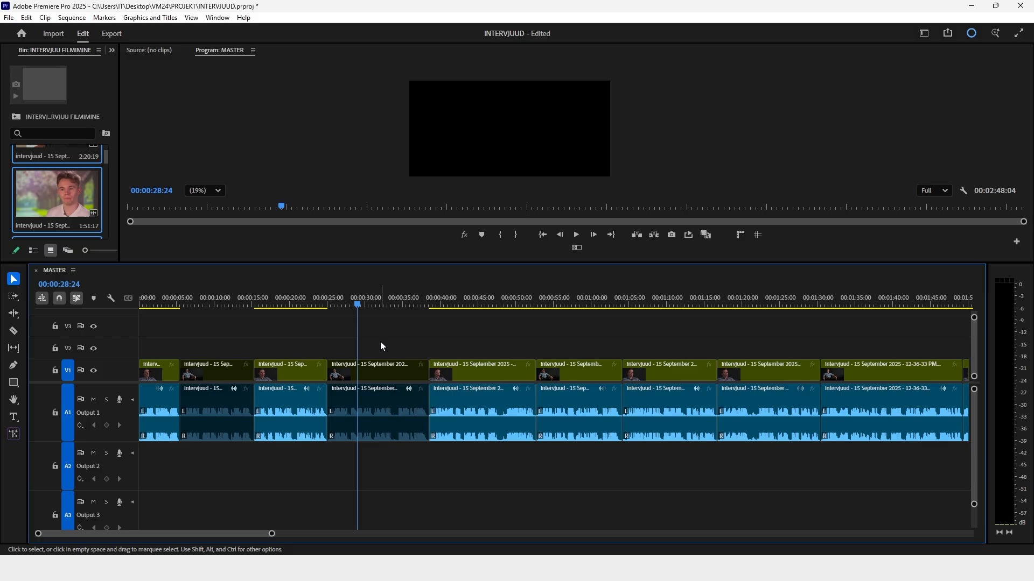
Look up the keyboard shortcut assigned to the Enable command
key(ctrl+alt+k)
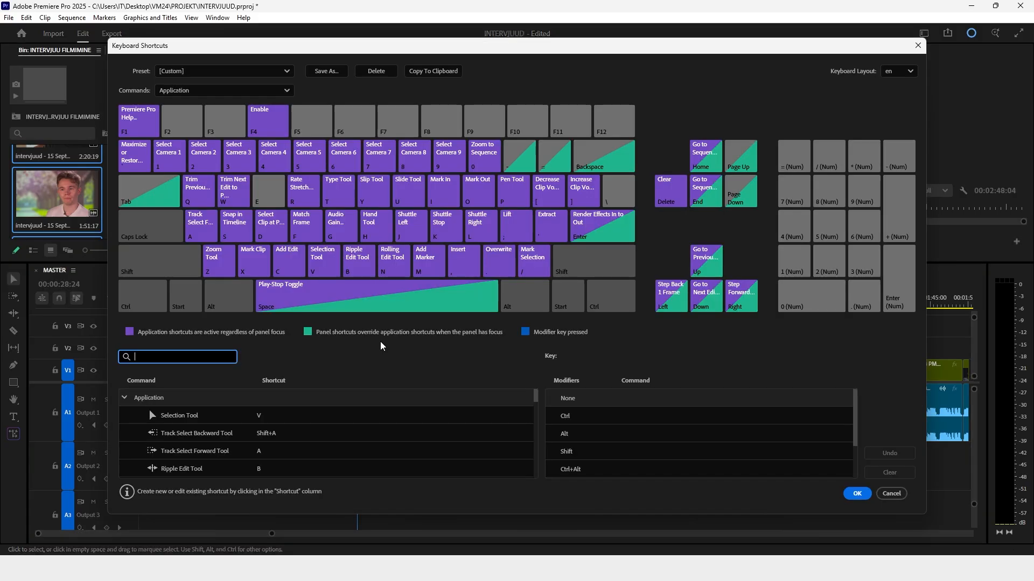
text(enable)
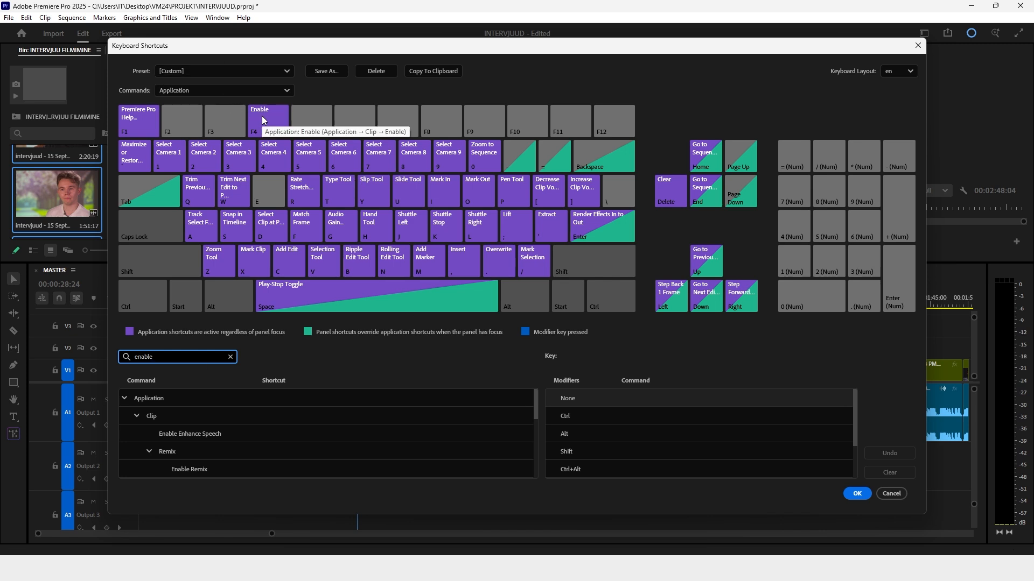
click(857, 494)
Disable the sixth clip in the sequence, the wide shot at 00:00:55:11
click(557, 301)
scroll(557, 310, down, 5)
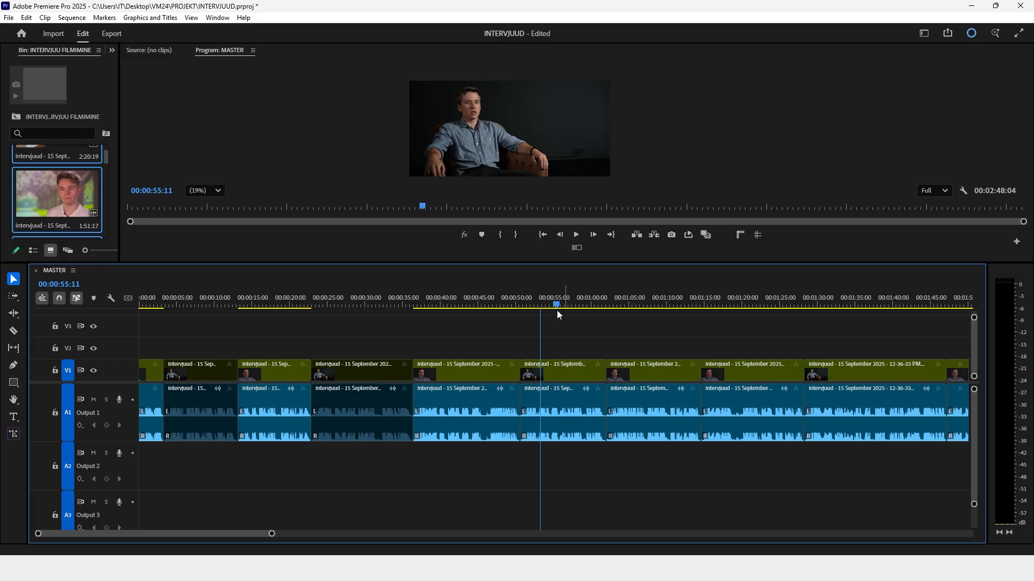
click(452, 377)
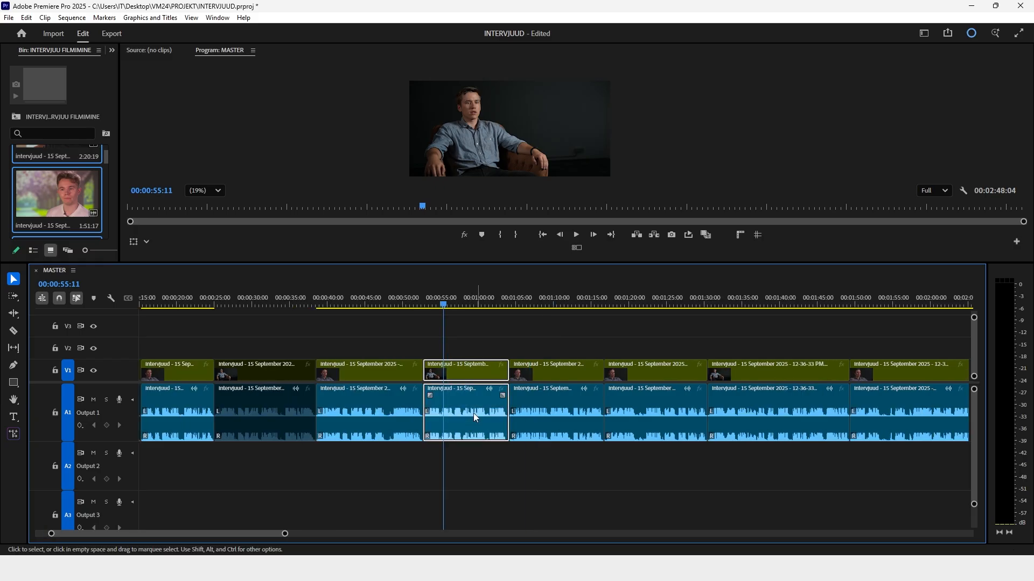
key(F4)
Disable the ninth clip in the sequence, the wide shot at 00:01:36:21
click(659, 304)
click(756, 304)
click(730, 370)
key(F4)
key(minus)
key(minus)
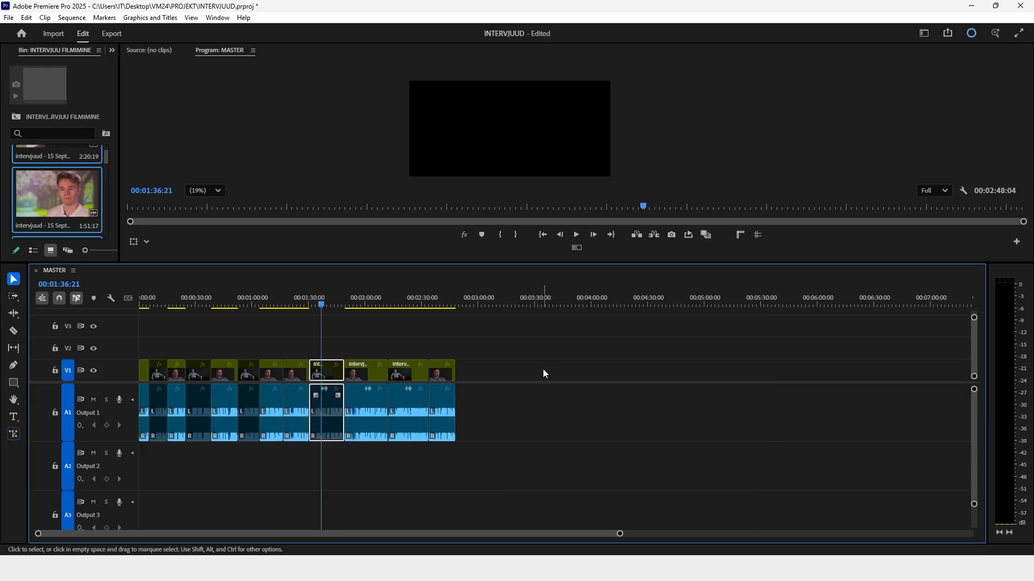
Disable the last two clips of the sequence together, from the wide shot at 00:02:17:02 onward
key(equal)
click(655, 305)
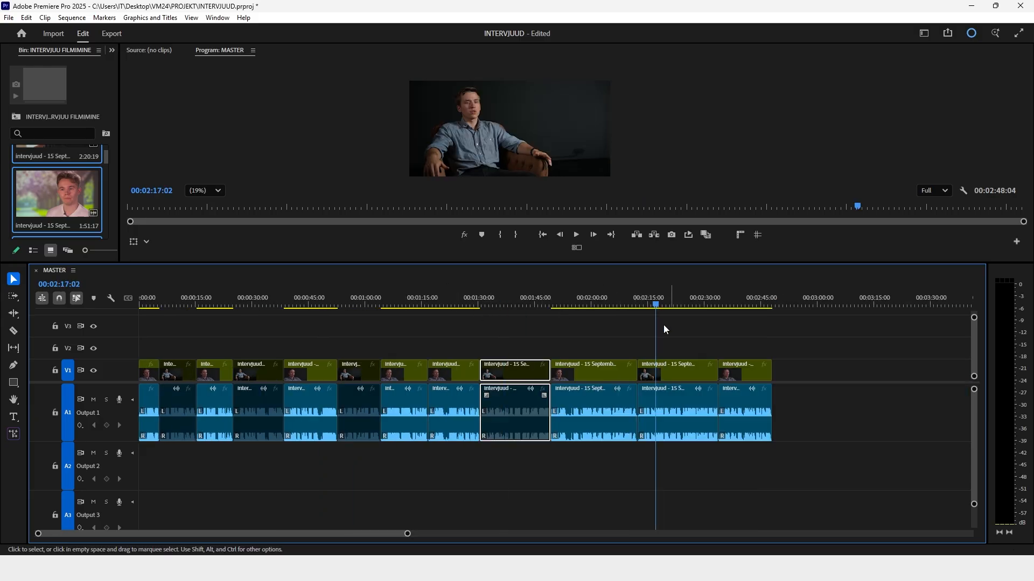
drag(681, 342, 771, 425)
key(F4)
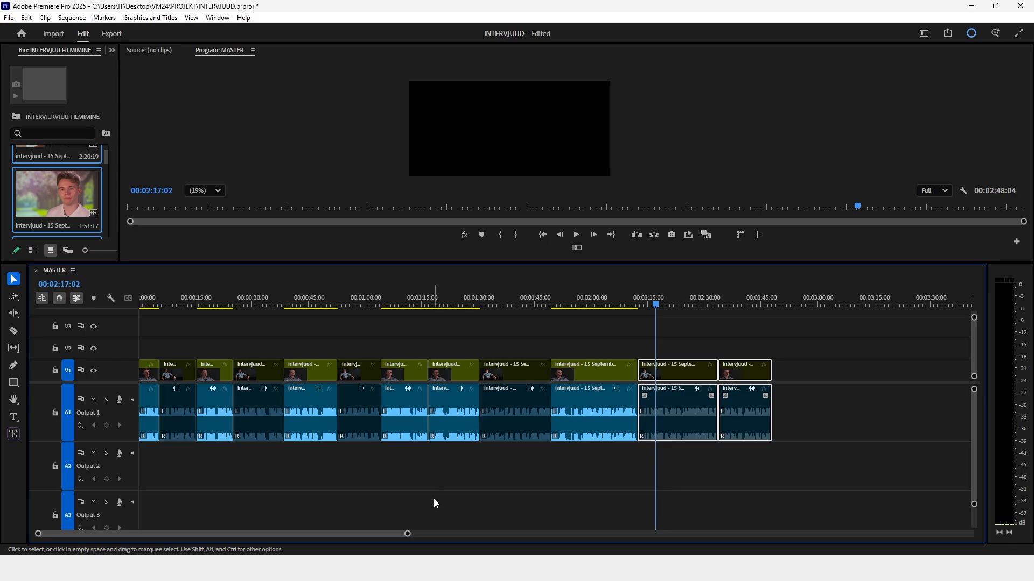
drag(407, 535, 621, 535)
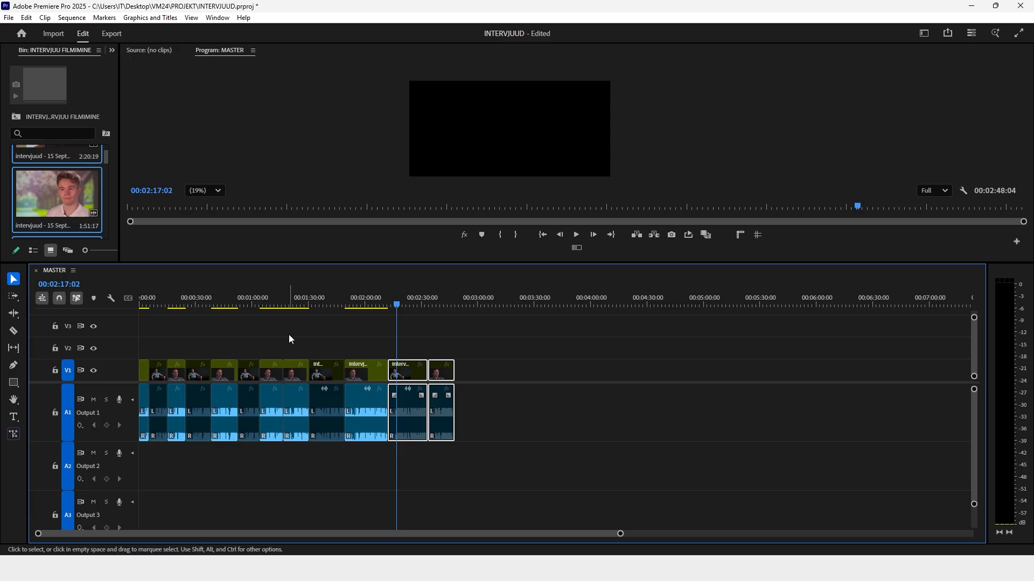
Scrub through the sequence to compare the disabled and enabled clips, returning the playhead to the second clip at 00:00:10:22
click(165, 305)
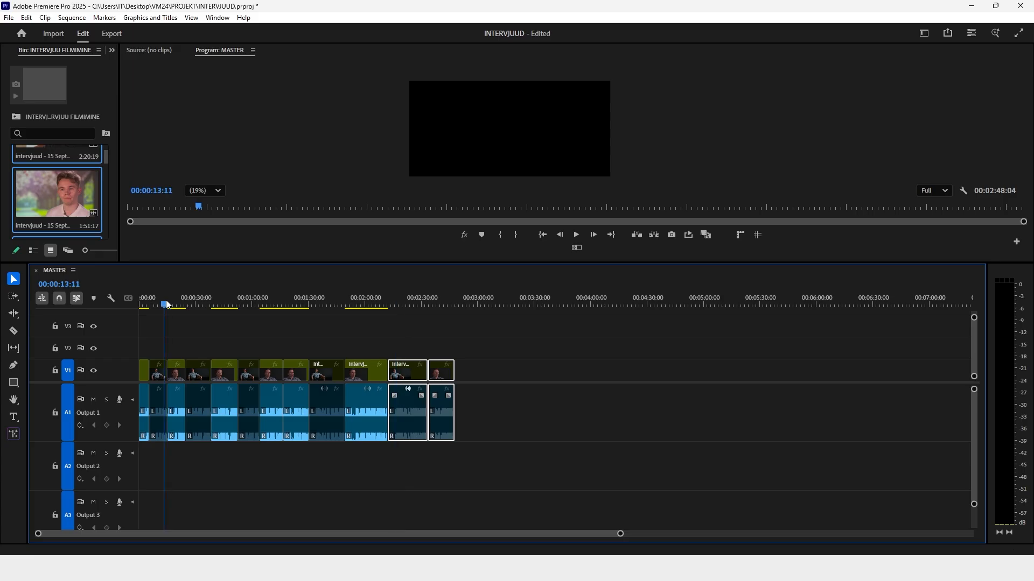
key(=)
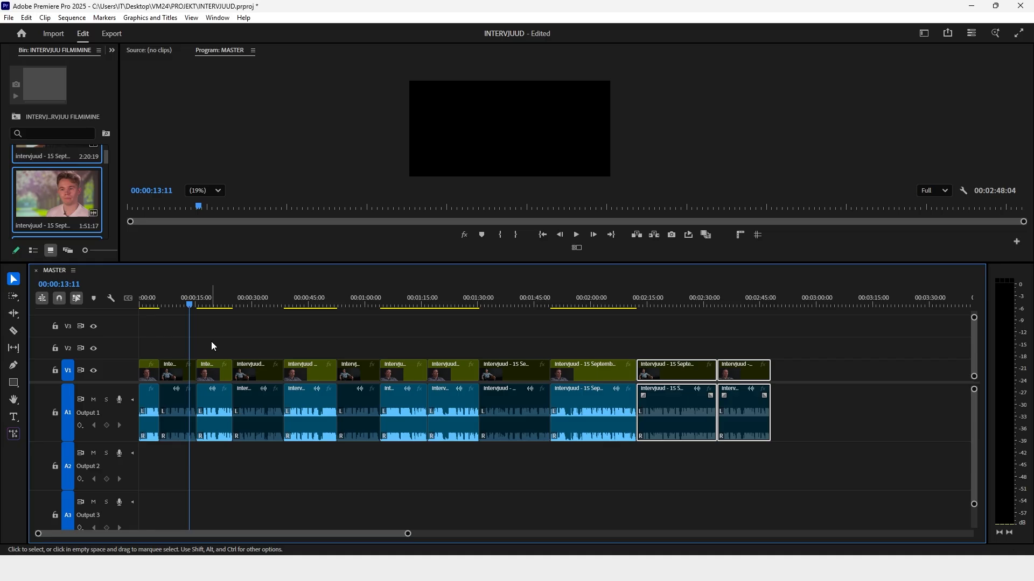
drag(159, 306, 187, 307)
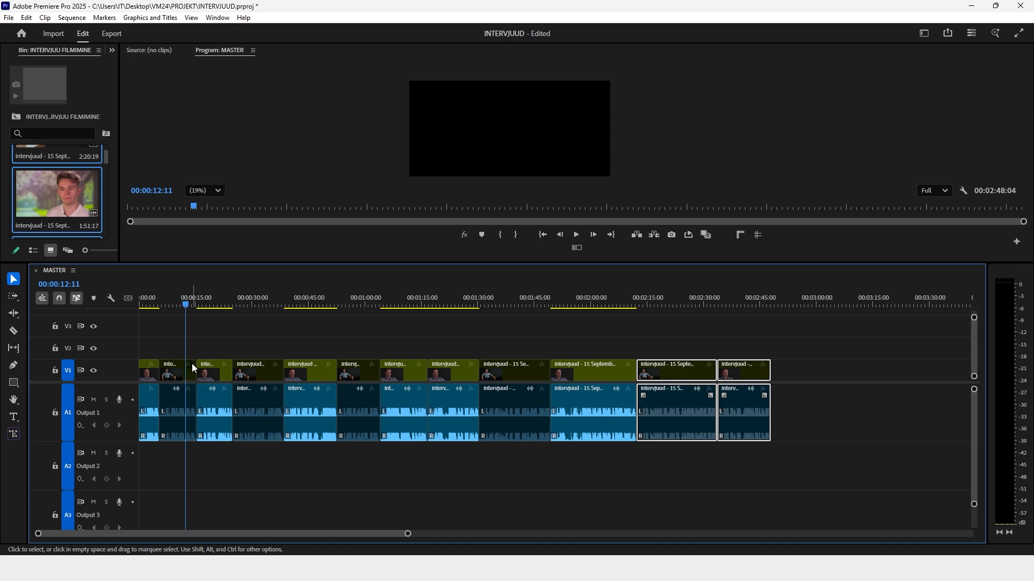
click(207, 304)
drag(215, 308, 456, 353)
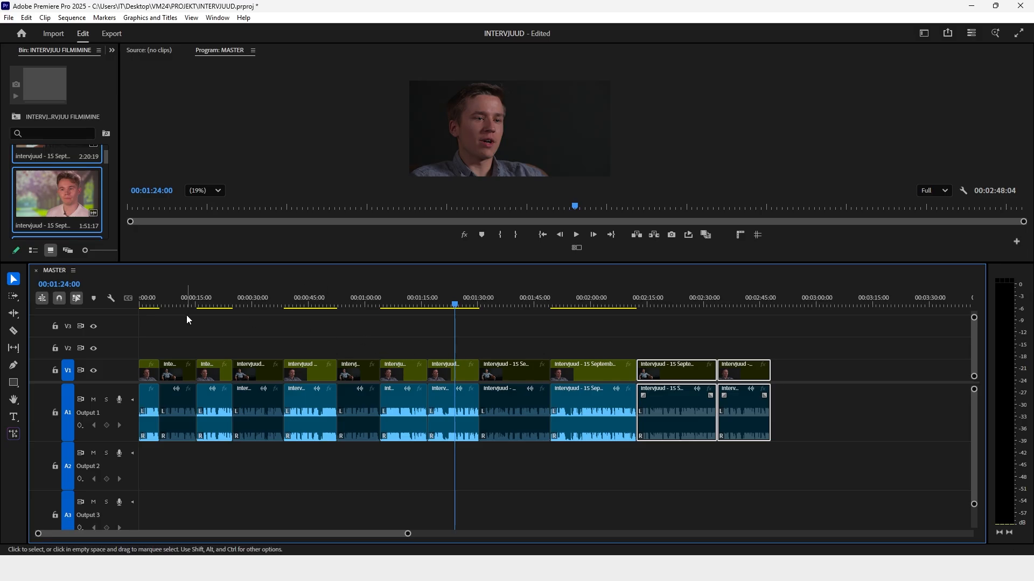
click(180, 298)
click(199, 339)
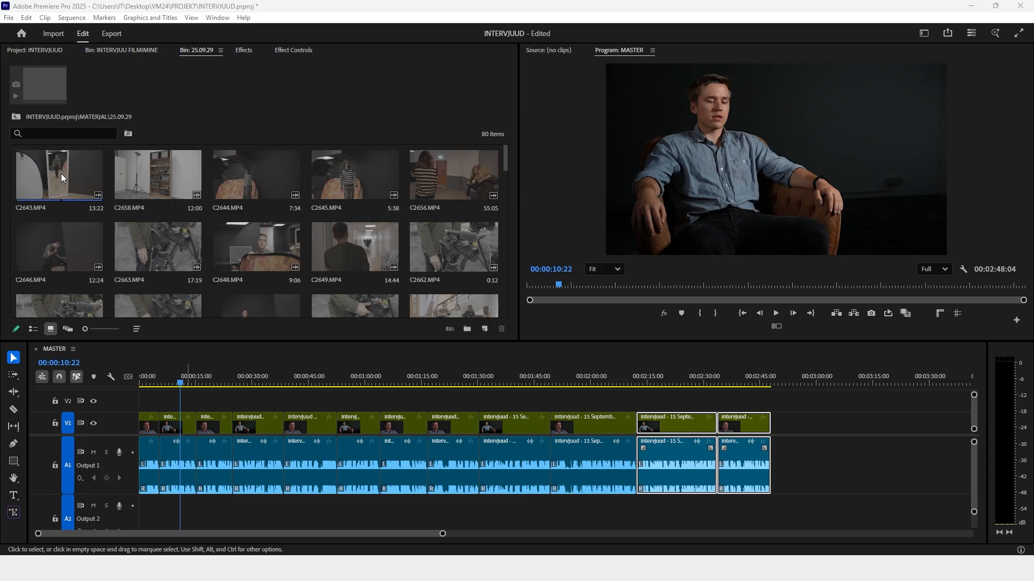
Browse the footage thumbnails in the 25.09.29 bin and display its contents as a list
scroll(61, 175, down, 5)
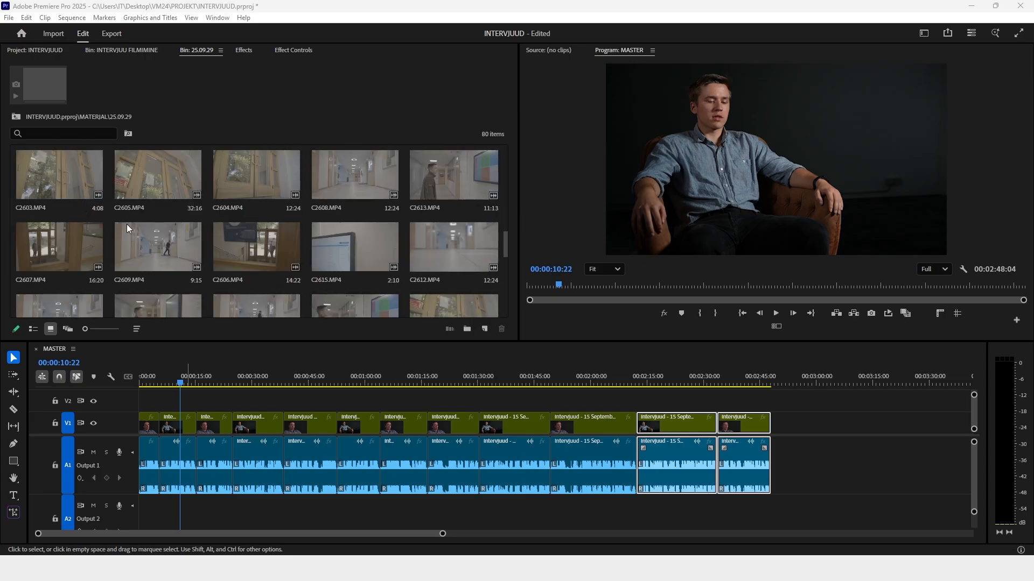
scroll(127, 225, up, 5)
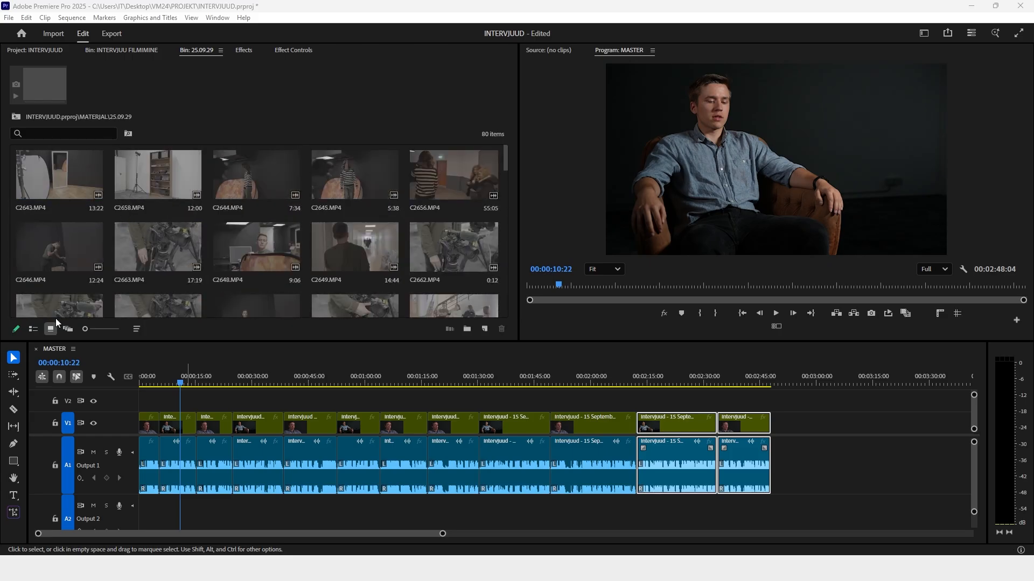
click(33, 329)
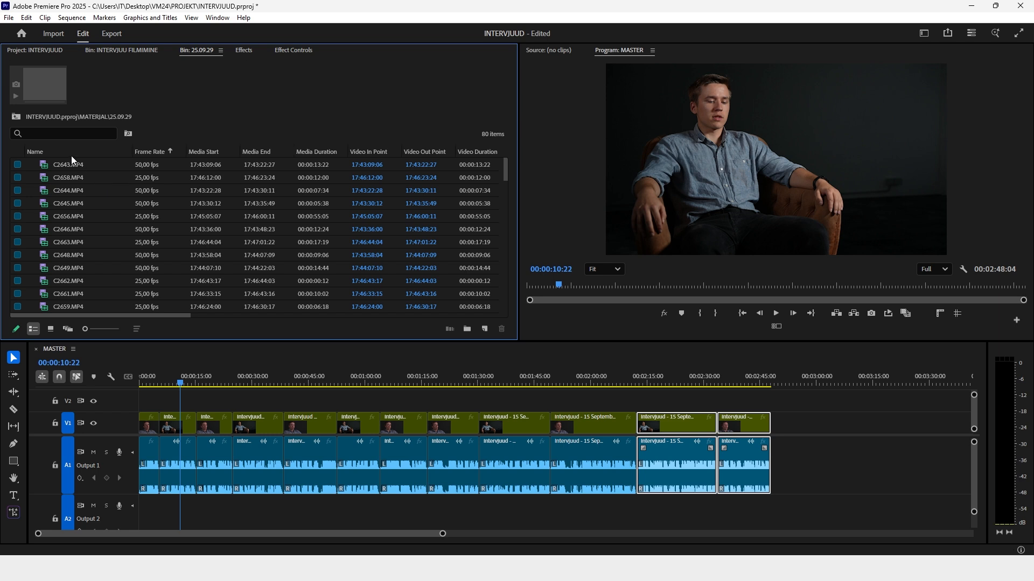
Sort the clips in the 25.09.29 bin by name in ascending order and look through the whole list
click(43, 153)
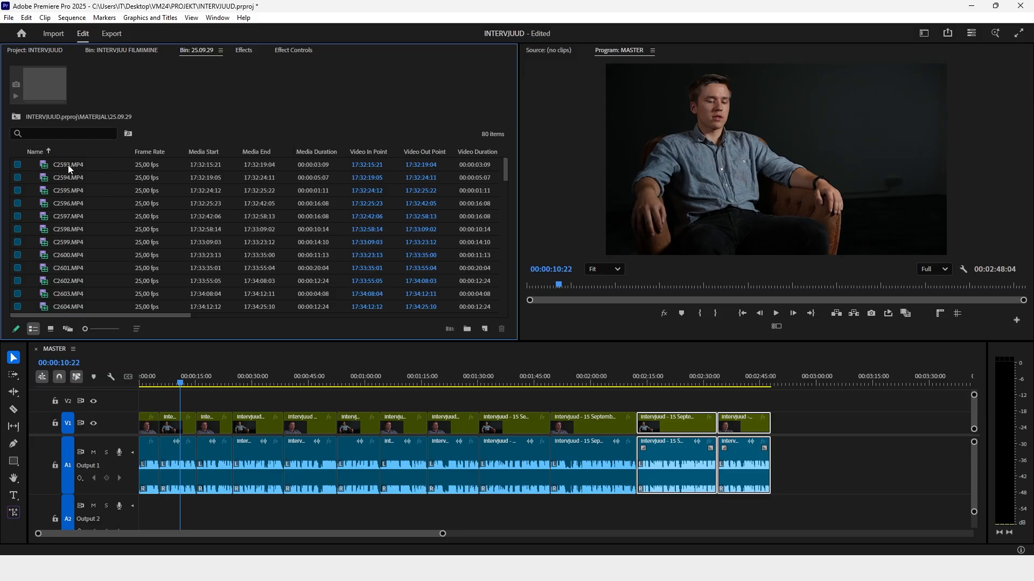
scroll(76, 218, down, 5)
scroll(77, 222, down, 6)
scroll(63, 253, down, 14)
scroll(60, 288, down, 5)
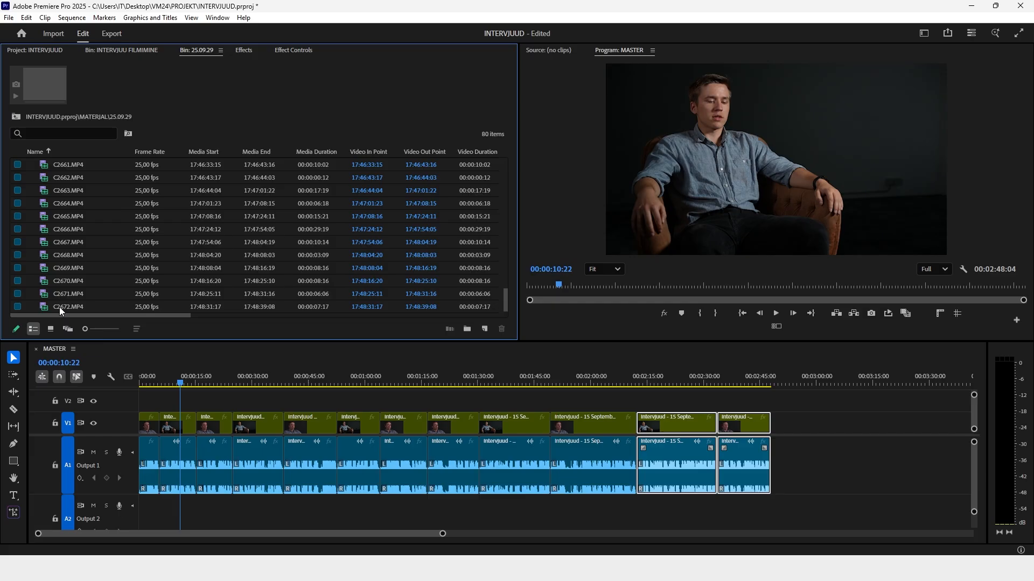
drag(505, 296, 508, 161)
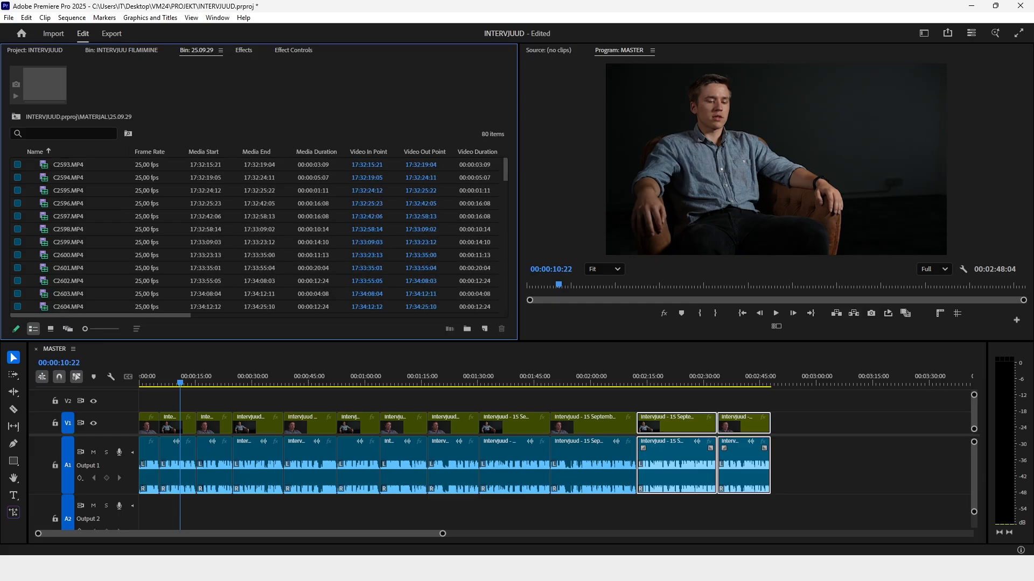
Create a new sequence from all the clips in the 25.09.29 bin, with C2593.MP4 as the first clip
click(43, 165)
scroll(59, 243, down, 4)
scroll(70, 265, down, 13)
scroll(67, 282, down, 5)
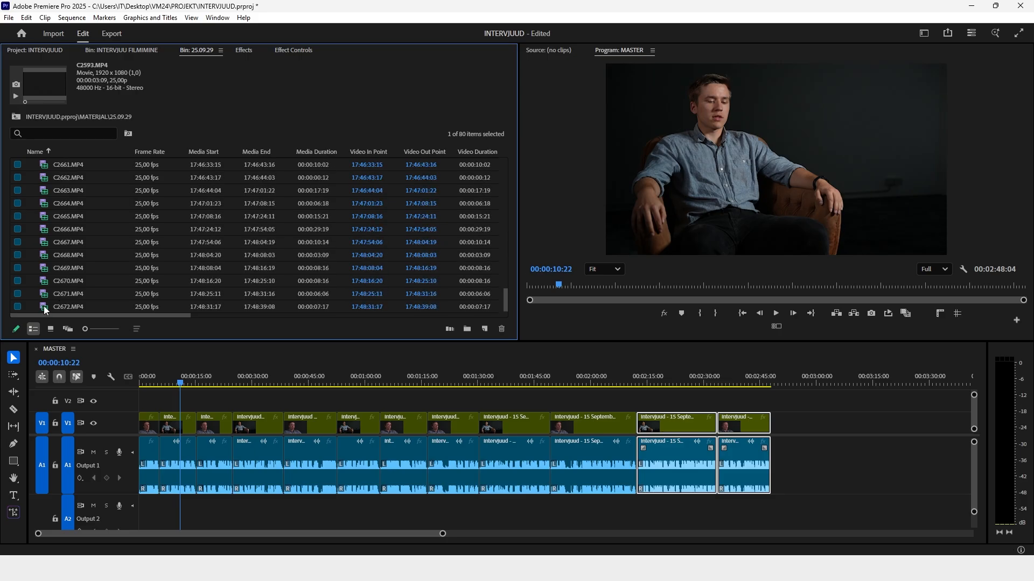
key(ctrl+a)
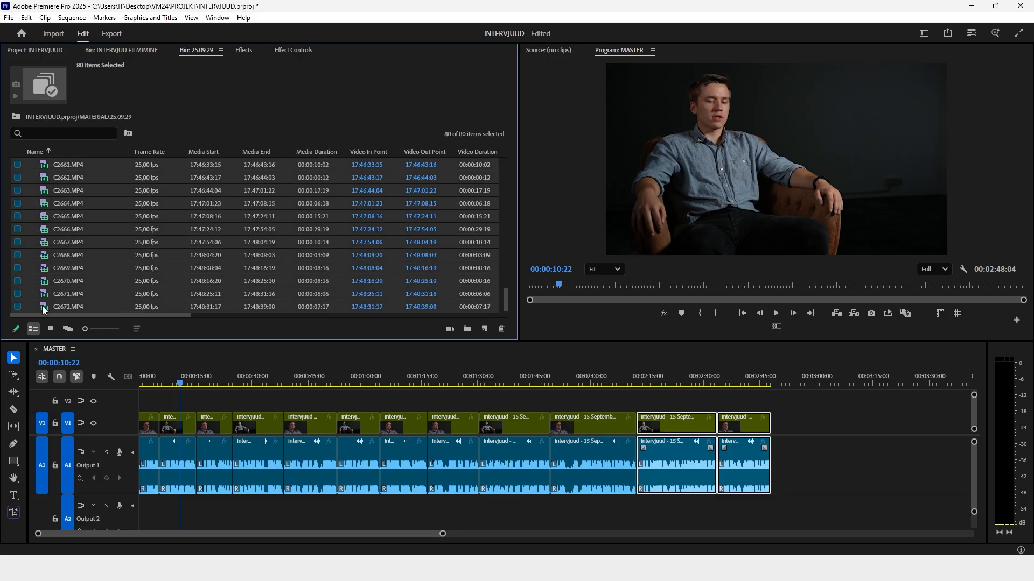
click(485, 328)
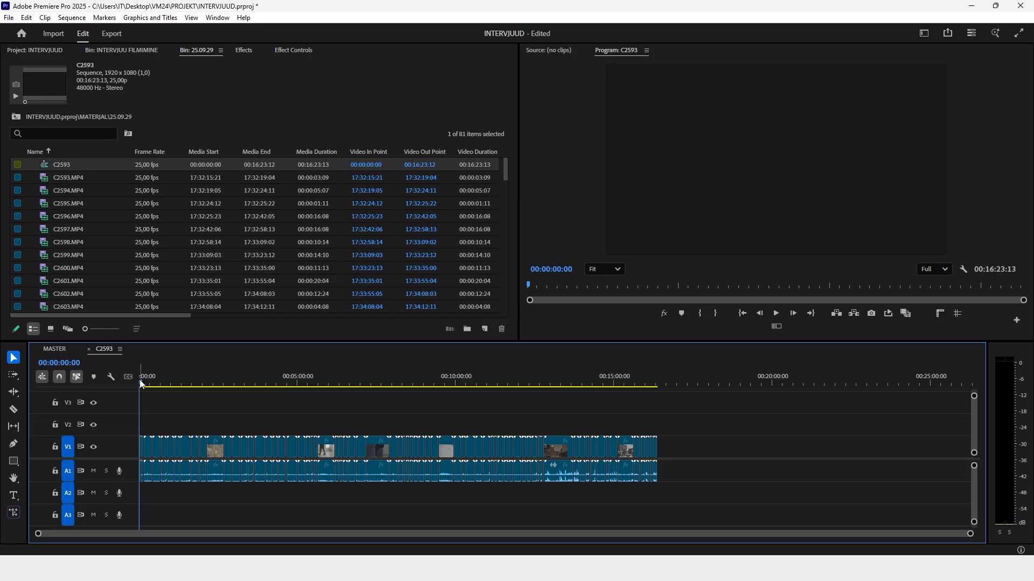
Enlarge the program preview and place the playhead at 00:00:06:03 in clip C2594.MP4 of the new sequence
key(equal)
key(equal)
key(equal)
key(equal)
mouse_move(182, 380)
mouse_down()
mouse_move(172, 373)
mouse_move(196, 383)
mouse_move(158, 386)
mouse_move(176, 391)
mouse_up()
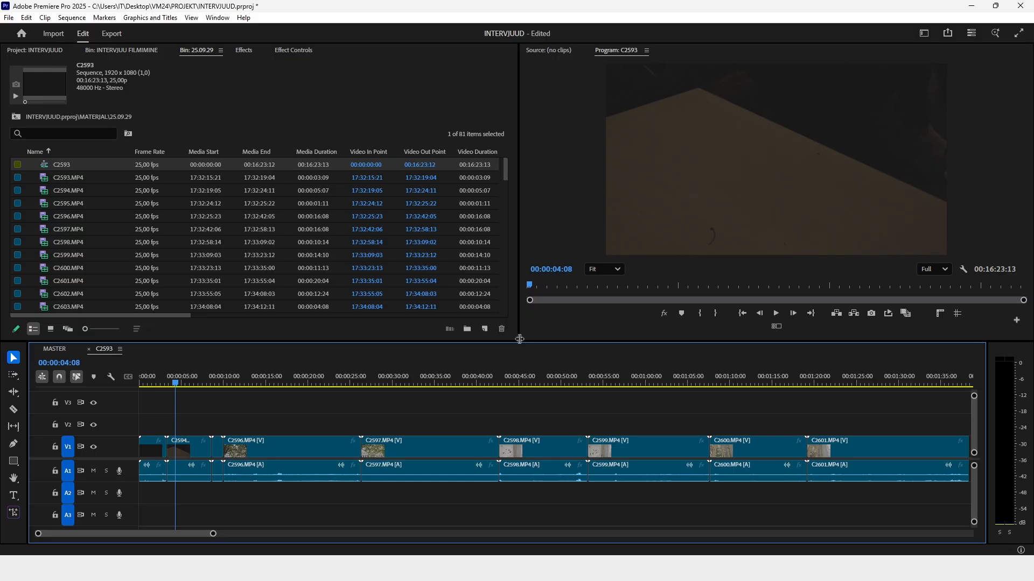
drag(518, 340, 187, 374)
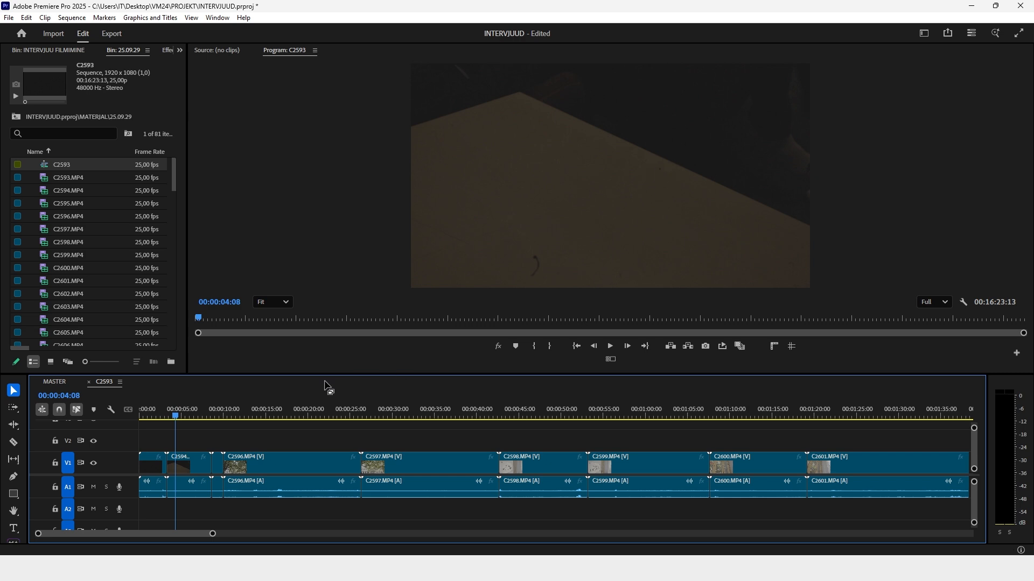
click(187, 415)
drag(189, 417, 194, 418)
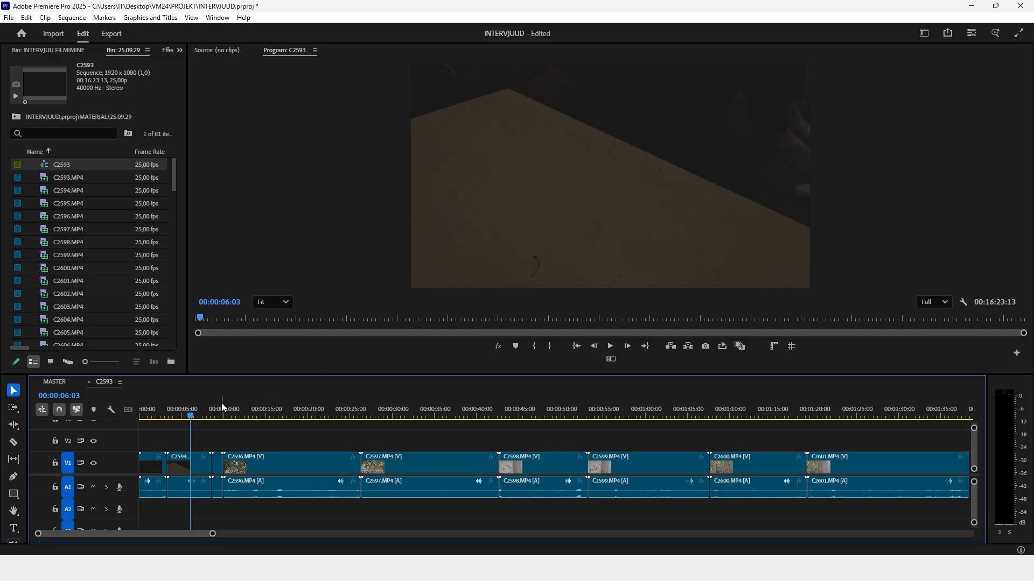
Find the Lumetri Color video effect and apply it to clip C2594.MP4 in the C2593 sequence
click(181, 466)
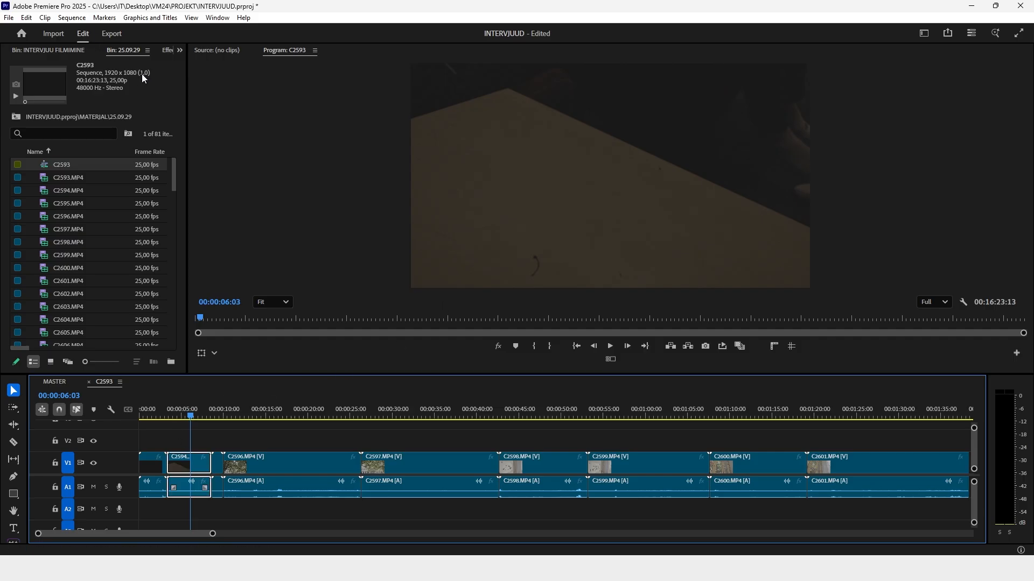
drag(187, 105, 327, 110)
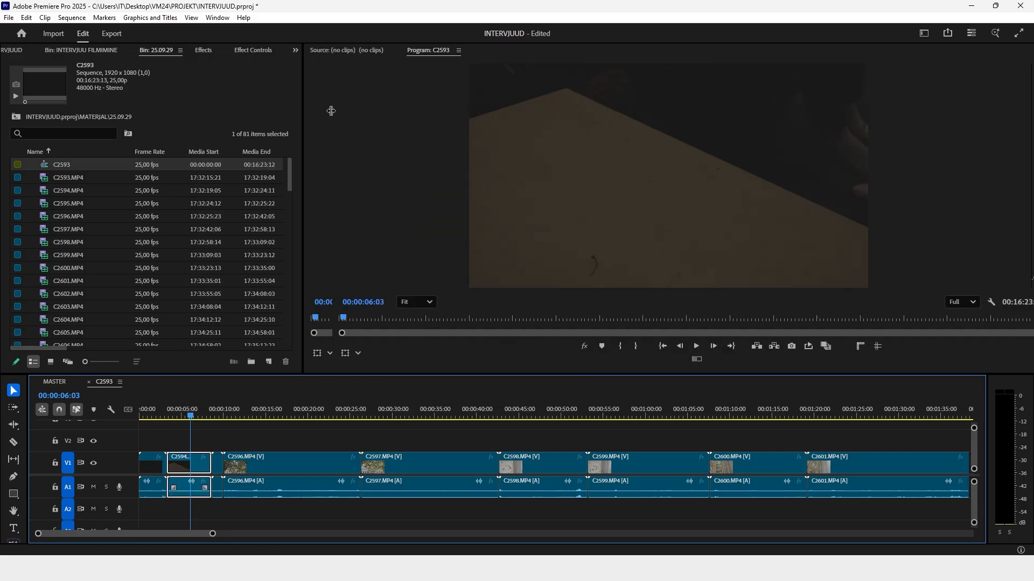
click(232, 50)
double_click(31, 68)
text(LUMETRI)
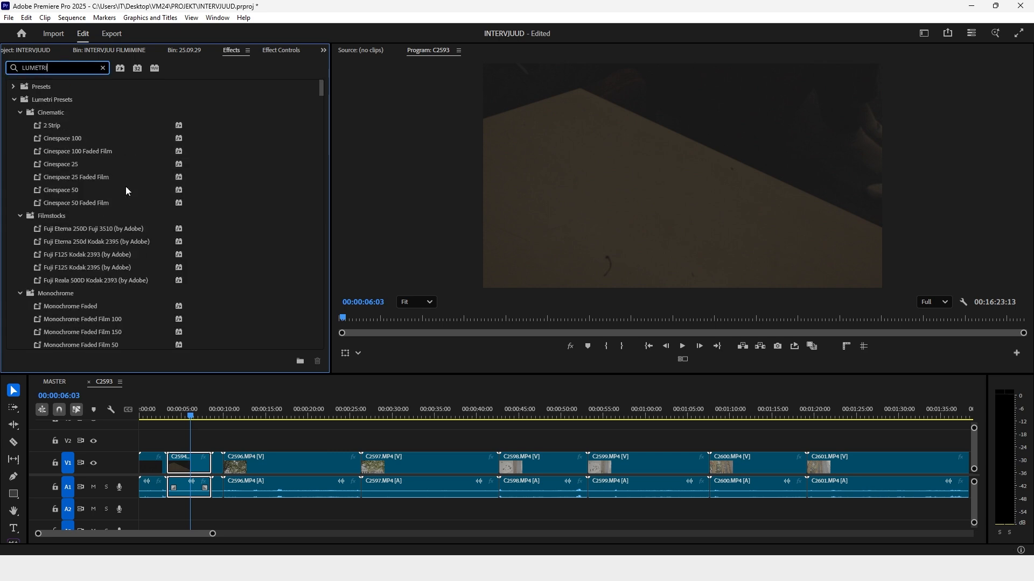
scroll(115, 190, down, 4)
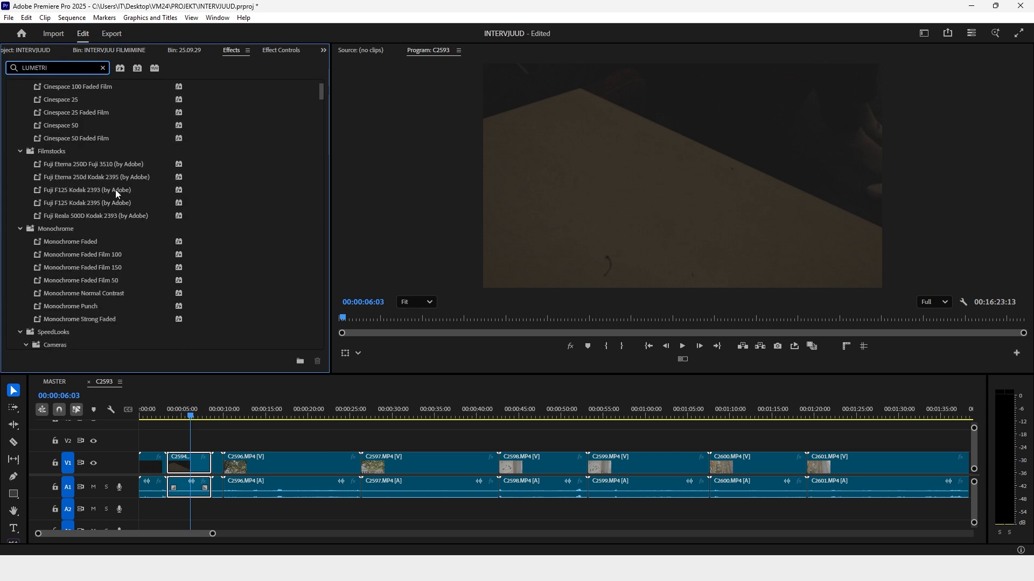
scroll(115, 220, up, 4)
scroll(56, 151, down, 10)
scroll(64, 267, down, 3)
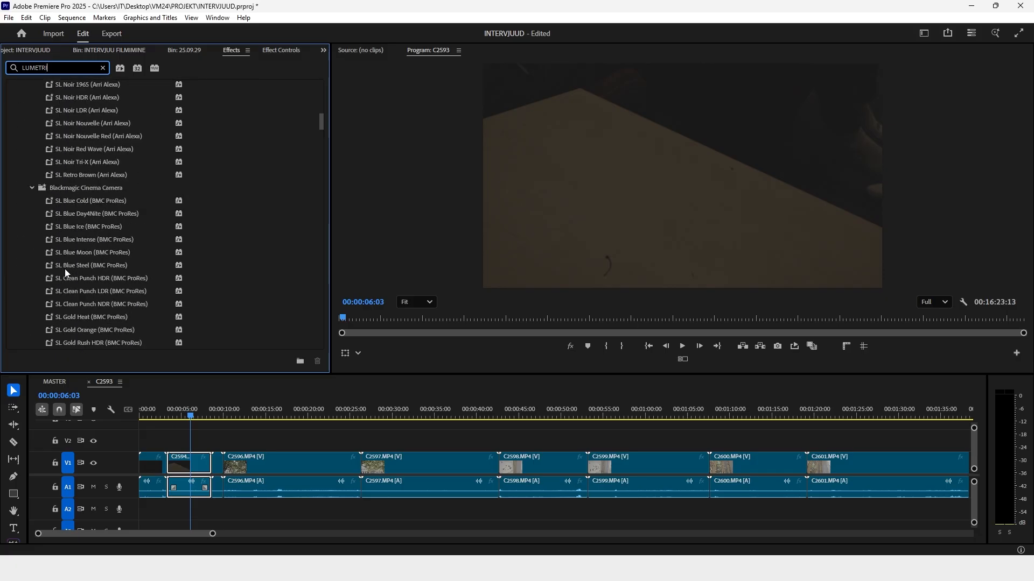
text(COLOR)
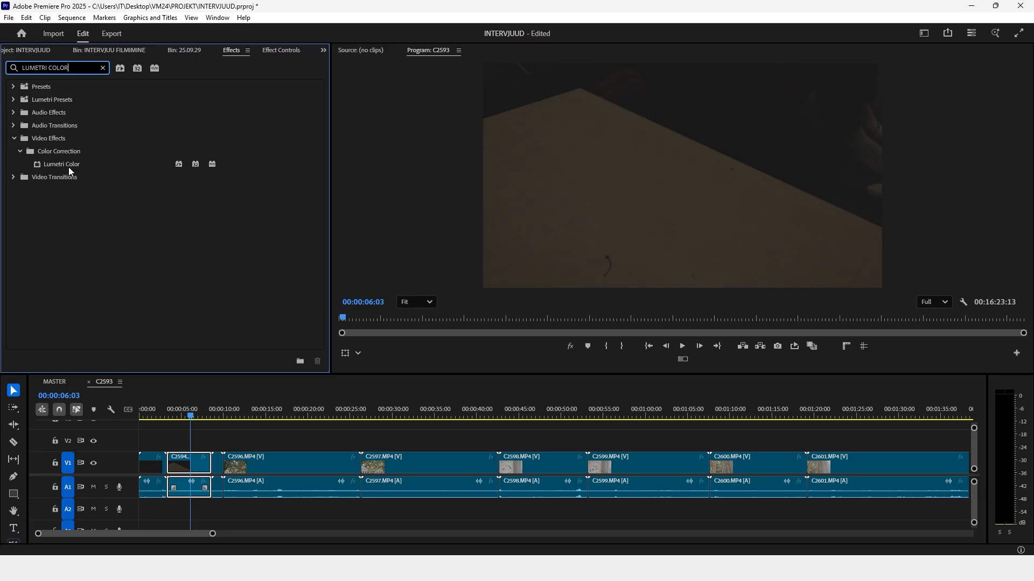
drag(70, 171, 189, 464)
Brighten clip C2594.MP4 by raising the midpoint of the white RGB curve in its Lumetri Color effect
click(281, 49)
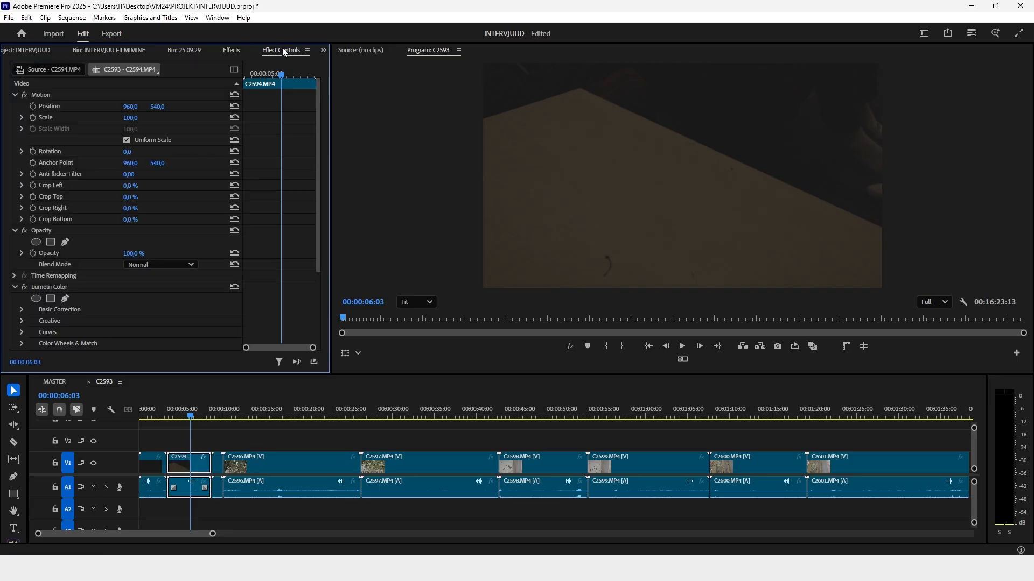
scroll(32, 268, down, 3)
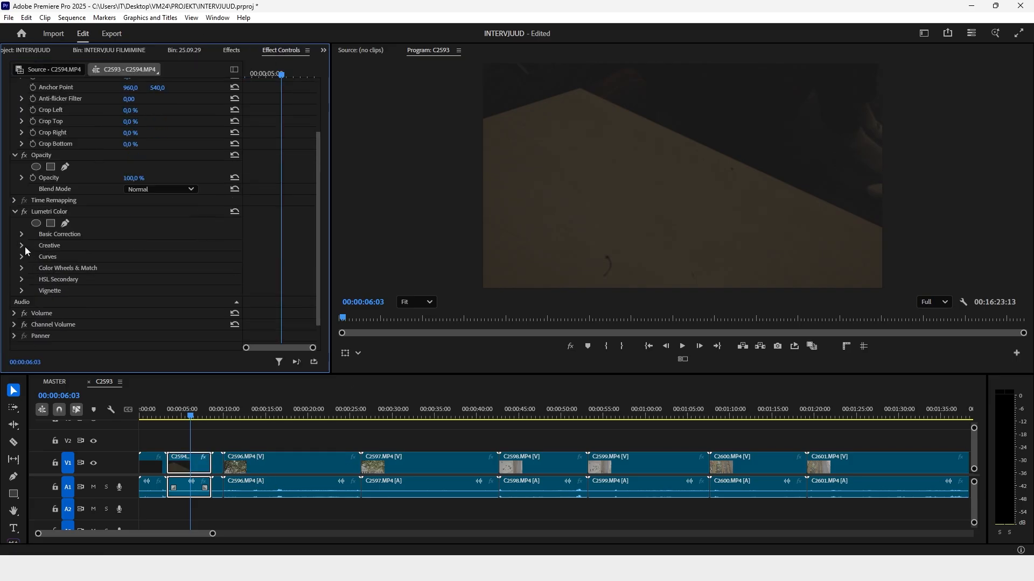
click(22, 256)
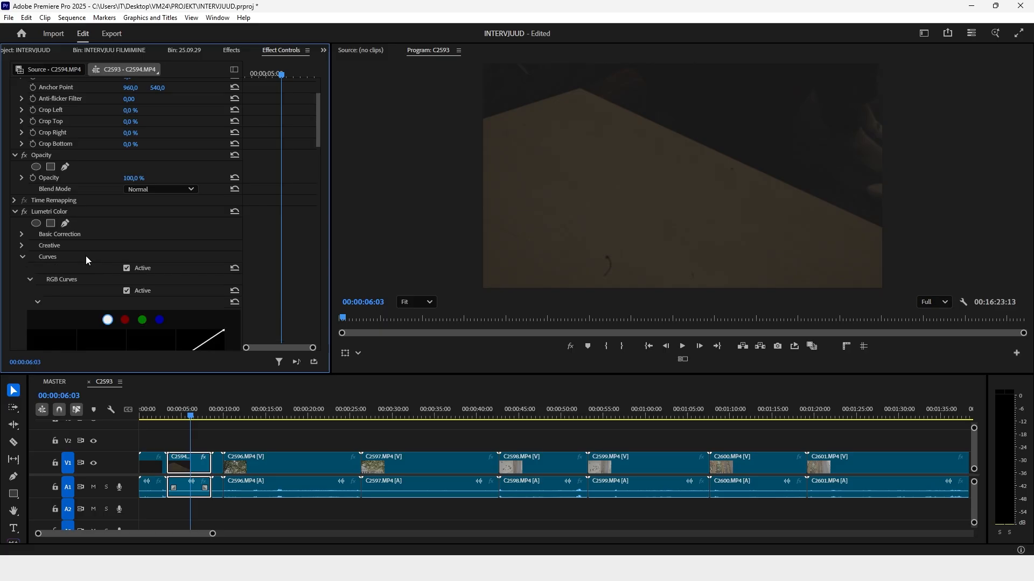
scroll(162, 306, down, 4)
mouse_move(135, 288)
mouse_down()
mouse_move(123, 268)
mouse_move(136, 270)
mouse_up()
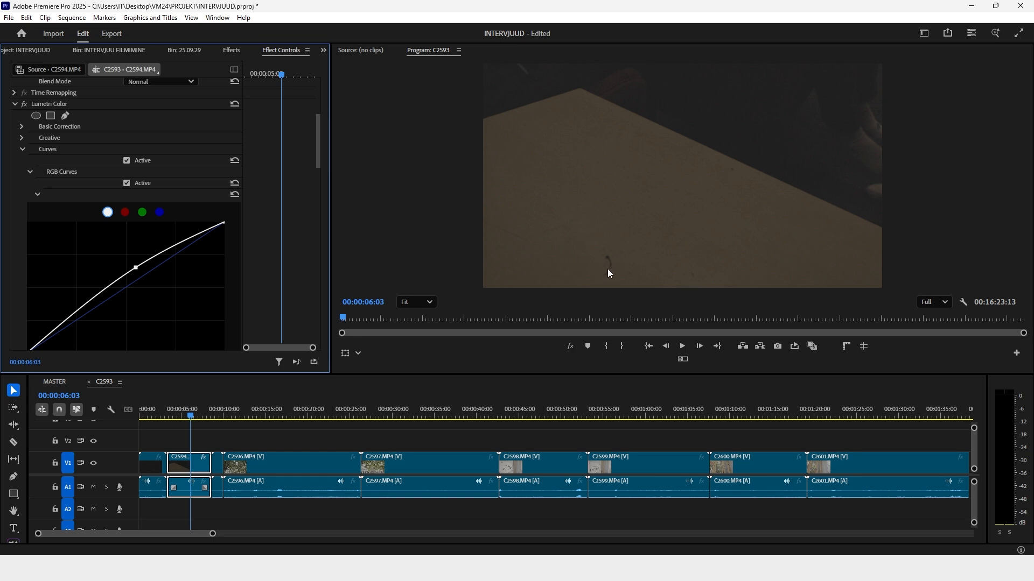
Compare the brightened clip C2594.MP4 with the ungraded clip C2596.MP4 by moving the playhead between them
click(209, 415)
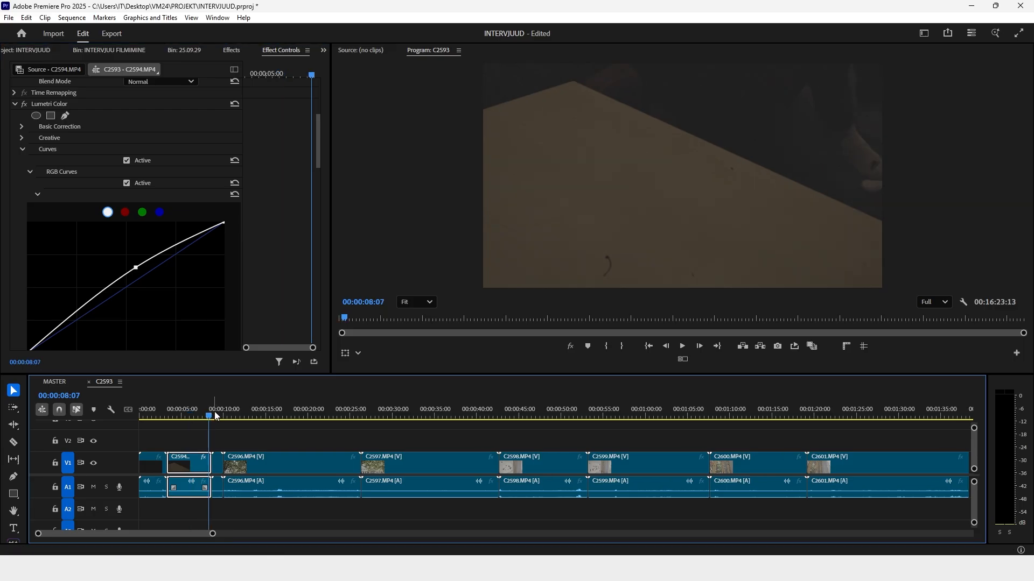
click(236, 416)
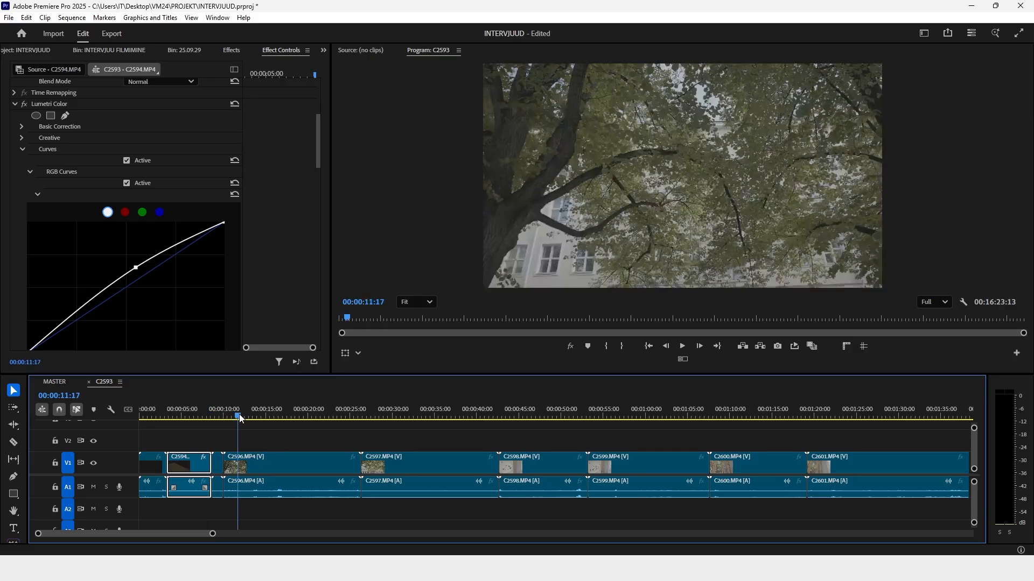
mouse_move(237, 415)
mouse_down()
mouse_move(282, 425)
mouse_move(233, 417)
mouse_up()
click(217, 414)
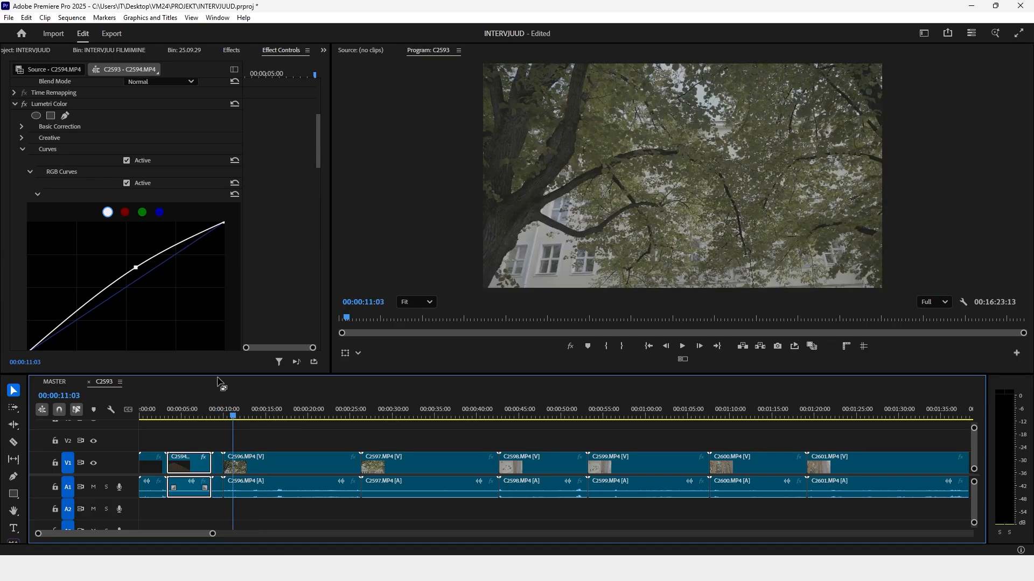
Enable Selection Follows Playhead and try it by scrubbing through the sequence to 00:00:31:11 in clip C2597.MP4
click(72, 18)
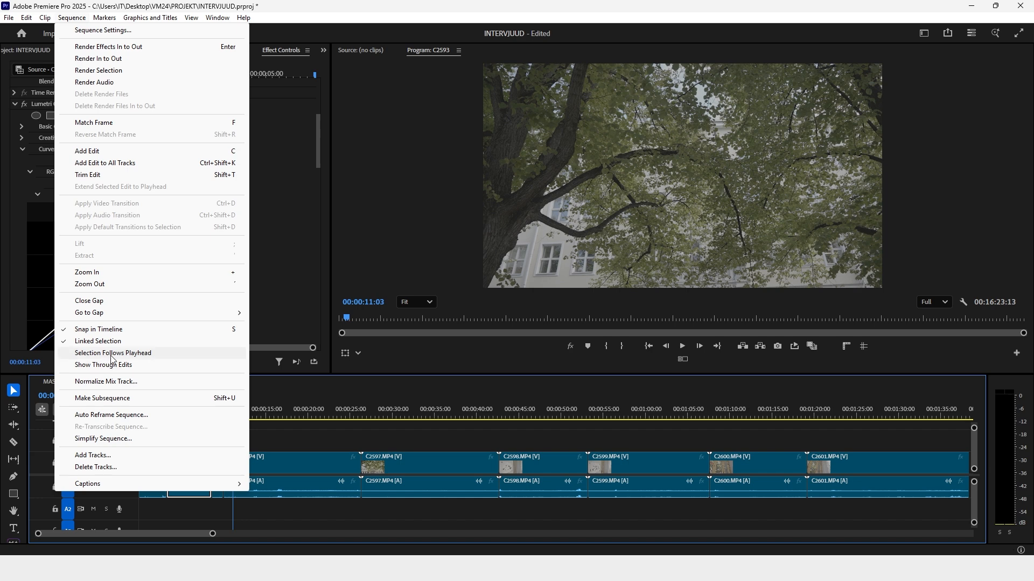
click(111, 354)
click(245, 436)
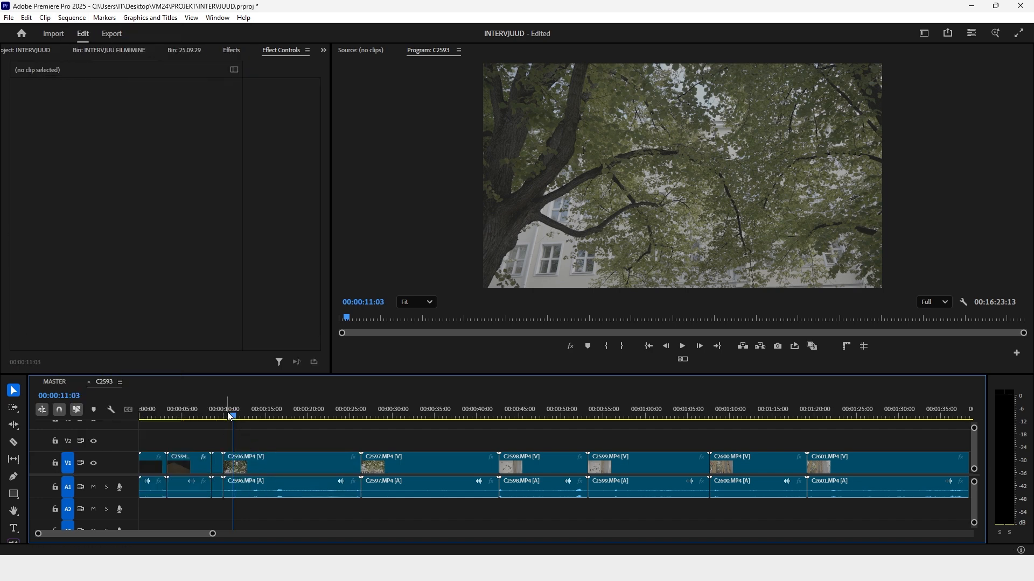
drag(235, 418, 258, 419)
click(270, 421)
drag(352, 407, 386, 414)
drag(342, 417, 405, 438)
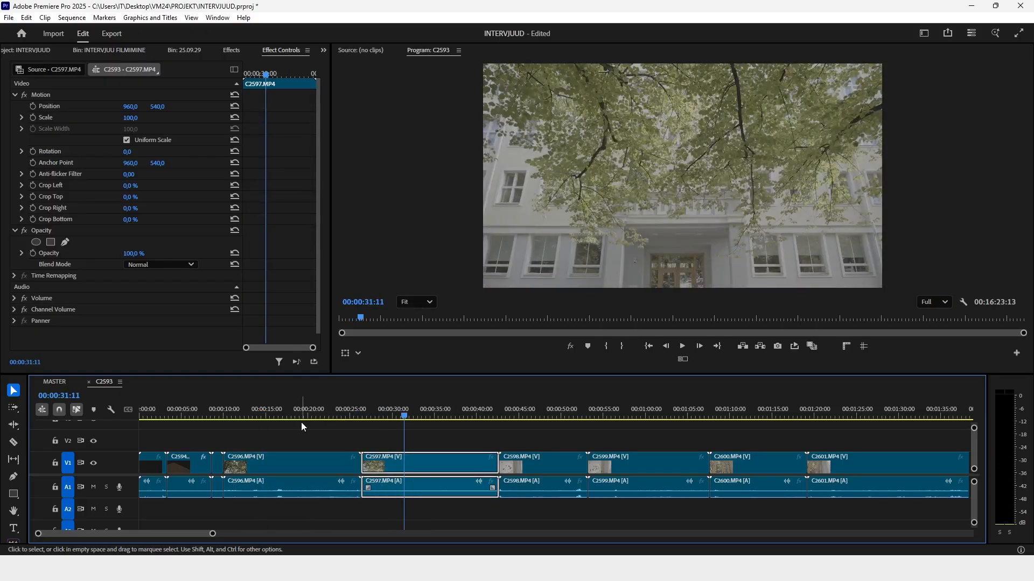
click(371, 446)
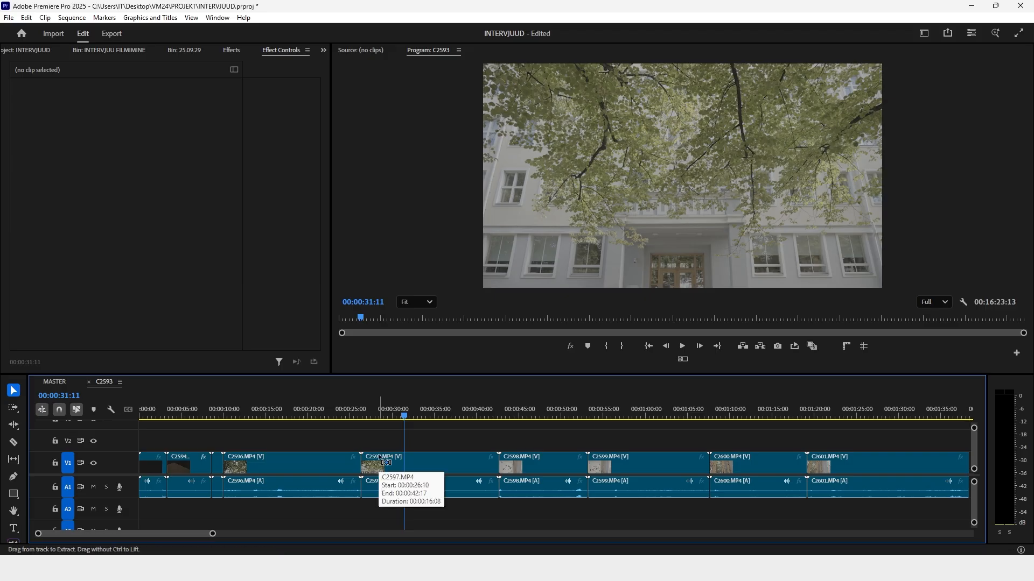
Search the keyboard shortcut commands for "NUDGE" and look through the matching entries
key(ctrl+alt+k)
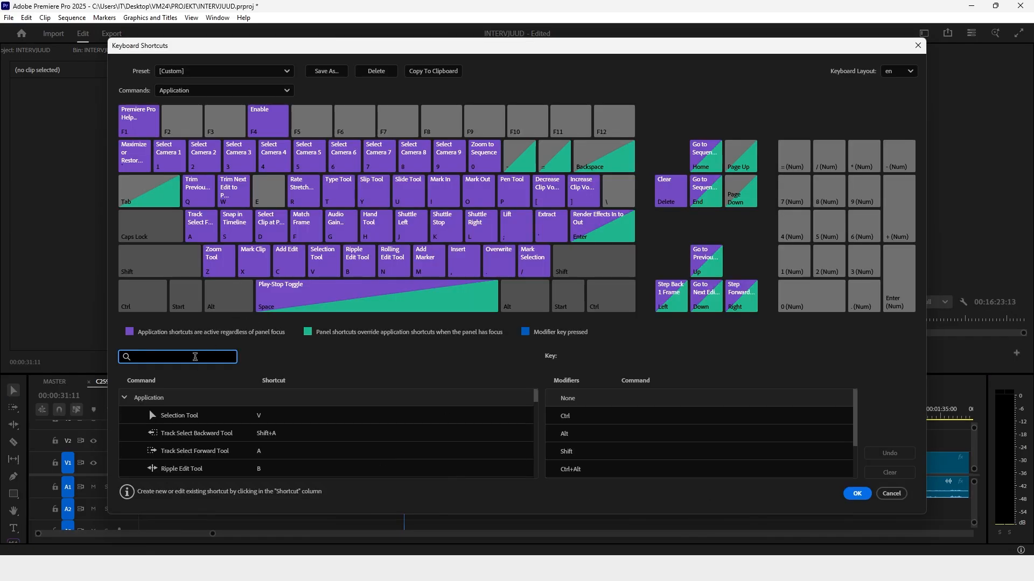
text(NUDGE)
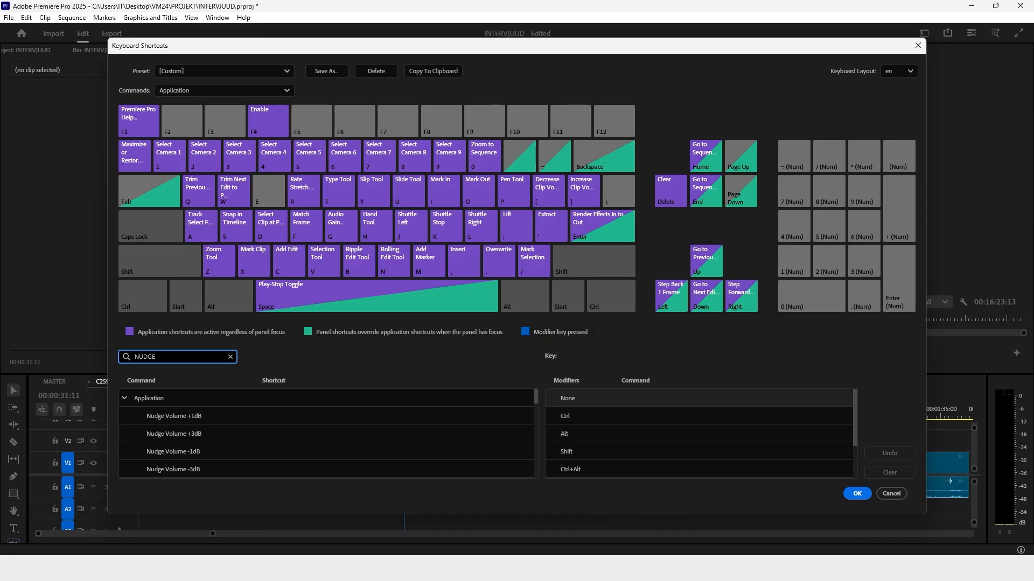
key(Caps_Lock)
scroll(220, 435, down, 5)
scroll(221, 435, down, 6)
scroll(218, 438, down, 3)
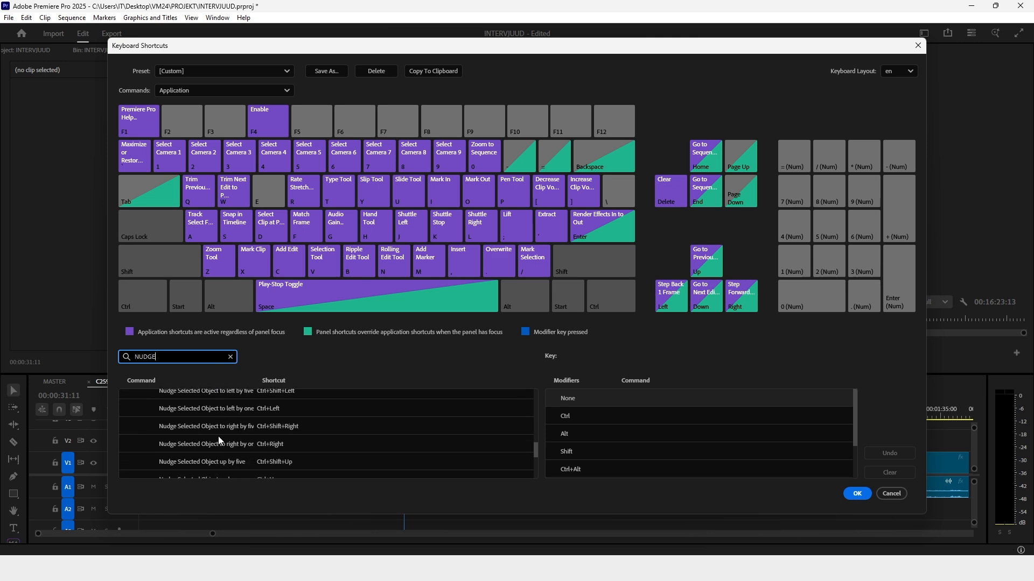
scroll(218, 440, down, 1)
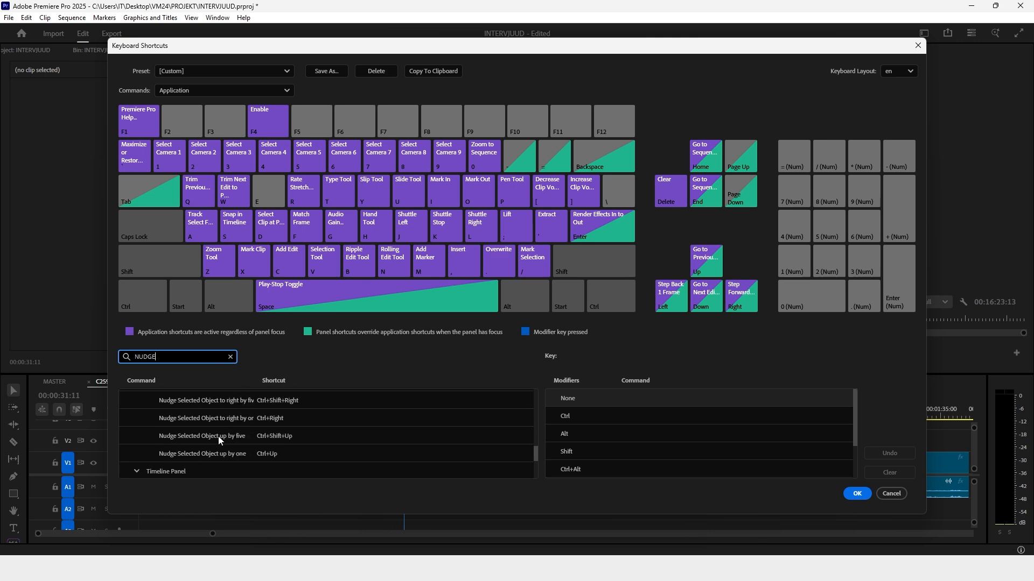
Narrow the command search to "NUDGE clip", replace the Alt+Up shortcut of Nudge Clip Selection Up with 1, and save the shortcuts
text(clip)
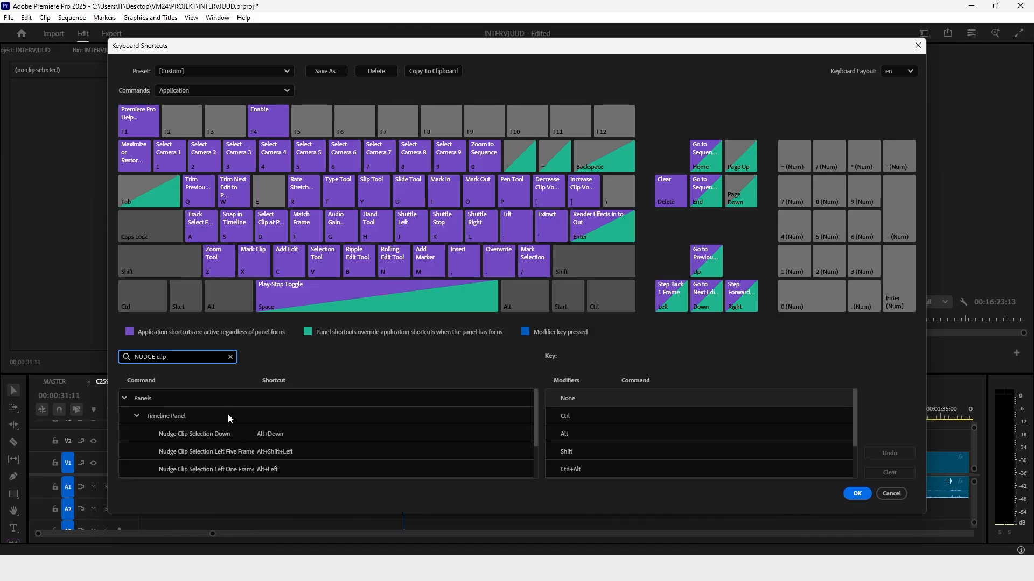
scroll(214, 436, down, 1)
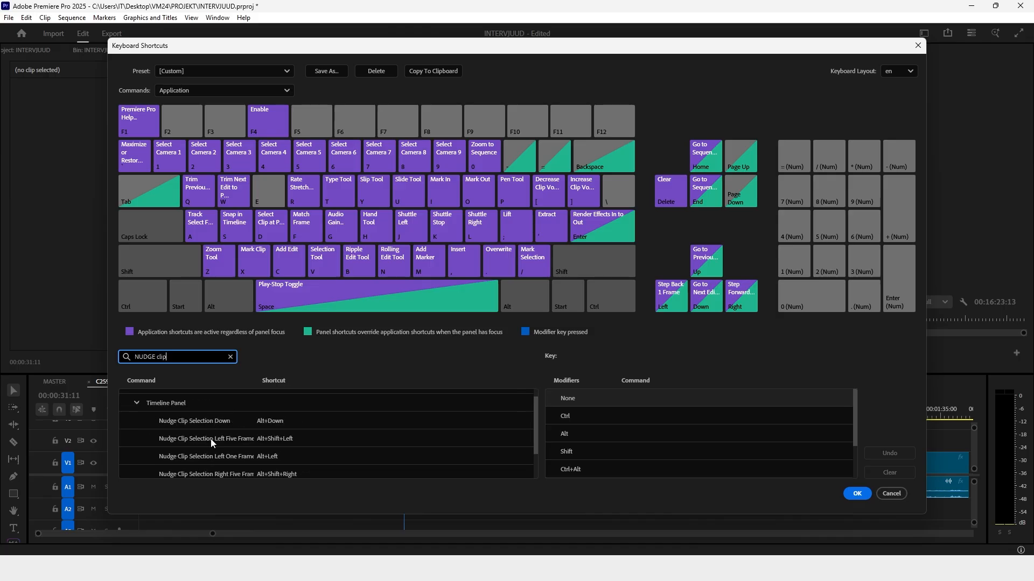
scroll(211, 440, down, 2)
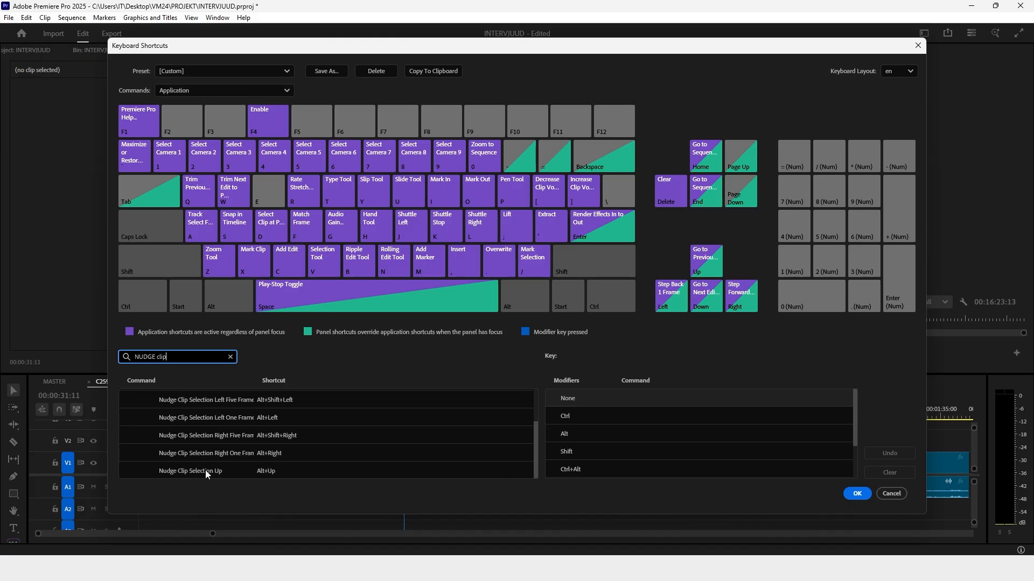
click(264, 472)
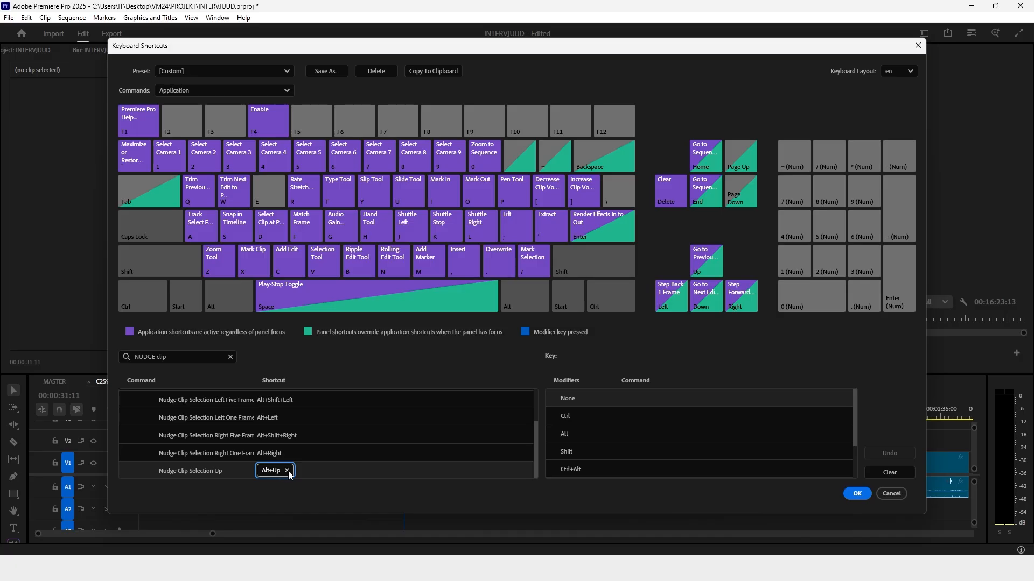
click(287, 471)
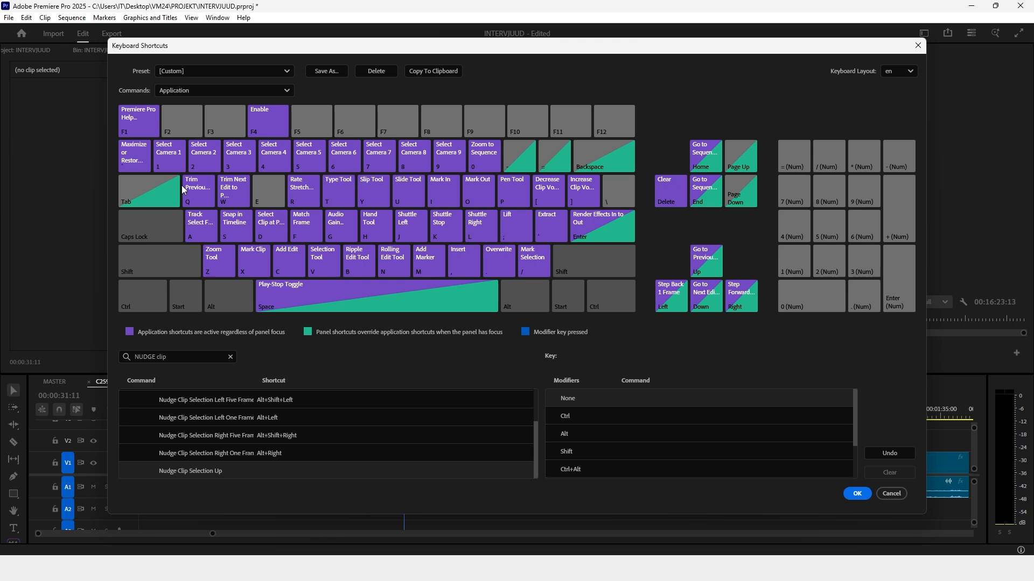
key(1)
click(264, 472)
key(1)
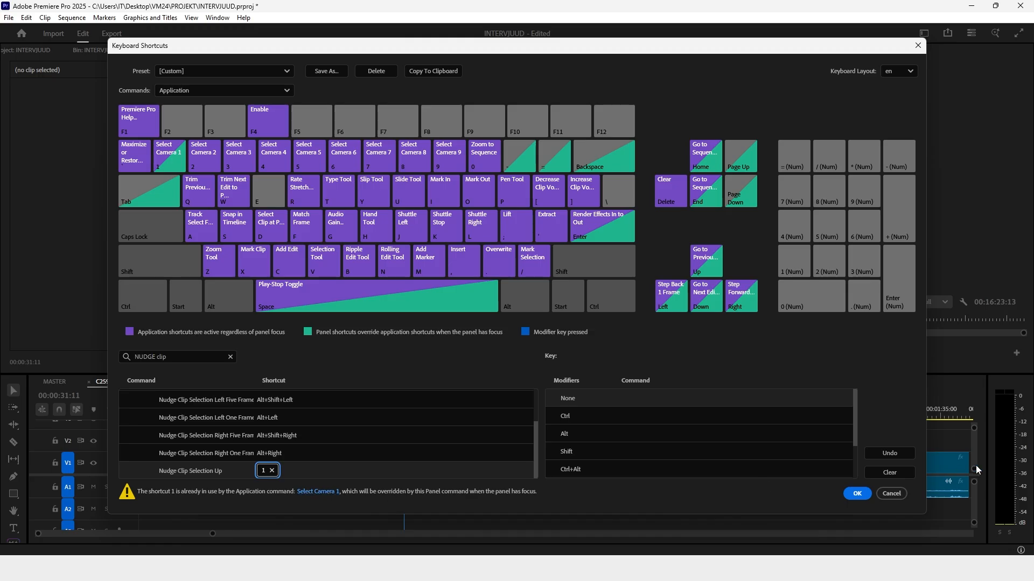
click(858, 495)
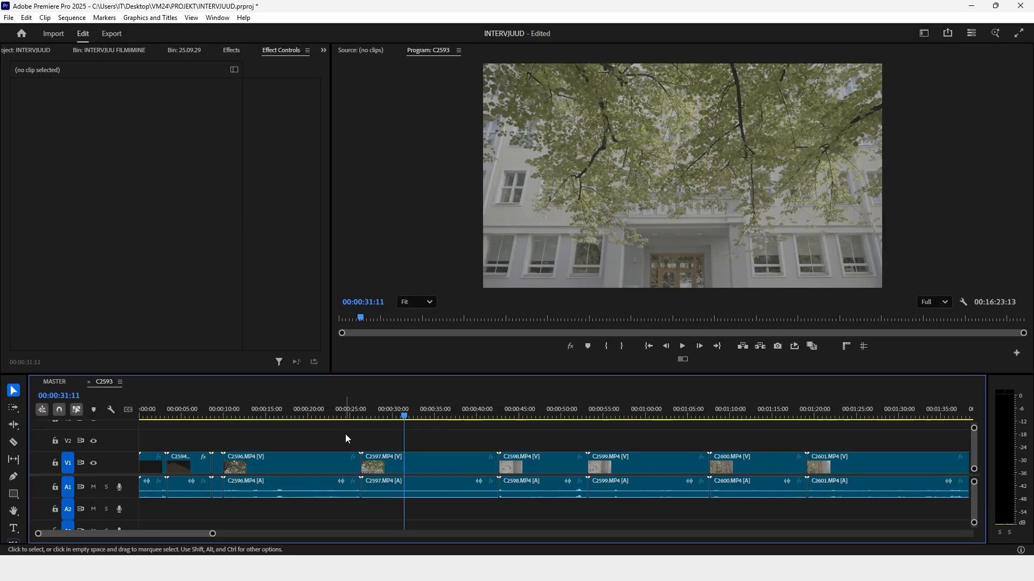
Try nudging the video of clip C2597.MP4 up to track V2, and undo the move
scroll(367, 443, down, 2)
scroll(367, 444, up, 2)
drag(400, 417, 408, 420)
key(Left)
key(Left)
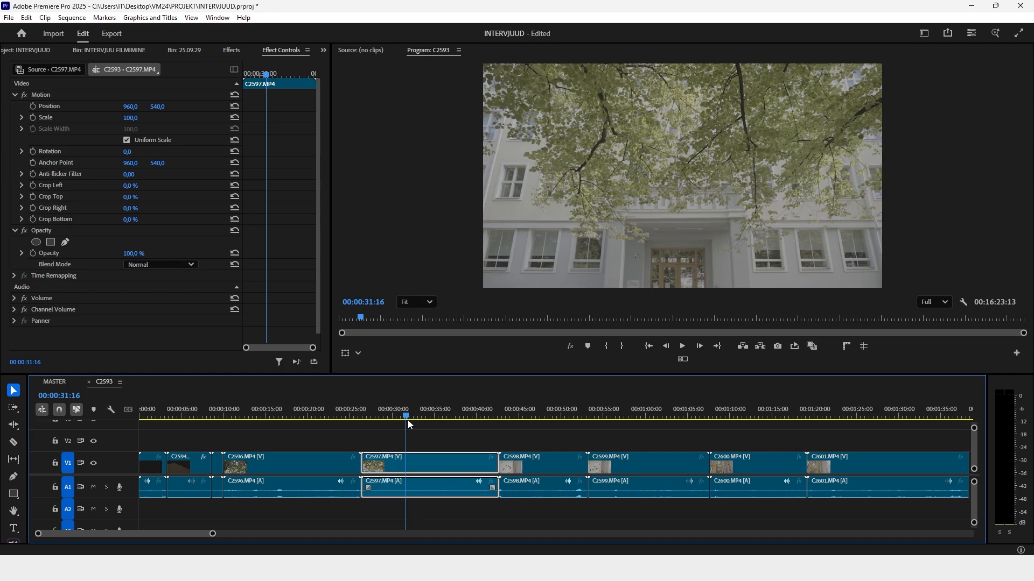
key(alt+Up)
mouse_move(409, 424)
mouse_down()
mouse_move(506, 432)
mouse_move(402, 429)
mouse_up()
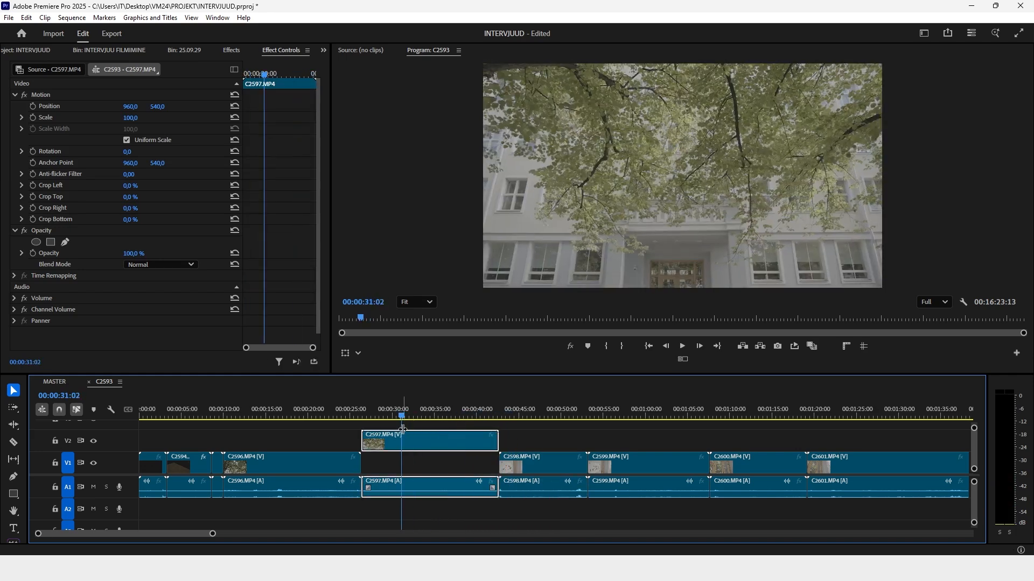
key(ctrl+z)
click(395, 434)
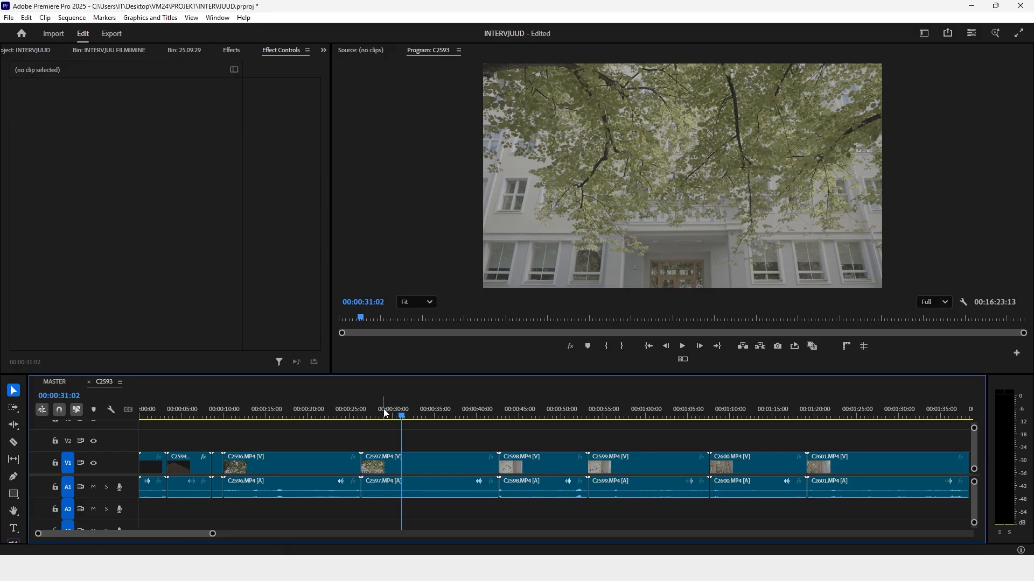
Play and scrub the opening of clip C2596.MP4 and cut the clip at 00:00:13:05
drag(285, 413, 245, 414)
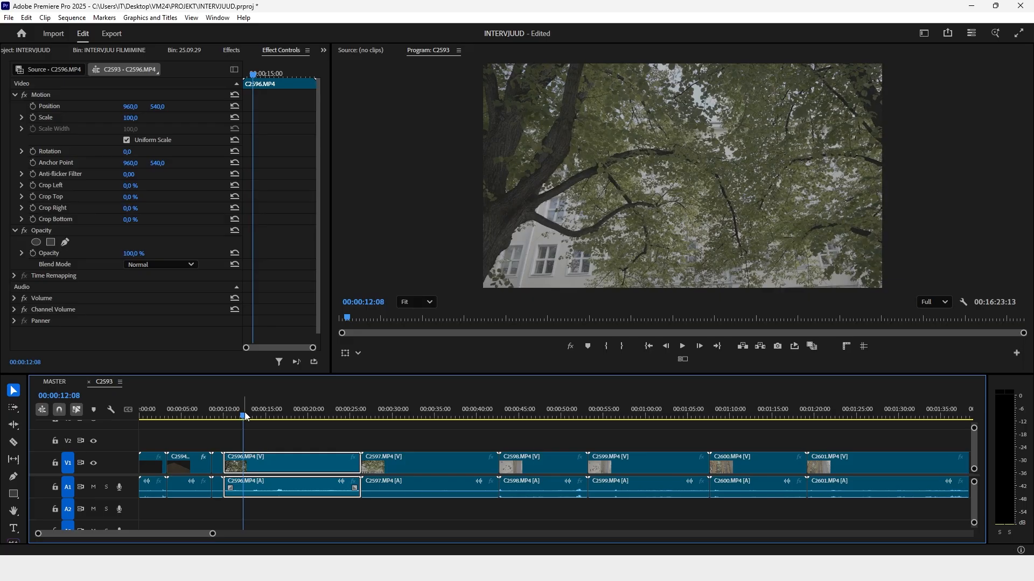
key(space)
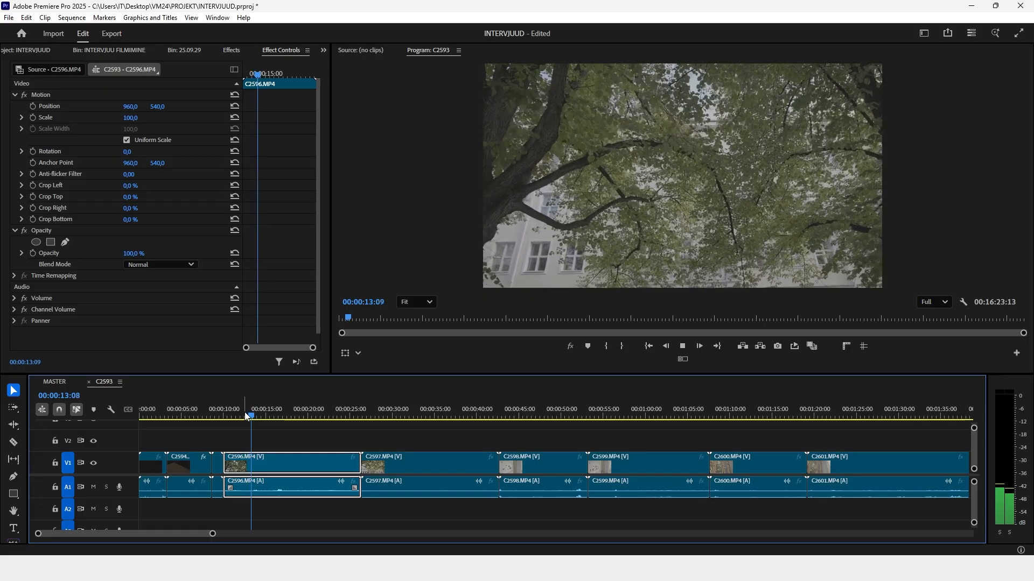
key(space)
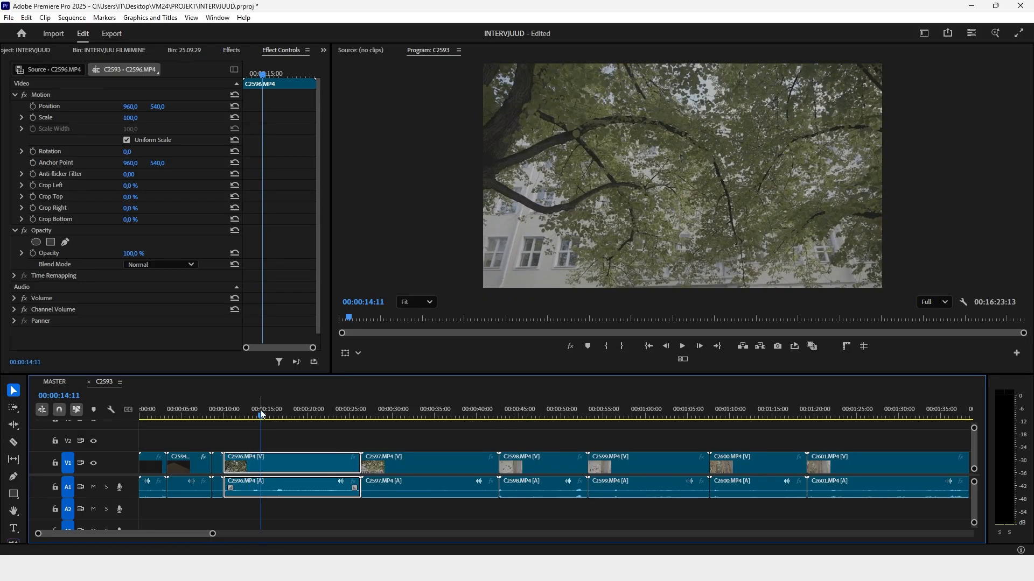
click(244, 415)
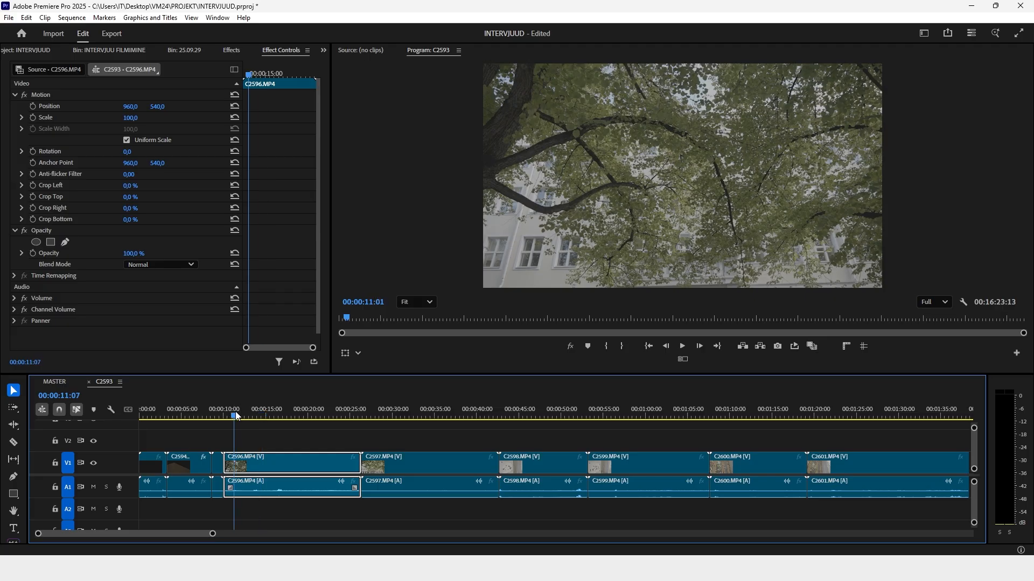
drag(245, 414, 251, 417)
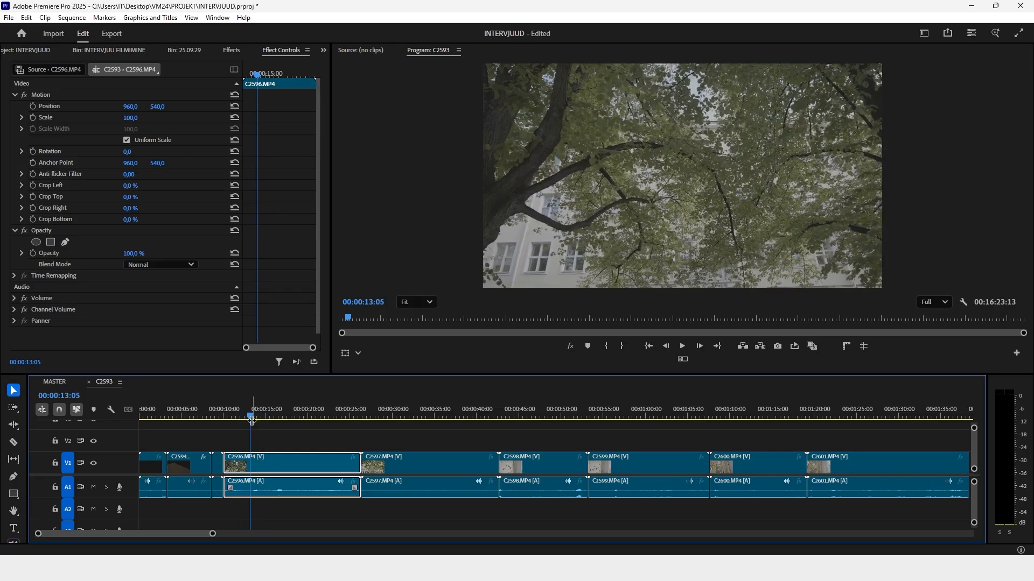
key(ctrl+k)
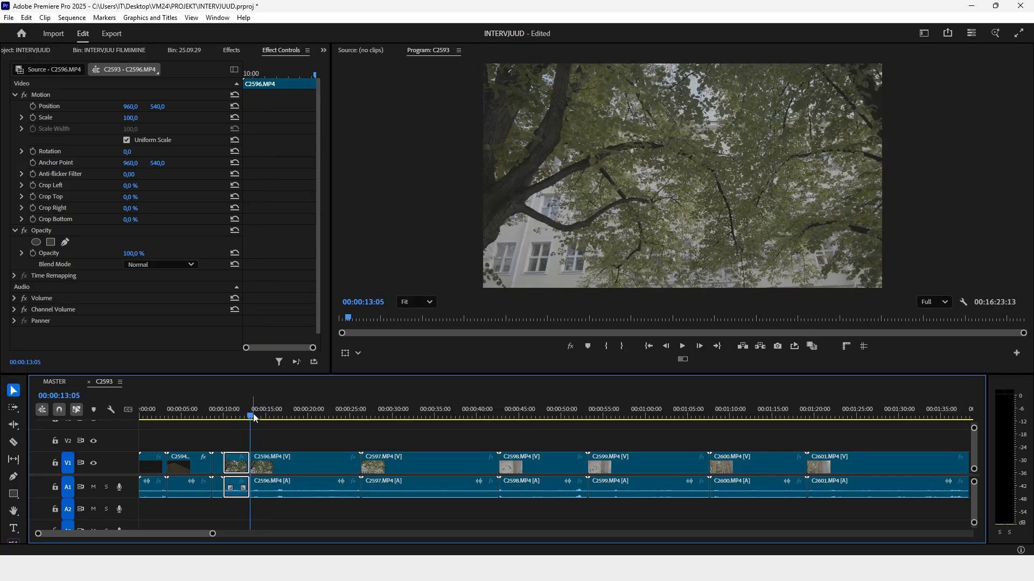
Cut clip C2596.MP4 again at 00:00:23:01 and nudge the video of its middle section up to track V2
click(262, 415)
drag(265, 416, 335, 442)
key(ctrl+k)
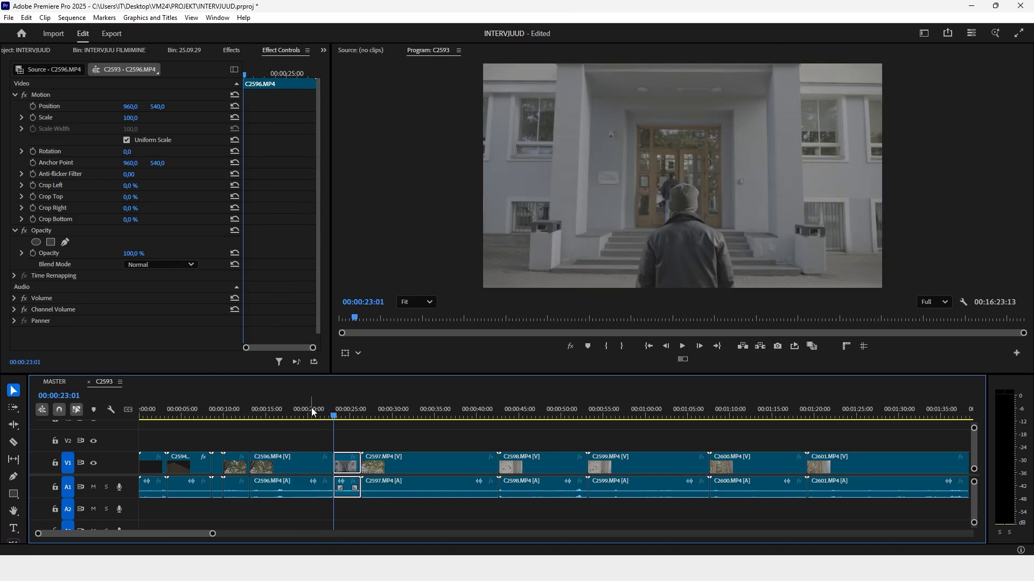
click(291, 409)
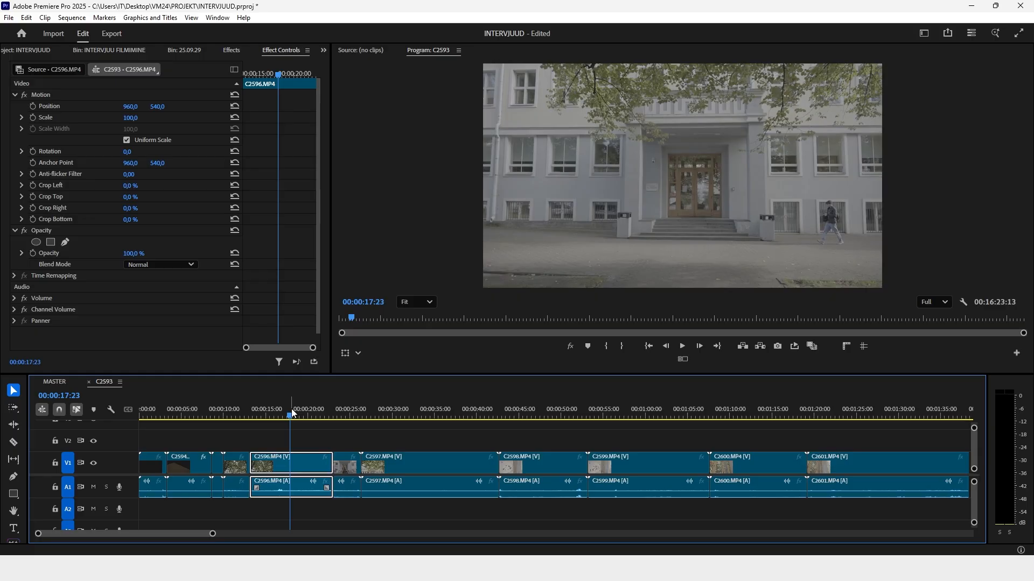
key(alt+Up)
Cut clip C2597.MP4 at about 00:00:29 and at 00:00:39:08, and nudge the middle section's video up to track V2
drag(292, 413, 470, 454)
key(ctrl+k)
key(ctrl+k)
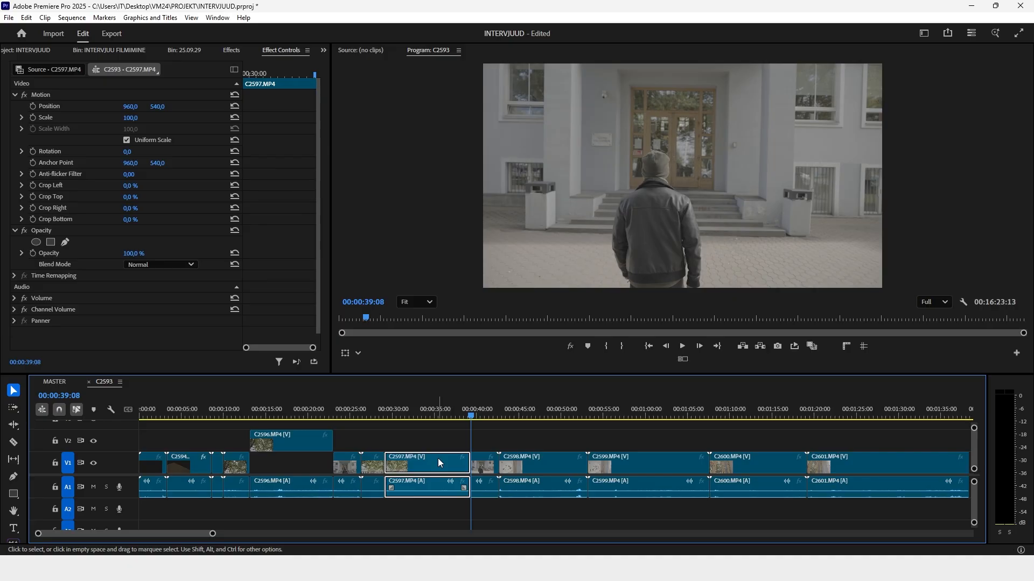
key(alt+Up)
Cut clip C2598.MP4 shortly after its start, at about 00:00:44
scroll(431, 459, right, 6)
click(286, 413)
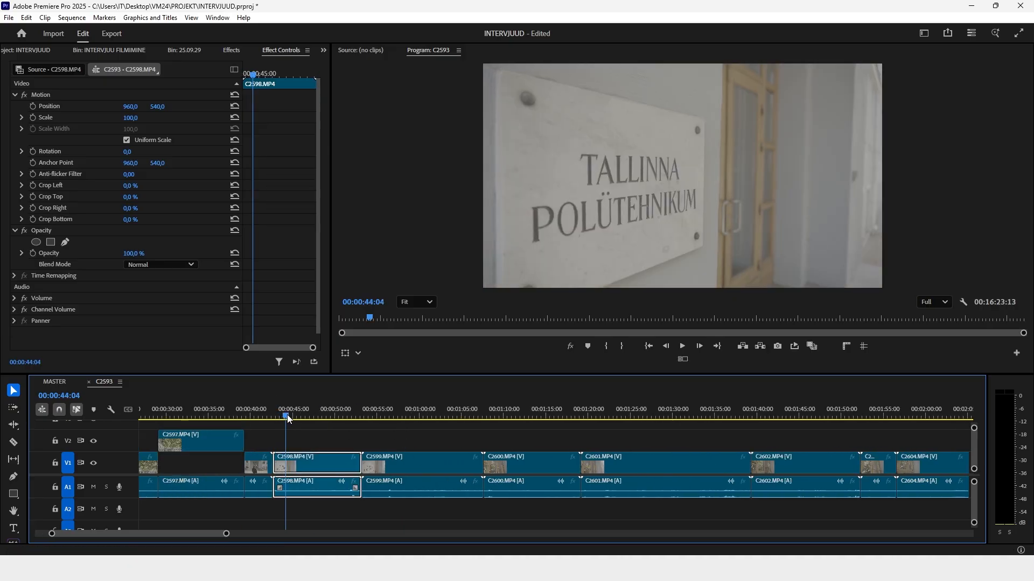
scroll(302, 431, left, 2)
scroll(301, 431, left, 4)
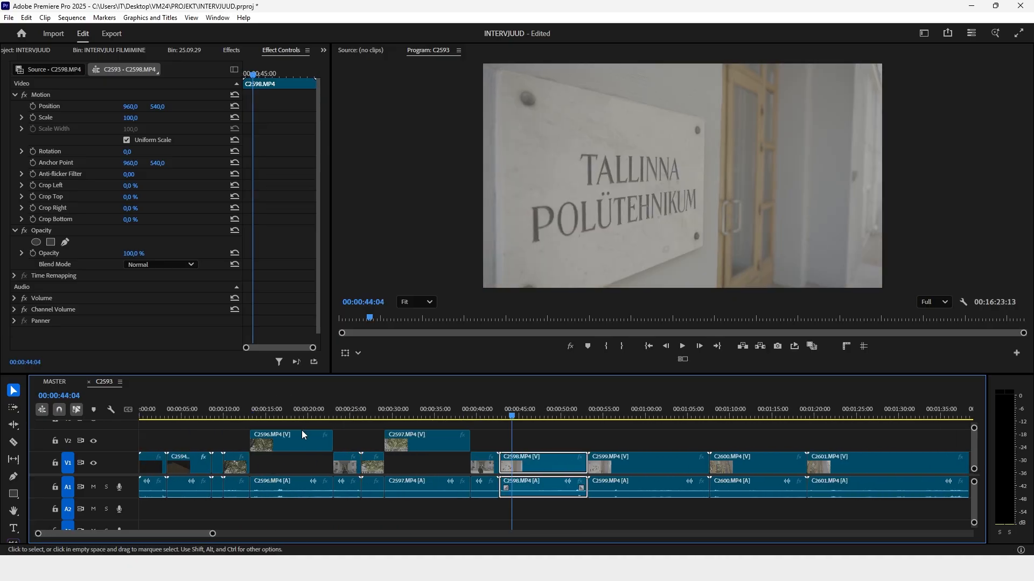
drag(212, 534, 329, 534)
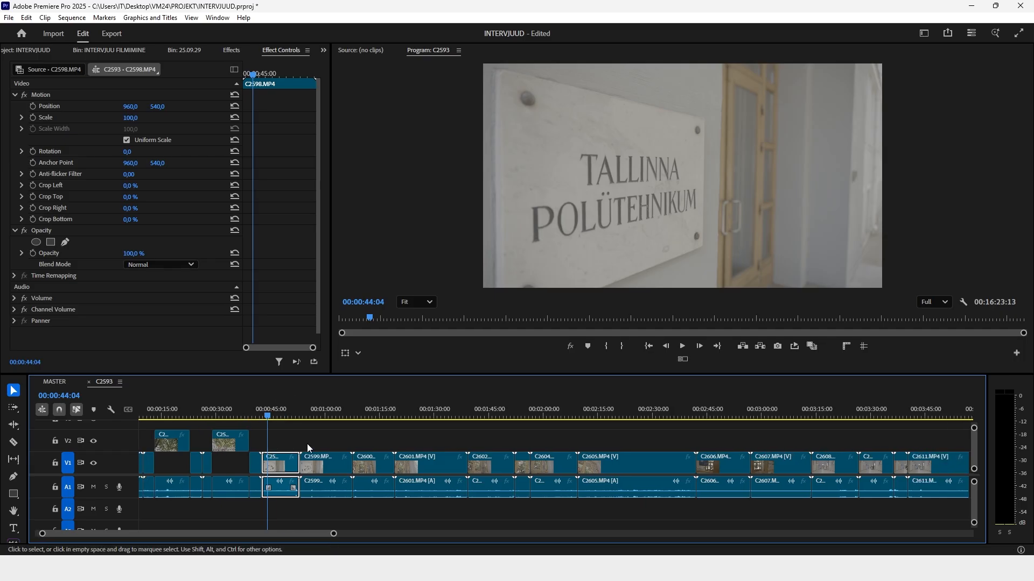
key(equal)
key(equal)
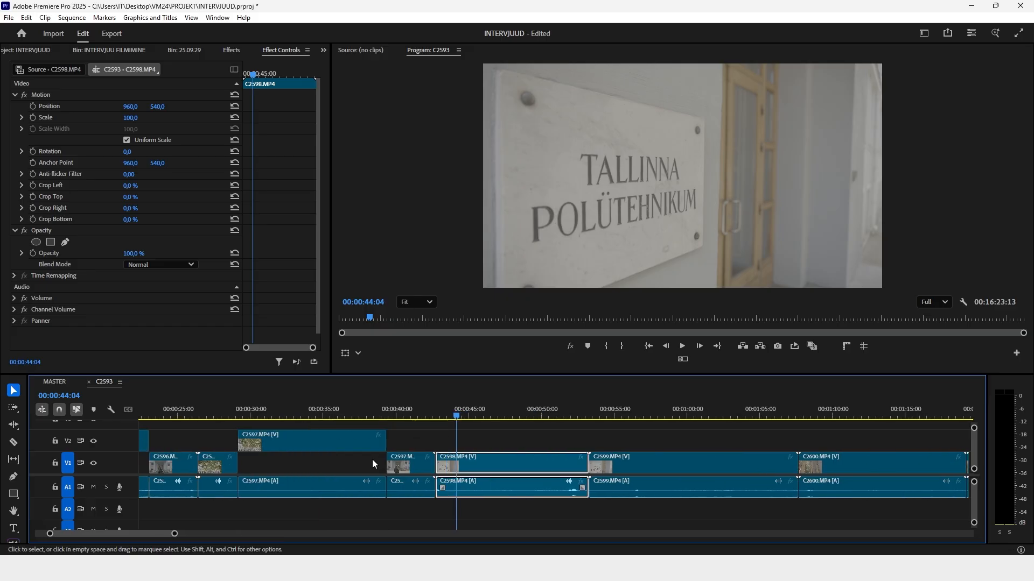
drag(455, 416, 464, 419)
key(ctrl+k)
Cut clip C2598.MP4 again at 00:00:51:18 and move the video of its middle section up to track V2
scroll(463, 418, down, 2)
drag(376, 416, 454, 425)
key(ctrl+k)
key(ctrl+z)
key(ctrl+k)
click(423, 470)
drag(422, 467, 424, 444)
Cut clip C2599.MP4 at about 00:00:58 and 00:01:03:24, raise the section between to V2, and scrub through it
scroll(430, 447, down, 2)
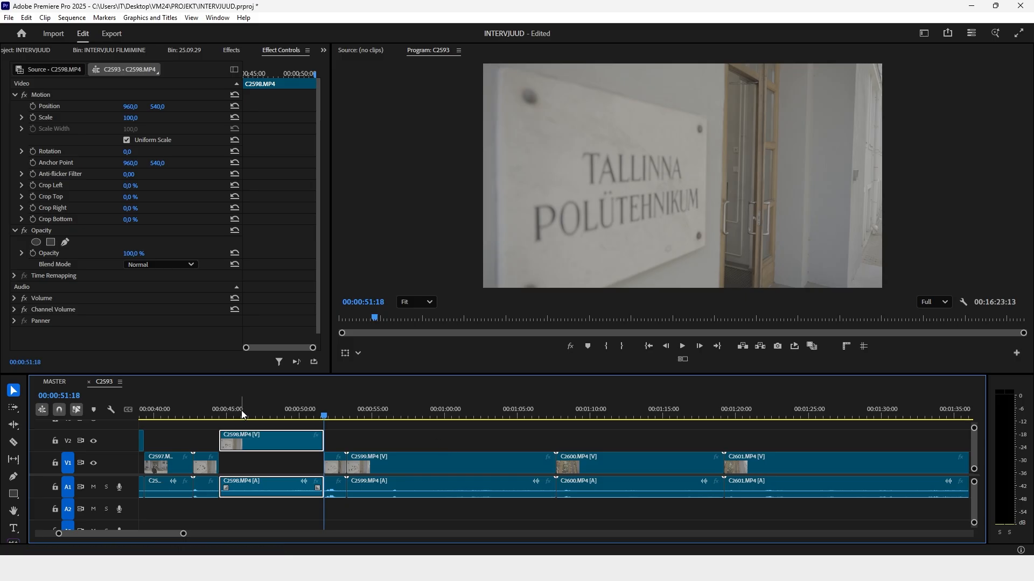
drag(335, 412, 489, 430)
key(ctrl+k)
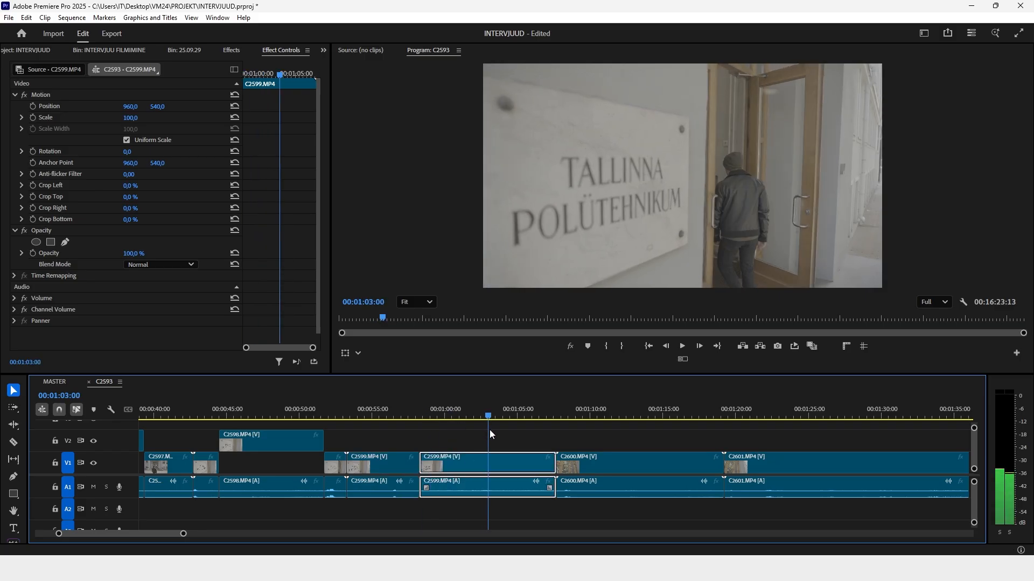
drag(231, 413, 502, 450)
key(ctrl+k)
click(451, 413)
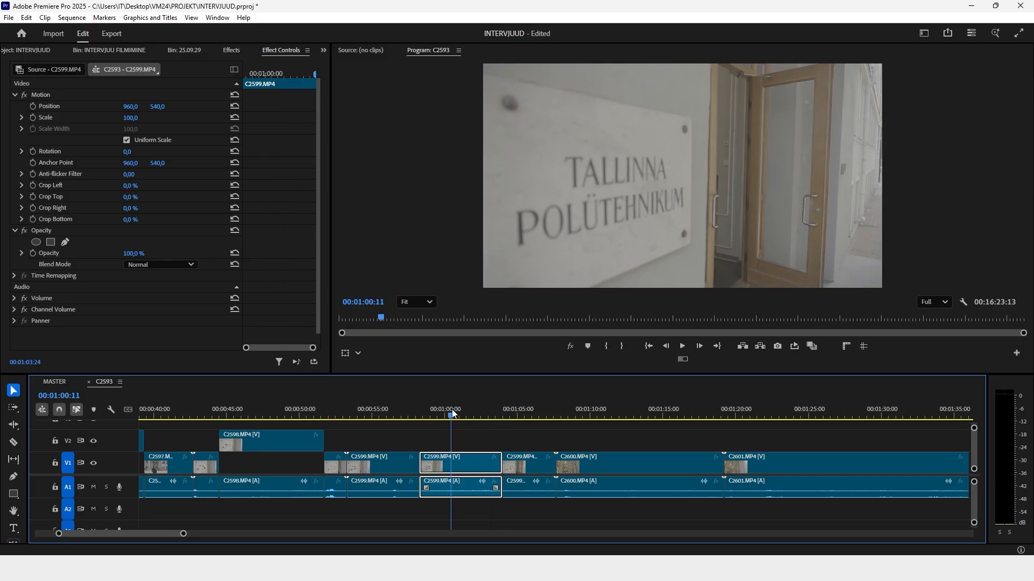
key(alt+Up)
click(424, 415)
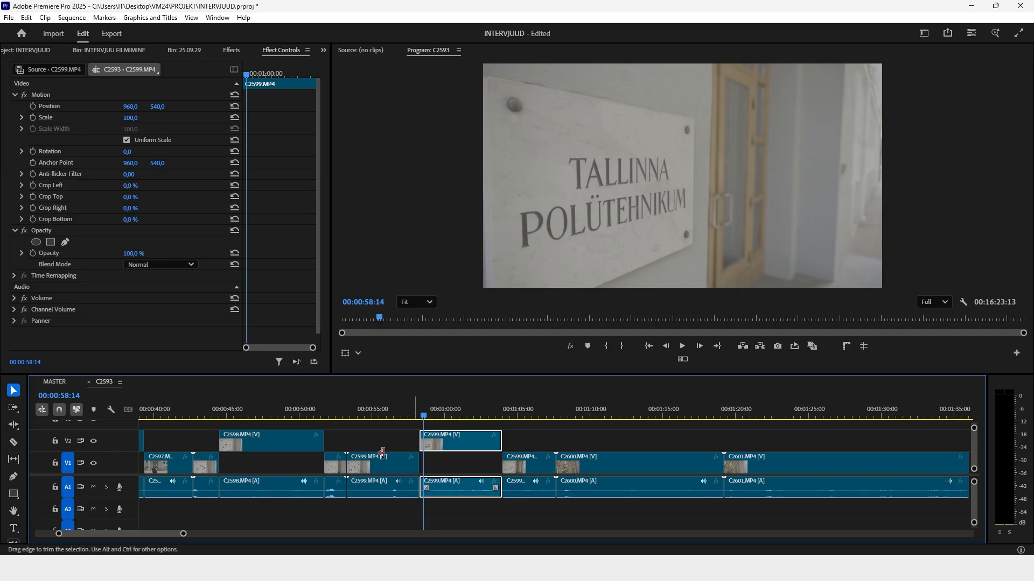
click(425, 415)
drag(428, 415, 469, 428)
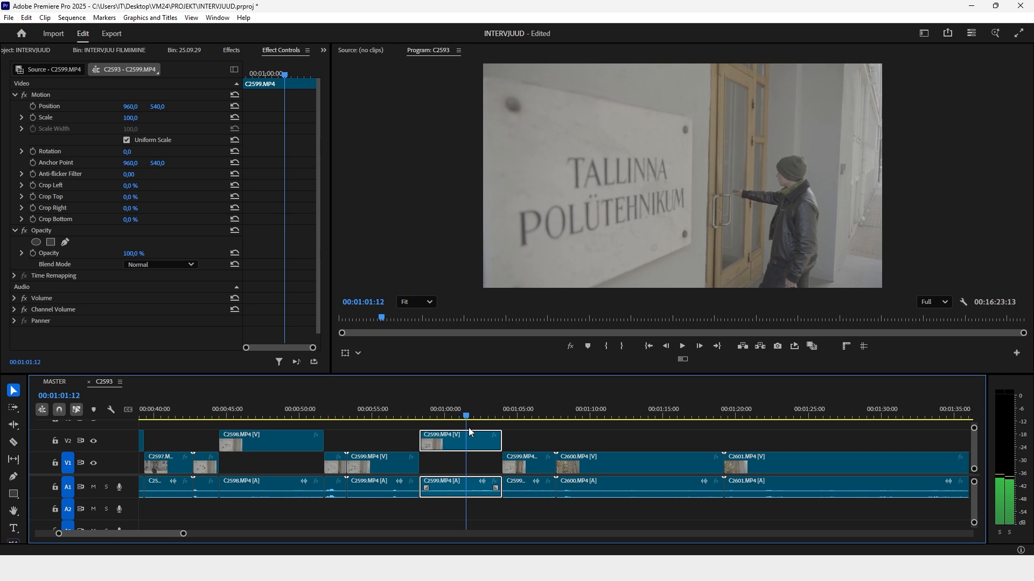
Cut clip C2600.MP4 at about 00:01:11:06 and at 00:01:17:14, and move the middle section's video up to track V2
scroll(466, 431, down, 4)
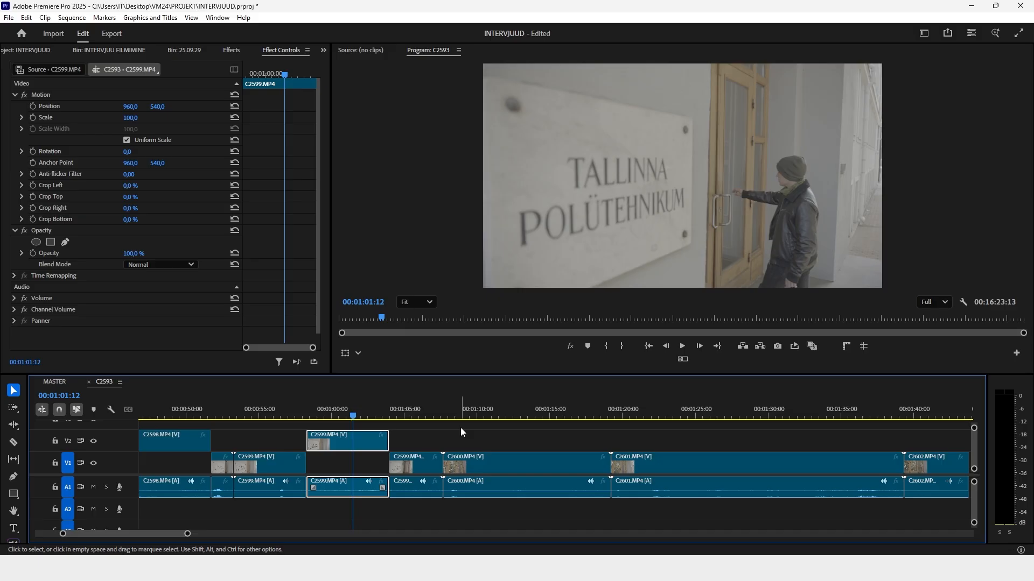
click(356, 418)
drag(355, 418, 492, 435)
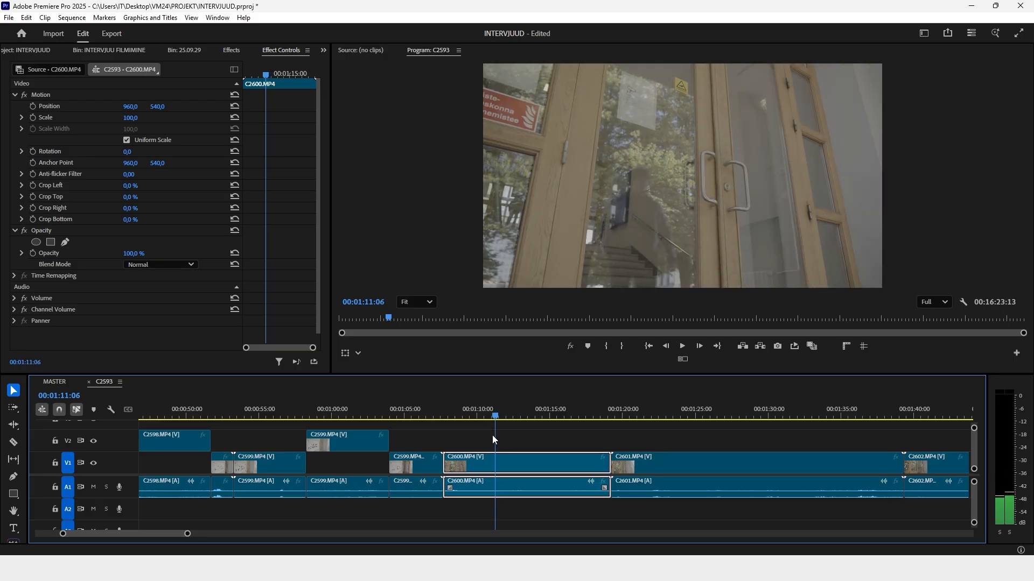
key(ctrl+k)
click(504, 418)
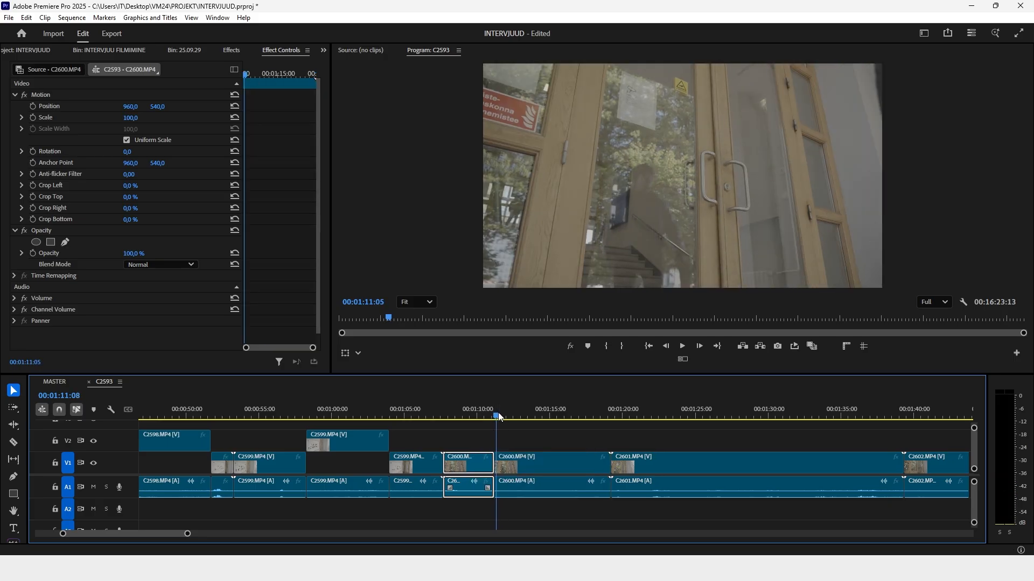
drag(506, 418, 587, 441)
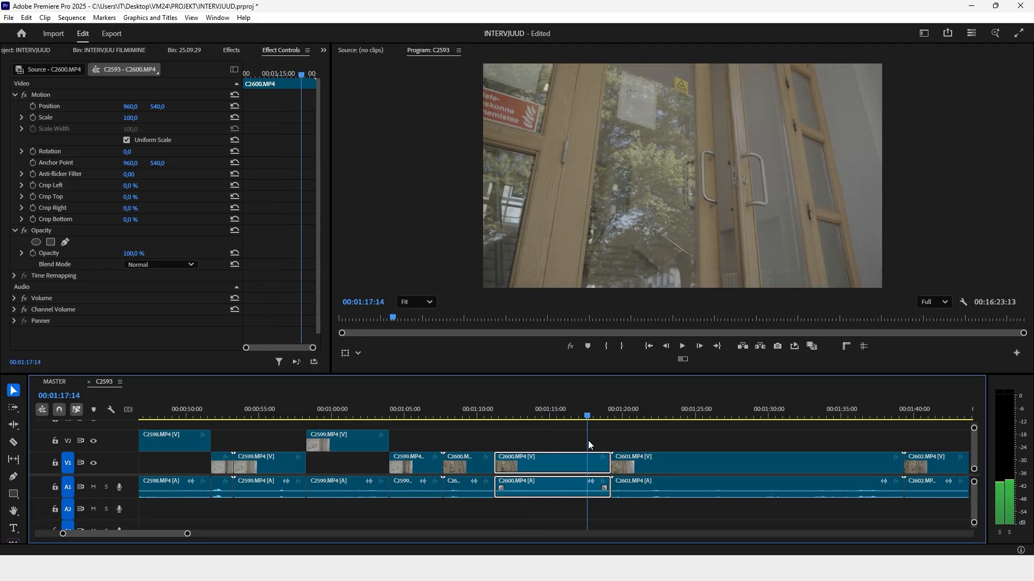
key(ctrl+k)
drag(569, 479, 544, 460)
Cut clip C2601.MP4 at about 00:01:24 and at 00:01:29:19, and move the middle section's video up to track V2
scroll(484, 430, down, 5)
click(383, 411)
drag(384, 412, 467, 435)
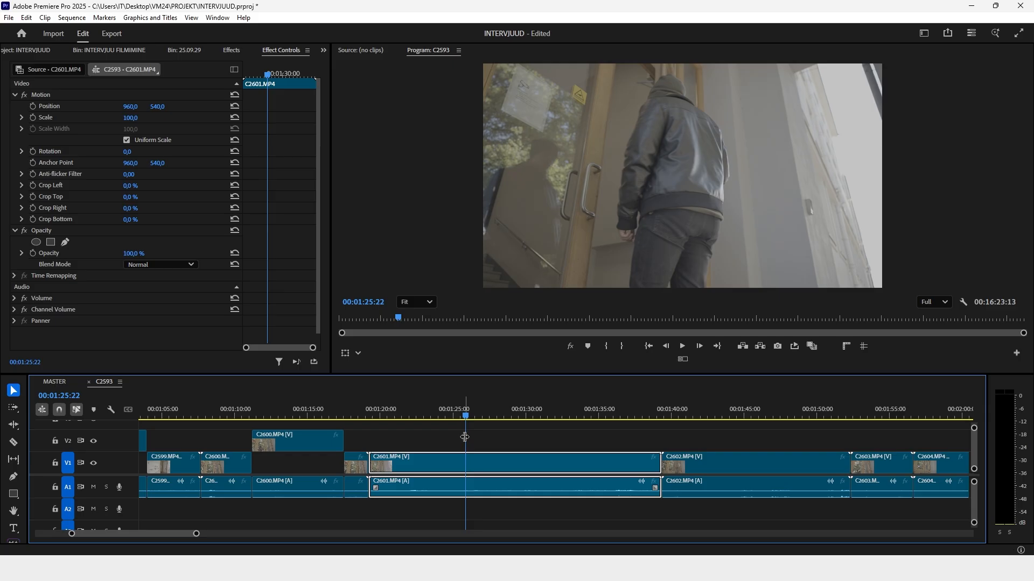
scroll(457, 436, right, 2)
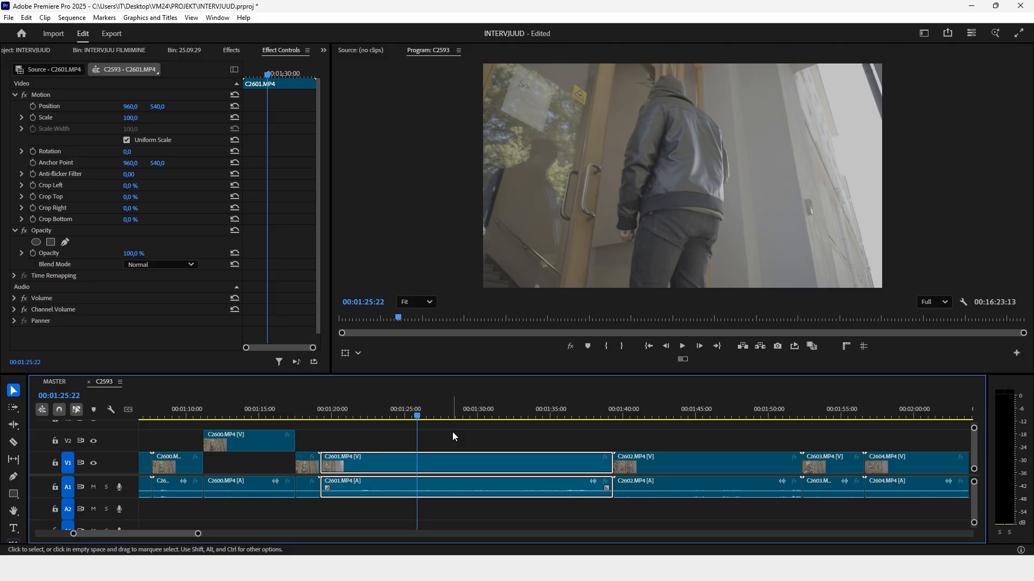
scroll(400, 415, right, 2)
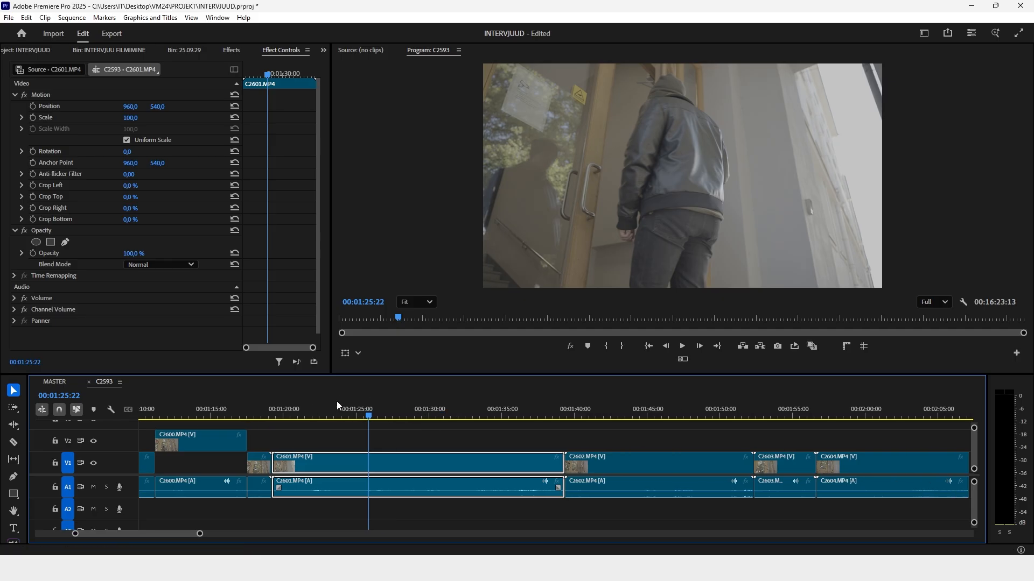
drag(335, 408, 358, 463)
key(ctrl+k)
click(360, 427)
key(space)
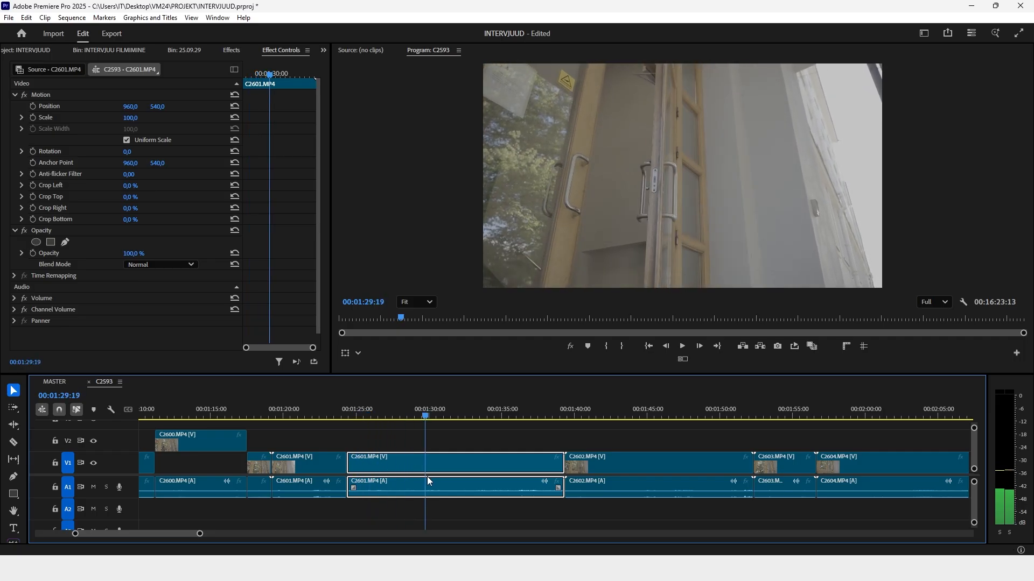
key(ctrl+k)
key(alt+Up)
Cut clip C2602.MP4 at about 00:01:45 and at 00:01:49:24, and raise the video of the section between to V2
scroll(384, 467, down, 2)
drag(457, 411, 623, 461)
key(ctrl+k)
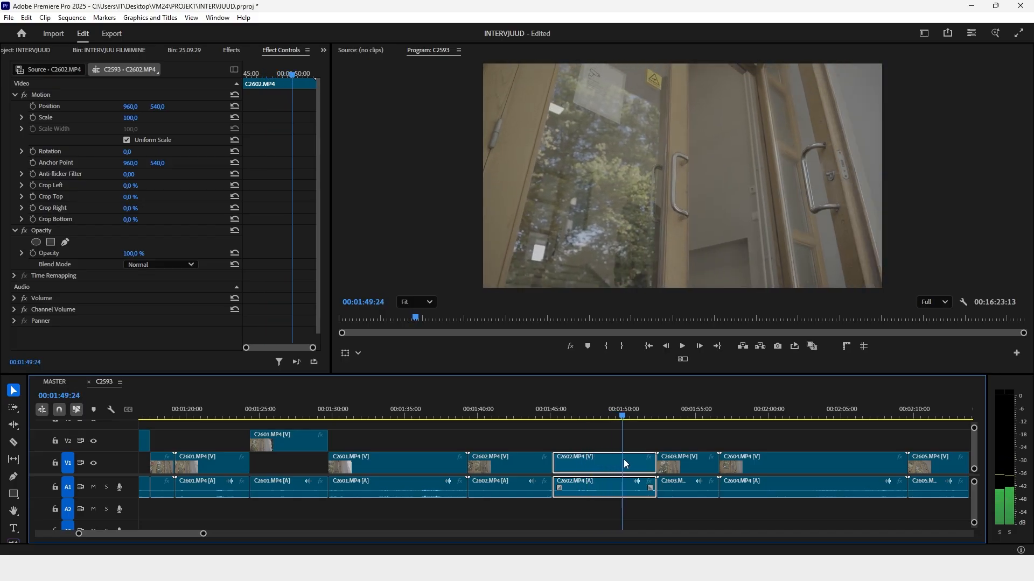
key(ctrl+k)
key(alt+Up)
Check the start of clip C2603.MP4, and spot-check the sections already raised to V2 in a wider timeline view
scroll(586, 465, down, 7)
drag(421, 410, 441, 417)
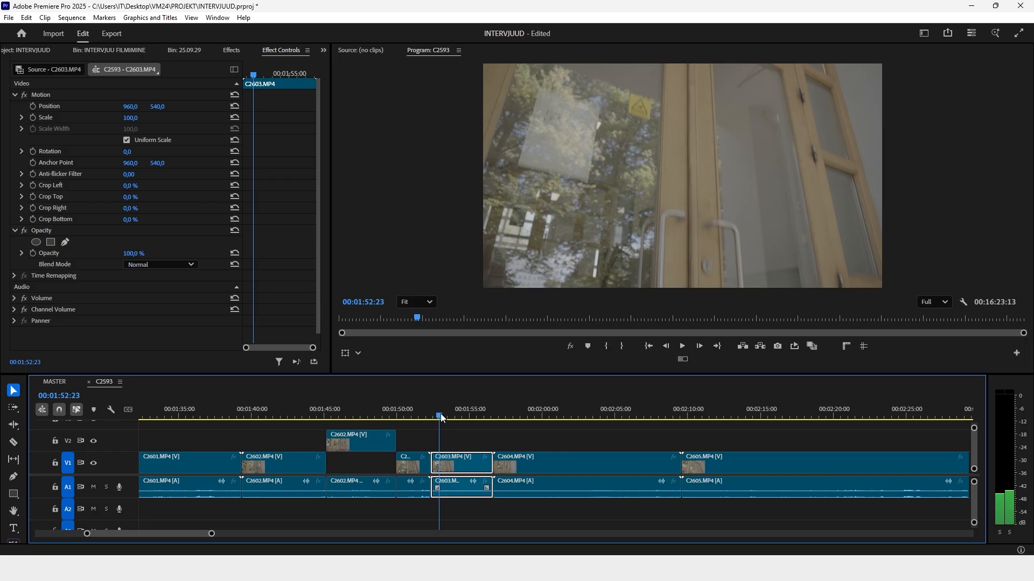
key(minus)
key(minus)
key(minus)
key(minus)
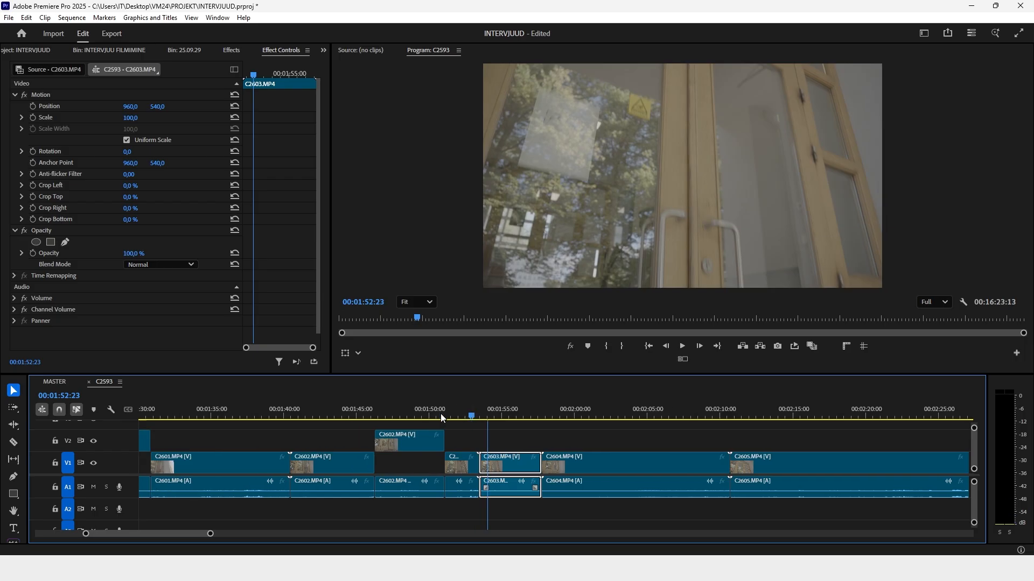
drag(208, 412, 205, 411)
click(364, 412)
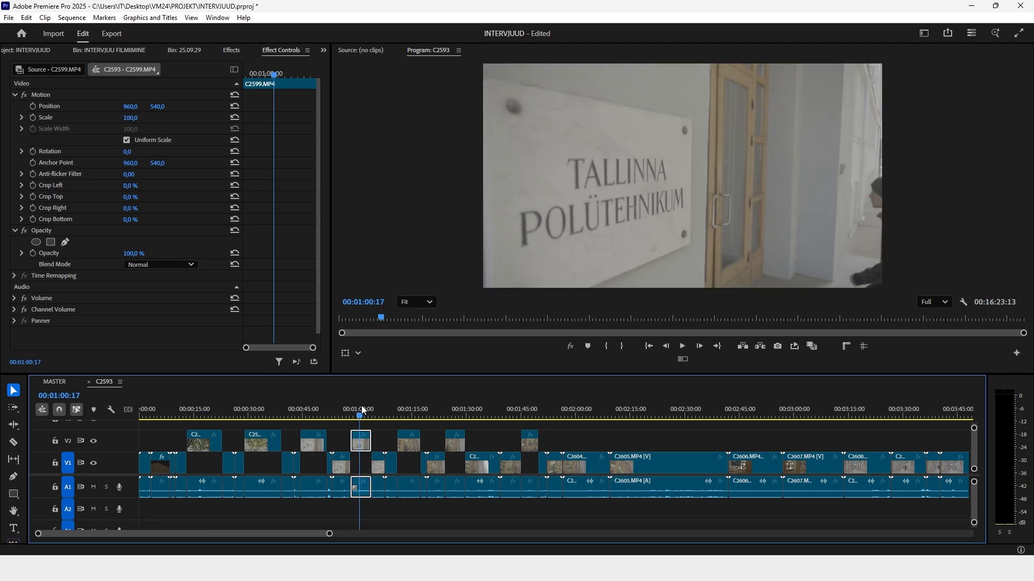
click(206, 411)
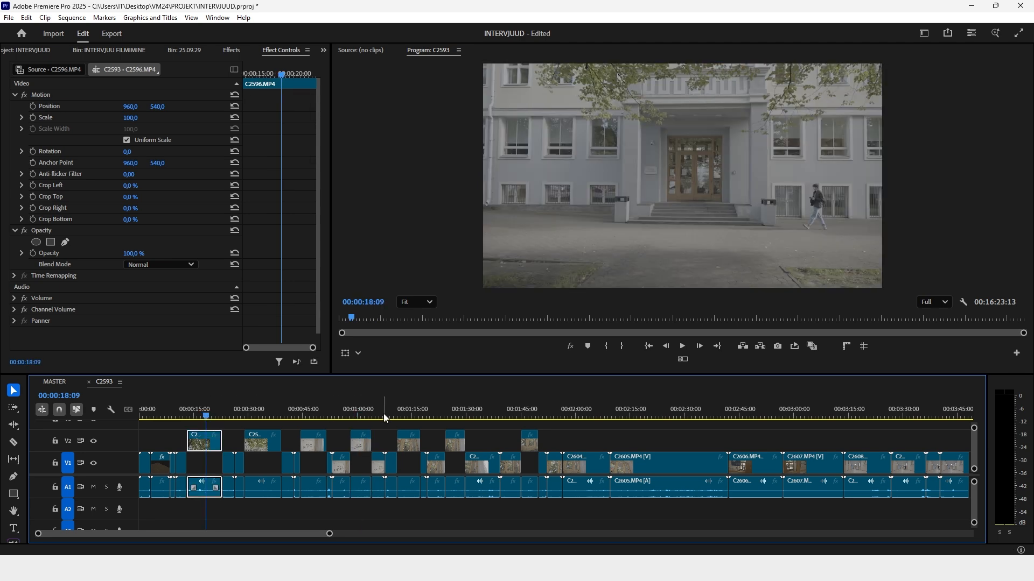
click(457, 412)
click(529, 408)
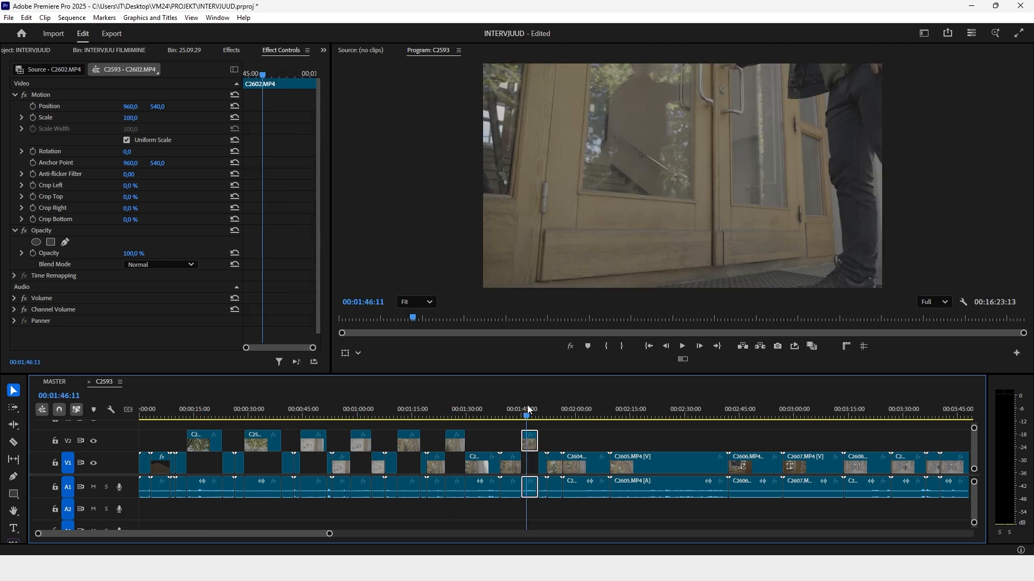
Scrub through clips C2604.MP4 to C2607.MP4 and recheck C2606.MP4 for usable footage
scroll(522, 415, right, 2)
click(480, 411)
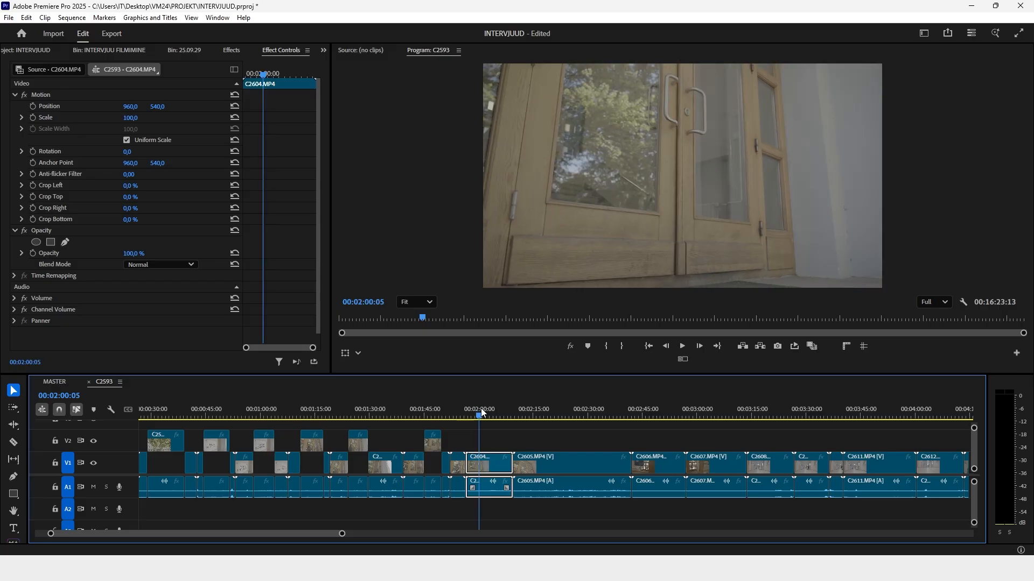
scroll(463, 415, up, 2)
drag(456, 411, 773, 460)
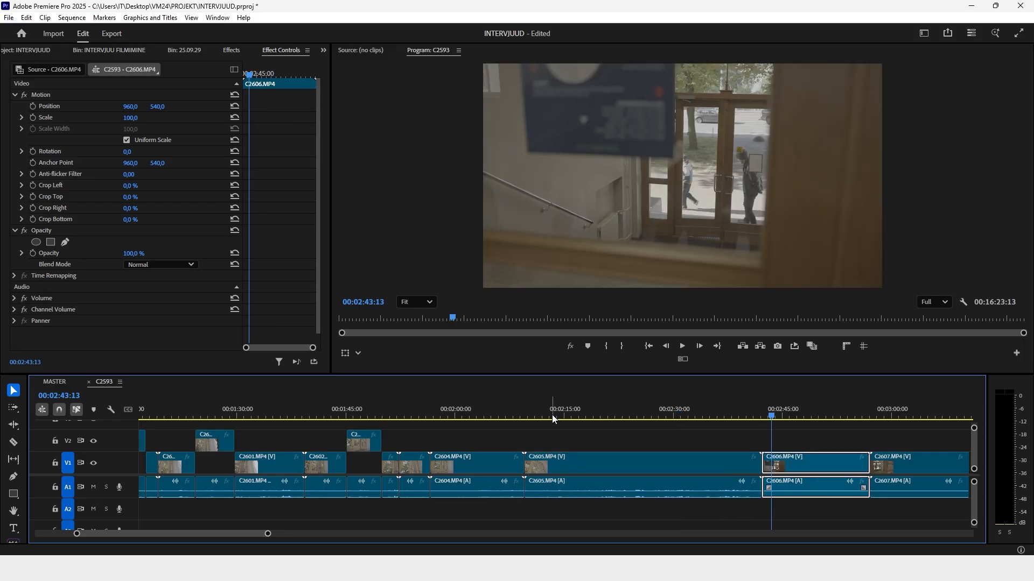
scroll(496, 417, down, 5)
scroll(490, 423, down, 2)
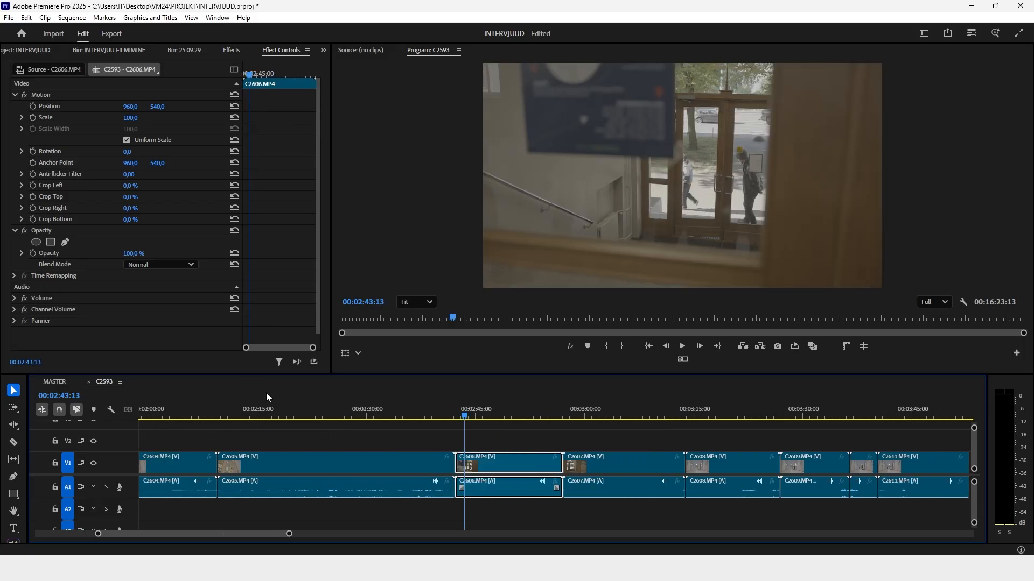
drag(468, 416, 497, 428)
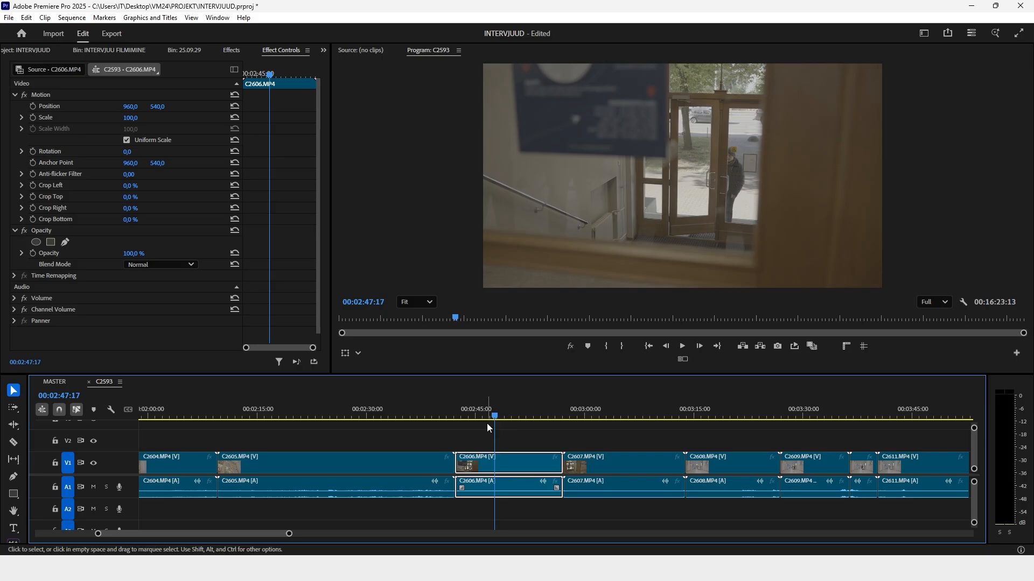
scroll(487, 423, down, 2)
drag(404, 422, 497, 434)
scroll(556, 436, down, 2)
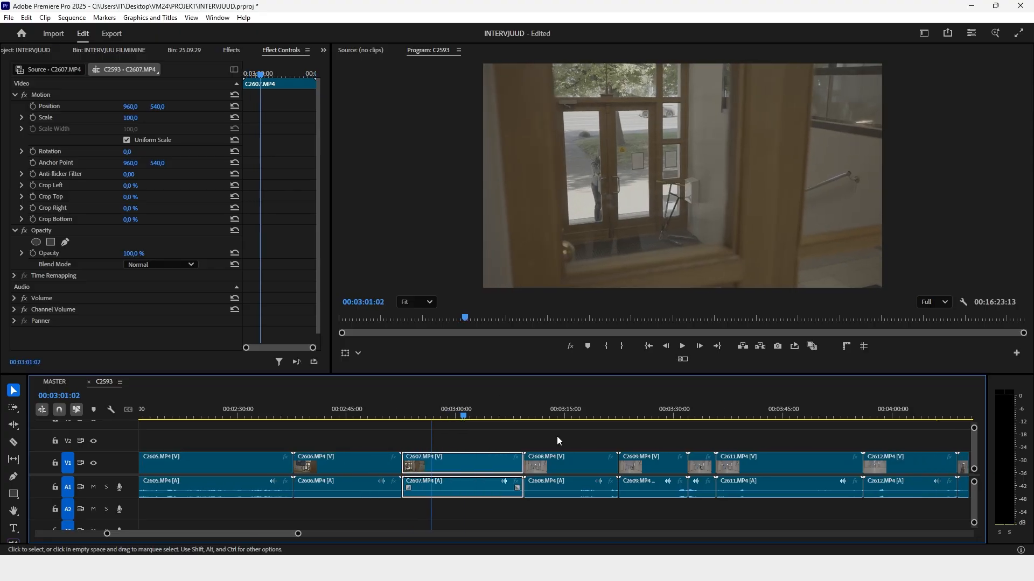
scroll(558, 438, down, 2)
click(283, 413)
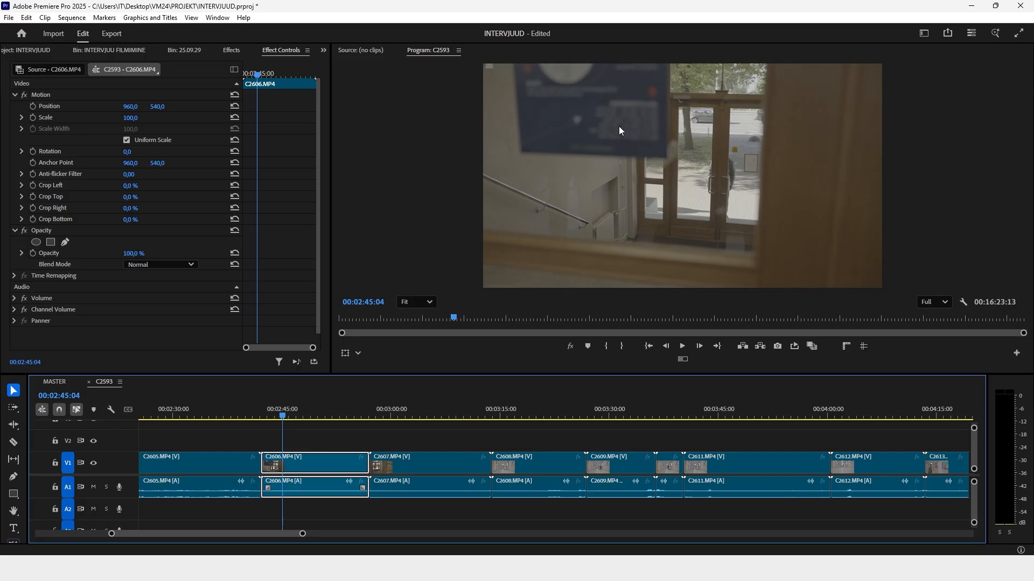
Cut clip C2607.MP4 at 00:03:01:09 and 00:03:11:18, and move the video of the section between up to track V2
drag(375, 418, 401, 463)
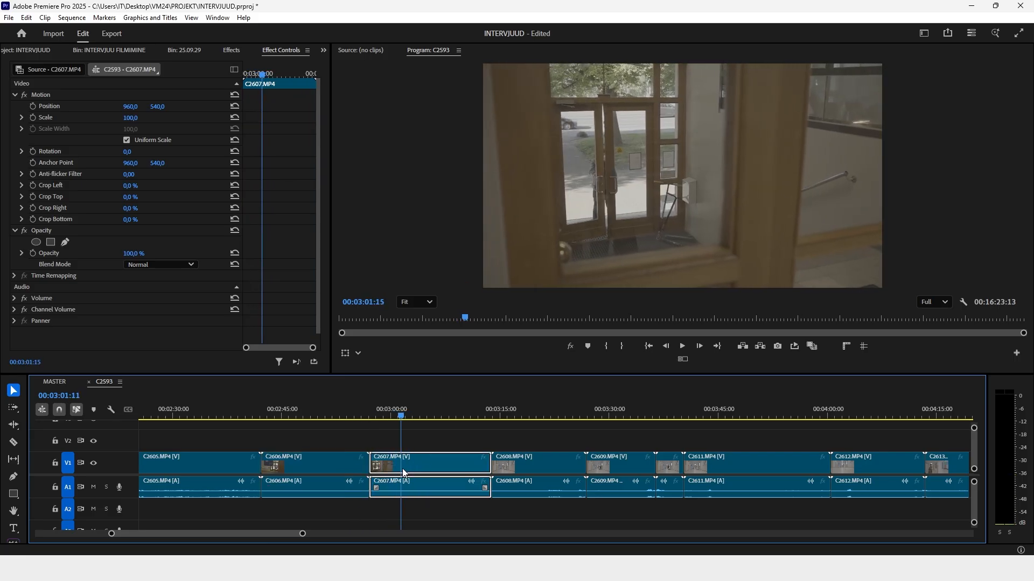
key(ctrl+k)
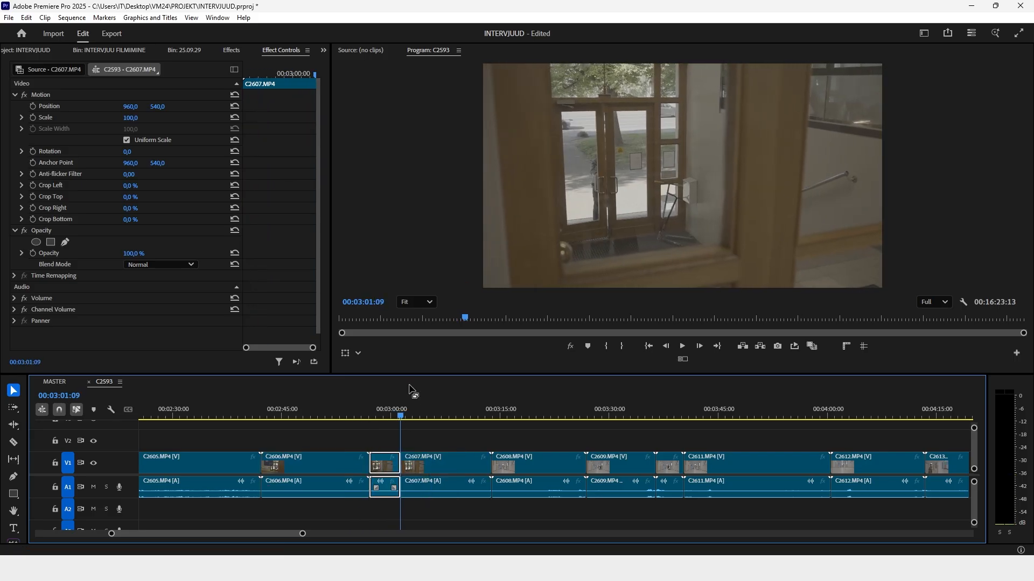
drag(401, 417, 445, 451)
key(ctrl+k)
scroll(416, 451, right, 6)
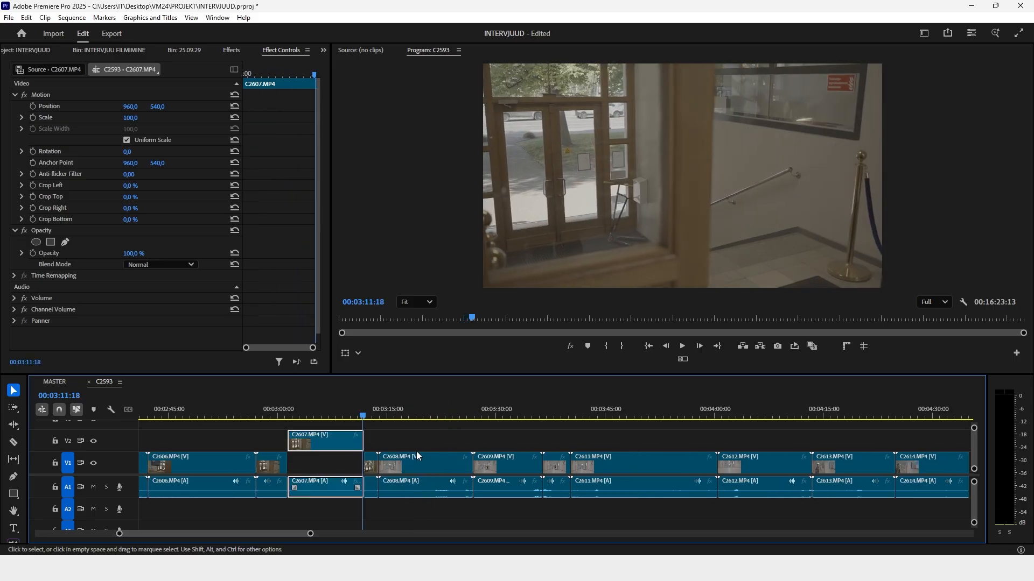
Scrub on to clip C2611.MP4, cut it at 00:03:52:02 and 00:03:59:03, and raise the middle section's video to V2
drag(180, 409, 447, 456)
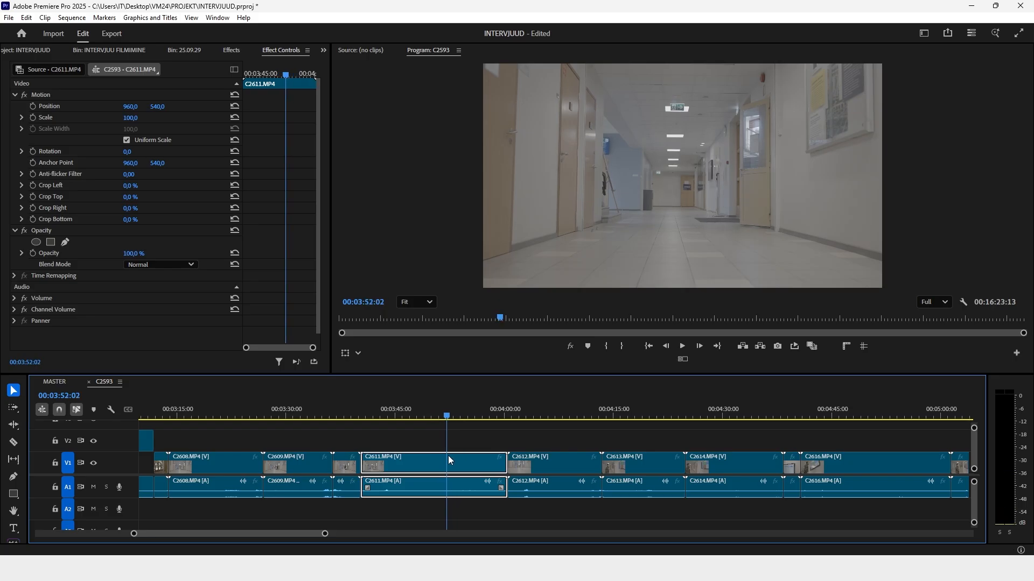
key(ctrl+k)
scroll(364, 422, right, 3)
drag(340, 411, 386, 433)
key(ctrl+k)
click(361, 462)
key(alt+Up)
scroll(352, 456, right, 3)
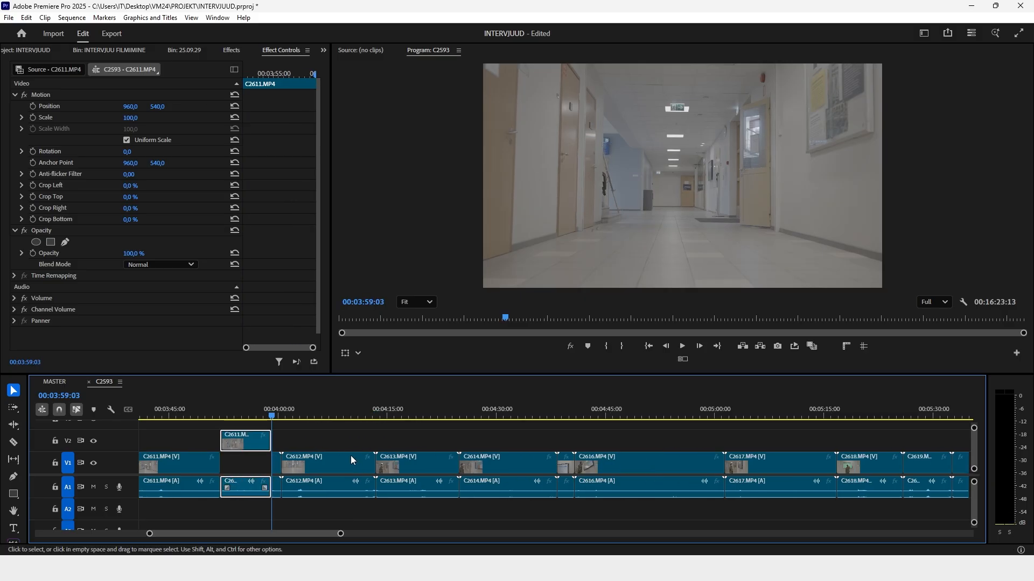
Check the start of clip C2612.MP4, and spot-check earlier footage such as C2605.MP4 and C2602.MP4 across the whole sequence
drag(287, 410, 302, 415)
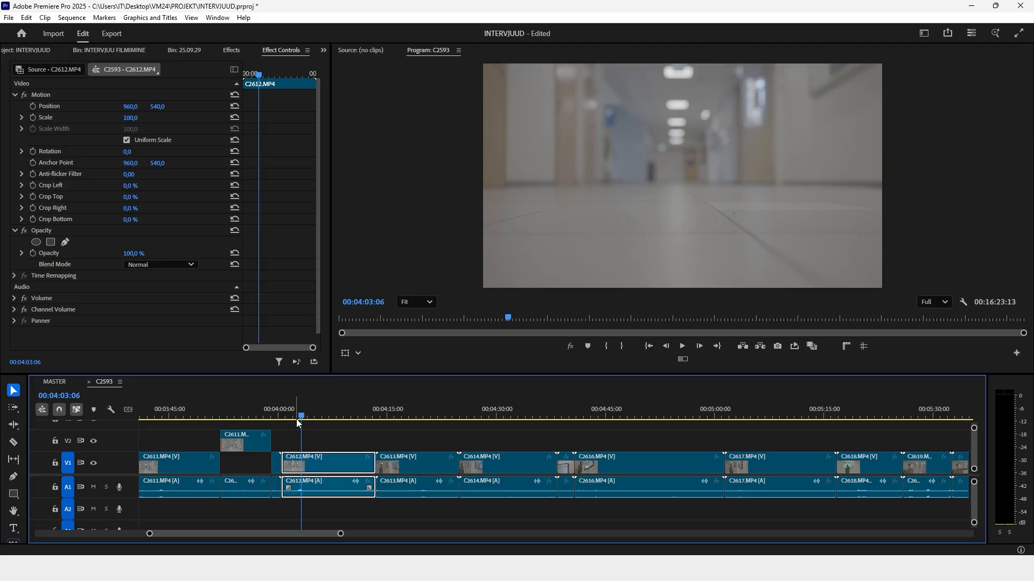
drag(341, 534, 834, 525)
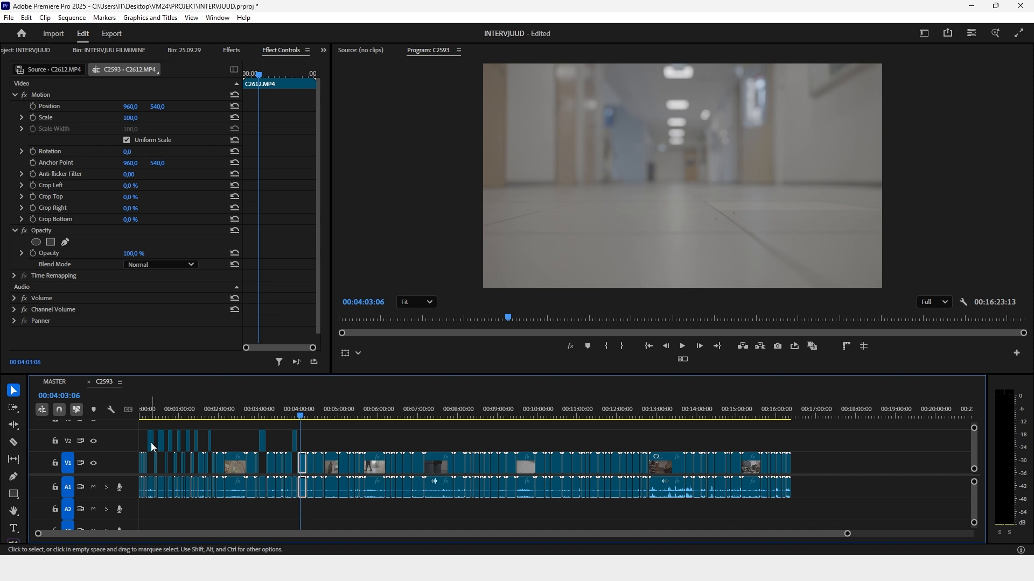
click(229, 409)
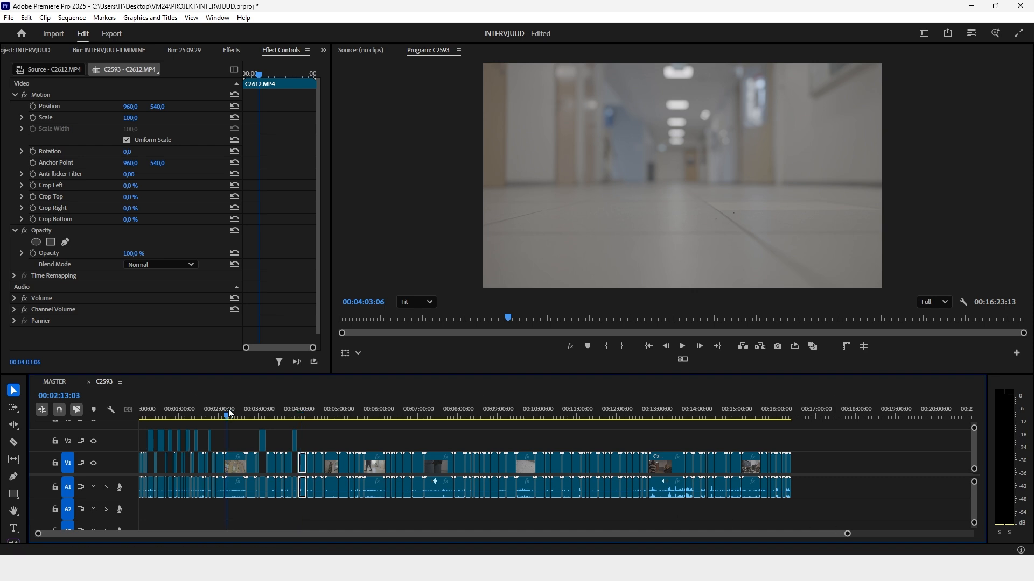
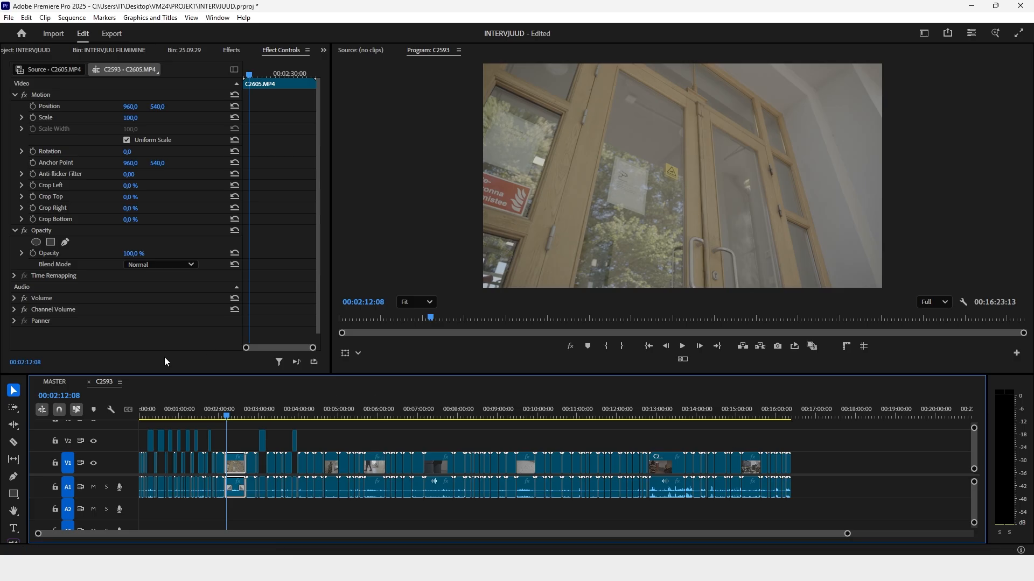
click(193, 417)
click(214, 421)
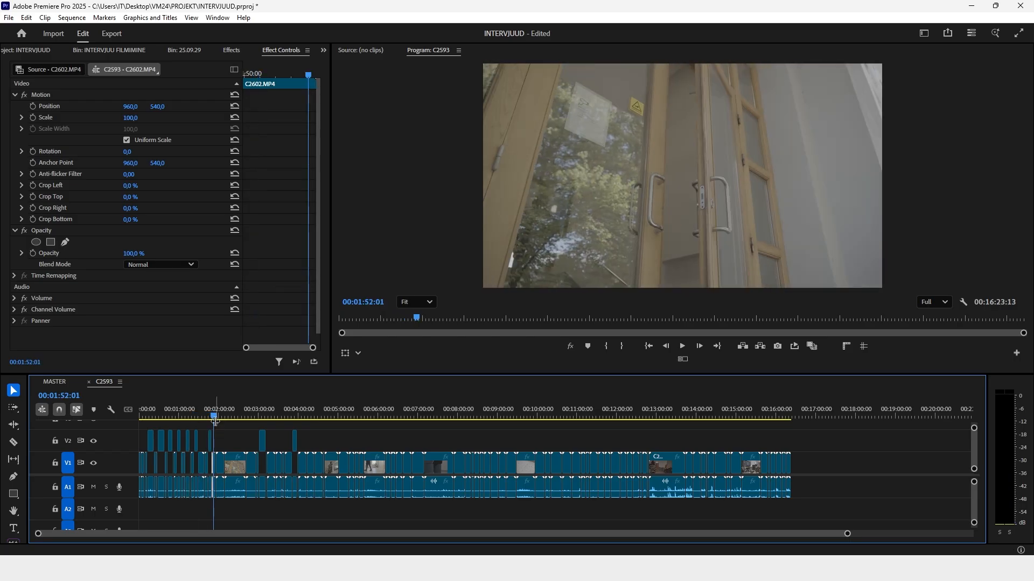
click(264, 408)
click(274, 413)
Cut clip C2612.MP4 at about 00:04:05 and 00:04:10, and move the middle section's video up to track V2
drag(276, 413, 350, 443)
key(=)
key(=)
key(=)
key(=)
scroll(364, 444, down, 5)
click(269, 414)
key(ctrl+k)
key(ctrl+k)
Scrub through clip C2613.MP4 and cut clip C2614.MP4 at about 00:04:29
scroll(379, 459, down, 3)
drag(292, 411, 478, 448)
drag(437, 412, 486, 438)
key(ctrl+k)
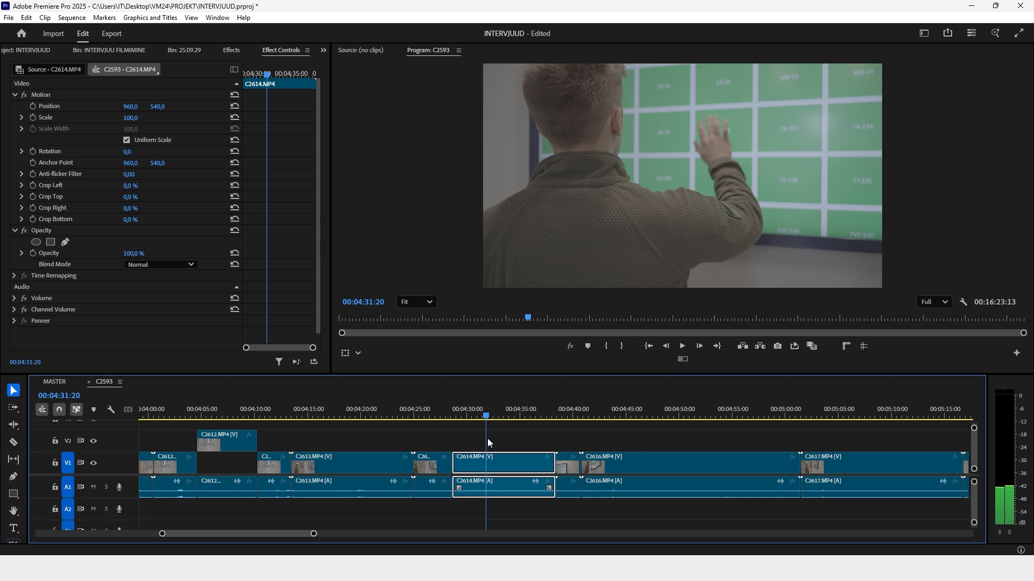
Cut clip C2616.MP4 at 00:04:43:24 and 00:04:55:10, and move the video of the section between up to track V2
drag(487, 439, 593, 434)
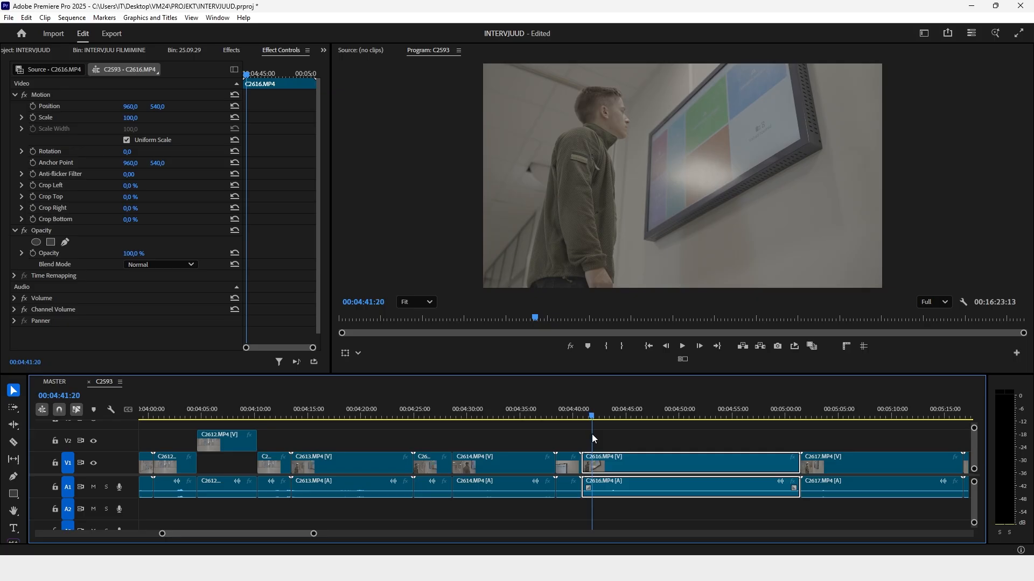
scroll(550, 423, down, 2)
drag(500, 415, 519, 425)
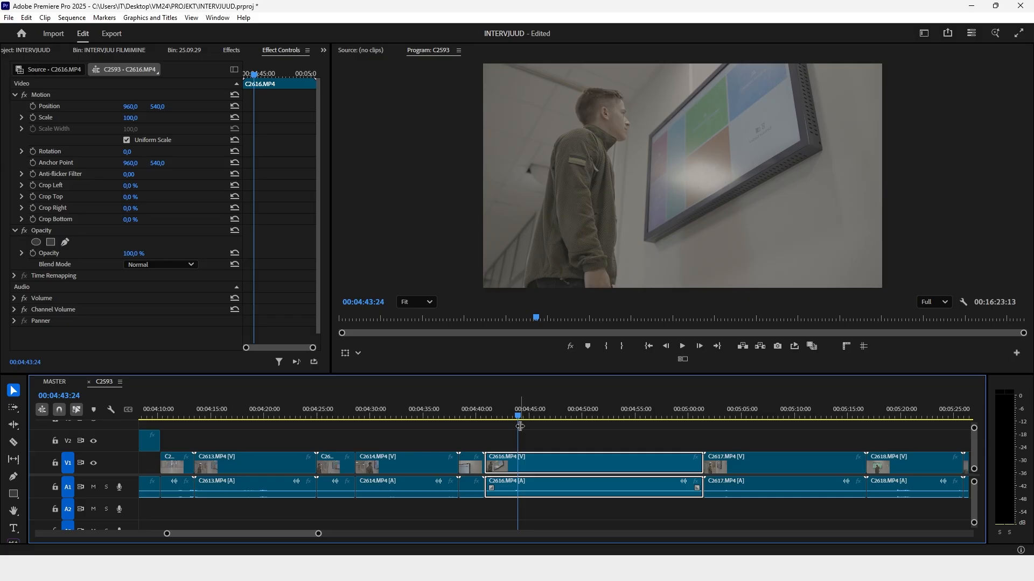
key(ctrl+k)
scroll(495, 425, down, 2)
drag(389, 415, 464, 453)
key(ctrl+k)
scroll(463, 450, down, 3)
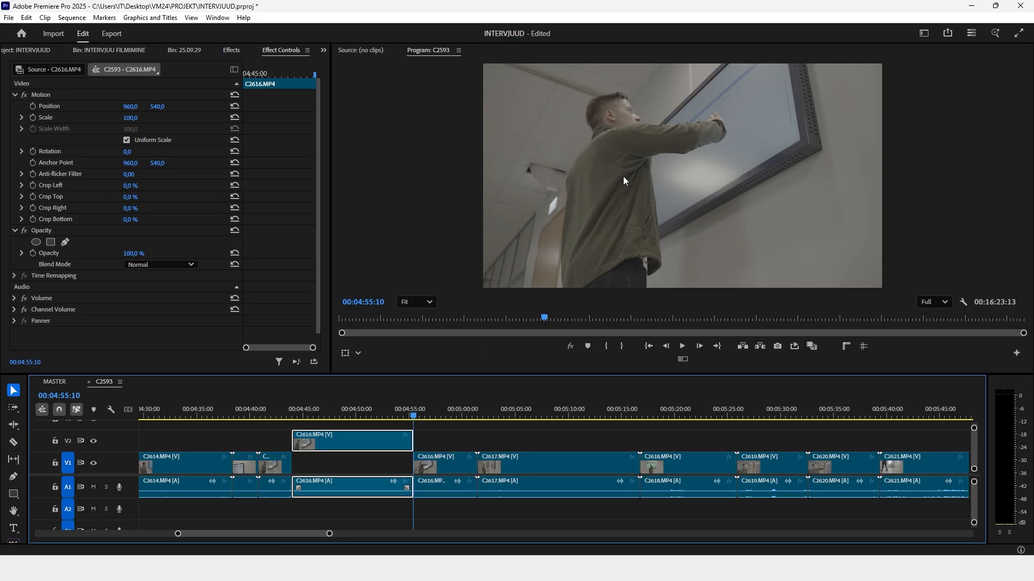
Cut clip C2617.MP4 at about 00:05:03 and at 00:05:14:13, and raise the middle section's video to V2
mouse_move(502, 416)
mouse_down()
mouse_move(458, 417)
mouse_move(503, 419)
mouse_up()
scroll(496, 421, down, 2)
drag(404, 410, 482, 440)
key(ctrl+k)
key(ctrl+alt+w)
scroll(547, 429, down, 3)
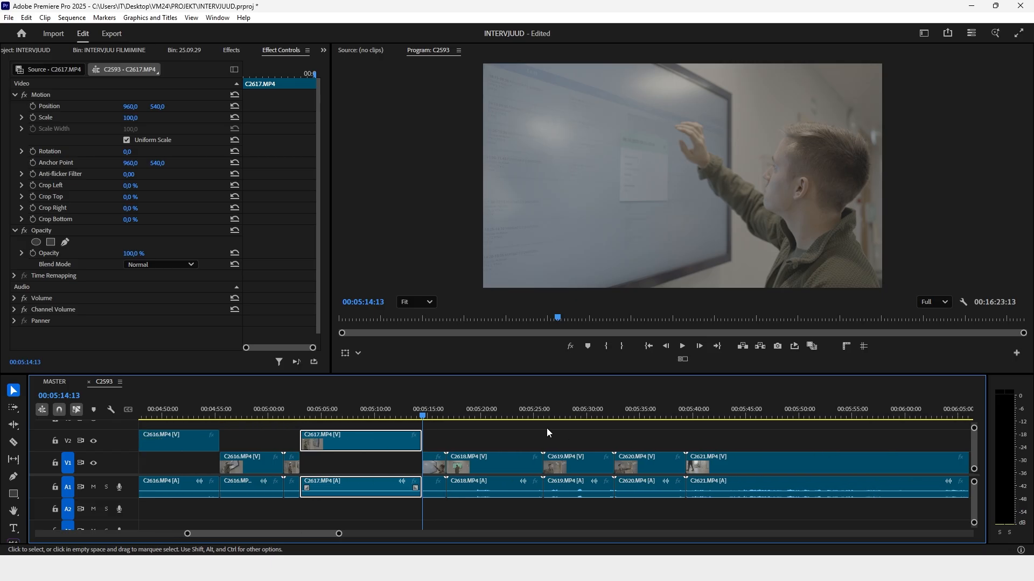
Cut clip C2618.MP4 at about 00:05:17 and at 00:05:24:09, and move the middle section's video up to track V2
drag(436, 416, 528, 447)
key(ctrl+alt+q)
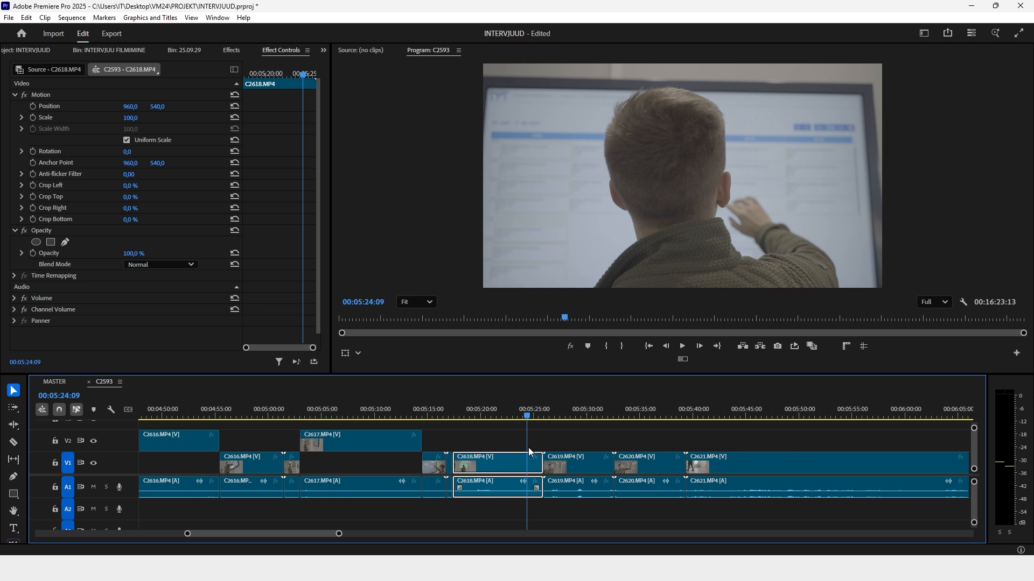
key(ctrl+k)
click(504, 466)
key(alt+Up)
scroll(495, 449, down, 4)
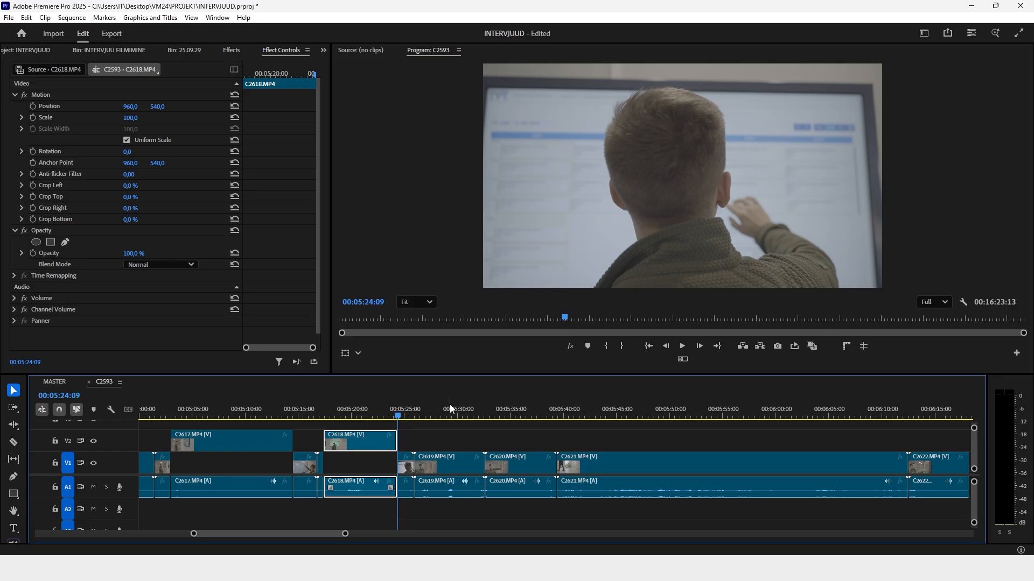
Cut clip C2619.MP4 shortly after its start, at 00:05:26:11
click(421, 405)
scroll(431, 428, down, 3)
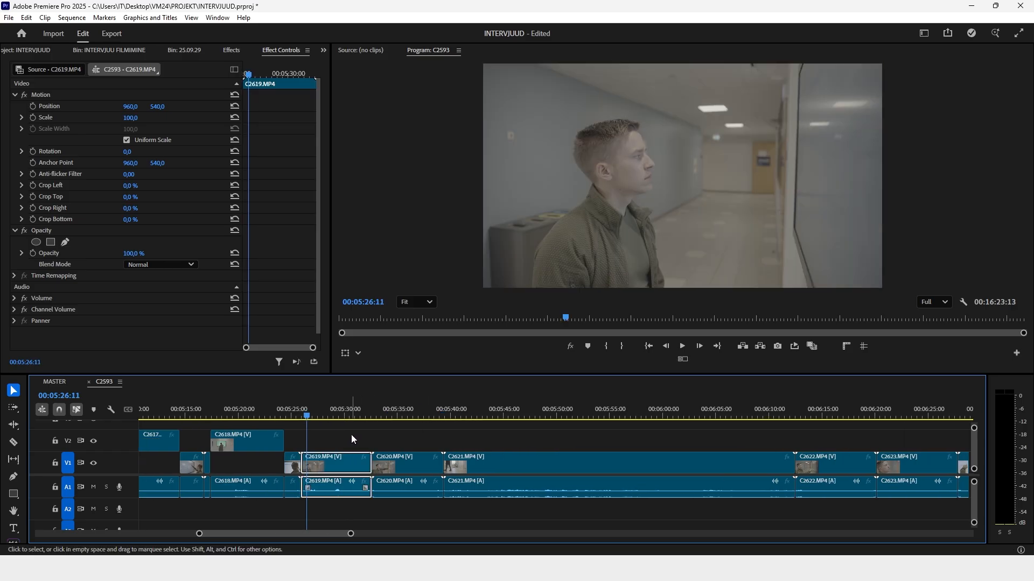
key(ctrl+alt+q)
Cut clip C2620.MP4 at about 00:05:33 and 00:05:38, and raise the video of the section between to V2
drag(324, 416, 413, 440)
key(ctrl+alt+q)
key(ctrl+k)
scroll(394, 438, down, 2)
Cut clip C2622.MP4 at 00:06:14:07 and 00:06:19:08, and raise the middle section's video to V2
drag(357, 414, 718, 454)
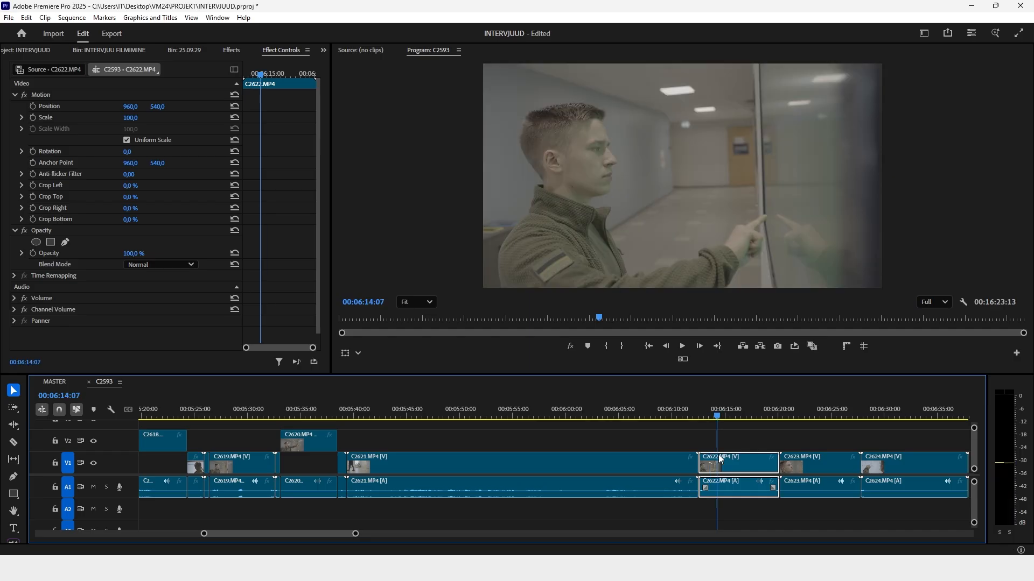
scroll(567, 475, down, 5)
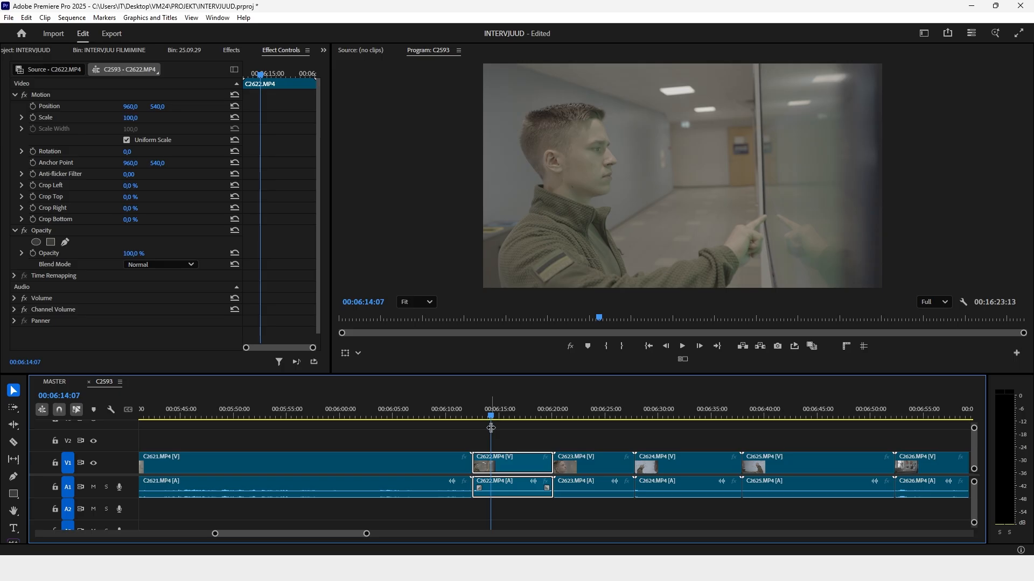
scroll(454, 447, down, 3)
click(392, 416)
key(ctrl+k)
drag(392, 415, 447, 430)
key(ctrl+k)
drag(422, 469, 421, 442)
scroll(401, 426, down, 3)
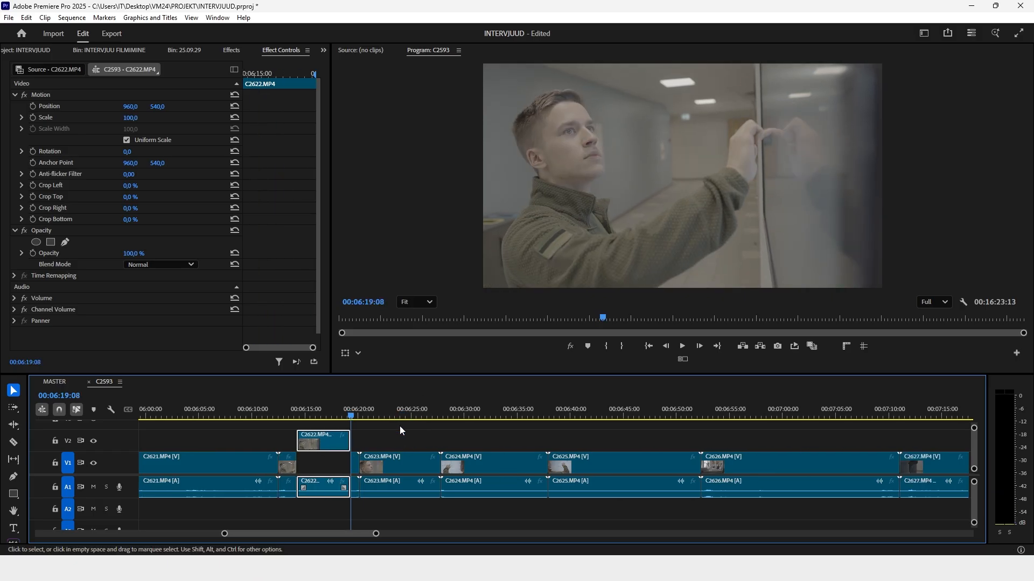
Cut clip C2623.MP4 at about 00:06:21:15 and 00:06:27, and move the video of the section between up to V2
drag(369, 410, 409, 442)
key(ctrl+k)
key(ctrl+k)
scroll(376, 425, down, 3)
Scrub through clip C2624.MP4 up to the start of C2625.MP4 to look for a usable section
drag(316, 412, 383, 434)
scroll(366, 434, up, 4)
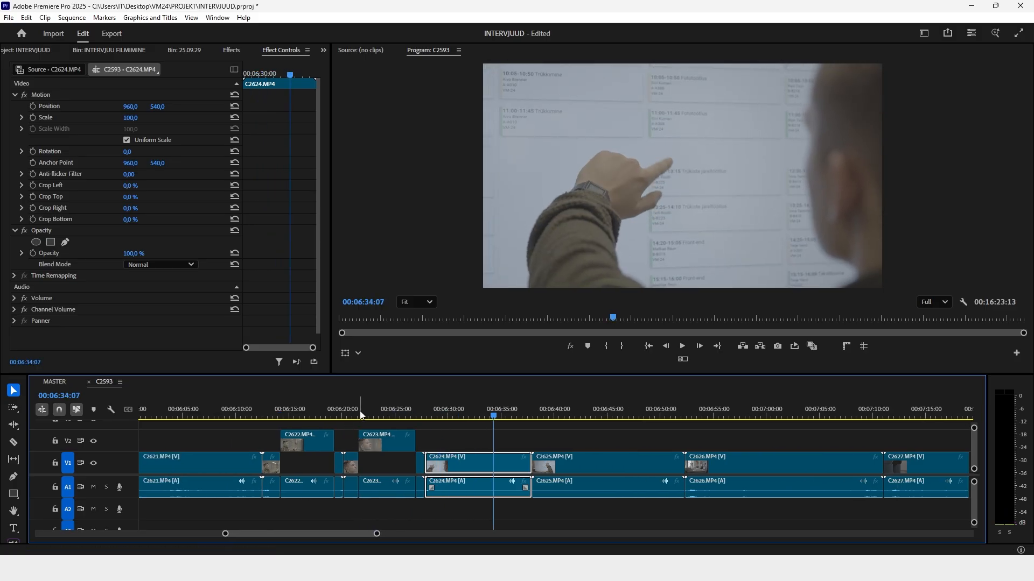
scroll(364, 413, down, 1)
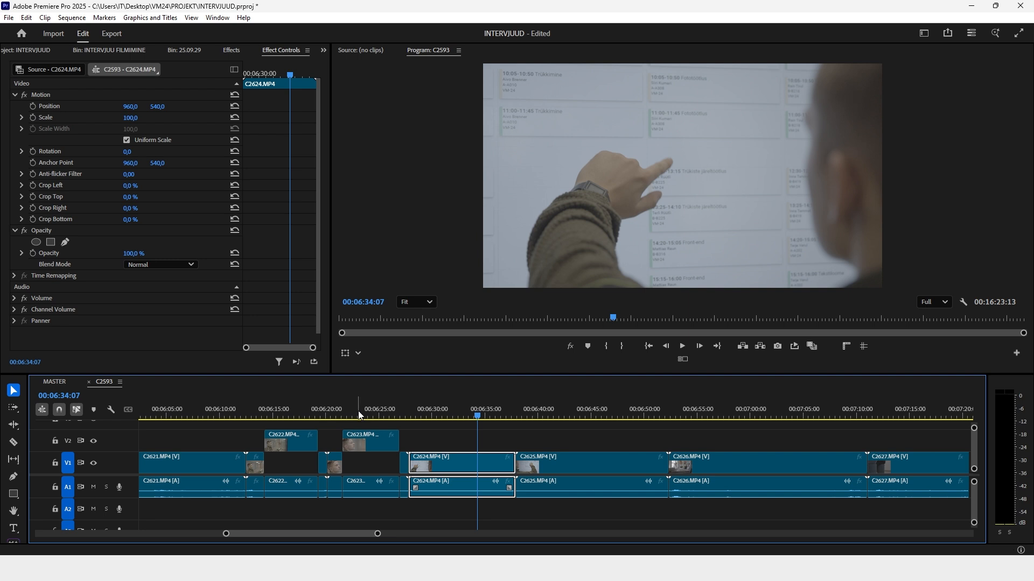
click(358, 412)
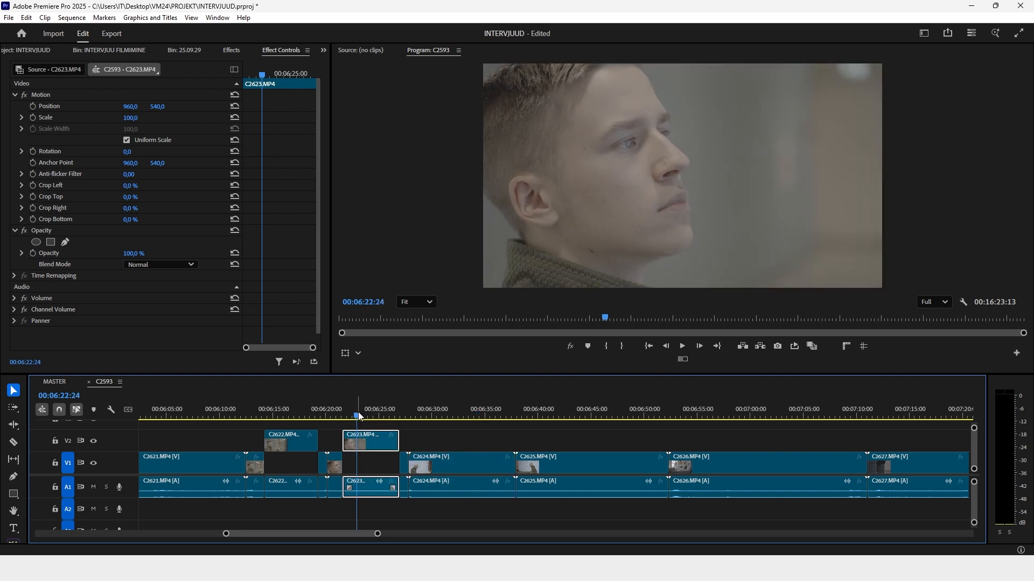
click(418, 411)
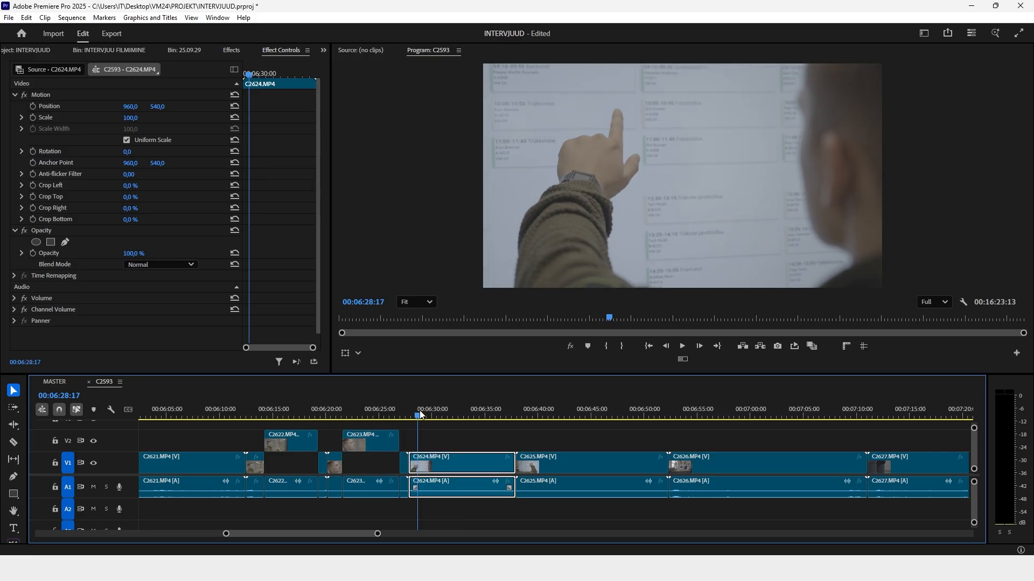
scroll(421, 413, down, 6)
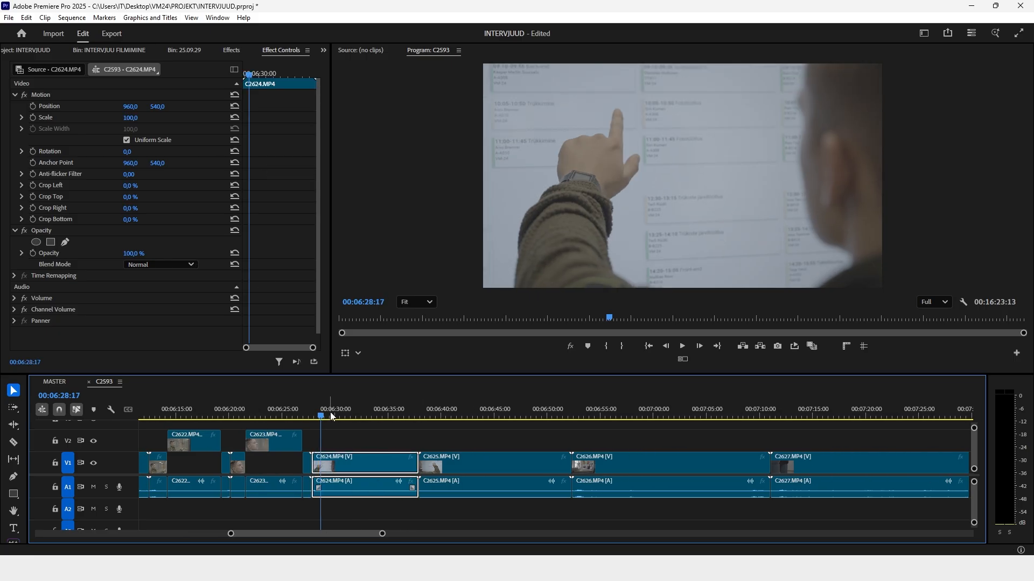
drag(330, 414, 425, 415)
Cut clip C2625.MP4 at about 00:06:42 and 00:06:50, and raise the middle section's video to V2
click(257, 412)
scroll(410, 413, down, 3)
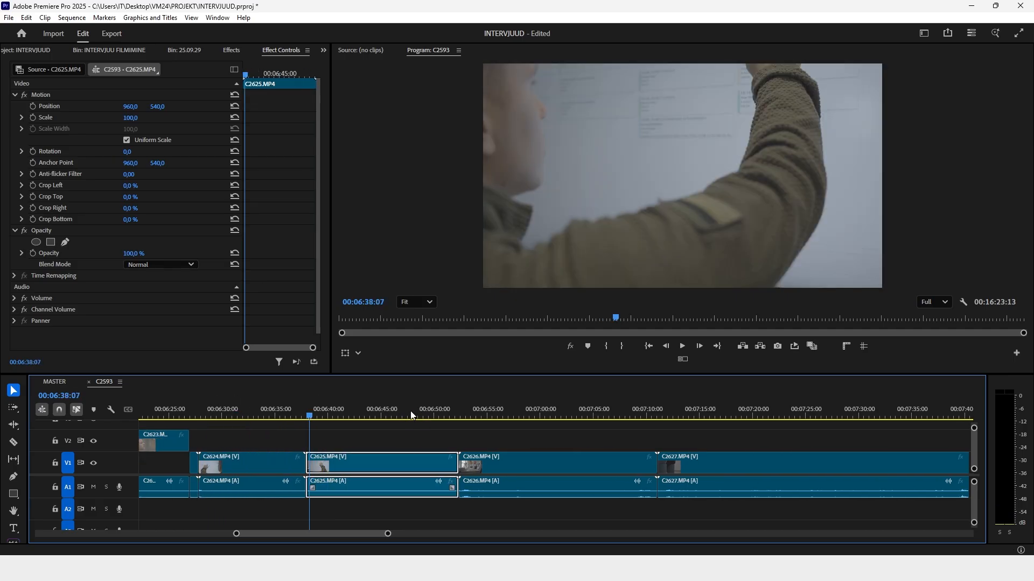
key(ctrl+k)
drag(326, 411, 380, 421)
key(space)
key(ctrl+k)
key(ctrl+k)
scroll(391, 425, down, 3)
Cut clip C2626.MP4 at about 00:06:55 and at 00:07:04:23, and raise the middle section's video to V2
click(374, 419)
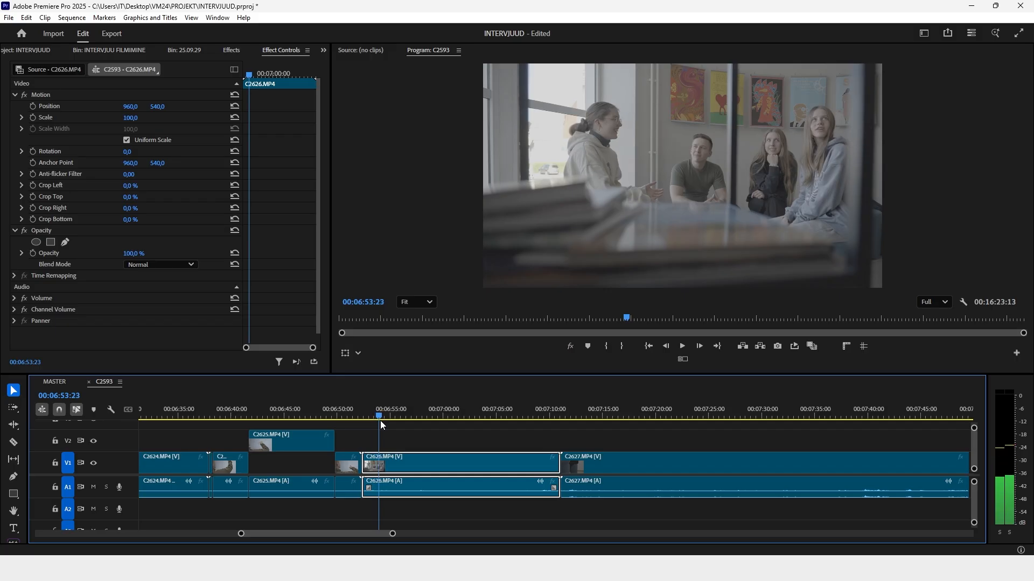
scroll(267, 441, down, 4)
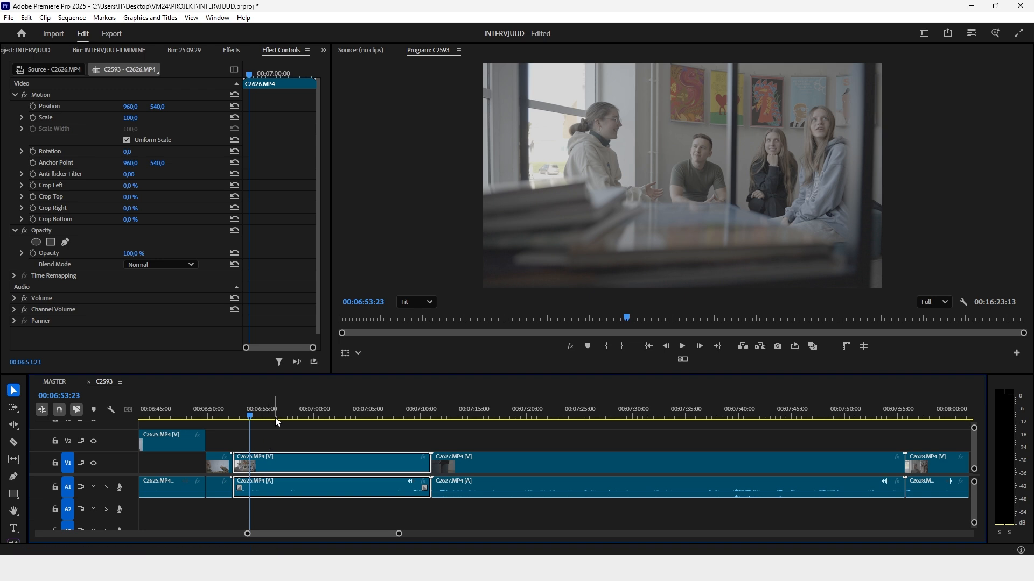
scroll(276, 420, down, 5)
scroll(240, 430, up, 5)
drag(250, 415, 367, 431)
key(ctrl+k)
key(ctrl+k)
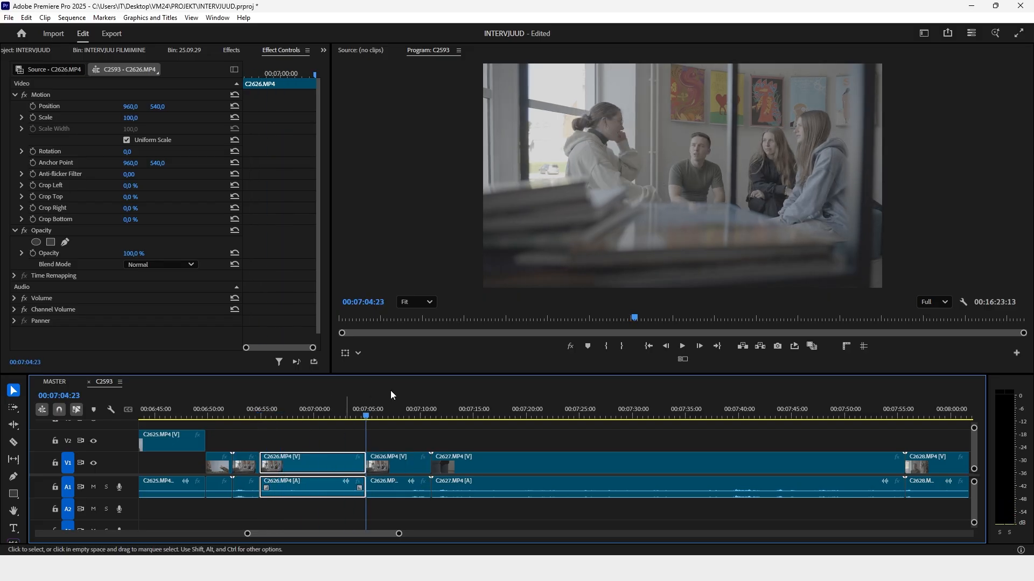
key(alt+Up)
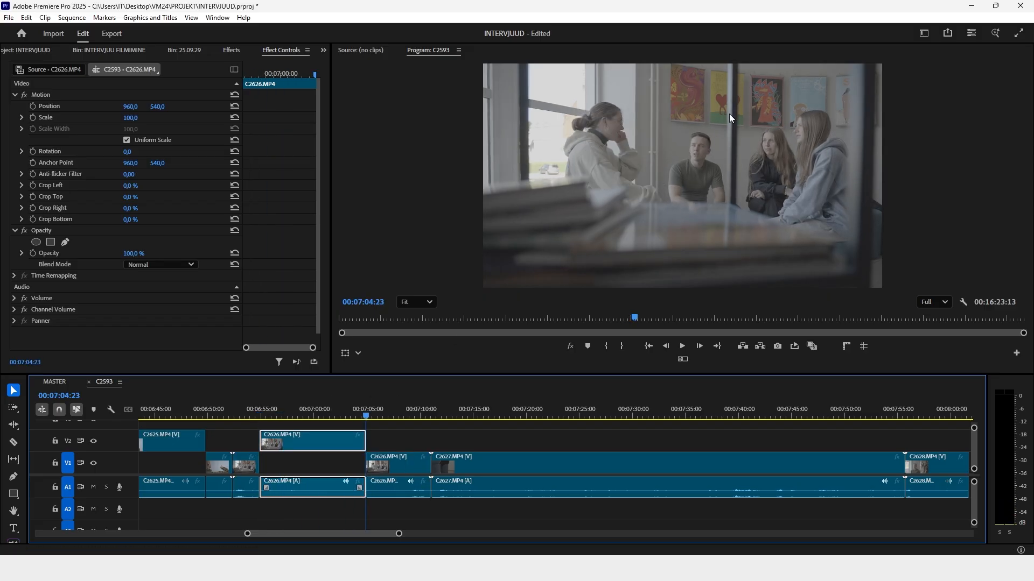
Scrub through clip C2627.MP4 and the opening of C2628.MP4 to look for usable footage
drag(416, 417, 851, 453)
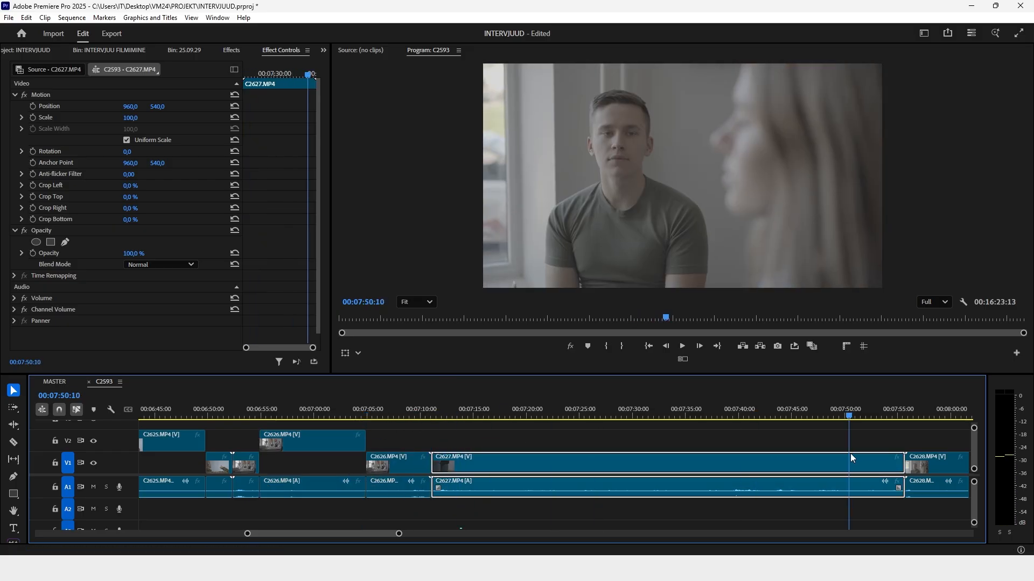
scroll(795, 460, down, 10)
drag(528, 413, 544, 417)
scroll(533, 420, down, 5)
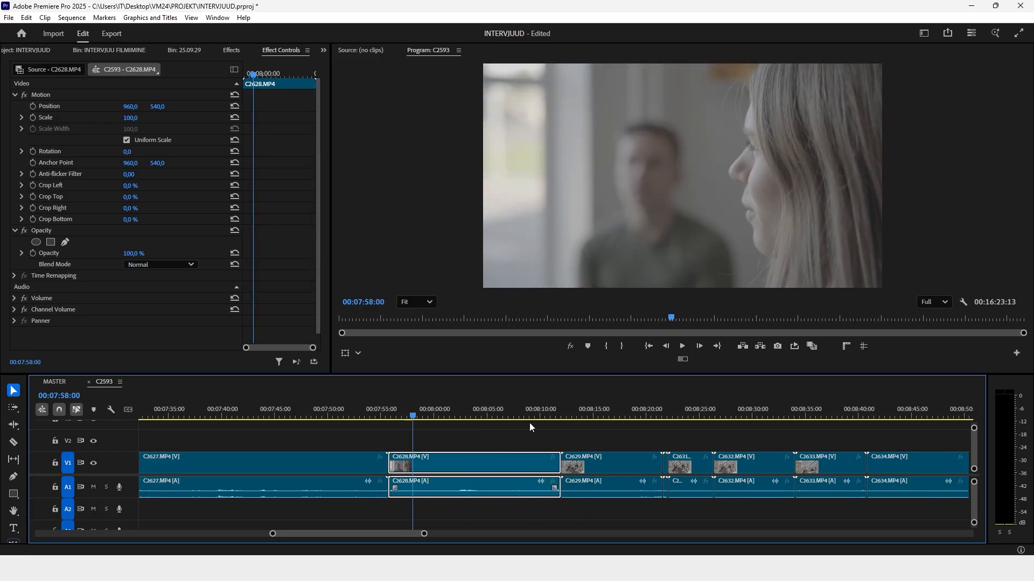
click(339, 416)
drag(341, 416, 336, 416)
scroll(409, 428, up, 4)
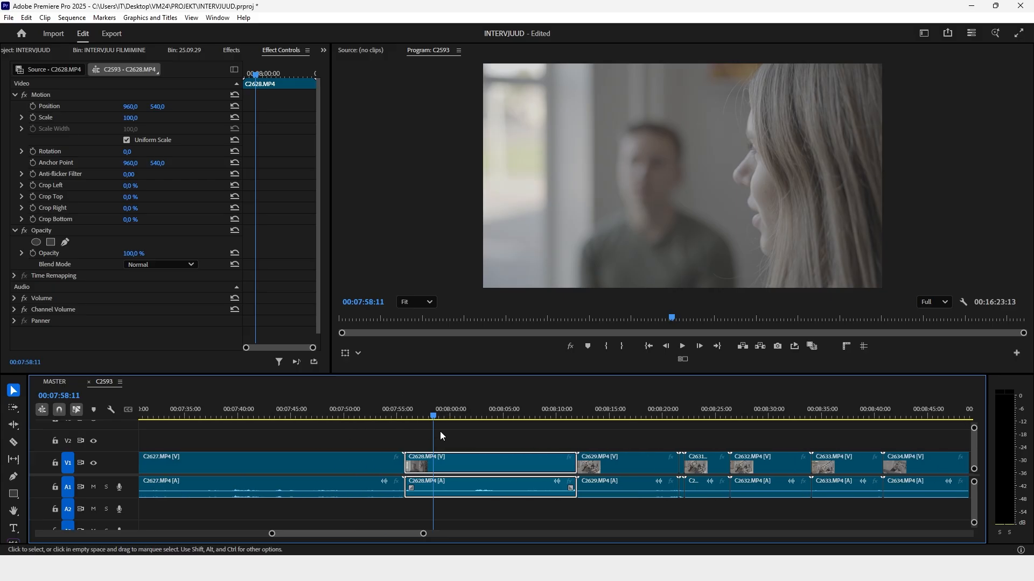
Cut clip C2628.MP4 at 00:07:58:16 and about 00:08:08:18, and raise the middle section's video to V2
drag(501, 417, 607, 444)
key(ctrl+k)
drag(547, 415, 502, 437)
key(ctrl+k)
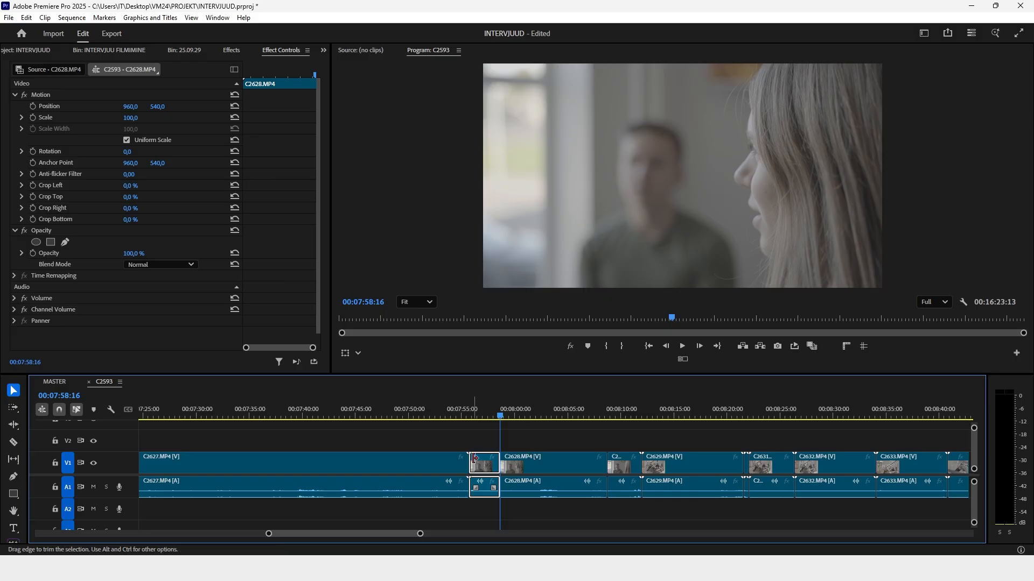
click(519, 462)
key(alt+Up)
Cut clip C2629.MP4 at about 00:08:14 and 00:08:20, and raise the video of the section between to V2
scroll(677, 482, down, 2)
scroll(678, 483, down, 2)
drag(457, 417, 396, 440)
scroll(471, 422, down, 1)
scroll(471, 422, down, 2)
key(ctrl+k)
scroll(393, 430, down, 2)
Cut clip C2631.MP4 at about 00:08:23 and at 00:08:25:14, and move the middle section's video up to V2
drag(343, 406, 366, 419)
key(ctrl+k)
key(ctrl+k)
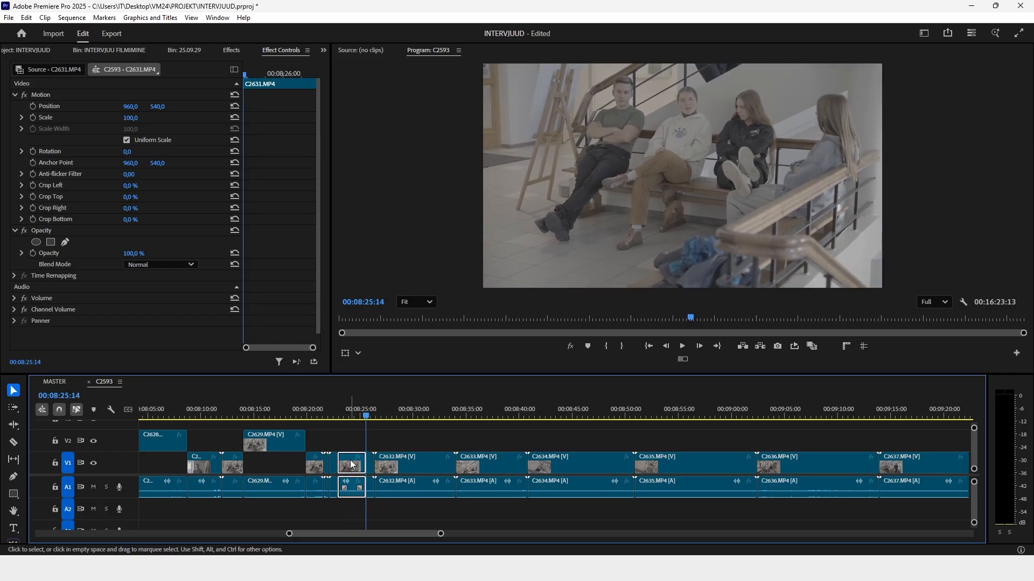
drag(352, 463, 351, 441)
Cut clip C2632.MP4 at about 00:08:27:18 and at 00:08:32:18, and move the middle section's video up to V2
scroll(331, 437, down, 3)
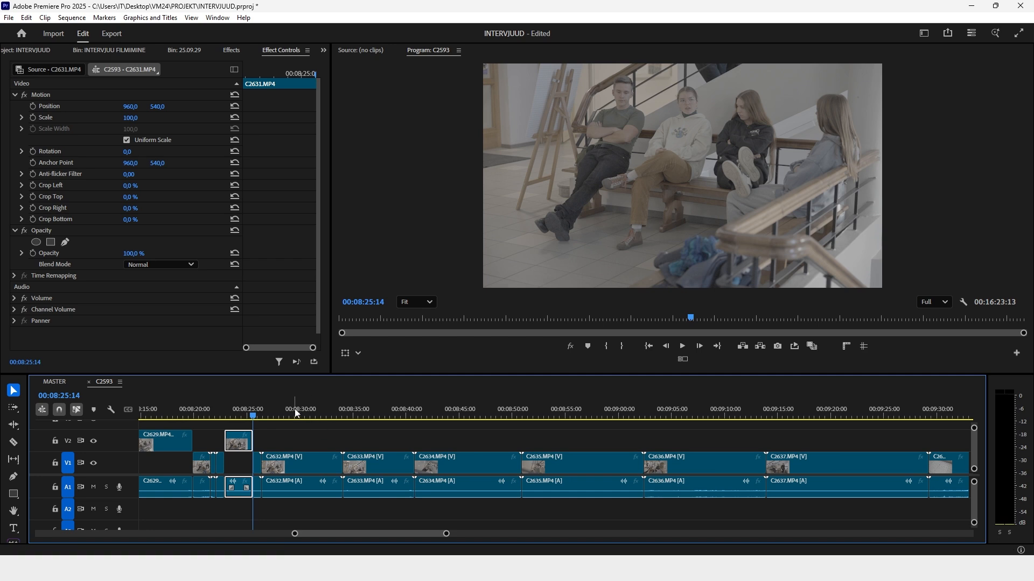
click(274, 412)
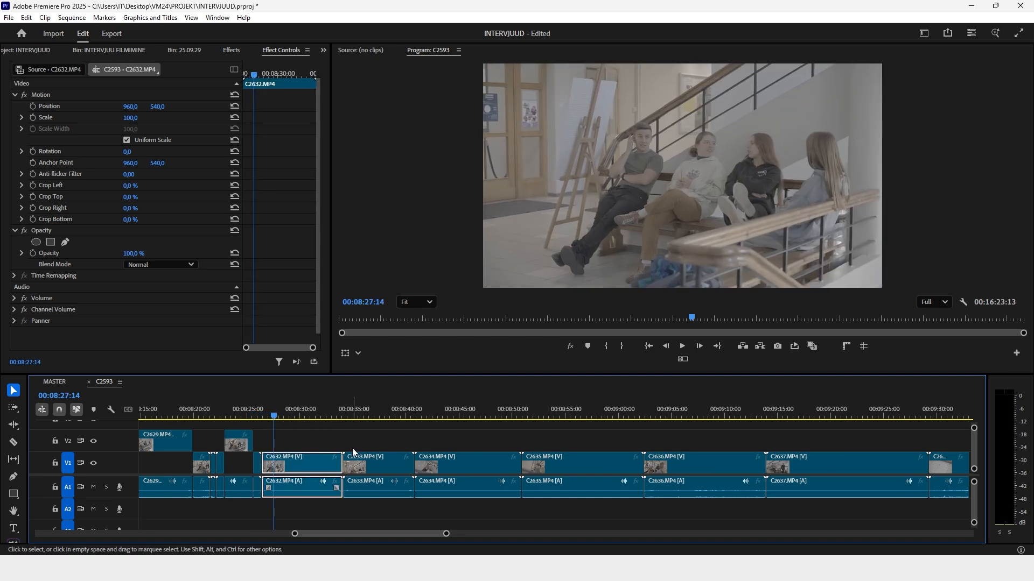
scroll(359, 443, up, 3)
scroll(370, 443, down, 2)
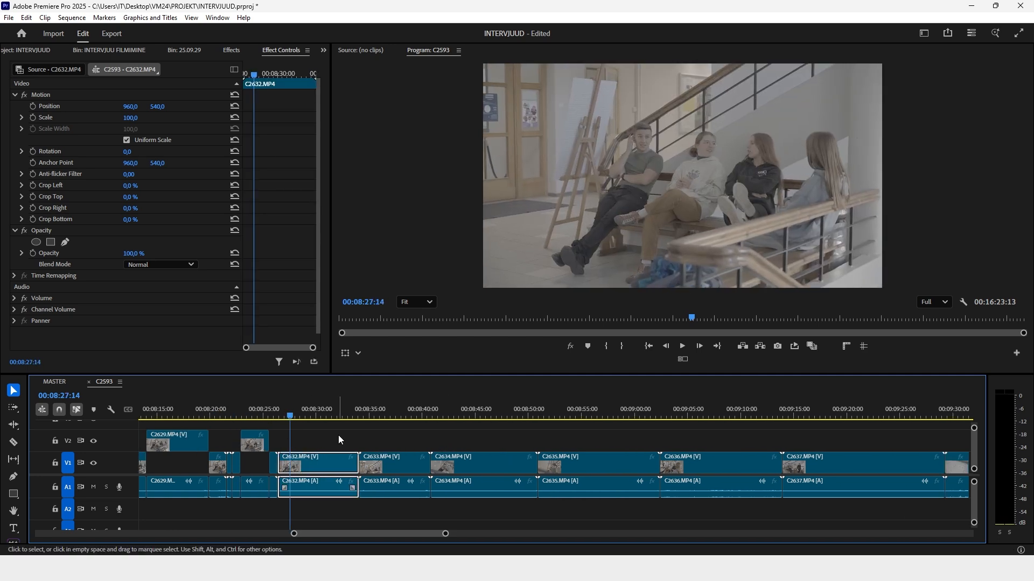
drag(300, 415, 317, 419)
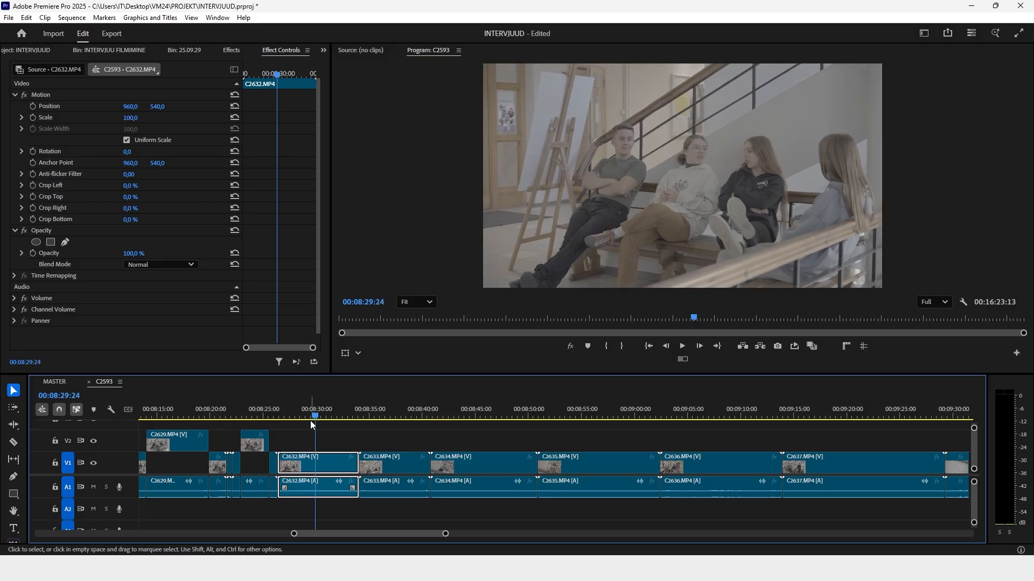
click(292, 413)
key(ctrl+k)
drag(294, 413, 346, 422)
key(ctrl+k)
click(324, 471)
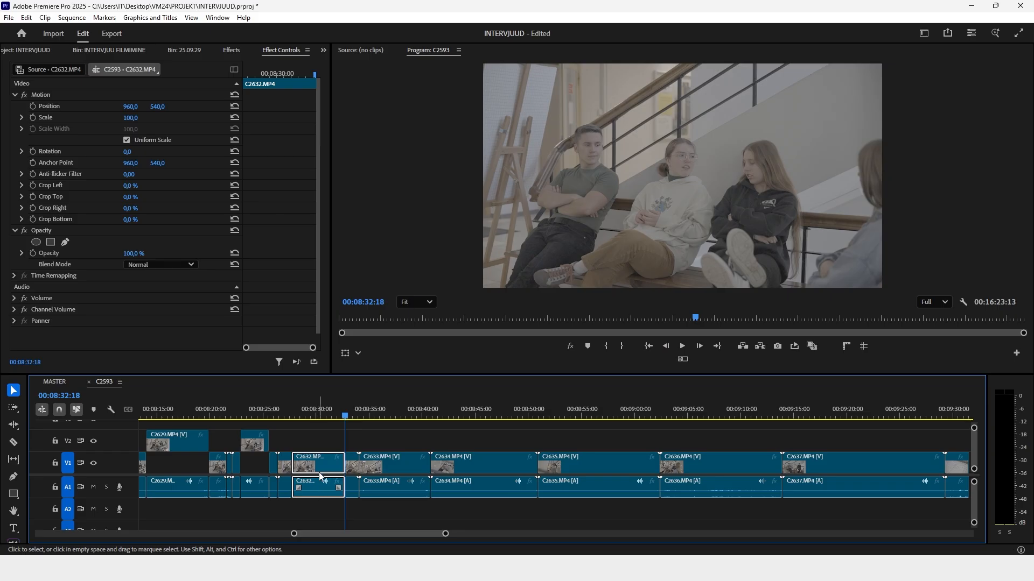
drag(323, 467, 323, 442)
Cut clip C2633.MP4 at about 00:08:35 and 00:08:39:12, and raise the middle section's video to V2
mouse_move(358, 413)
mouse_down()
mouse_move(418, 445)
mouse_move(335, 407)
mouse_move(365, 418)
mouse_up()
key(ctrl+k)
key(ctrl+k)
scroll(382, 430, down, 2)
scroll(362, 421, down, 2)
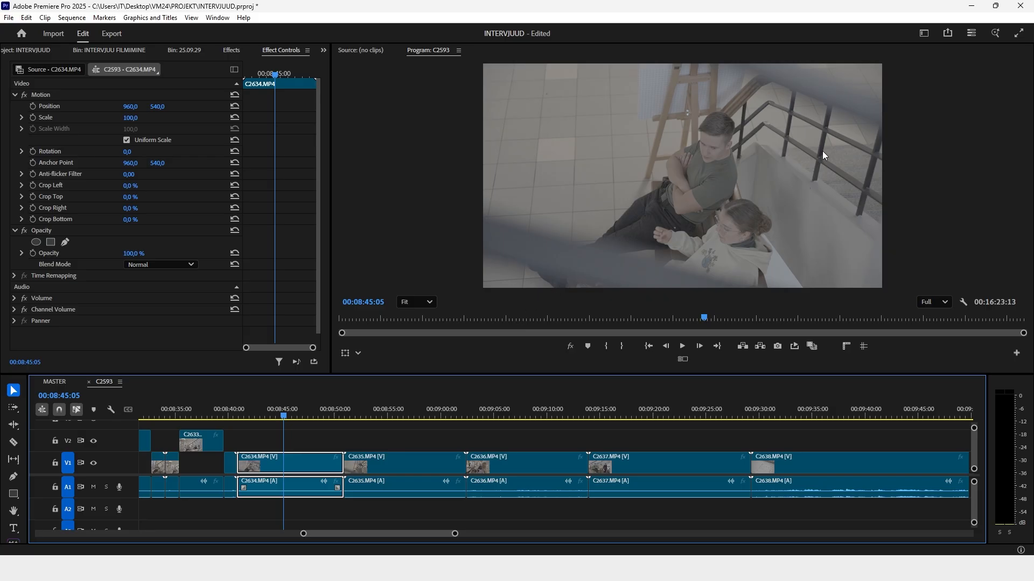
Cut clip C2634.MP4 at about 00:08:42:20 and at 00:08:48:11, and raise the middle section's video to V2
click(258, 418)
key(ctrl+k)
drag(259, 417, 319, 429)
key(ctrl+k)
click(295, 465)
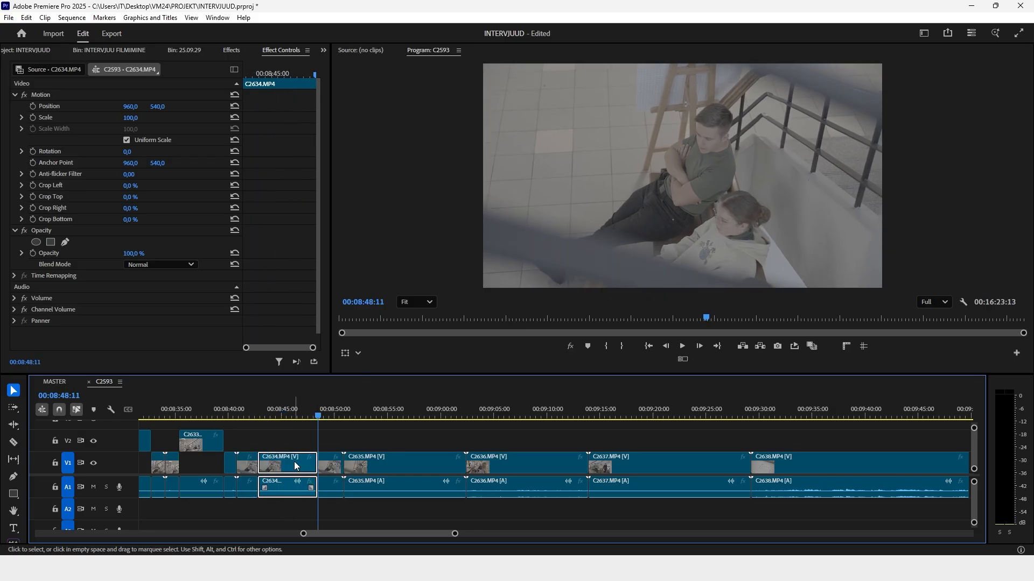
key(alt+Up)
Cut clip C2635.MP4 at about 00:08:54 and 00:09:00:16, and raise the middle section's video to V2
scroll(302, 417, down, 2)
drag(262, 411, 369, 447)
key(ctrl+k)
key(ctrl+k)
click(353, 459)
key(alt+Up)
Scrub through the raised section of clip C2635.MP4 to check its footage
scroll(353, 445, down, 3)
drag(302, 416, 226, 414)
scroll(235, 425, up, 3)
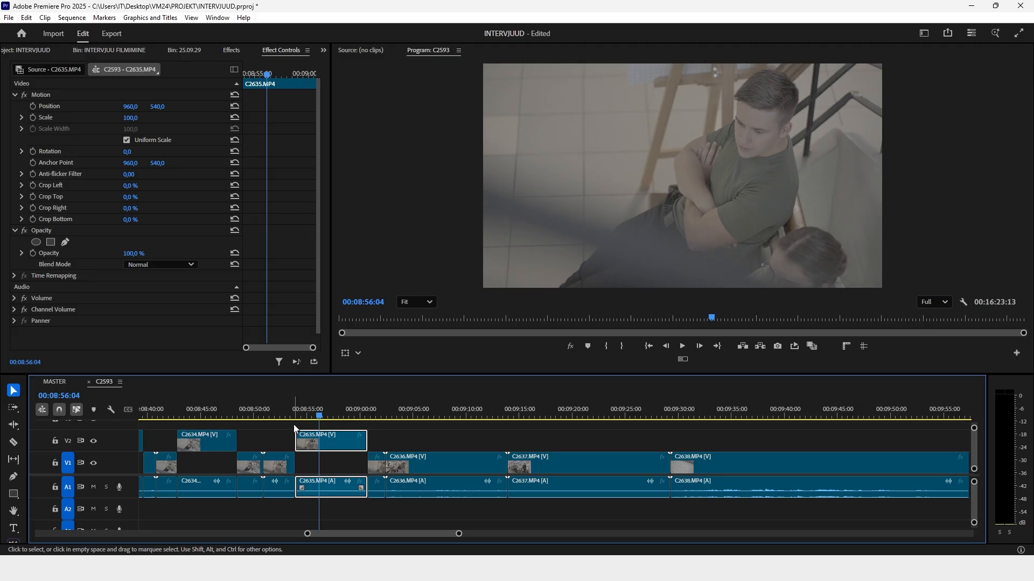
click(306, 415)
drag(306, 414, 347, 429)
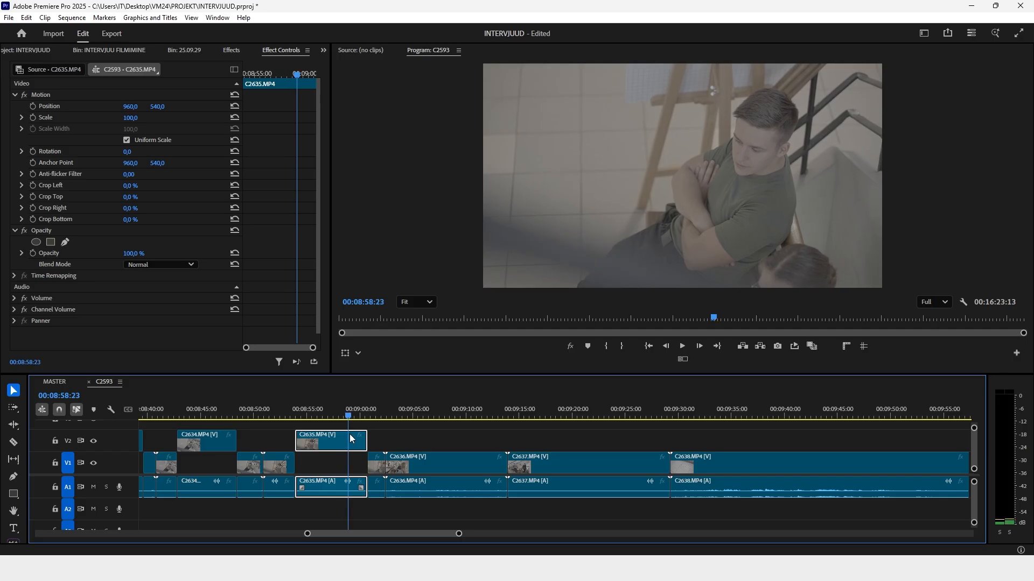
Cut clip C2636.MP4 at about 00:09:05:08 and 00:09:11:17, and raise the middle section's video to V2
scroll(338, 429, down, 3)
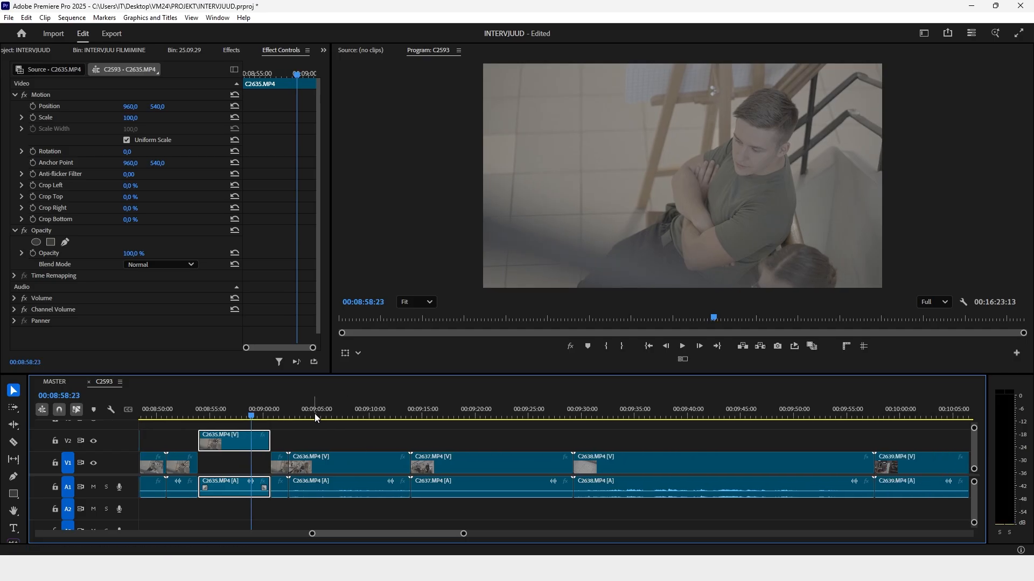
drag(315, 413, 348, 428)
key(ctrl+k)
key(ctrl+k)
scroll(367, 431, down, 2)
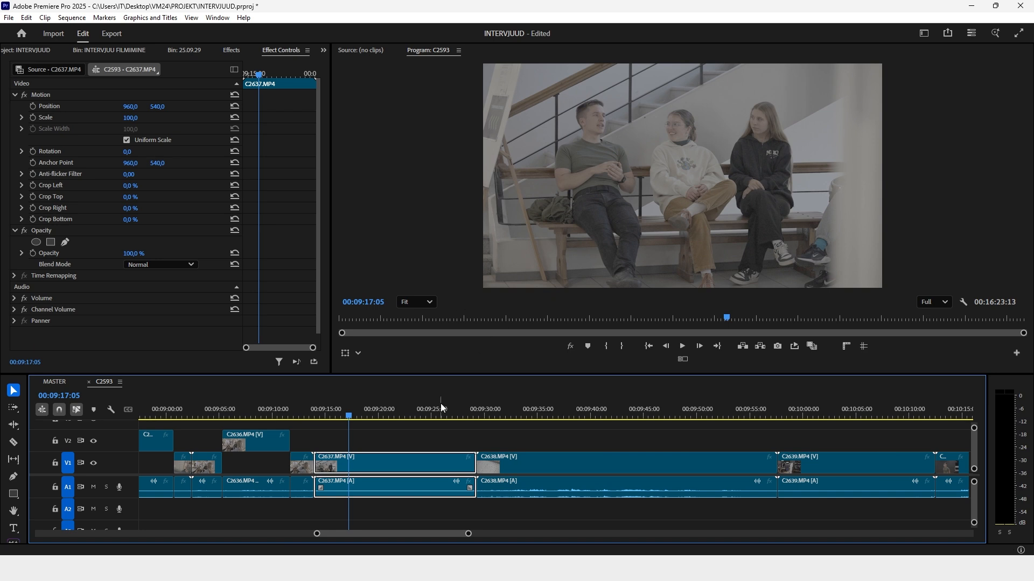
Cut clip C2637.MP4 at about 00:09:16:06 and 00:09:21:20, and raise the video of the section between to V2
click(338, 413)
key(ctrl+k)
drag(354, 416, 637, 439)
key(ctrl+k)
scroll(412, 441, down, 2)
Cut clip C2639.MP4 at about 00:10:00:10 and 00:10:10, and raise the middle section's video to V2
scroll(632, 447, down, 3)
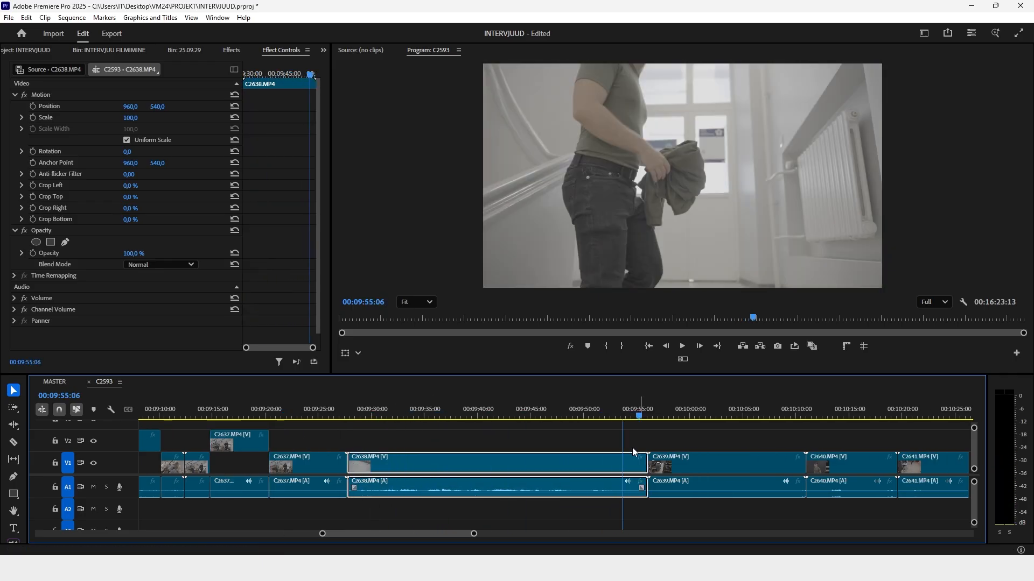
scroll(397, 419, down, 3)
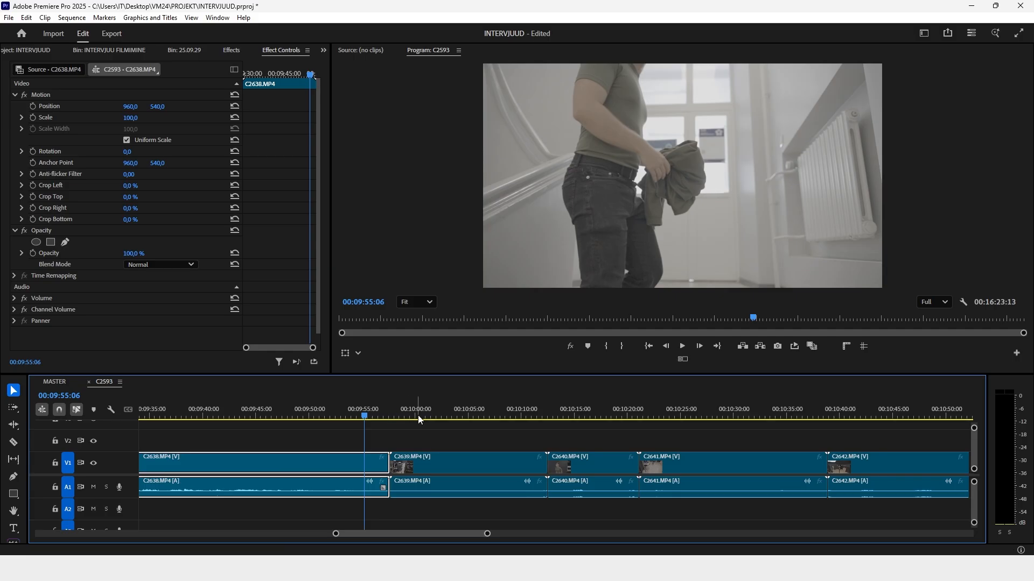
drag(401, 412, 455, 420)
scroll(444, 421, down, 2)
scroll(435, 431, up, 3)
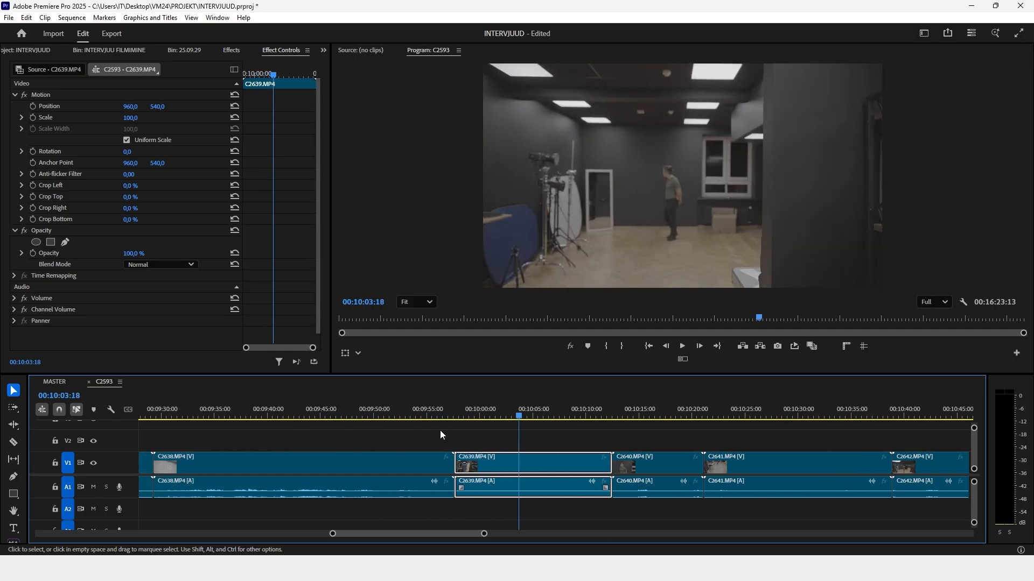
scroll(441, 431, down, 2)
drag(364, 413, 438, 451)
key(ctrl+k)
key(ctrl+k)
Cut clip C2640.MP4 at about 00:10:13:09 and at 00:10:19:16, and raise the middle section's video to V2
scroll(438, 455, down, 3)
click(423, 413)
drag(424, 411, 479, 437)
key(ctrl+k)
key(ctrl+k)
click(455, 464)
key(alt+Up)
Cut clip C2641.MP4 at about 00:10:25 and 00:10:32:18, and raise the middle section's video to V2
scroll(457, 462, down, 1)
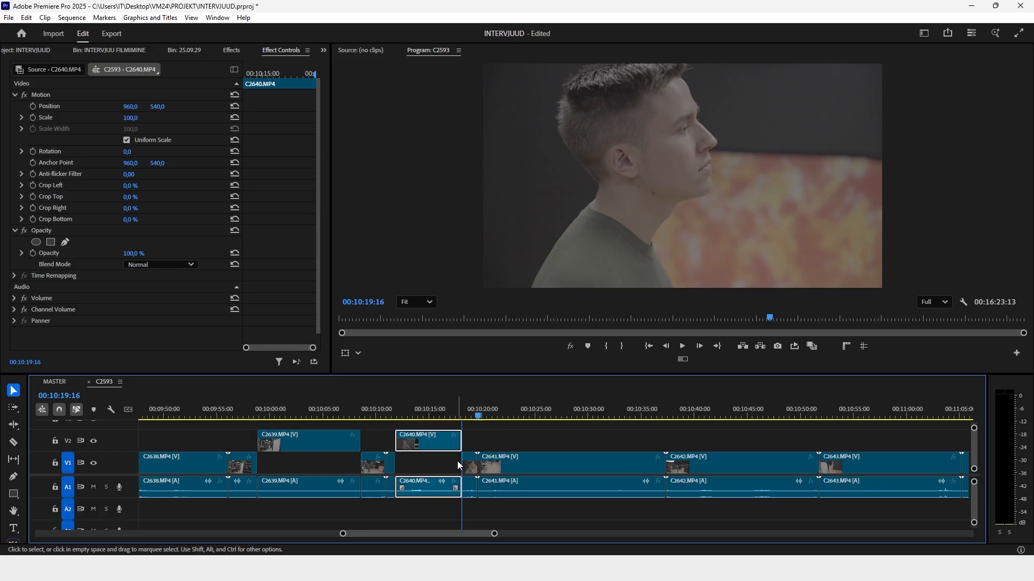
scroll(457, 461, down, 3)
drag(401, 411, 383, 437)
scroll(442, 427, down, 3)
click(393, 410)
key(ctrl+k)
key(ctrl+k)
click(380, 461)
Cut clip C2642.MP4 at about 00:10:42:20 and 00:10:51:03, and raise the middle section's video to V2
click(502, 417)
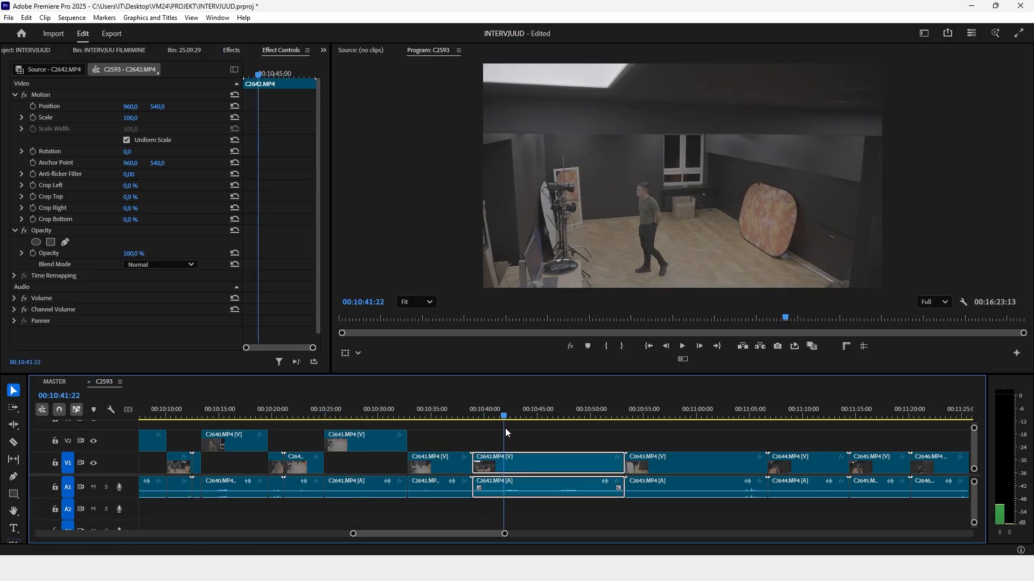
scroll(495, 433, down, 3)
click(418, 416)
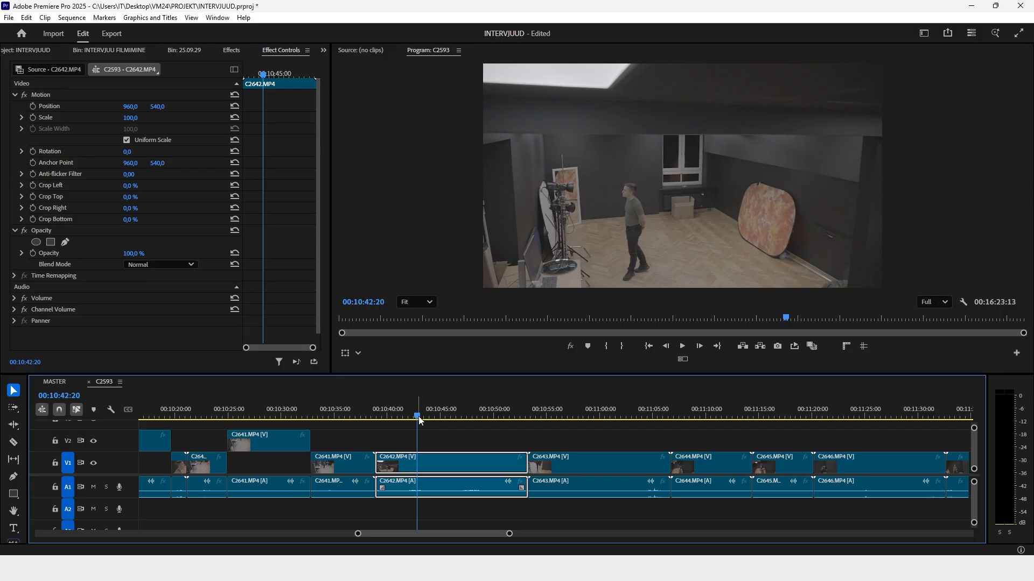
scroll(384, 421, down, 3)
click(335, 417)
key(ctrl+k)
drag(338, 417, 424, 430)
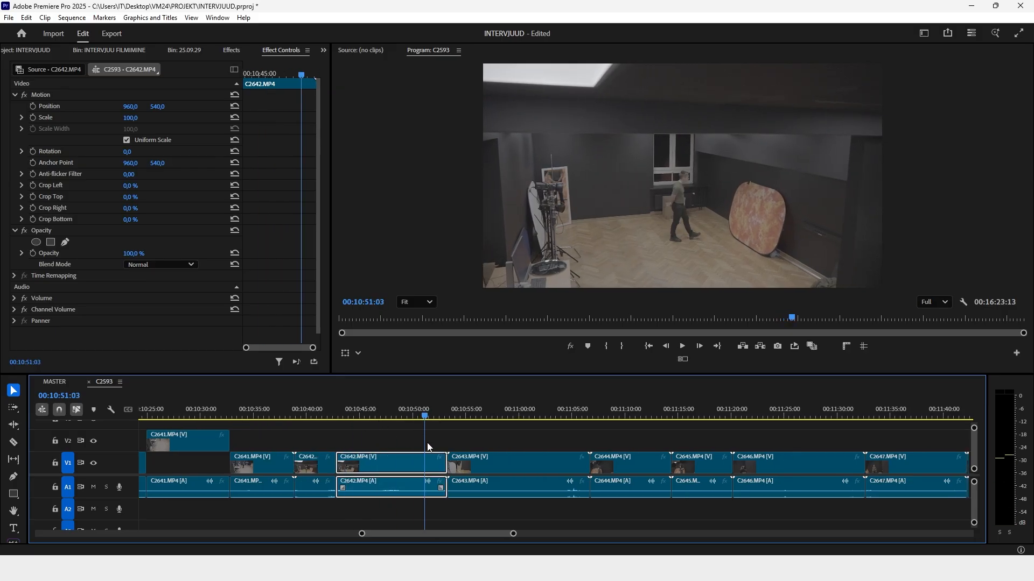
key(ctrl+k)
key(alt+Up)
Cut clip C2645.MP4 at about 00:11:16 and 00:11:19:14, and raise the video of the section between to V2
scroll(378, 466, down, 3)
drag(356, 415, 629, 420)
key(ctrl+k)
key(ctrl+k)
key(ctrl+alt+w)
key(alt+Up)
Cut clip C2647.MP4 at about 00:11:34:07 and 00:11:40:18, and raise the middle section's video to V2
scroll(526, 441, down, 6)
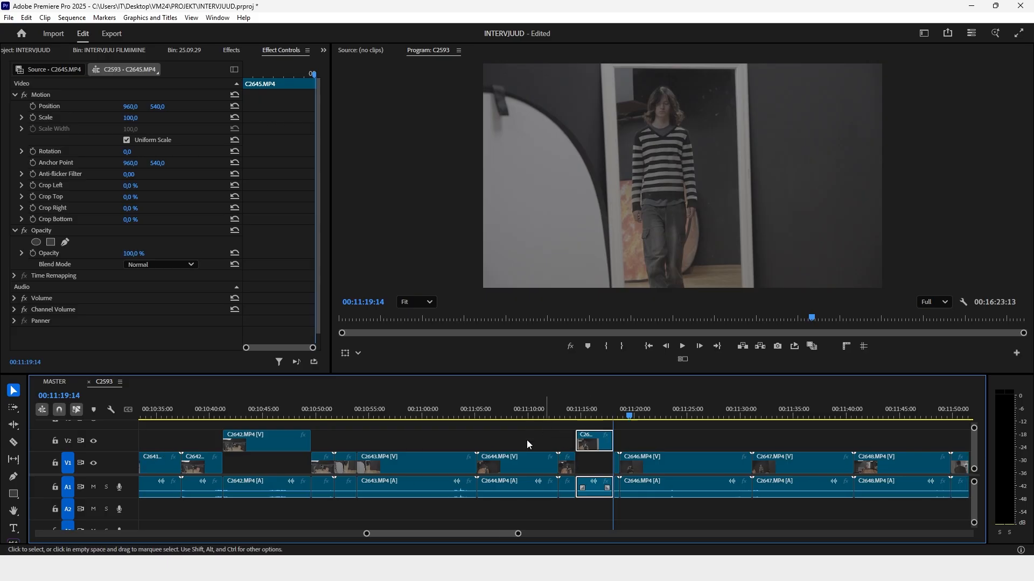
drag(521, 410, 674, 441)
scroll(583, 426, down, 4)
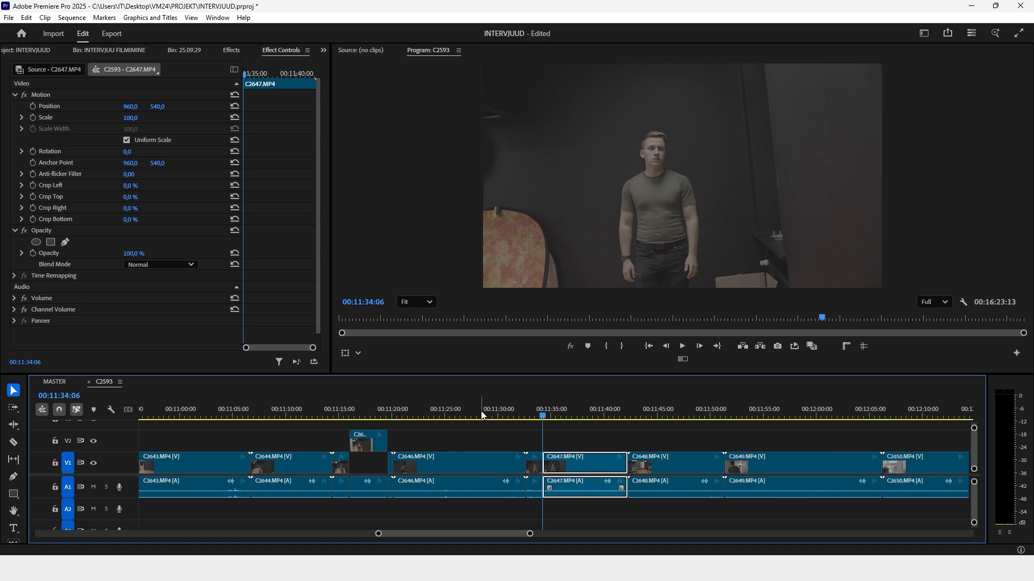
scroll(485, 415, down, 3)
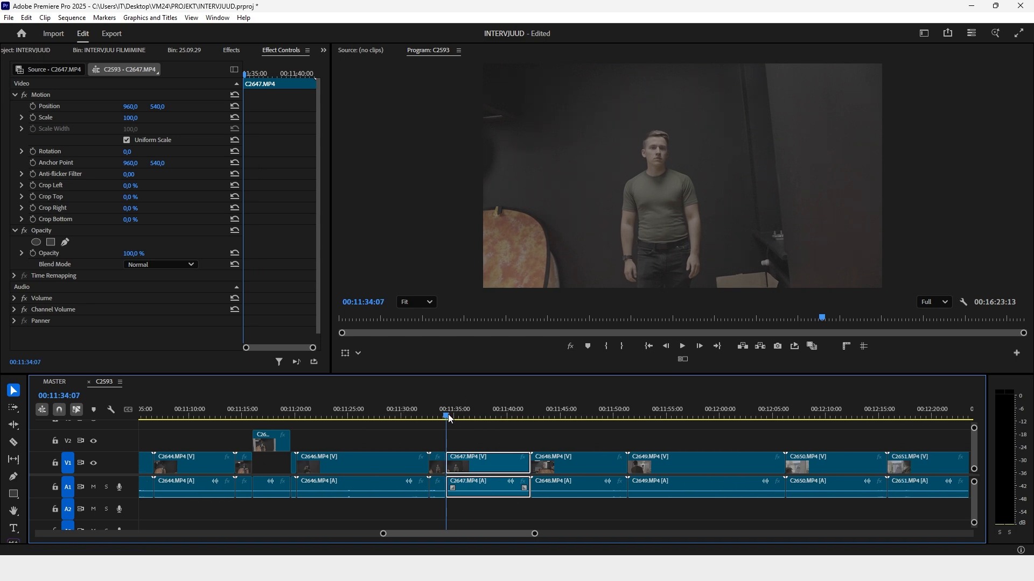
drag(451, 418, 516, 430)
key(ctrl+k)
scroll(484, 430, down, 2)
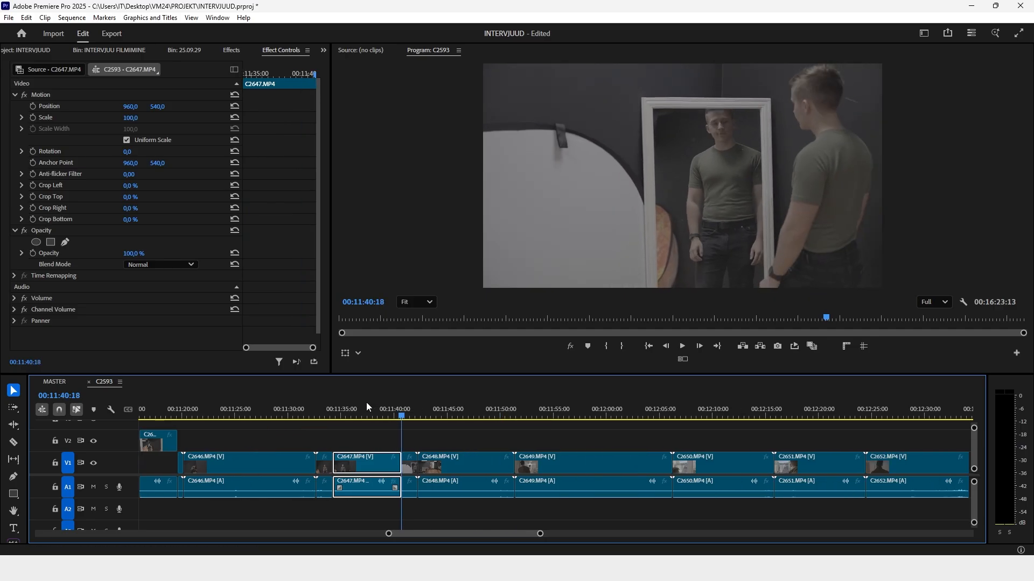
drag(355, 464, 355, 441)
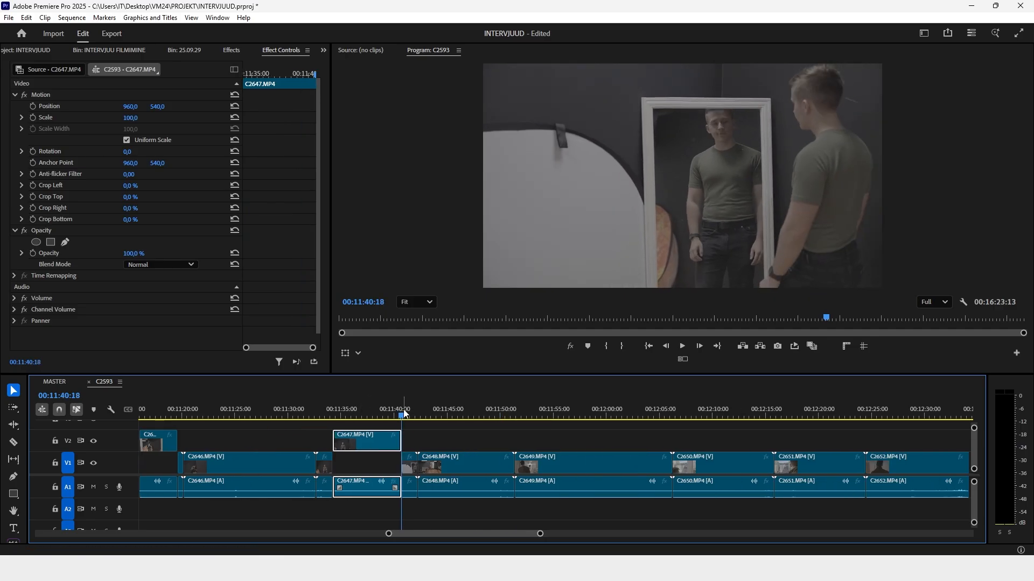
Cut clip C2648.MP4 at about 00:11:44:10 and 00:11:49:18, and raise the middle section's video to V2
click(439, 424)
mouse_move(441, 424)
mouse_down()
mouse_move(451, 429)
mouse_move(442, 432)
mouse_up()
scroll(441, 421, down, 1)
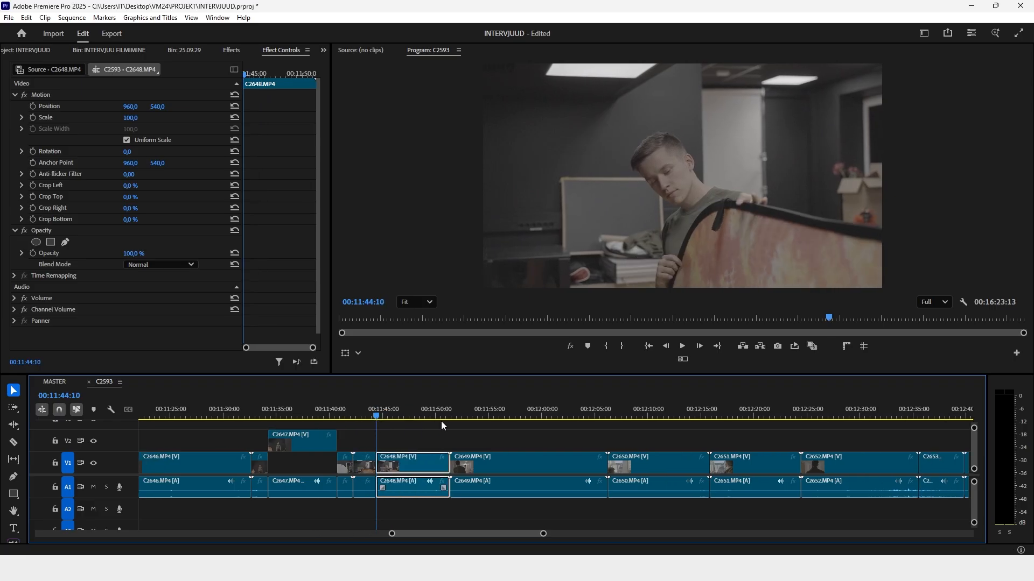
drag(387, 418, 433, 423)
key(ctrl+k)
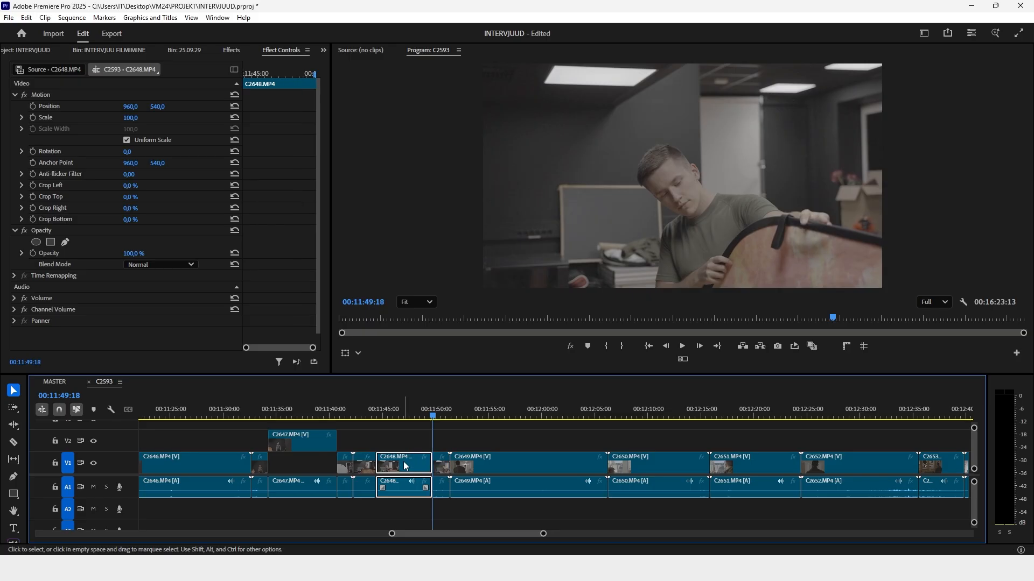
drag(410, 457, 415, 436)
Cut clip C2649.MP4 at about 00:11:55 and 00:12:05, and raise the video of the section between to V2
scroll(471, 436, down, 2)
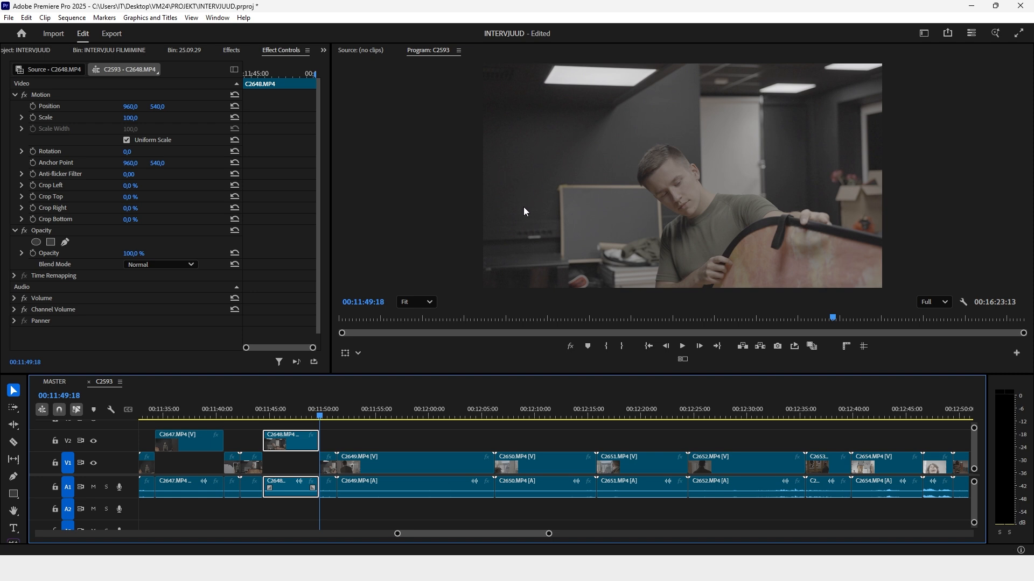
scroll(523, 207, down, 1)
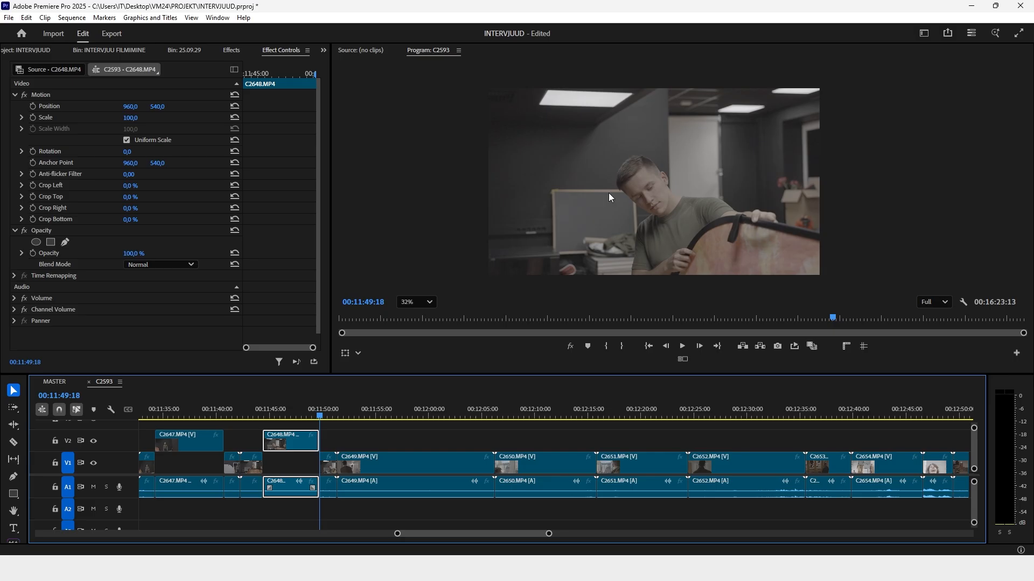
drag(376, 415, 578, 436)
key(ctrl+k)
key(ctrl+k)
Cut clip C2650.MP4 at about 00:12:09 and 00:12:14:12, and raise the middle section's video to V2
scroll(500, 398, down, 3)
click(428, 412)
key(ctrl+k)
key(ctrl+k)
key(alt+Up)
Cut clip C2651.MP4 at about 00:12:17 and 00:12:23:03, and raise the middle section's video to V2
key(ctrl+k)
click(523, 417)
key(ctrl+k)
key(alt+Up)
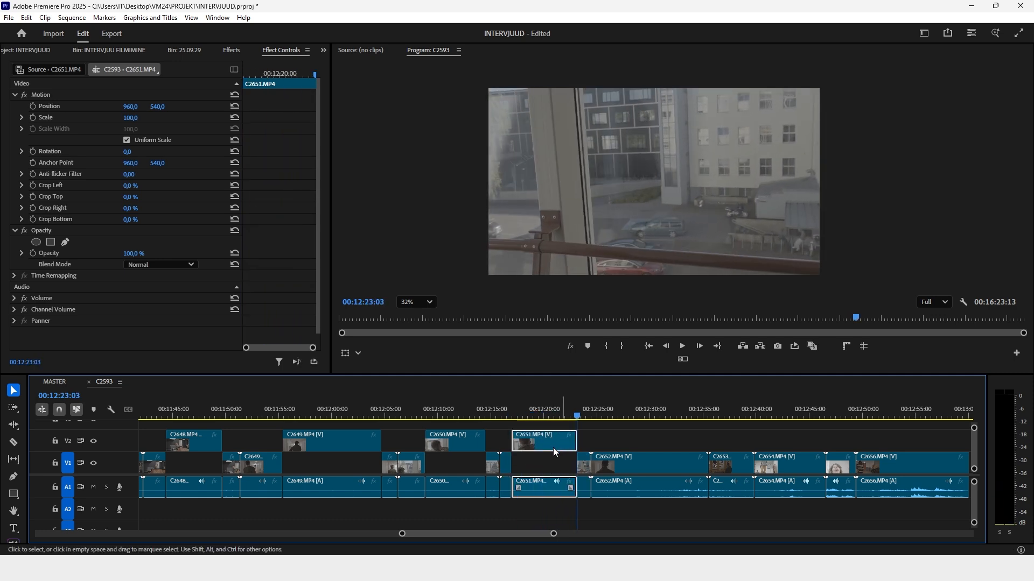
Review the opening of clip C2652.MP4 and recheck the raised C2651.MP4 section around 00:12:19
scroll(517, 431, down, 3)
click(499, 415)
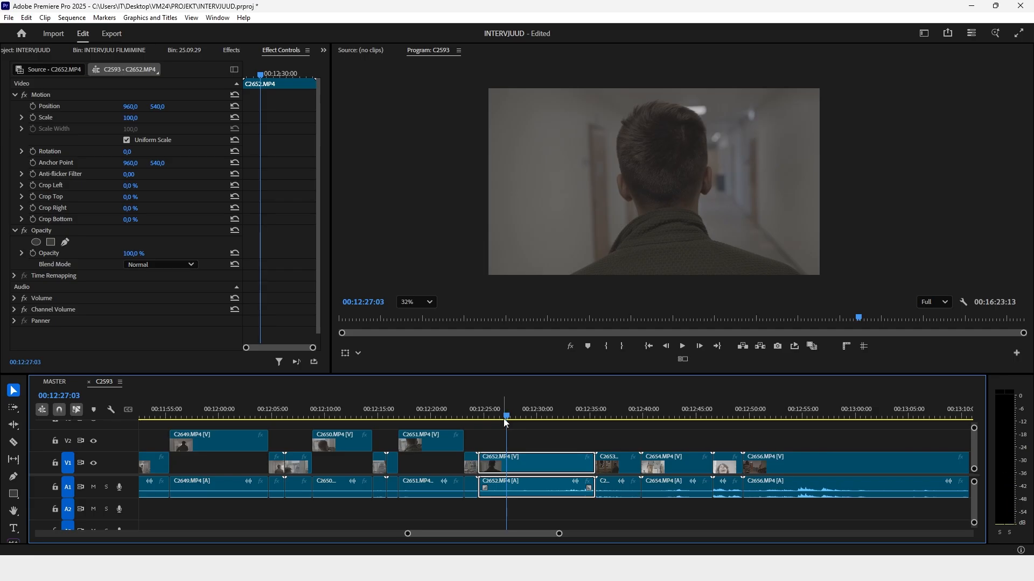
scroll(503, 418, down, 2)
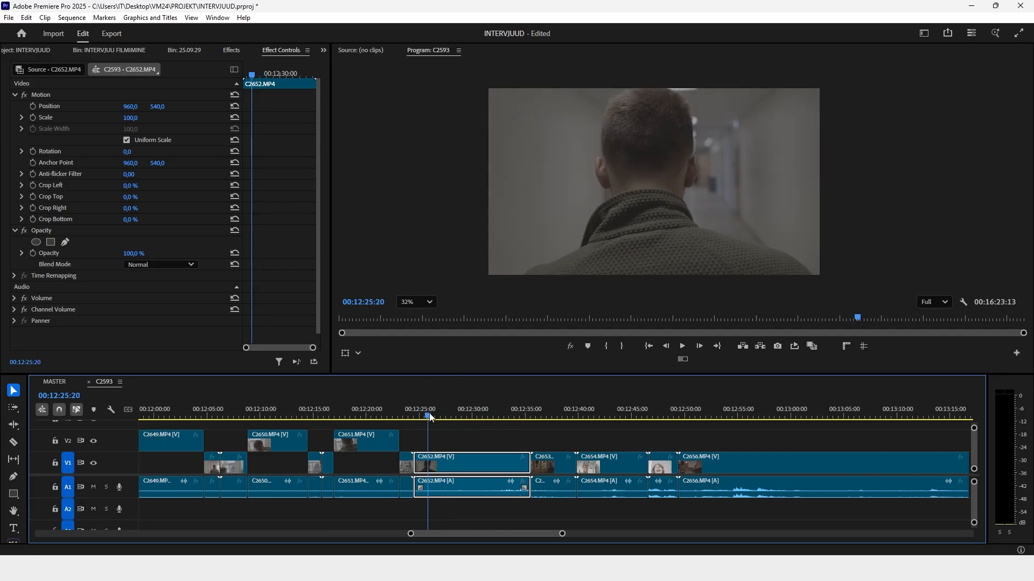
mouse_move(354, 412)
mouse_down()
mouse_move(365, 418)
mouse_move(347, 422)
mouse_move(356, 419)
mouse_up()
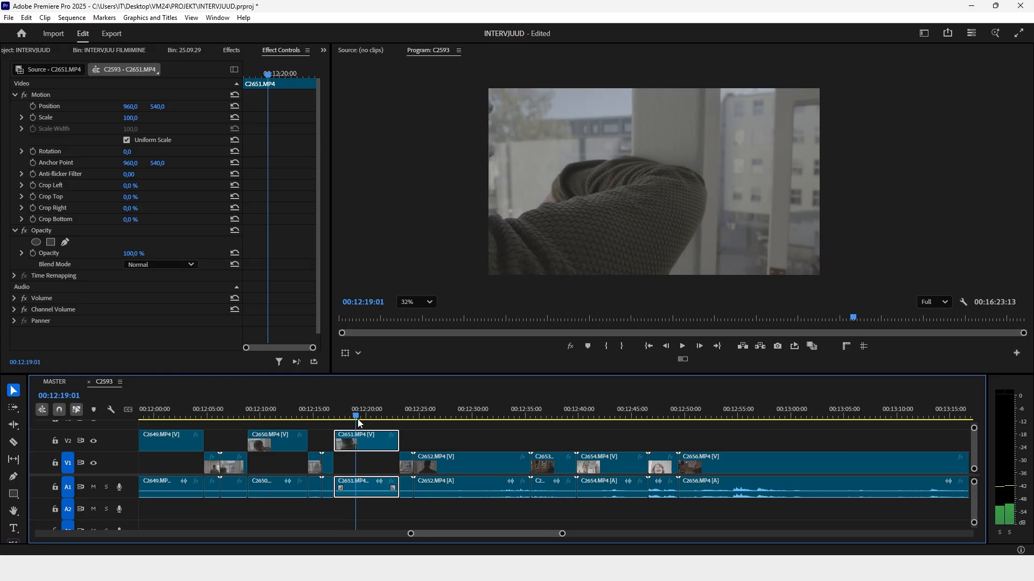
scroll(380, 427, up, 6)
scroll(555, 425, down, 4)
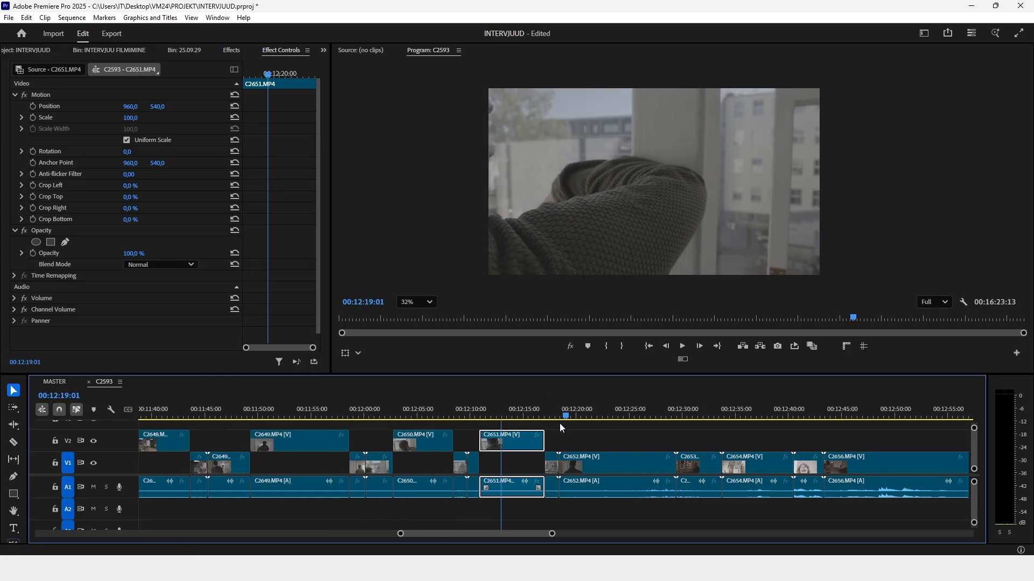
click(454, 413)
drag(453, 412, 464, 415)
Cut clip C2652.MP4 at about 00:12:26:15 and 00:12:34:10, and raise the middle section's video to V2
scroll(489, 410, down, 3)
drag(399, 414, 452, 434)
scroll(449, 430, down, 3)
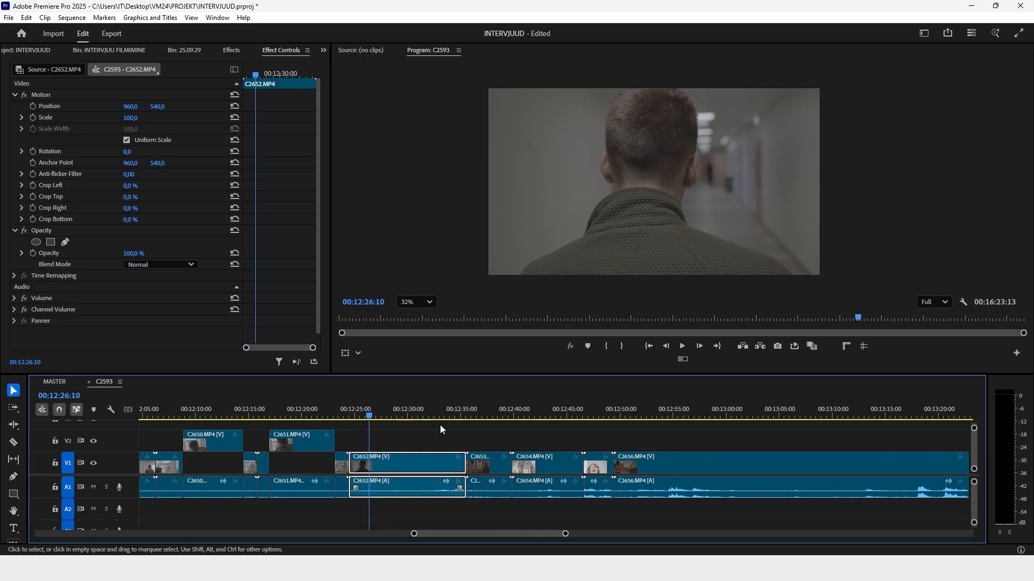
drag(365, 419, 434, 443)
key(ctrl+k)
key(ctrl+k)
Cut clip C2653.MP4 at about 00:12:35:20 and 00:12:38:13, and raise the video of the section between to V2
scroll(429, 443, down, 1)
scroll(428, 444, down, 1)
click(361, 409)
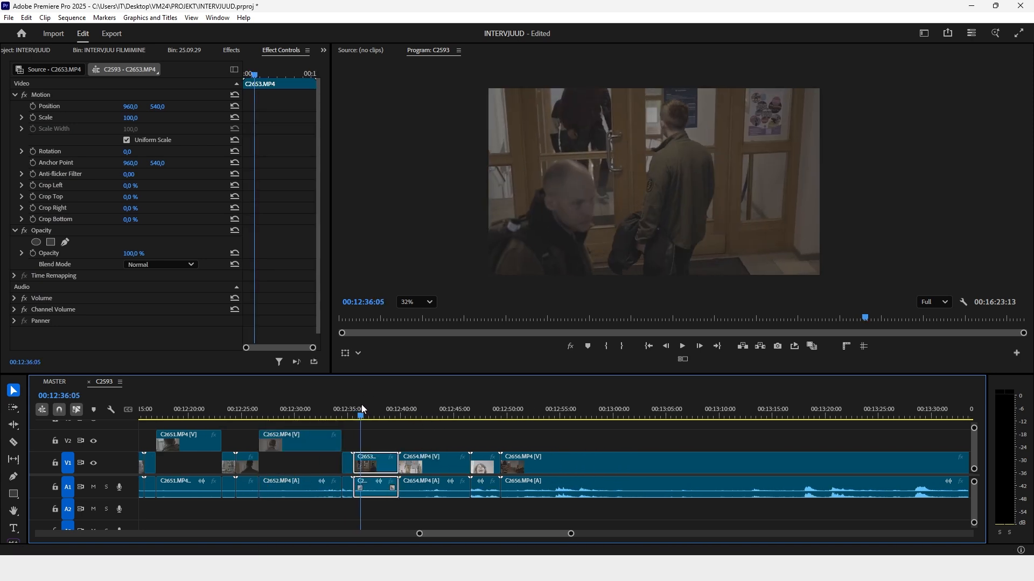
drag(360, 411, 386, 415)
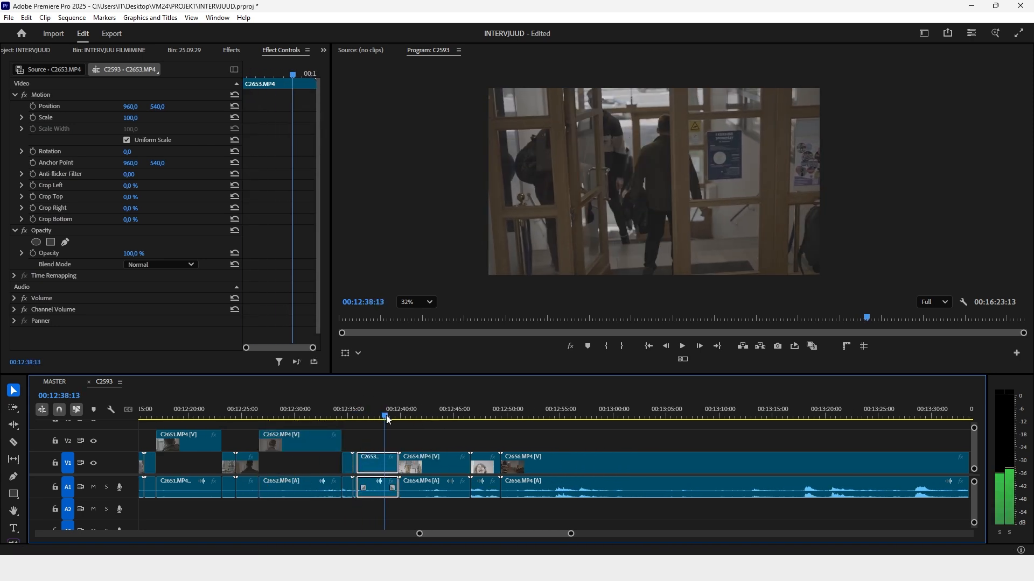
key(ctrl+k)
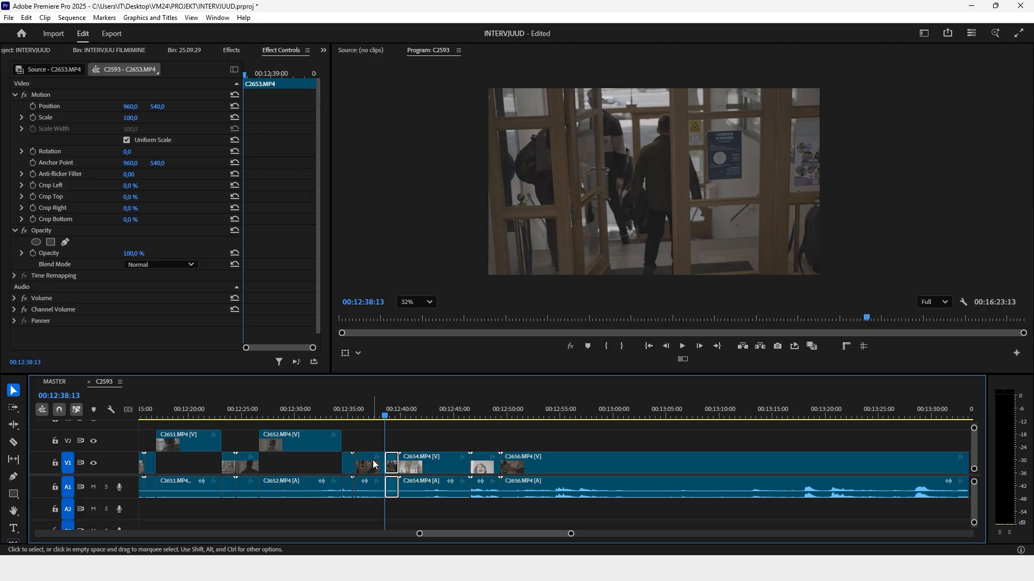
Skim the footage up to C2658.MP4, cut that clip at about 00:13:58:05 and 00:14:06:19, and raise the middle section's video to V2
scroll(392, 445, down, 1)
drag(315, 414, 754, 474)
scroll(726, 478, down, 5)
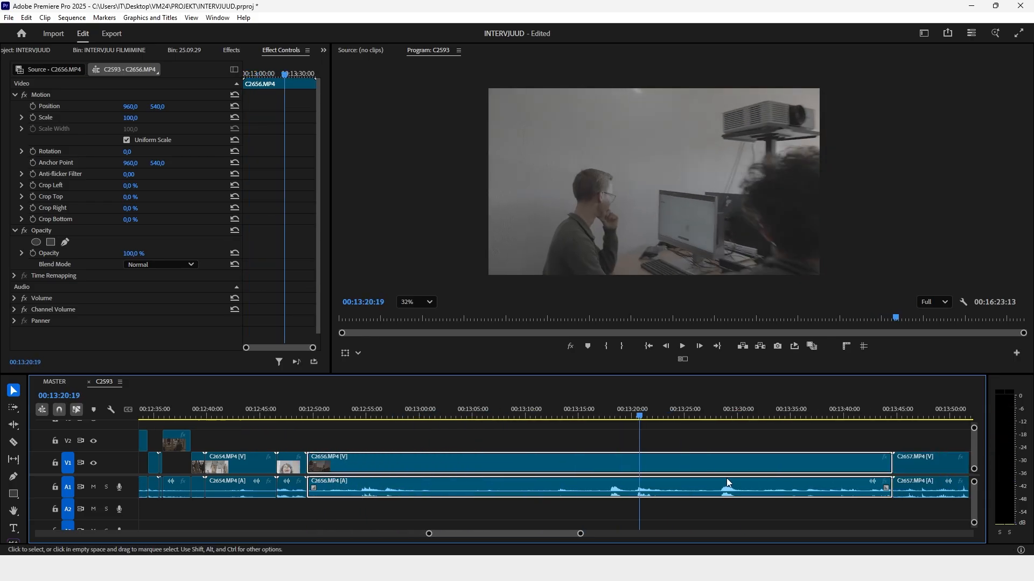
drag(615, 423, 845, 460)
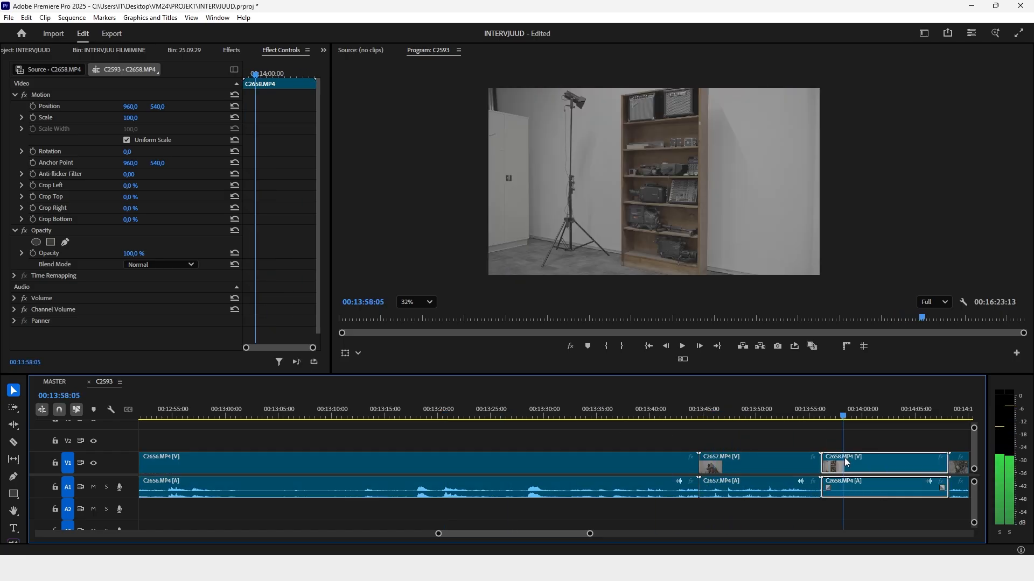
scroll(844, 459, down, 5)
drag(519, 412, 522, 413)
scroll(509, 421, down, 2)
drag(447, 420, 475, 423)
key(ctrl+k)
key(ctrl+k)
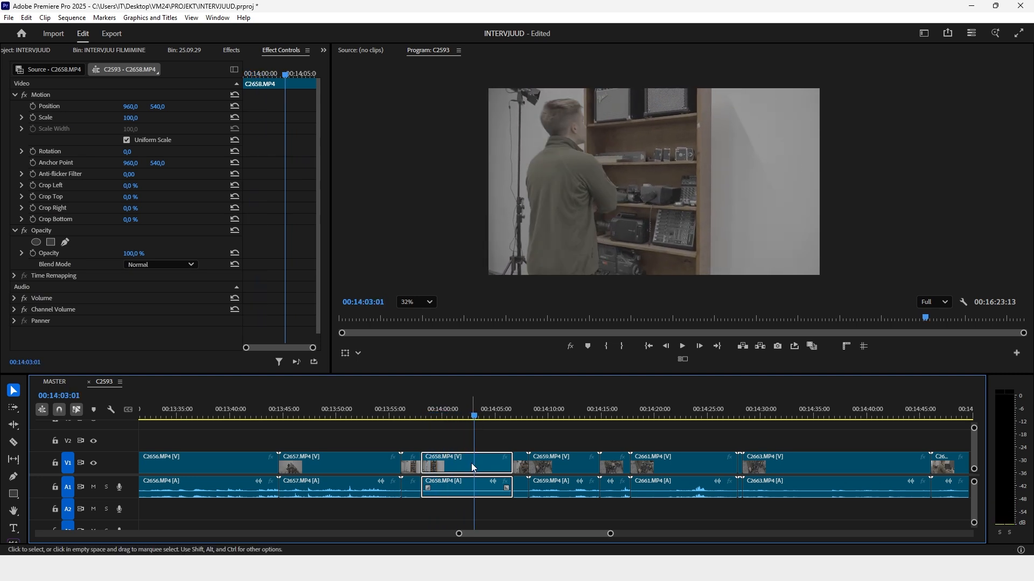
key(alt+Up)
Cut clip C2659.MP4 at about 00:14:11 and review the footage following the cut
scroll(462, 456, down, 6)
drag(415, 408, 490, 414)
key(ctrl+k)
key(ctrl+k)
key(equal)
key(equal)
key(equal)
drag(345, 406, 391, 422)
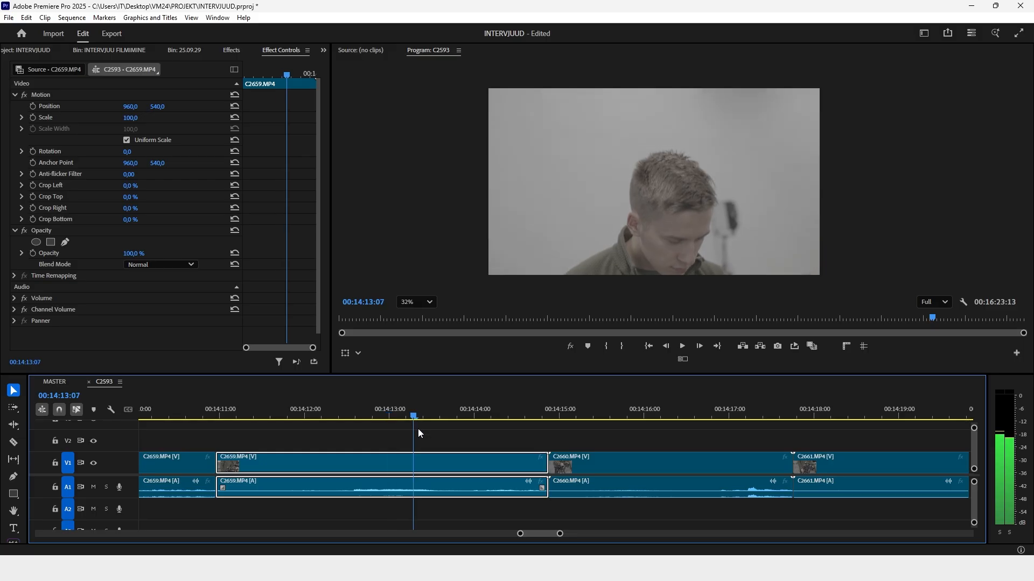
drag(458, 436, 501, 425)
Cut clip C2660.MP4 at about 00:14:15:18 and 00:14:17:13, and raise the middle section's video to V2
scroll(468, 440, down, 3)
click(451, 413)
scroll(379, 408, down, 2)
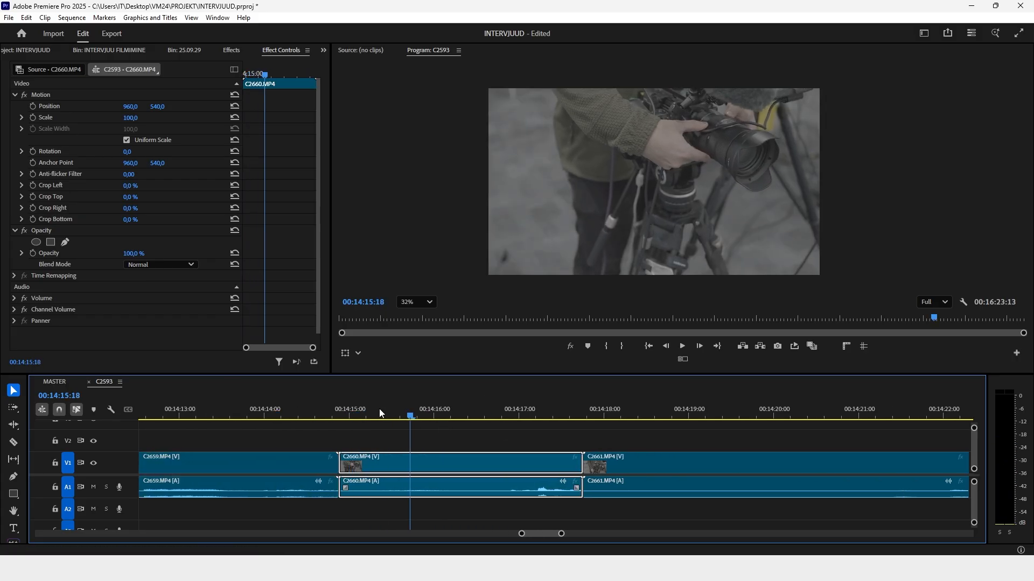
key(ctrl+k)
key(space)
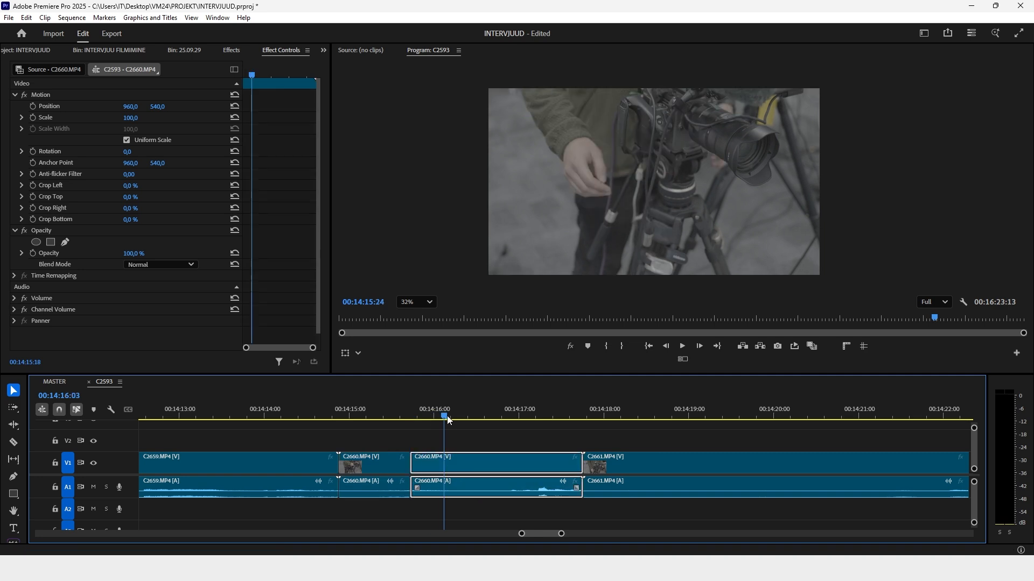
key(space)
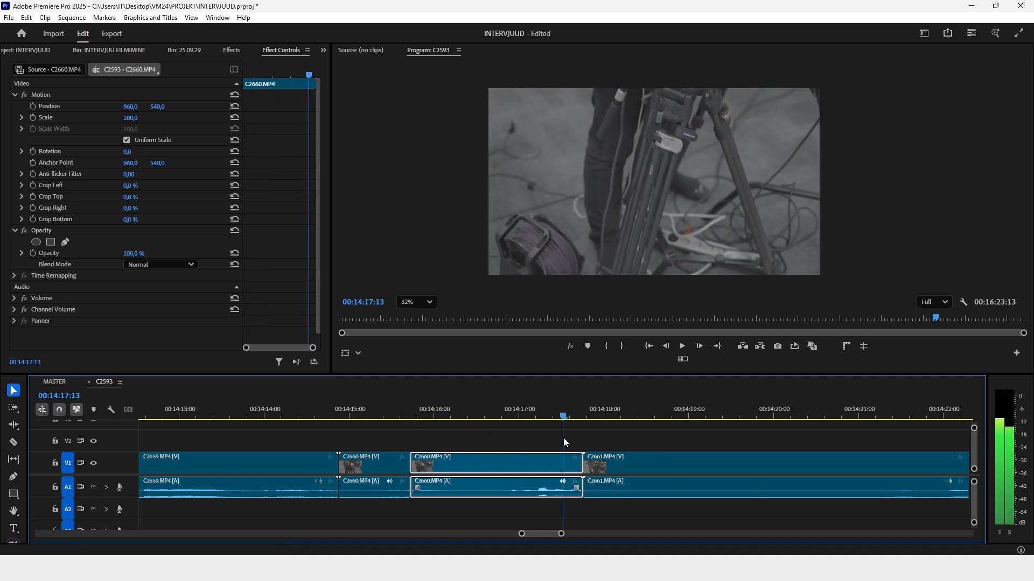
key(ctrl+k)
drag(496, 467, 492, 442)
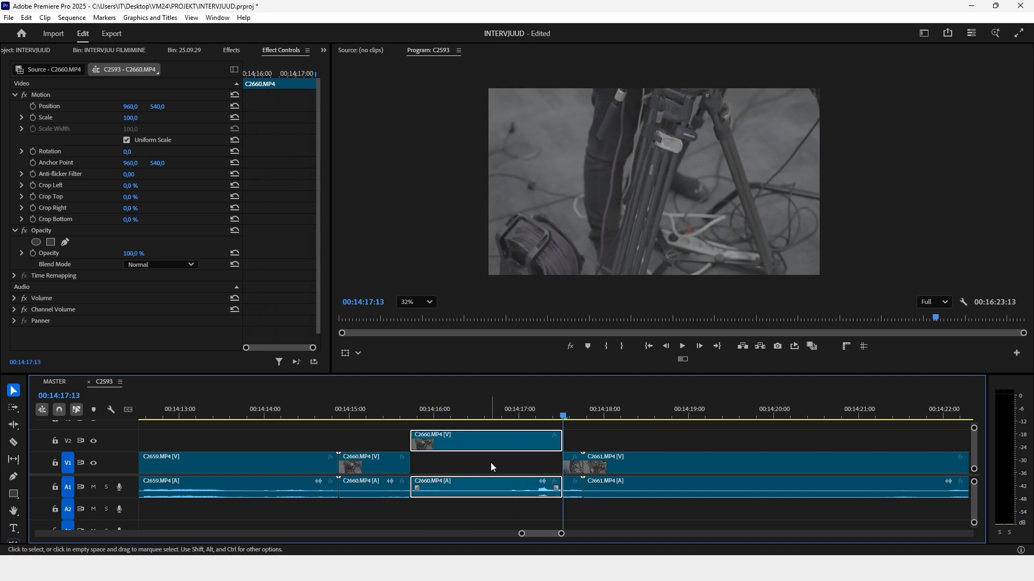
Cut clip C2661.MP4 at about 00:14:19:17 and 00:14:22:15, and raise the video of the section between to V2
scroll(402, 425, down, 2)
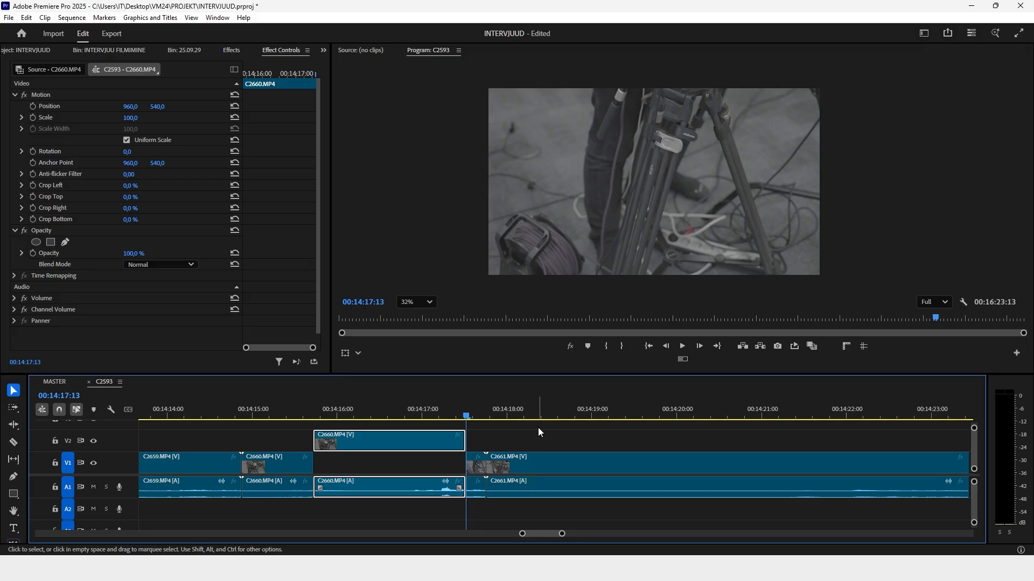
scroll(538, 430, down, 3)
drag(401, 412, 881, 446)
key(minus)
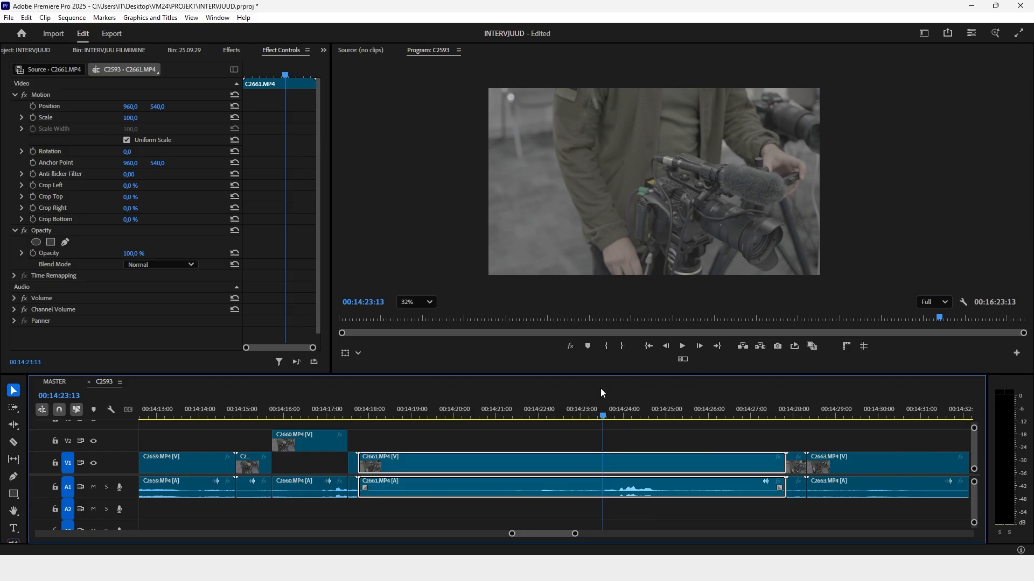
drag(619, 415, 832, 453)
key(ctrl+k)
key(ctrl+k)
click(552, 459)
key(alt+Up)
Cut clip C2663.MP4 at about 00:14:29:10 and 00:14:35:13, and raise the middle section's video to V2
scroll(515, 467, down, 5)
scroll(645, 476, down, 3)
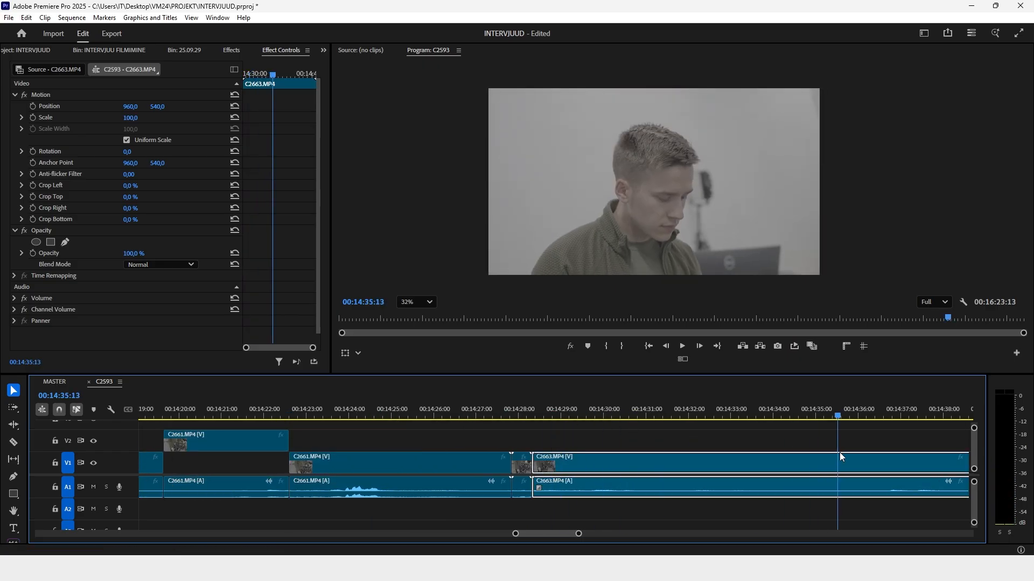
scroll(832, 451, down, 2)
key(ctrl+k)
drag(770, 417, 497, 420)
key(ctrl+k)
click(527, 466)
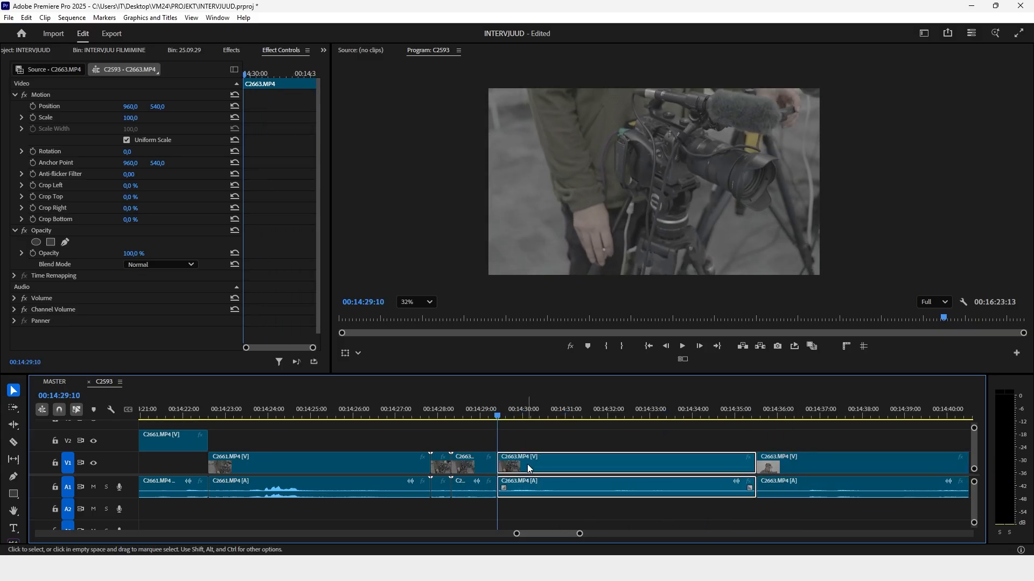
key(alt+Up)
Cut clip C2664.MP4 at about 00:14:48:16 and 00:14:52:11, and raise the middle section's video to V2
scroll(519, 464, down, 5)
drag(577, 407, 820, 455)
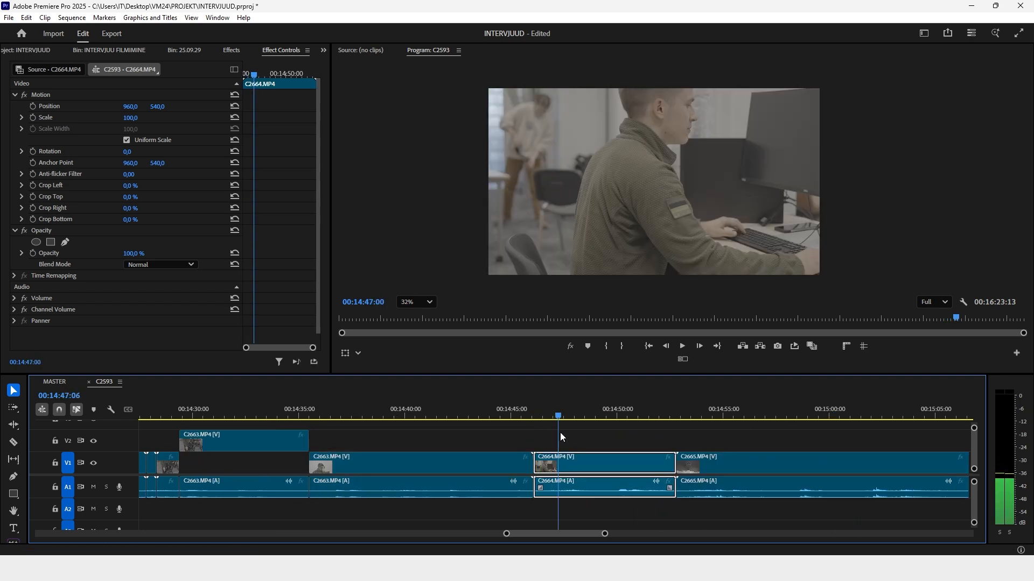
drag(559, 432, 686, 444)
scroll(635, 445, down, 5)
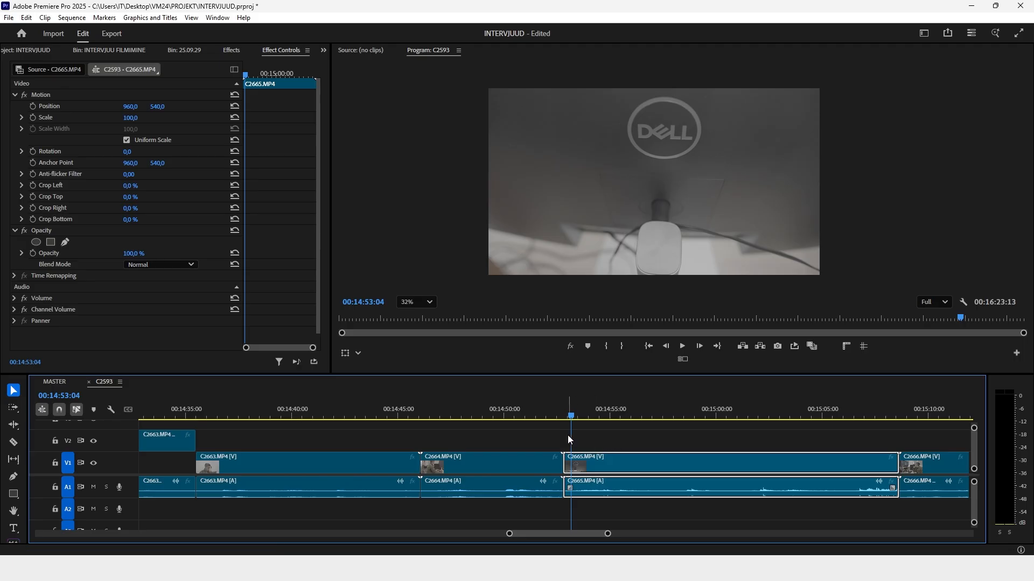
drag(469, 413, 557, 432)
key(ctrl+k)
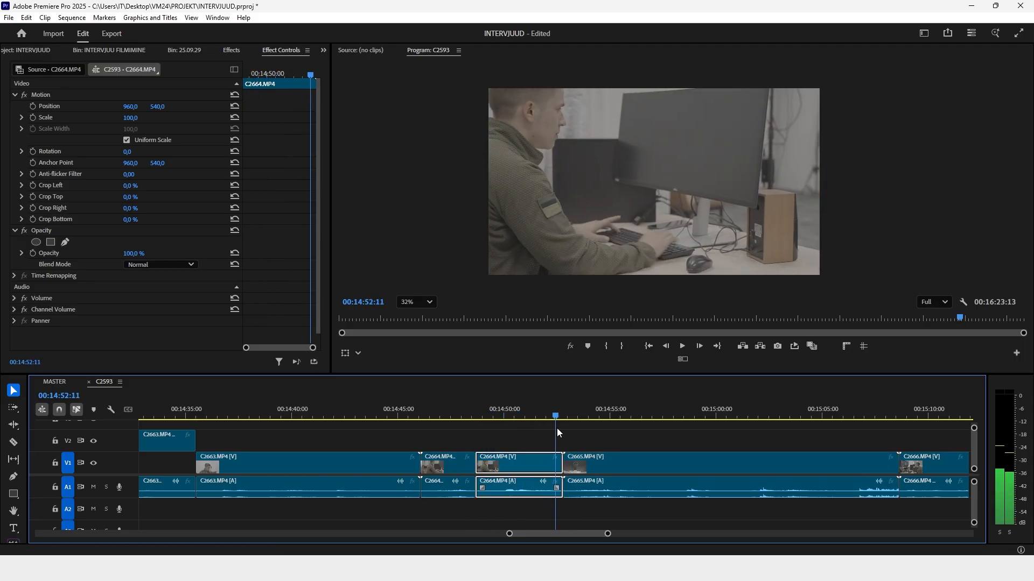
key(ctrl+k)
drag(528, 471, 529, 447)
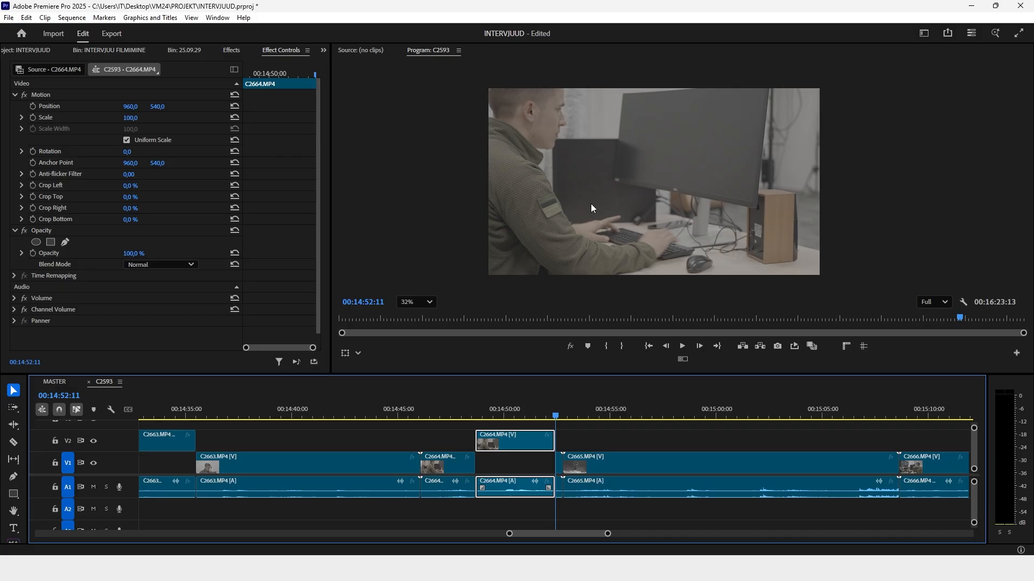
drag(488, 412, 479, 413)
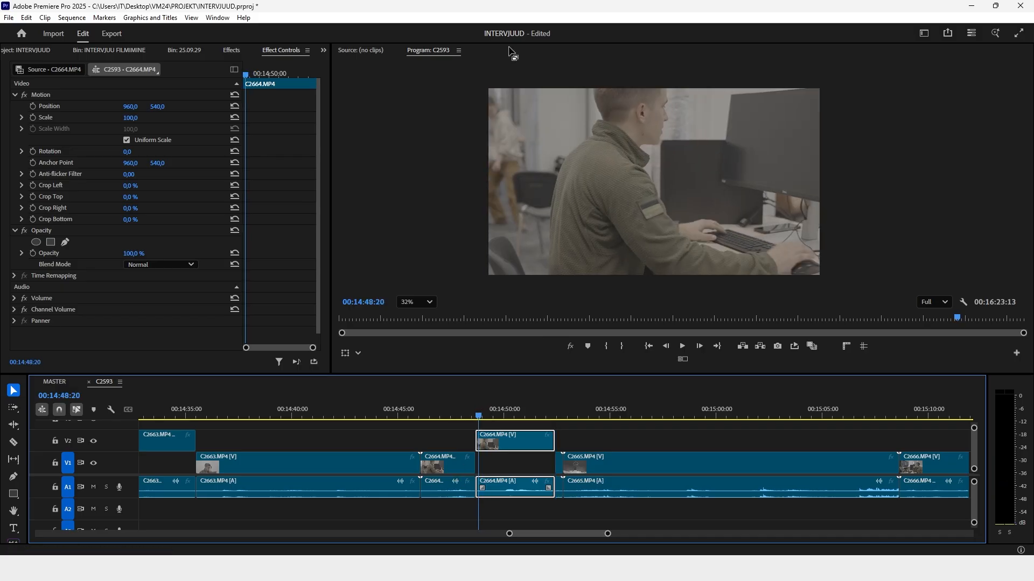
Cut clip C2665.MP4 at about 00:15:05:01 and 00:15:08:05, and raise the video of the section between to V2
scroll(538, 452, down, 3)
drag(459, 413, 673, 443)
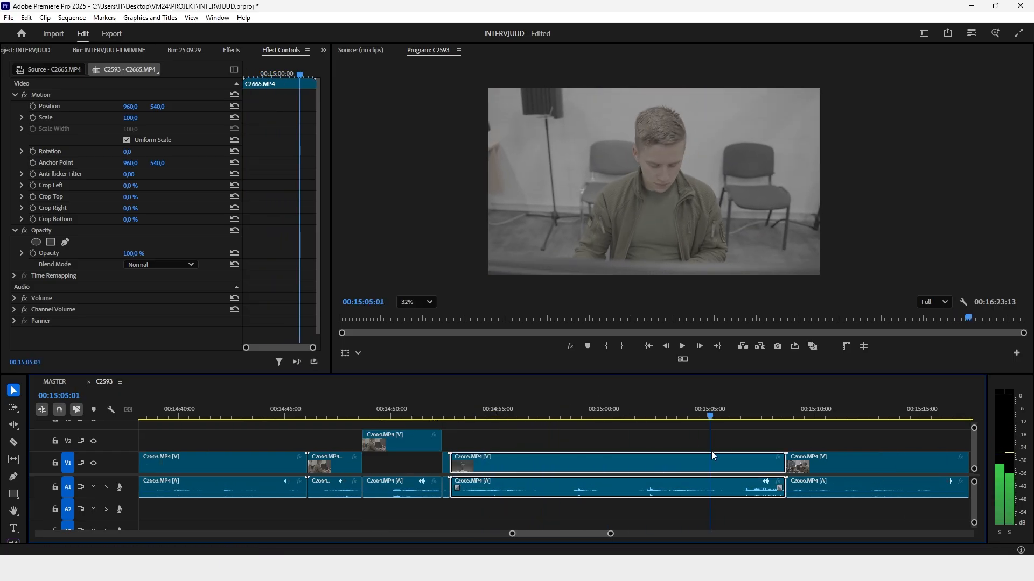
key(ctrl+k)
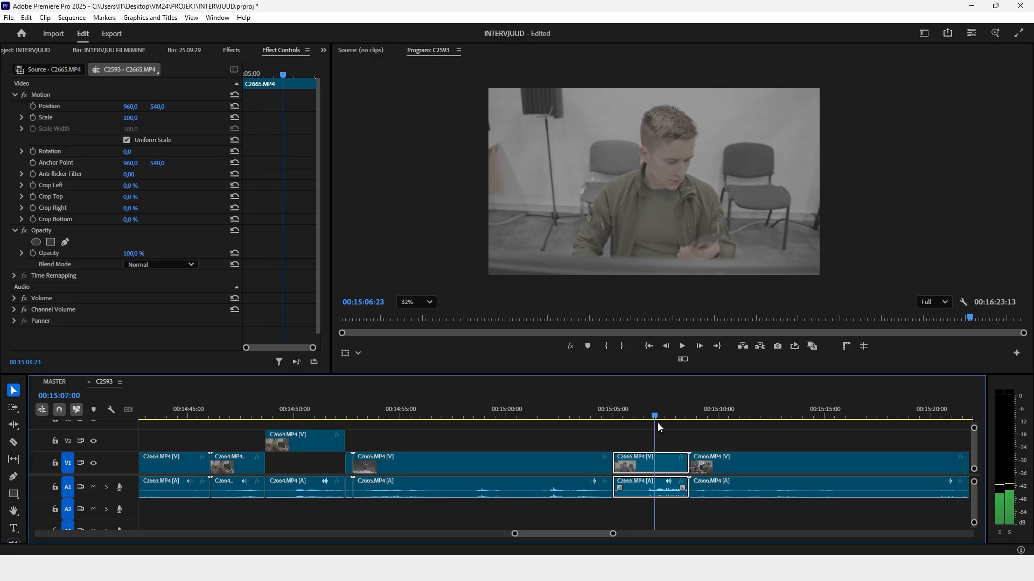
key(ctrl+k)
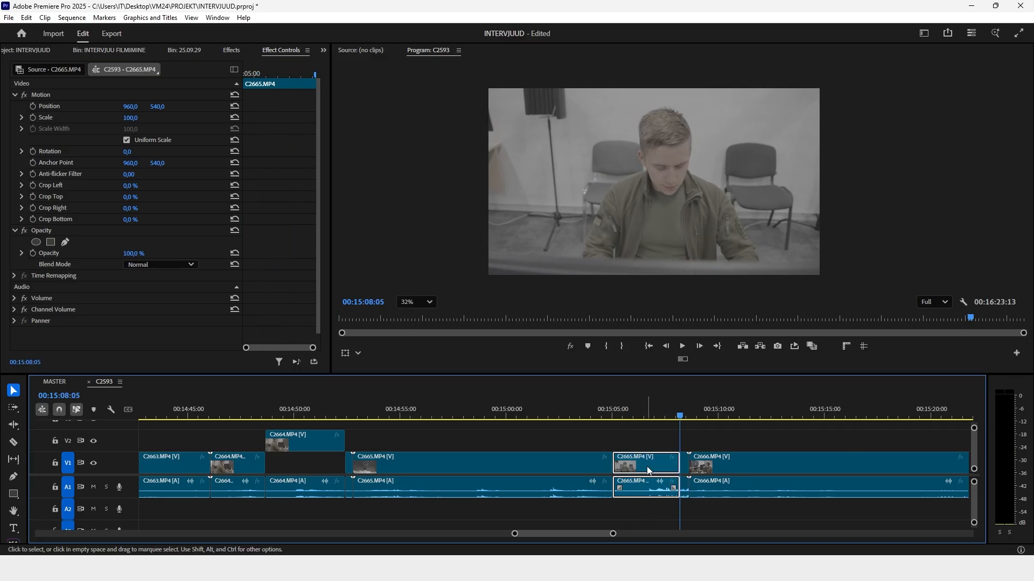
key(alt+Up)
scroll(587, 473, down, 3)
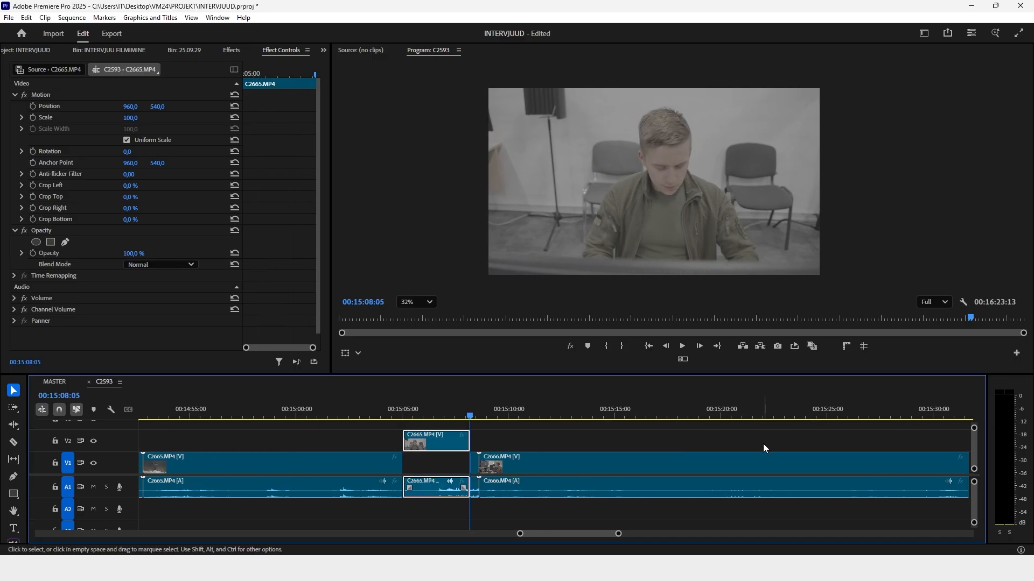
Review the footage of clips C2666.MP4 to C2668.MP4 for usable sections, comparing it with C2669.MP4
scroll(651, 434, down, 5)
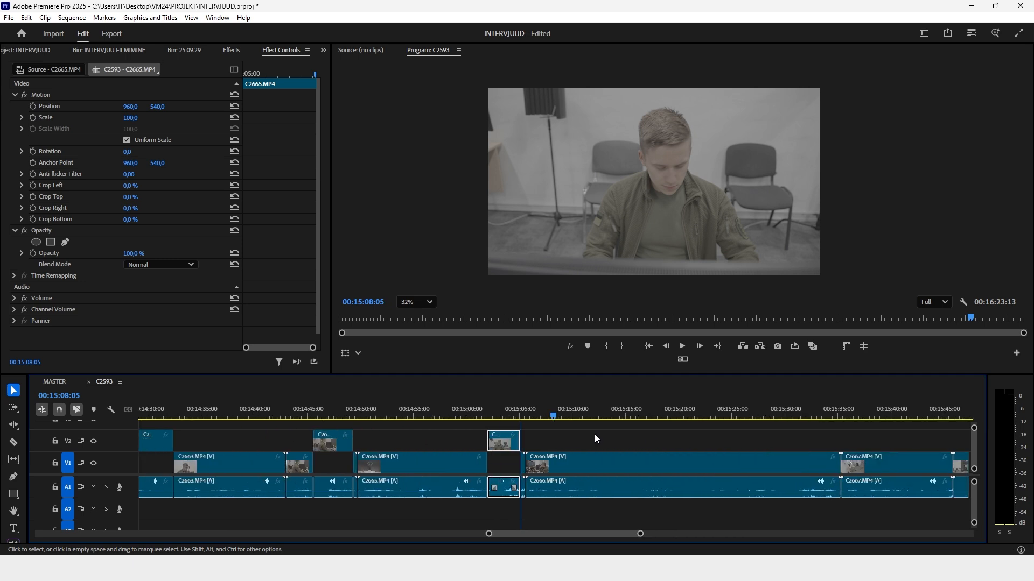
scroll(594, 434, down, 2)
drag(543, 418, 250, 430)
scroll(511, 418, down, 2)
scroll(300, 430, up, 2)
scroll(301, 430, down, 3)
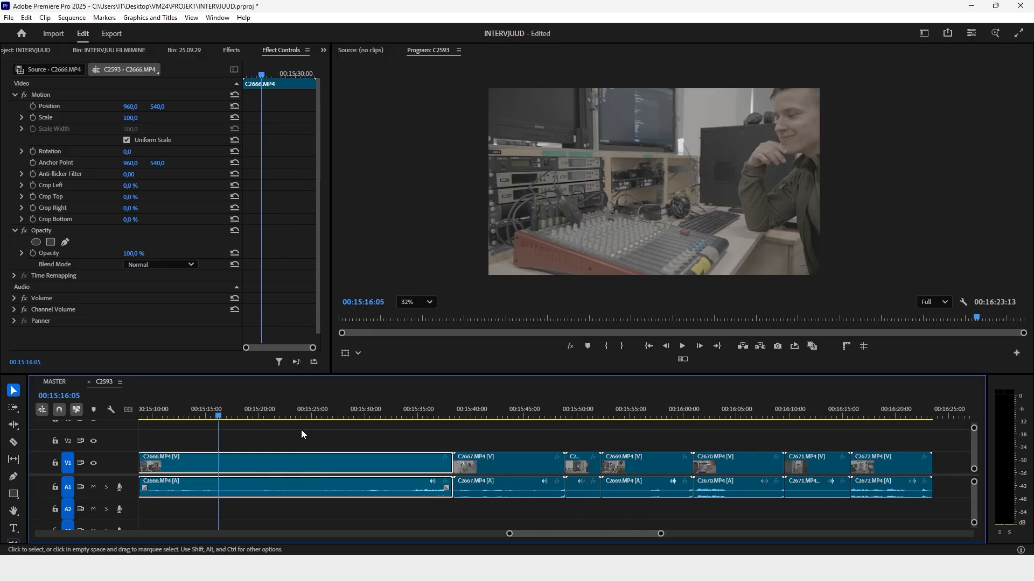
scroll(301, 429, up, 2)
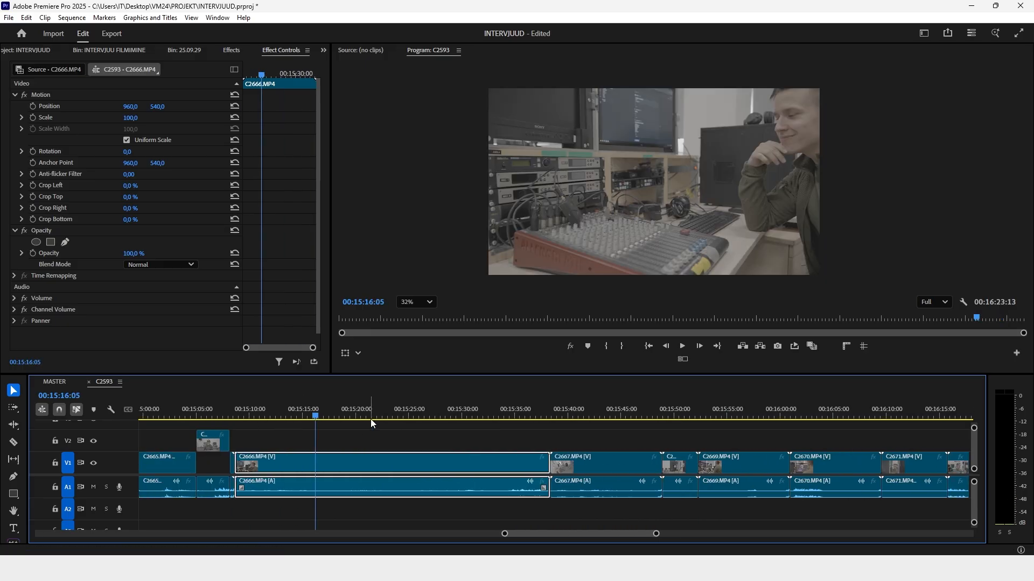
click(743, 414)
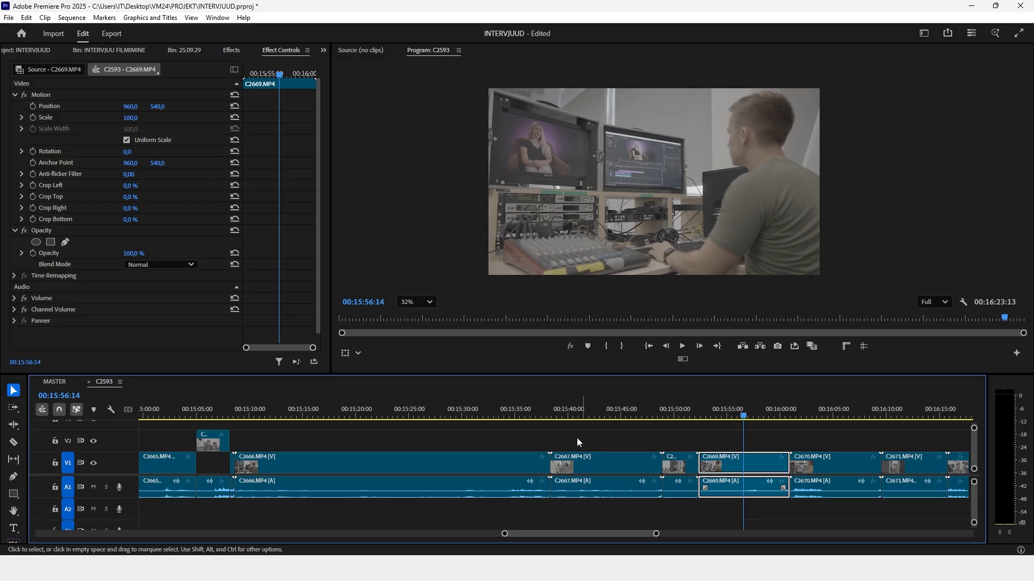
click(292, 416)
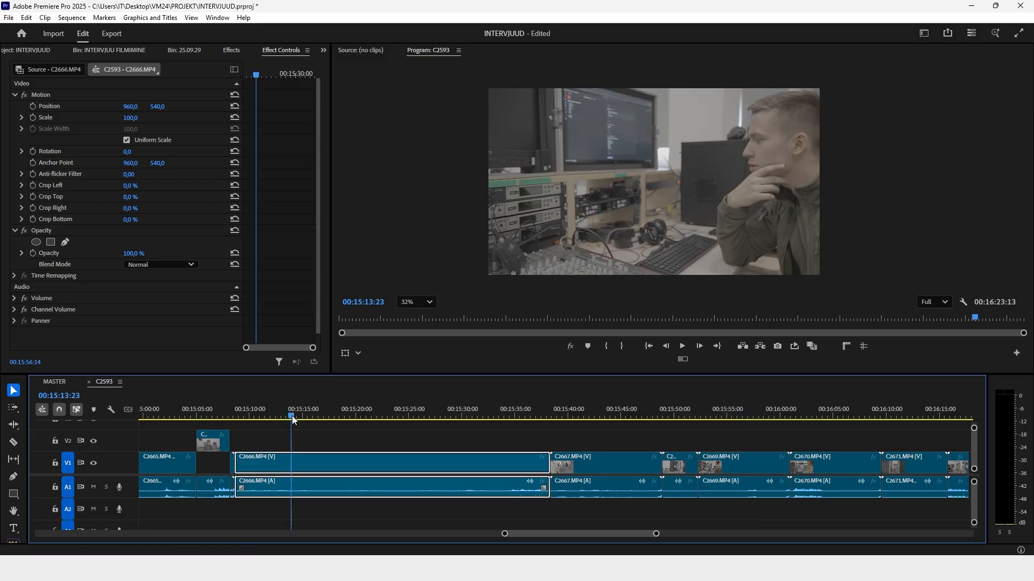
scroll(270, 420, down, 3)
drag(202, 413, 221, 416)
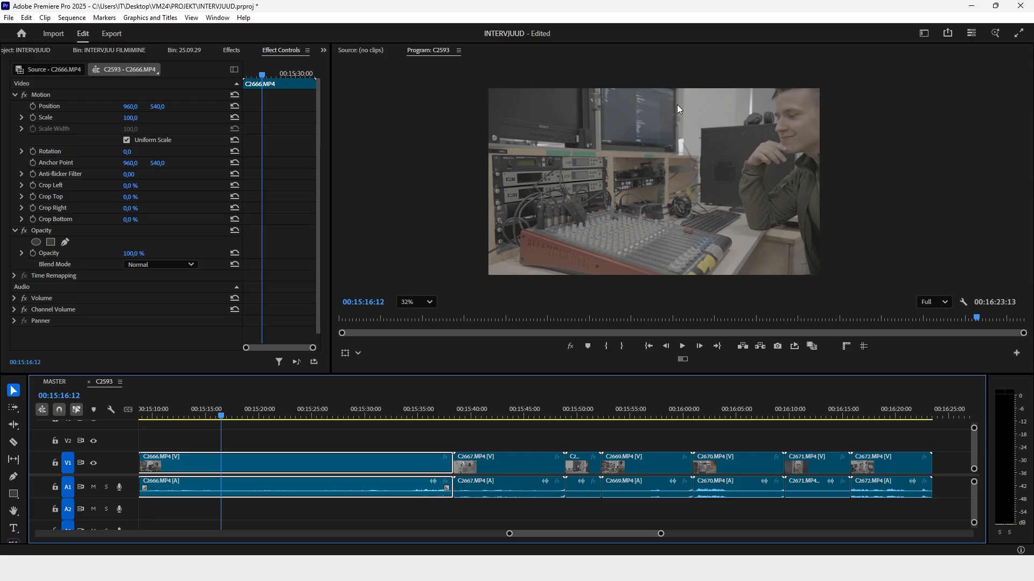
scroll(633, 165, down, 2)
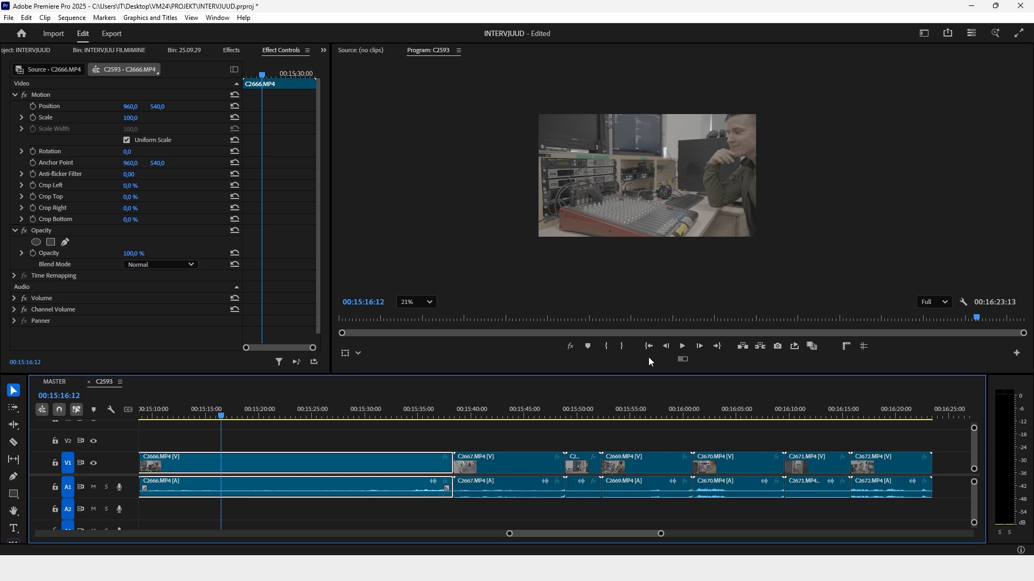
drag(523, 414, 593, 434)
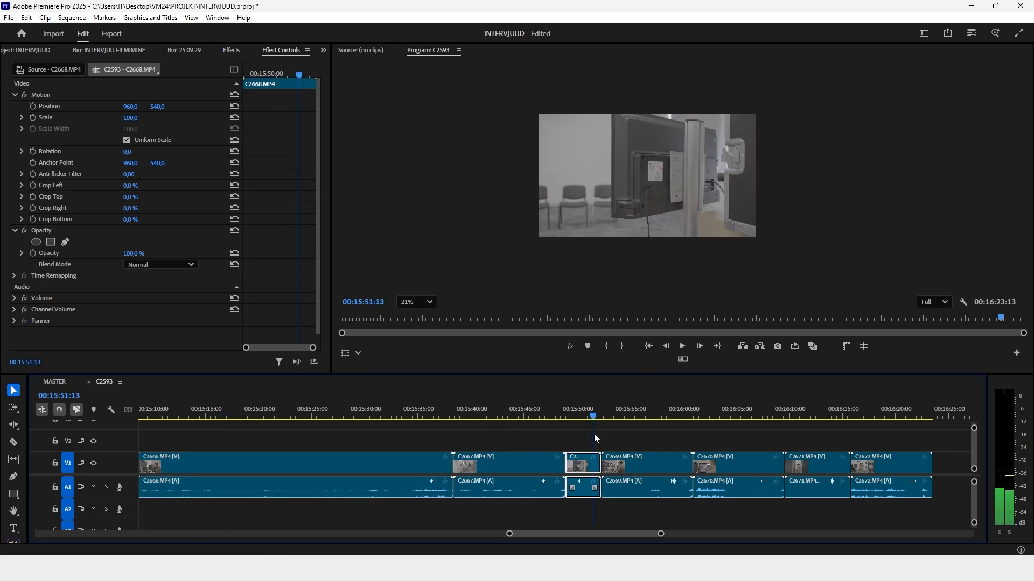
scroll(592, 433, down, 3)
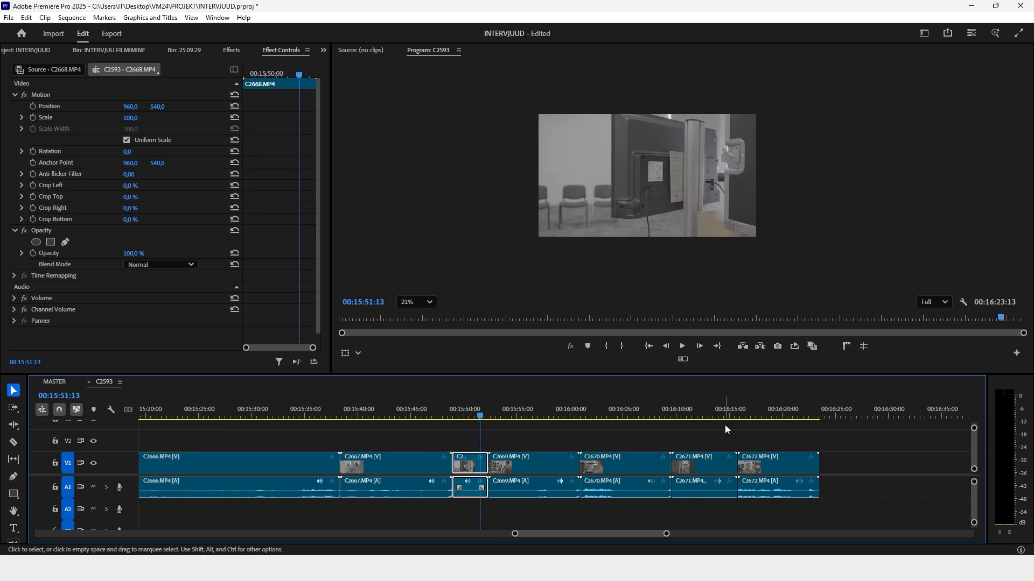
Cut out the section of clip C2669.MP4 from about 00:15:54 to 00:15:59 and raise its video to V2
drag(504, 409, 561, 425)
key(alt+Up)
scroll(558, 425, down, 2)
Cut clip C2670.MP4 at about 00:16:03 and 00:16:08, and raise the middle section's video to V2
scroll(559, 429, down, 2)
key(ctrl+k)
key(ctrl+k)
key(alt+Up)
Cut clip C2671.MP4 at about 00:16:11 and 00:16:14:08, and raise the video of the section between to V2
scroll(573, 435, down, 2)
key(ctrl+k)
key(ctrl+k)
click(540, 470)
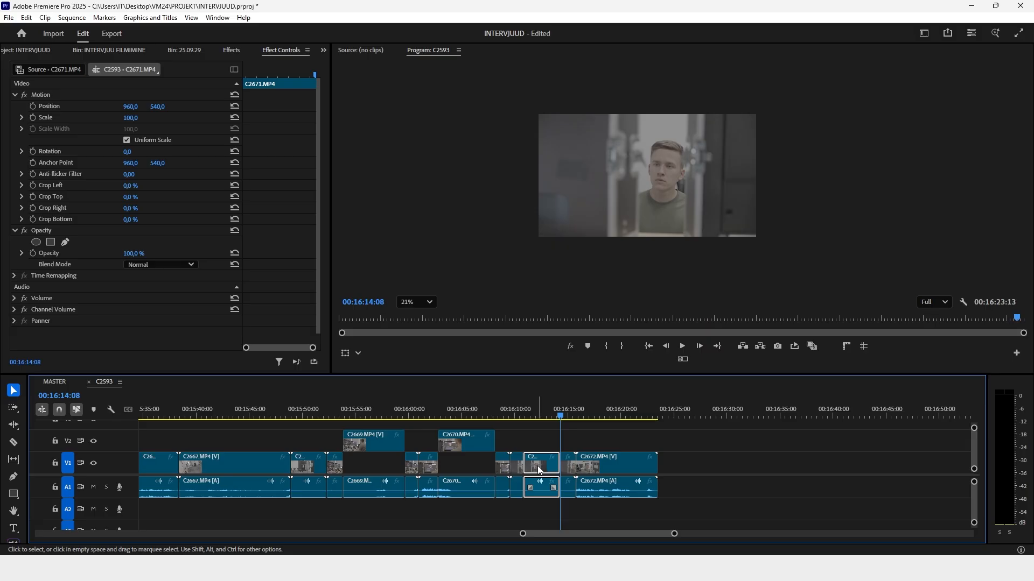
key(alt+Up)
Cut clip C2672.MP4 at about 00:16:17 and 00:16:22:04, and raise the middle section's video to V2
scroll(539, 463, down, 4)
click(474, 416)
drag(474, 412, 534, 428)
key(ctrl+k)
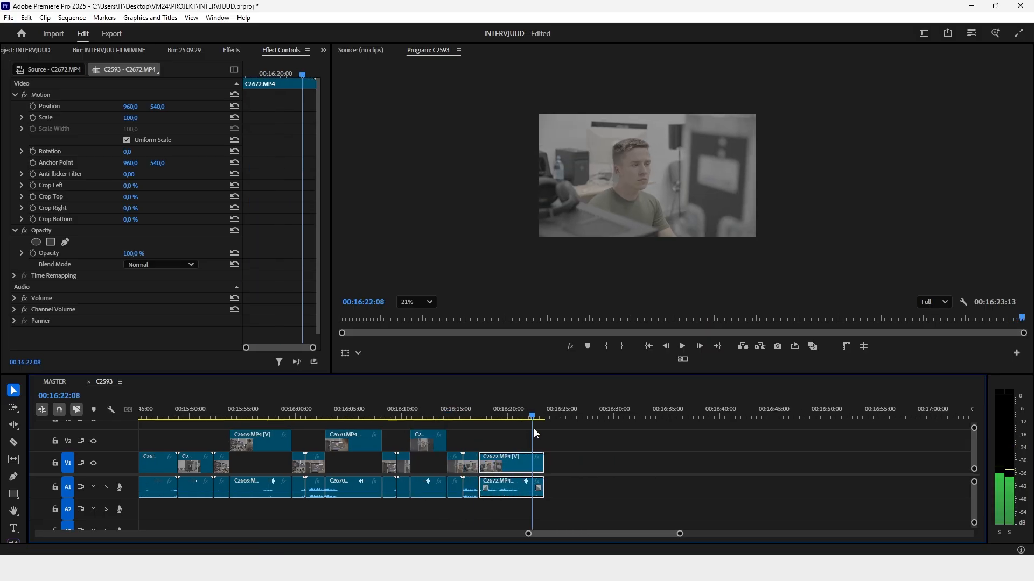
key(ctrl+k)
click(508, 466)
key(alt+Up)
click(631, 460)
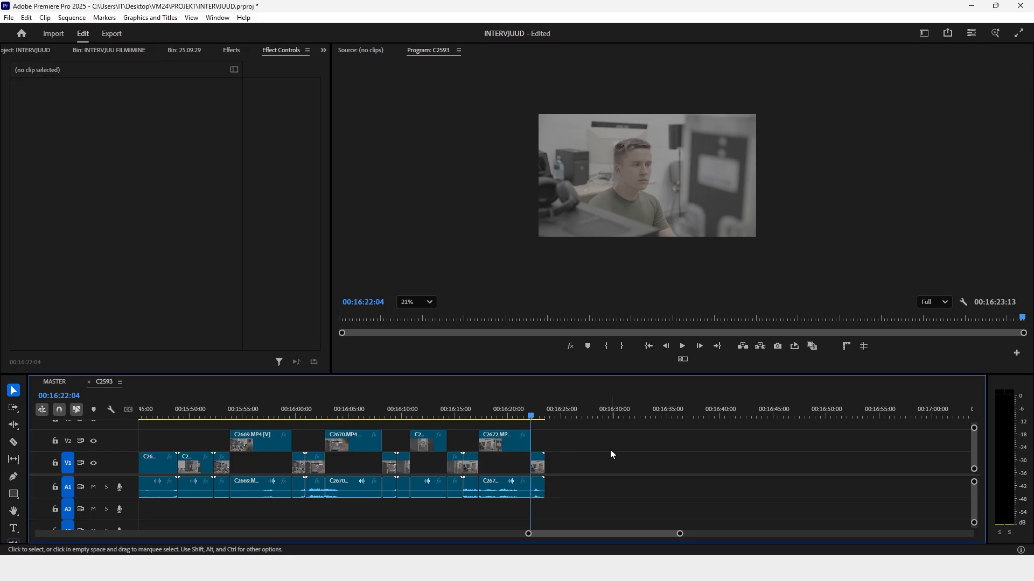
Move the C2593 sequence out of the 25.09.29 bin to the top level of the project
scroll(466, 458, down, 5)
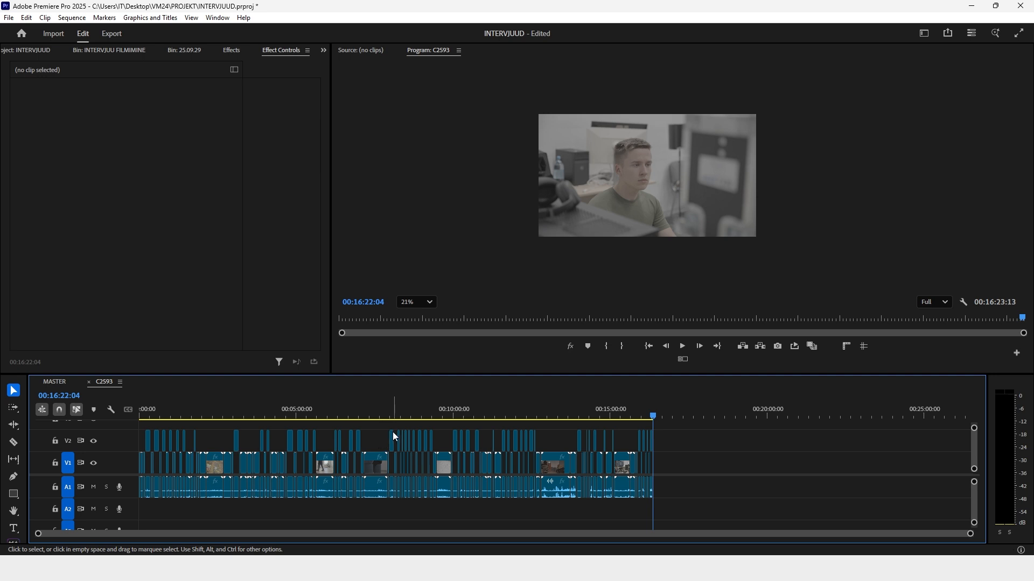
click(16, 51)
click(32, 177)
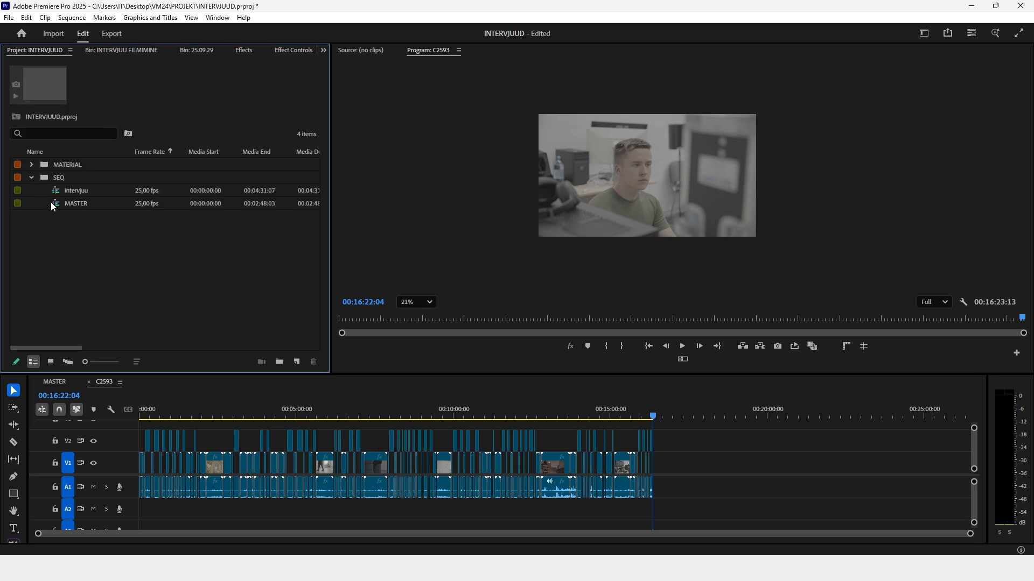
click(51, 203)
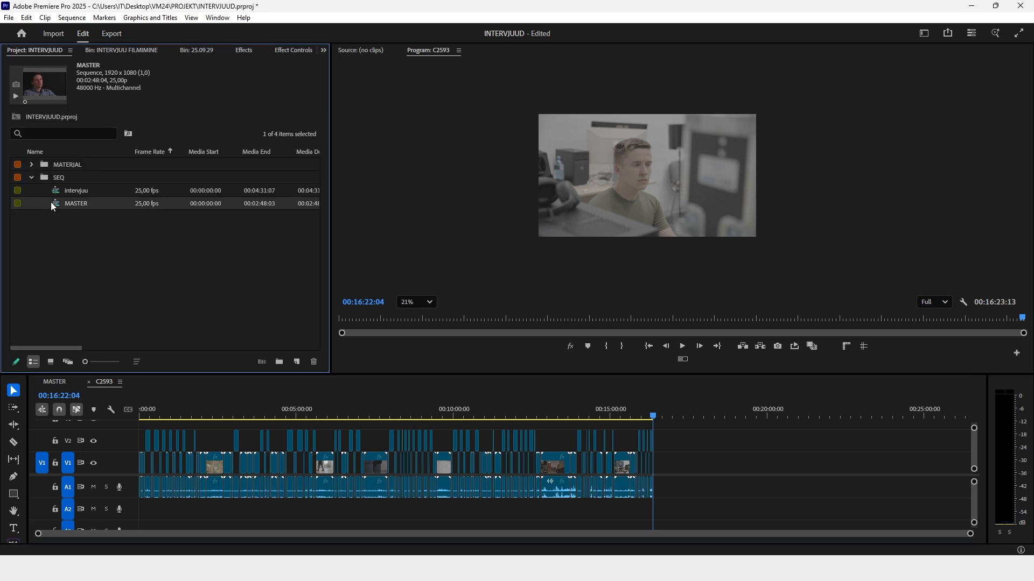
click(32, 165)
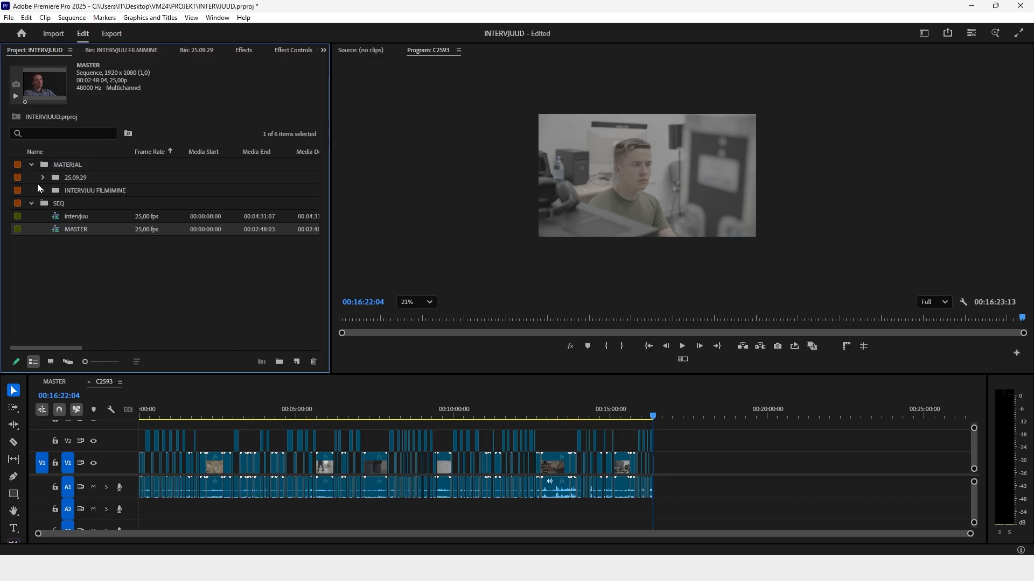
click(42, 178)
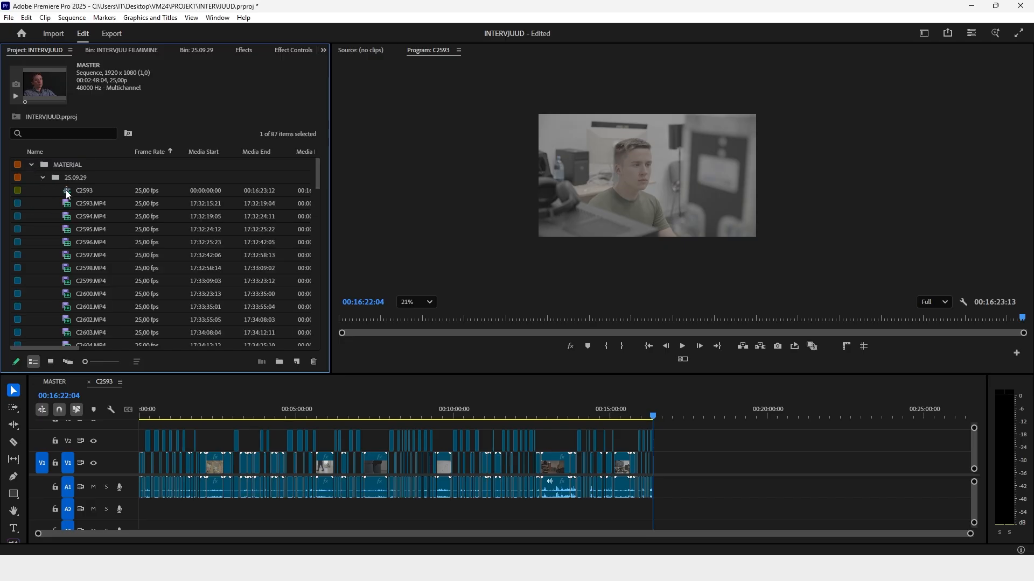
click(68, 194)
click(31, 165)
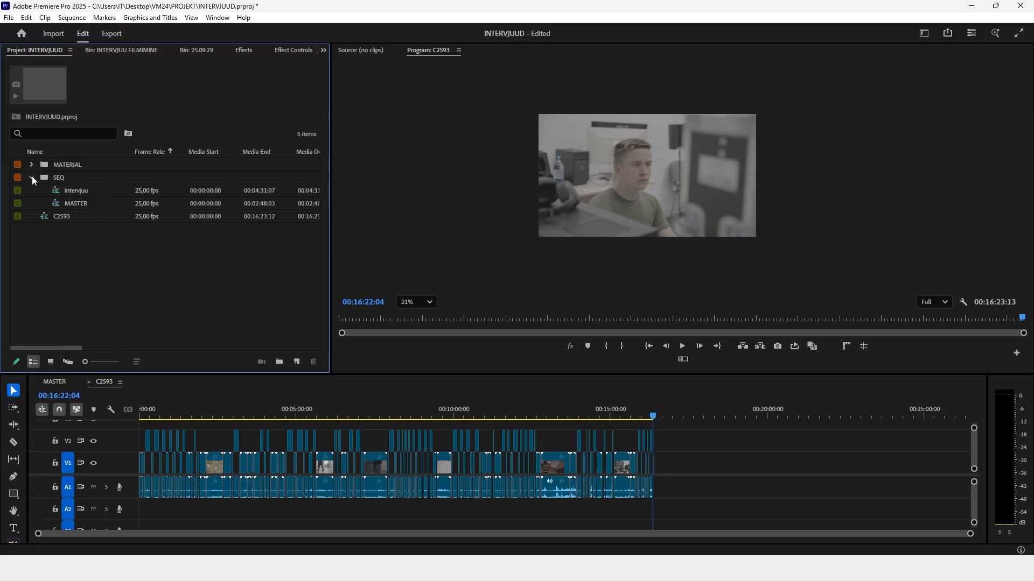
Rename the C2593 sequence as BROLL1 and move it into the SEQ bin
click(56, 218)
click(66, 218)
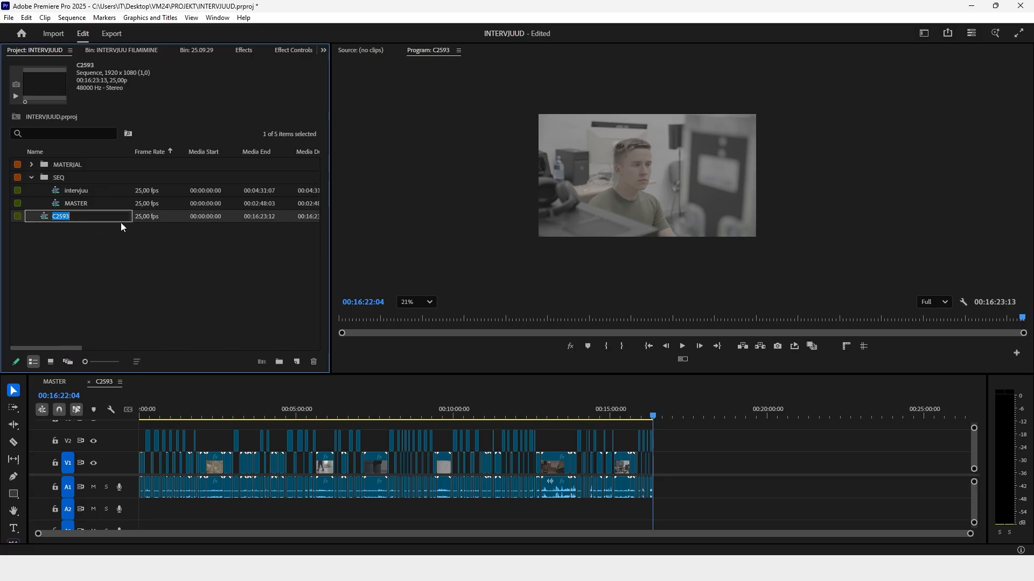
key(Caps_Lock)
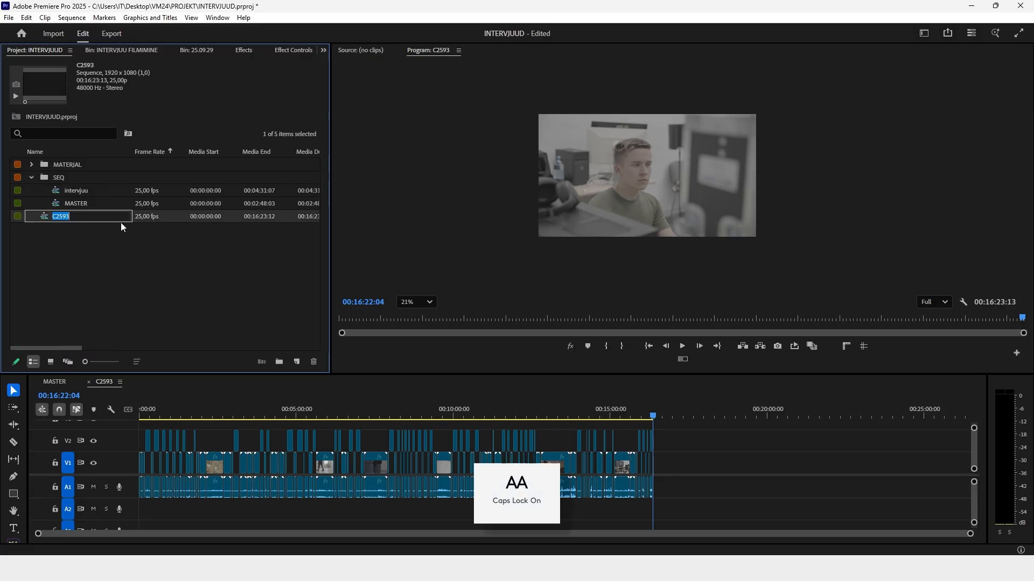
text(b)
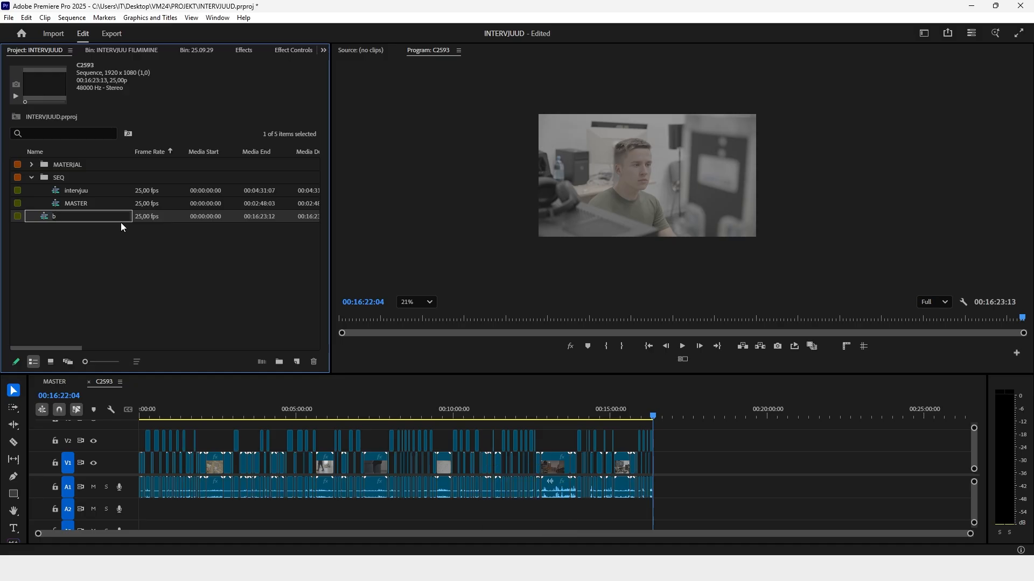
key(BackSpace)
text(BROLL1)
click(101, 278)
drag(45, 218, 53, 182)
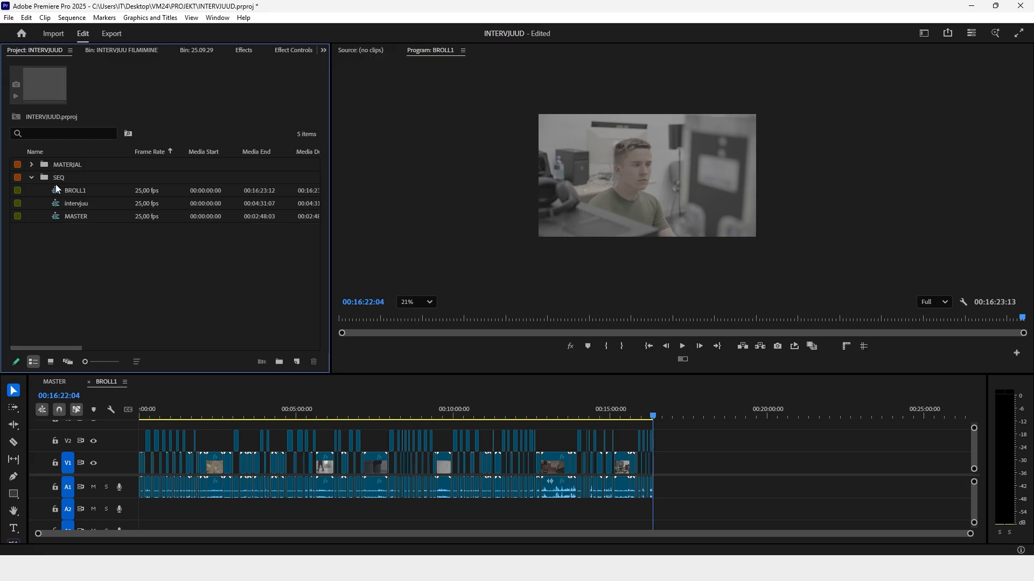
Duplicate the BROLL1 sequence, name the copy BROLL2 and place it in the SEQ bin
click(56, 192)
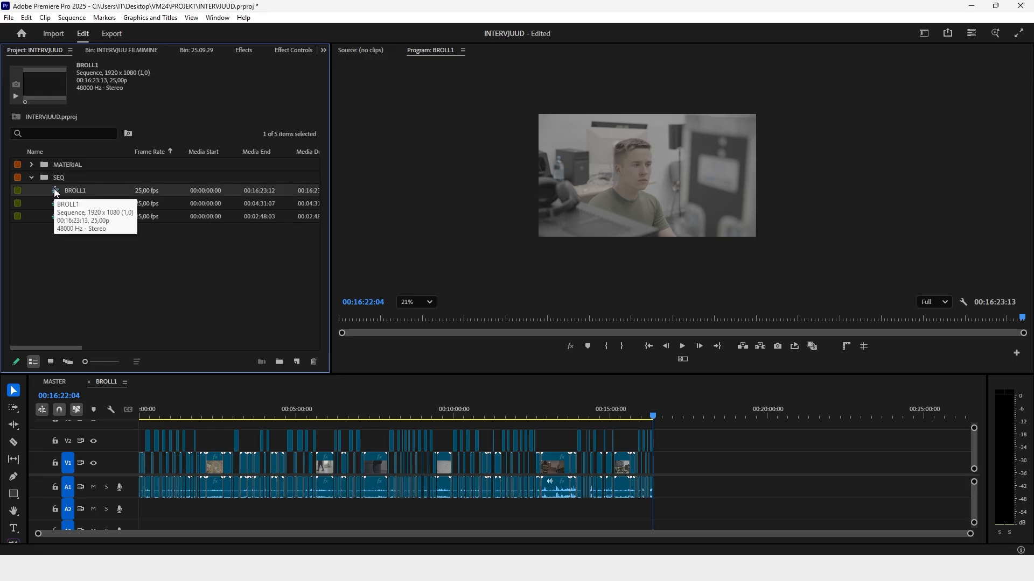
key(ctrl+c)
key(ctrl+v)
click(67, 231)
click(80, 231)
click(73, 254)
drag(49, 231, 56, 185)
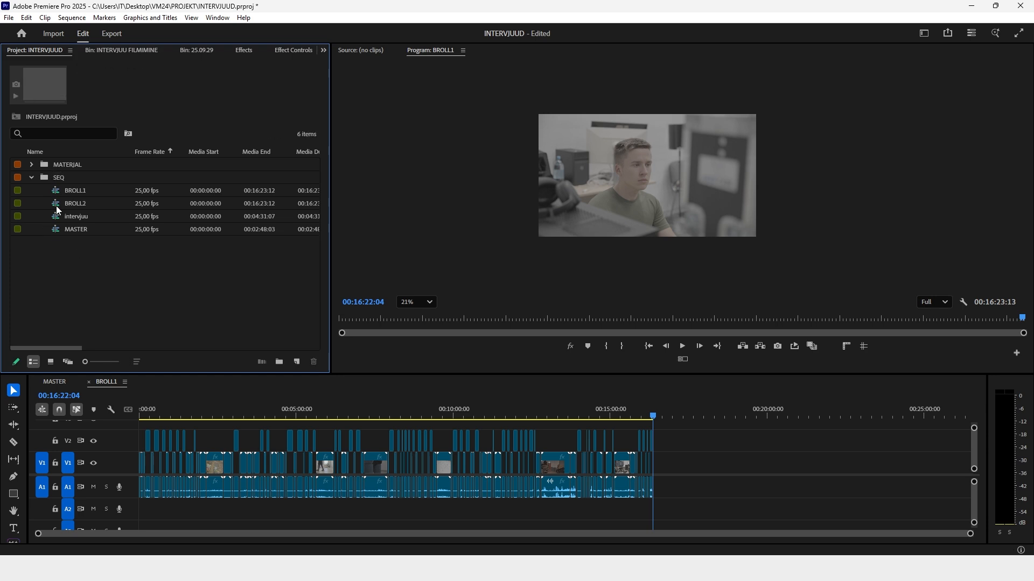
Open the BROLL2 sequence and ripple-delete all V1 clips with their audio, leaving the V2 selections joined without gaps
double_click(57, 207)
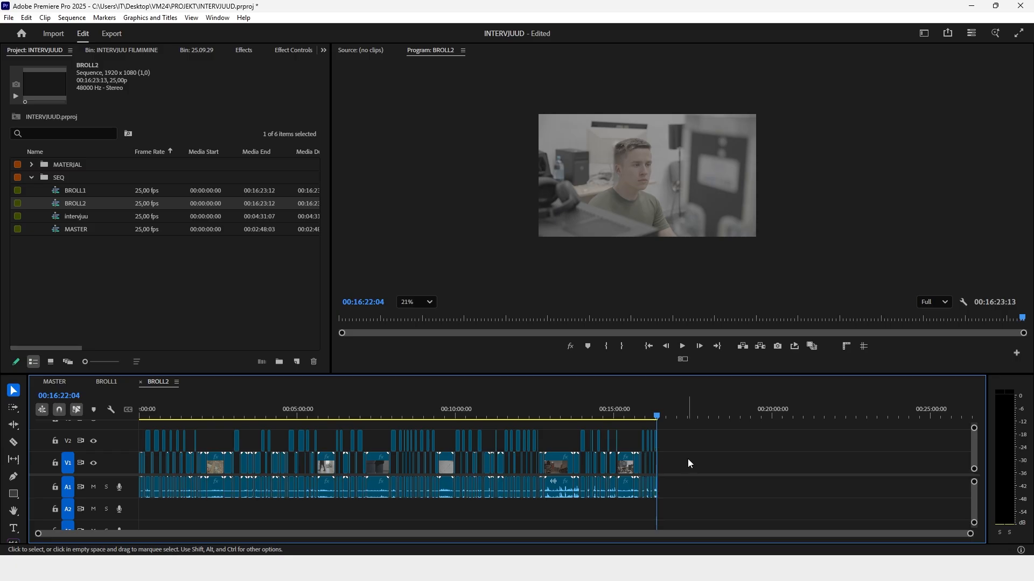
drag(686, 458, 113, 468)
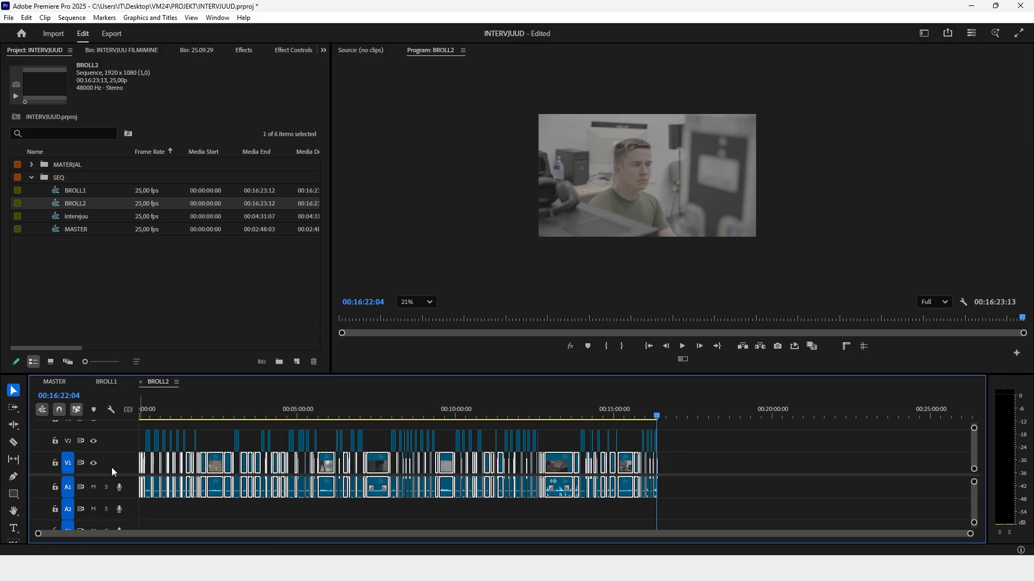
key(shift+Delete)
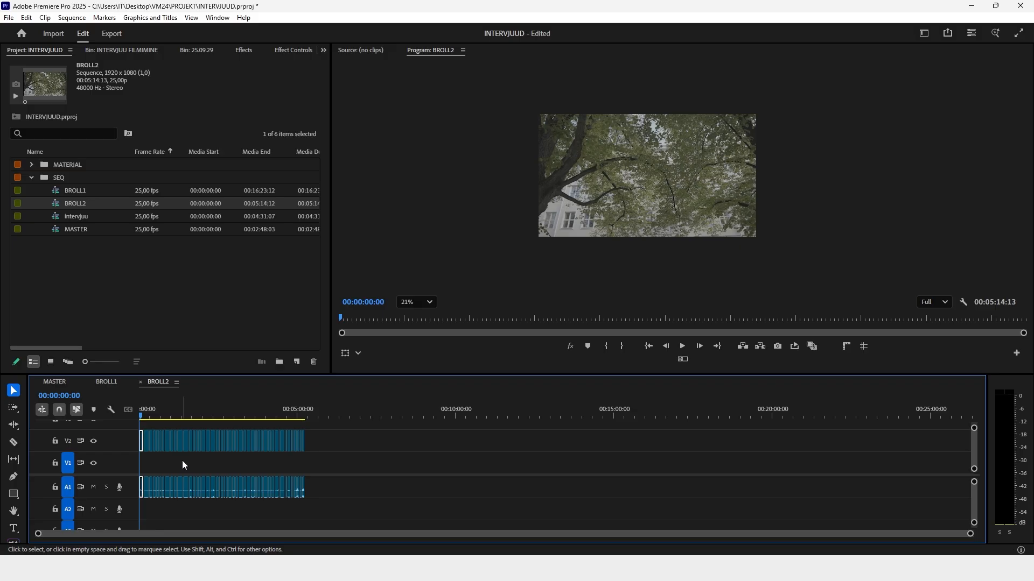
Copy all remaining BROLL2 clips and paste them into the MASTER sequence after the interview, at about 00:02:52:12
drag(134, 409, 113, 430)
drag(348, 436, 64, 439)
click(54, 381)
click(789, 409)
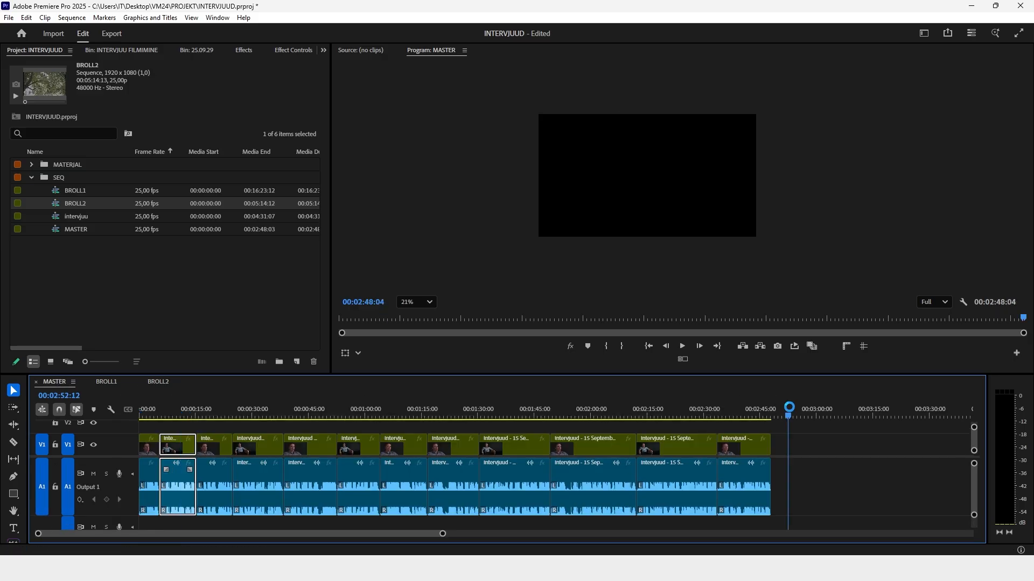
key(ctrl+v)
key(backslash)
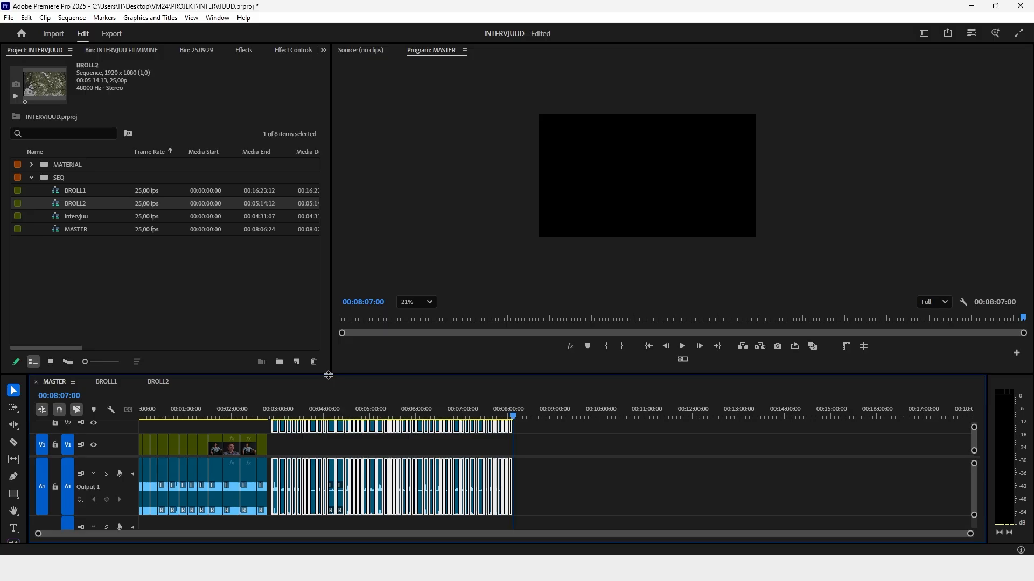
Enlarge the timeline area and move the pasted B-roll audio in MASTER from A1 to A2
drag(329, 375, 328, 294)
drag(575, 434, 277, 449)
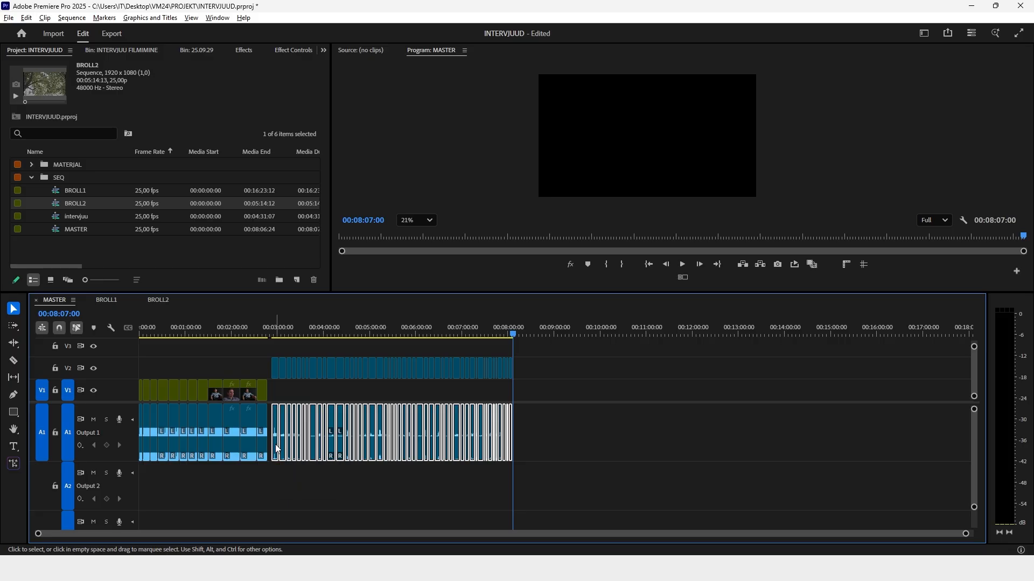
drag(276, 437, 275, 474)
click(559, 370)
Assign the Green label to all B-roll clips on V2 and A2 in MASTER
click(274, 326)
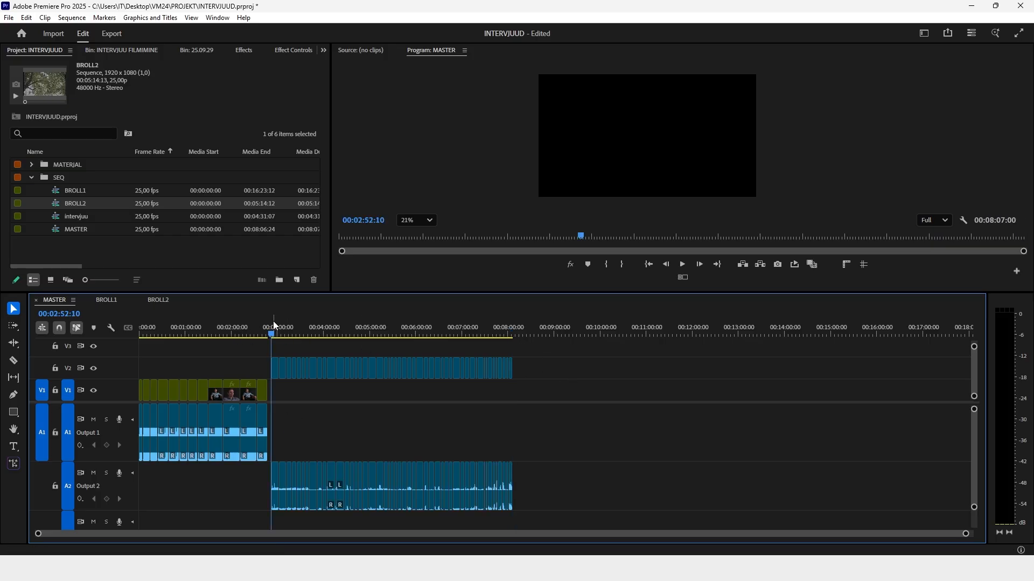
drag(554, 368, 268, 365)
right_click(308, 368)
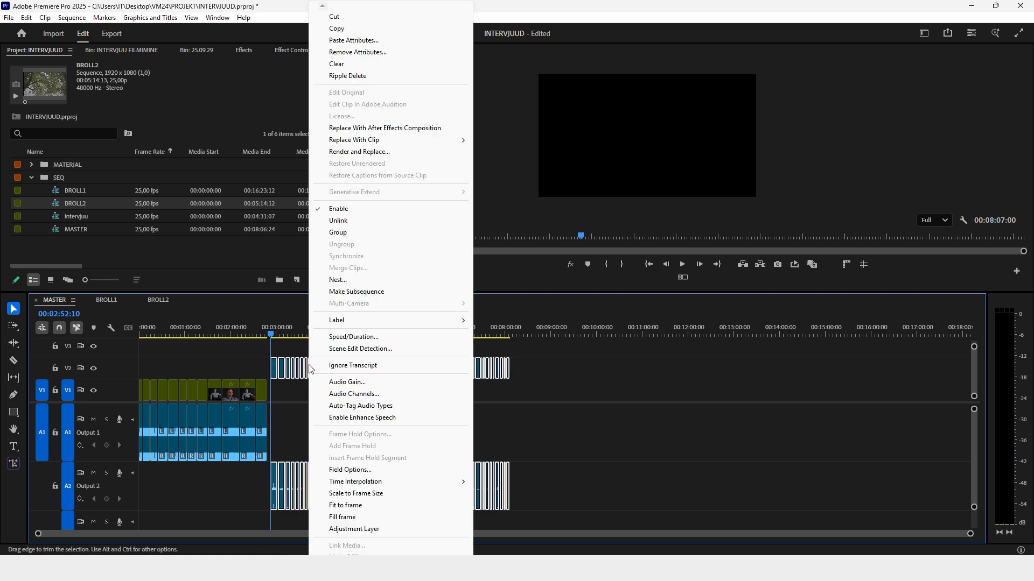
mouse_move(346, 322)
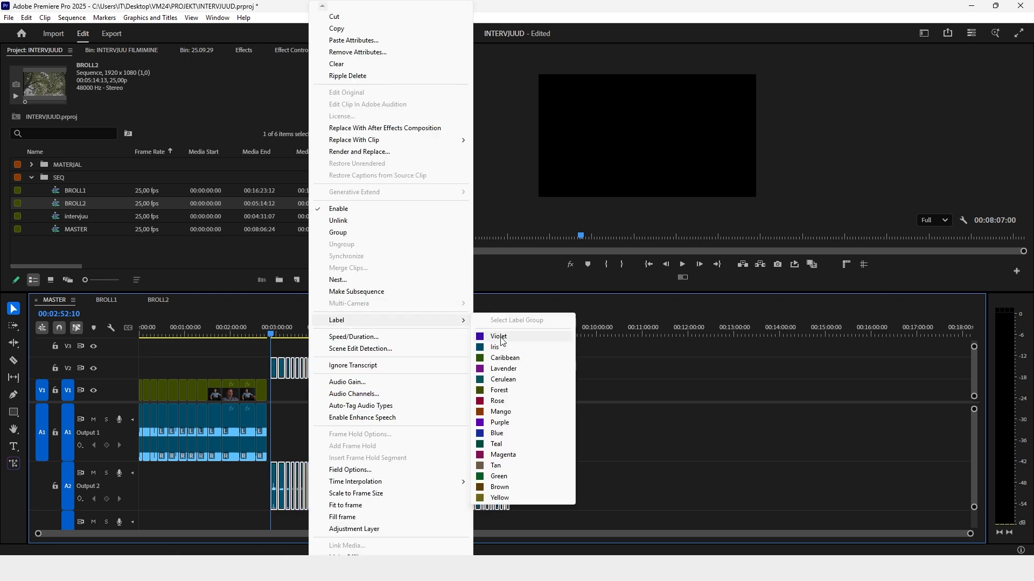
click(501, 478)
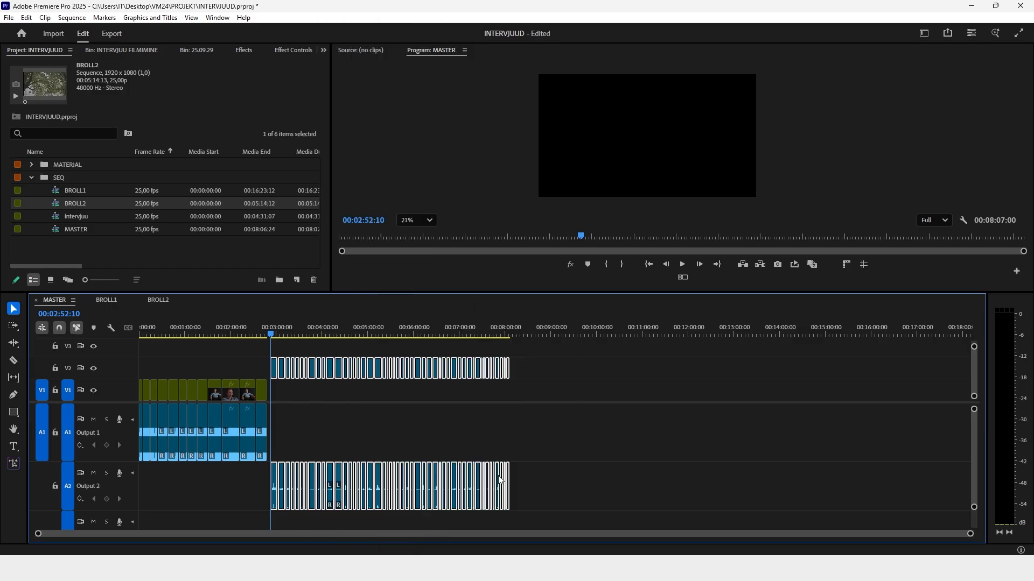
click(352, 412)
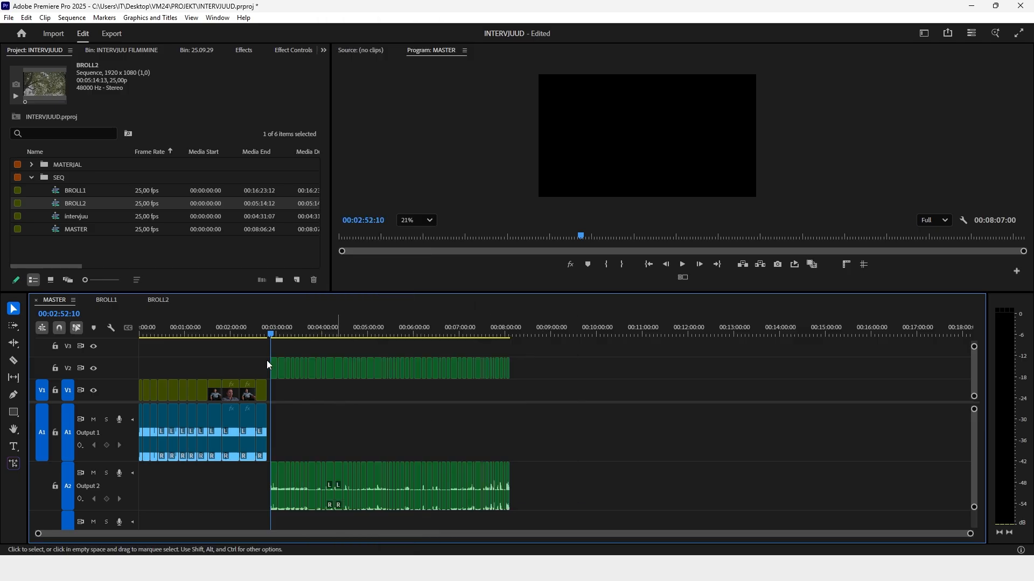
Undo the trial move of the first B-roll clip and delete all B-roll audio from A2
drag(273, 366, 192, 366)
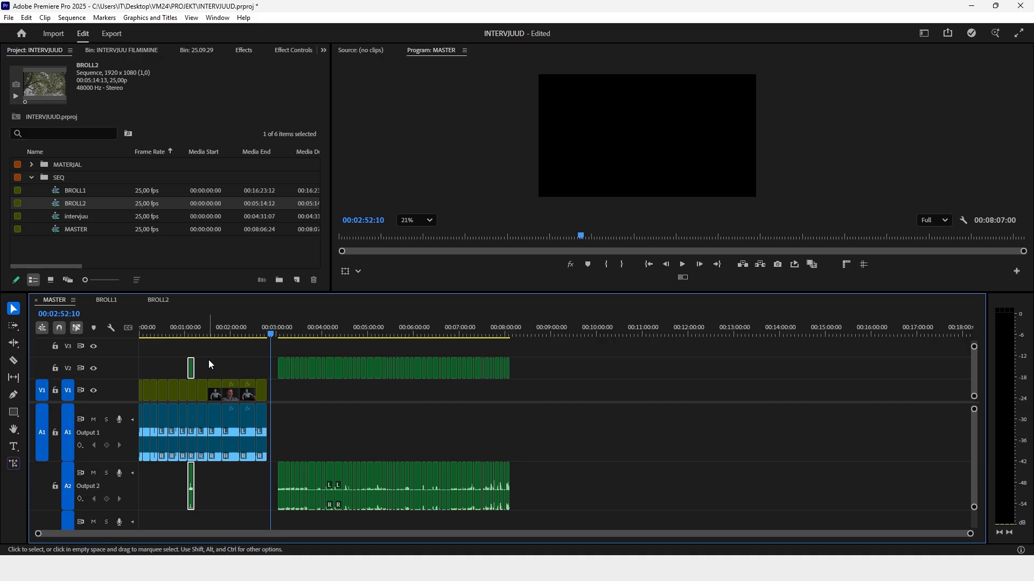
key(ctrl+z)
drag(581, 491, 228, 496)
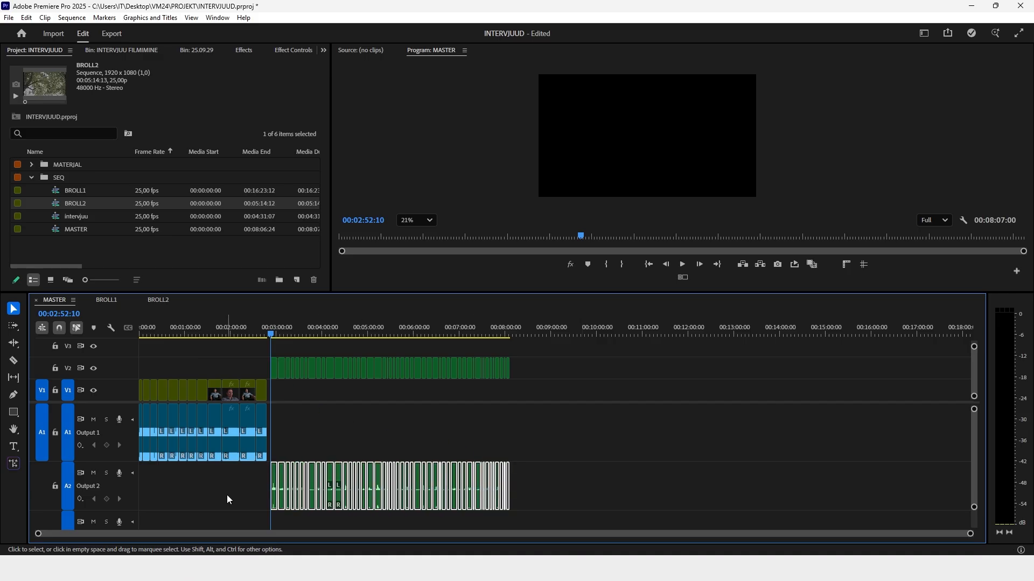
key(Delete)
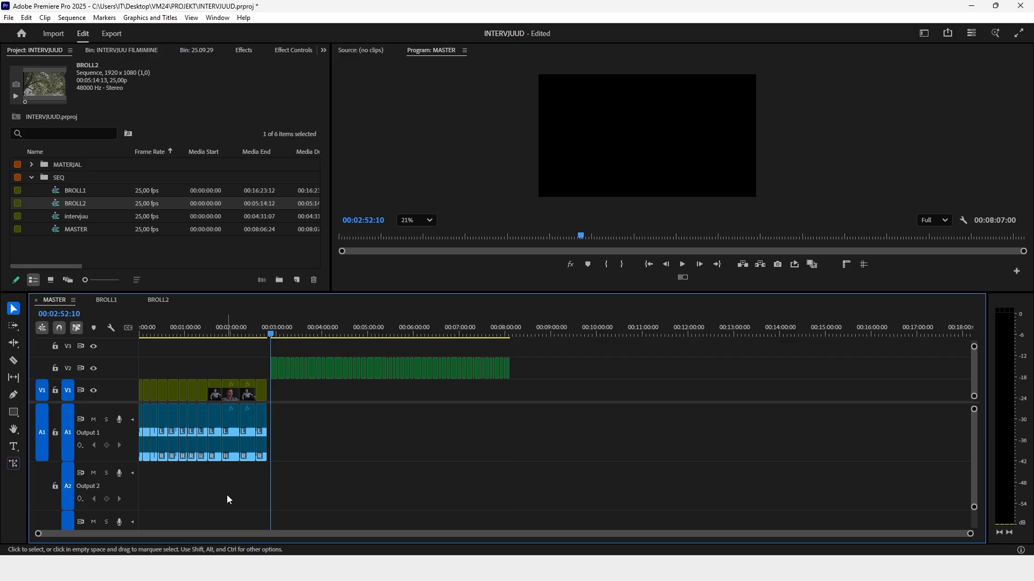
Shift all green B-roll clips on V2 about 1 minute 10 seconds earlier so they overlap the end of the interview
drag(518, 358, 228, 375)
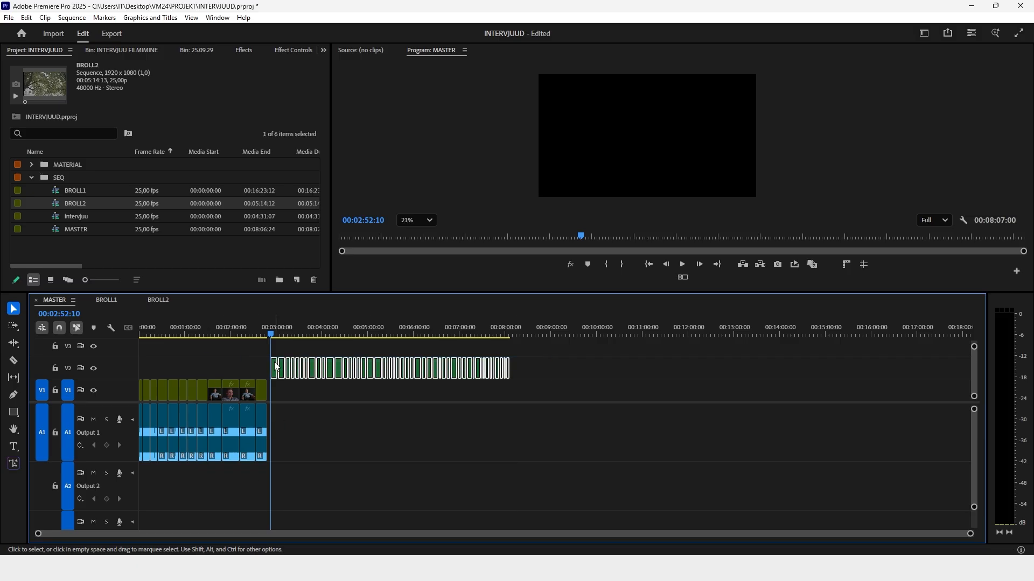
drag(289, 368, 231, 359)
drag(210, 330, 80, 329)
key(equal)
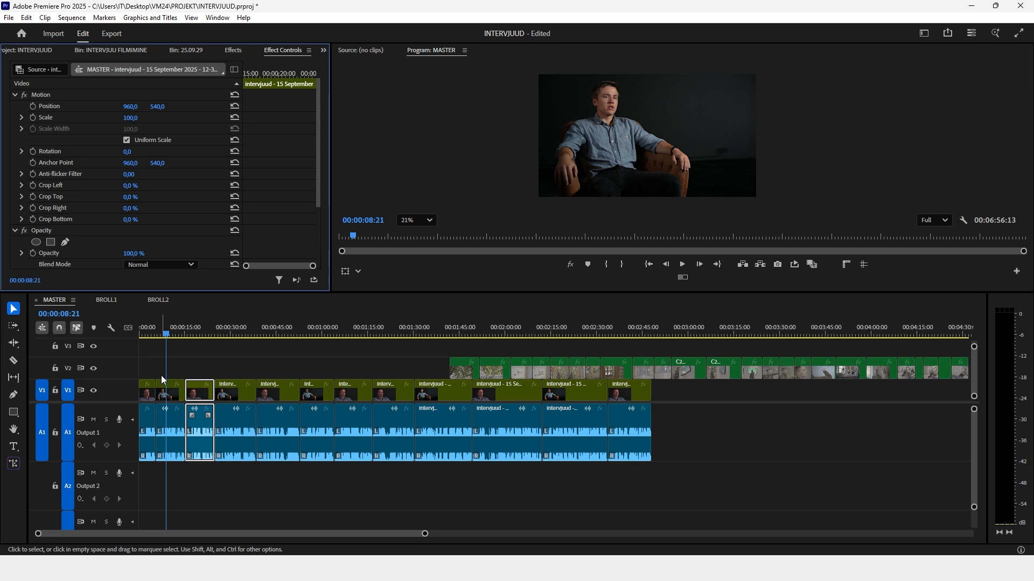
Add a text layer at 00:07:16:23 in MASTER, beyond the B-roll, with the text "graafika ja küsimus"
scroll(429, 344, down, 5)
drag(464, 534, 745, 534)
click(655, 336)
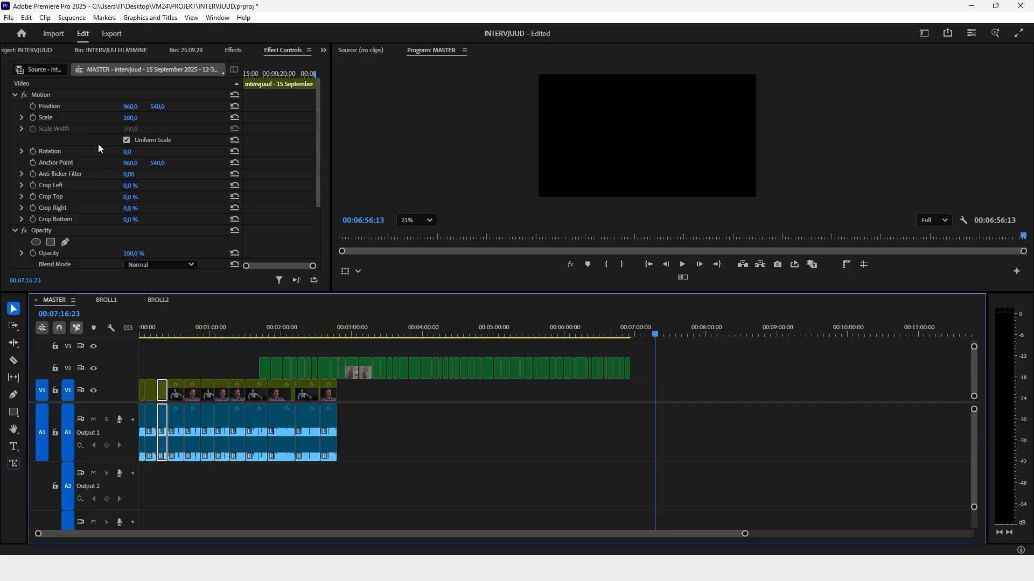
key(ctrl+t)
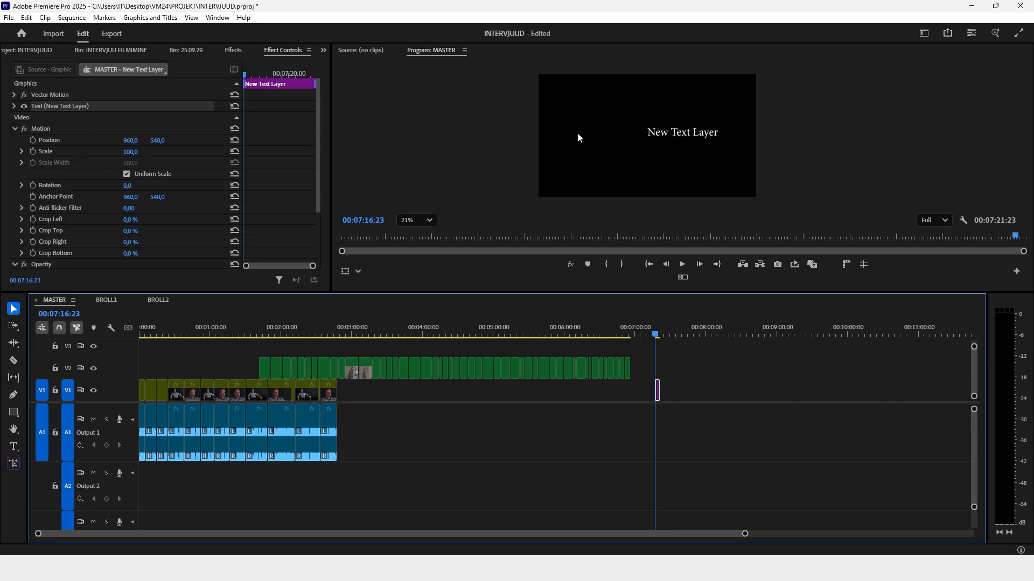
double_click(672, 132)
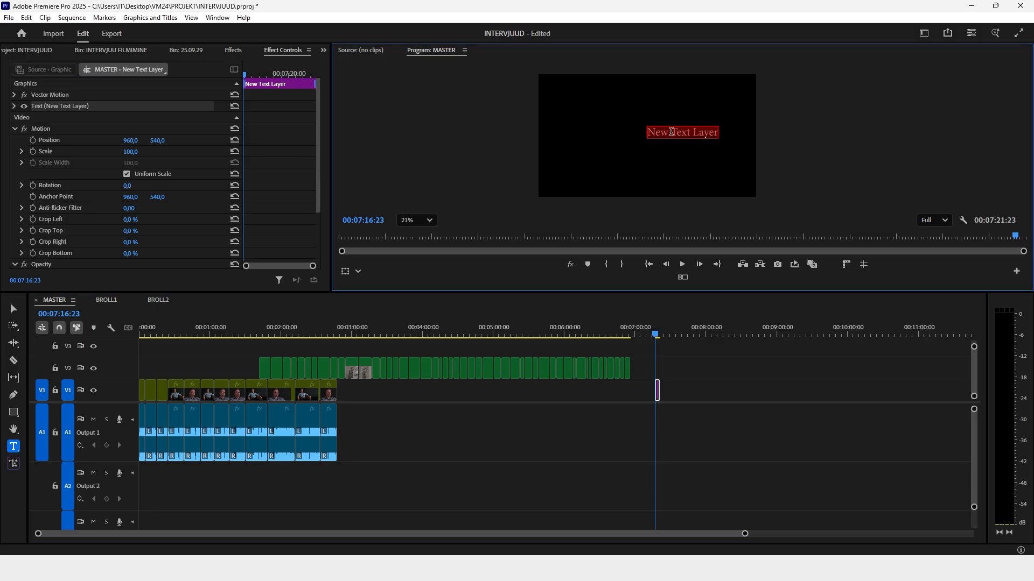
key(Caps_Lock)
text(graafika ja küsimus)
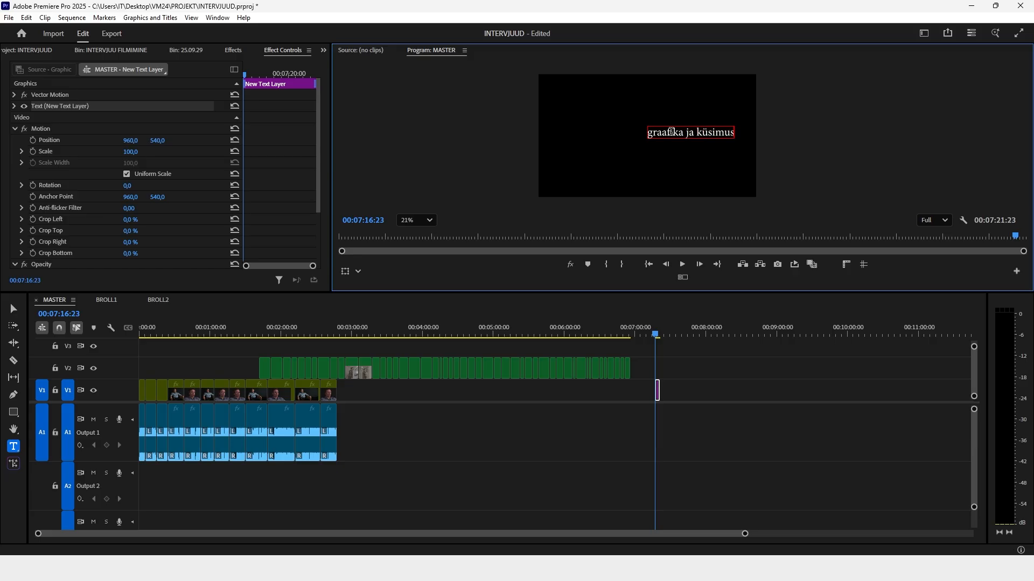
click(696, 364)
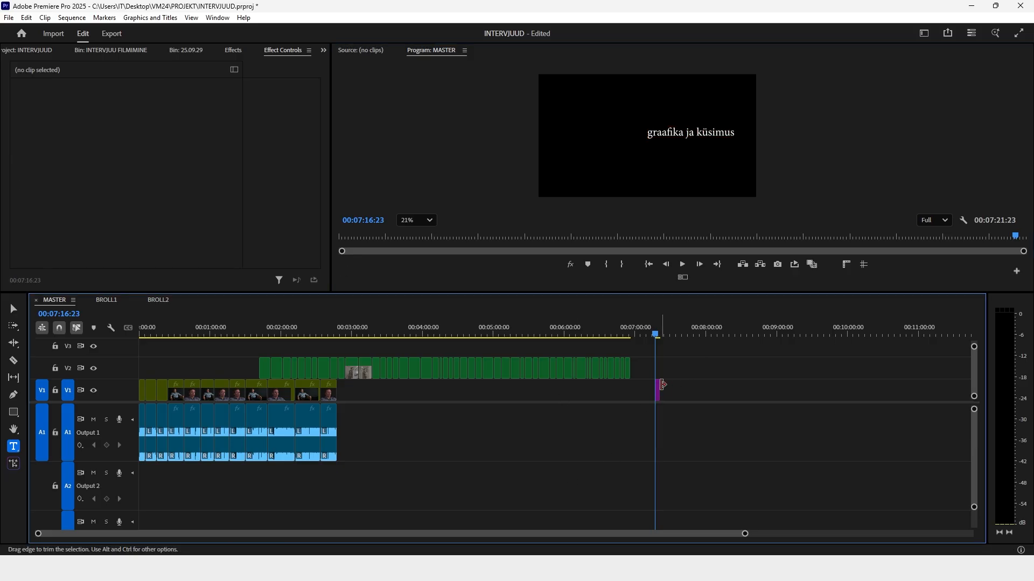
Trim the text clip's end to about 00:07:20:09 and split the clip at 00:07:18:24
key(equal)
key(equal)
key(equal)
key(space)
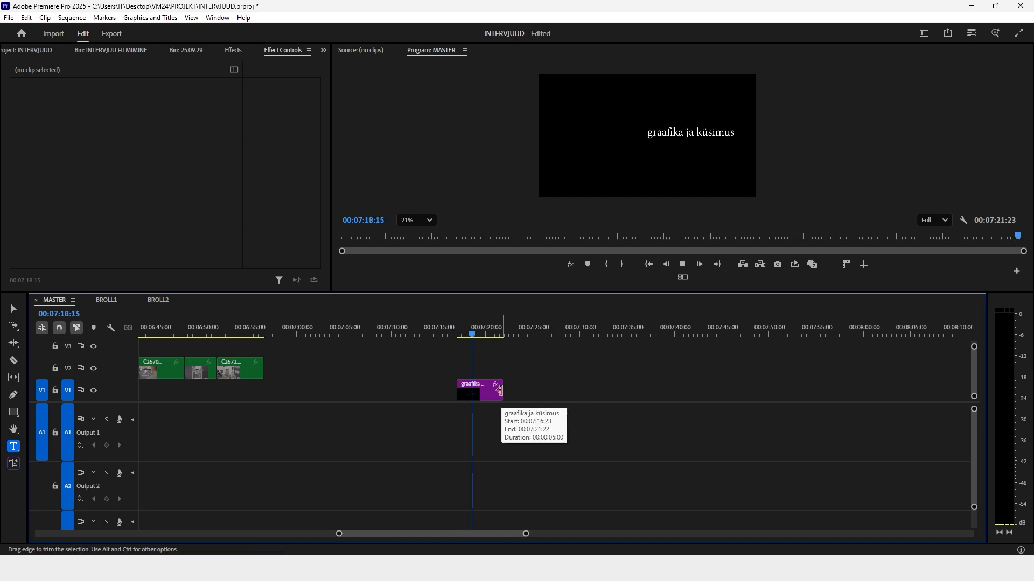
drag(499, 390, 488, 391)
click(476, 331)
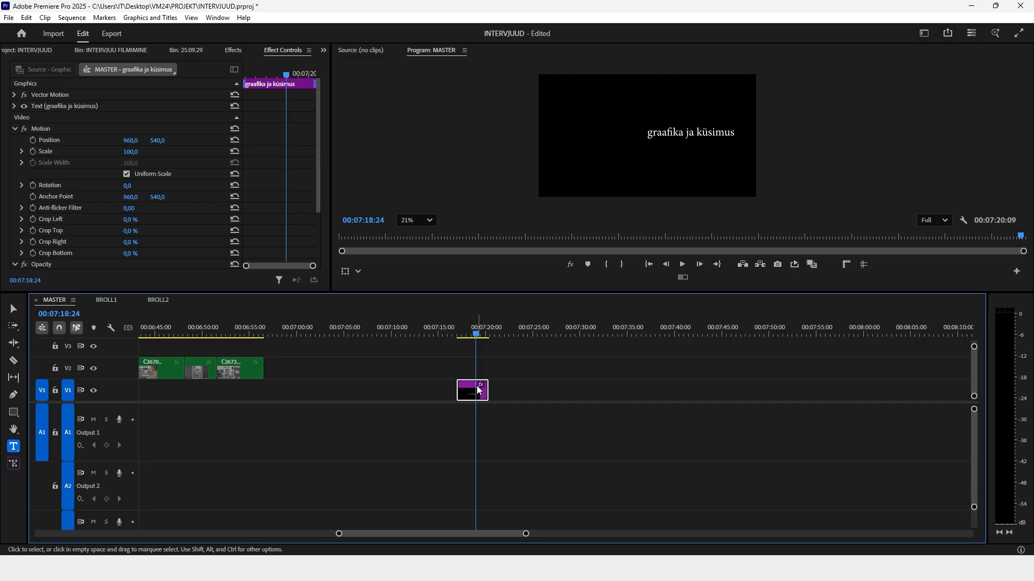
key(ctrl+k)
key(v)
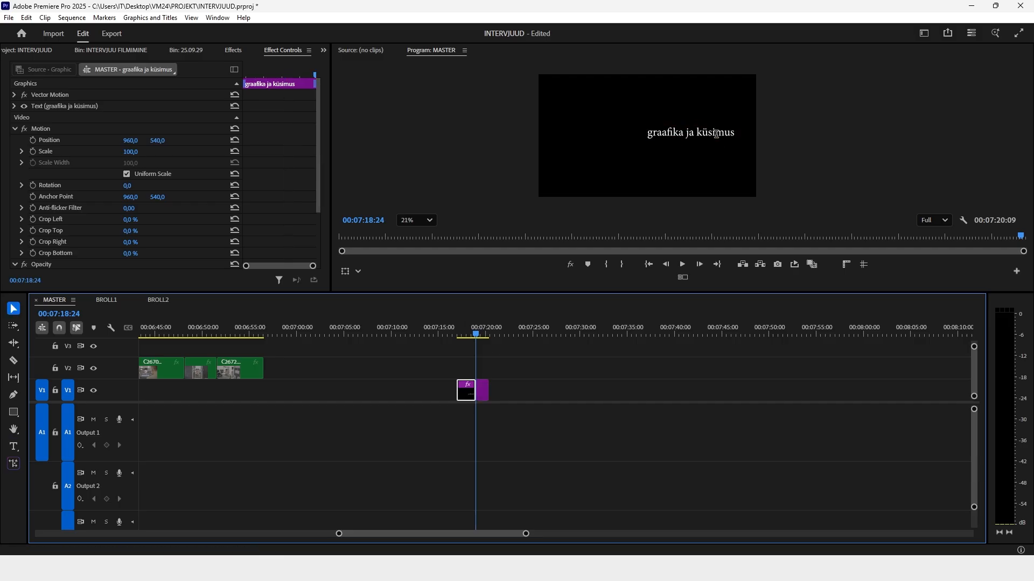
Centre-align the text of the second "graafika ja küsimus" title and reposition it around the middle of the frame
click(715, 138)
drag(700, 133, 668, 134)
scroll(38, 199, down, 3)
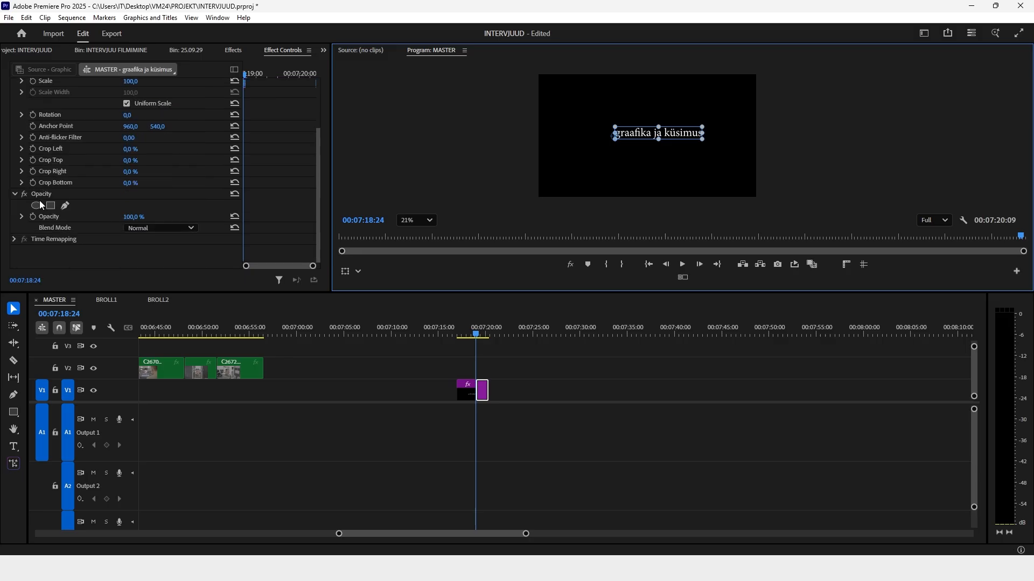
scroll(38, 200, up, 3)
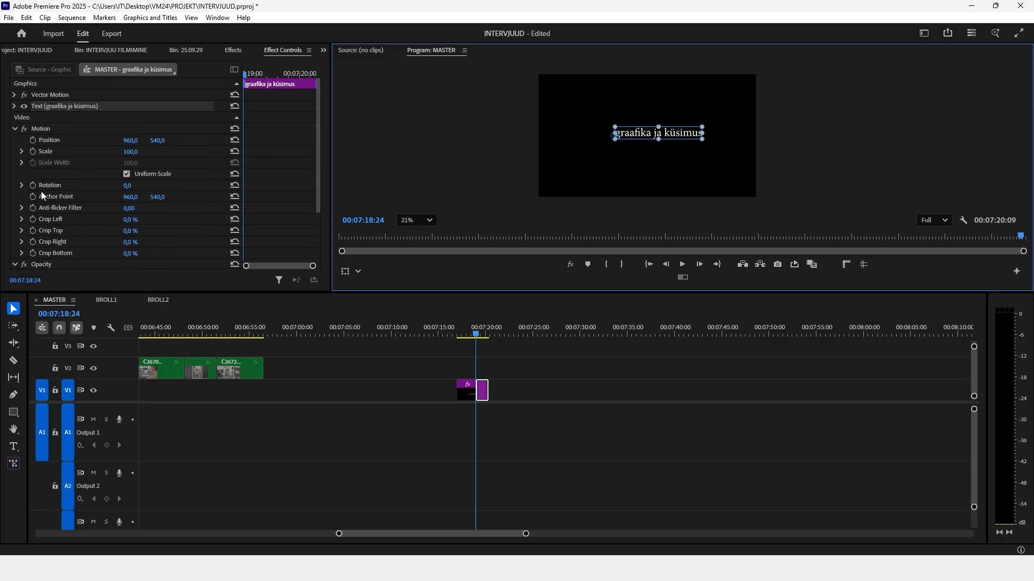
click(16, 107)
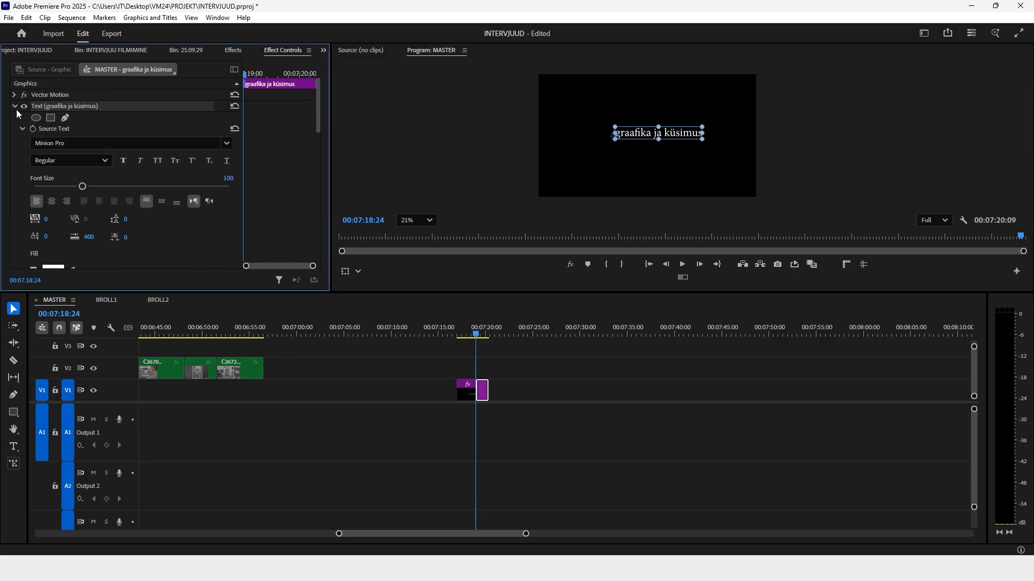
click(53, 204)
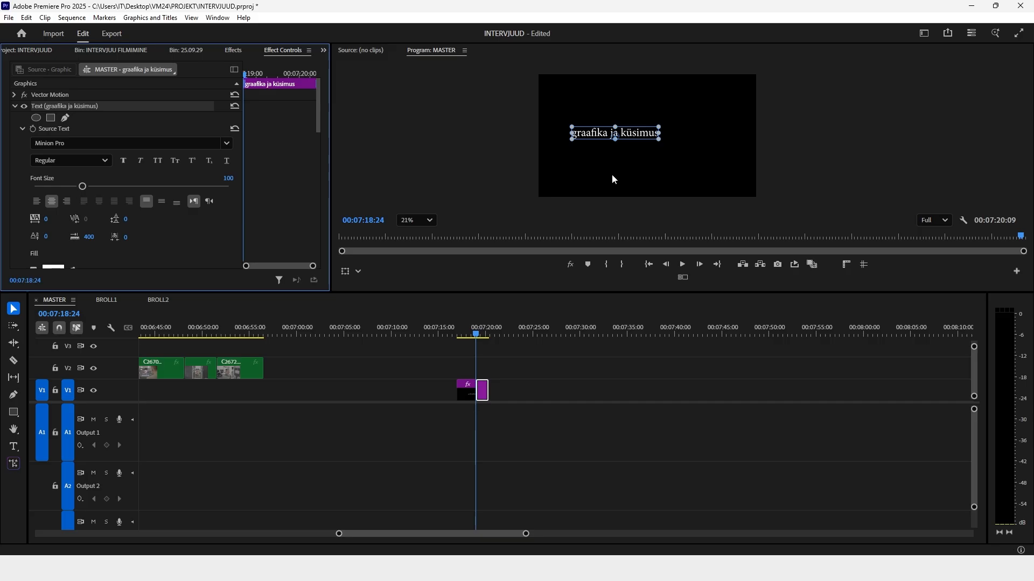
drag(597, 139, 627, 140)
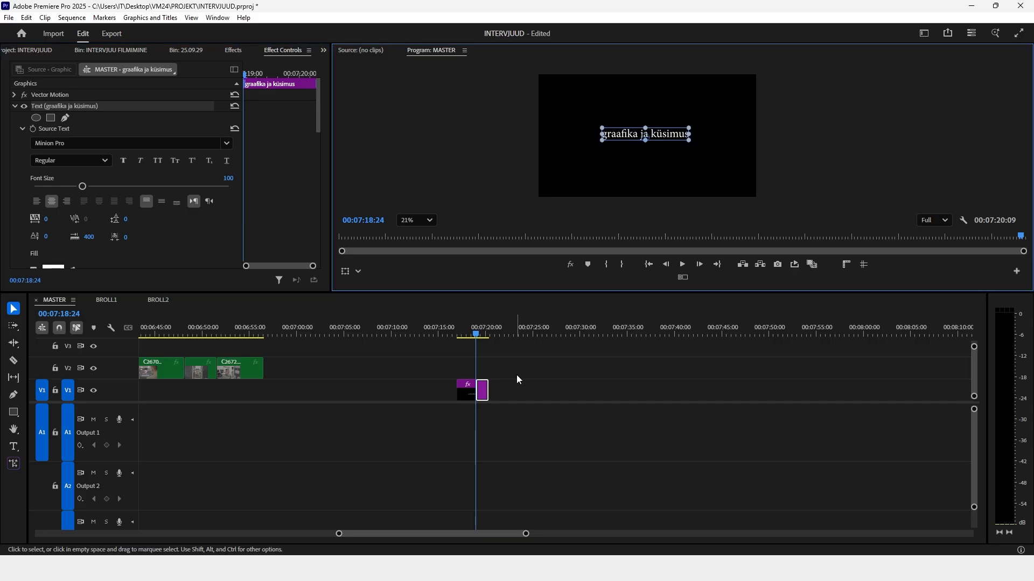
Delete the off-centre title segment near 00:07:18 and cut the centred title clip out of the MASTER timeline
click(479, 386)
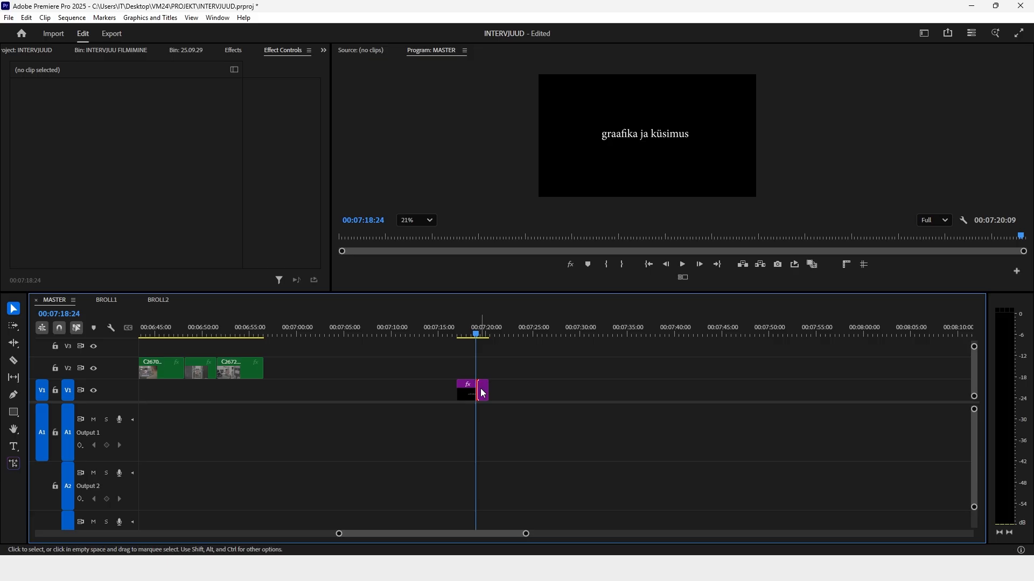
click(469, 391)
key(Delete)
drag(481, 387, 458, 391)
click(463, 393)
key(Delete)
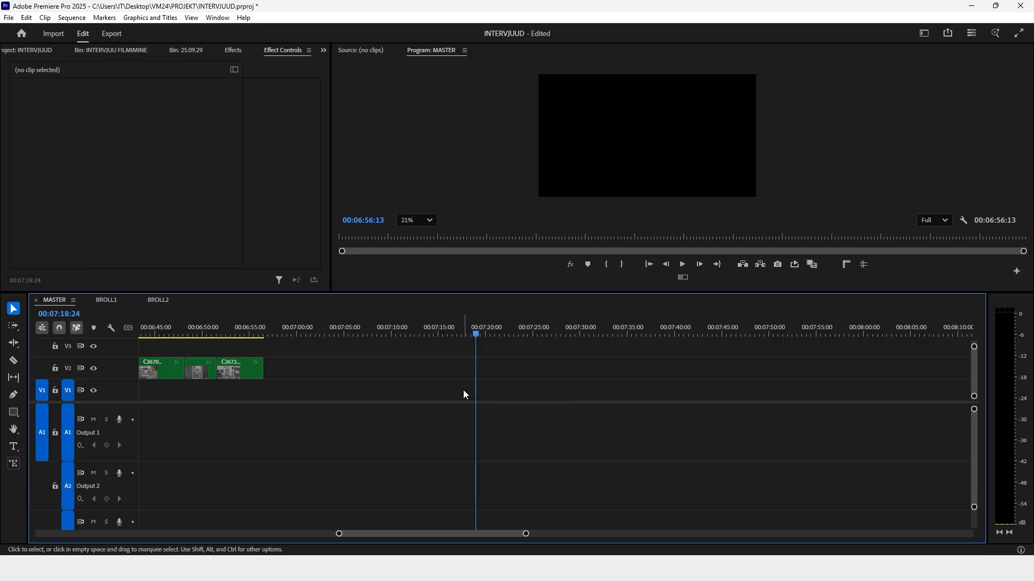
Paste-insert the title clip on V1 at the first interview cut, at 00:00:05:12, and view it there
key(Home)
mouse_move(181, 331)
mouse_down()
mouse_move(202, 333)
mouse_move(192, 338)
mouse_up()
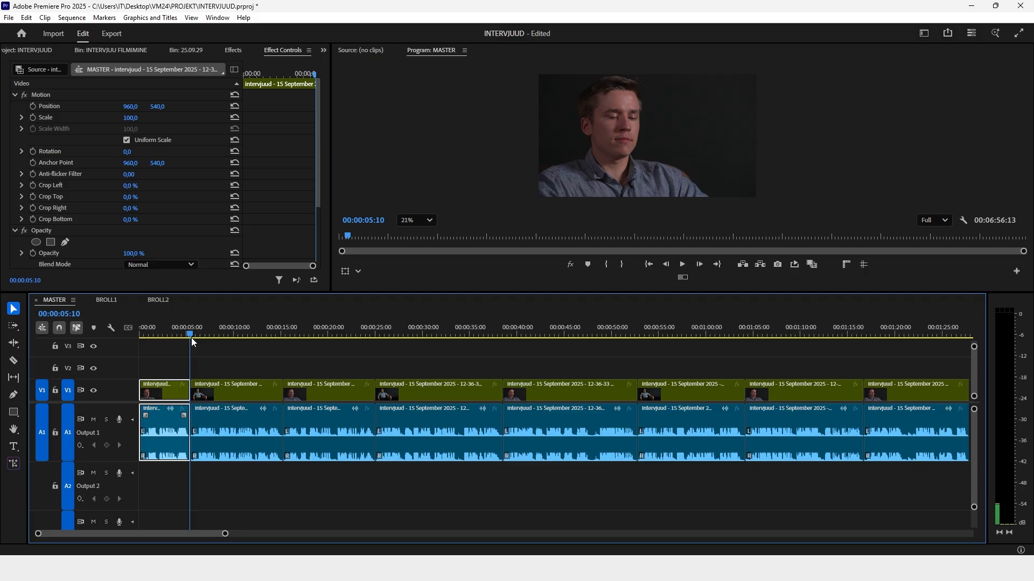
click(192, 337)
click(231, 370)
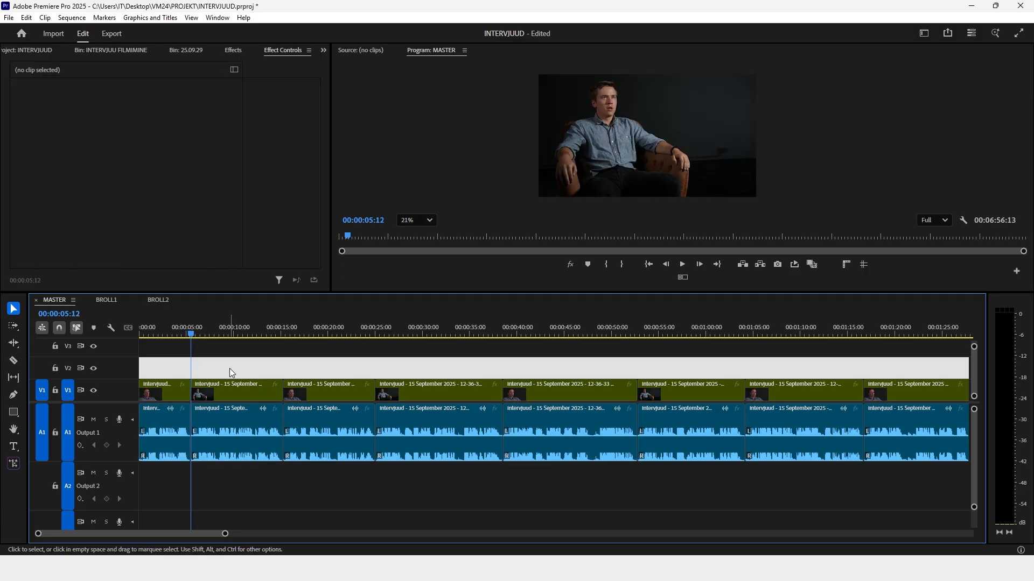
key(shift)
key(ctrl+shift+v)
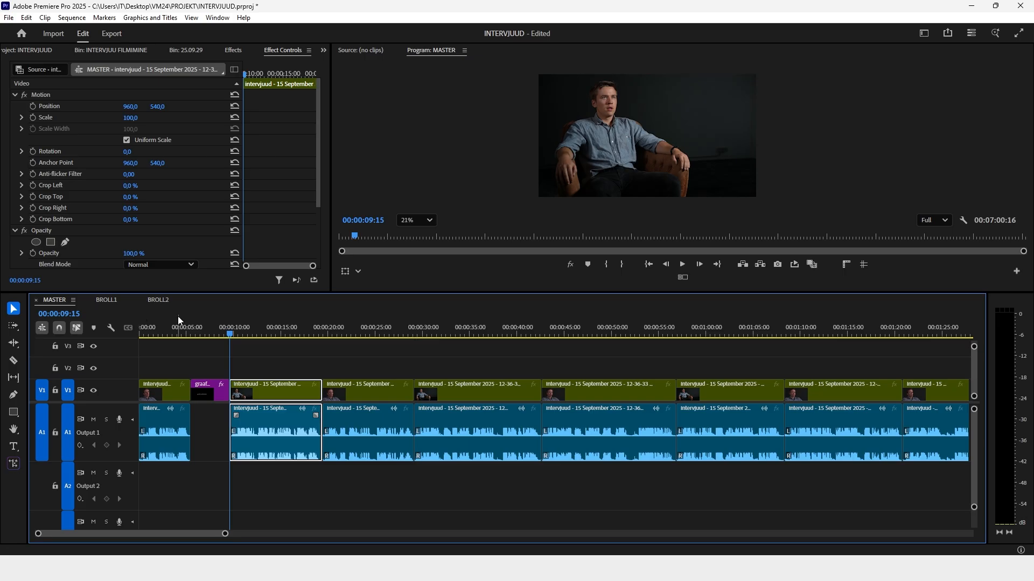
drag(193, 330, 205, 330)
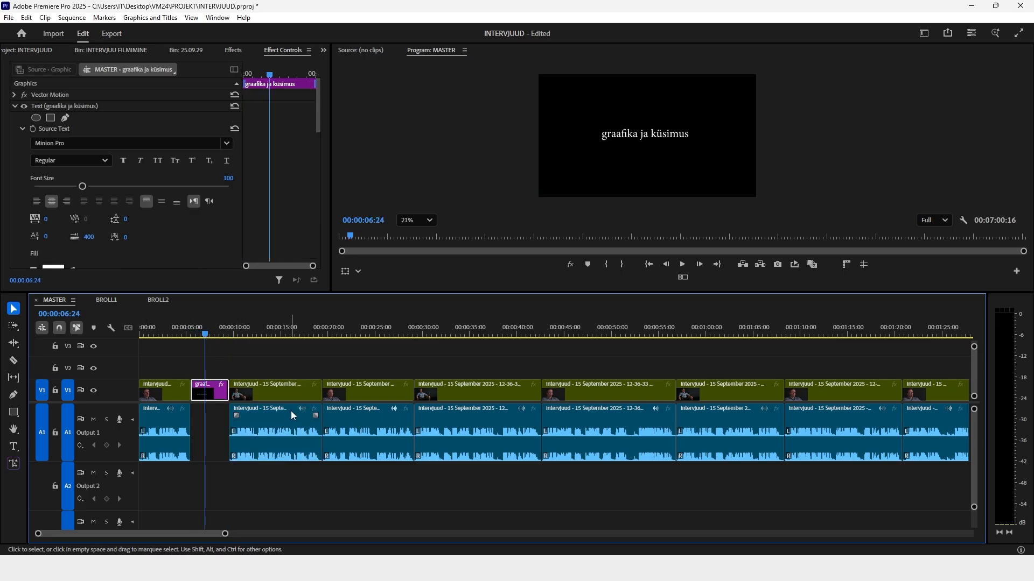
Paste-insert the title clip at the next interview cut, at 00:00:19:11
key(minus)
drag(162, 336, 185, 336)
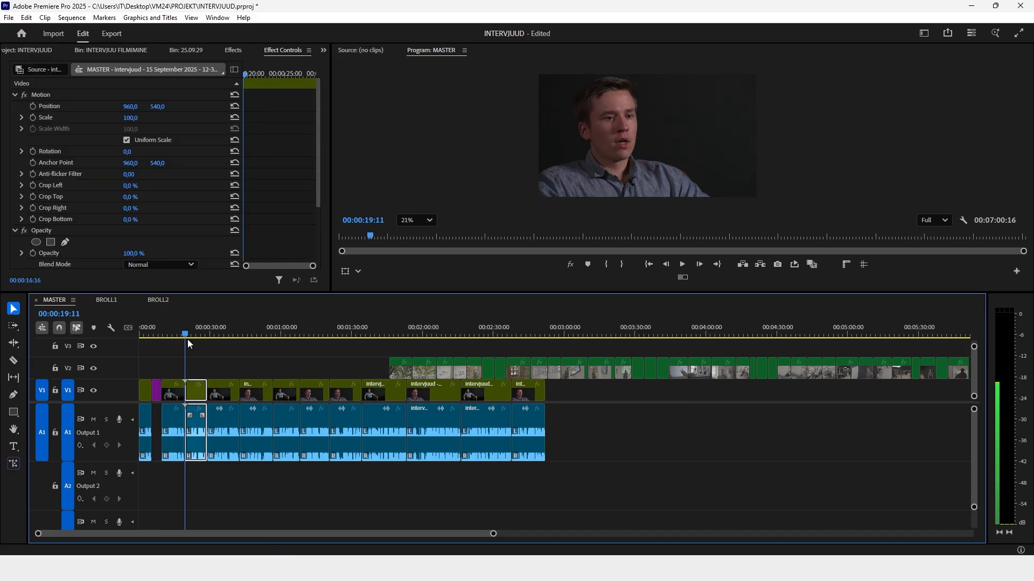
click(234, 370)
key(ctrl+shift+v)
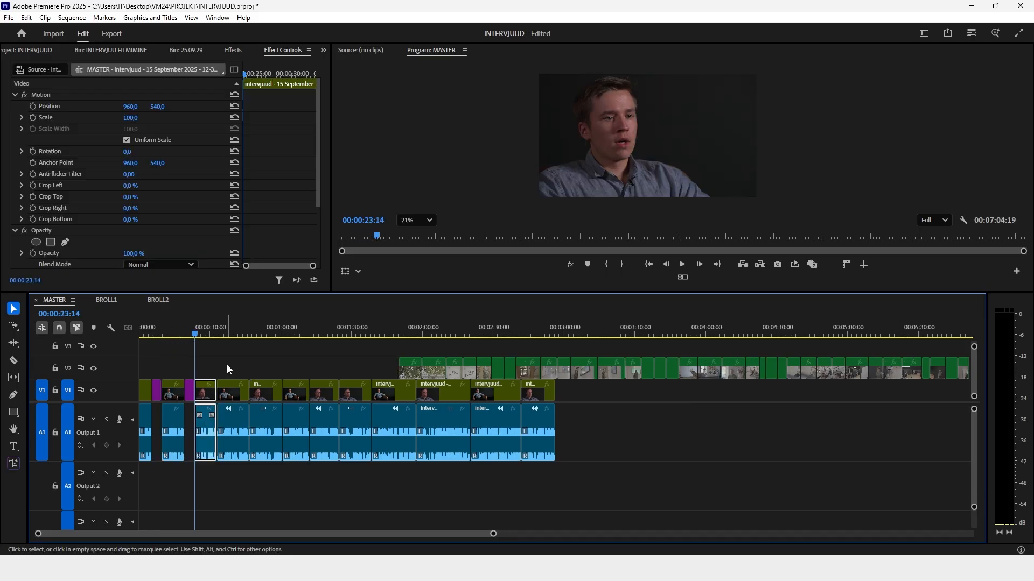
Paste-insert the title clip at the interview cuts at 00:00:33:07 and 00:00:50:23, and go on to the following cut
drag(220, 333, 222, 333)
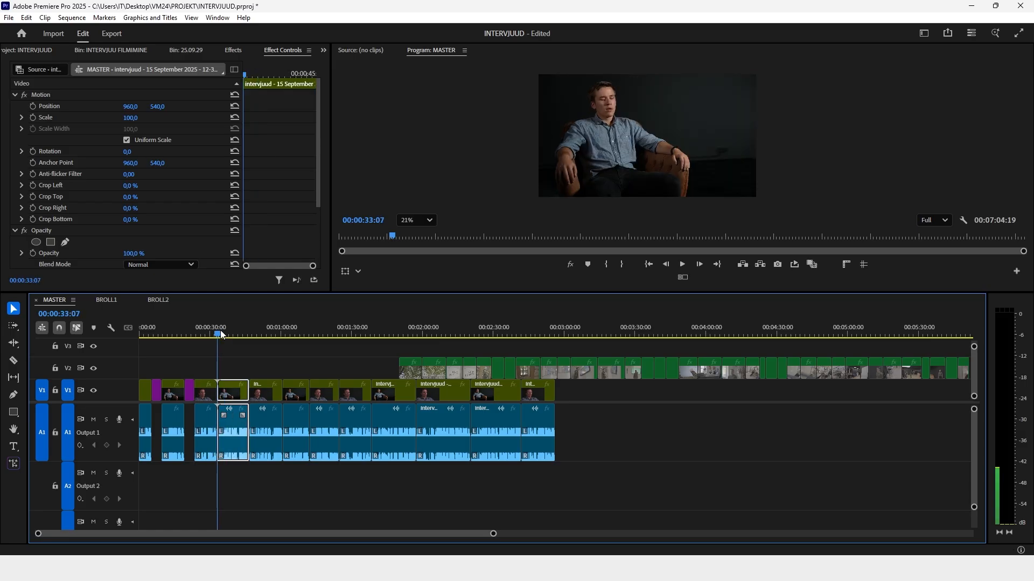
click(231, 364)
key(ctrl+shift+v)
drag(257, 331, 260, 321)
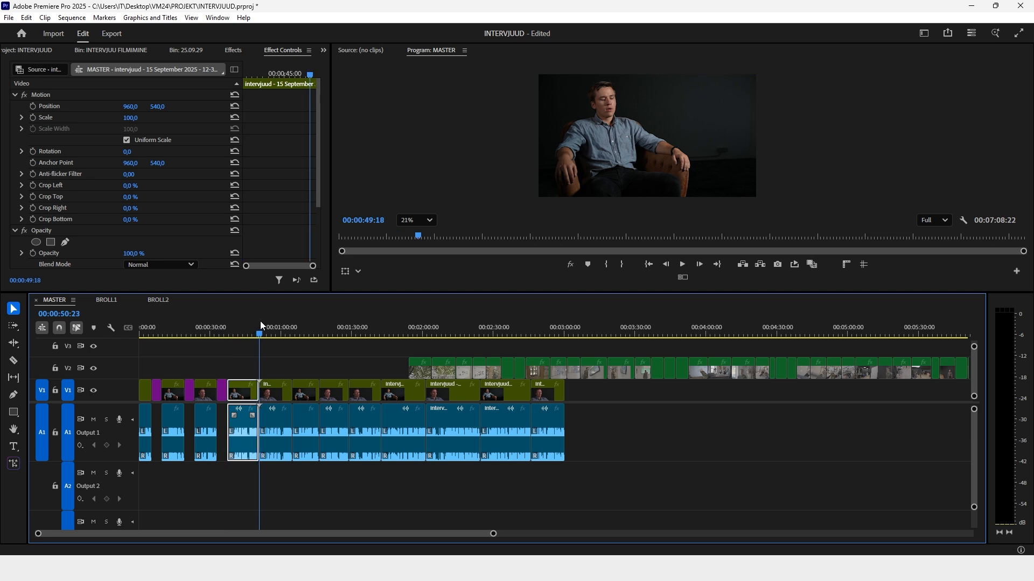
key(ctrl+shift+v)
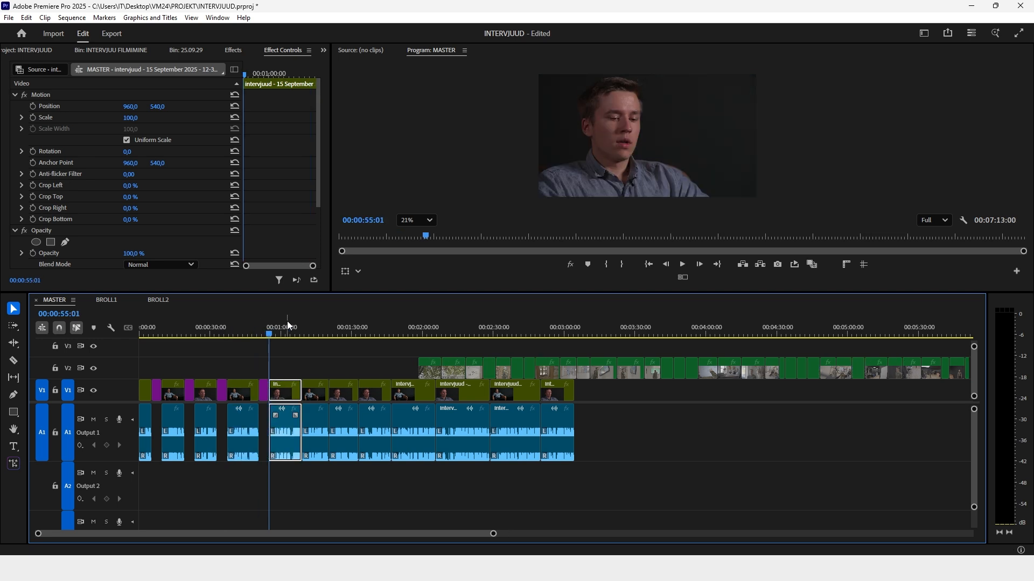
drag(316, 333, 304, 336)
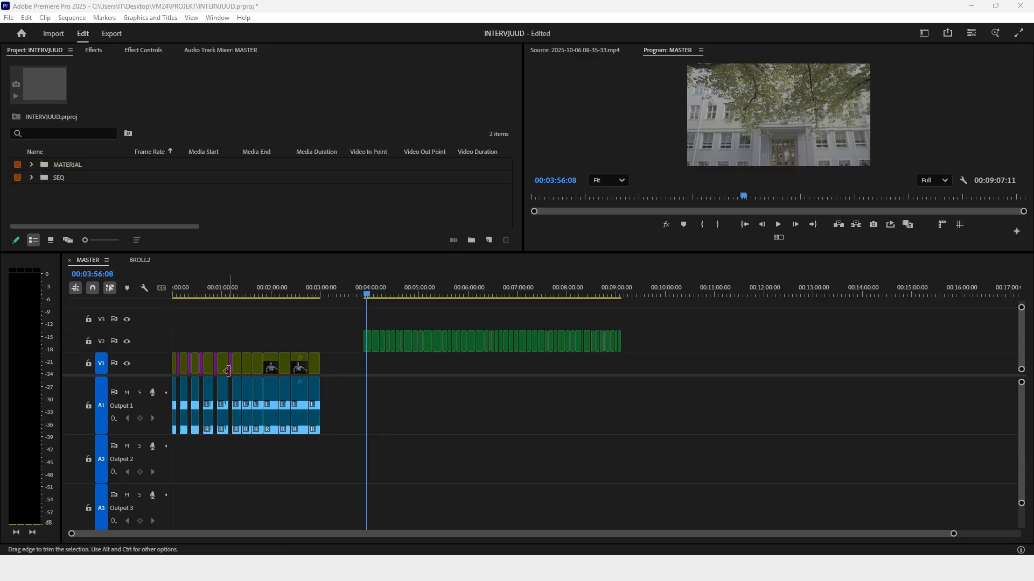
Import the MUUSIKA folder from the VM24 folder in File Explorer into the Premiere Pro project
click(179, 286)
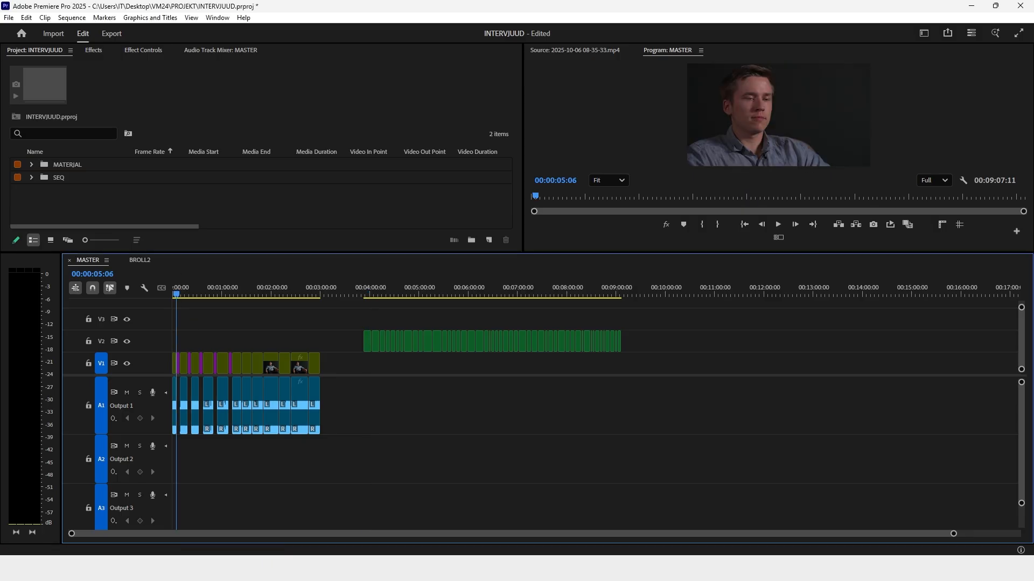
key(alt+Tab)
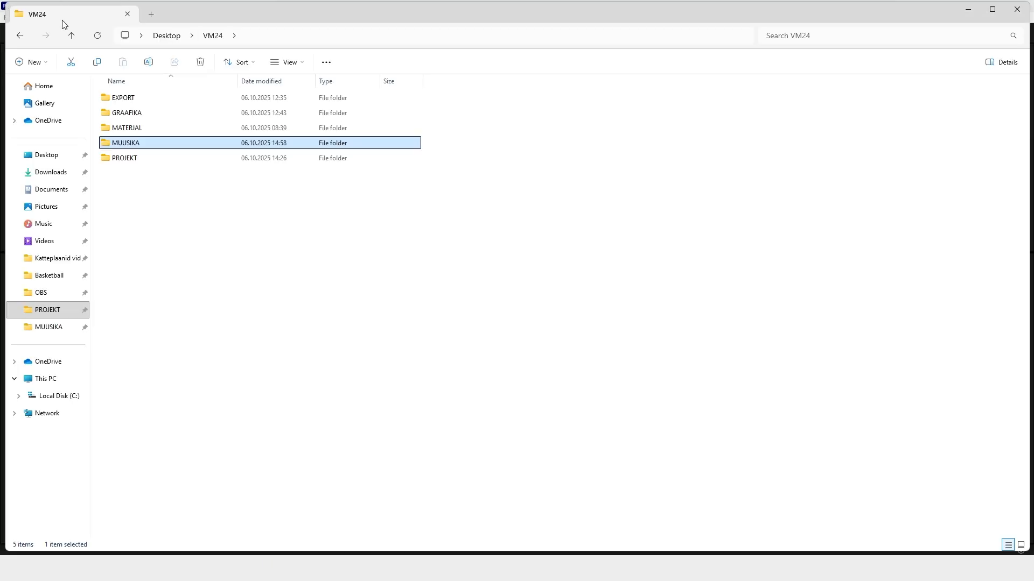
drag(123, 146, 53, 214)
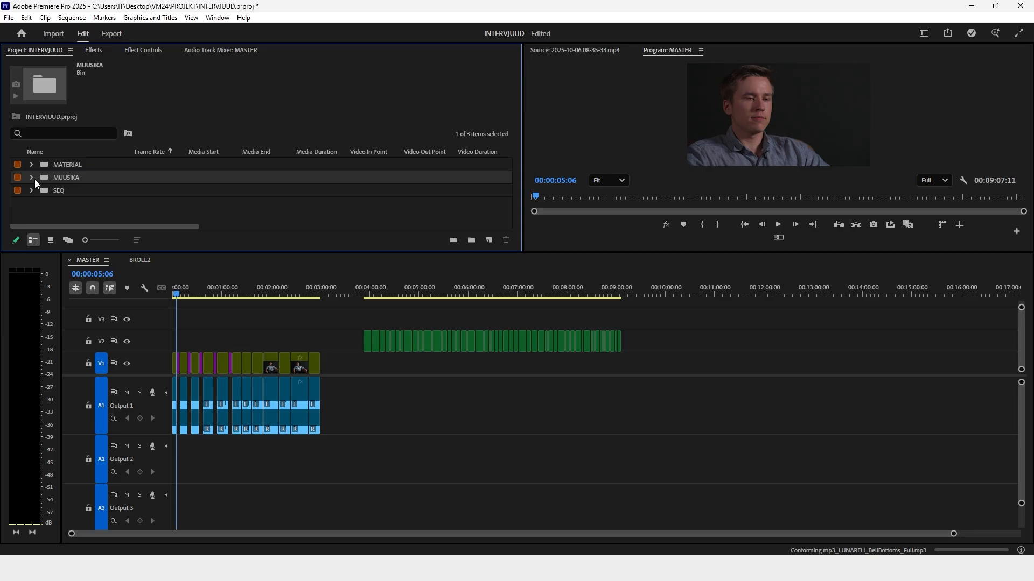
Place all four music files from the MUUSIKA bin on audio track A2, starting at the beginning of the sequence
click(31, 178)
click(75, 195)
scroll(54, 186, down, 1)
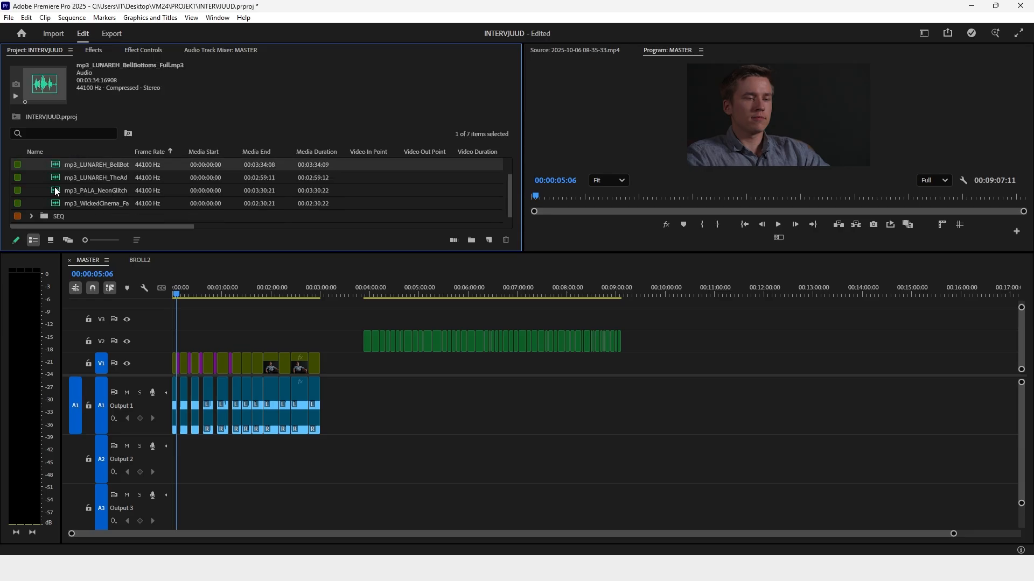
shift+click(56, 204)
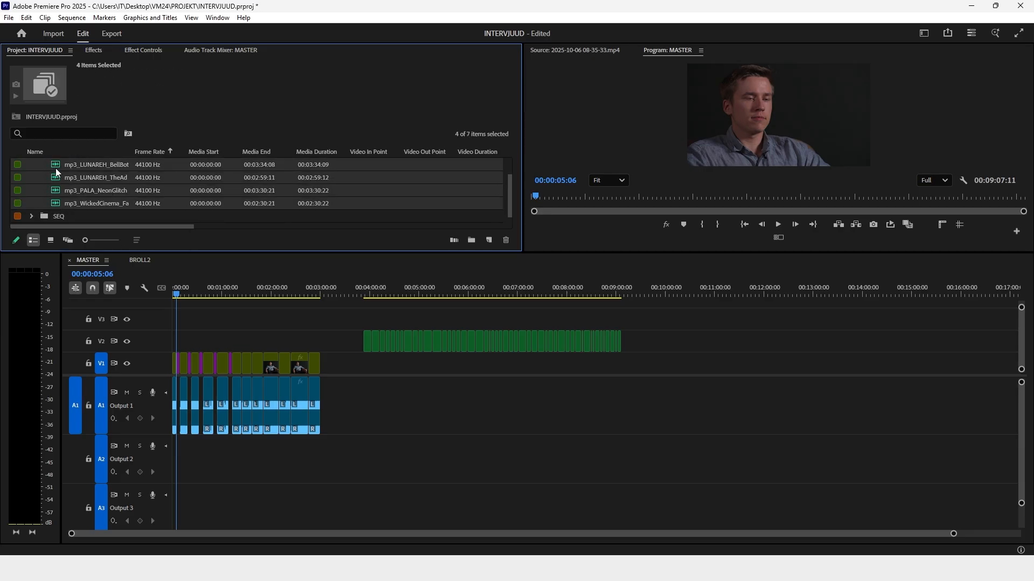
drag(431, 553, 234, 499)
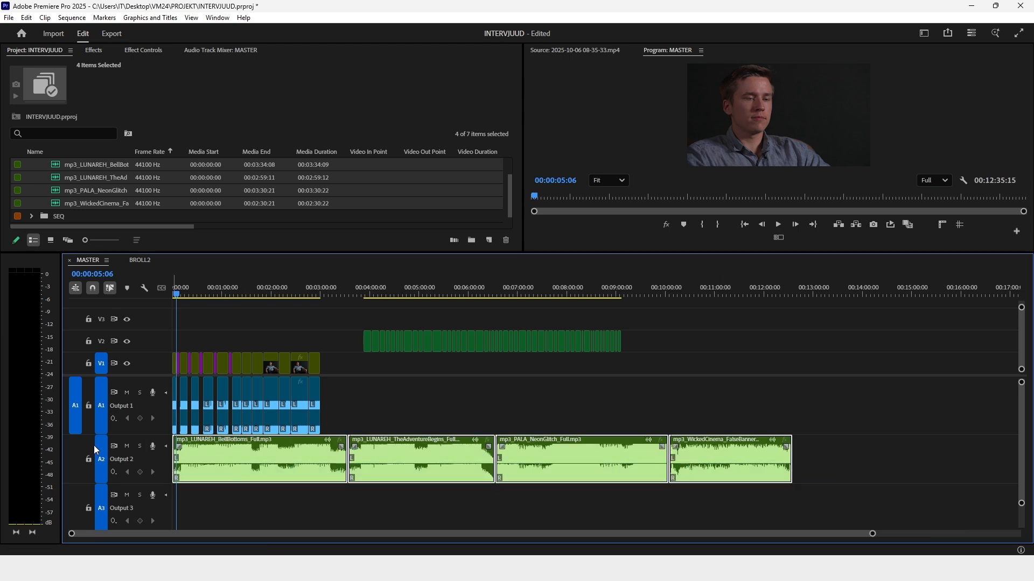
Lower the audio gain of the four selected music clips on A2
right_click(268, 459)
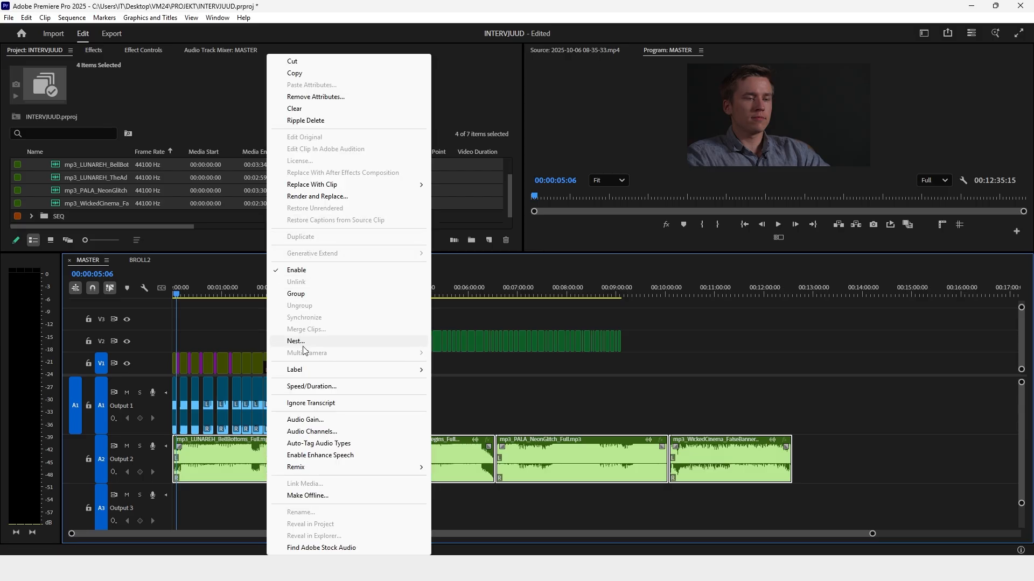
click(318, 419)
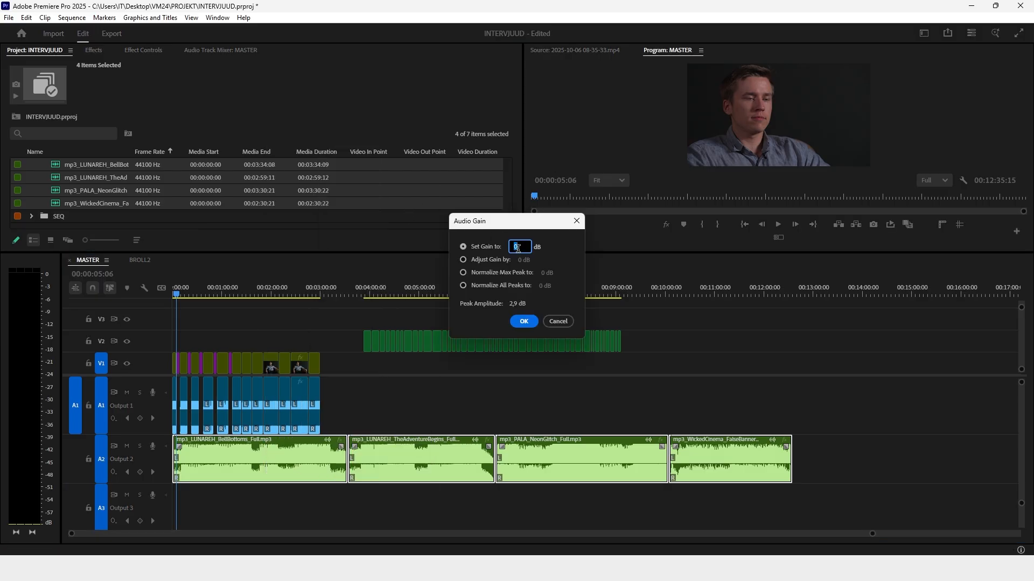
key(Return)
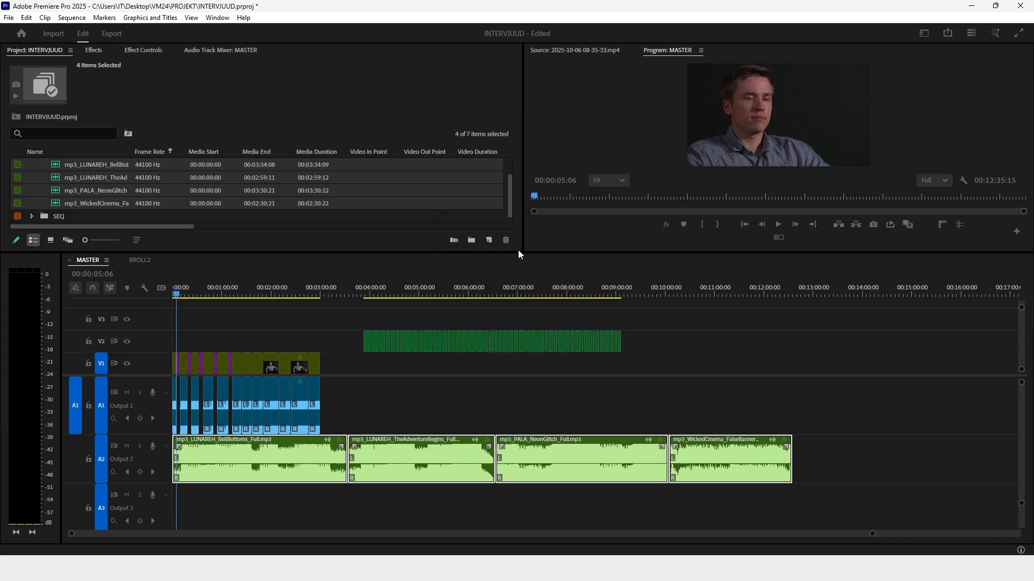
Play the interview with the music from 00:01:16:18 to judge the balance between voice and background track
click(236, 292)
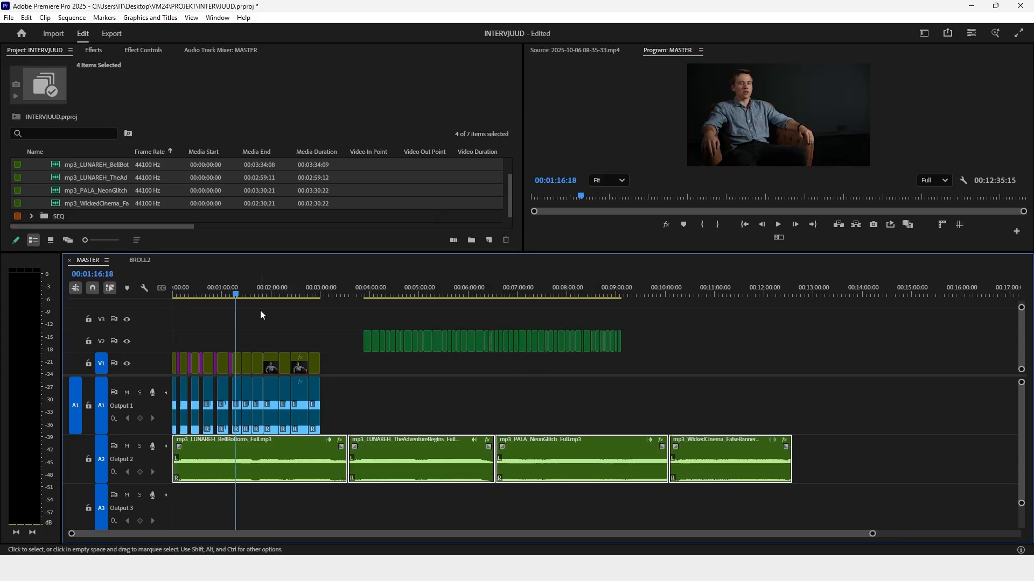
click(260, 310)
key(=)
scroll(344, 340, down, 3)
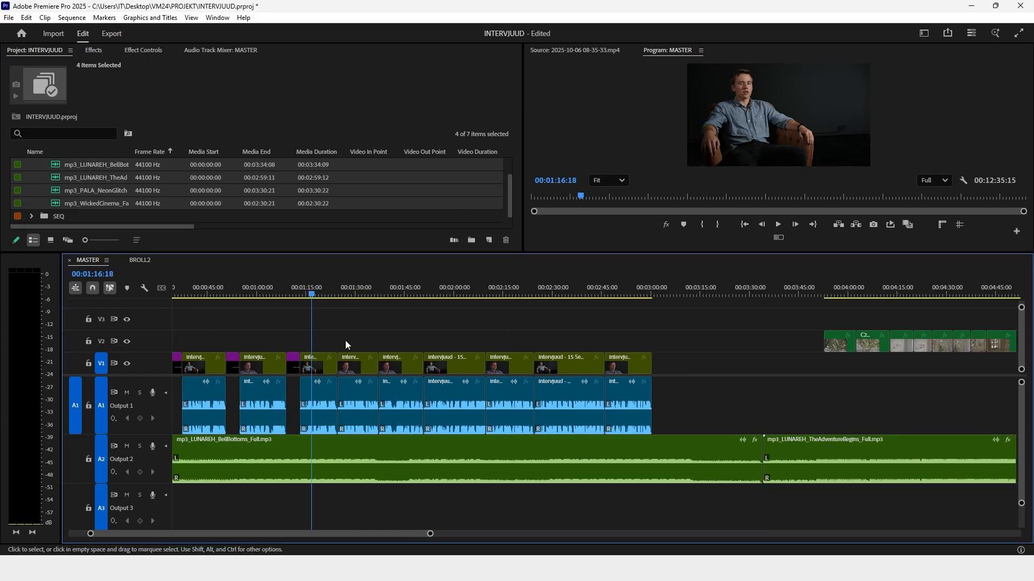
key(space)
scroll(340, 340, down, 2)
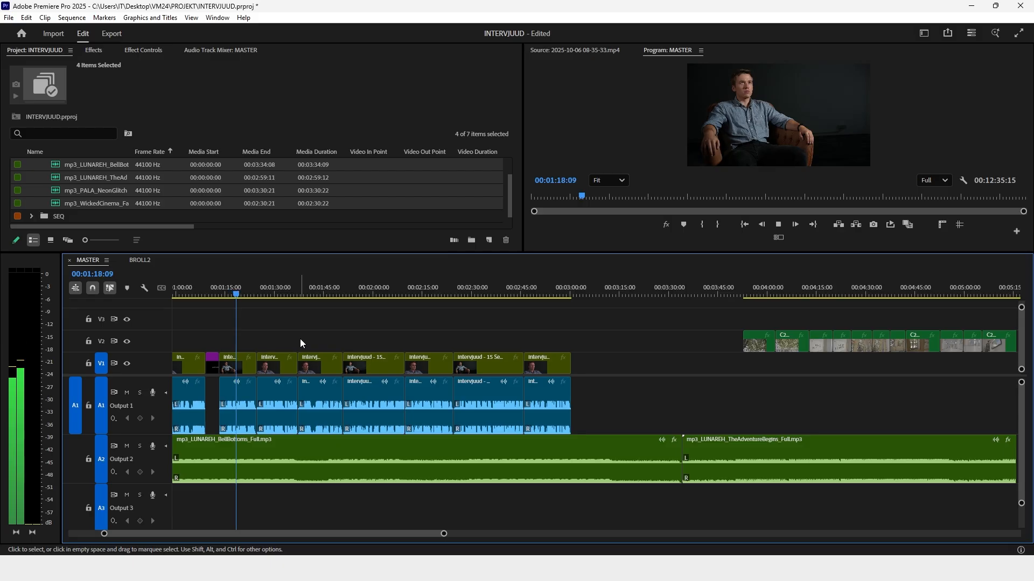
key(space)
click(334, 335)
scroll(333, 332, down, 3)
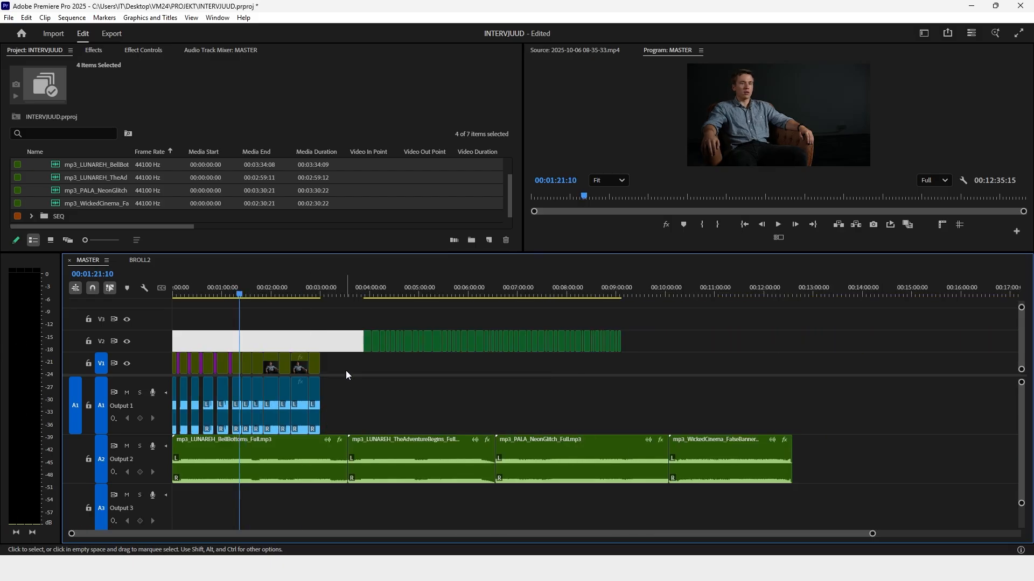
Move the BellBottoms track to A3 and disable it, and shift TheAdventureBegins to the start of A2
drag(226, 449, 218, 506)
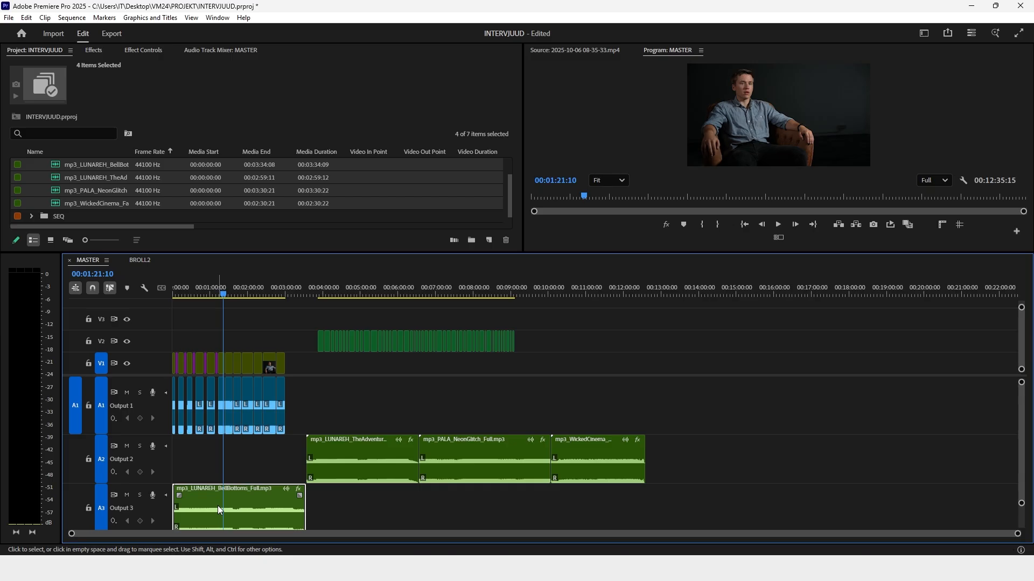
click(217, 506)
drag(370, 450, 234, 447)
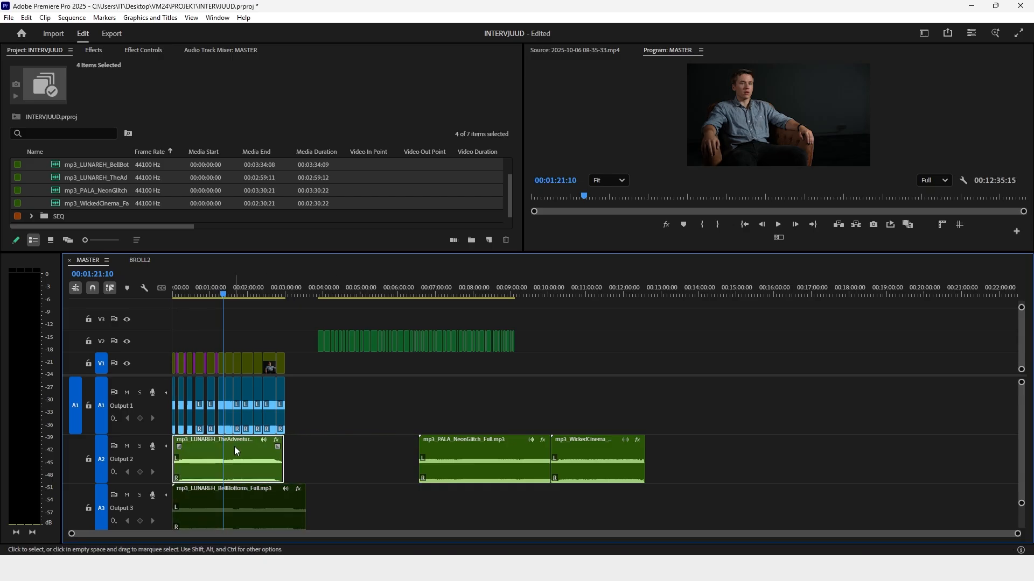
Listen to TheAdventureBegins under the interview at several points, including about 00:01:45 and 00:00:32
click(182, 291)
drag(181, 291, 240, 304)
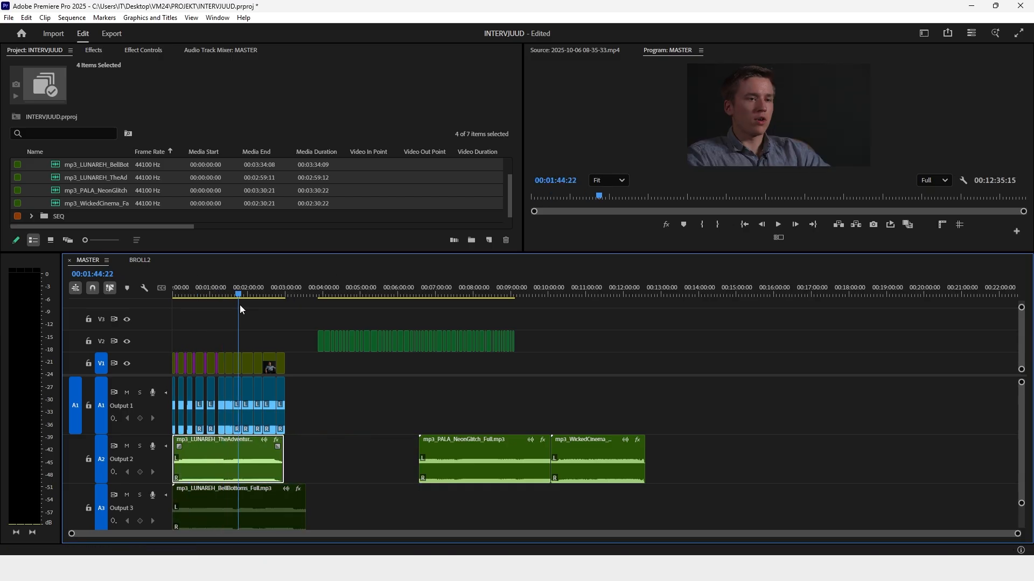
key(space)
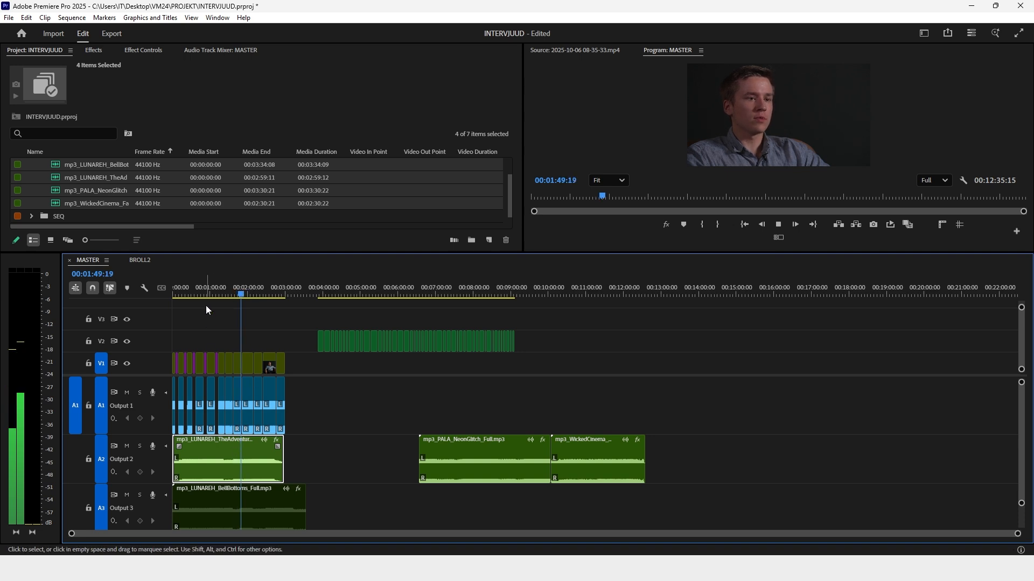
click(175, 279)
click(193, 290)
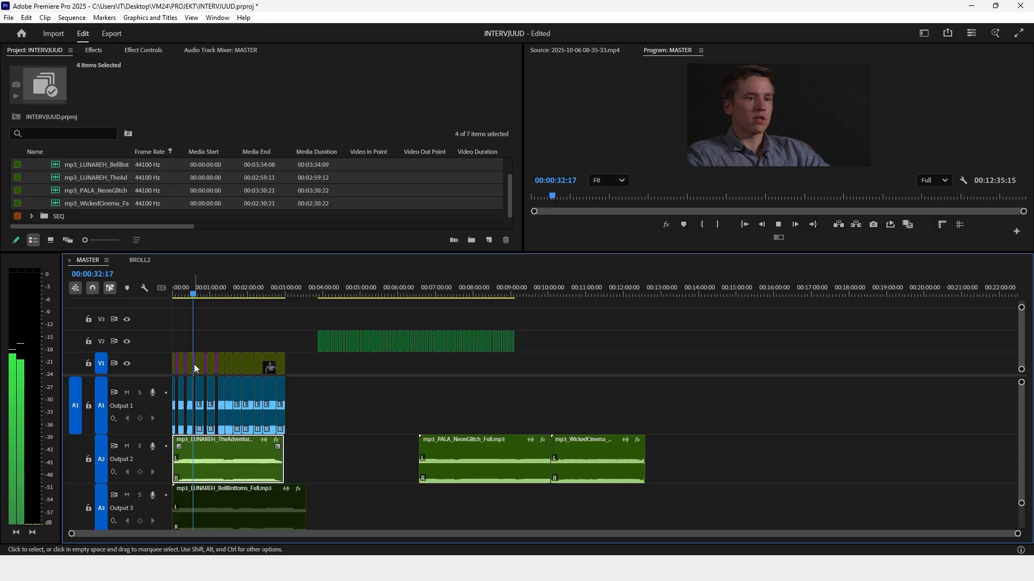
Replace TheAdventureBegins with PALA_NeonGlitch at the start of A2 and listen to it under the interview around 00:02:17
drag(196, 456, 828, 455)
drag(459, 457, 202, 451)
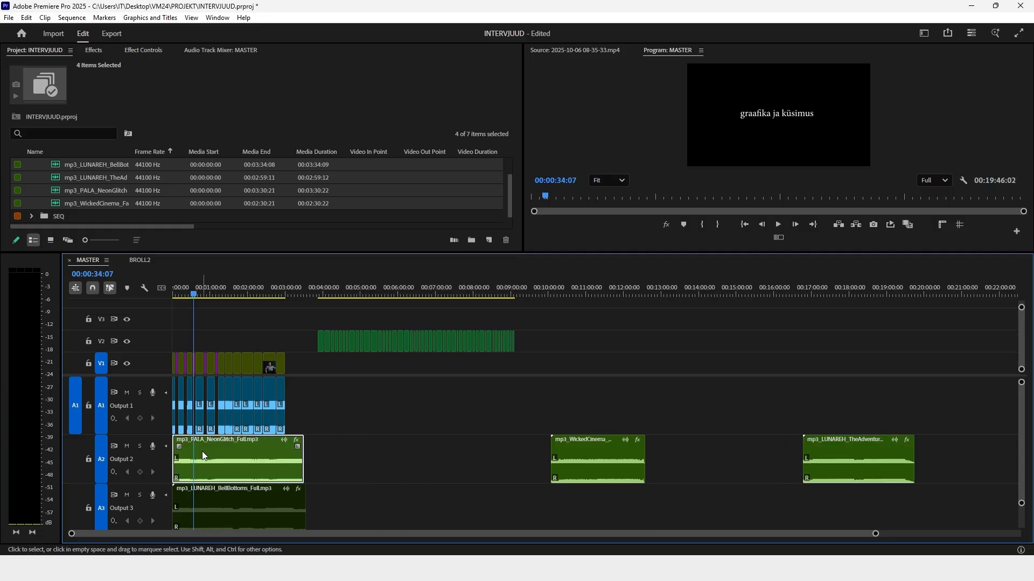
key(space)
click(257, 292)
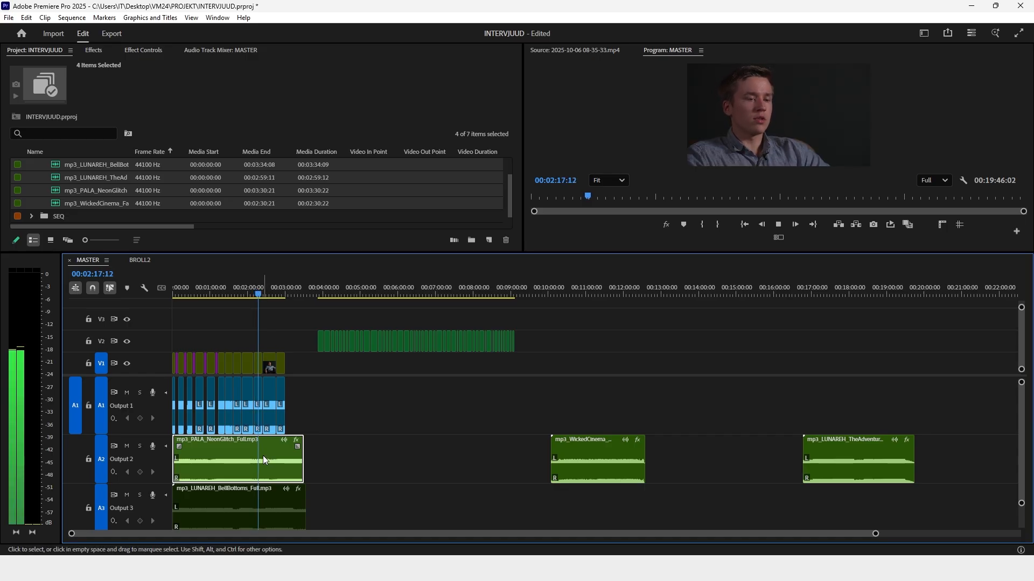
key(space)
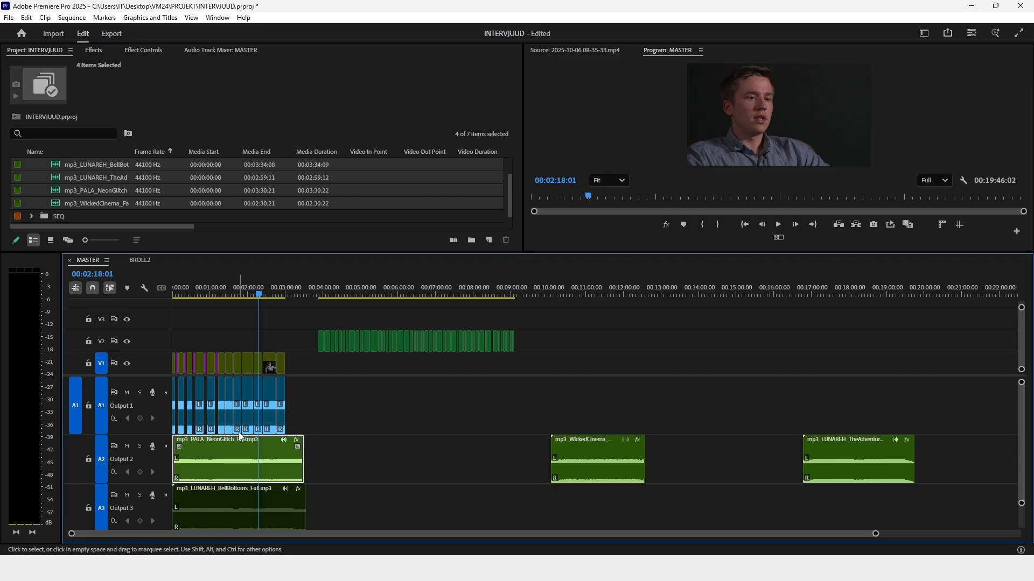
Swap PALA_NeonGlitch for WickedCinema under the interview on A2, aligned to the interview's end, and listen around 00:01:50
drag(255, 456, 998, 457)
drag(579, 459, 222, 459)
click(237, 290)
key(space)
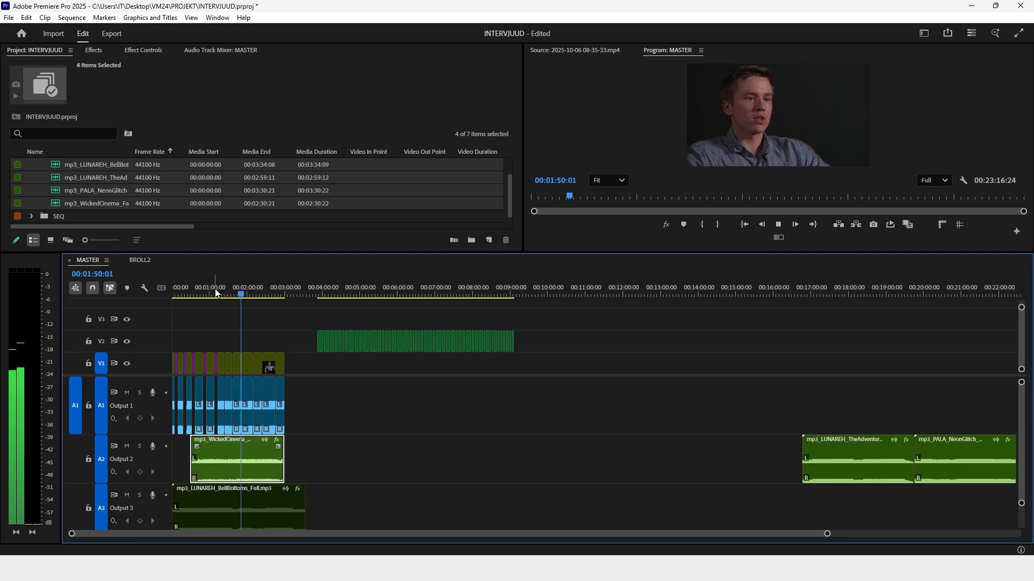
key(space)
Move WickedCinema beside the other spare tracks, return BellBottoms to the start of A2 and enable it
drag(241, 467, 760, 462)
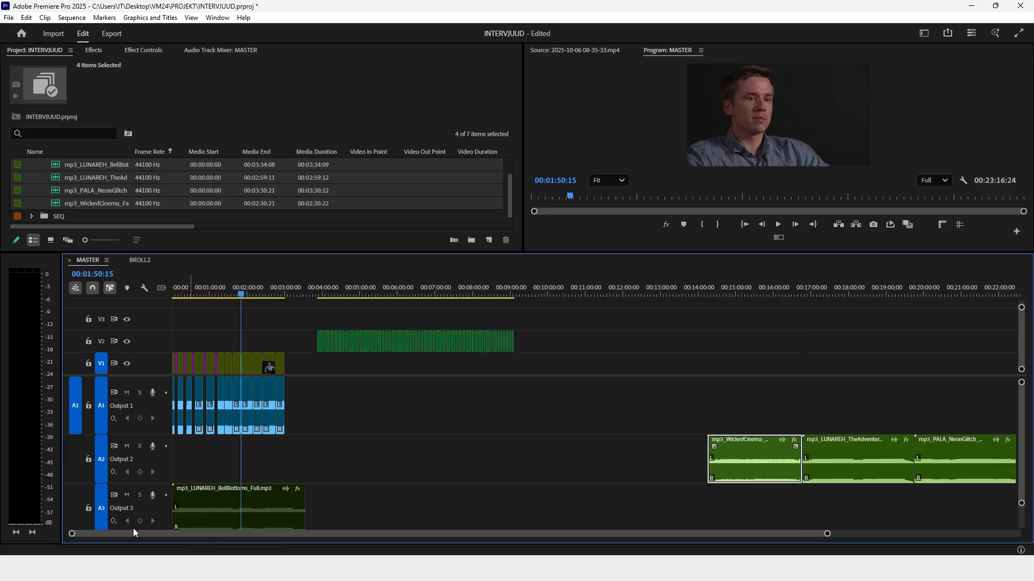
drag(221, 497, 220, 467)
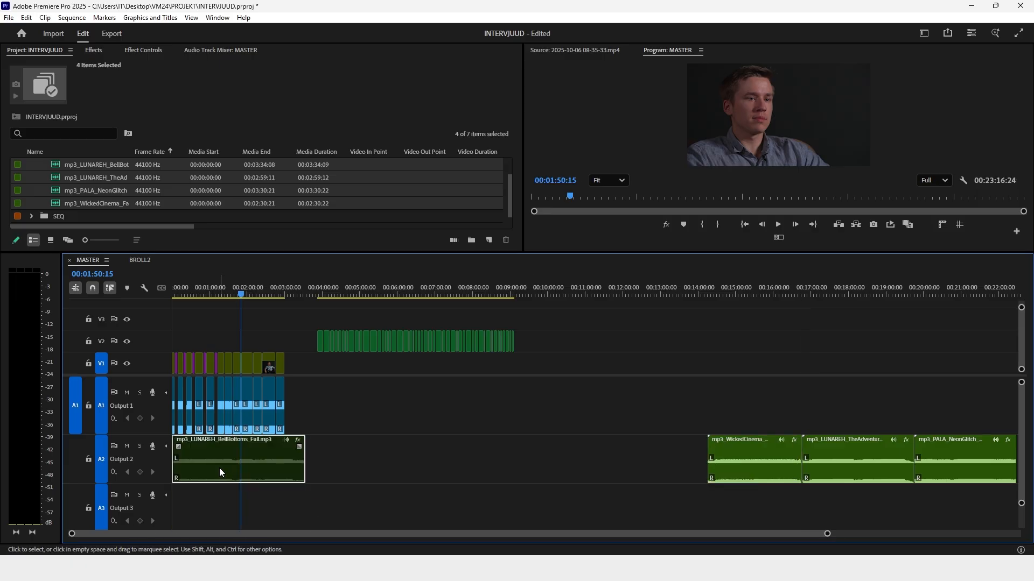
key(shift+e)
Delete the first placeholder question title, after the opening answer on V1, leaving its gap open
click(176, 286)
key(equal)
key(equal)
key(equal)
key(equal)
click(238, 284)
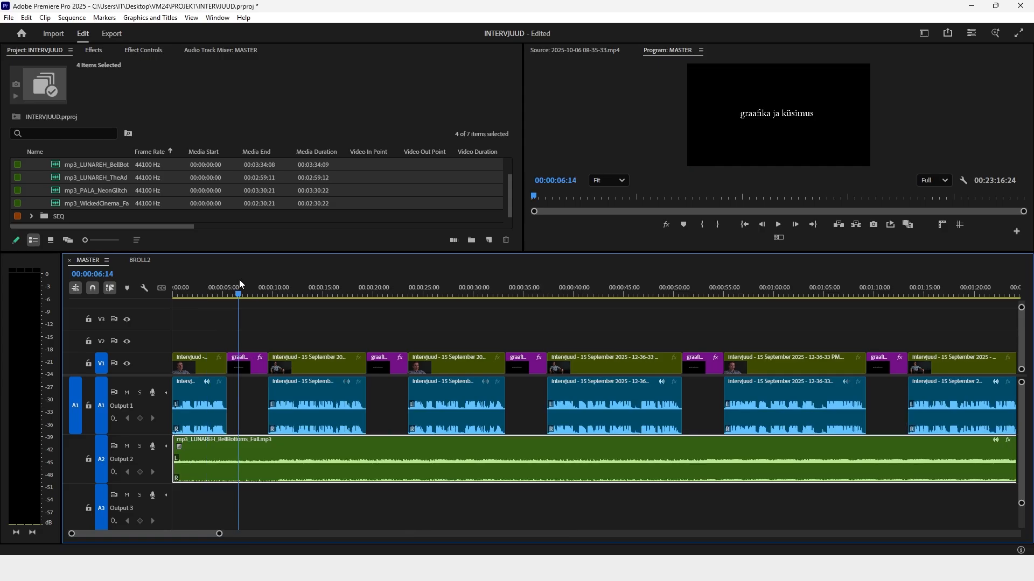
click(241, 367)
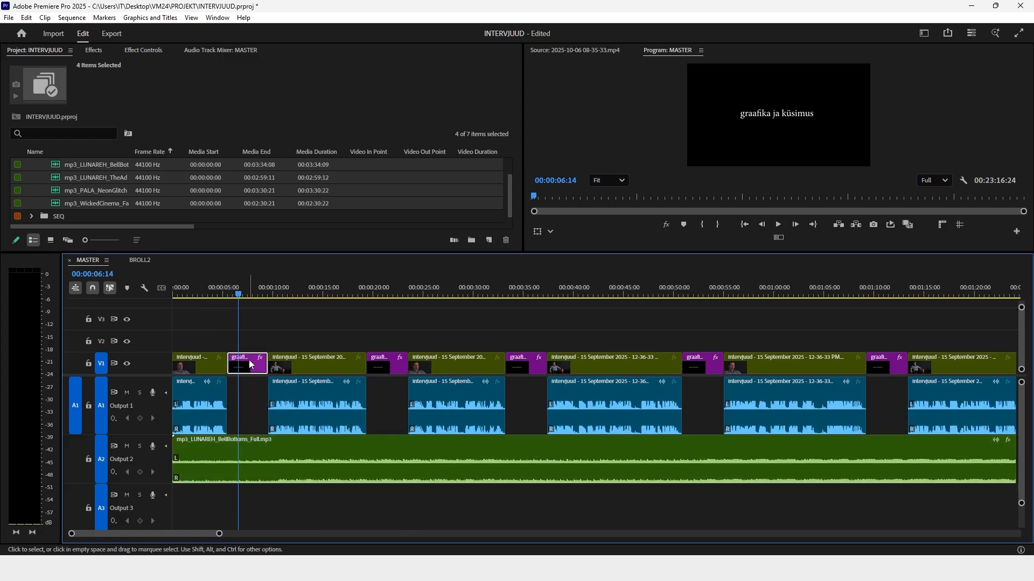
key(Delete)
Extend the second answer's audio back to the end of the first answer and listen to the filled gap
drag(267, 392, 227, 391)
click(247, 282)
key(space)
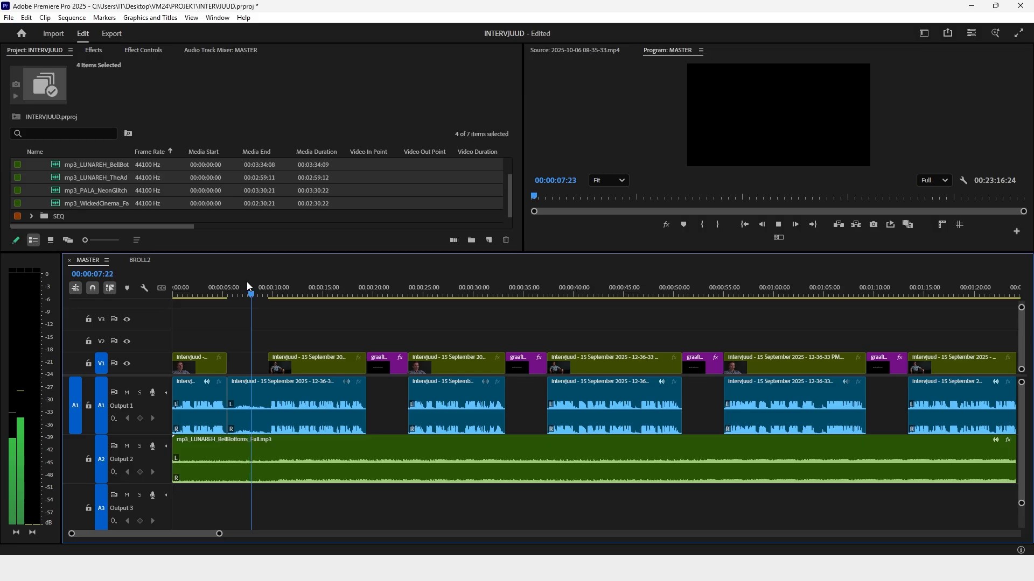
click(235, 288)
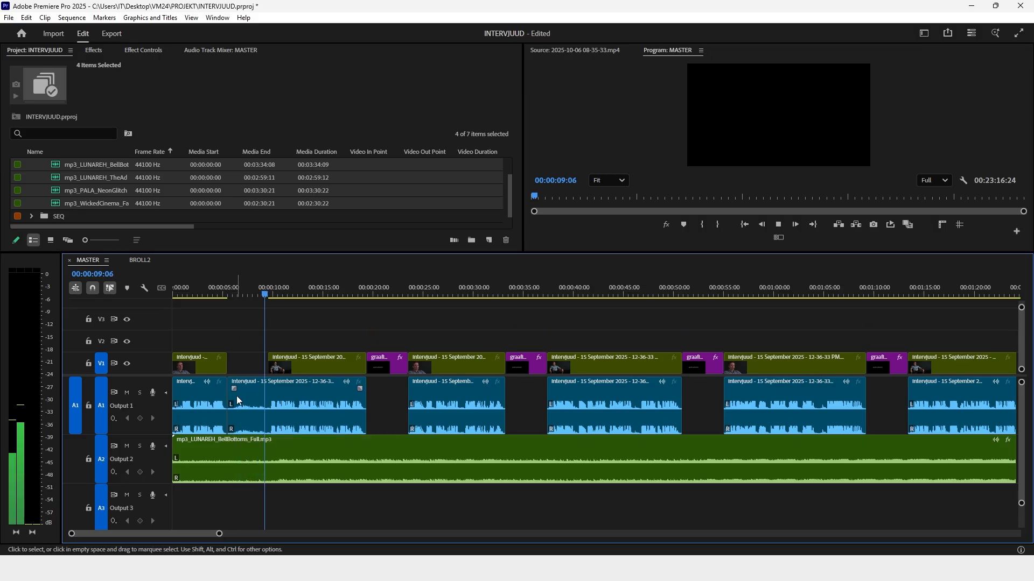
key(space)
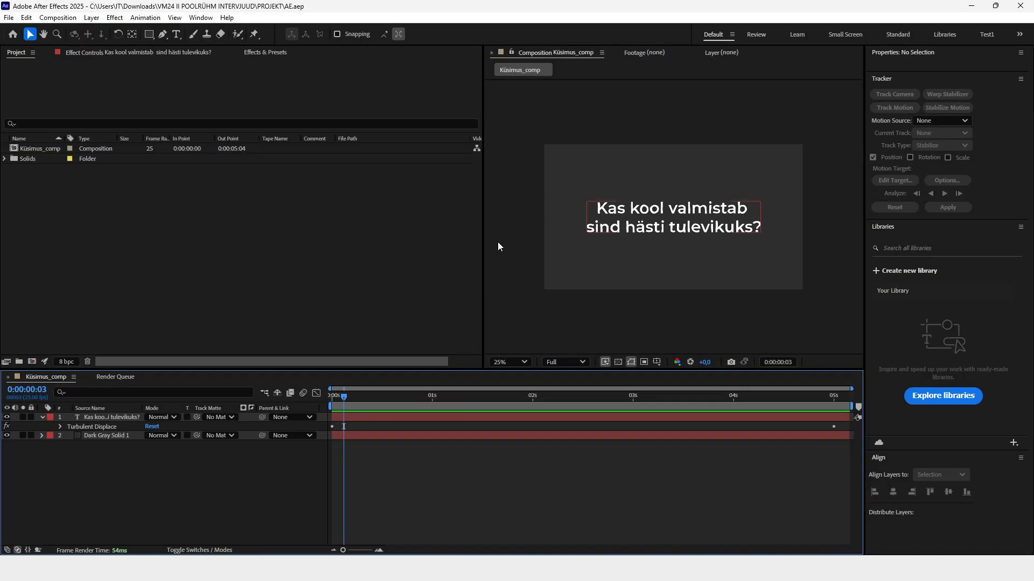
Switch to After Effects, enlarge the view of Küsimus_comp and preview the animated question from the first frame
drag(484, 242, 266, 243)
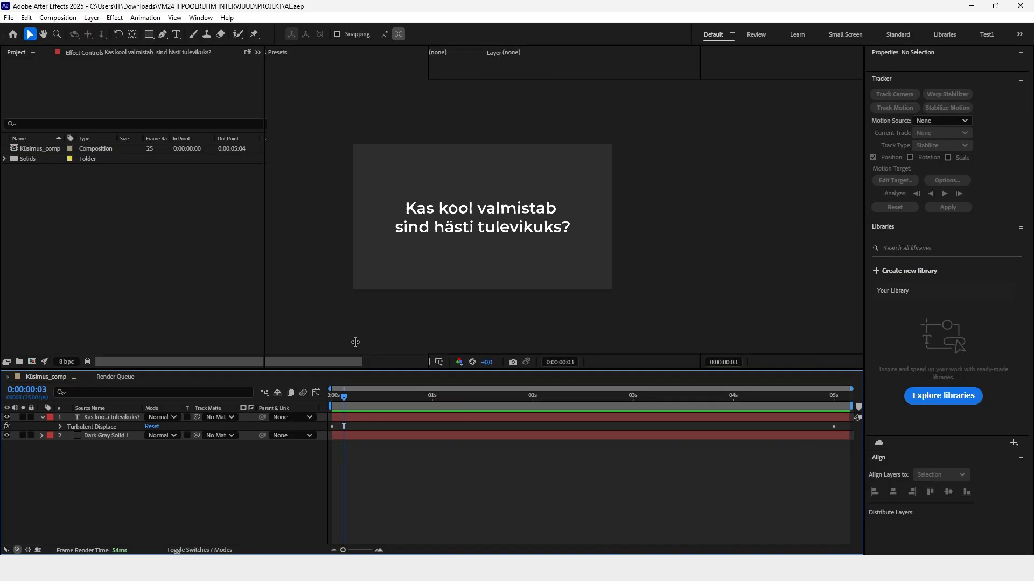
click(301, 363)
click(312, 146)
click(345, 397)
key(Page_Up)
key(Page_Up)
key(Page_Up)
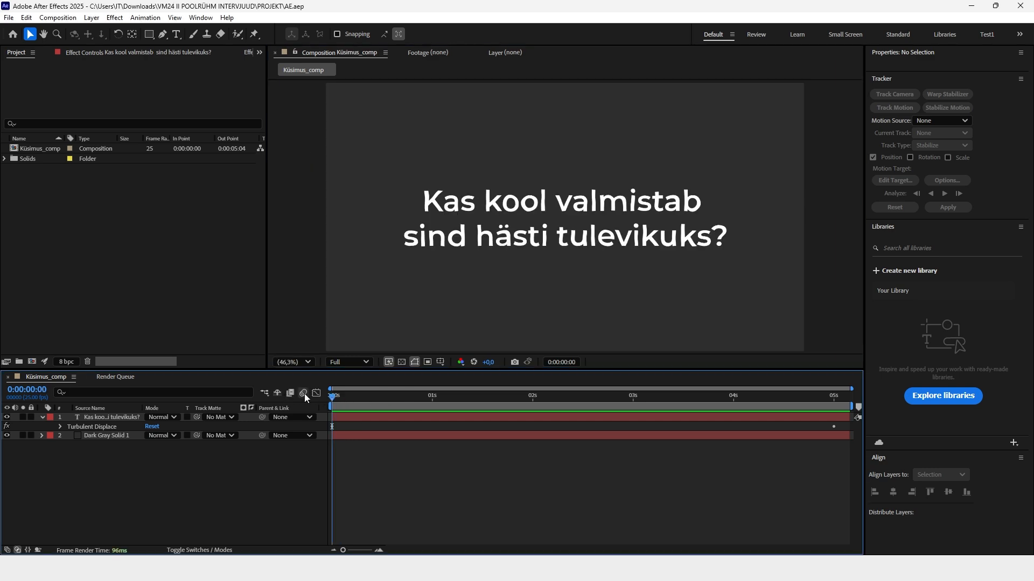
key(space)
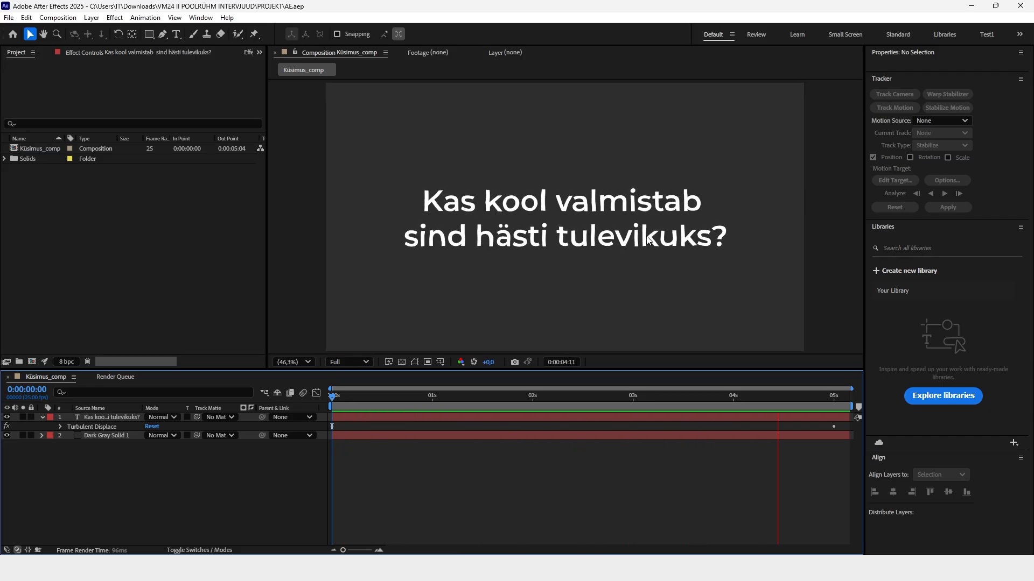
key(space)
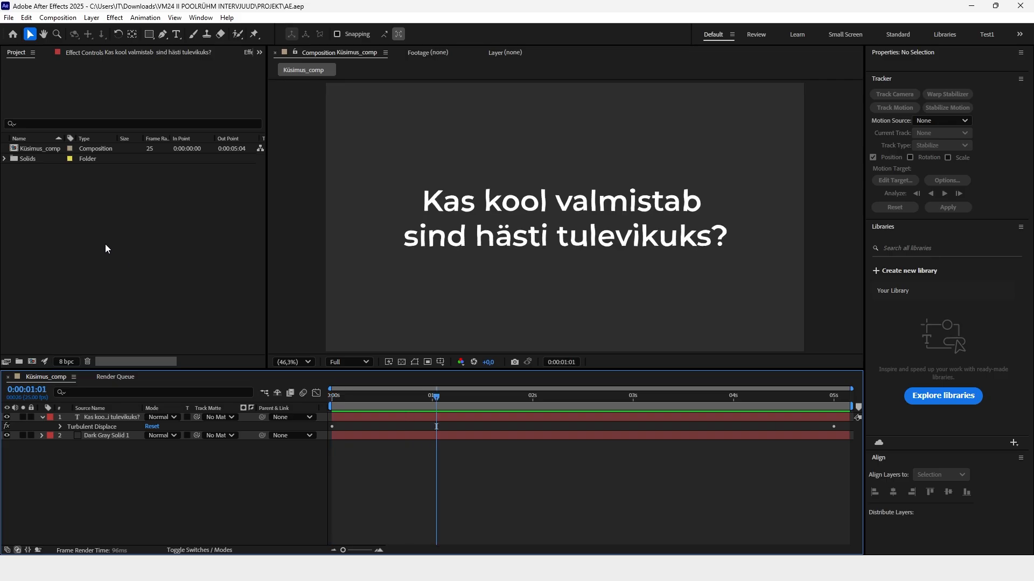
Import the Küsimus_comp composition from AE.aep in the PROJEKT folder into the Premiere Pro project
click(105, 244)
key(alt+Tab)
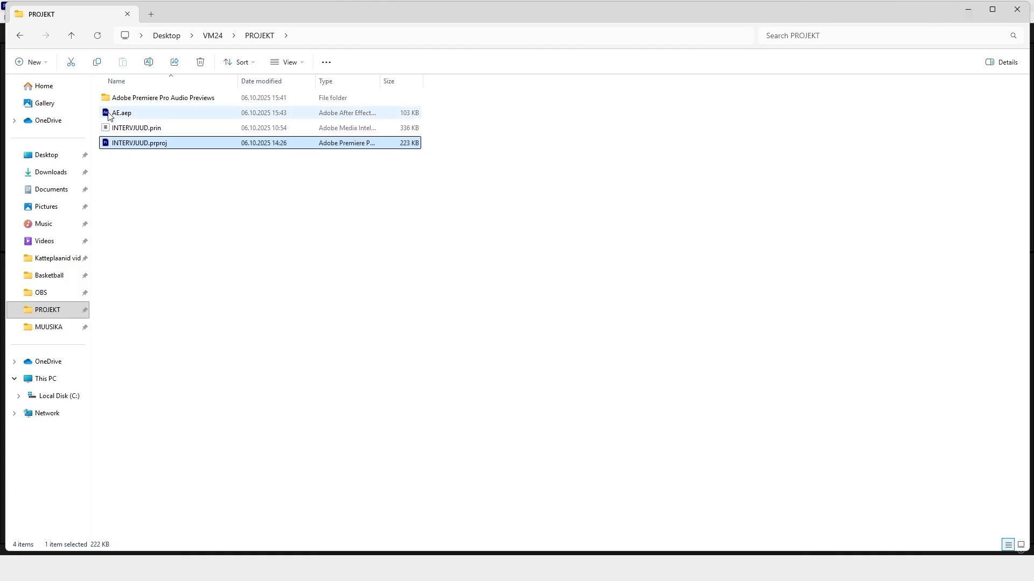
drag(106, 115, 28, 203)
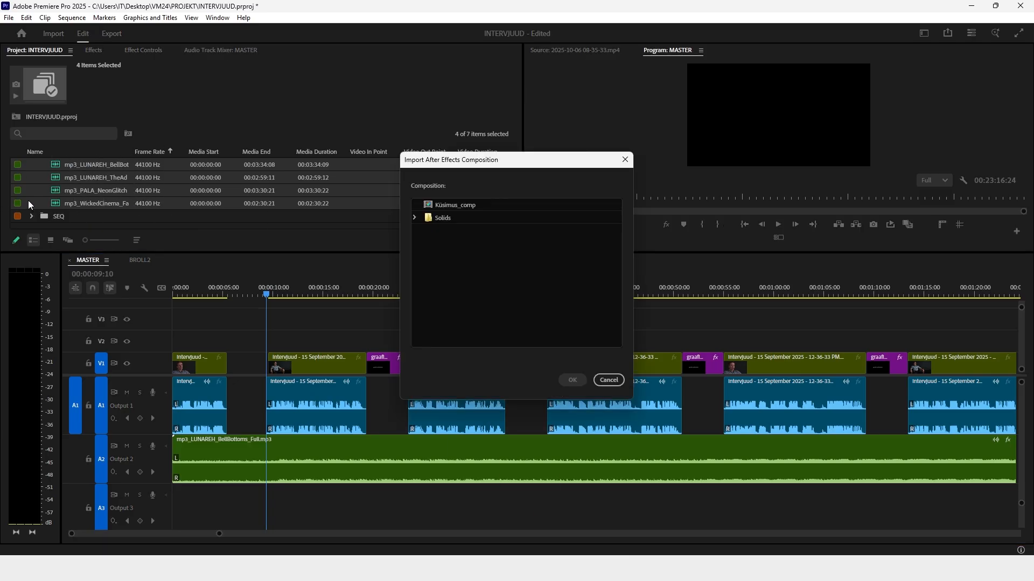
click(437, 204)
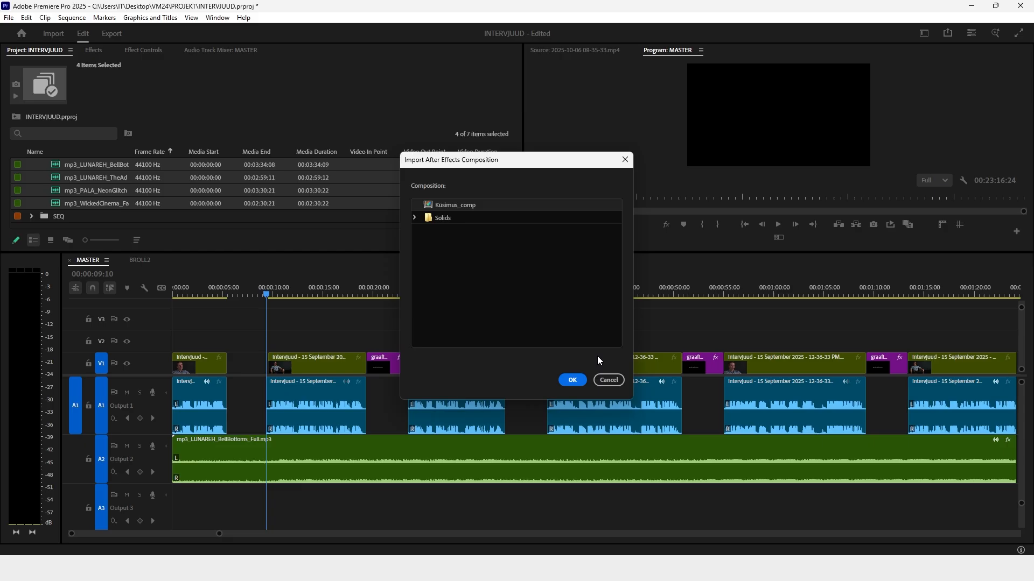
click(573, 381)
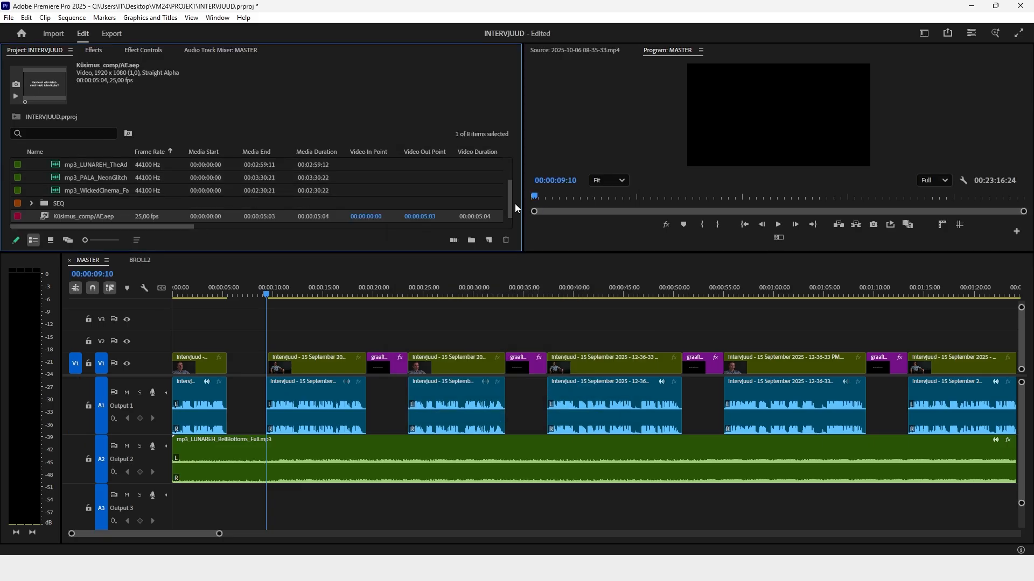
File Küsimus_comp/AE.aep in the SEQ bin and place it on V2, filling the gap between the first two answers
scroll(512, 202, up, 3)
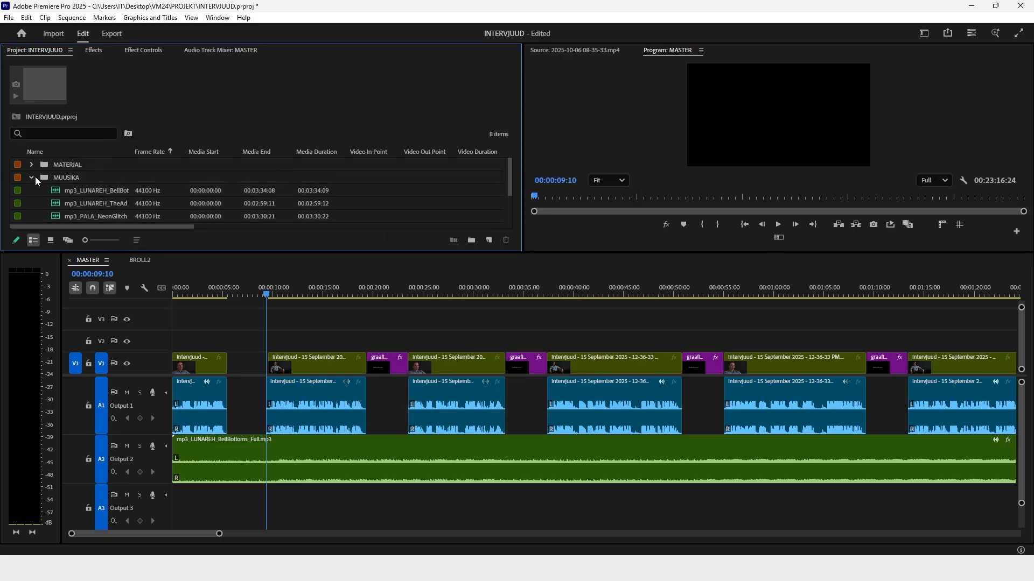
click(32, 177)
click(47, 202)
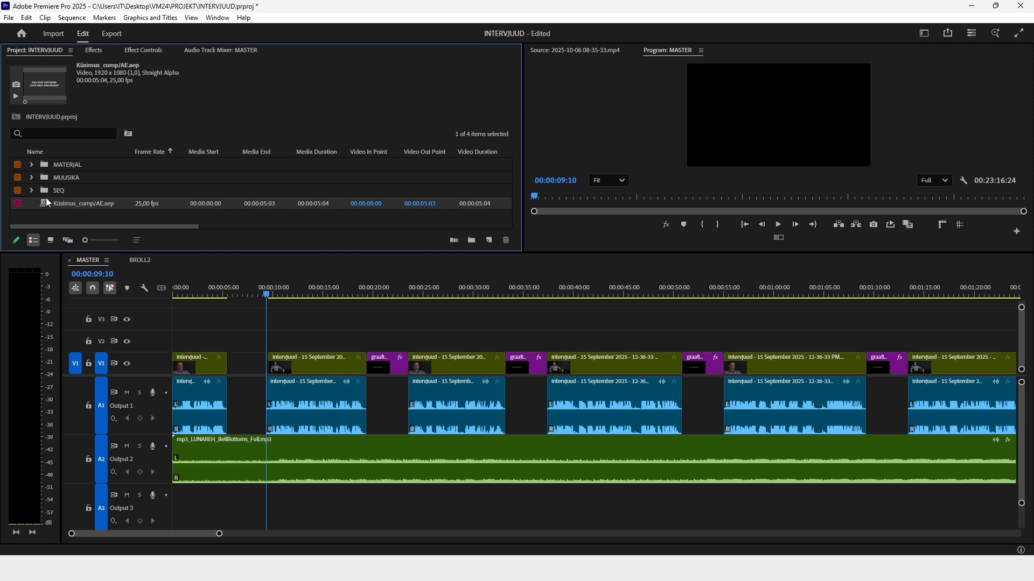
click(31, 190)
scroll(73, 216, down, 3)
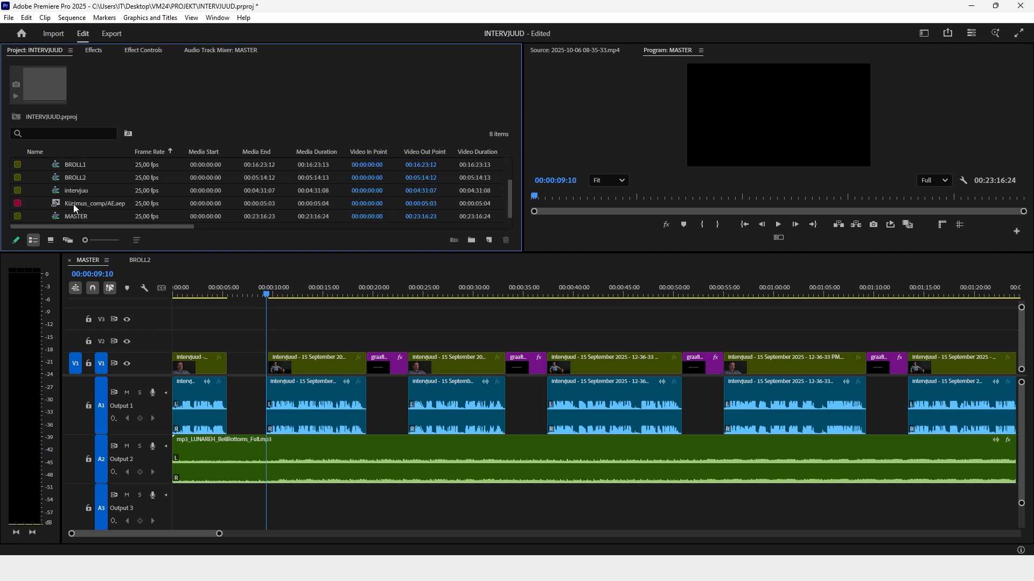
drag(57, 203, 267, 339)
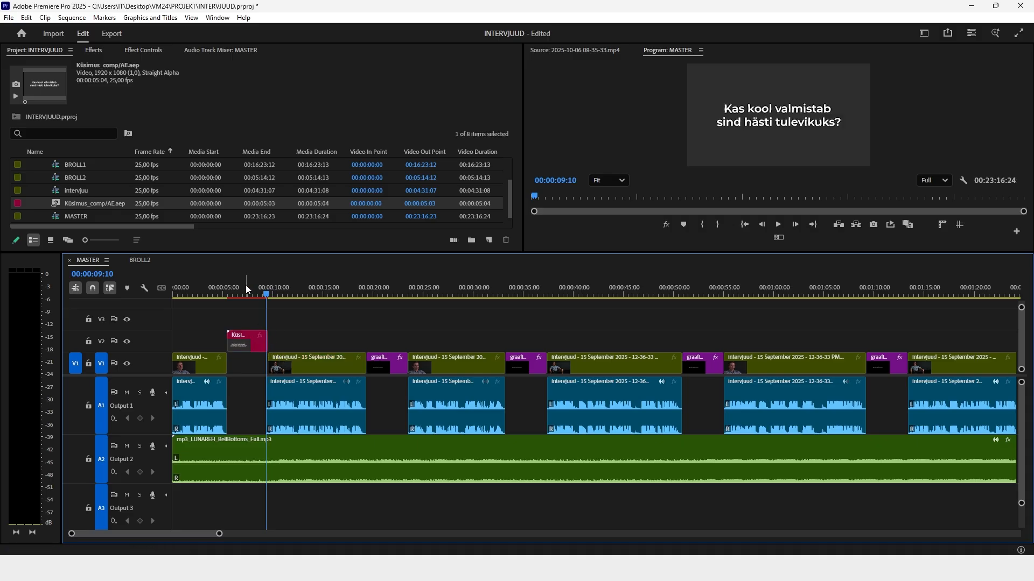
Play the question title from 00:00:05:11 through to the start of the second answer
click(227, 285)
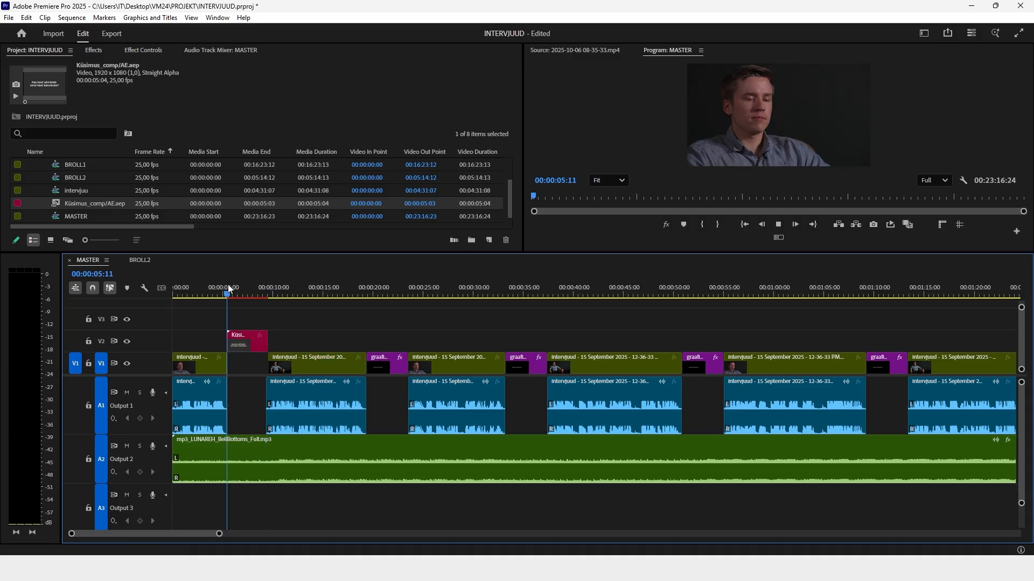
key(space)
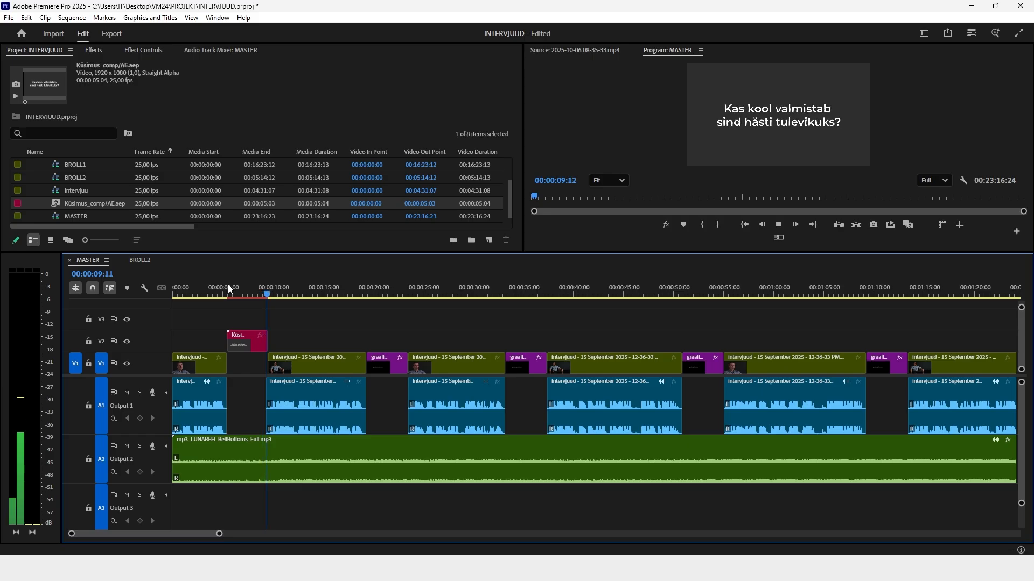
key(space)
Trim the start of the second answer's audio on A1 to just after its video begins
key(equal)
key(equal)
key(equal)
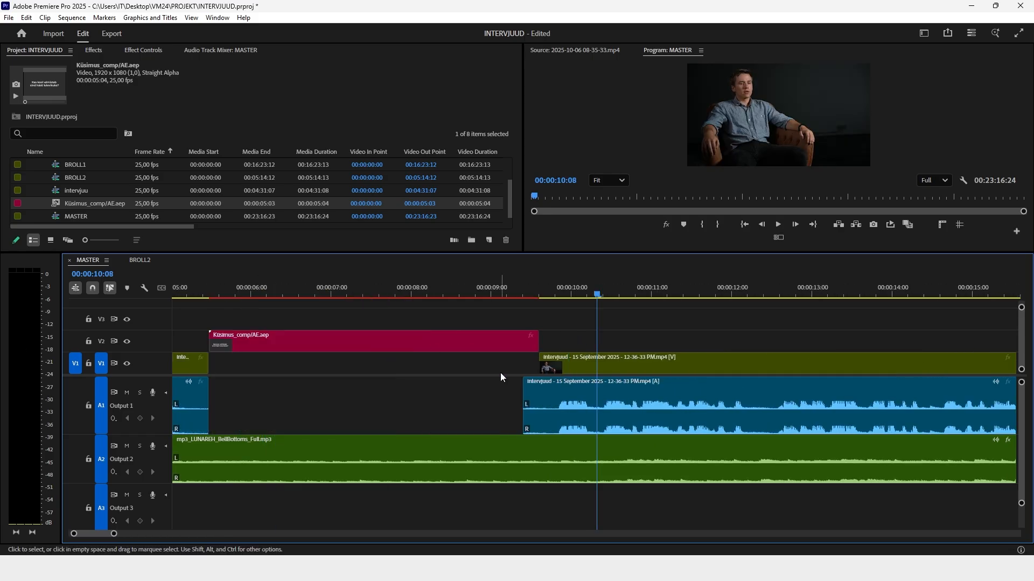
scroll(508, 377, down, 3)
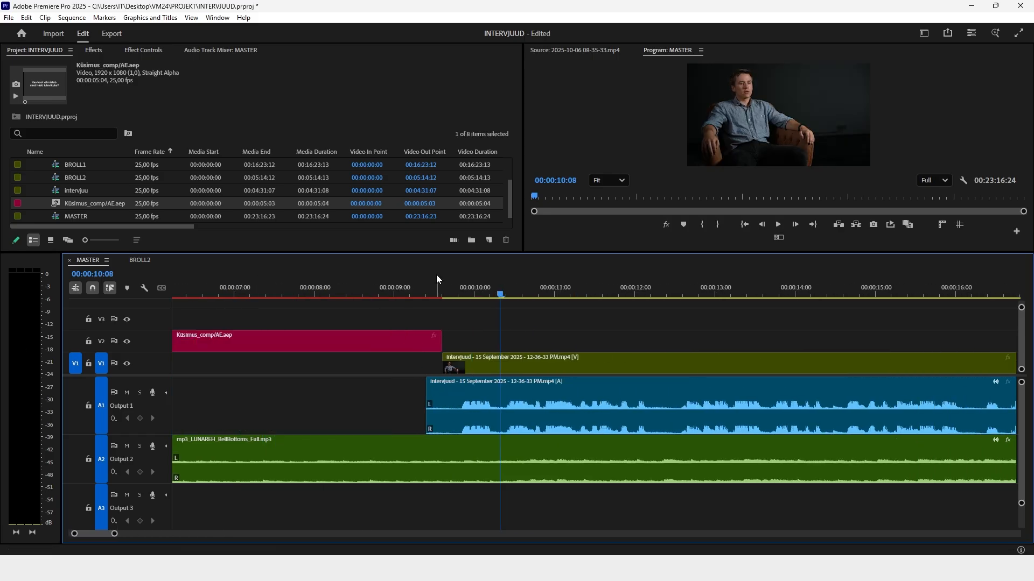
click(430, 288)
drag(426, 393, 455, 395)
key(ctrl+z)
click(481, 339)
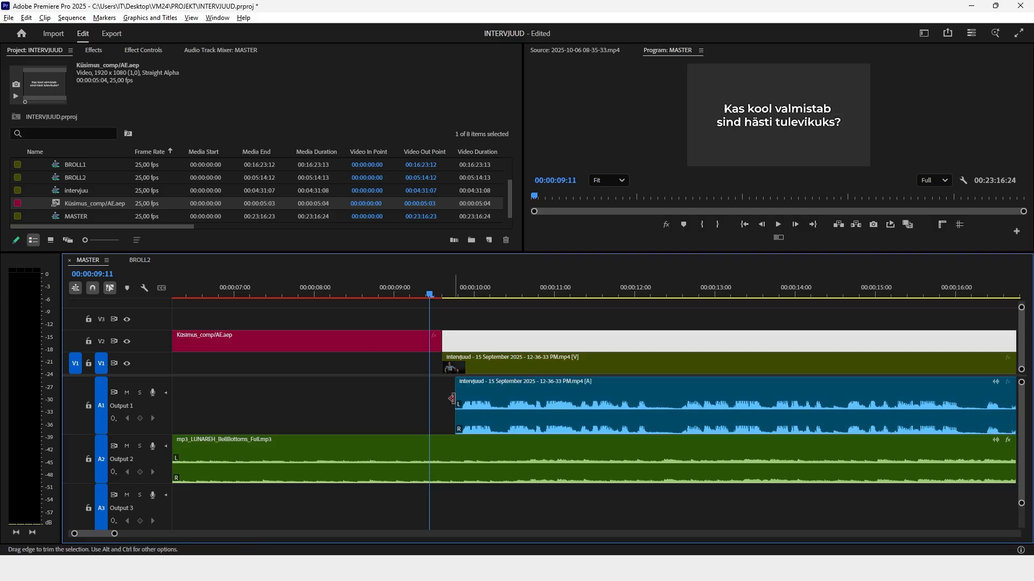
Trim the silence from both ends of the first answer's audio on A1
key(backslash)
key(Home)
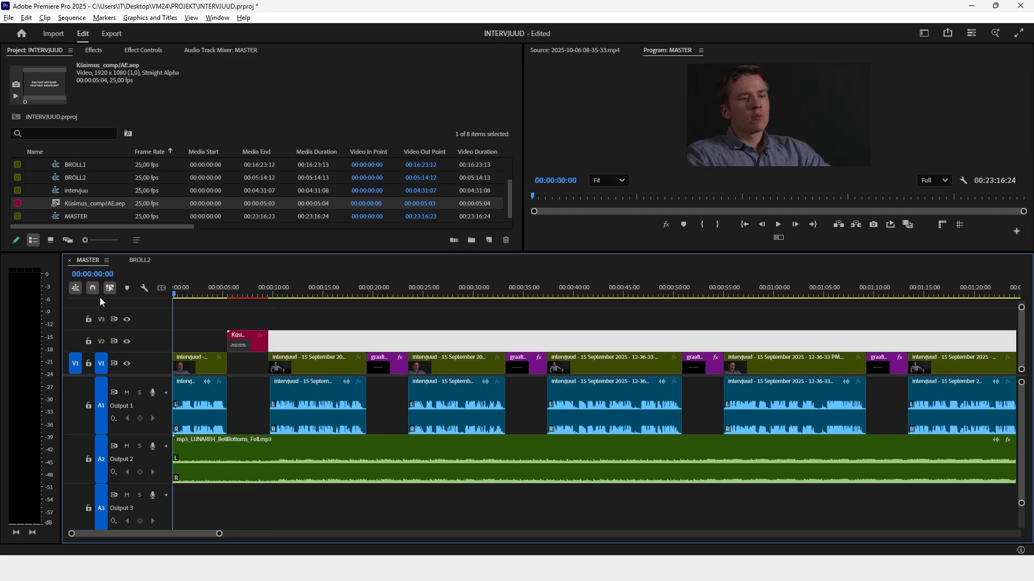
key(backslash)
key(space)
key(space)
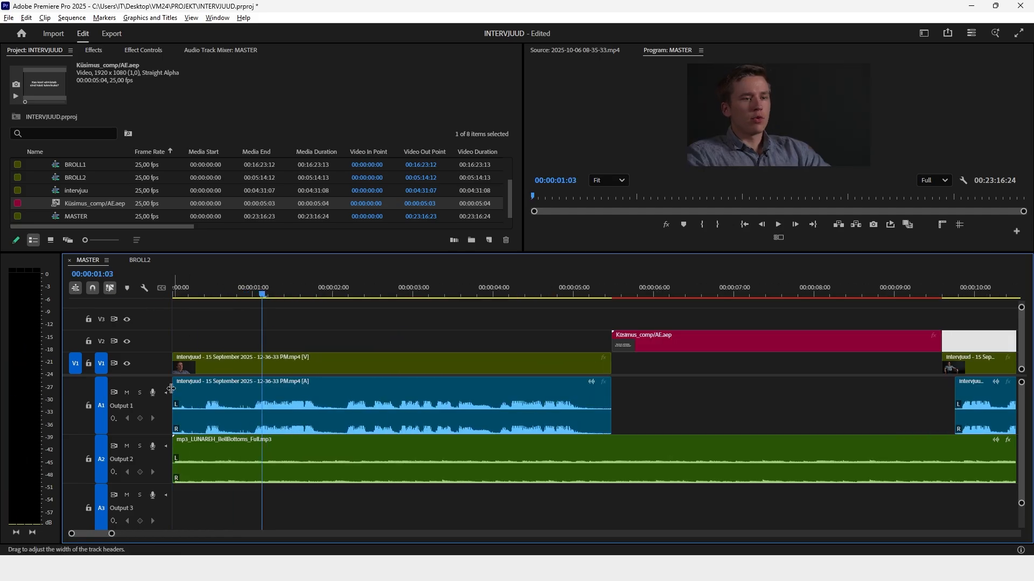
drag(176, 389, 201, 389)
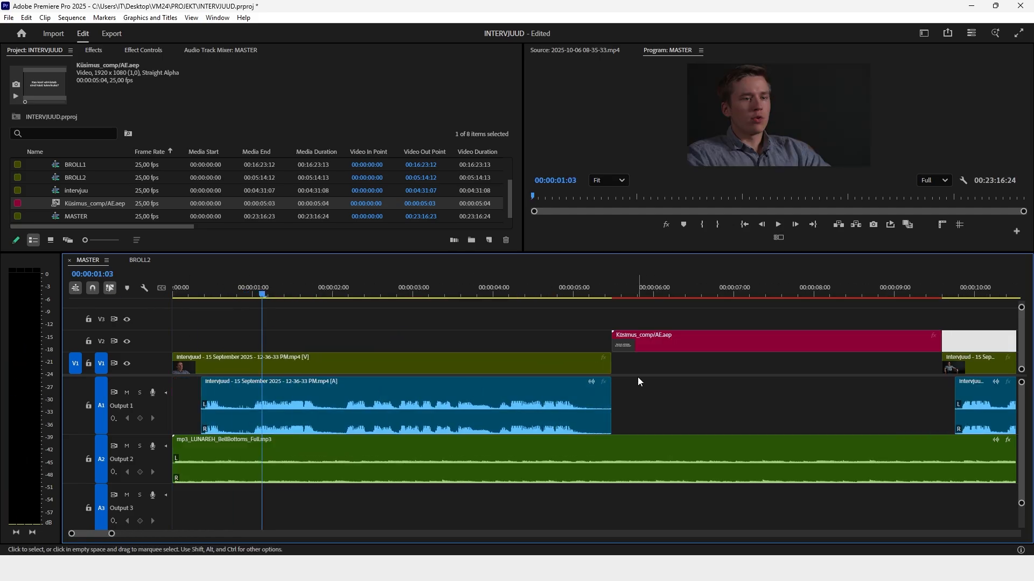
drag(608, 390, 585, 390)
click(207, 294)
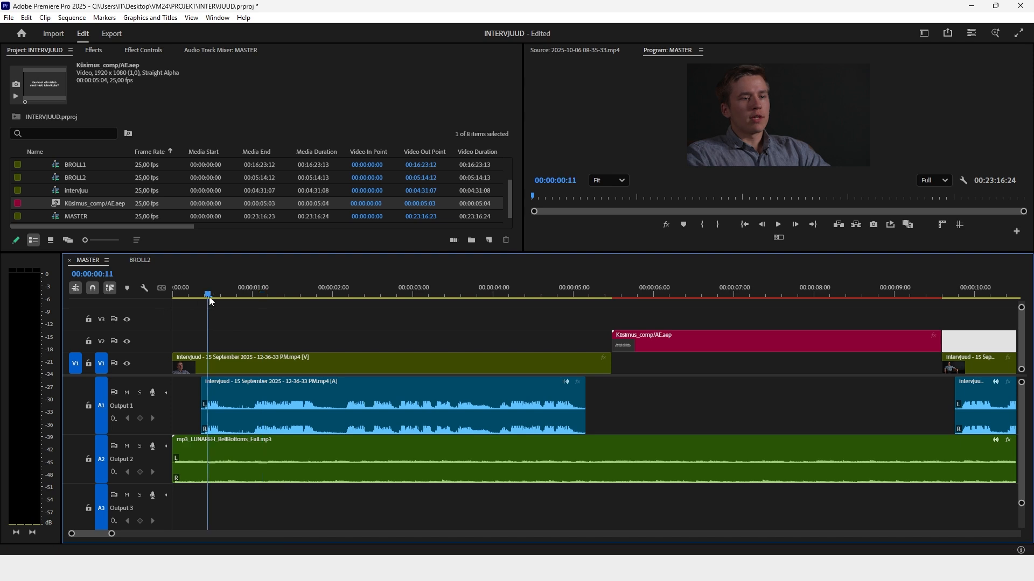
Shift all clips in the sequence about 7 seconds later to open a gap at the beginning
drag(188, 367, 739, 389)
click(676, 295)
click(587, 395)
key(minus)
key(minus)
key(minus)
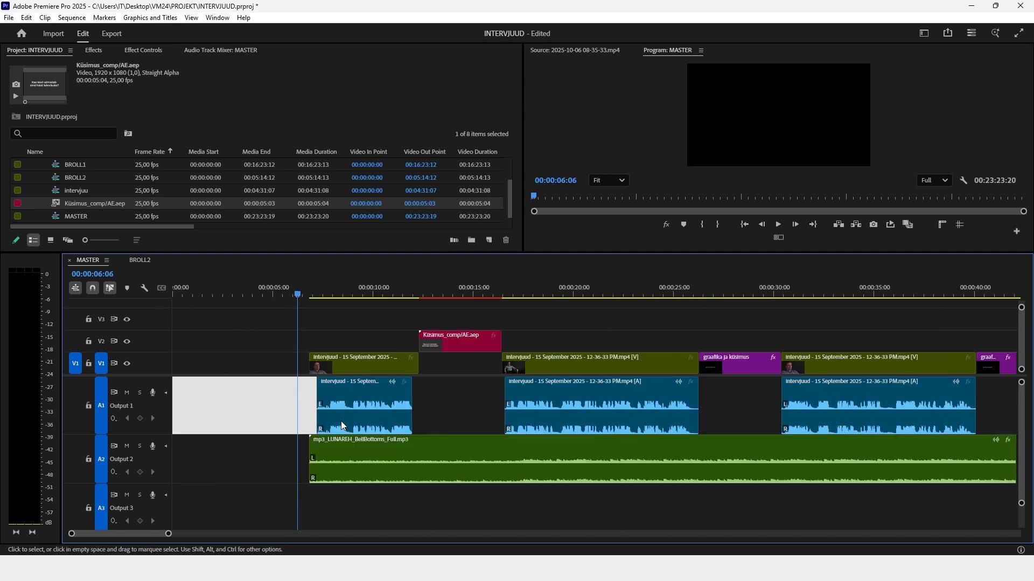
Move the BellBottoms music back to the start of A2 and play the opening from the beginning
drag(250, 470, 172, 458)
key(Home)
key(space)
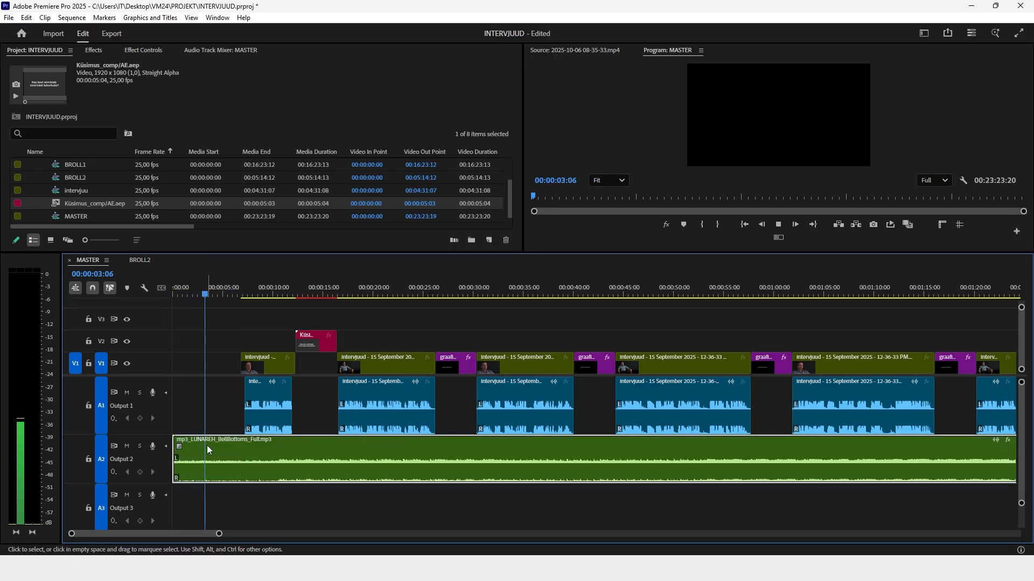
key(space)
Examine the B-roll clips on V2 farther along the timeline
key(minus)
key(minus)
key(minus)
scroll(366, 413, down, 3)
click(360, 291)
key(equal)
key(equal)
key(equal)
key(equal)
scroll(458, 308, down, 1)
key(minus)
key(minus)
scroll(484, 323, down, 1)
scroll(508, 301, up, 1)
Move a B-roll clip from V2 up to V3, delete the selected clips there and return to the sequence start
drag(412, 295, 504, 325)
drag(496, 343, 522, 320)
drag(586, 312, 441, 321)
key(Delete)
key(Home)
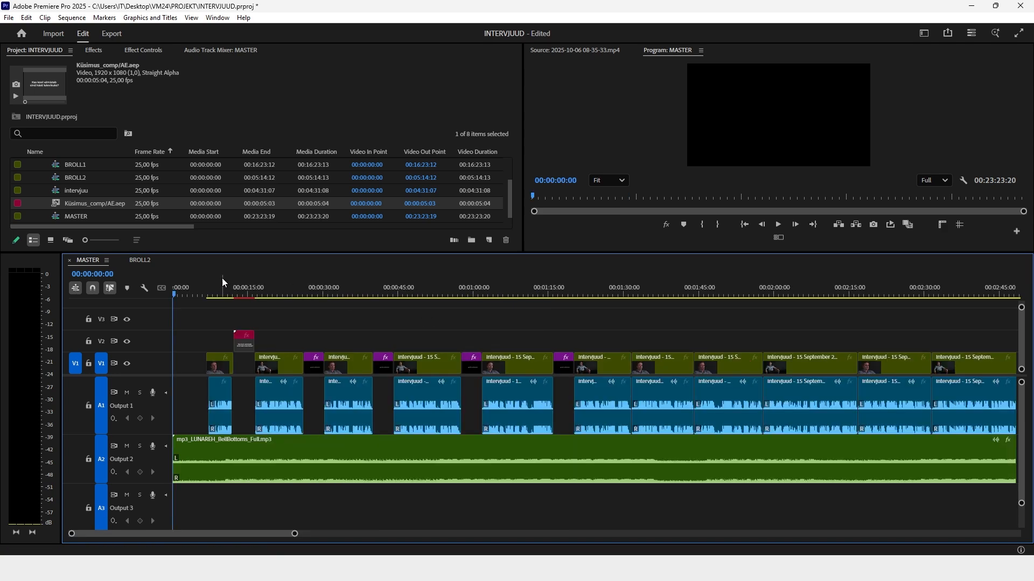
Paste the copied C2597.MP4 and C2599.MP4 clips on V3 at the start of the sequence
key(ctrl+v)
key(Home)
key(=)
key(=)
key(=)
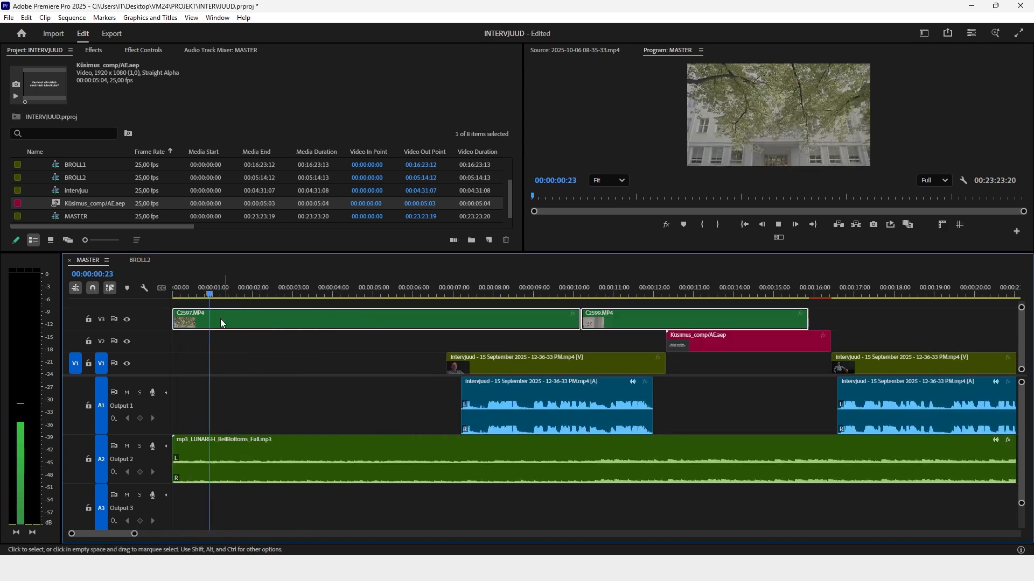
Trim about 4.3 seconds off the start of C2597.MP4, place it at the sequence start and play it
click(200, 397)
mouse_move(174, 322)
mouse_down()
mouse_move(403, 316)
mouse_move(168, 308)
mouse_move(226, 315)
mouse_move(173, 316)
mouse_up()
key(Home)
key(space)
click(172, 282)
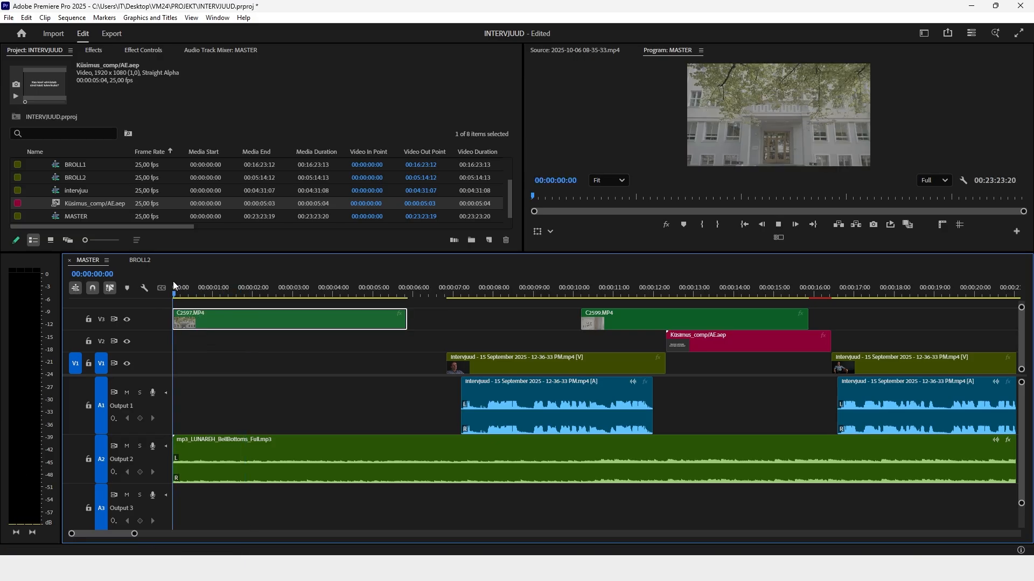
key(space)
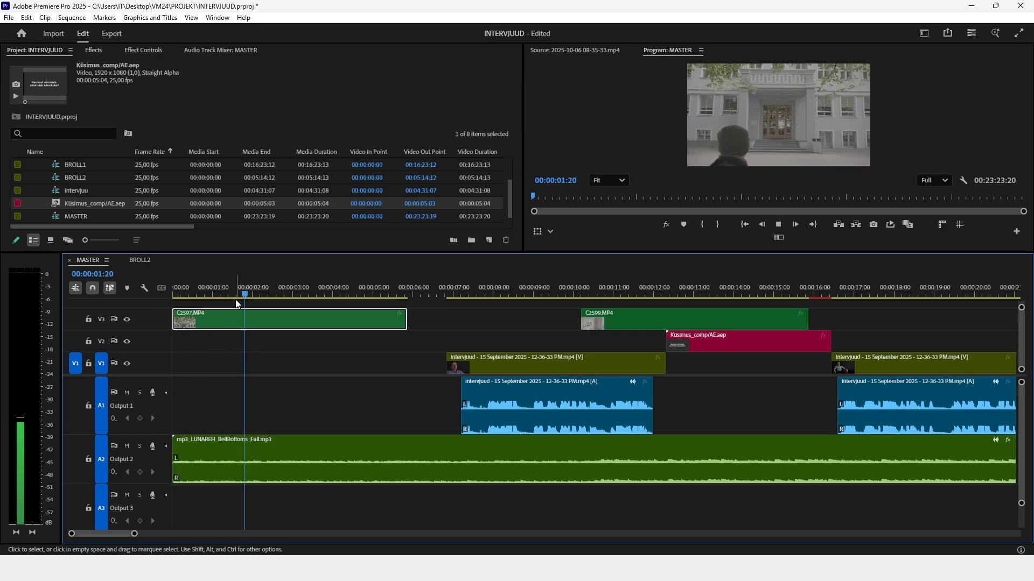
Move C2599.MP4 earlier on V3 to about 4.4 seconds, overlapping the end of C2597.MP4, and play the cut
scroll(236, 304, down, 1)
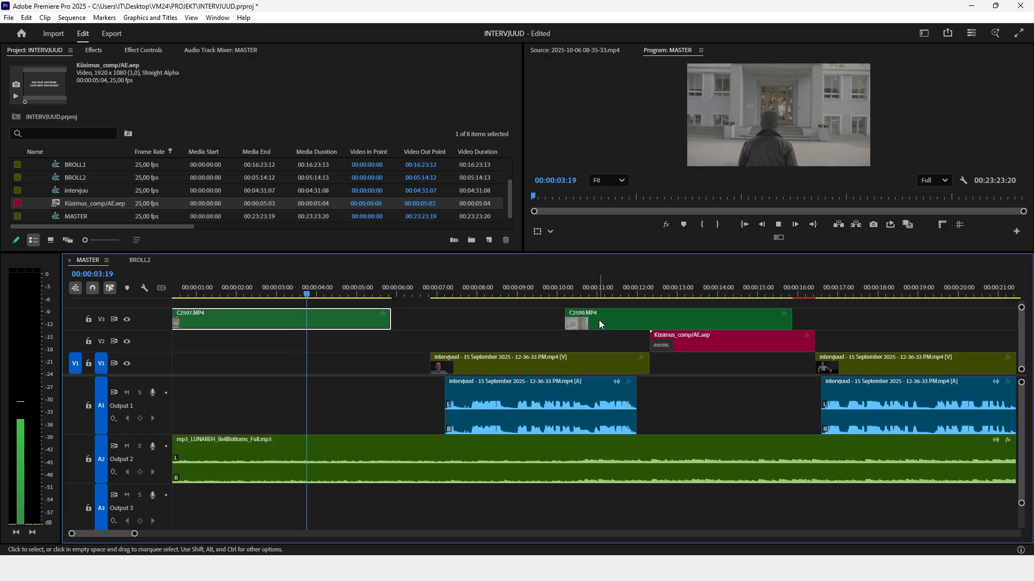
drag(610, 322, 381, 334)
key(space)
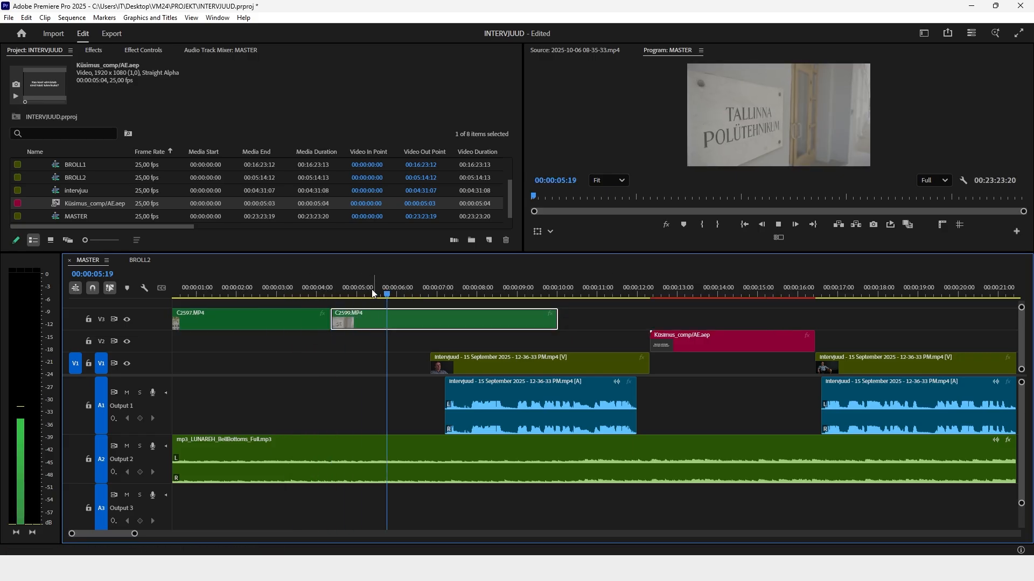
click(300, 294)
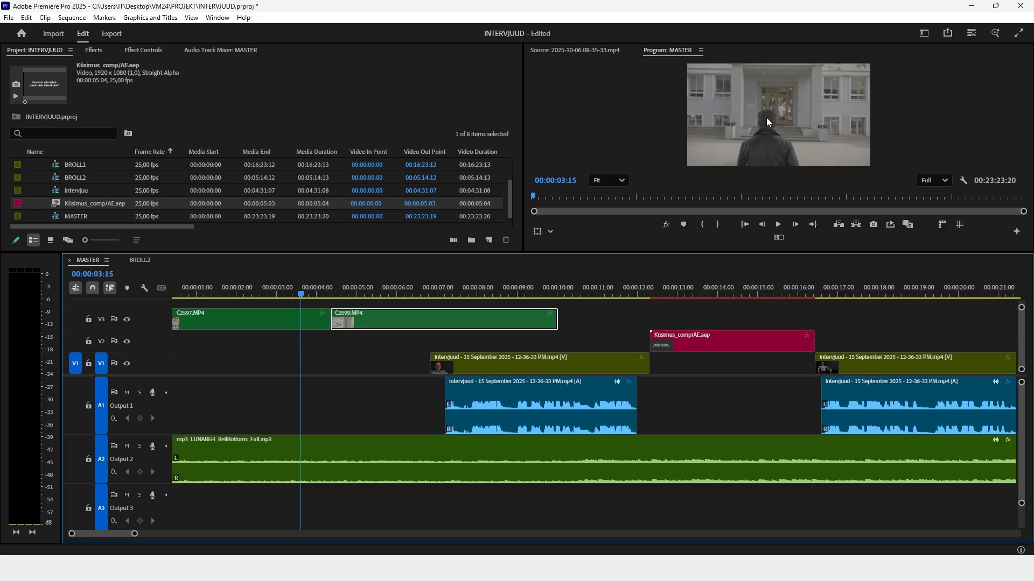
Shorten the end of C2599.MP4 by about 1.2 seconds and play the opening clips
drag(337, 291, 361, 319)
key(ctrl+k)
click(266, 285)
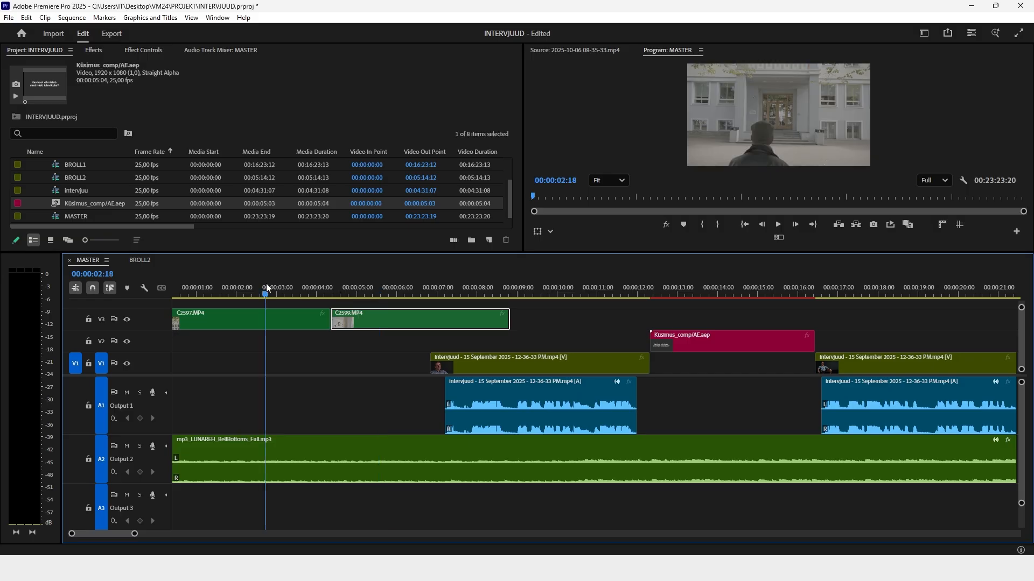
key(space)
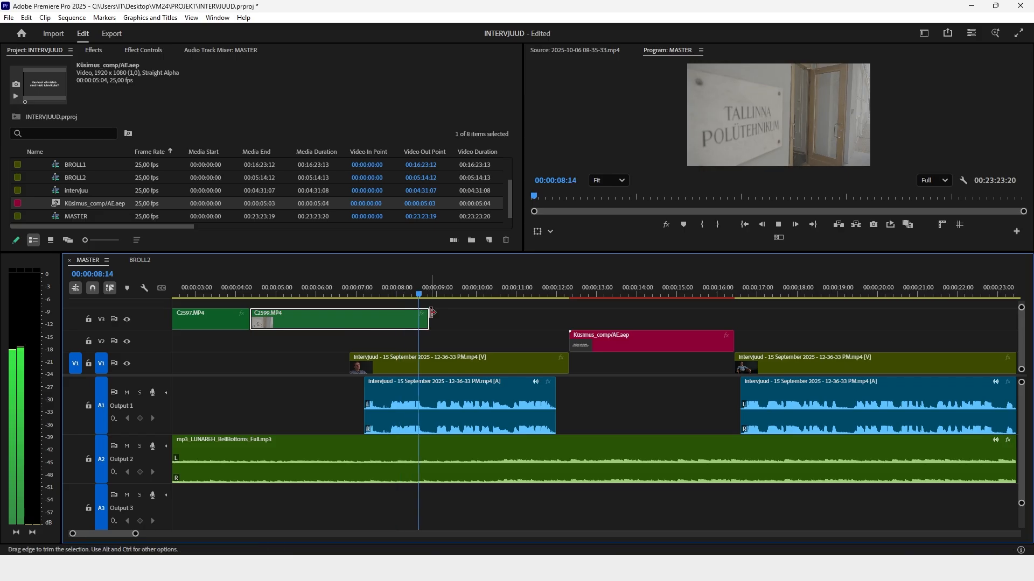
Shift the interview and all following clips about 1.6 seconds later, keeping the BellBottoms music at the start of A2
key(space)
key(a)
drag(437, 376, 501, 376)
key(v)
click(483, 334)
click(485, 334)
scroll(497, 332, up, 4)
drag(334, 454, 268, 455)
Split the BellBottoms music at 00:00:08:12, where the interview starts, and add a lengthened crossfade over the cut
click(501, 286)
drag(501, 285, 515, 286)
key(ctrl+k)
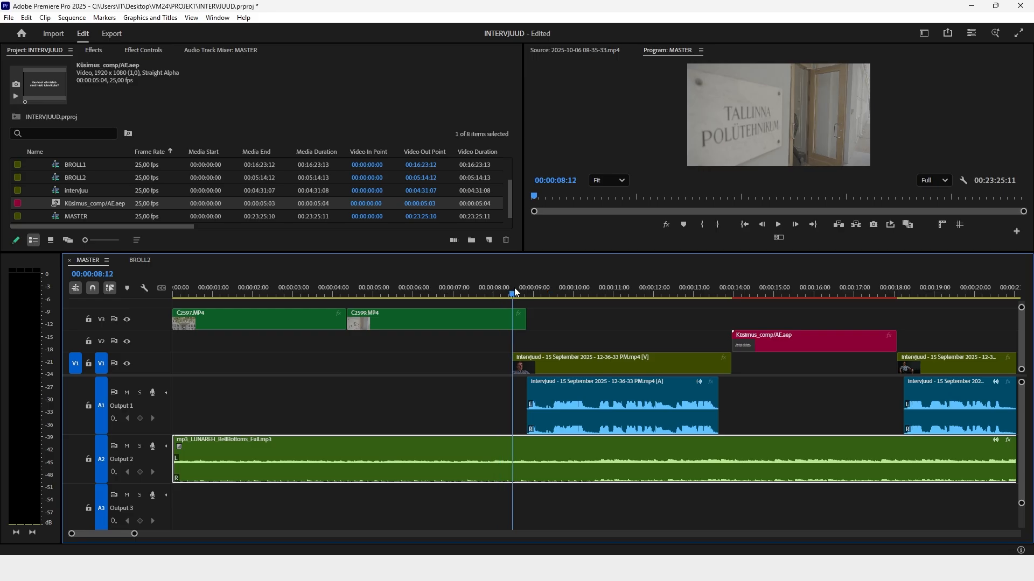
key(ctrl+shift+d)
scroll(515, 430, up, 4)
drag(507, 458, 555, 457)
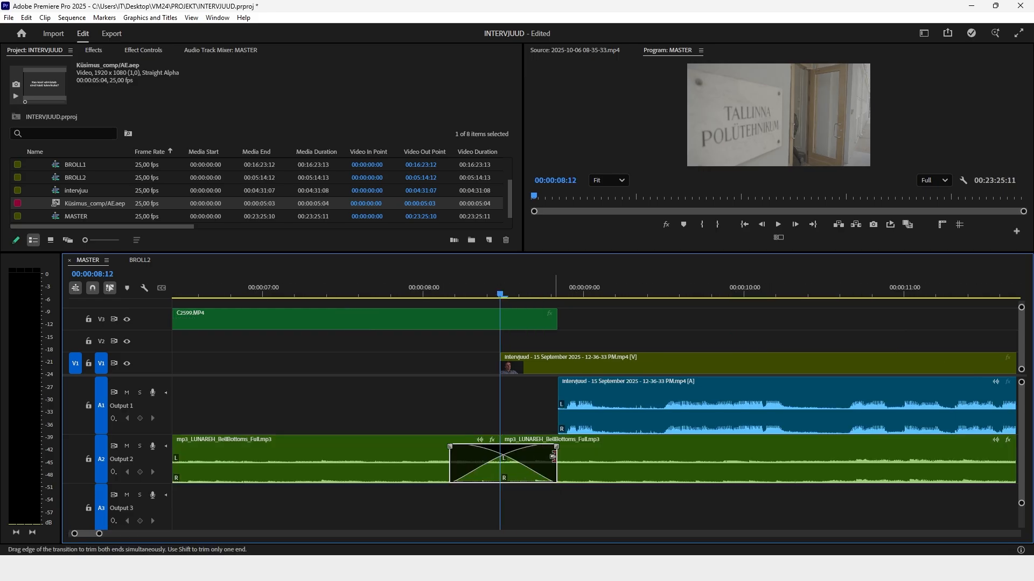
scroll(527, 430, down, 4)
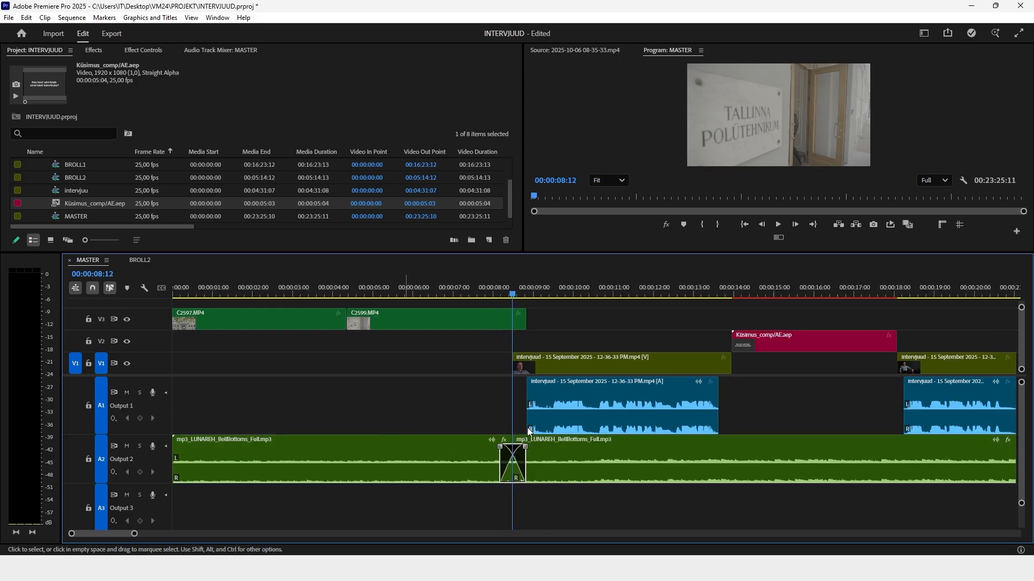
Set the opening music segment's audio gain to -15 dB and play through the crossfade
scroll(322, 435, down, 2)
click(243, 291)
click(246, 452)
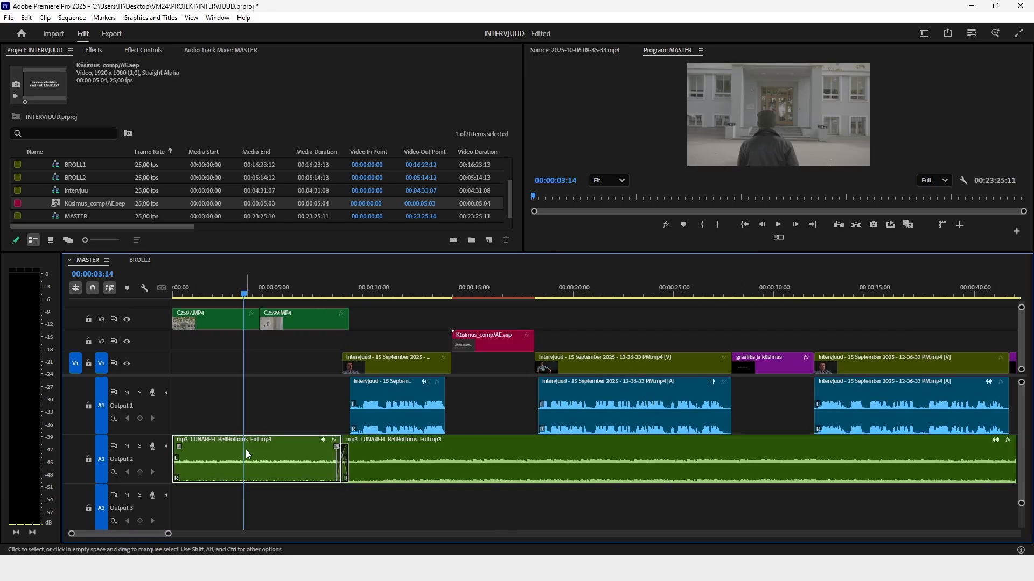
text(g)
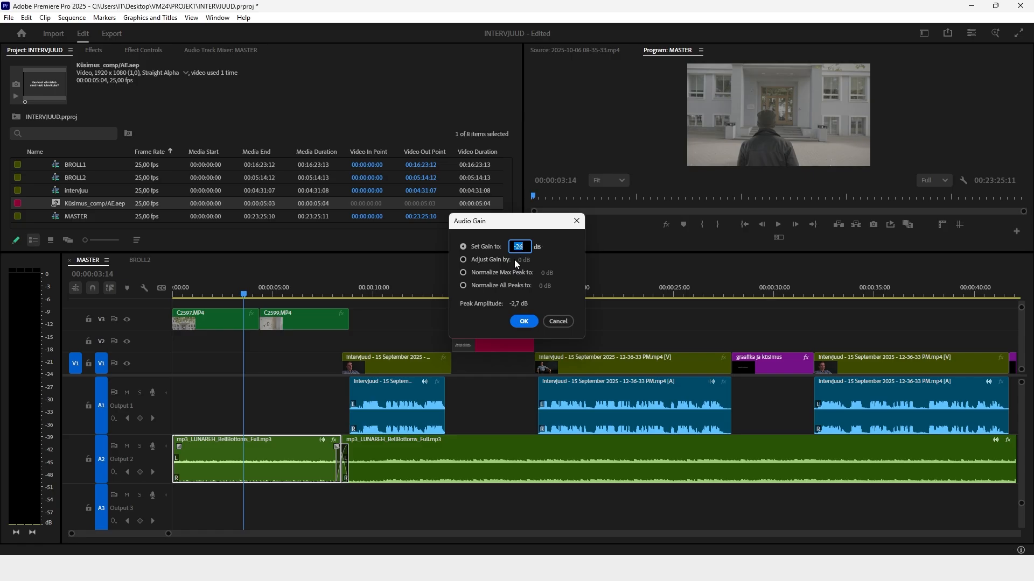
text(-15)
key(Return)
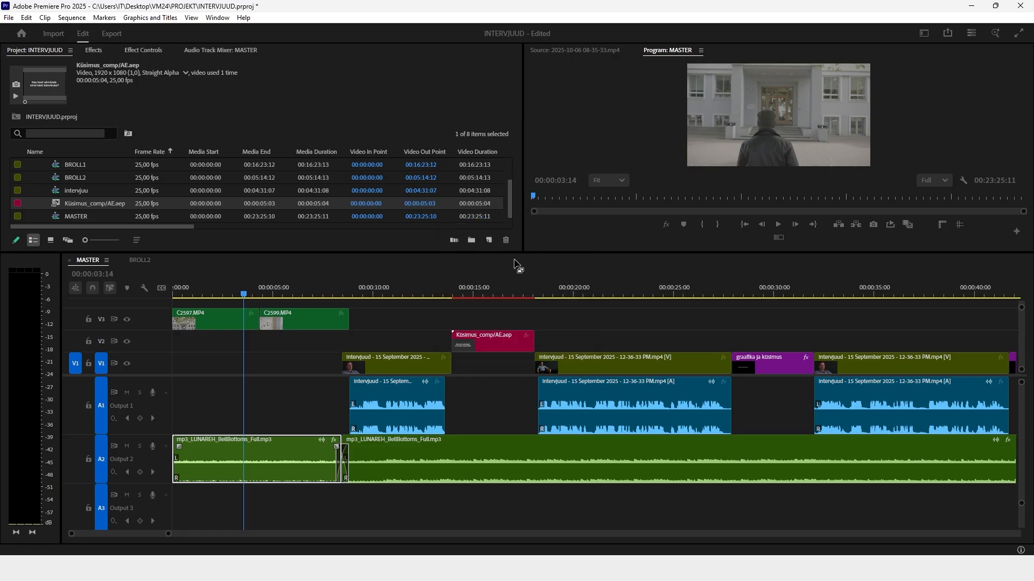
key(space)
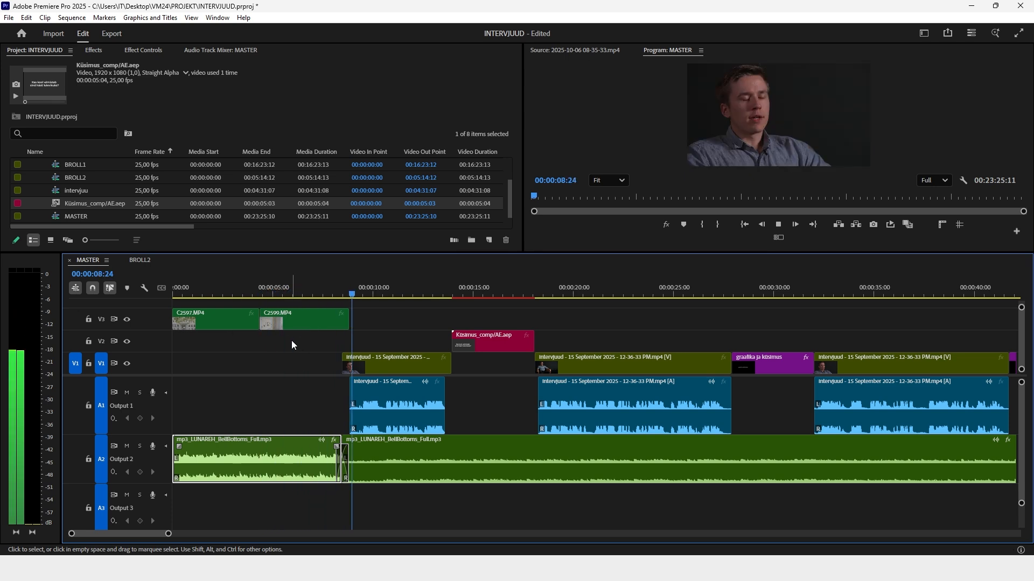
key(space)
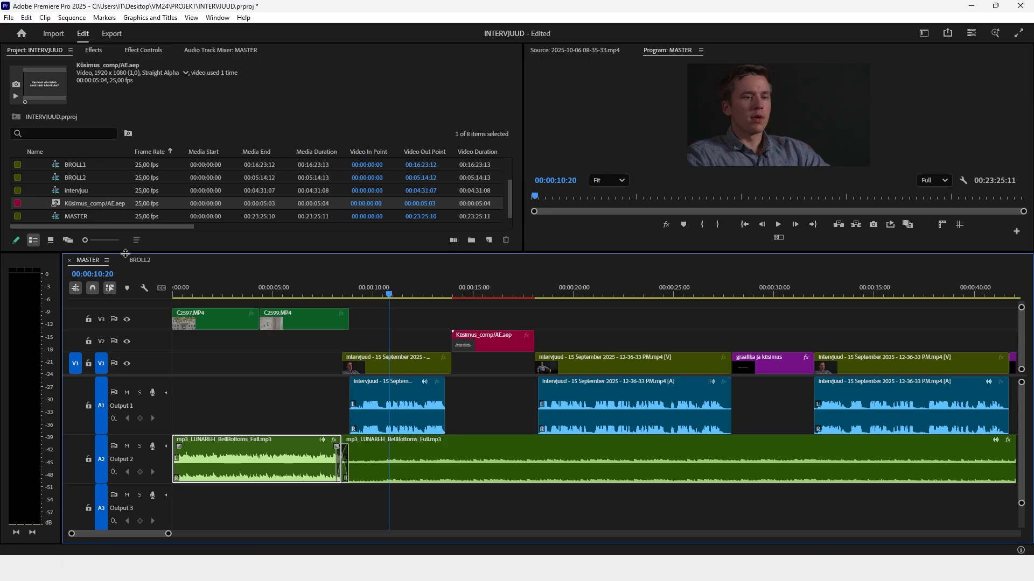
Show the Audio Track Mixer in a taller upper area and play from the start of the first interview clip
drag(124, 254, 124, 306)
click(208, 47)
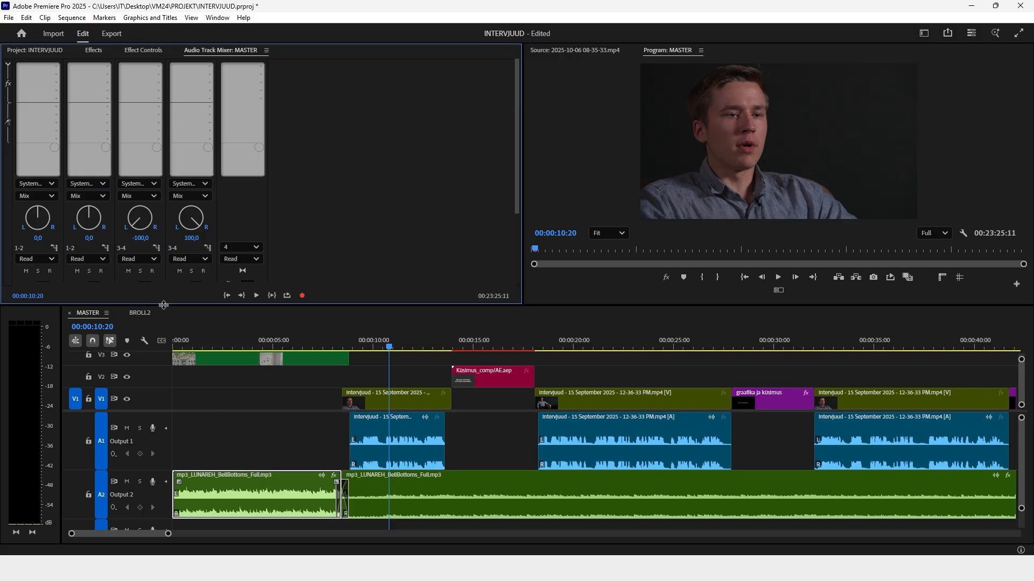
drag(165, 297, 164, 261)
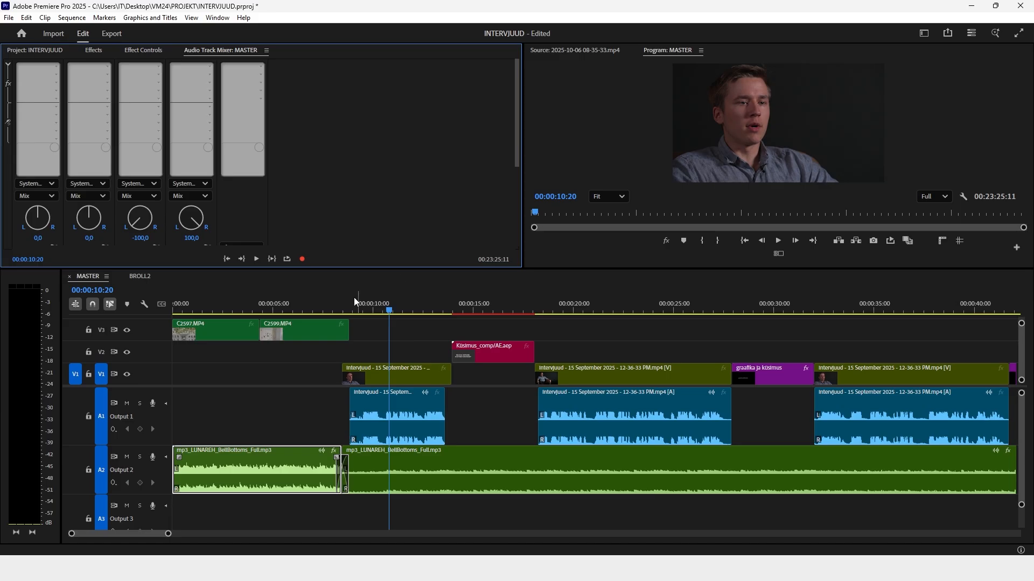
click(343, 308)
key(space)
scroll(350, 317, down, 3)
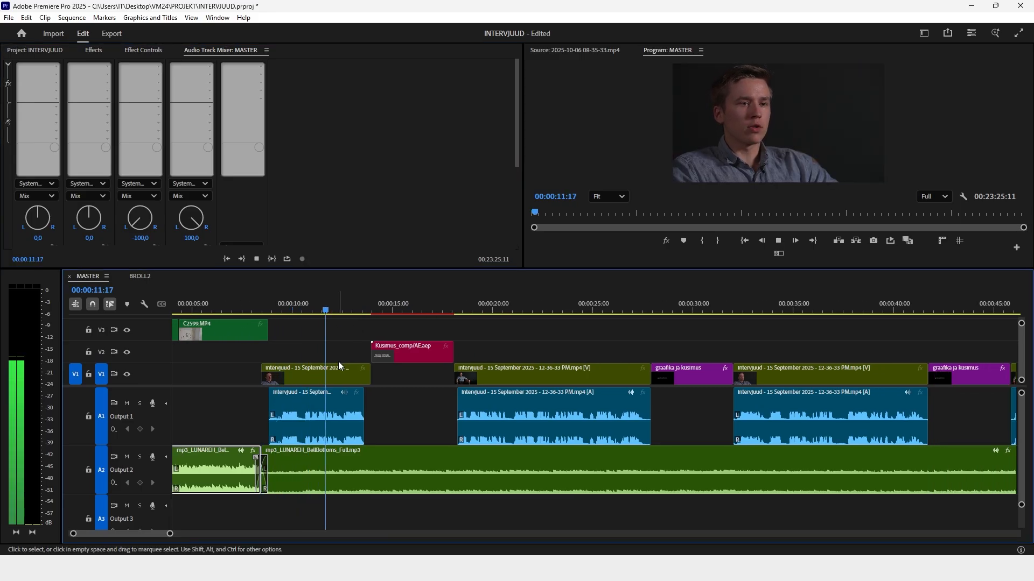
Split the music at 00:00:13:18 and 00:00:18:02 around the question title and add crossfades at both cuts
click(369, 453)
key(ctrl+k)
drag(446, 308, 454, 309)
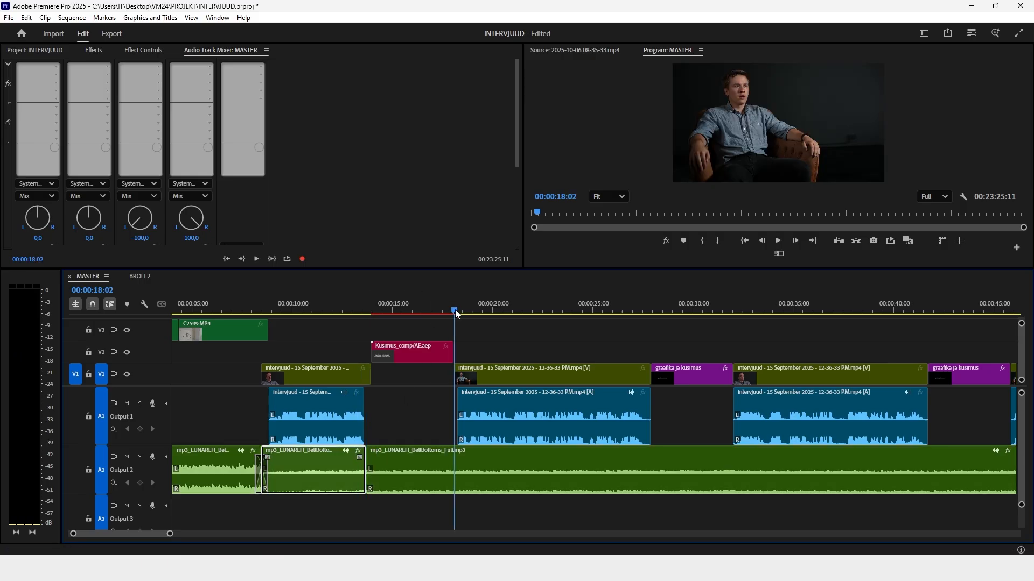
click(457, 473)
key(ctrl+k)
click(455, 473)
key(ctrl+shift+d)
click(368, 465)
click(394, 461)
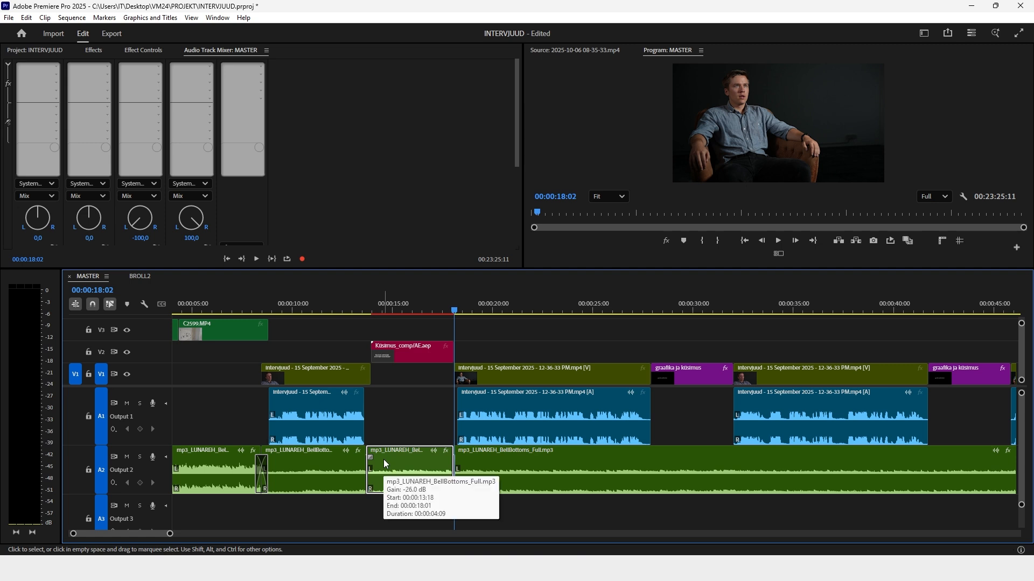
Lengthen the music crossfades at the start and end of the question title
click(401, 305)
key(=)
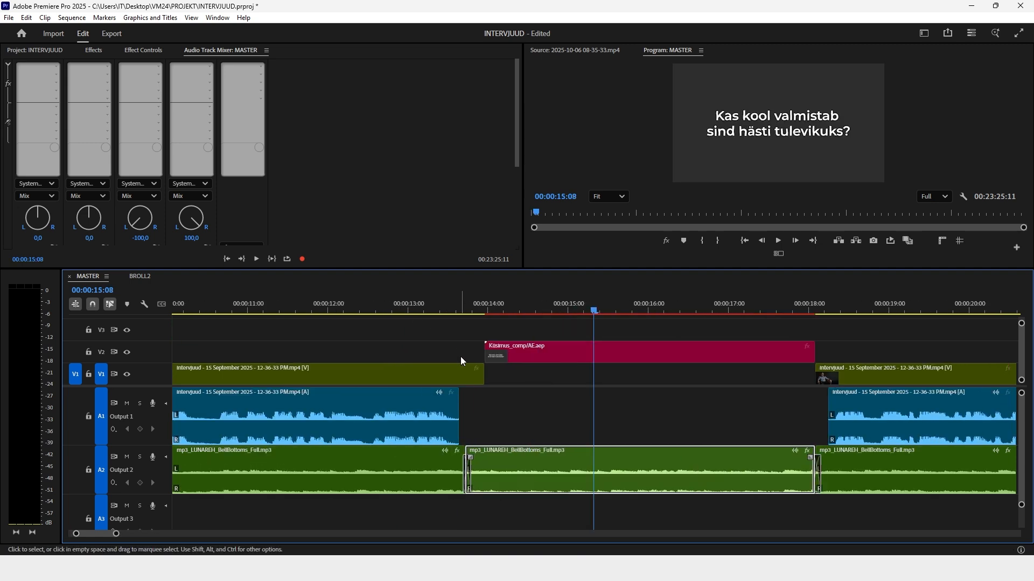
scroll(417, 444, down, 2)
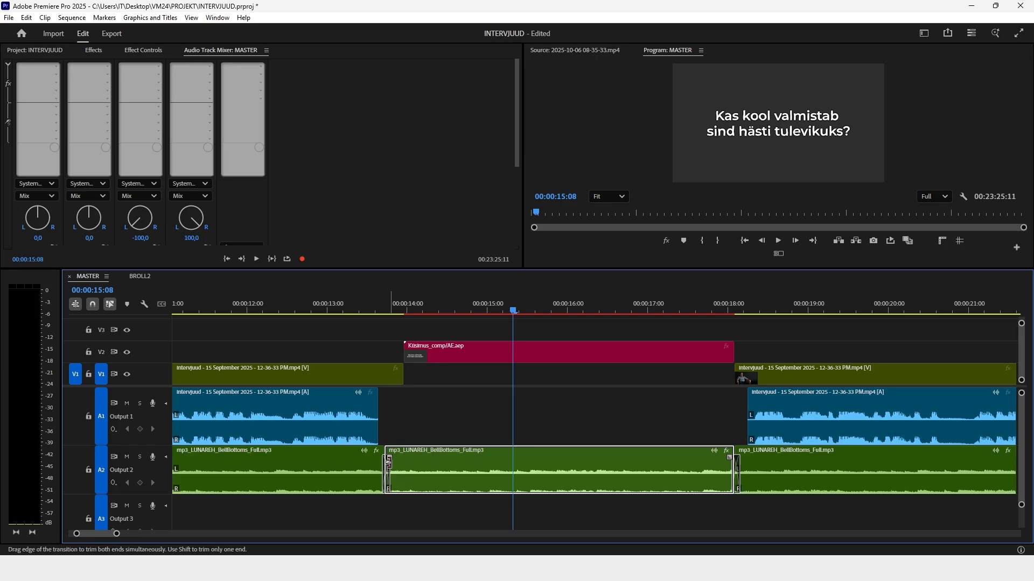
key(=)
click(233, 472)
scroll(933, 441, down, 2)
drag(877, 468, 902, 467)
Set the audio gain of the music segment under the question title to -5 dB
click(540, 464)
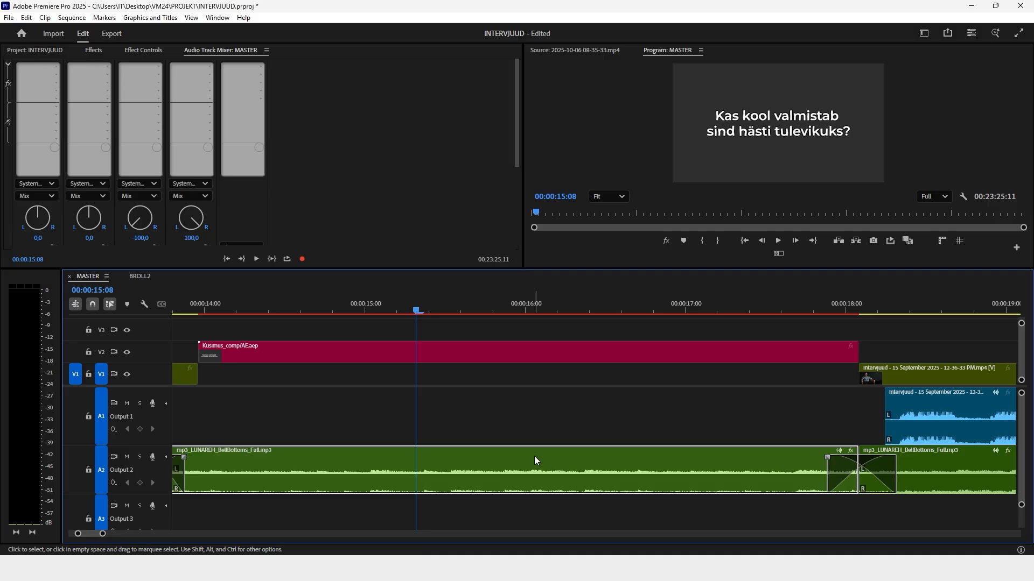
key(g)
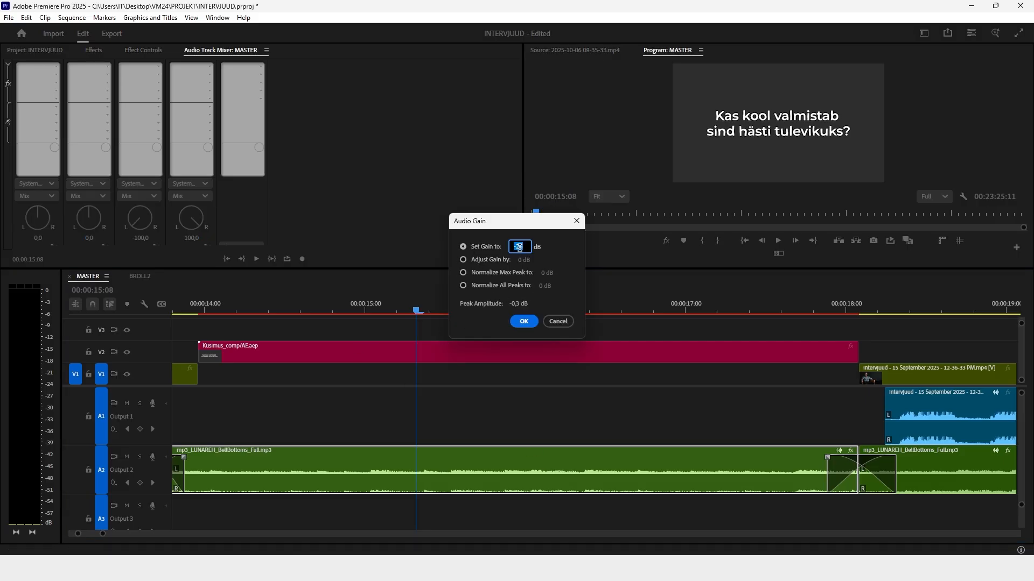
text(-5)
key(Return)
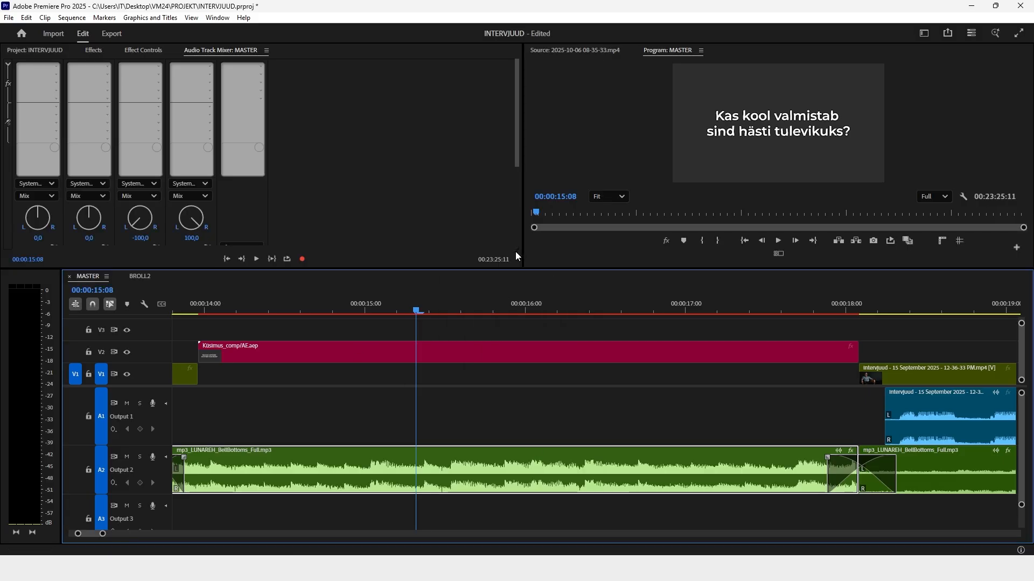
Look up the transition commands in the keyboard shortcuts by searching for "transit"
key(minus)
key(ctrl+alt+k)
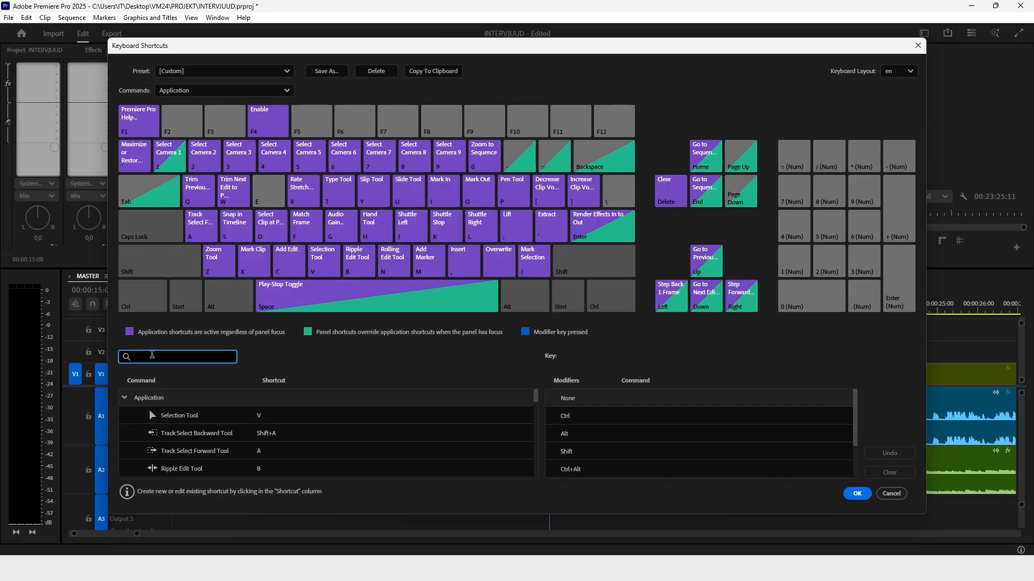
key(BackSpace)
text(transit)
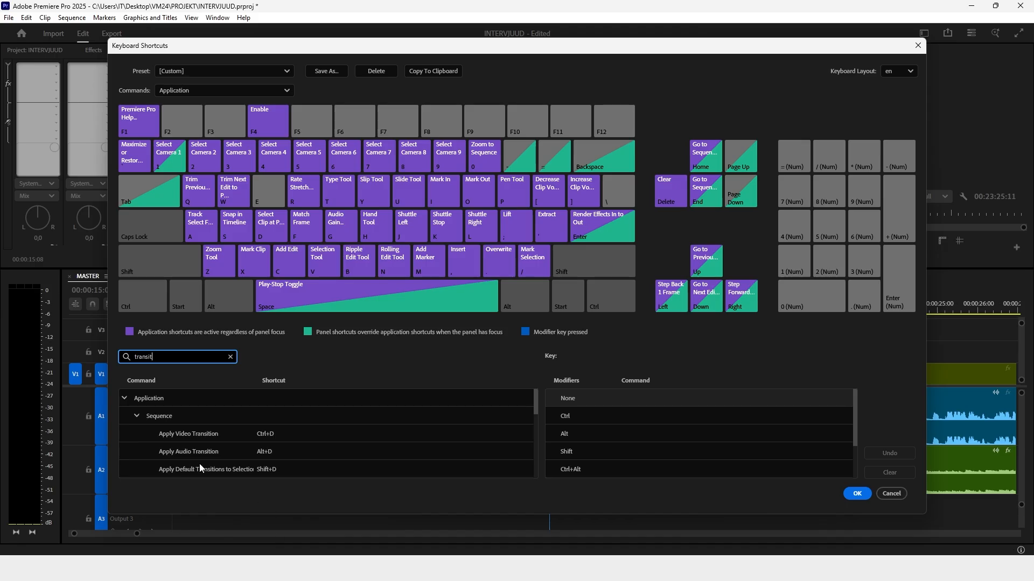
click(856, 494)
Play the question title section through into the following answer to check the music levels
key(space)
scroll(562, 359, down, 3)
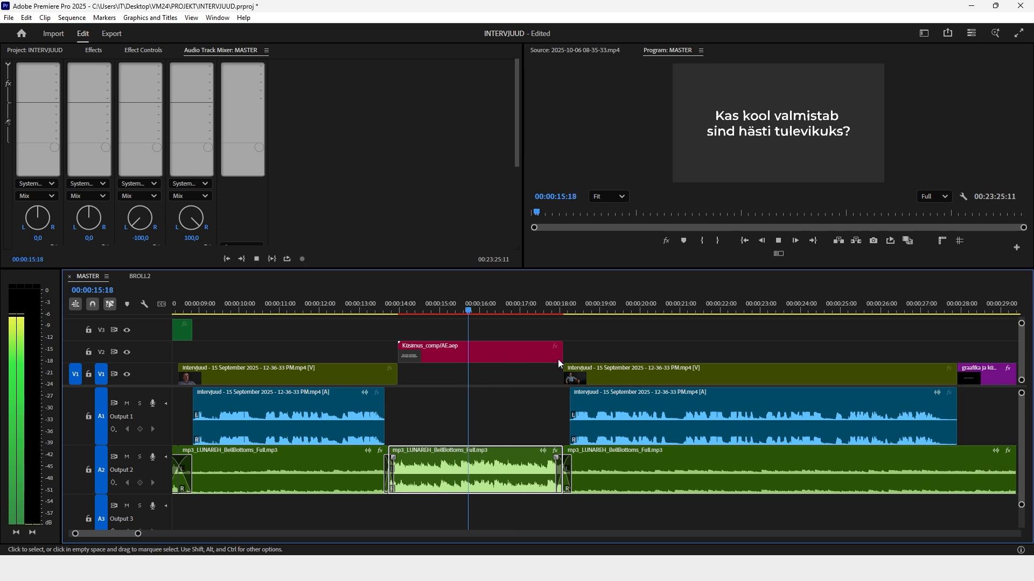
scroll(512, 362, down, 5)
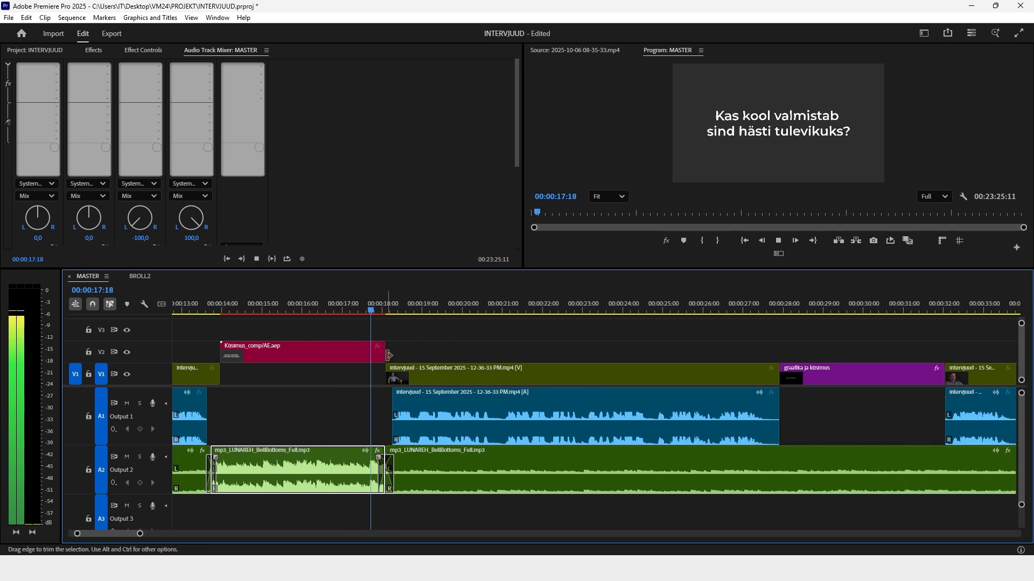
scroll(281, 461, down, 4)
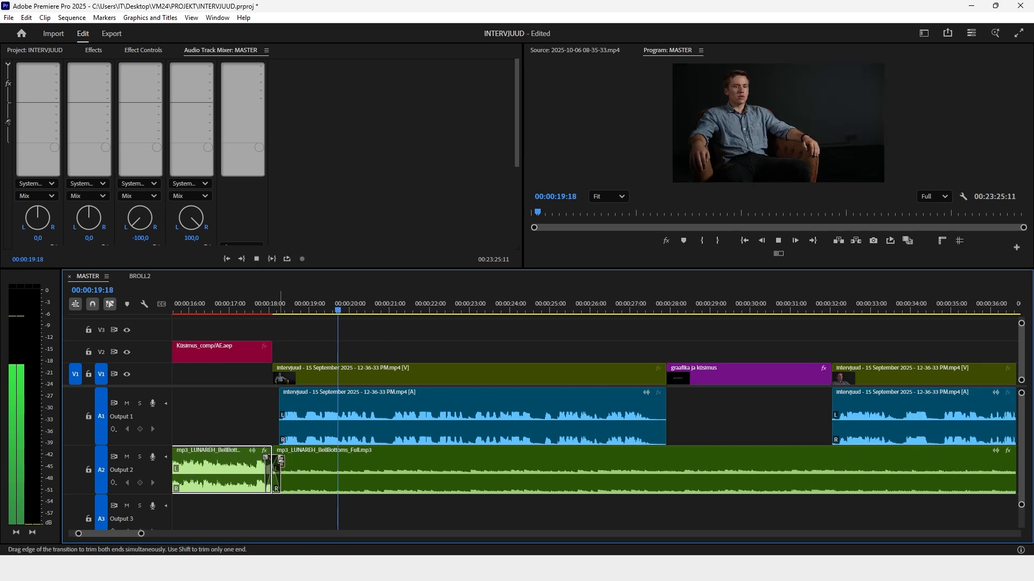
Try an audio gain of 15 dB on the answer clip after the question title and play it
click(360, 427)
key(g)
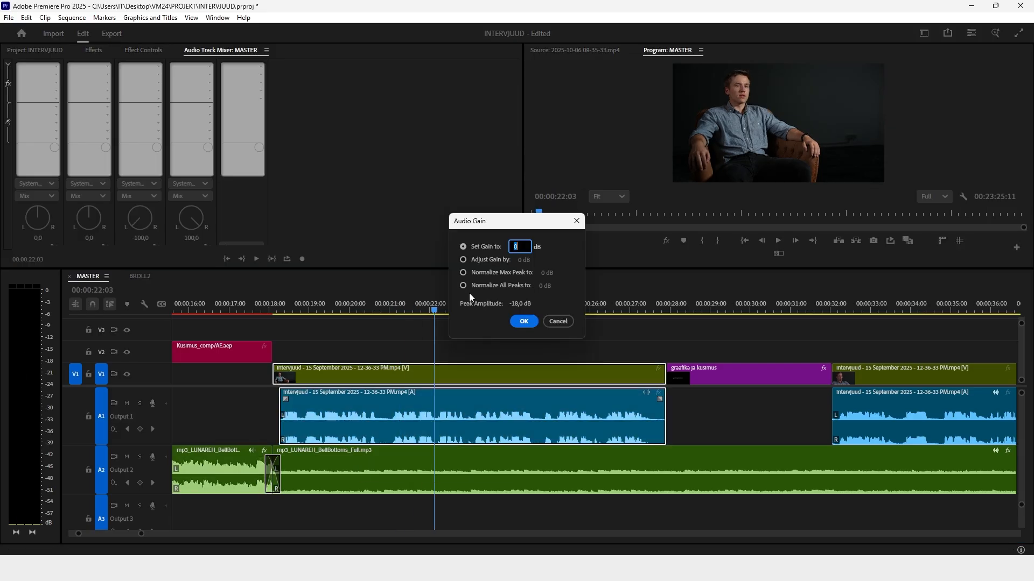
text(15)
key(Return)
key(space)
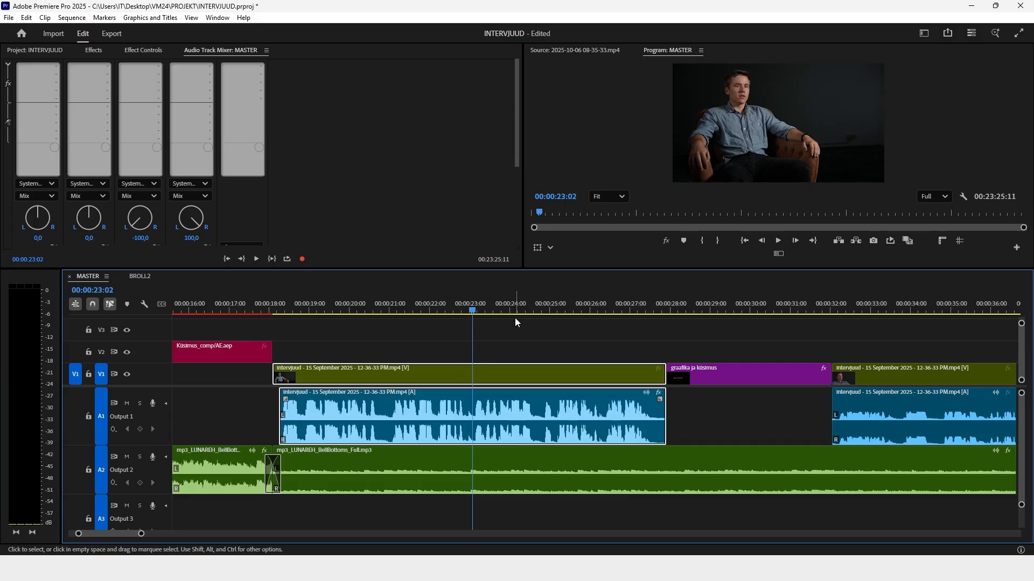
Set the selected answer clip's audio gain to 5 dB and show the whole sequence
text(g5)
key(Return)
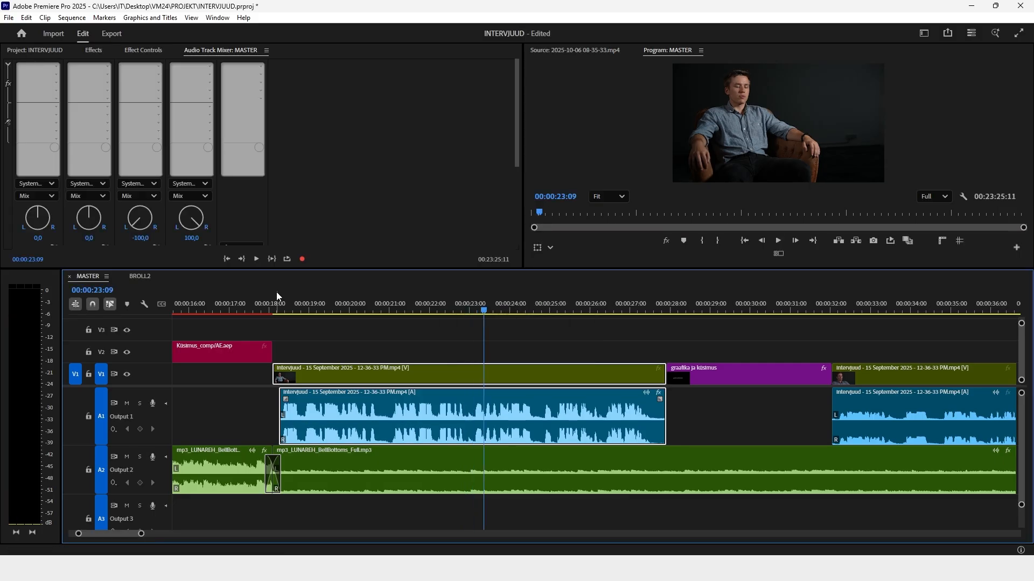
key(backslash)
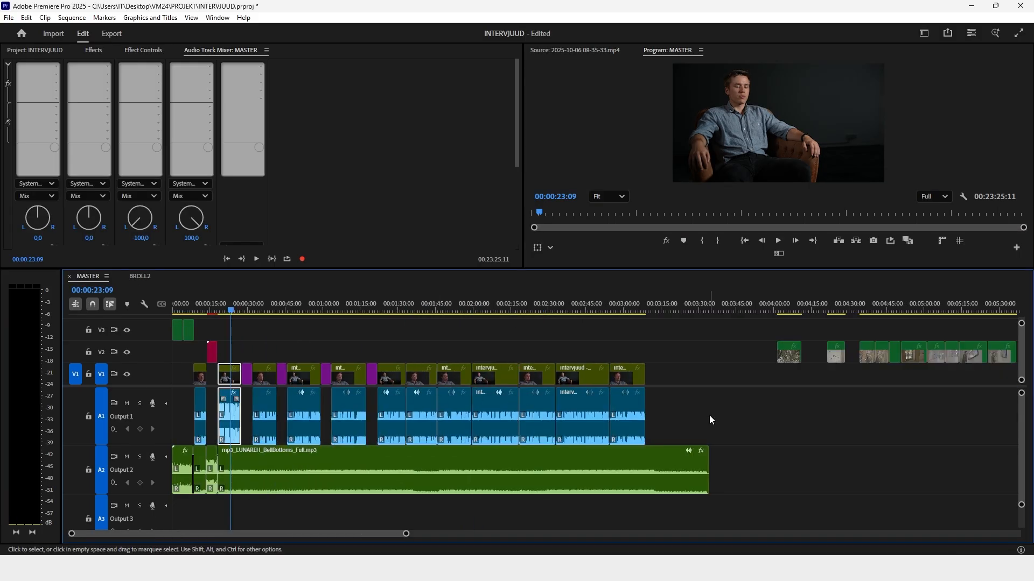
Apply the same audio gain adjustment to all interview answer clips and play part of the first answer after the question title
drag(710, 420, 183, 415)
key(g)
key(Return)
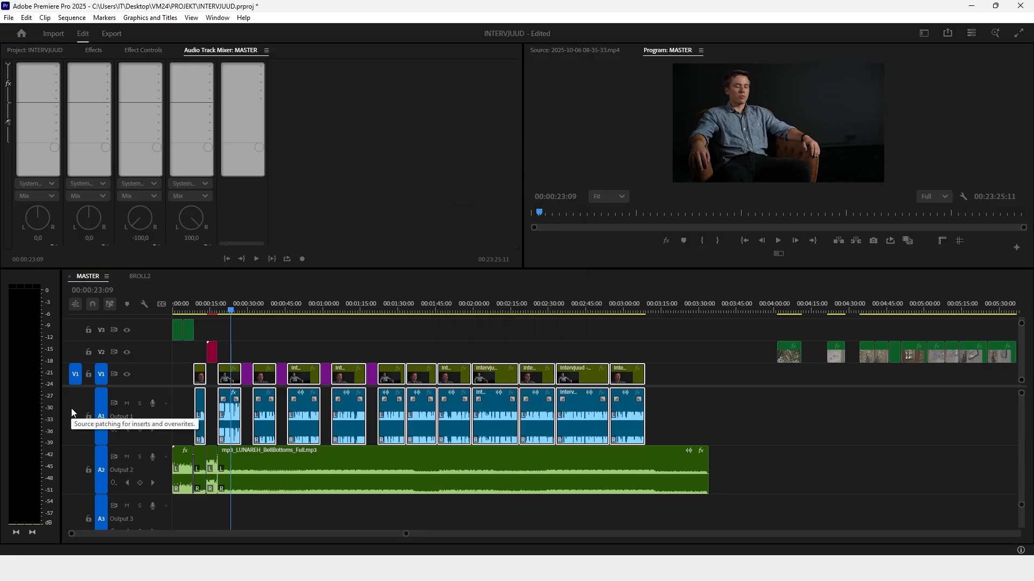
key(space)
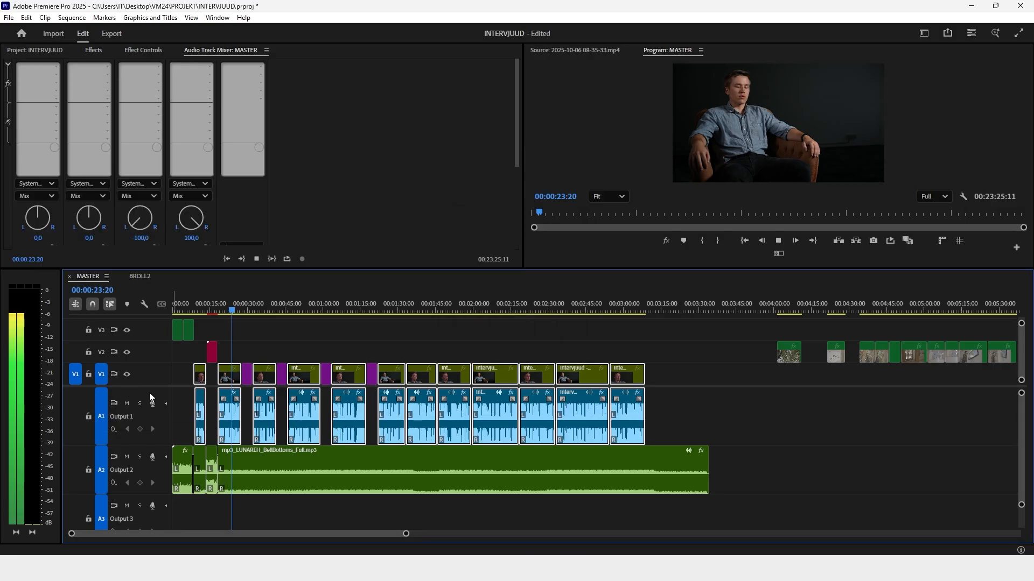
key(backslash)
key(space)
click(457, 344)
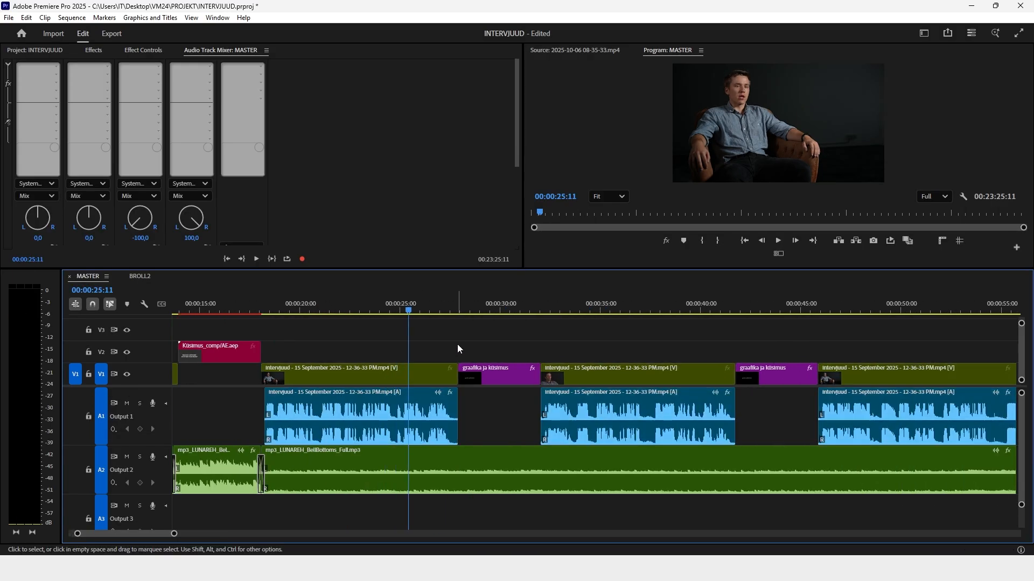
Target only the audio tracks holding the music and split the music at the start and end of the first "graafika ja küsimus" title
scroll(620, 371, down, 3)
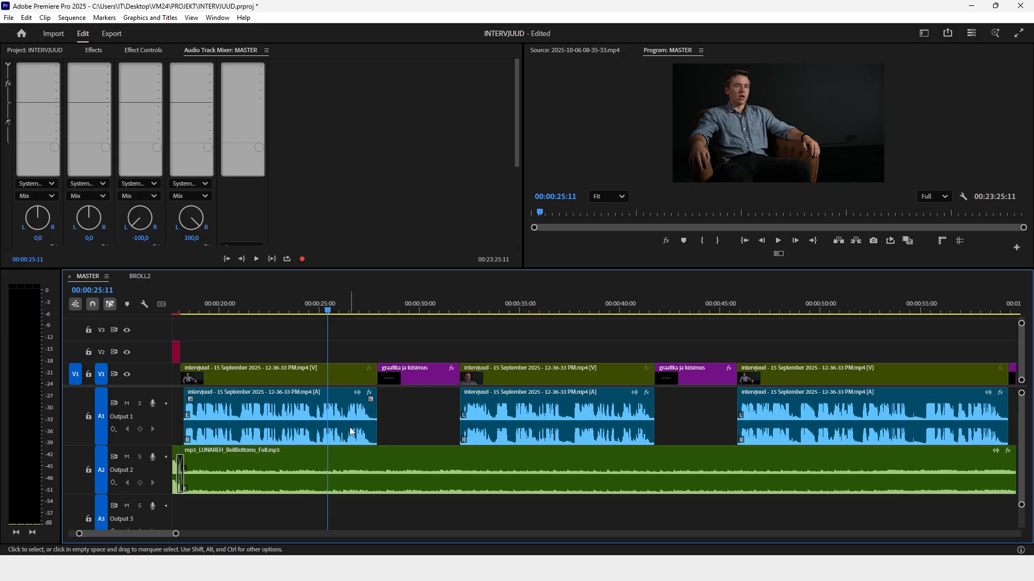
key(Down)
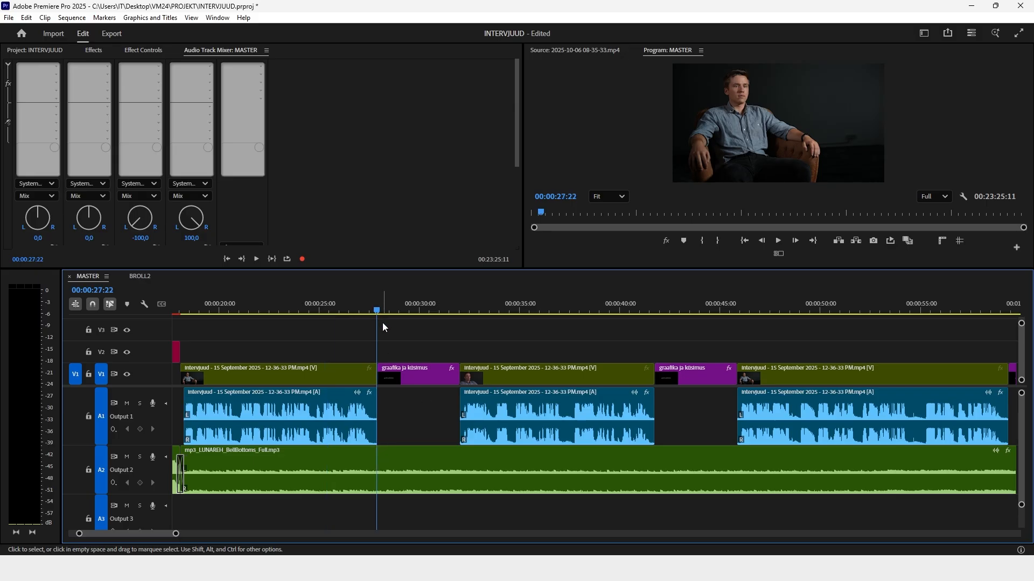
click(99, 437)
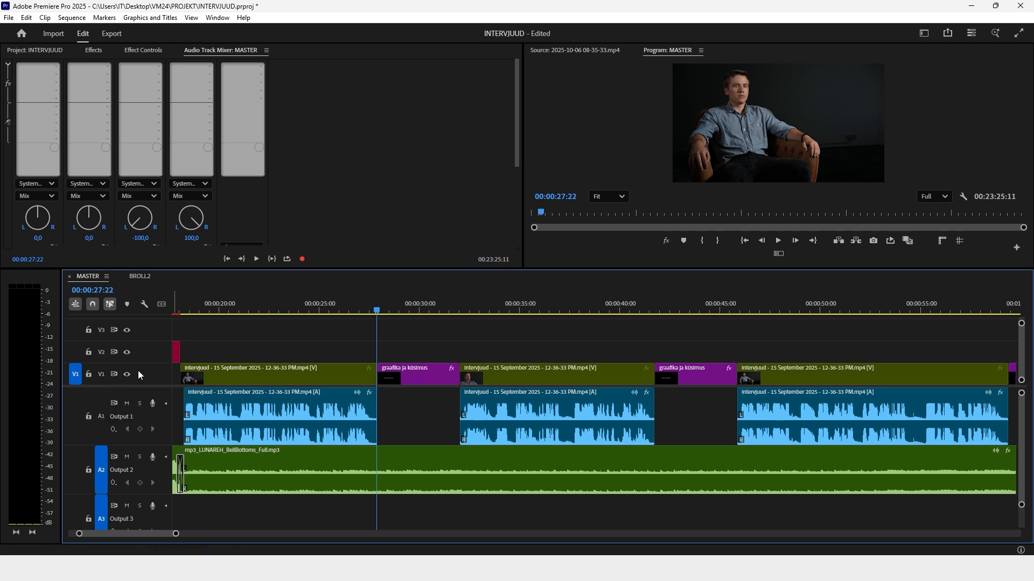
key(ctrl+k)
click(460, 311)
key(ctrl+k)
Split the music at the start and end of the second "graafika ja küsimus" title, undoing any misplaced cut
click(713, 312)
drag(716, 337, 735, 377)
key(ctrl+k)
click(660, 314)
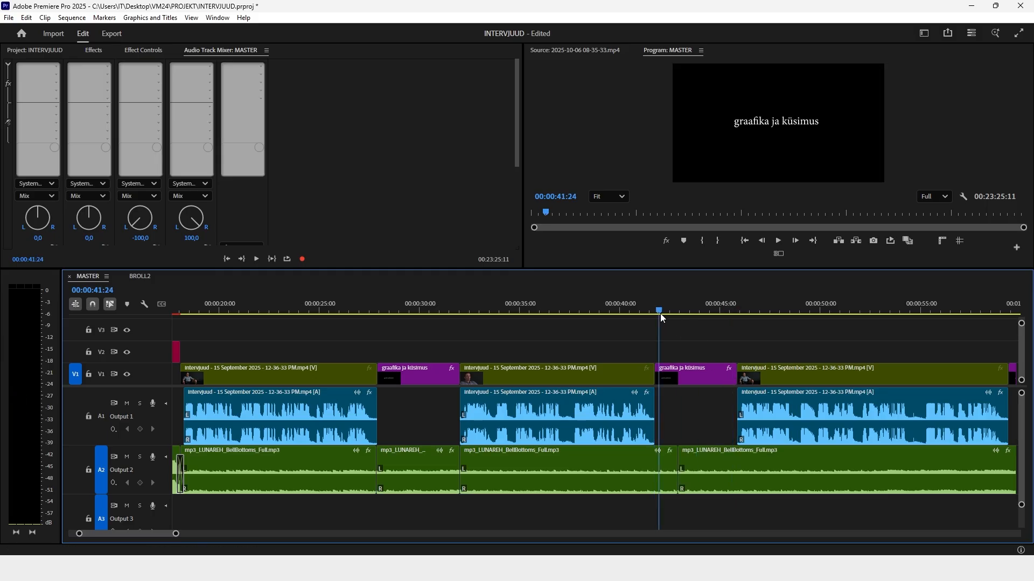
key(ctrl+z)
click(732, 311)
click(735, 311)
key(ctrl+k)
Split the music at the start and end of the third and fourth "graafika ja küsimus" titles
scroll(728, 396, down, 5)
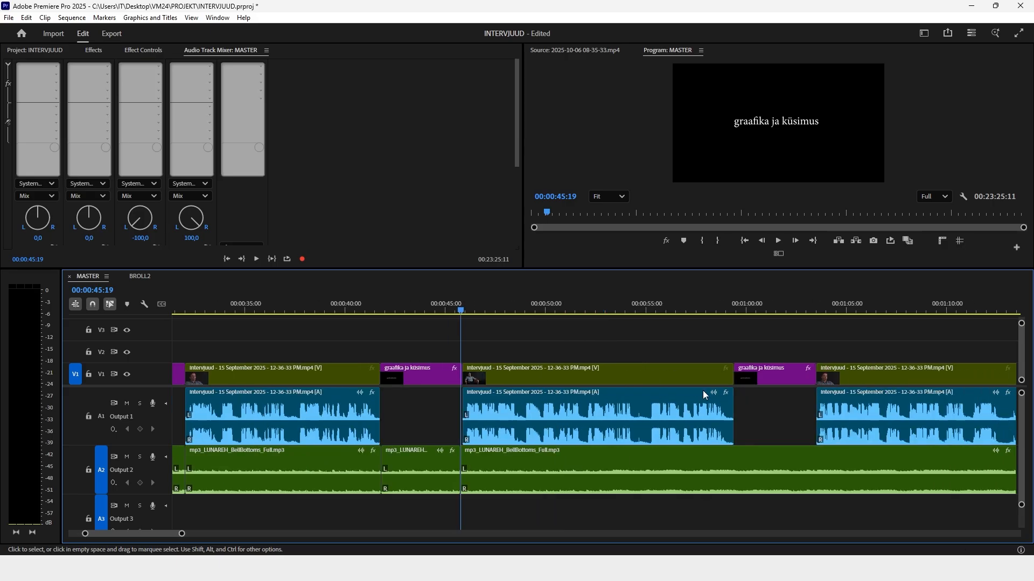
click(741, 307)
scroll(721, 376, down, 4)
click(602, 310)
scroll(612, 377, down, 5)
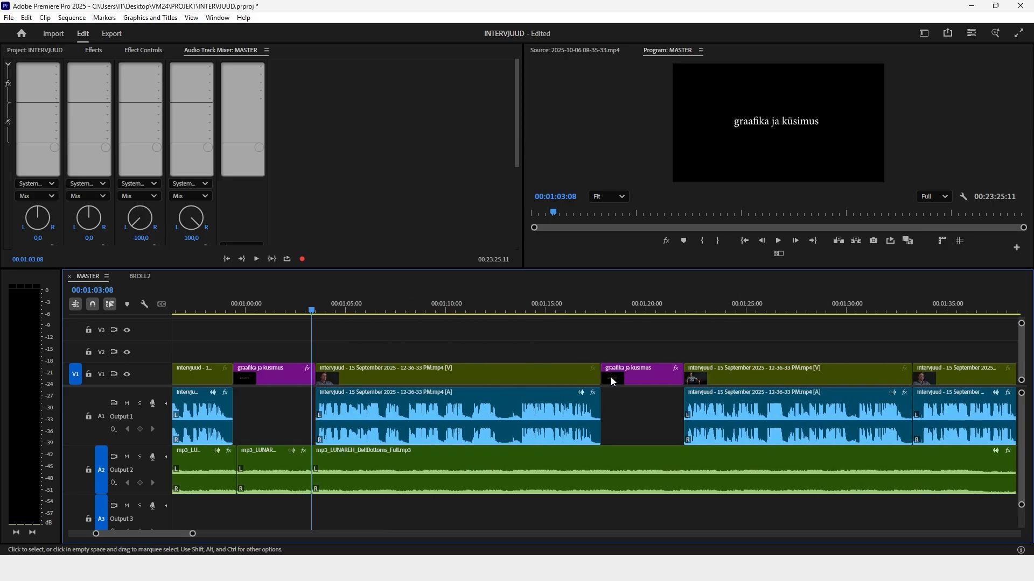
click(603, 311)
scroll(602, 346, down, 2)
click(578, 309)
Set the default audio transition duration to 3 seconds in the Timeline preferences
scroll(554, 372, down, 10)
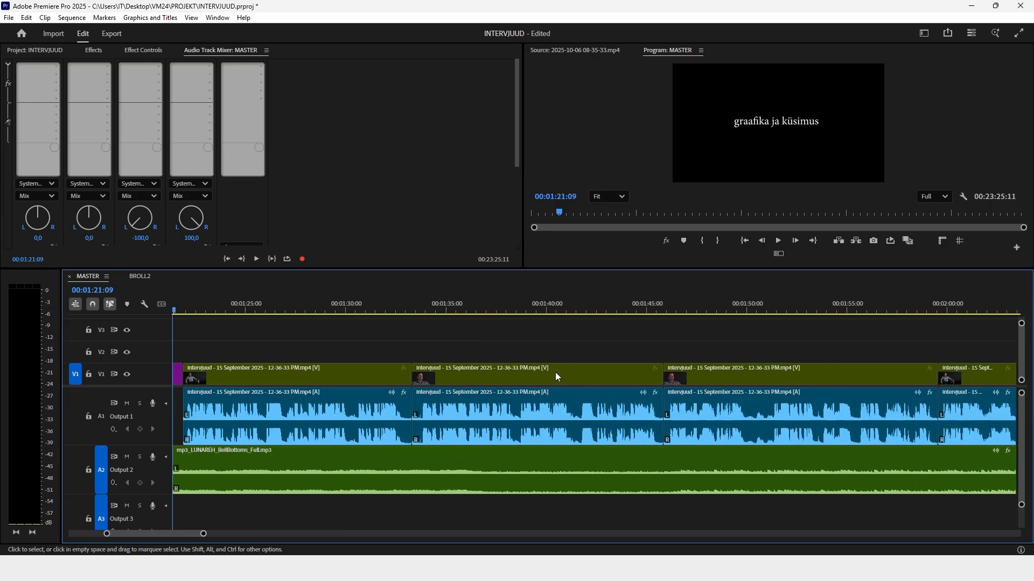
drag(207, 535, 294, 535)
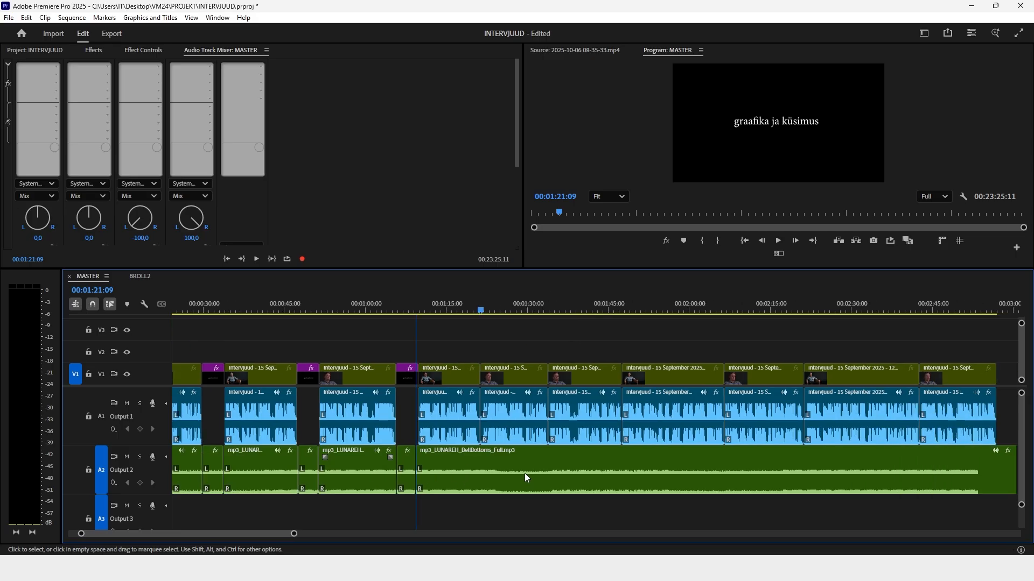
scroll(535, 442, up, 2)
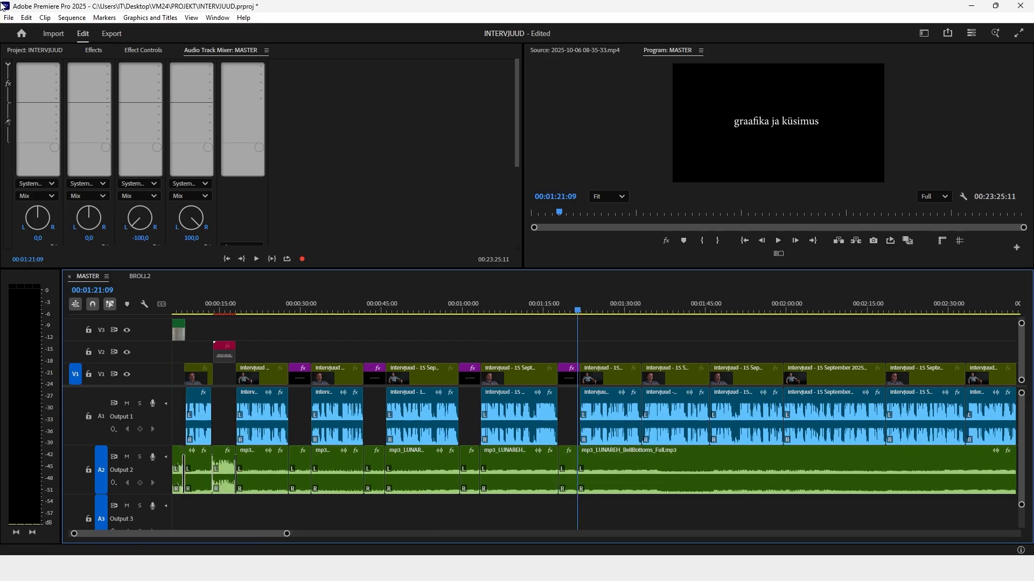
click(27, 18)
mouse_move(118, 388)
click(243, 386)
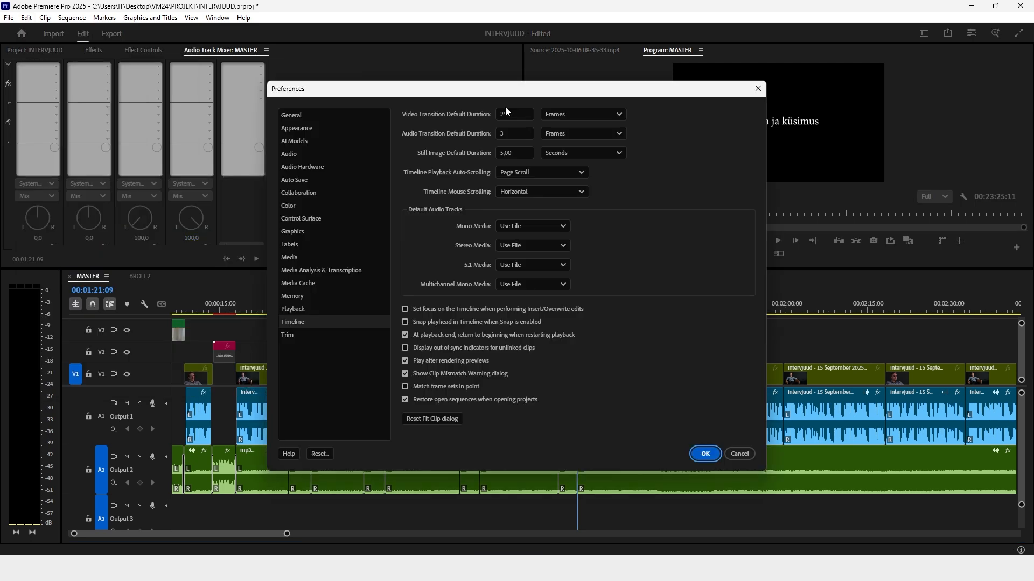
click(568, 132)
click(565, 164)
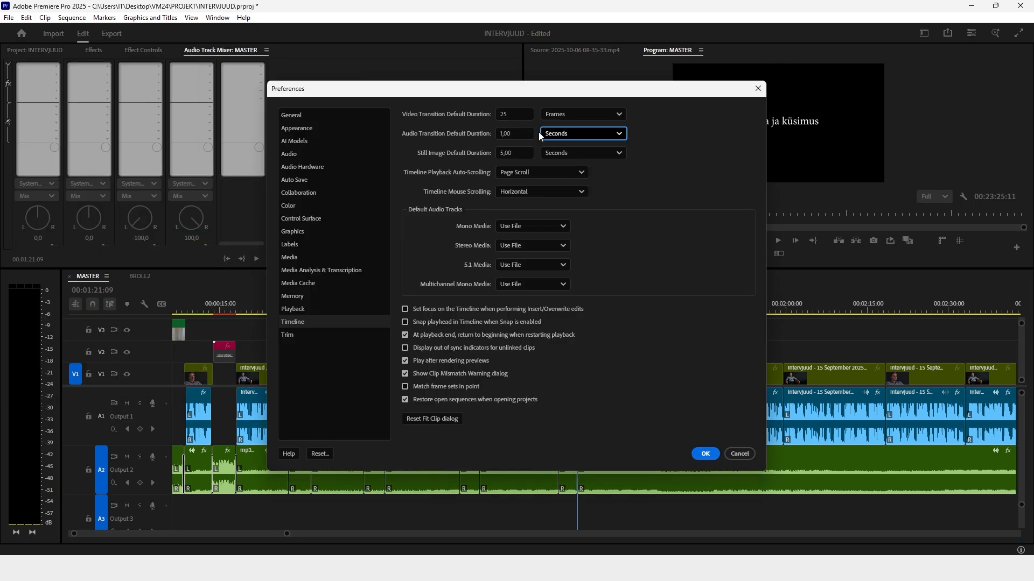
click(515, 134)
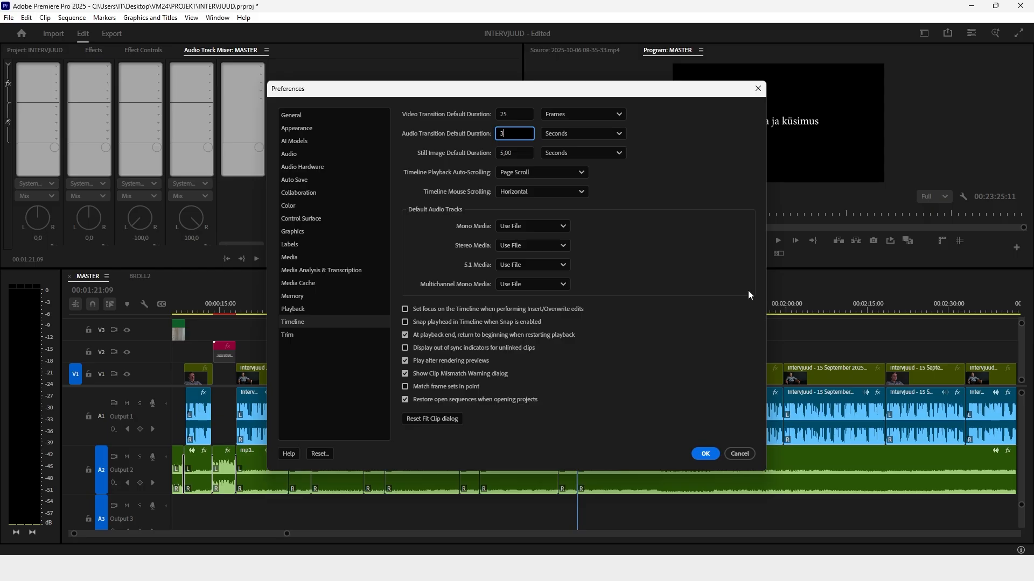
click(706, 457)
Apply the default audio transition to the split music clips across the "graafika ja küsimus" titles
drag(635, 519, 257, 476)
key(ctrl+shift+d)
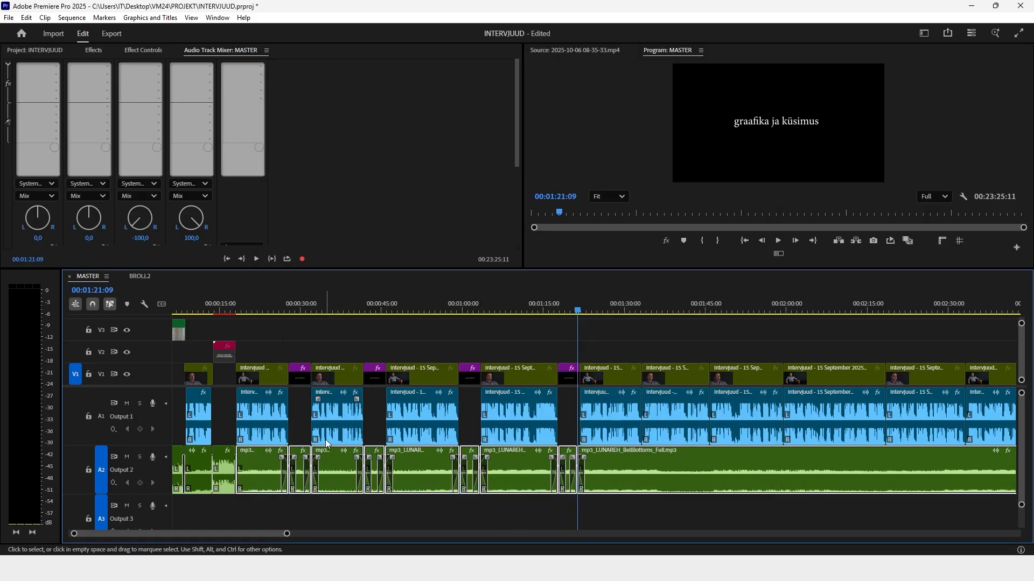
click(466, 305)
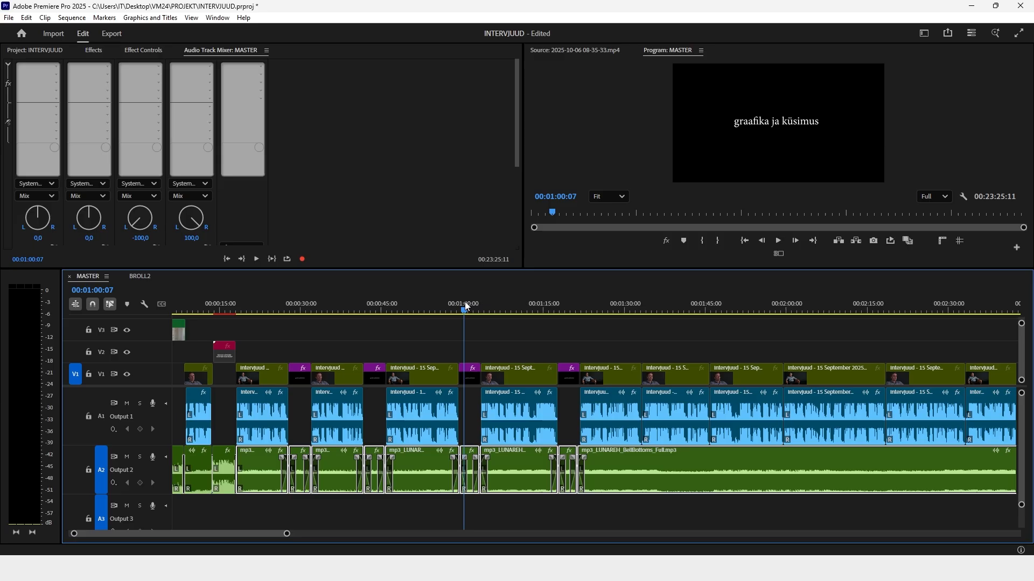
click(480, 350)
Select the music sections under the four "graafika ja küsimus" titles and set their audio gain to -6 dB
key(=)
key(=)
key(=)
key(minus)
key(minus)
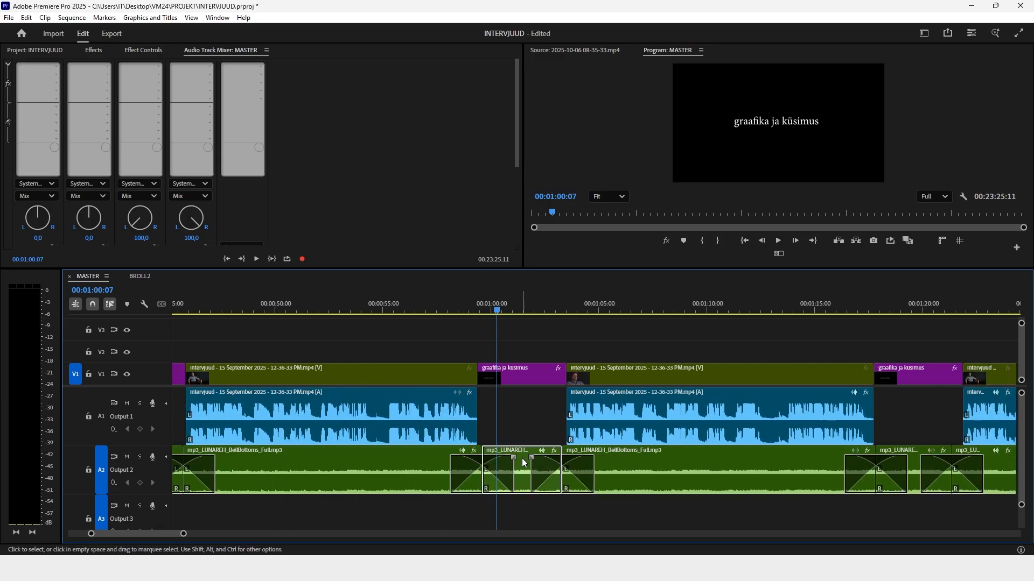
key(minus)
key(minus)
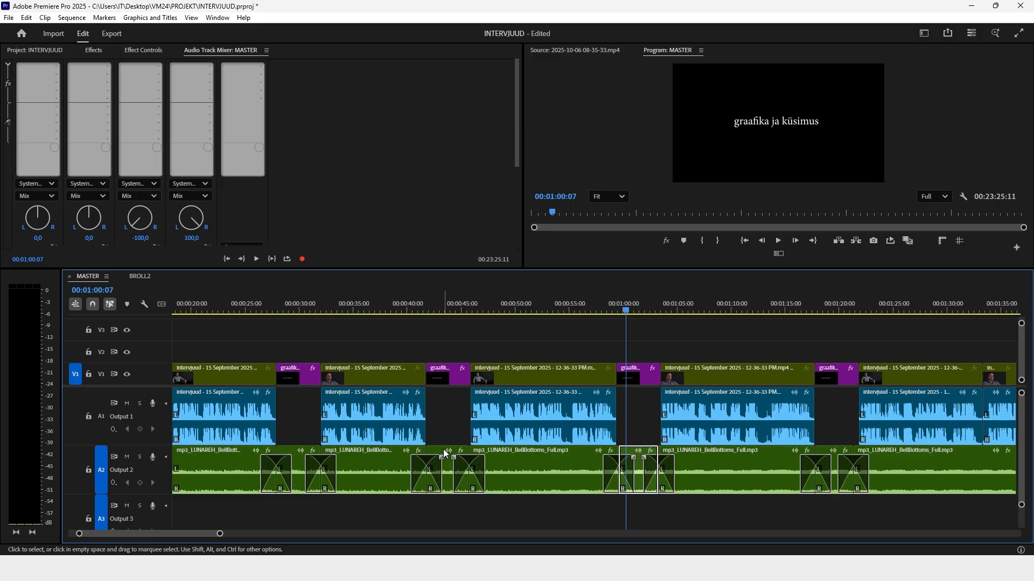
shift+click(445, 454)
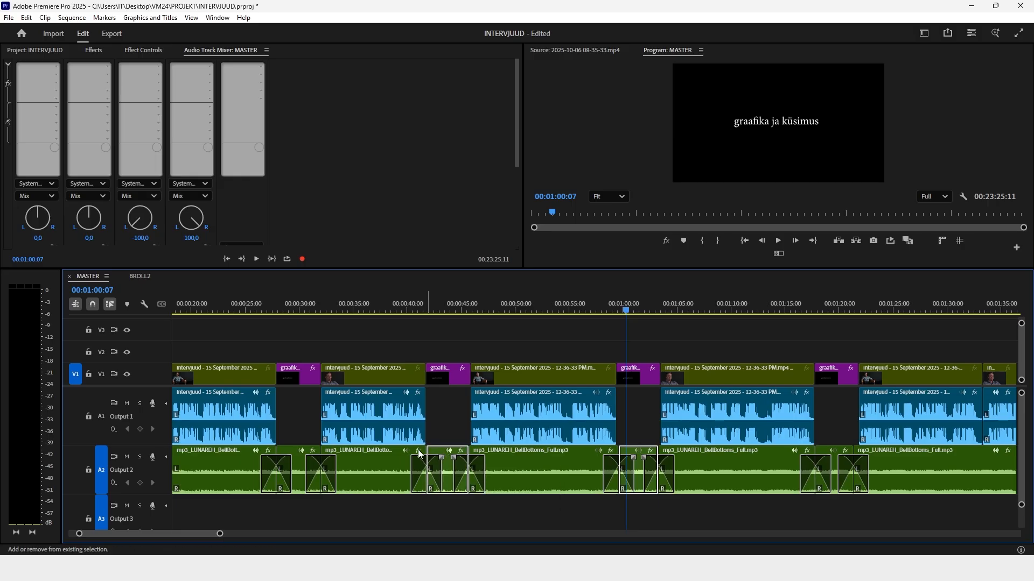
shift+click(316, 454)
scroll(646, 452, down, 1)
shift+click(813, 452)
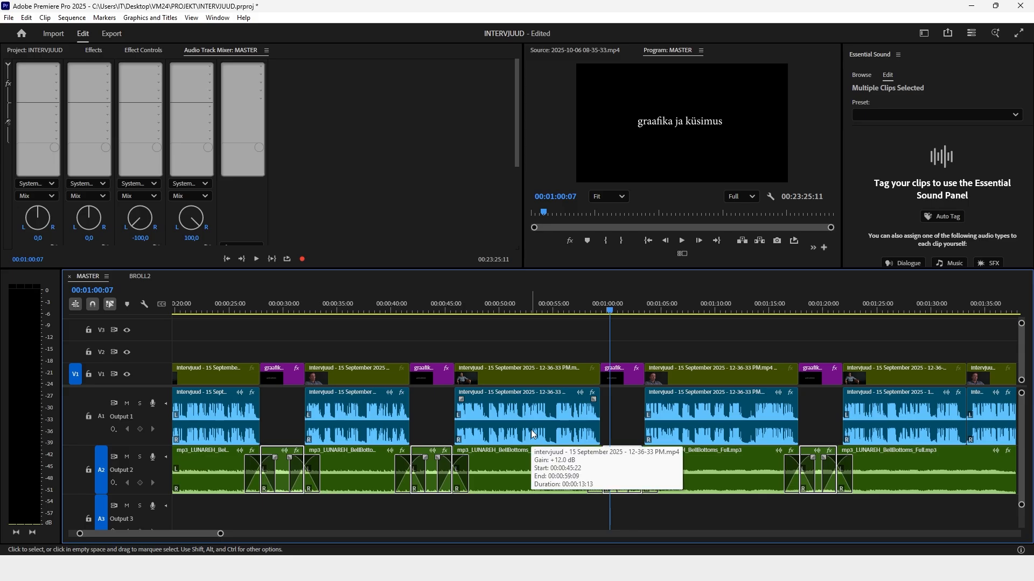
text(g-6)
key(Return)
Play the music transition into the first "graafika ja küsimus" title to check its length
scroll(399, 306, up, 2)
click(349, 306)
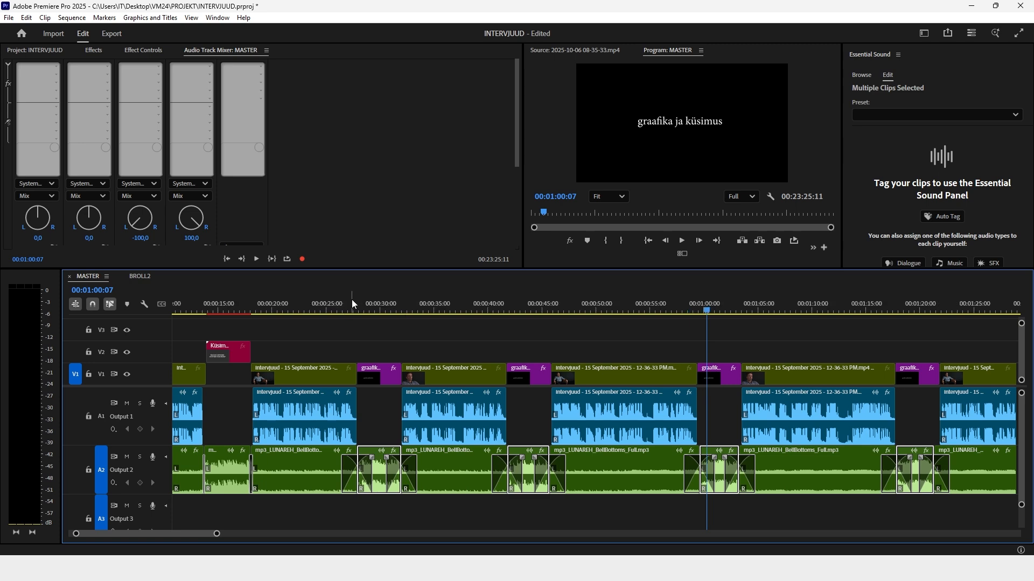
key(space)
key(space)
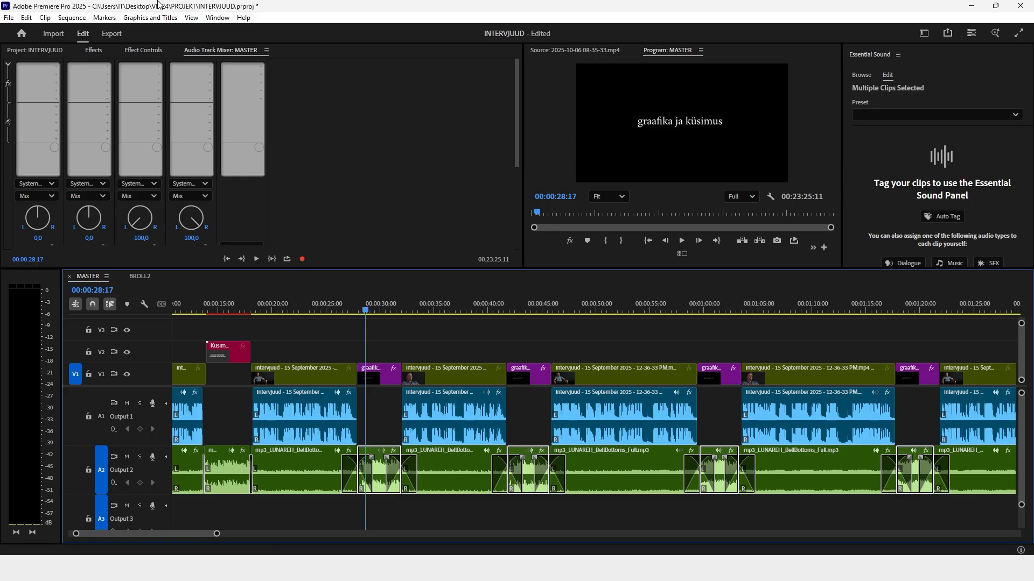
Set the default audio transition duration to 1 second and reapply the default transition to the music clips
click(26, 17)
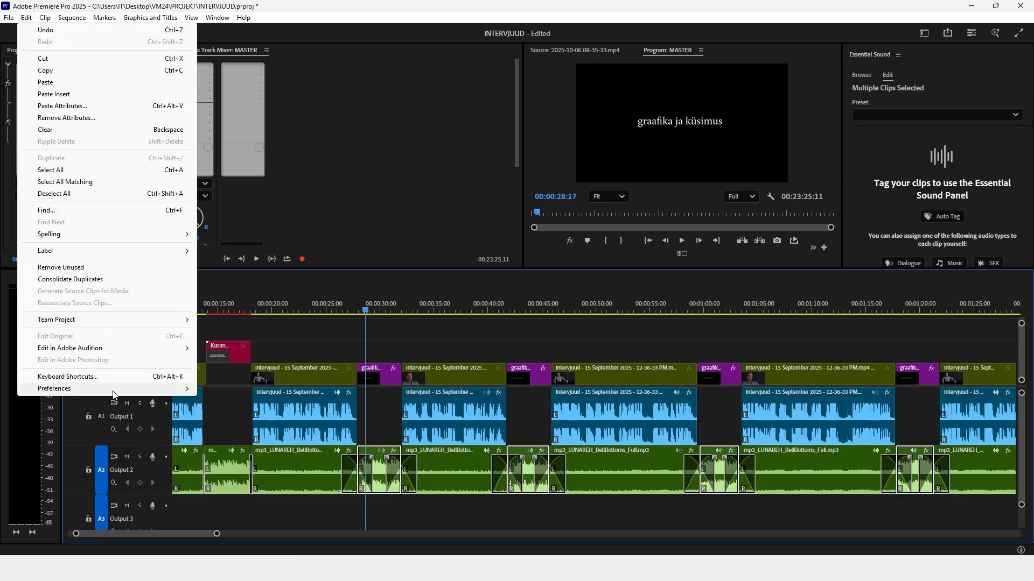
mouse_move(131, 390)
click(240, 376)
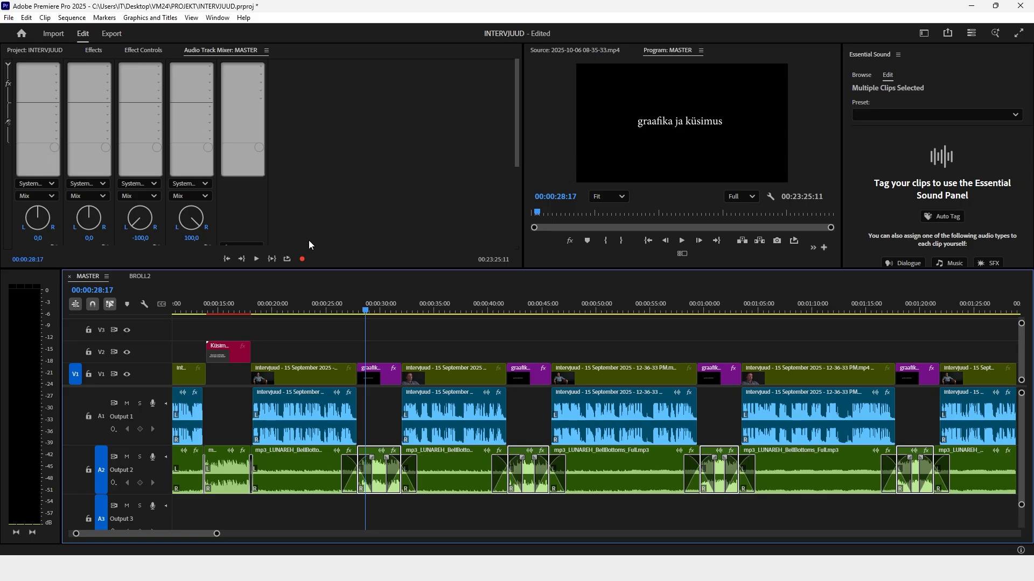
click(516, 134)
text(1)
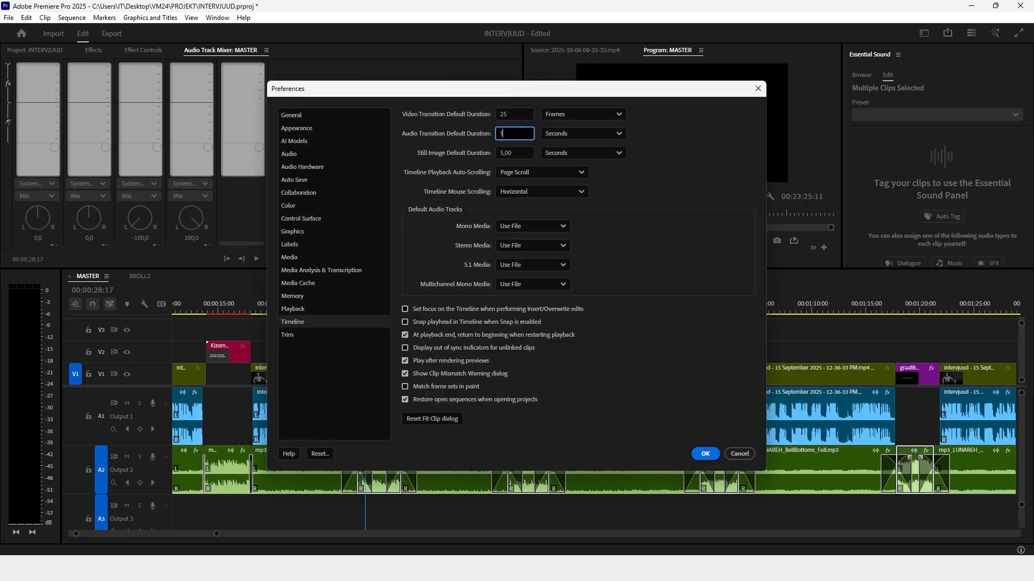
click(703, 449)
drag(980, 521, 204, 447)
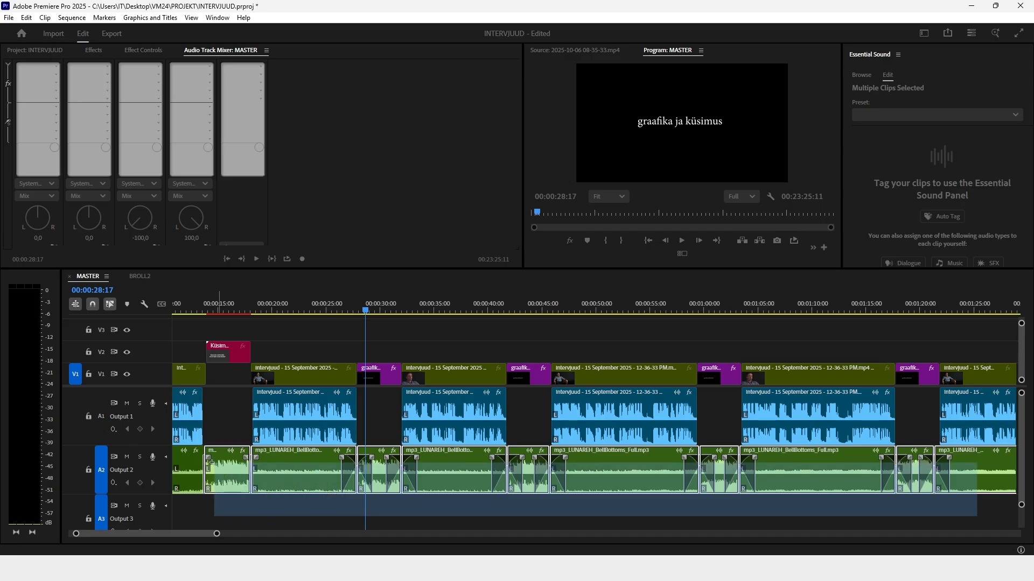
key(Delete)
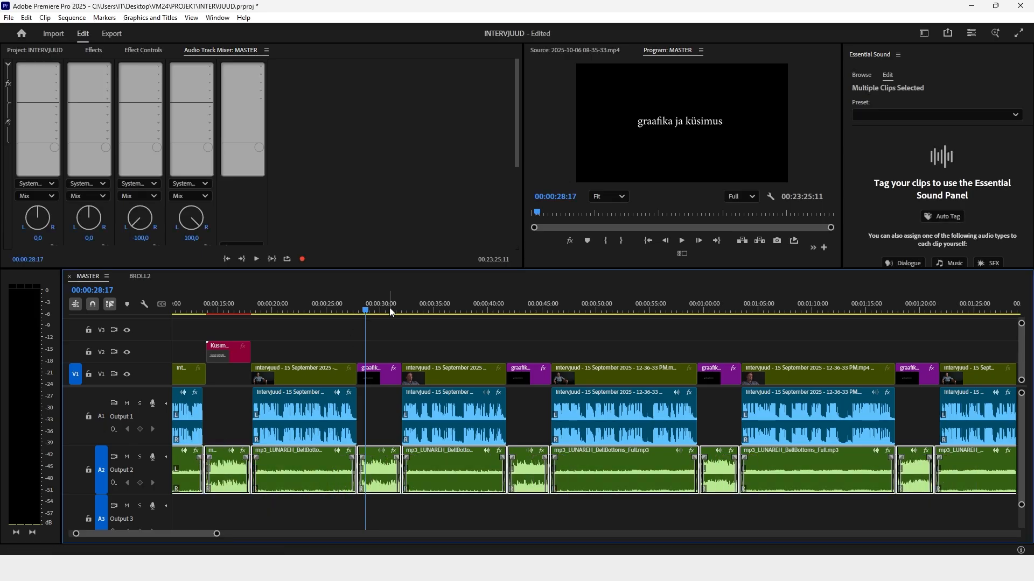
Play from the first "graafika ja küsimus" title into the following answer to check the shorter music transitions, and show the whole sequence
click(390, 309)
key(space)
key(equal)
key(equal)
scroll(360, 353, down, 2)
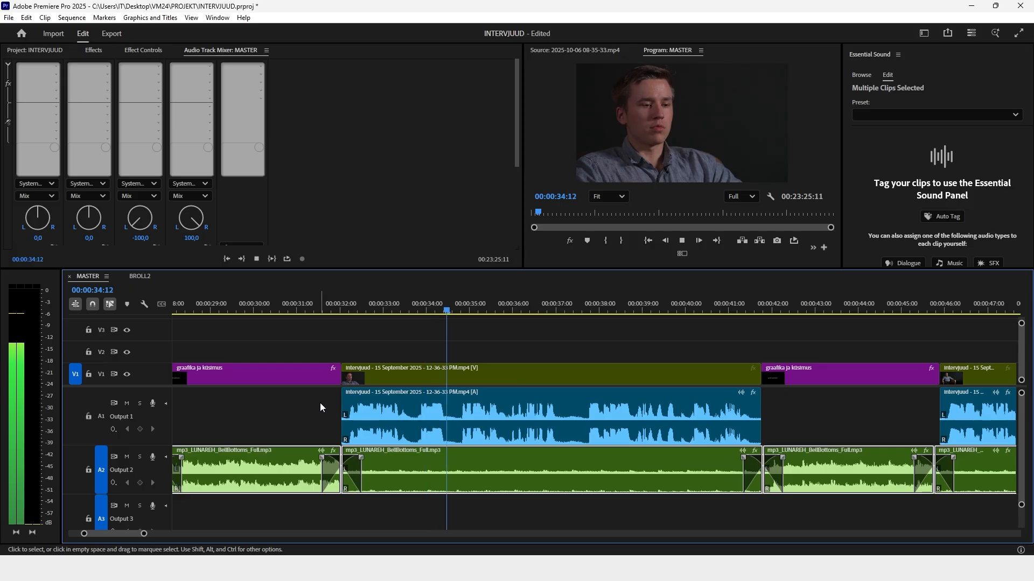
key(minus)
key(minus)
key(minus)
key(minus)
key(space)
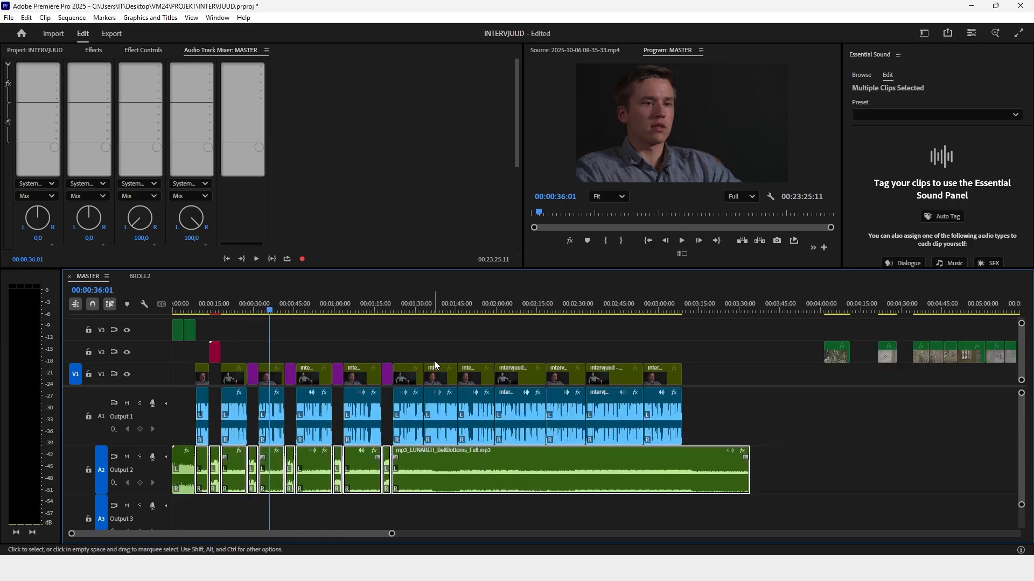
Copy the last "graafika ja küsimus" title and paste-insert it between answers at 00:01:33:08 and 00:01:49:18, with V1 and the audio tracks targeted
click(729, 339)
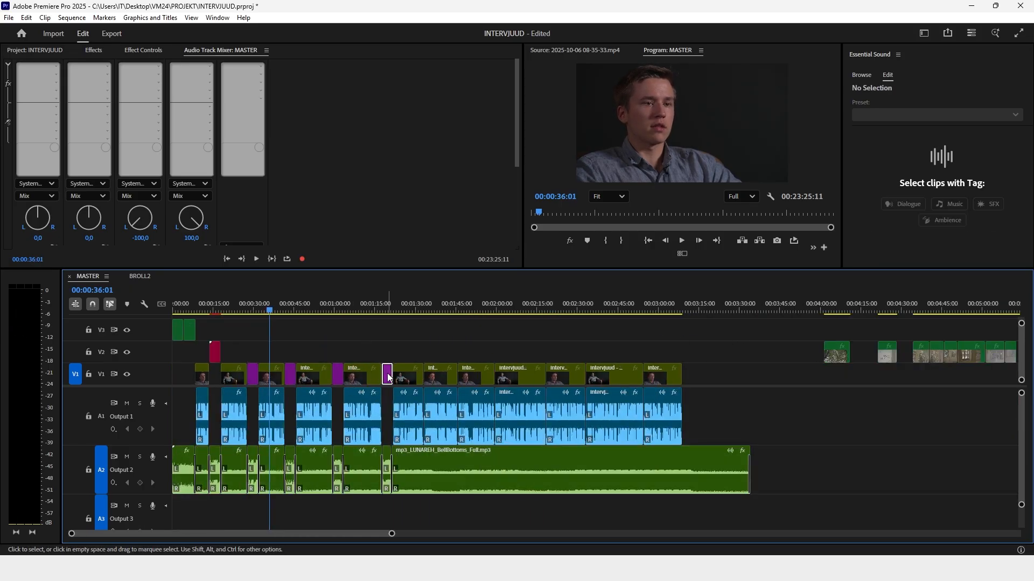
click(424, 310)
click(425, 311)
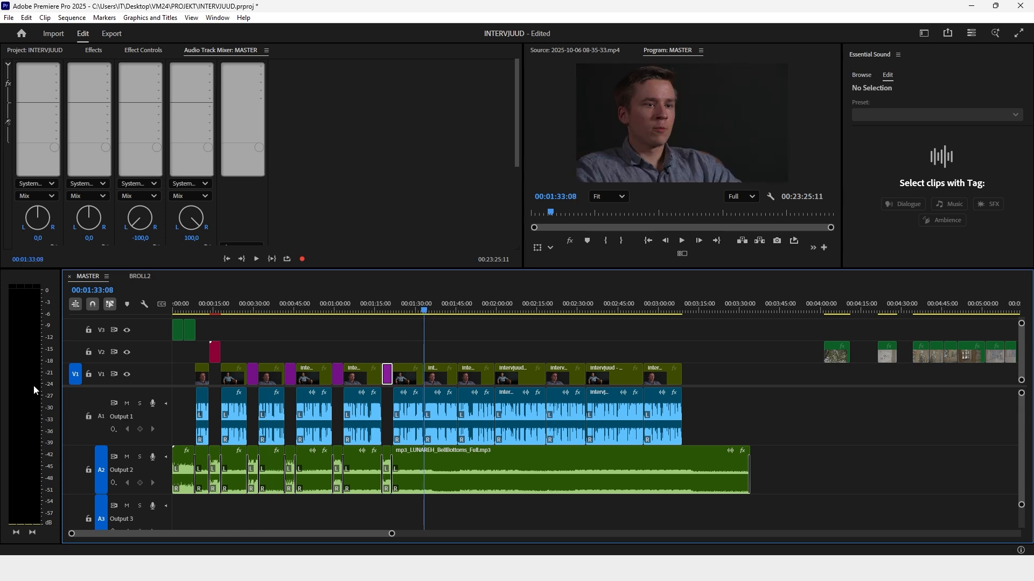
drag(99, 384, 98, 420)
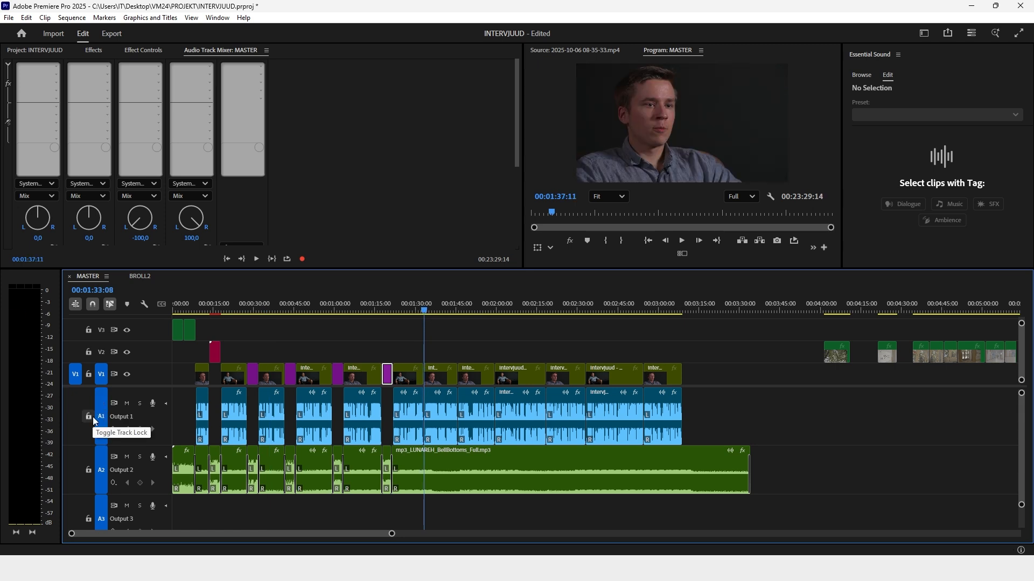
key(ctrl+shift+v)
click(470, 305)
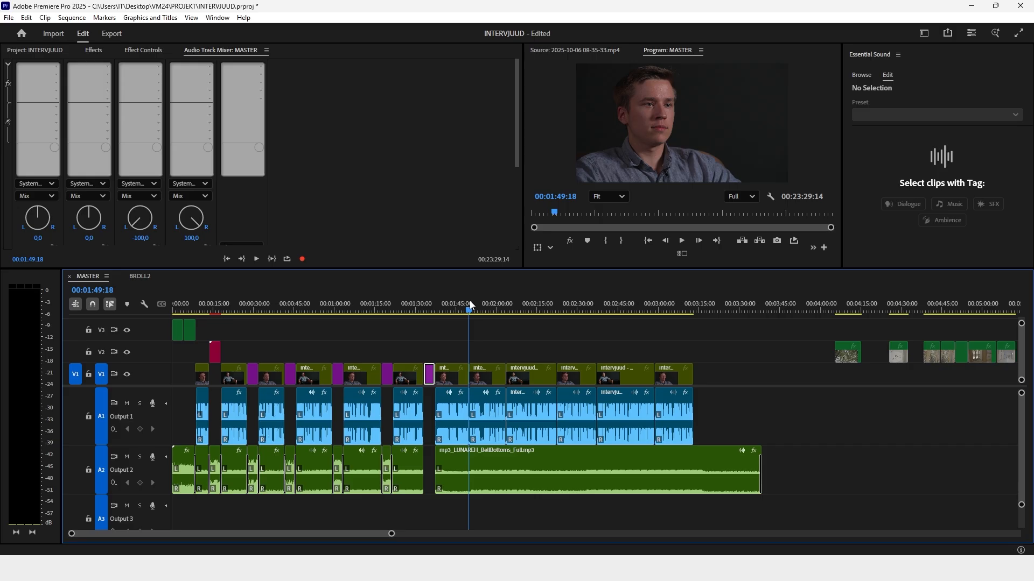
key(ctrl+shift+v)
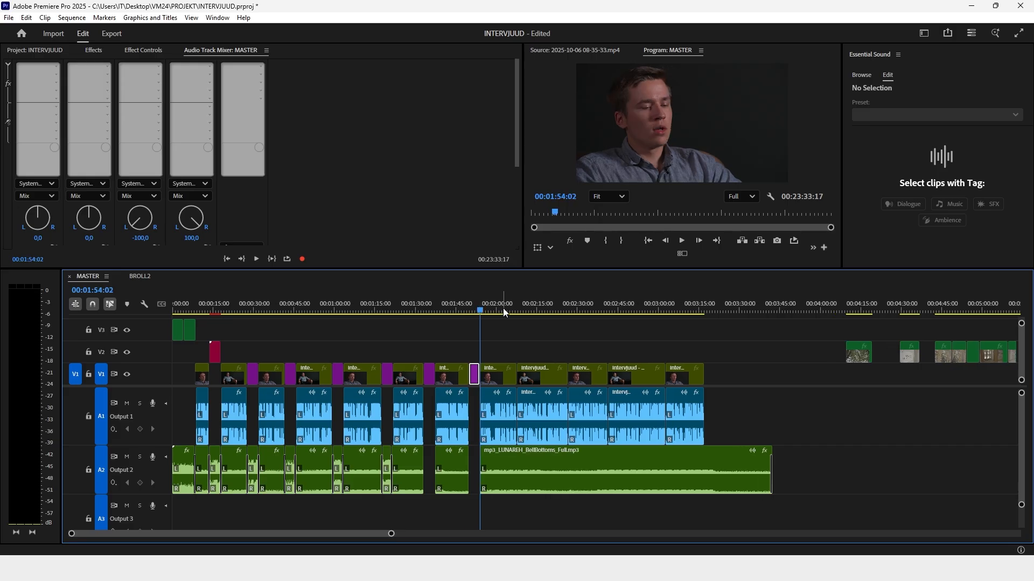
Paste-insert the copied "graafika ja küsimus" title at each remaining cut between answers, including 00:02:30:20 and 00:03:15:06
click(517, 311)
key(ctrl+shift+v)
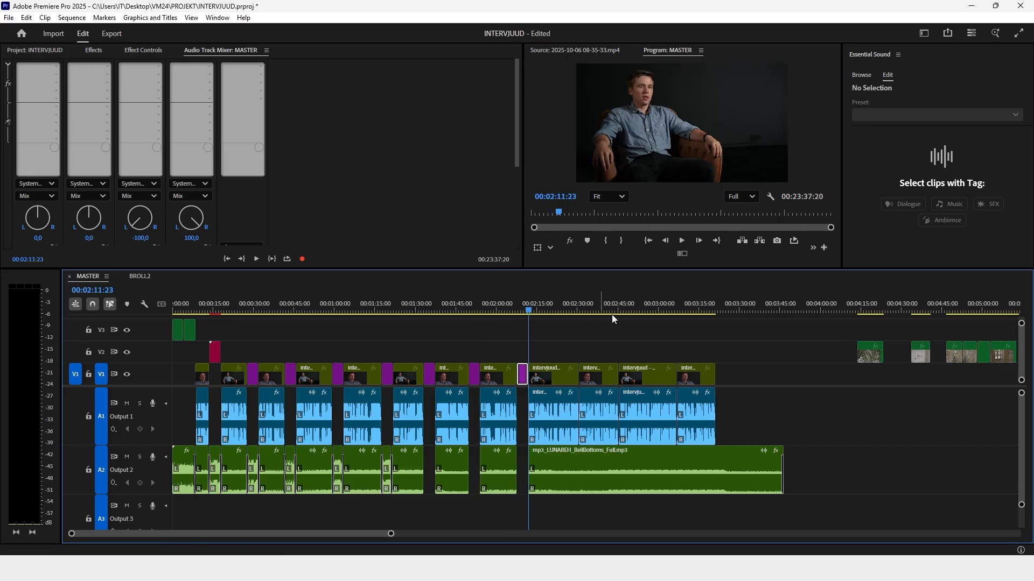
click(580, 310)
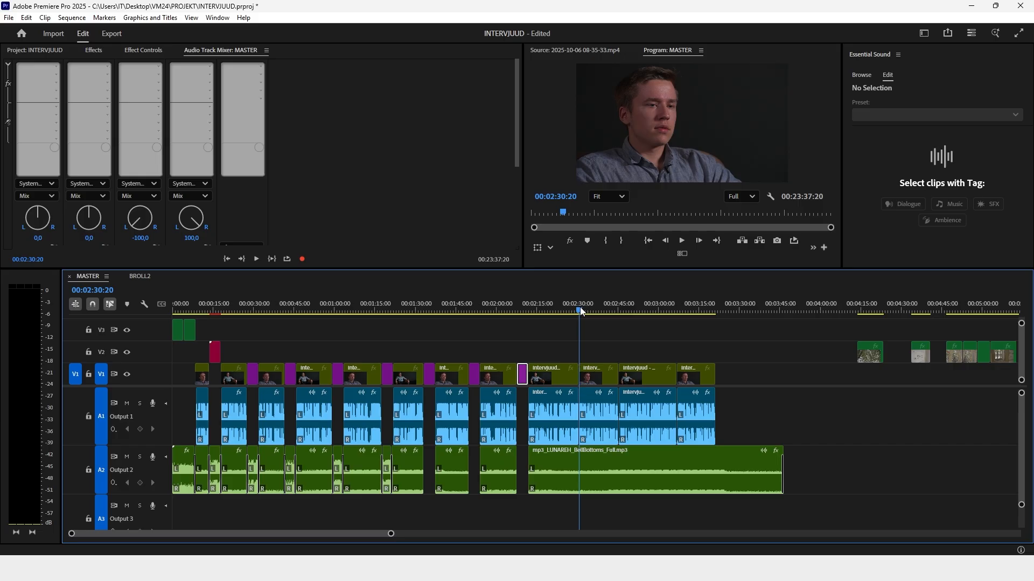
key(ctrl+shift+v)
drag(607, 305, 627, 311)
key(ctrl+shift+v)
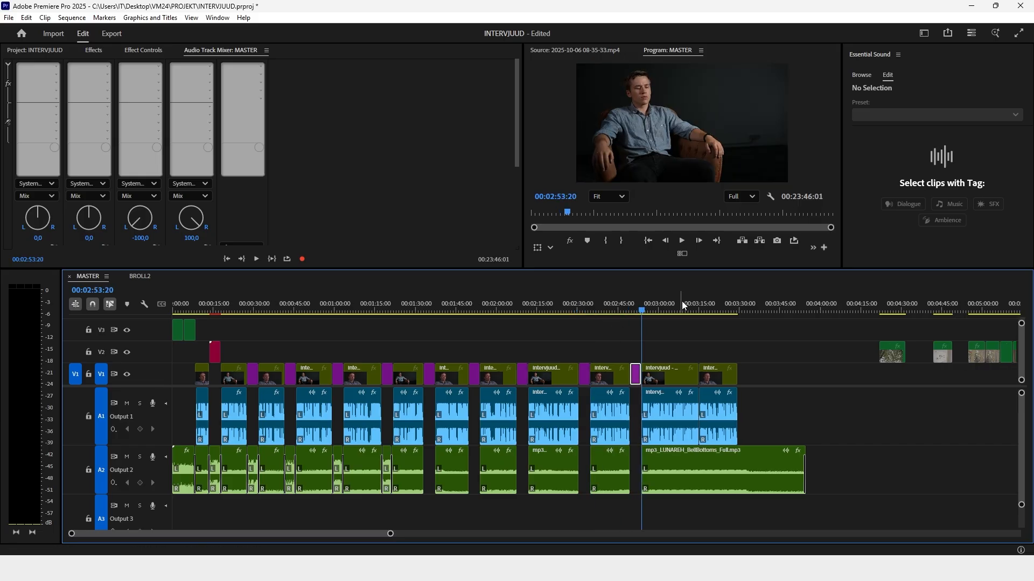
click(699, 306)
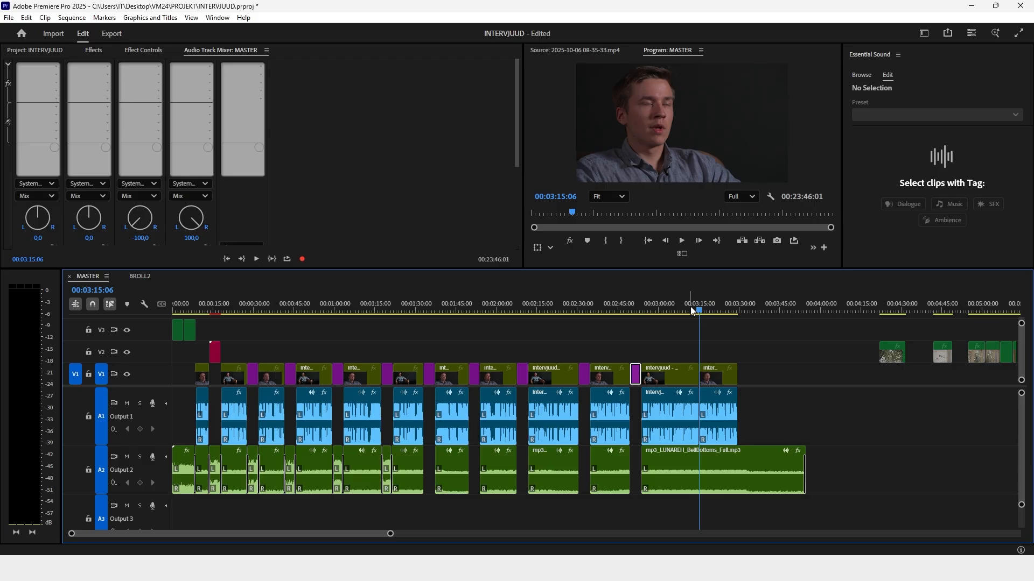
key(ctrl+shift+v)
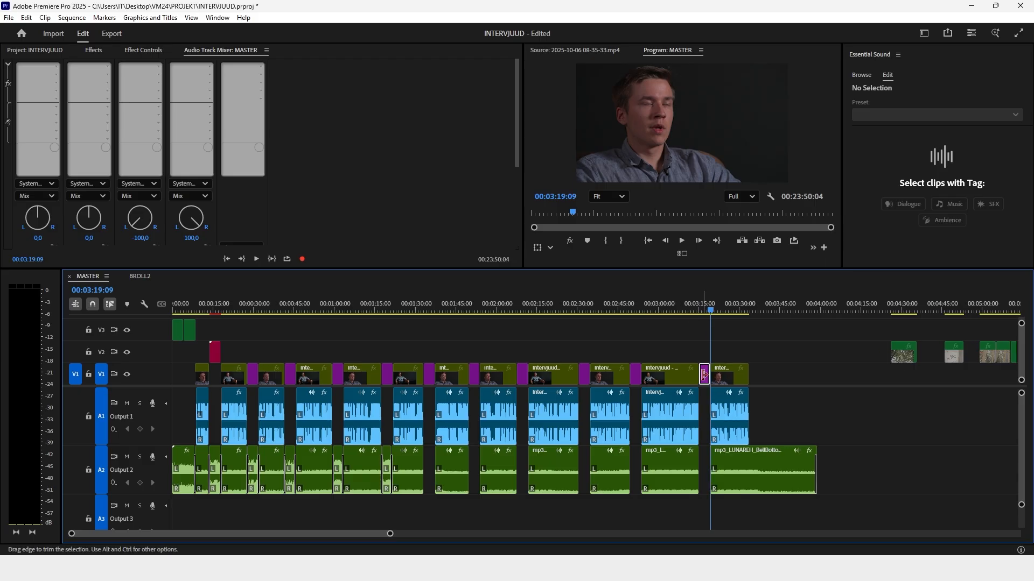
Delete the split music pieces under the later answers and extend the remaining A2 music clip to the end of the last answer
click(754, 493)
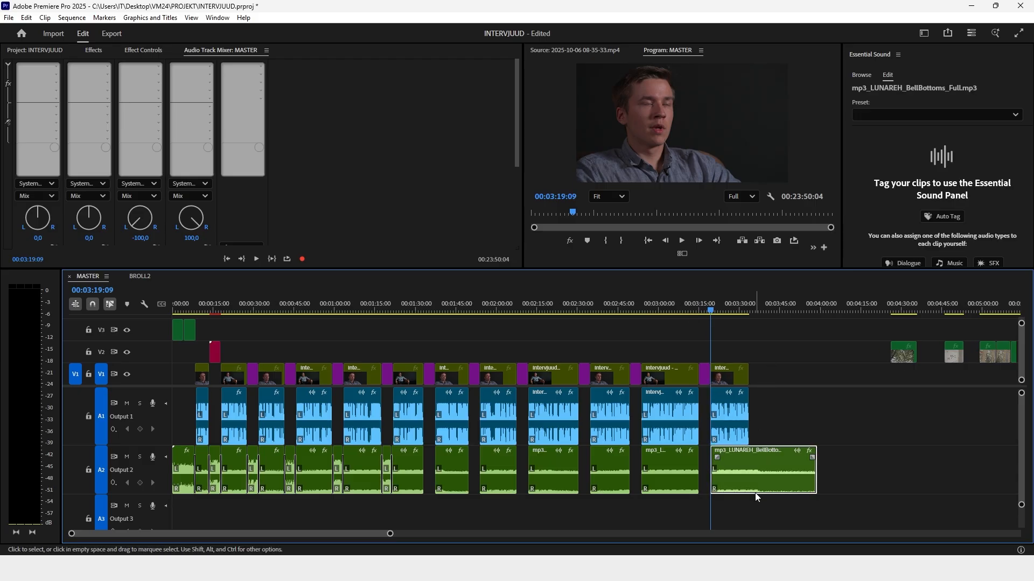
key(Delete)
click(676, 479)
key(Delete)
drag(727, 484, 748, 469)
key(Delete)
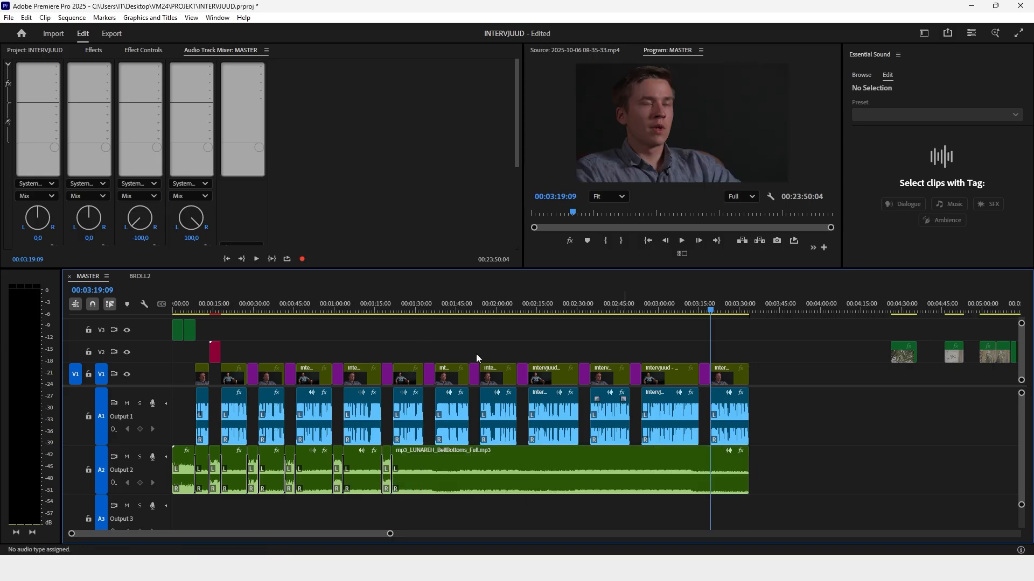
Cut the extended A2 music at the start and end of the added titles up to 00:02:11:22
click(428, 306)
scroll(469, 341, up, 5)
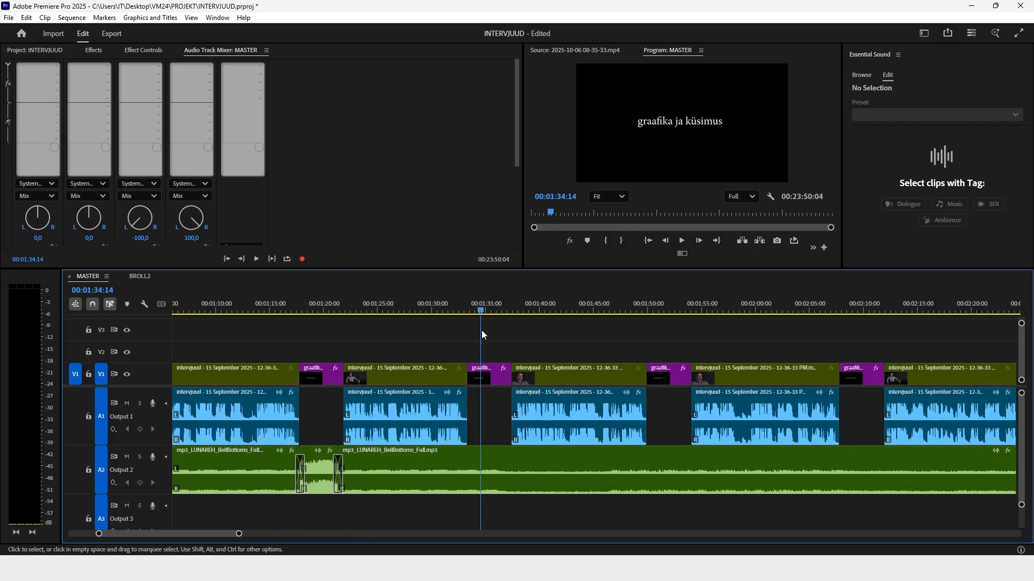
click(467, 303)
drag(467, 303, 869, 412)
key(ctrl+k)
key(ctrl+k)
key(ctrl+k)
key(ctrl+k)
key(ctrl+k)
key(Down)
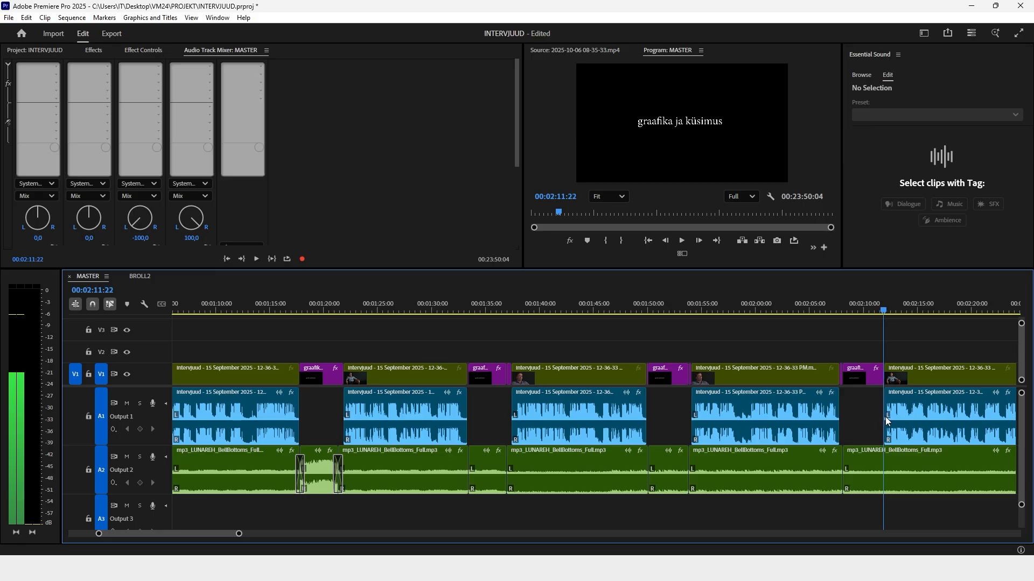
key(ctrl+k)
Cut the A2 music at the start and end of the remaining titles up to 00:03:18:21
key(minus)
drag(608, 310, 620, 311)
key(ctrl+k)
key(Down)
key(ctrl+k)
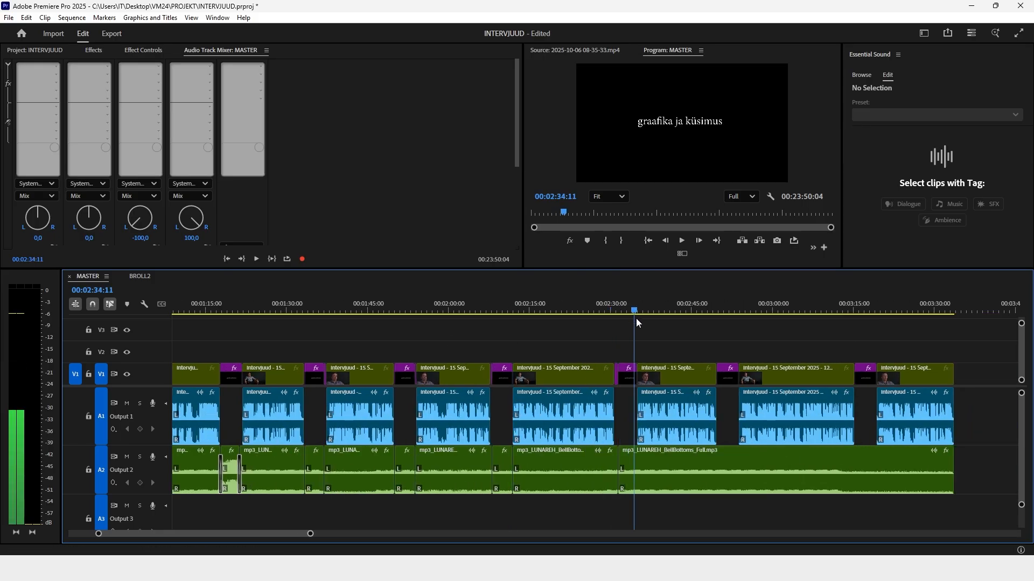
key(Down)
key(ctrl+k)
key(Down)
key(Down)
key(ctrl+k)
key(Down)
key(ctrl+k)
key(Down)
key(ctrl+k)
key(minus)
key(minus)
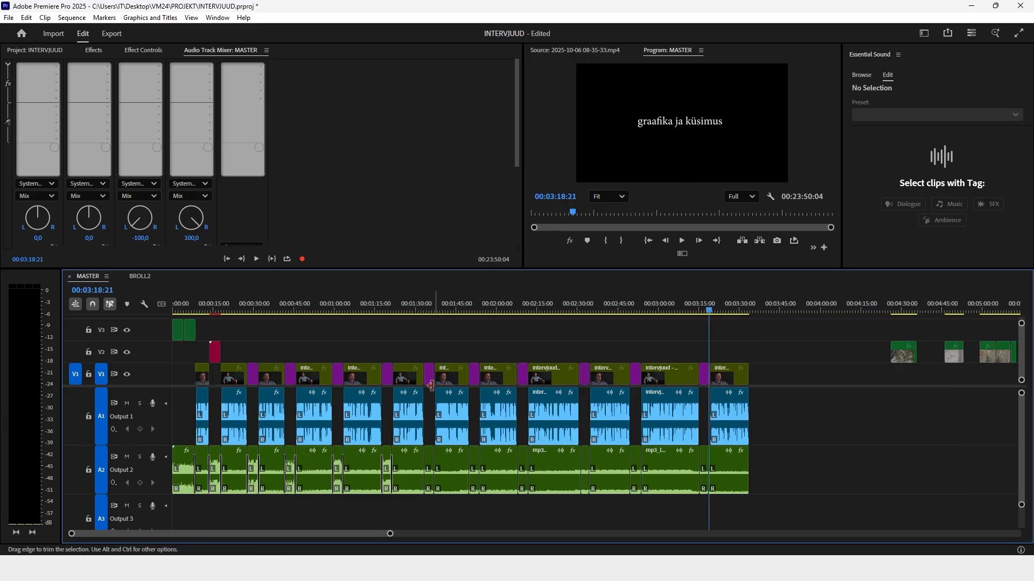
Select the newly cut music clips on A2 and apply the default audio transition to all of them
drag(566, 473, 282, 473)
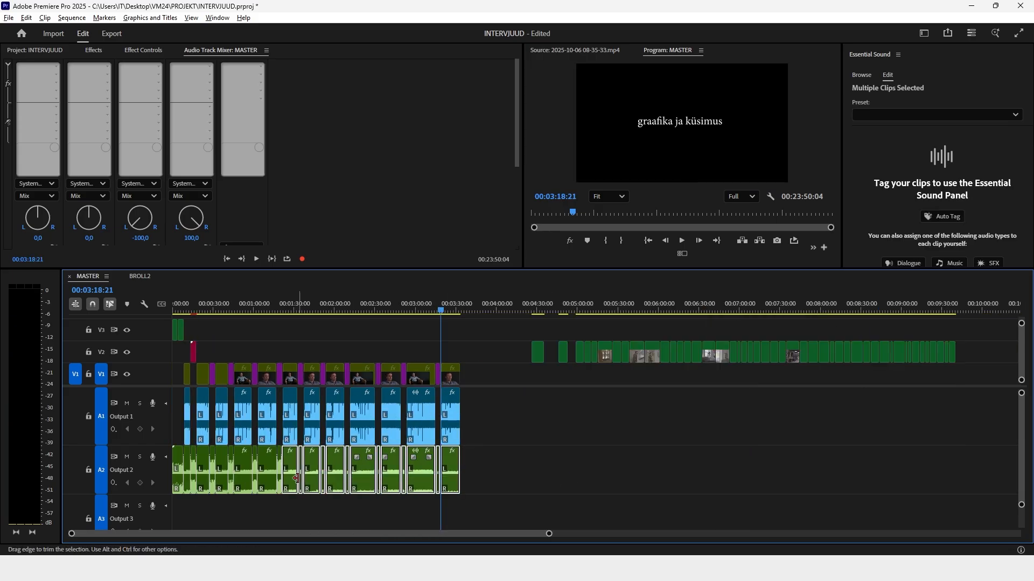
key(equal)
key(equal)
click(401, 350)
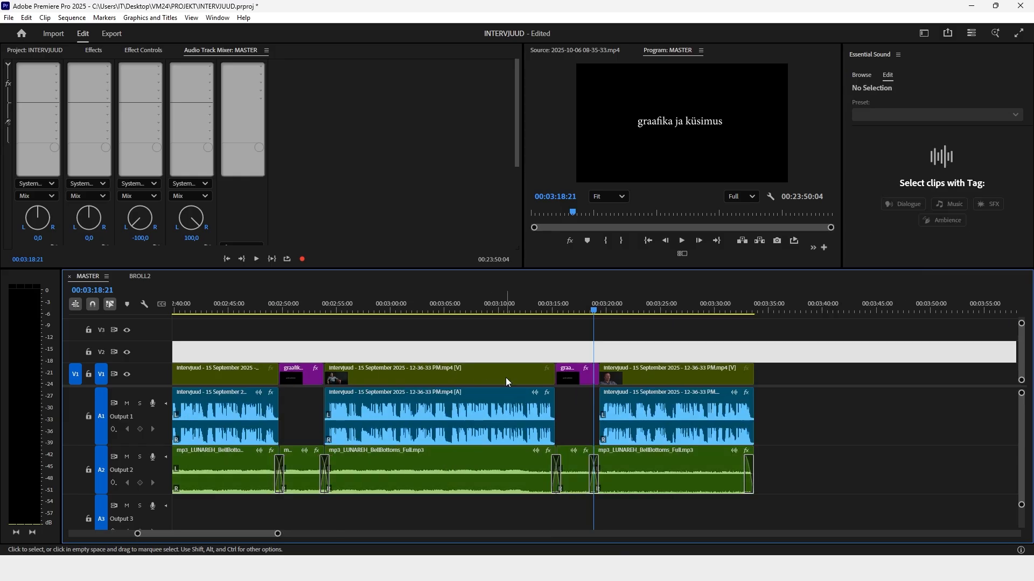
Set the audio gain of the six music pieces under the added "graafika ja küsimus" titles together
key(minus)
scroll(537, 409, up, 9)
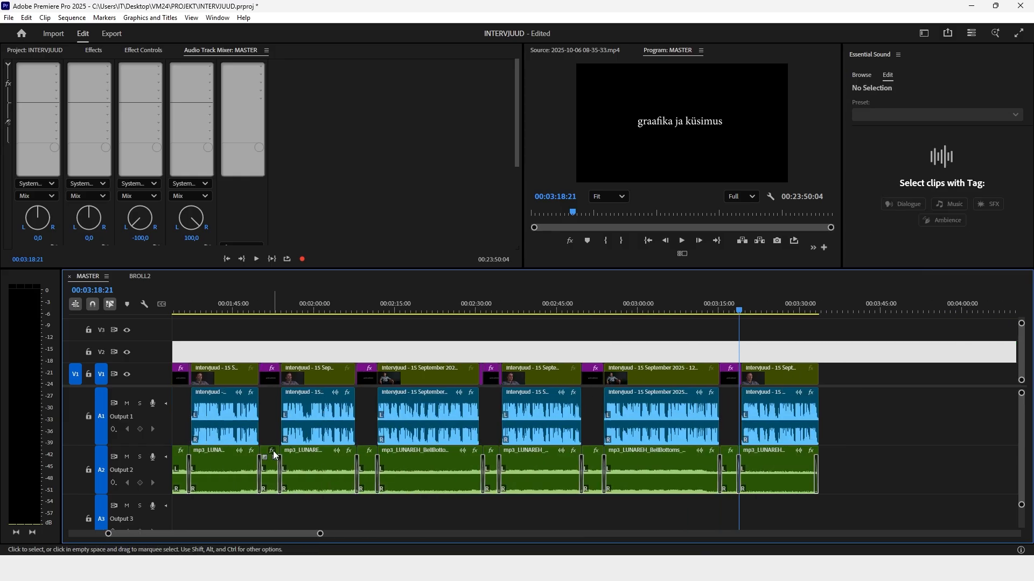
scroll(326, 450, up, 5)
scroll(327, 451, up, 3)
click(325, 453)
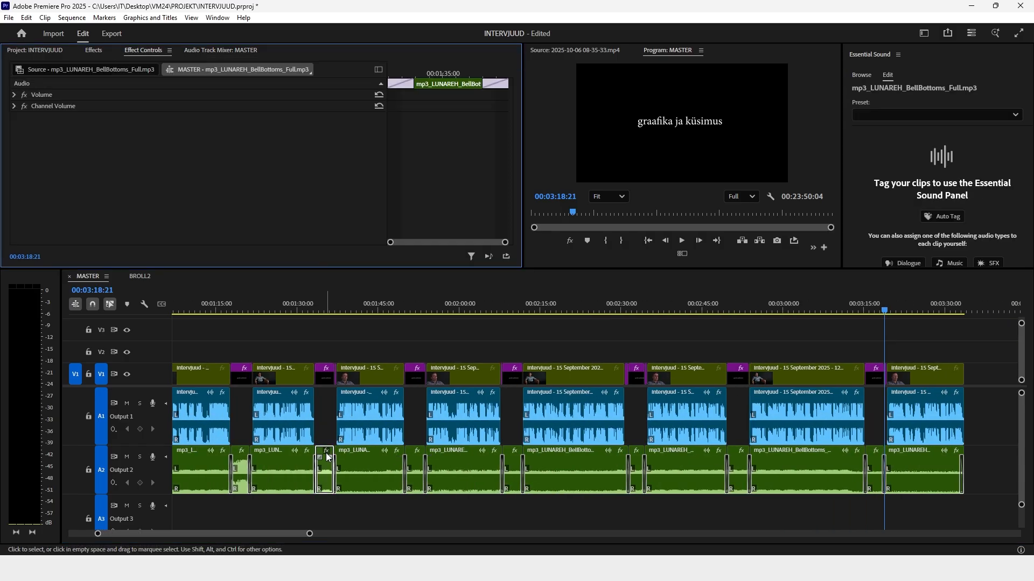
shift+click(413, 452)
shift+click(516, 450)
shift+click(636, 455)
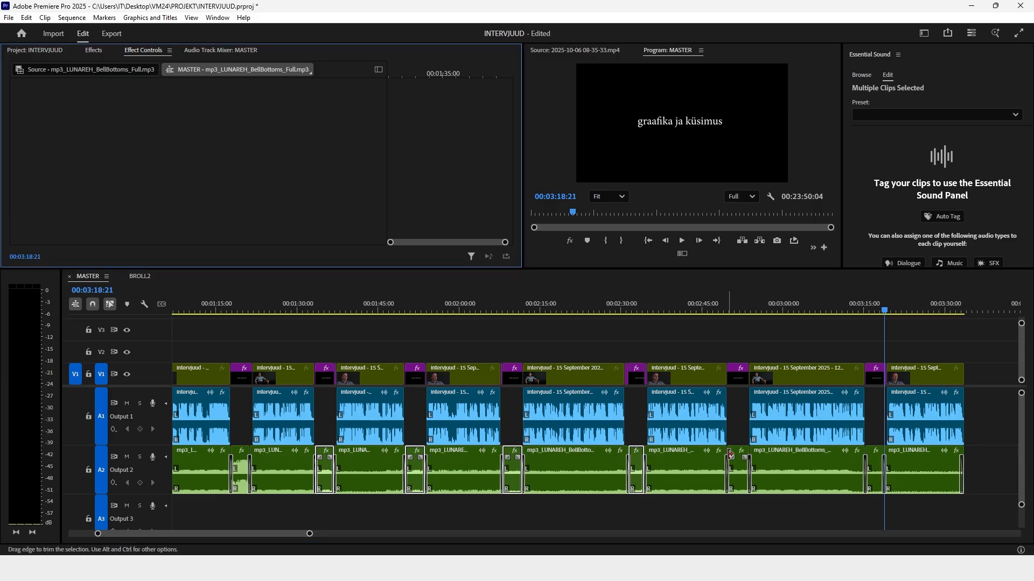
shift+click(738, 461)
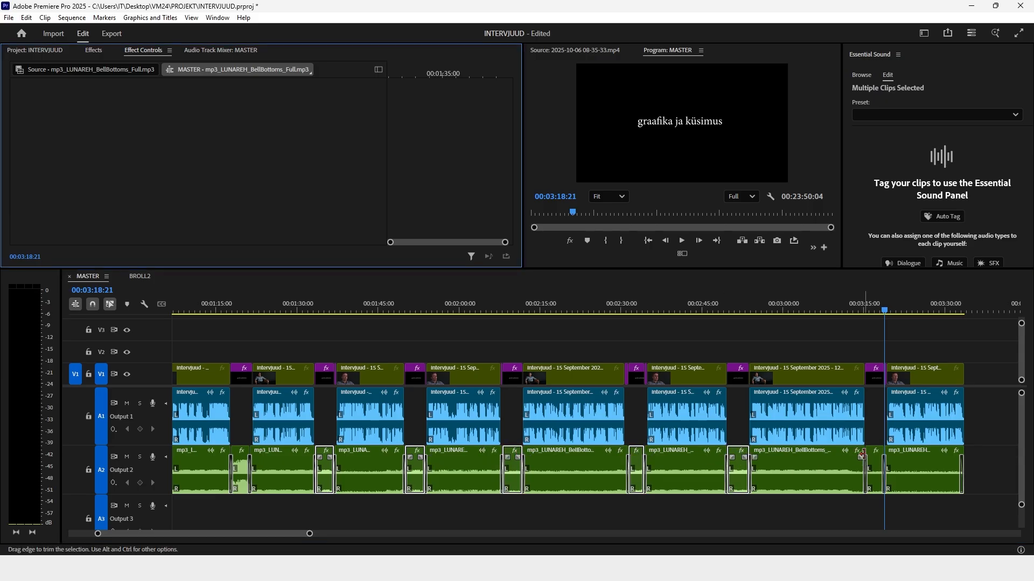
shift+click(872, 468)
key(g)
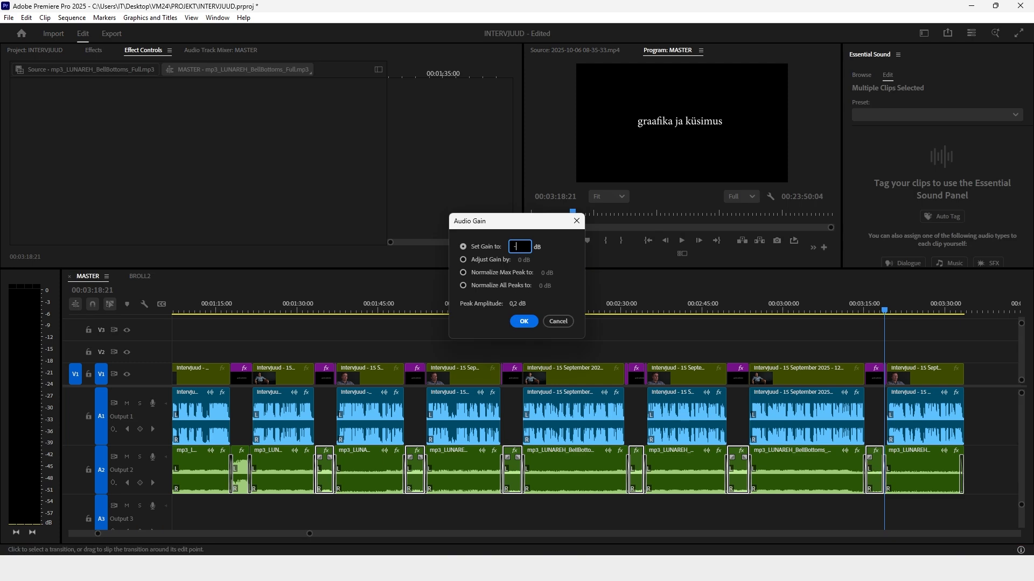
key(Return)
Play the music transition at the first "graafika ja küsimus" title around 00:00:28
scroll(382, 447, up, 4)
scroll(323, 398, up, 3)
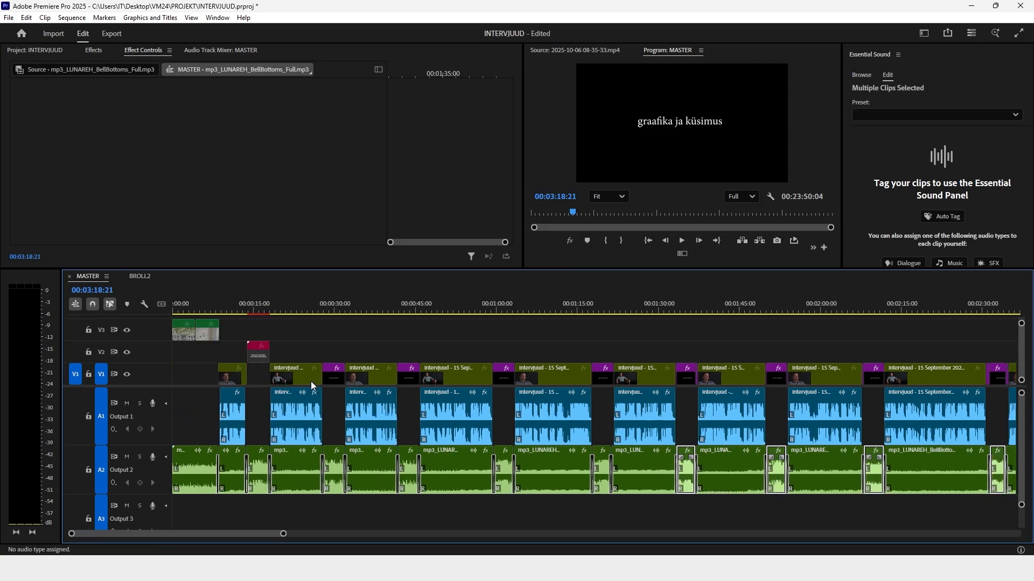
drag(288, 312, 327, 326)
key(equal)
key(equal)
key(equal)
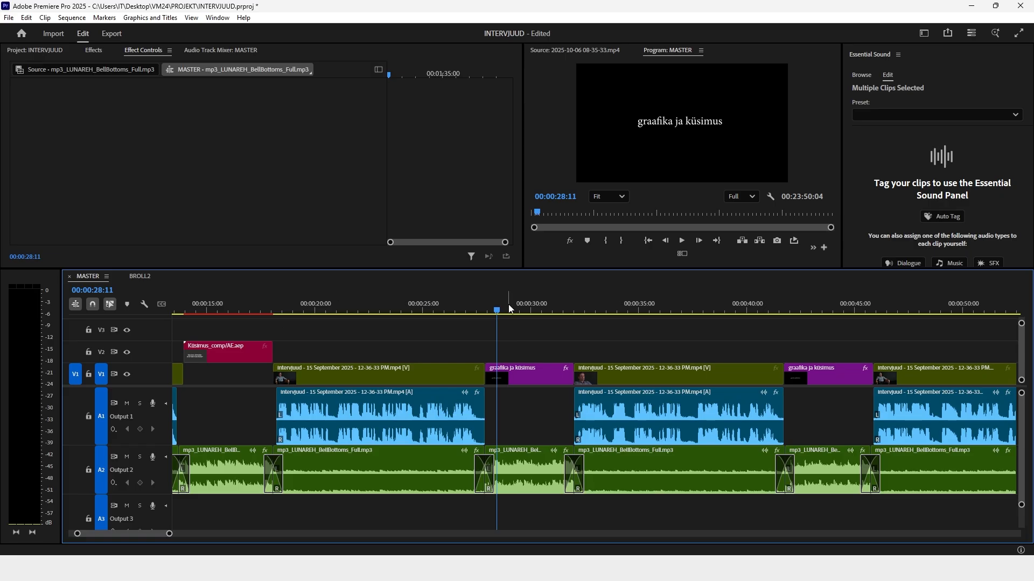
click(488, 309)
key(space)
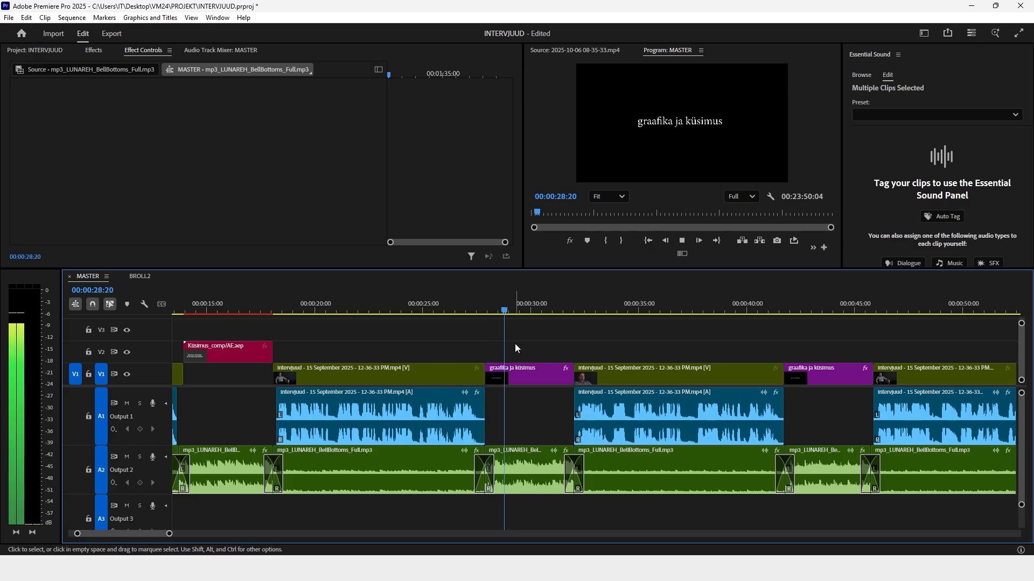
click(568, 301)
Extend the following answer's A1 audio back to the start of the first "graafika ja küsimus" title, solo A1 and listen to the spoken question
drag(516, 407, 485, 409)
key(Up)
click(140, 404)
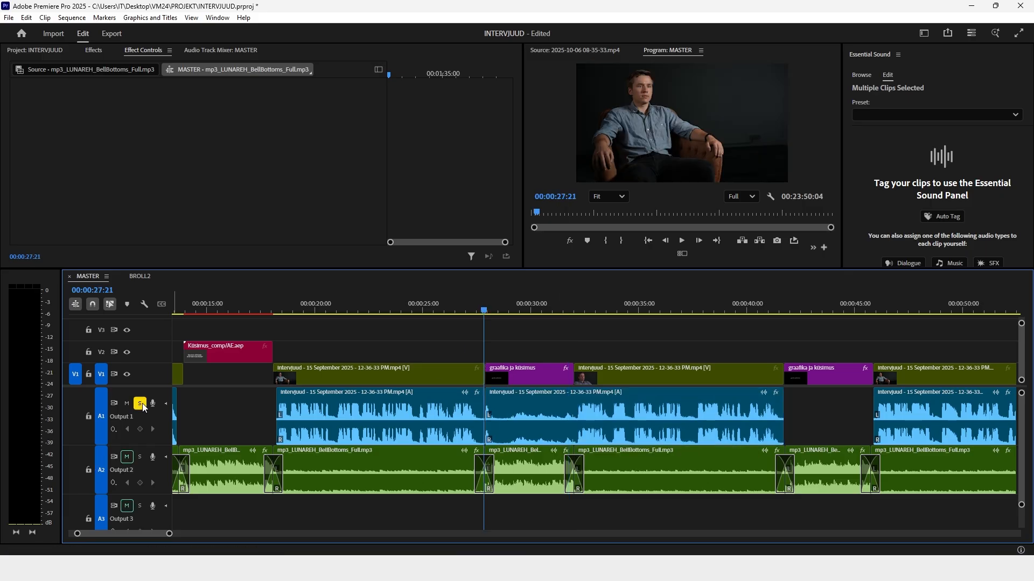
key(space)
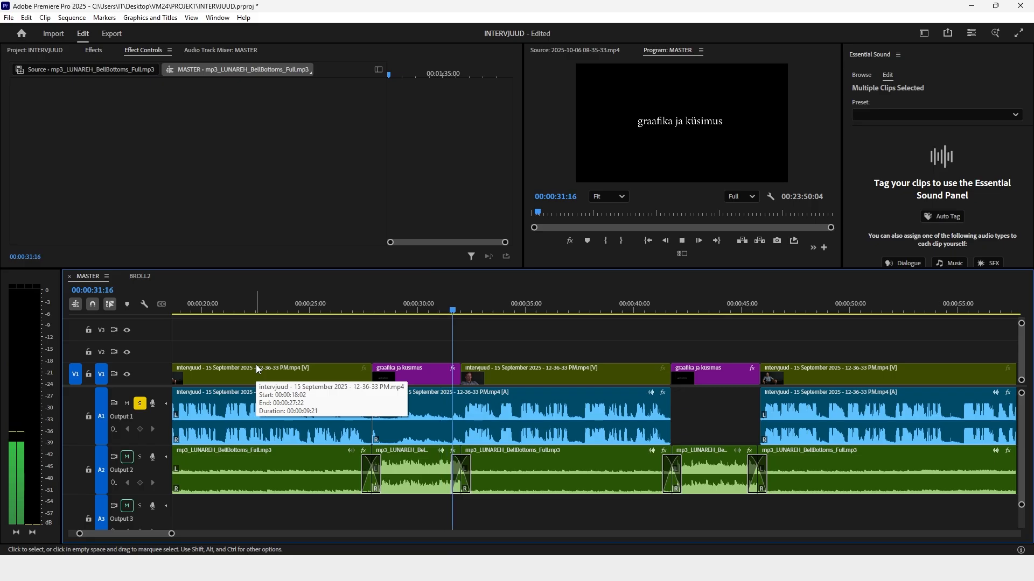
key(space)
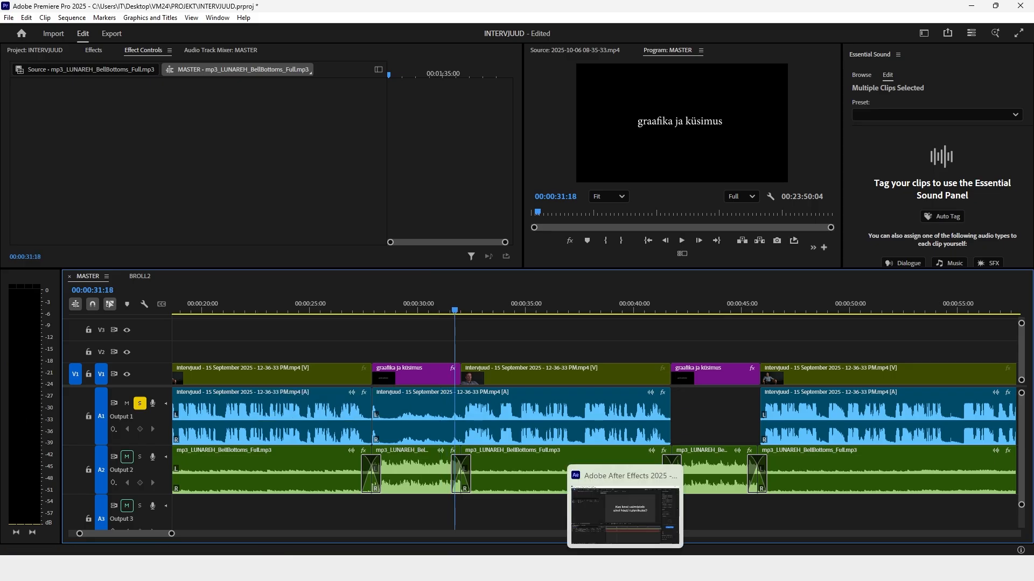
Switch to After Effects, duplicate the Küsimus_comp composition and open the copy
click(625, 569)
click(15, 153)
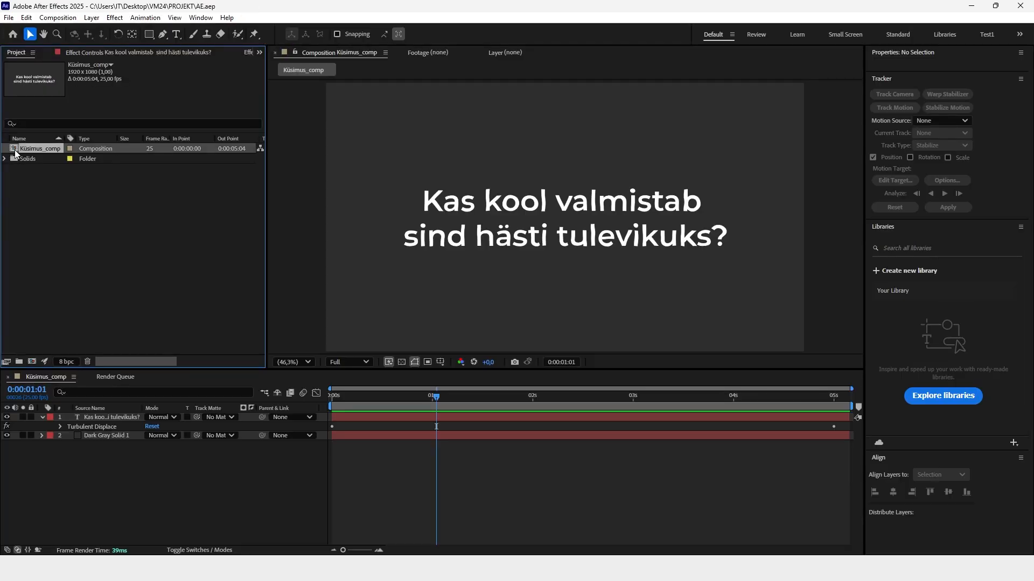
key(ctrl+d)
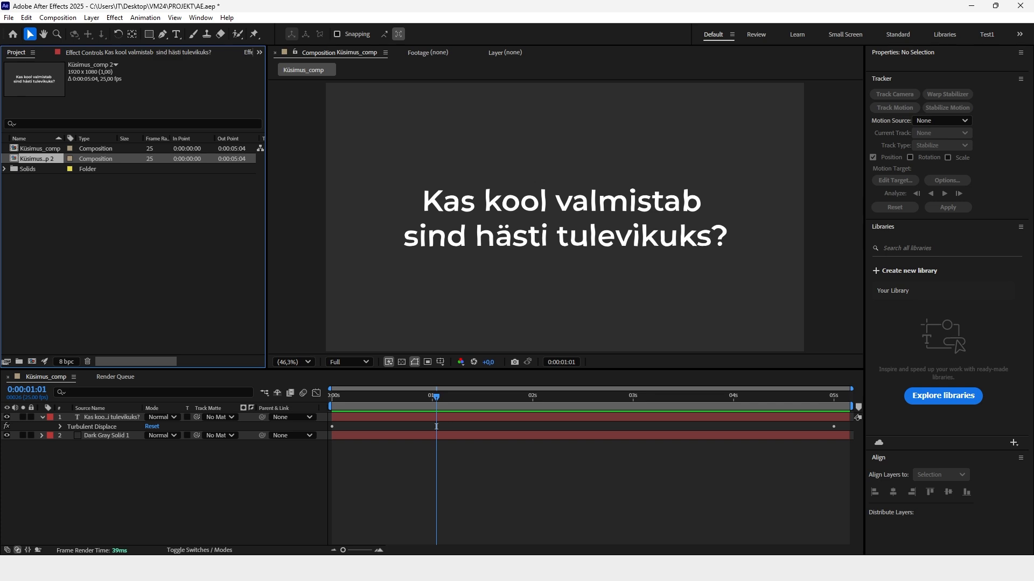
double_click(23, 159)
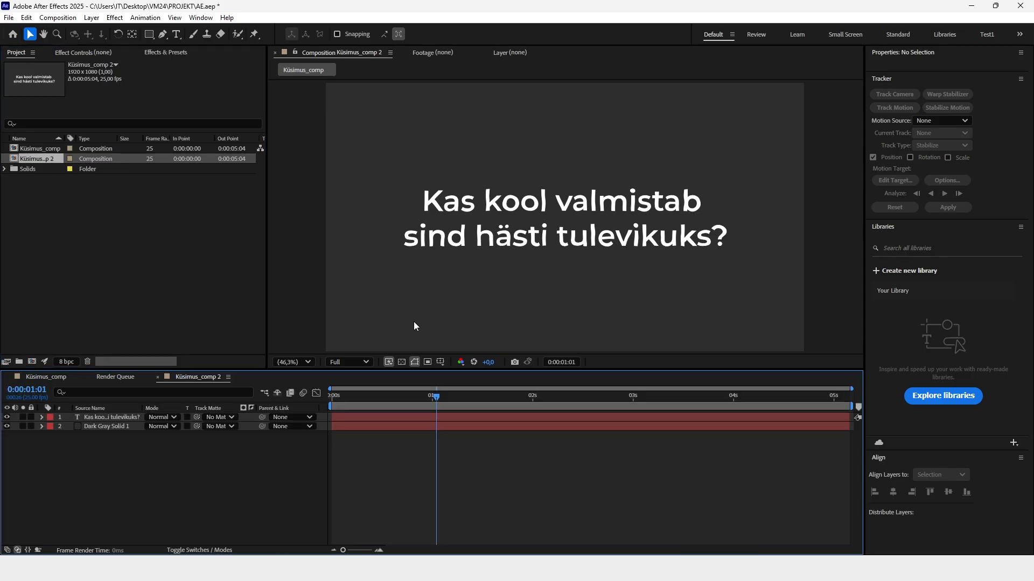
Rename the duplicated composition to 2 and the original Küsimus_comp to 1
click(48, 160)
text(2)
click(55, 215)
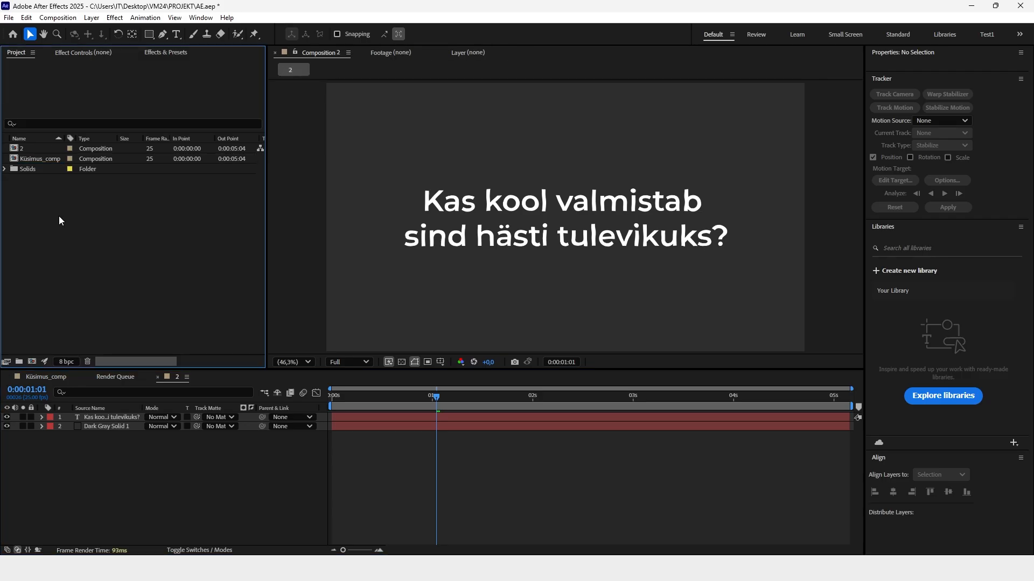
click(26, 156)
text(1)
click(91, 229)
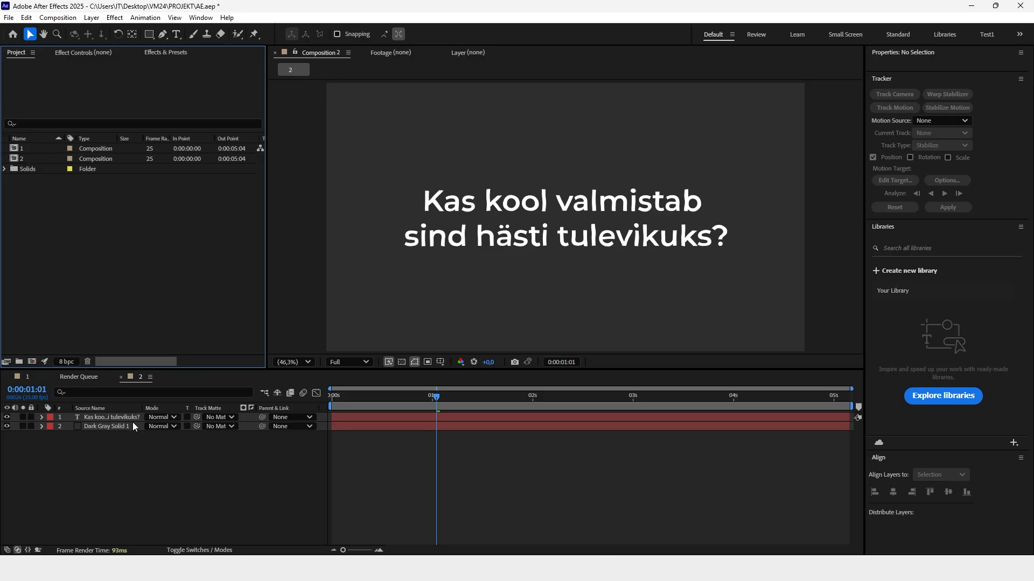
Switch to Premiere Pro and replay the spoken question under the first "graafika ja küsimus" title from 00:00:28:16
key(alt+Tab)
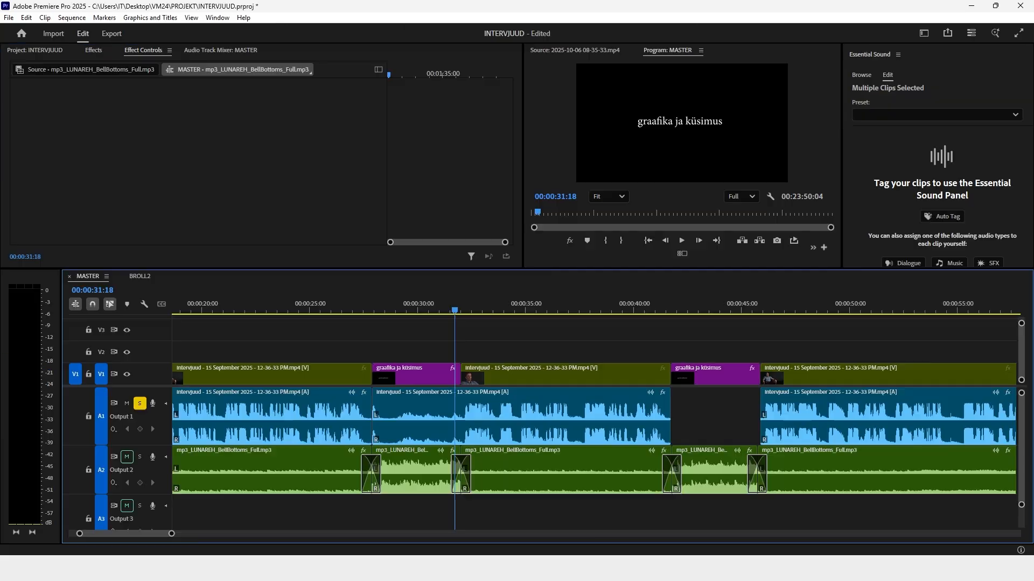
scroll(560, 339, up, 3)
click(470, 306)
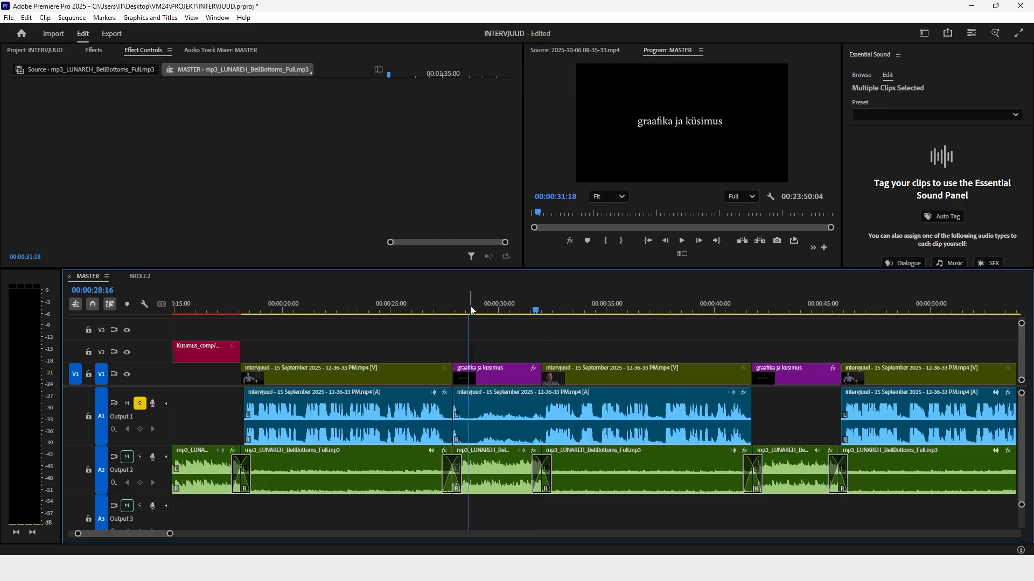
key(space)
scroll(476, 312, down, 3)
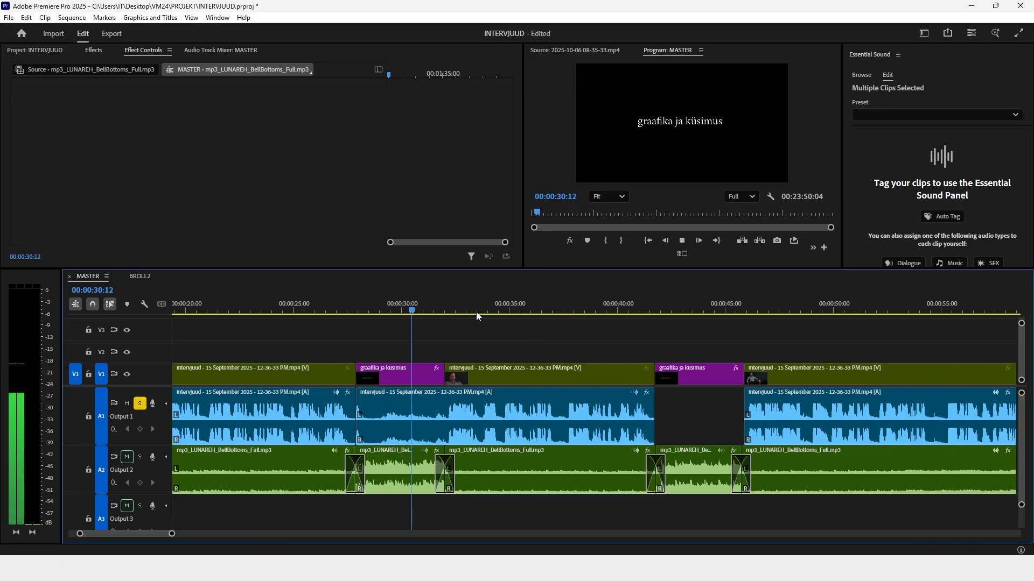
key(space)
Switch to After Effects and replace the title text in composition 2 with "Kas kooli keskkond motiveerib sind õppima?"
key(alt+Tab)
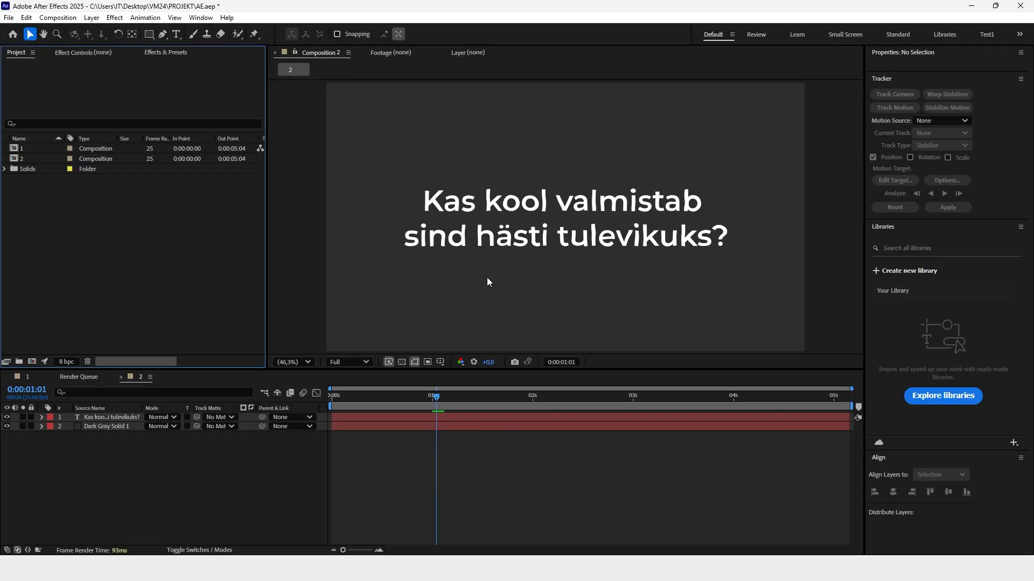
text(Kas kooli ke)
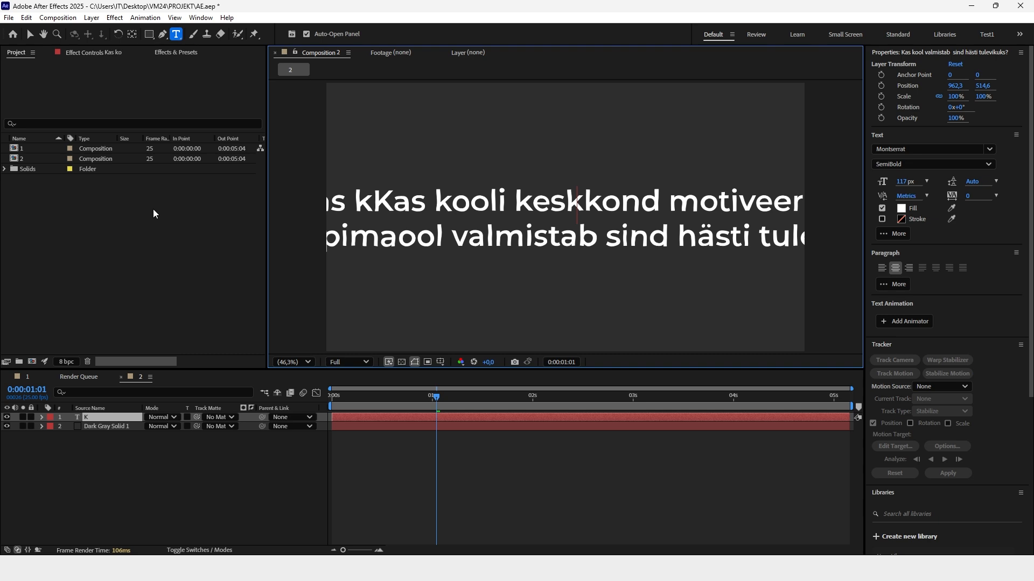
text(skko)
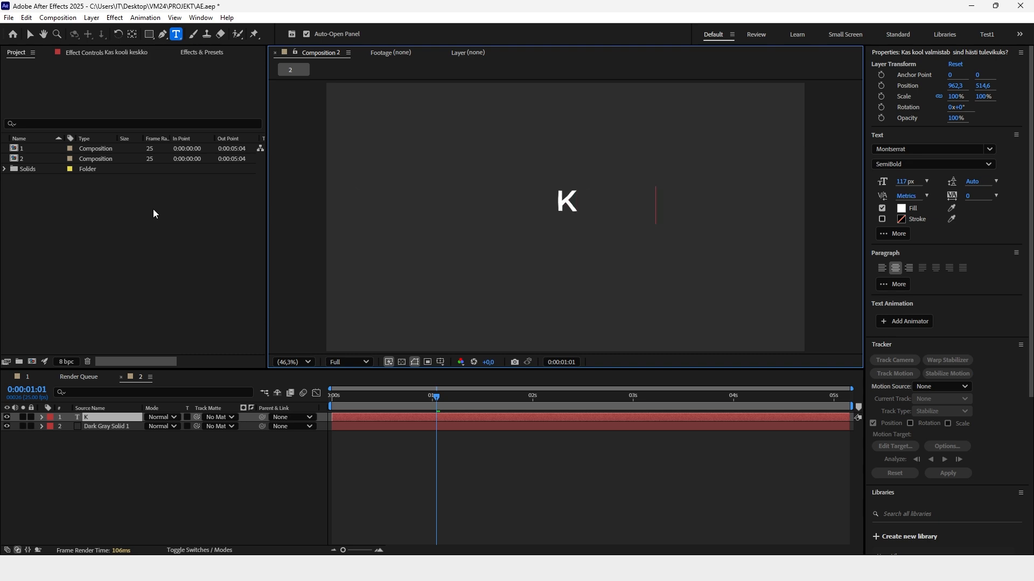
text(nd motiveerib sin)
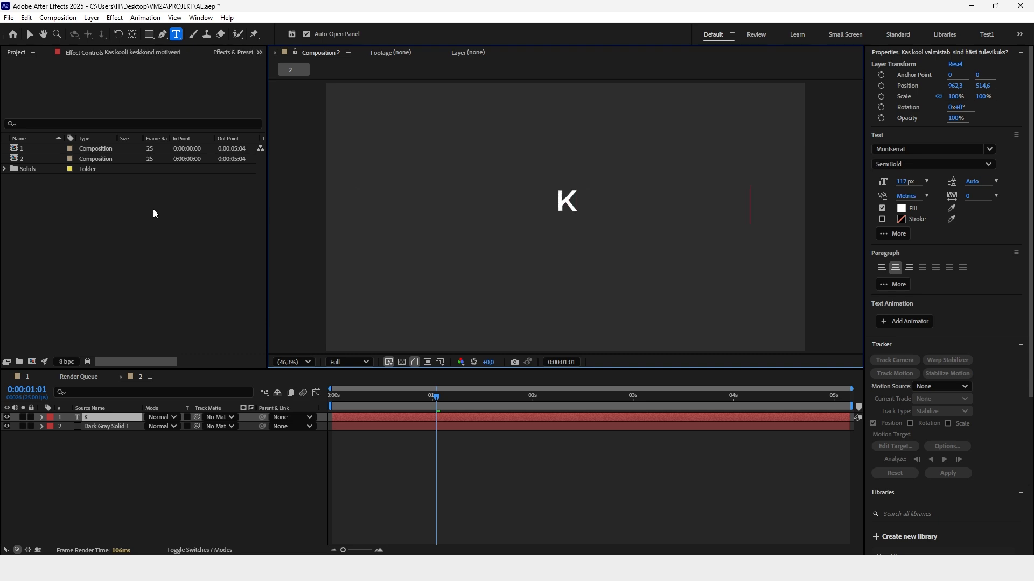
text(d)
key(KP_Enter)
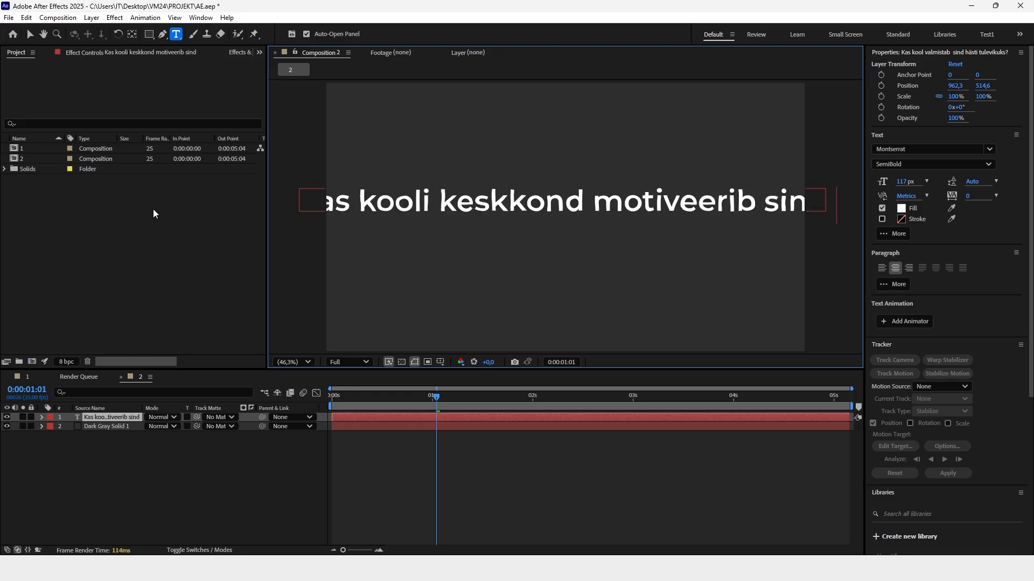
key(Return)
text(õppima?)
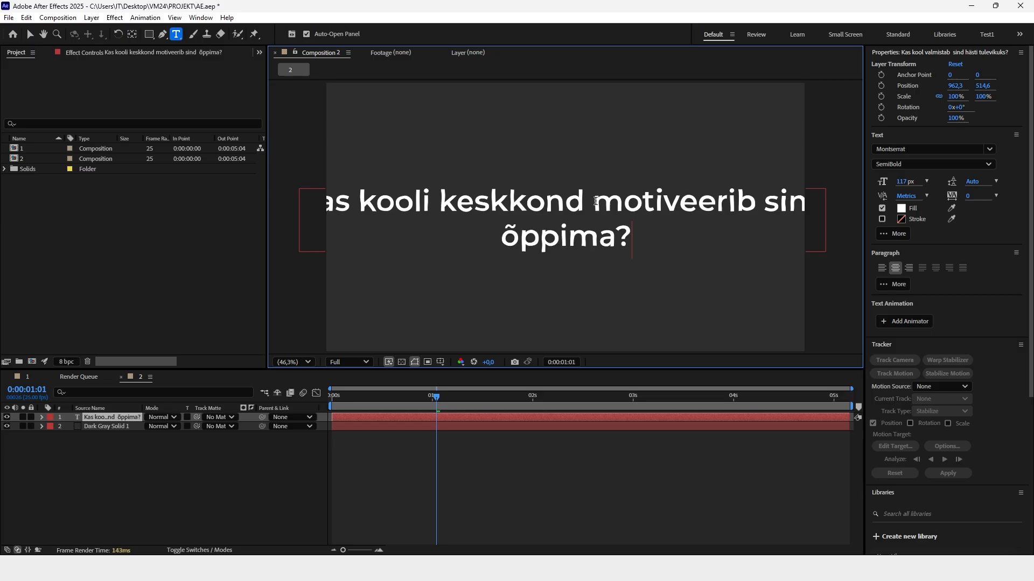
Rebreak the title into two lines, "Kas kooli keskkond" and "motiveerib sind õppima?"
click(596, 201)
key(Return)
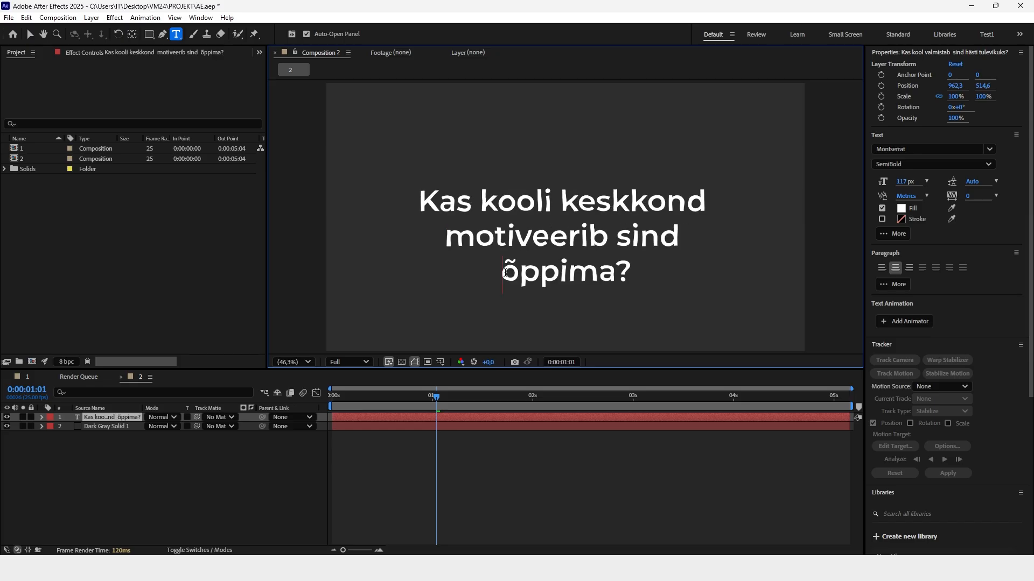
key(BackSpace)
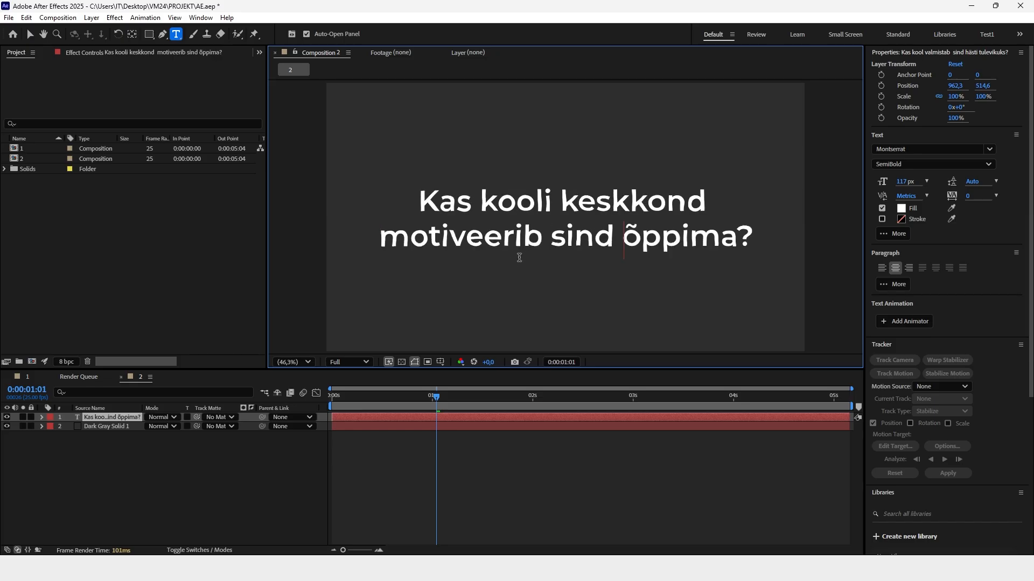
Centre the title layer horizontally and vertically in the composition and save the project
click(101, 419)
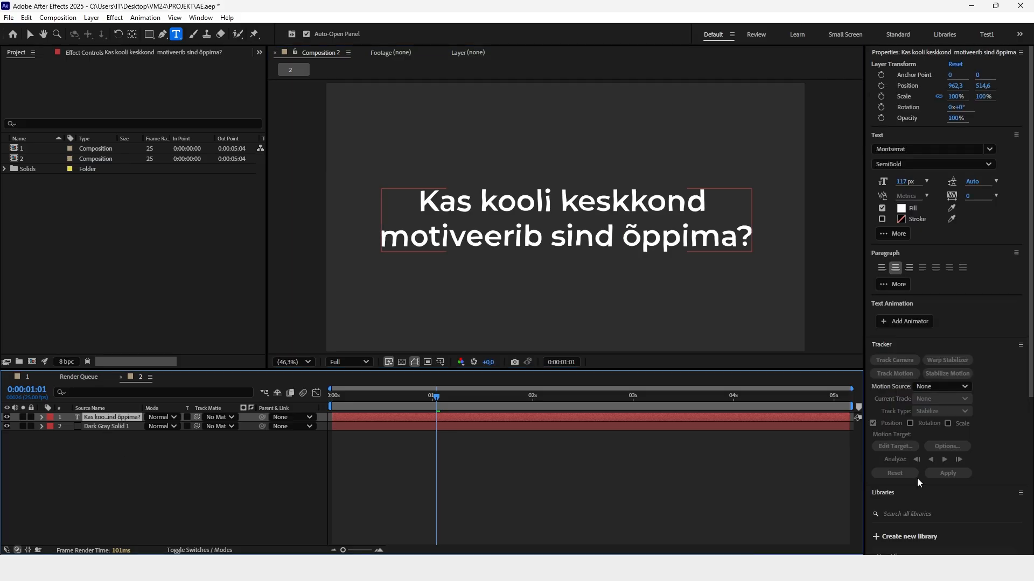
scroll(960, 363, down, 3)
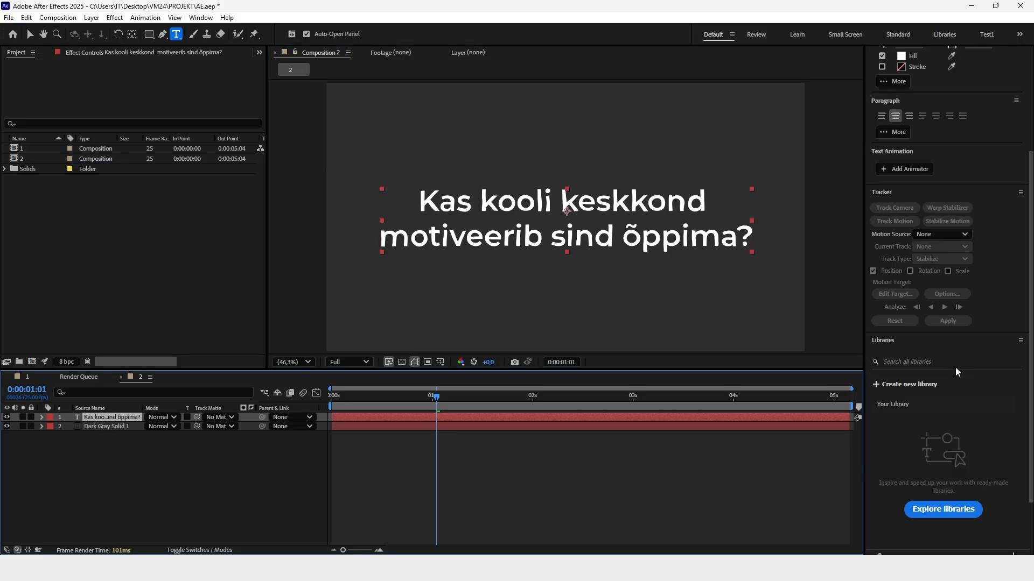
scroll(948, 190, up, 3)
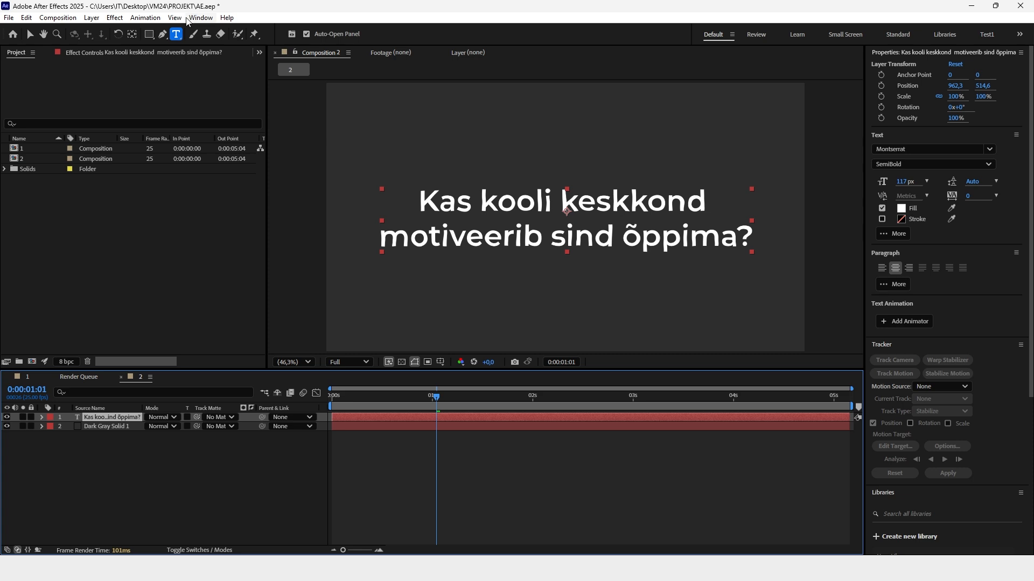
click(200, 17)
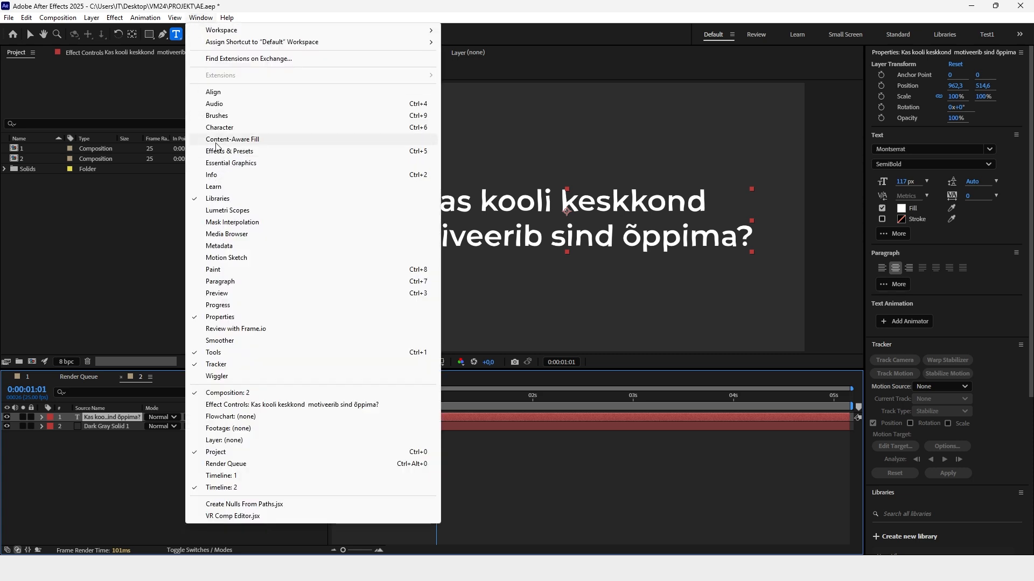
click(214, 92)
click(892, 530)
click(948, 530)
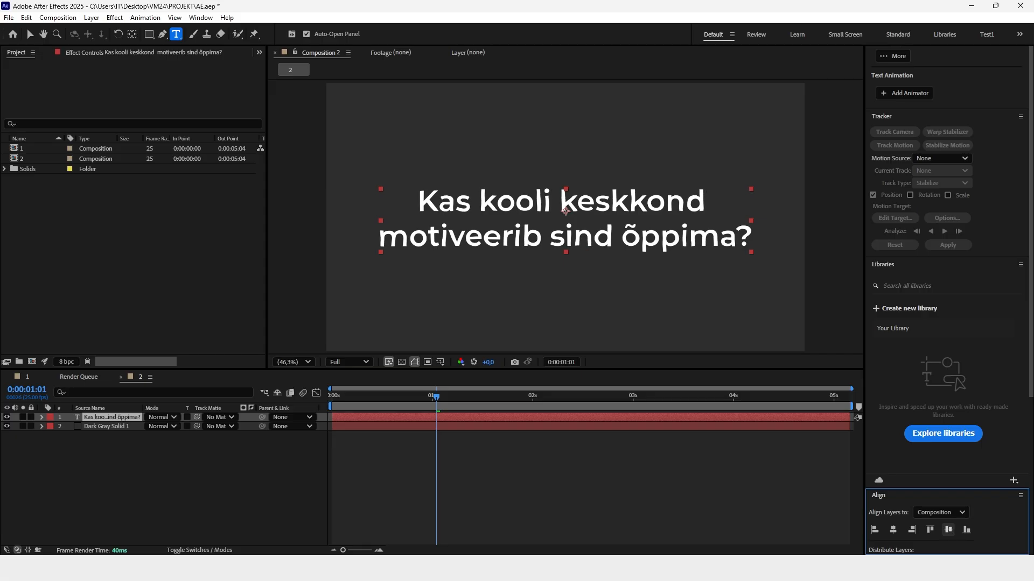
click(92, 534)
key(ctrl+s)
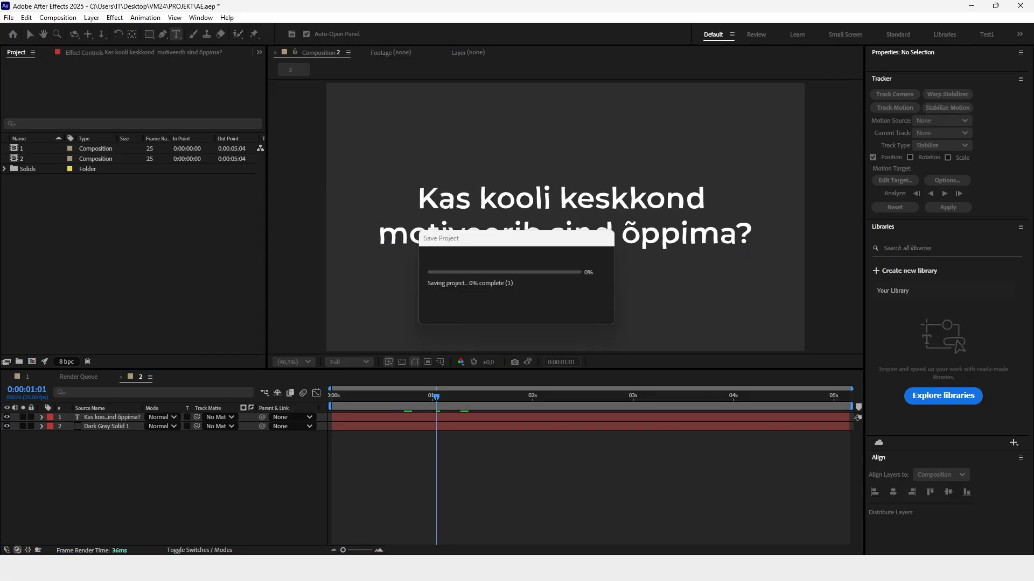
Import composition 2 from AE.aep in the PROJEKT folder into the Premiere Pro project
key(alt+Tab)
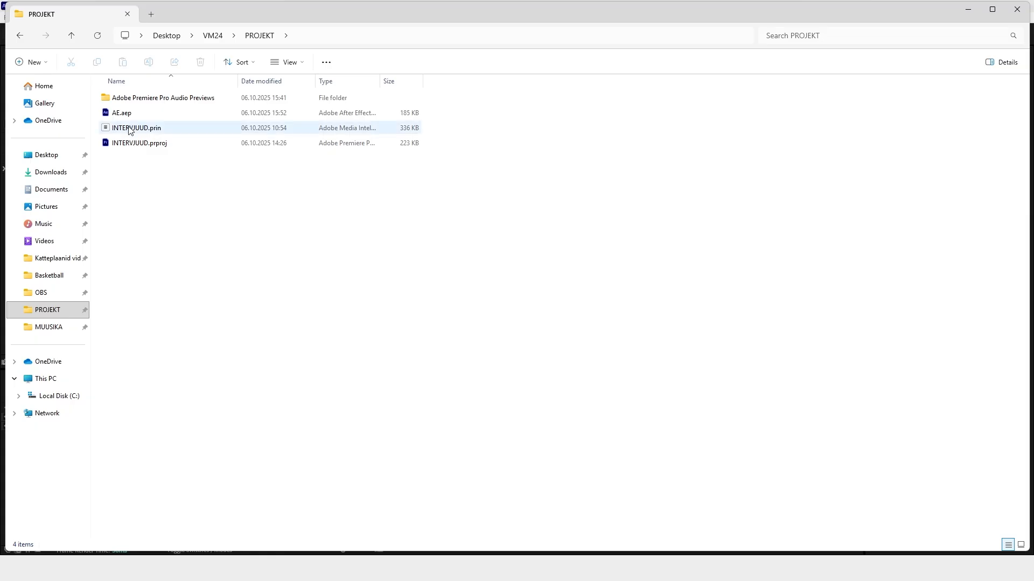
drag(116, 115, 86, 211)
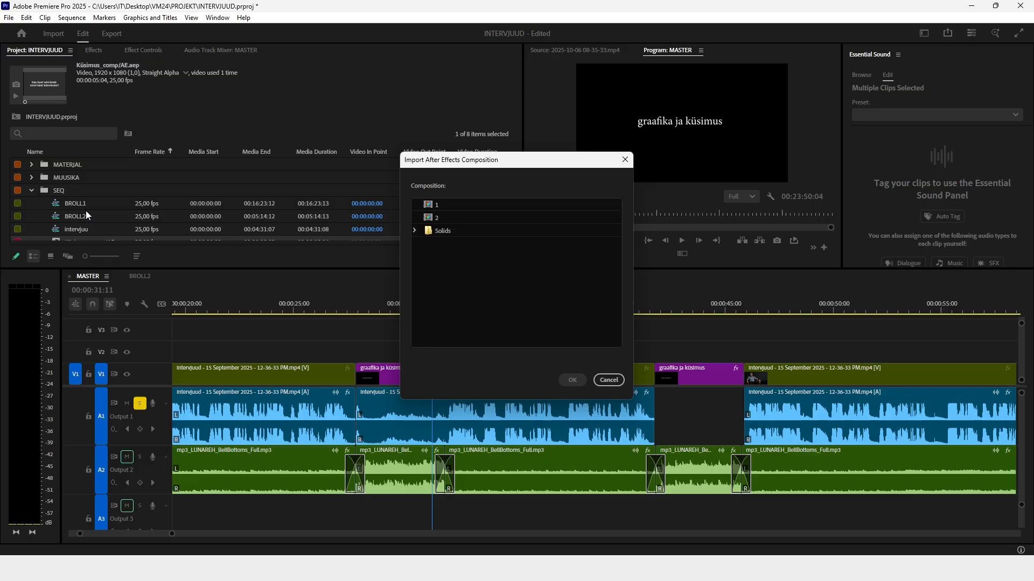
click(439, 217)
click(573, 381)
Replace the first "graafika ja küsimus" title with 2/AE.aep on V2, trimmed to slightly overlap the following answer, and end it with a Cross Dissolve
drag(53, 203, 359, 346)
drag(468, 350, 441, 347)
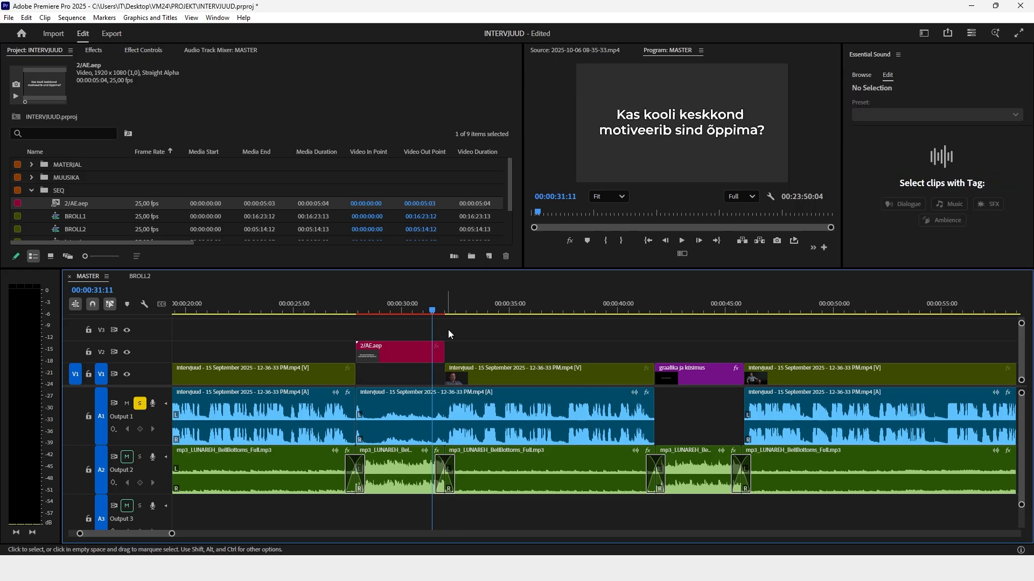
key(equal)
drag(539, 348, 549, 350)
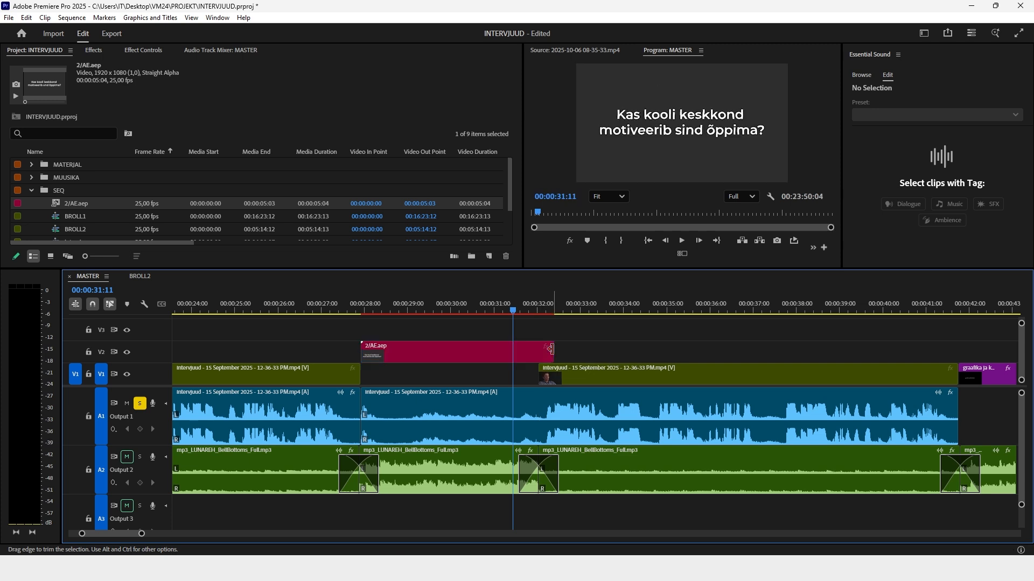
key(ctrl+d)
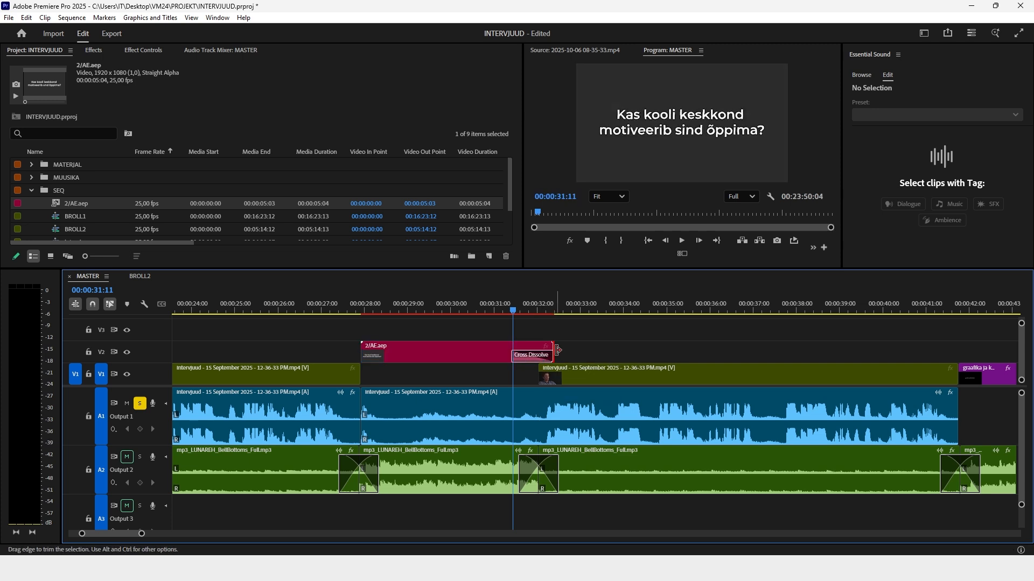
Start the following answer's video and A1 audio at the beginning of the title's Cross Dissolve and preview the title
drag(542, 368, 520, 372)
drag(362, 404, 512, 408)
click(366, 301)
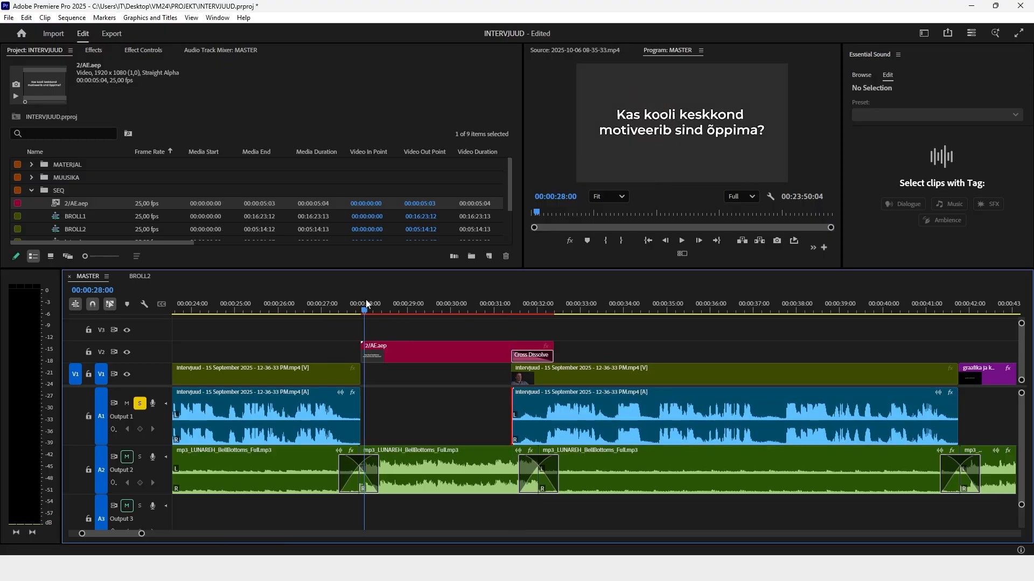
key(space)
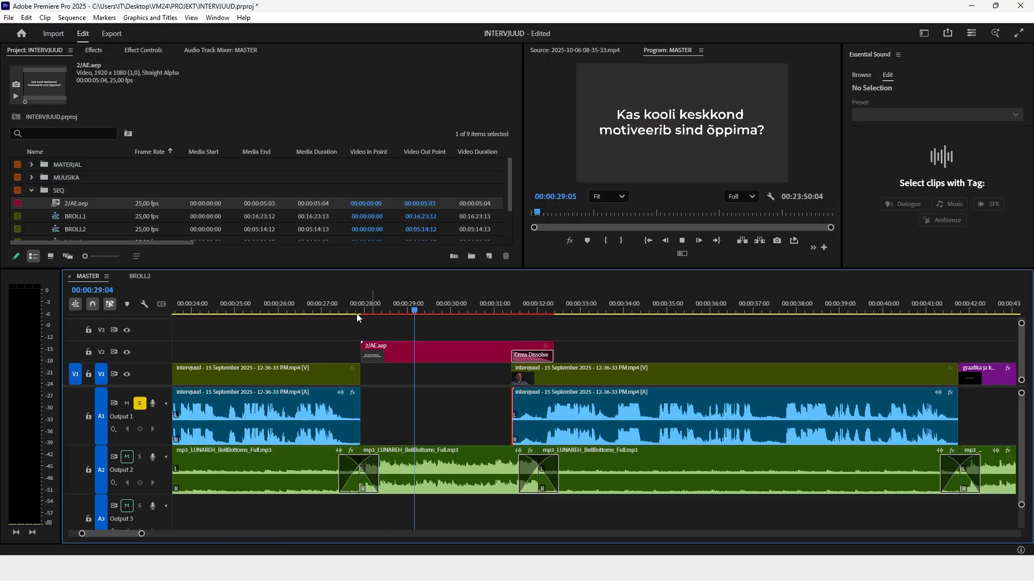
Turn off the A1 solo, replay the transition from 00:00:27:13 and trim the answer's A1 audio start to about 00:00:32:04
click(345, 302)
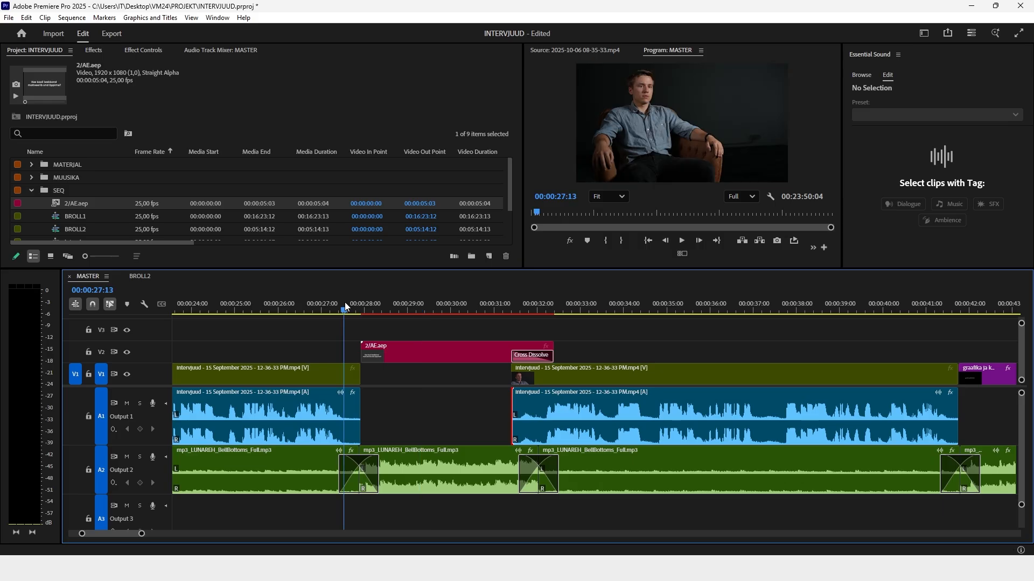
key(space)
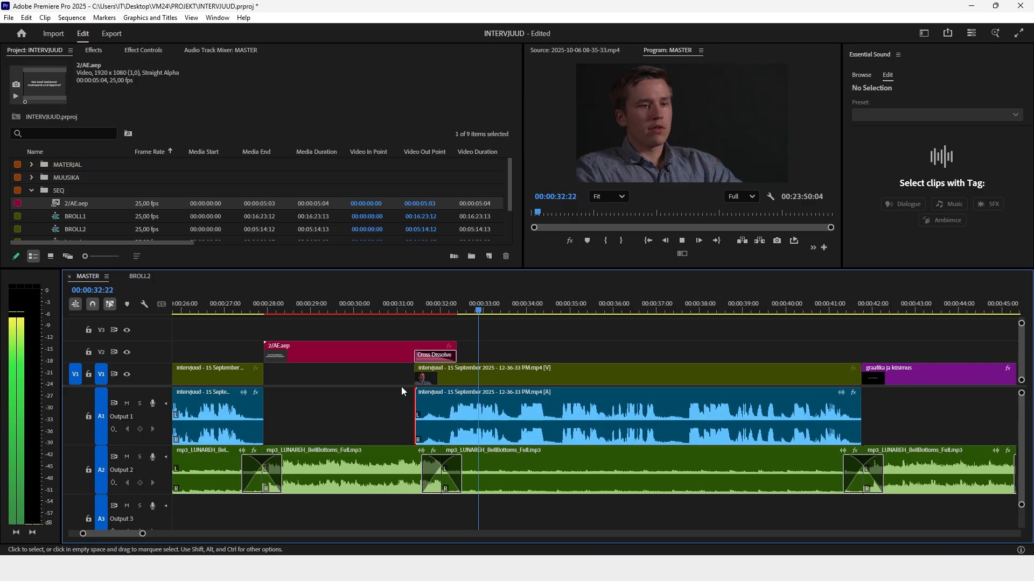
key(space)
drag(417, 399, 448, 398)
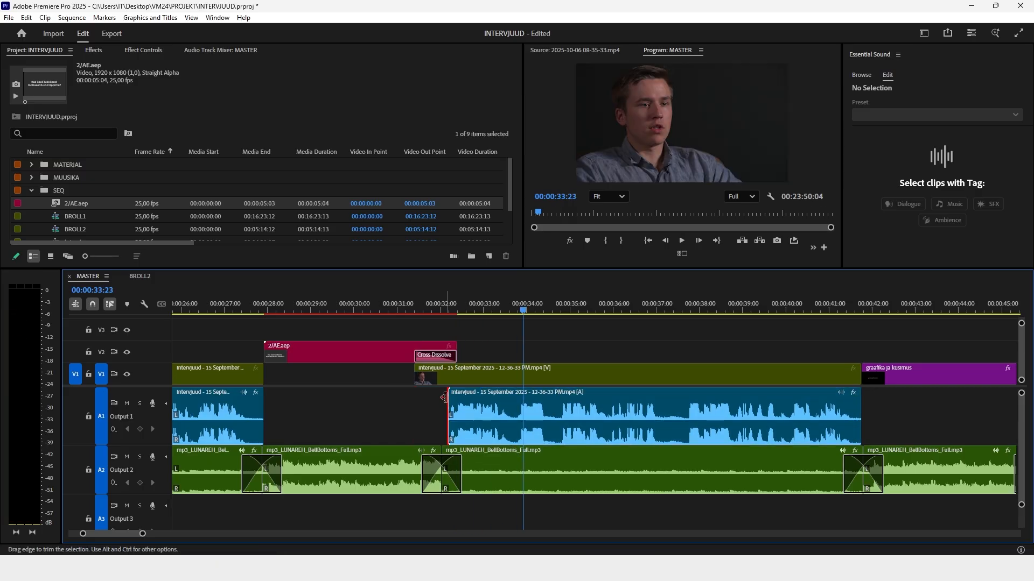
Look over the cuts between the answers' A1 audio clips along the whole MASTER sequence
key(minus)
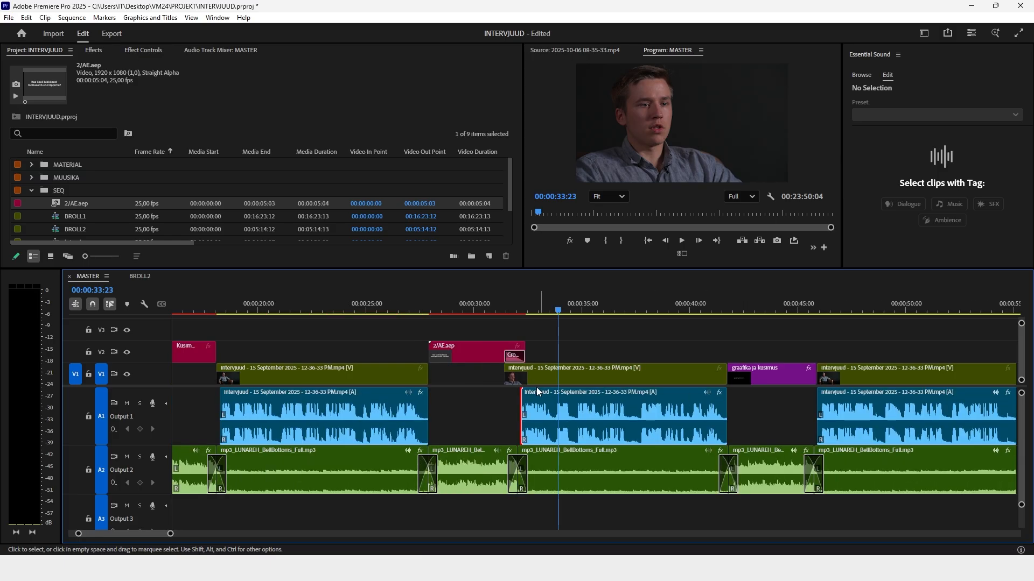
click(420, 311)
key(equal)
key(minus)
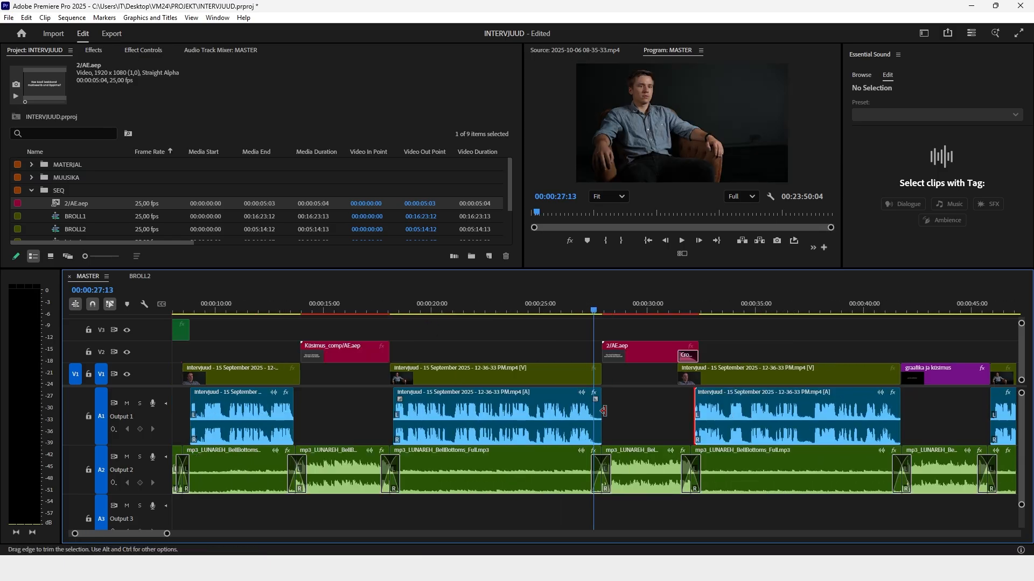
scroll(488, 409, down, 2)
scroll(462, 393, down, 2)
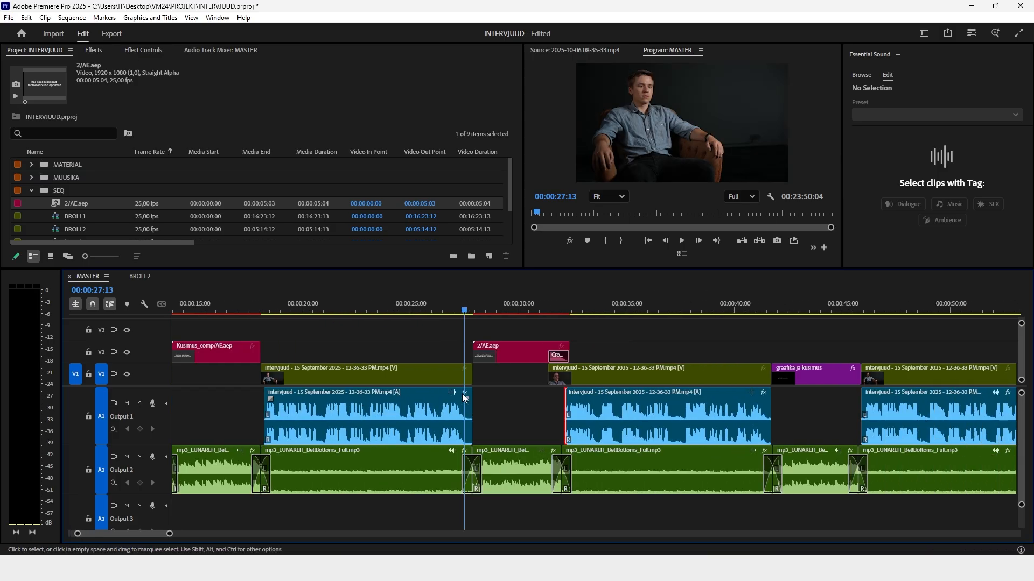
key(minus)
key(minus)
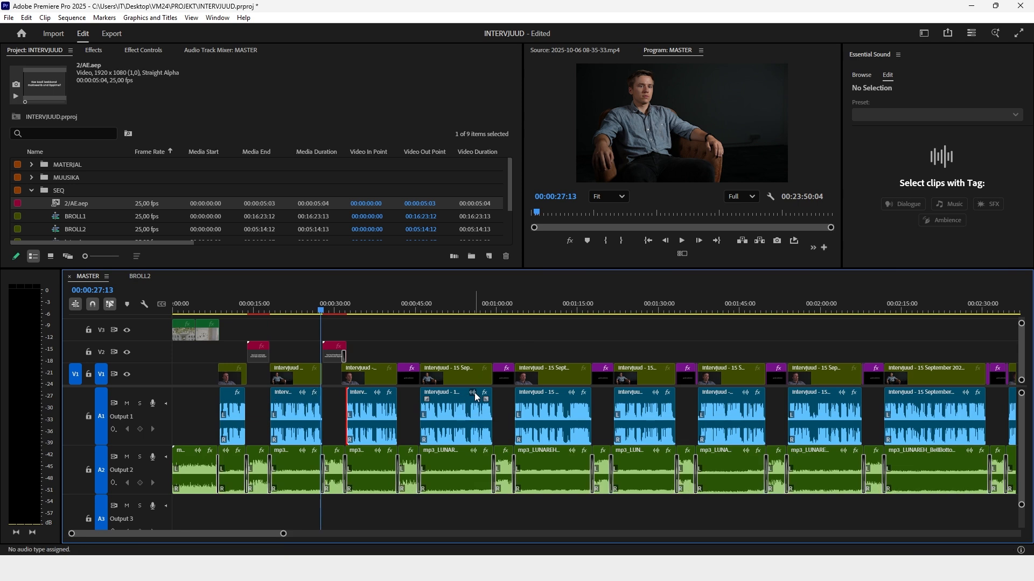
key(minus)
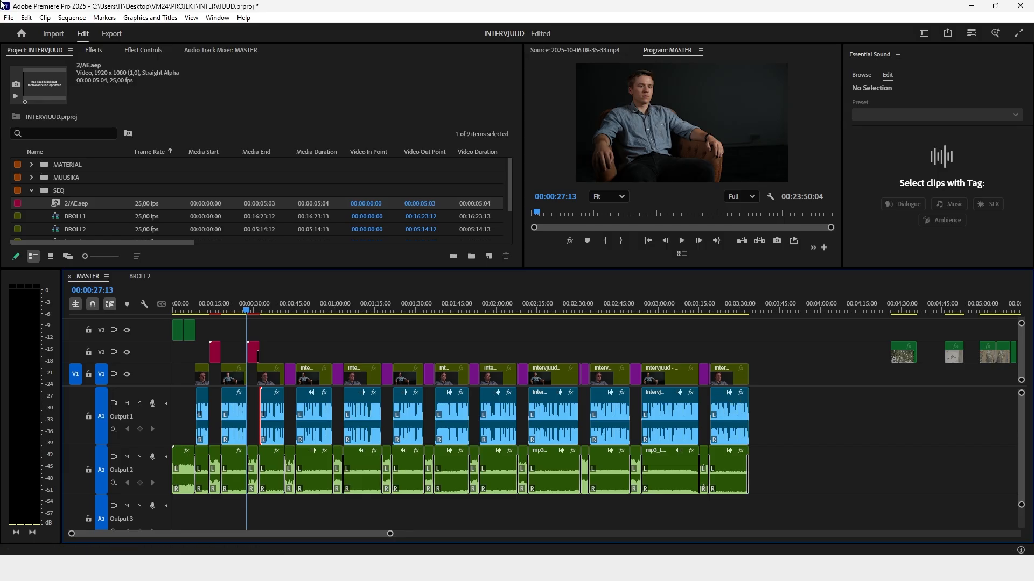
Set the default audio transition duration to 3 frames in the Timeline preferences
click(26, 17)
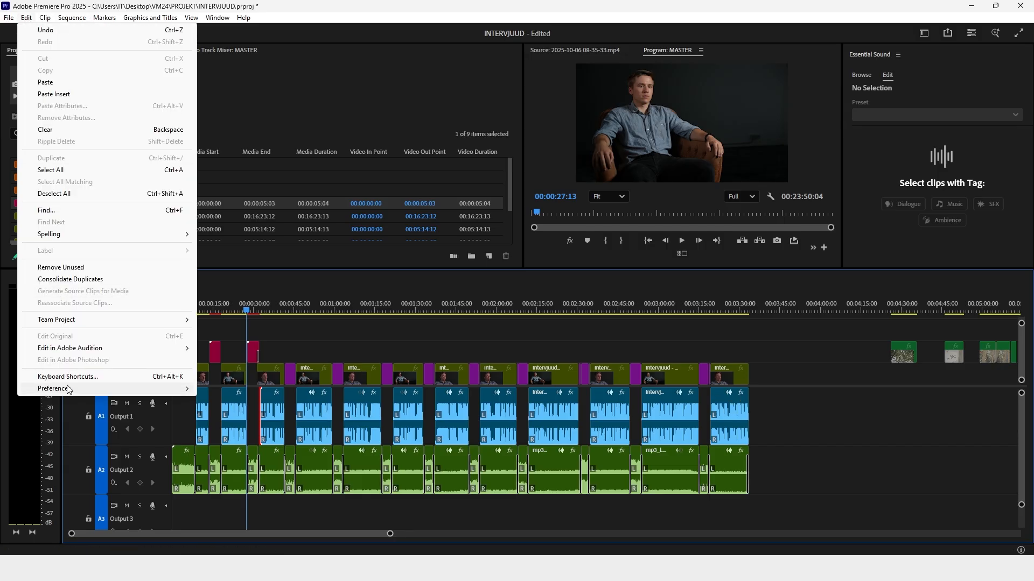
mouse_move(70, 389)
click(218, 377)
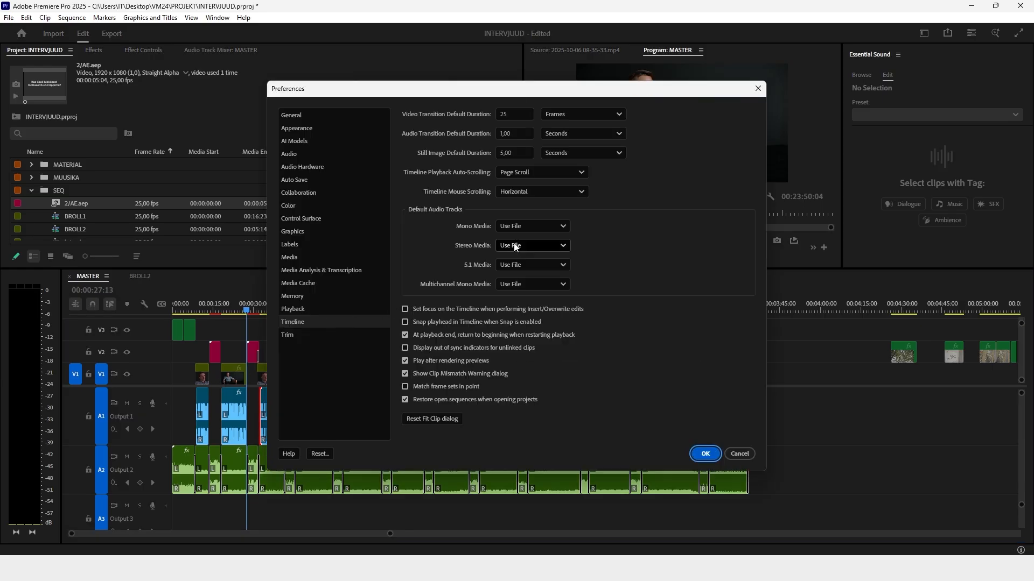
click(563, 134)
click(561, 152)
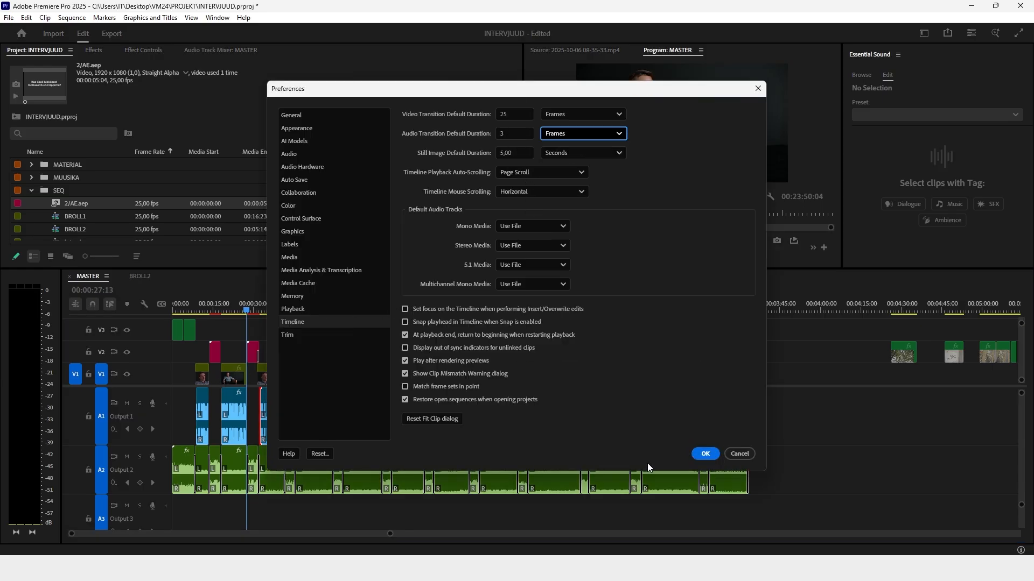
click(704, 454)
Apply the default audio transition to all interview clips on A1 and return the playhead to the start of MASTER
drag(754, 425, 177, 428)
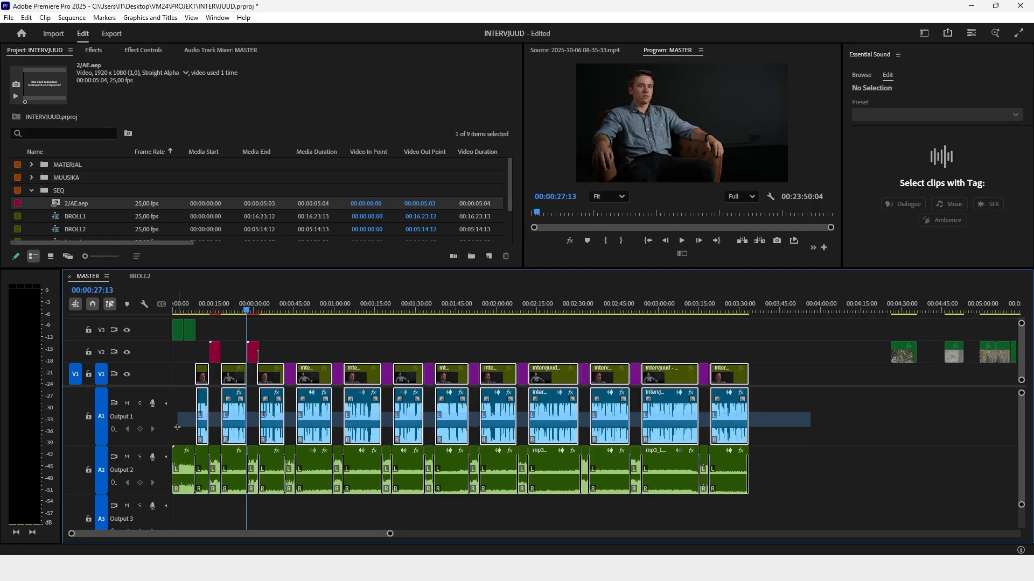
key(ctrl+shift+d)
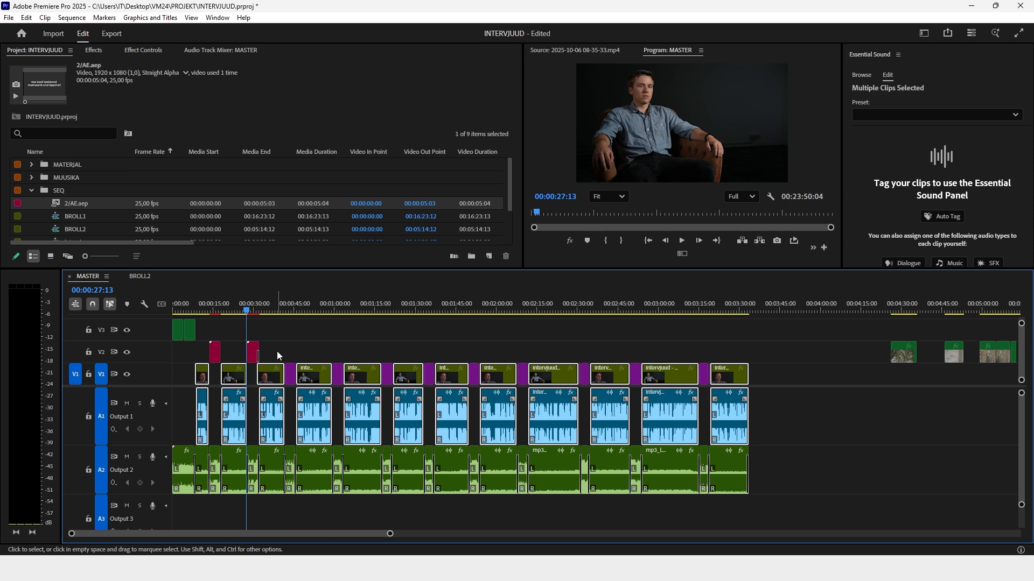
click(187, 304)
key(Home)
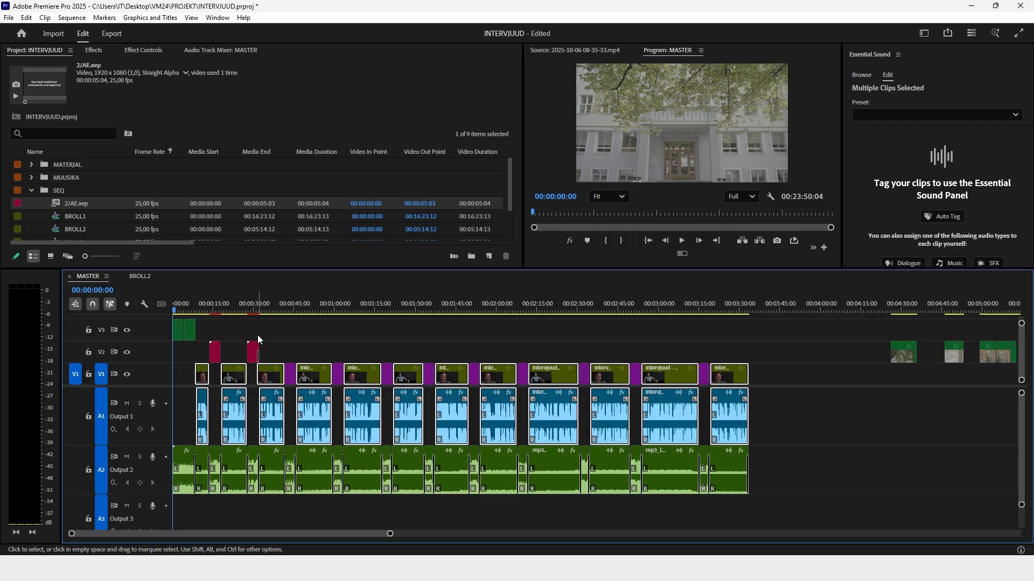
Move the two opening B-roll clips from V3 down to V2 and play back the start of the sequence
key(=)
drag(279, 327, 161, 332)
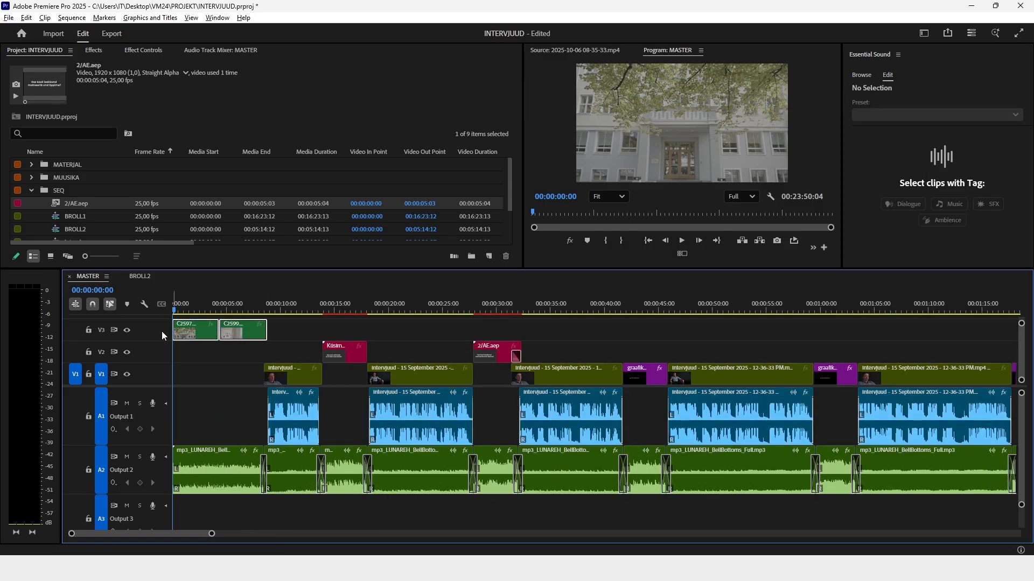
key(alt+Down)
key(space)
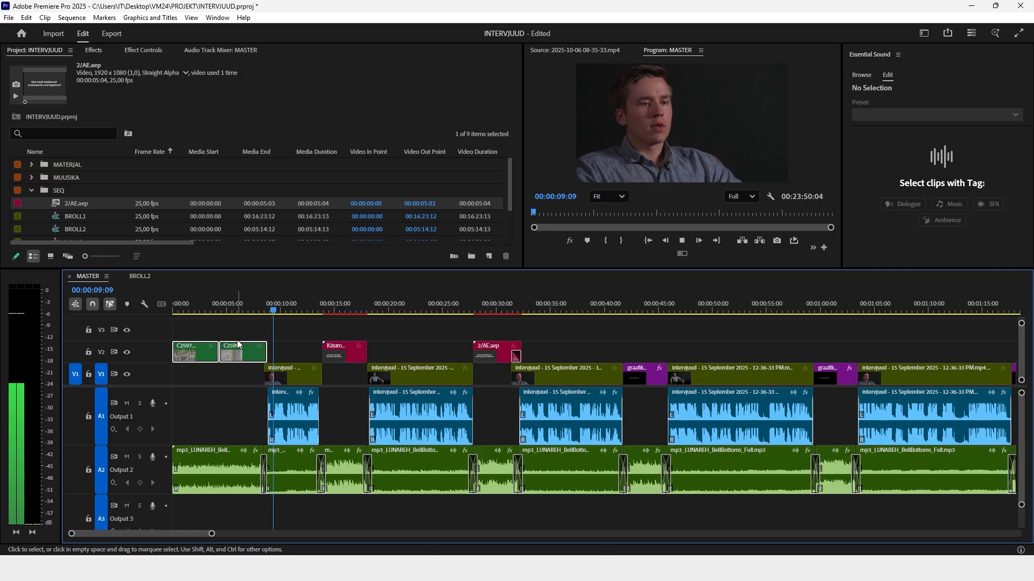
key(space)
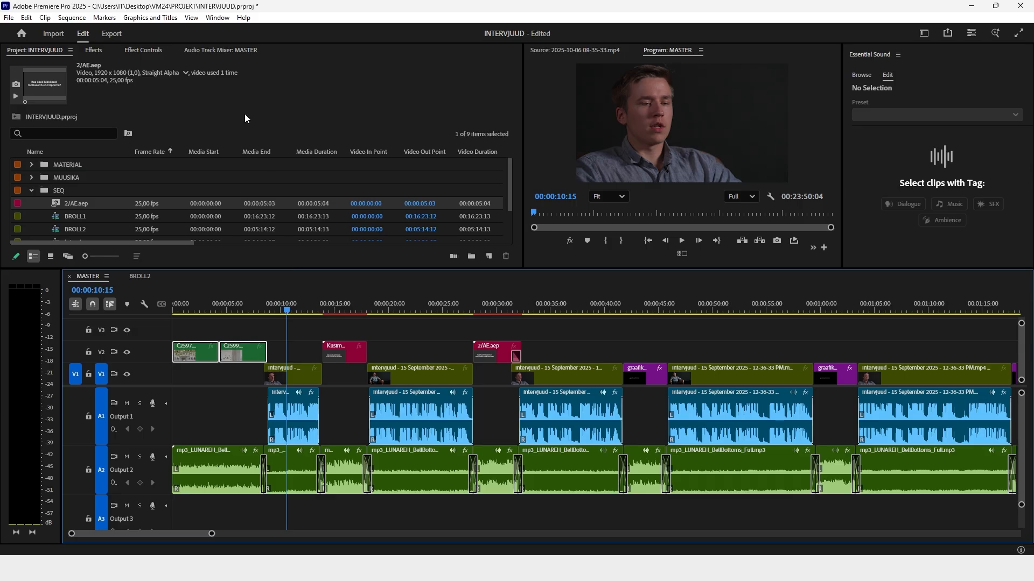
Add a DeNoise effect to the Output 1 audio track with its amount at about 15%
click(213, 51)
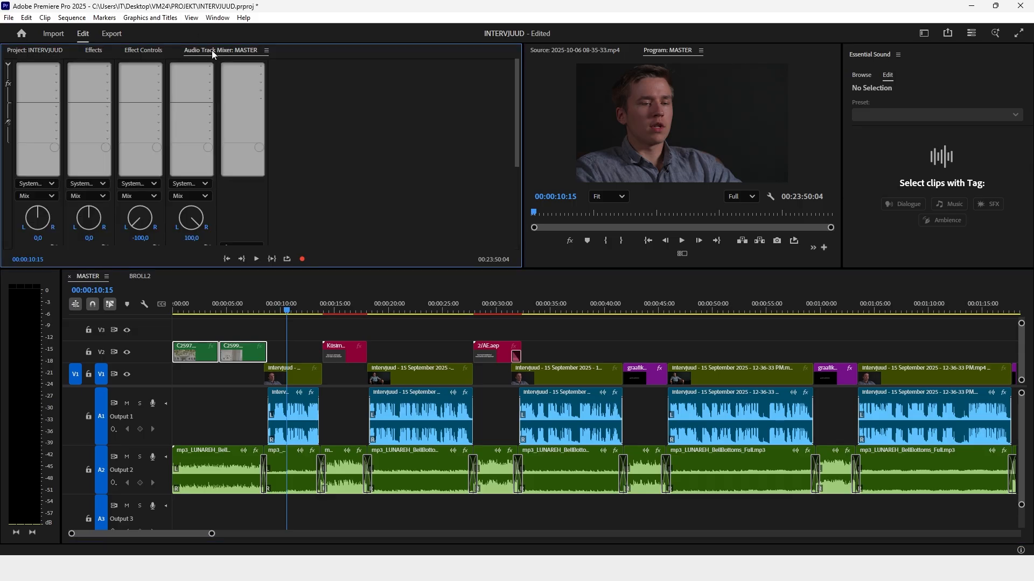
click(54, 66)
mouse_move(68, 143)
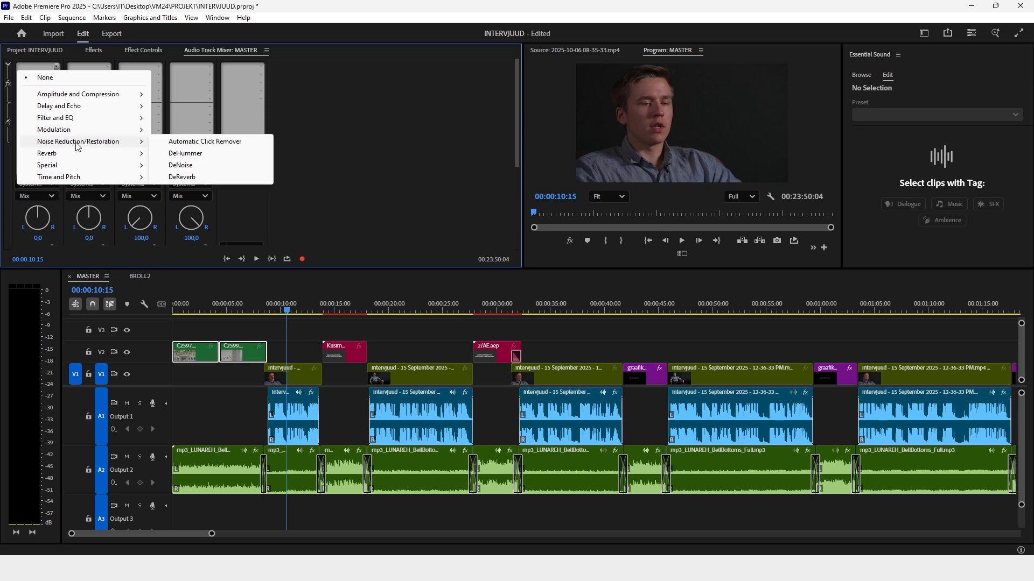
click(177, 165)
double_click(38, 67)
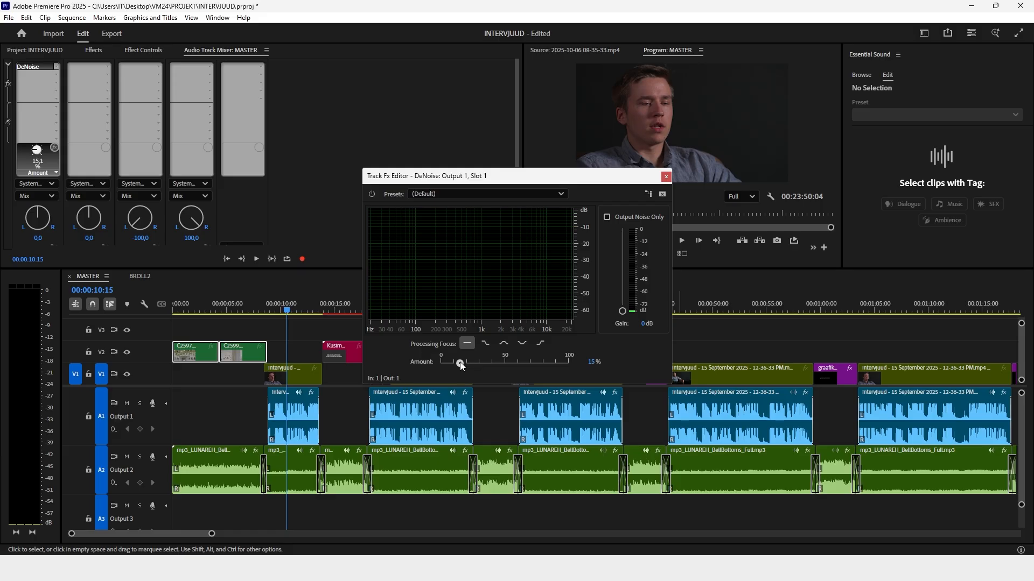
click(665, 177)
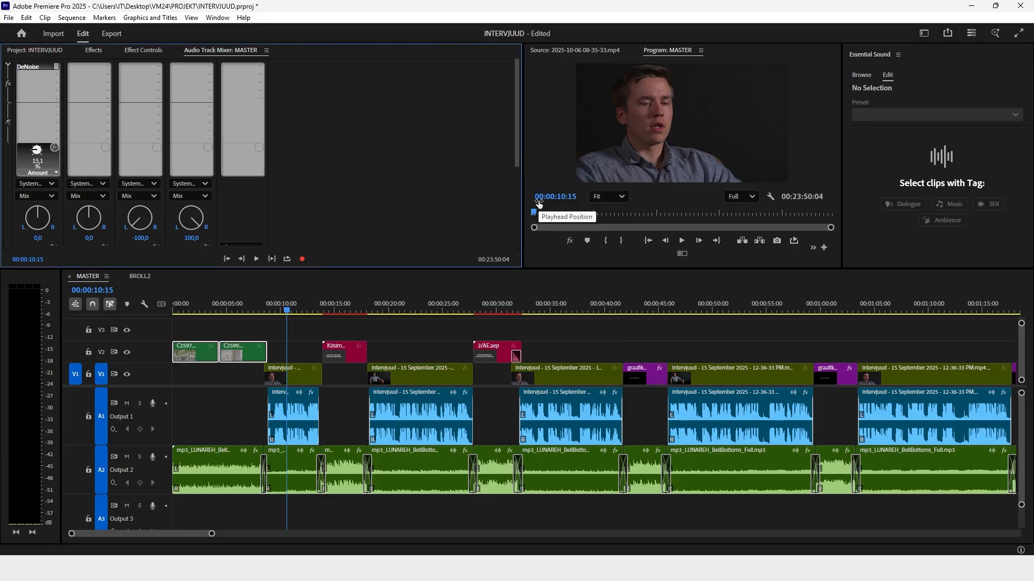
Add a Multiband Compressor with the Broadcast preset to the Output 1 track and replay the first answer from about 00:00:09:00
click(56, 76)
mouse_move(63, 103)
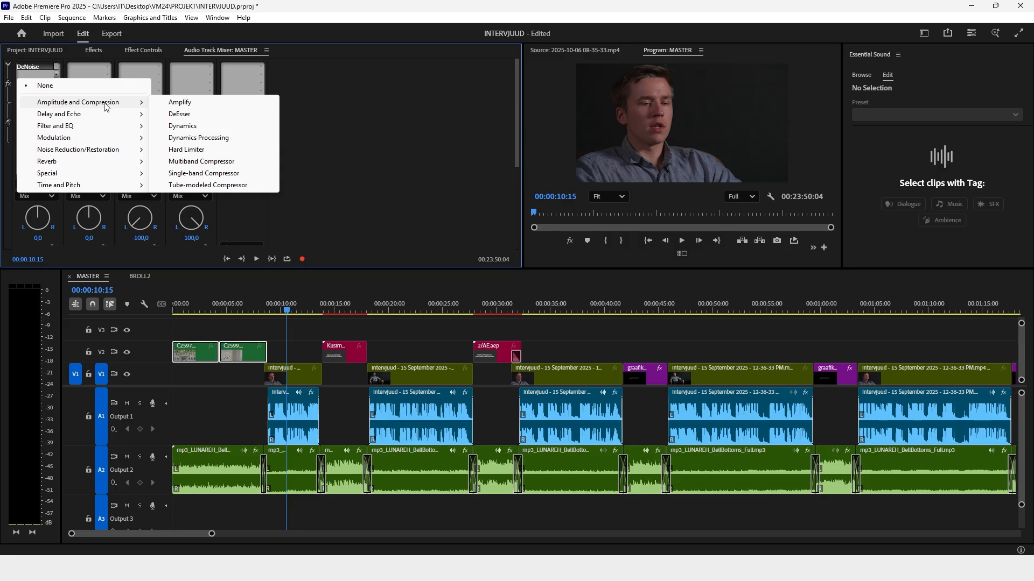
click(200, 162)
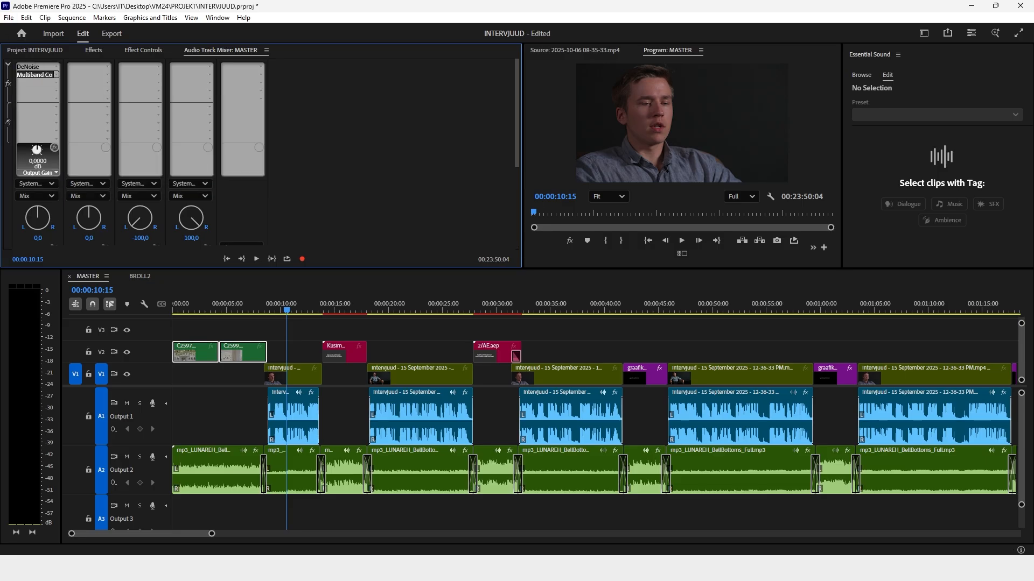
double_click(26, 76)
click(395, 138)
click(409, 166)
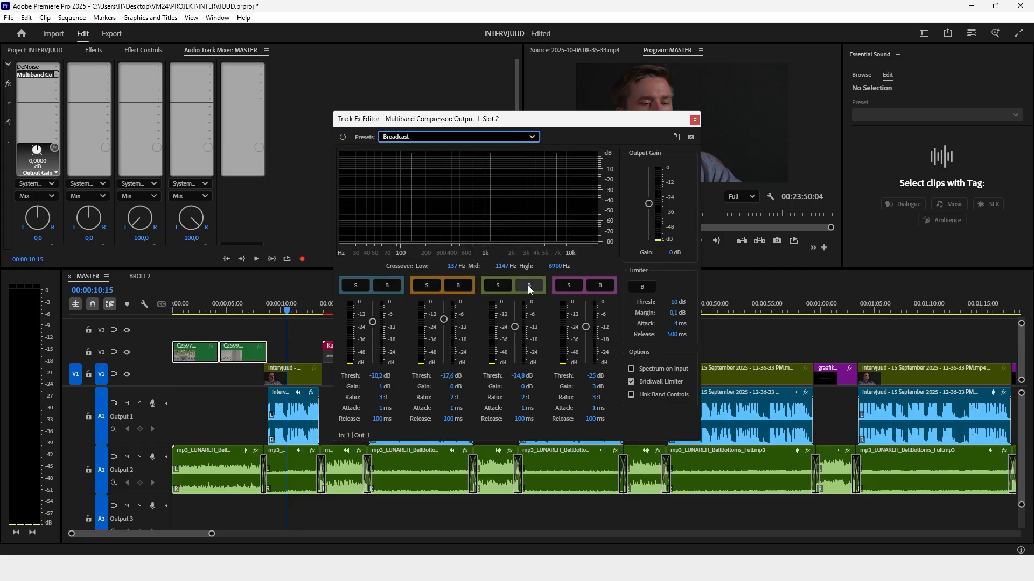
click(694, 120)
click(272, 310)
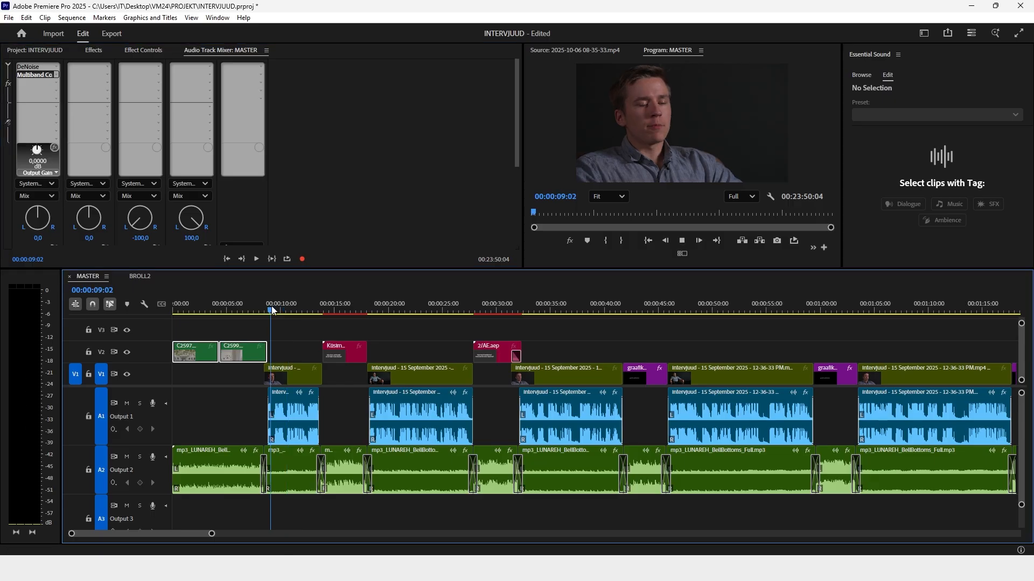
key(space)
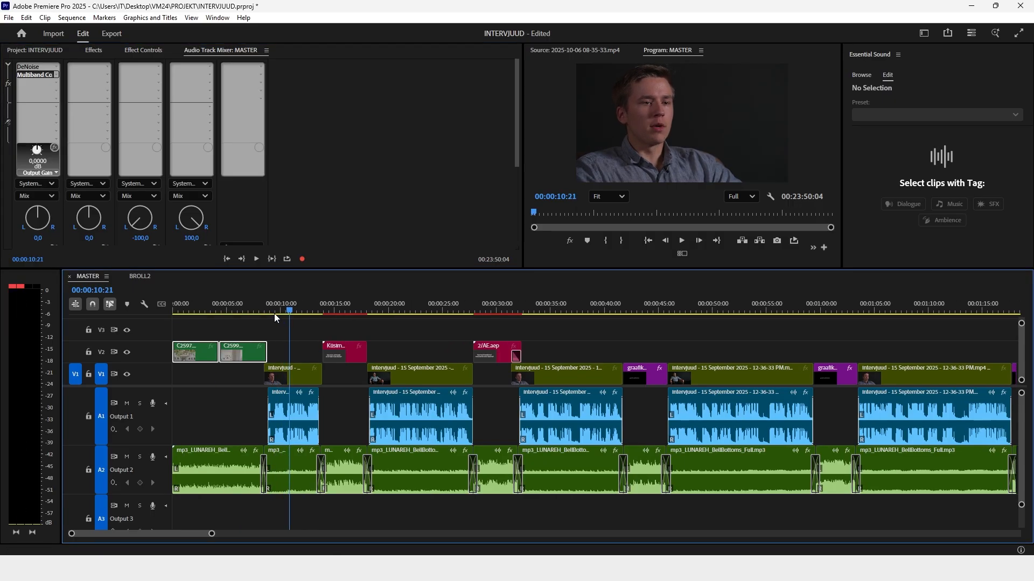
Set the audio gain of all interview answer clips on A1 to 5 dB
key(minus)
key(minus)
key(minus)
drag(558, 398, 134, 428)
key(g)
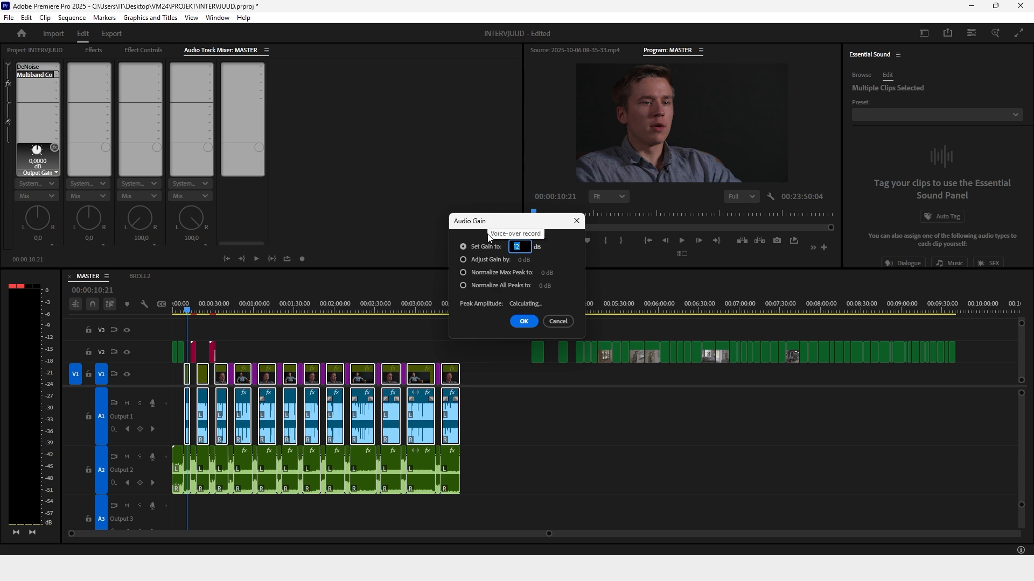
text(5)
key(Return)
Play back the first answer and check its transition into the first question title
key(space)
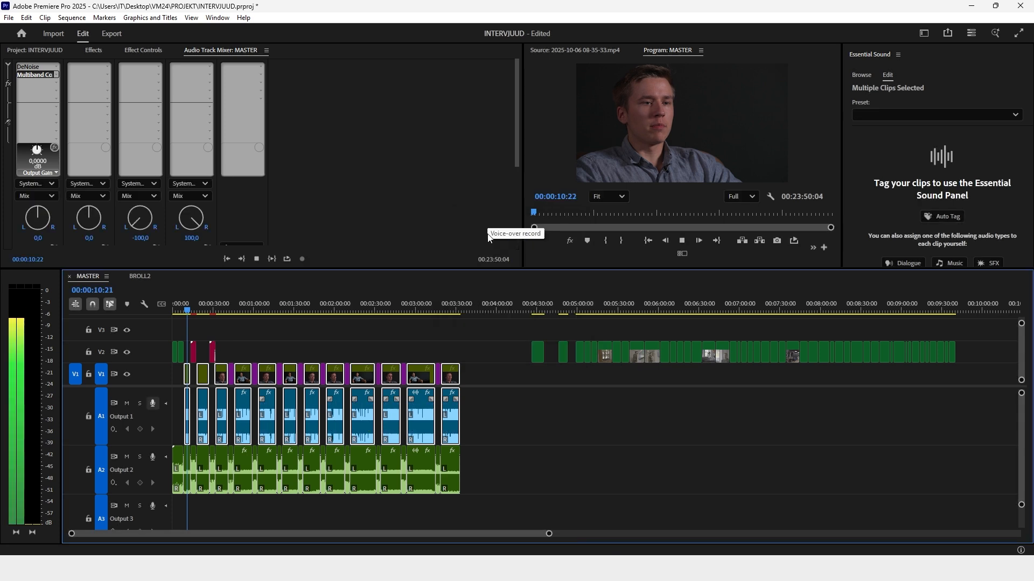
key(equal)
key(equal)
key(equal)
key(equal)
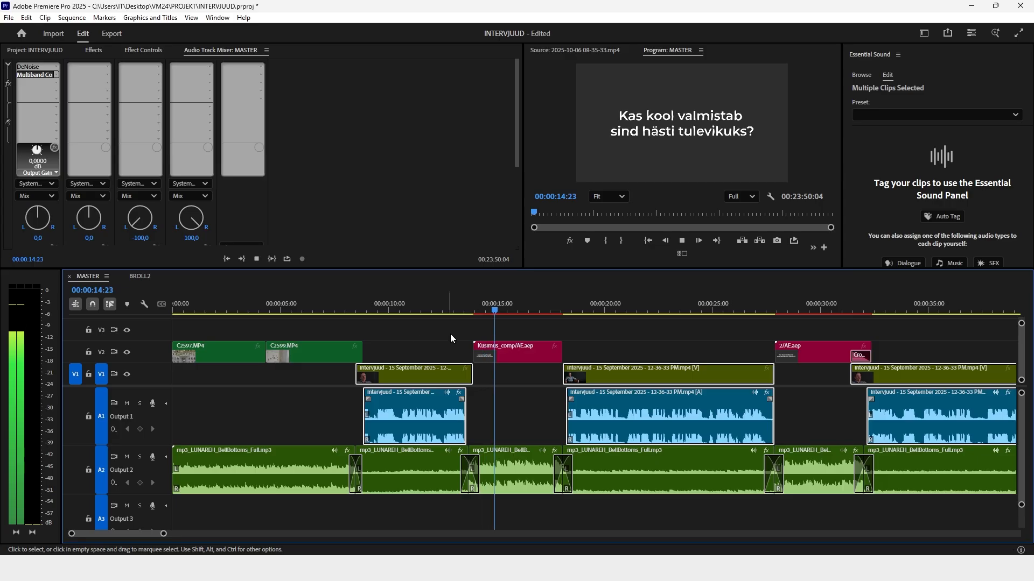
key(space)
click(460, 312)
key(space)
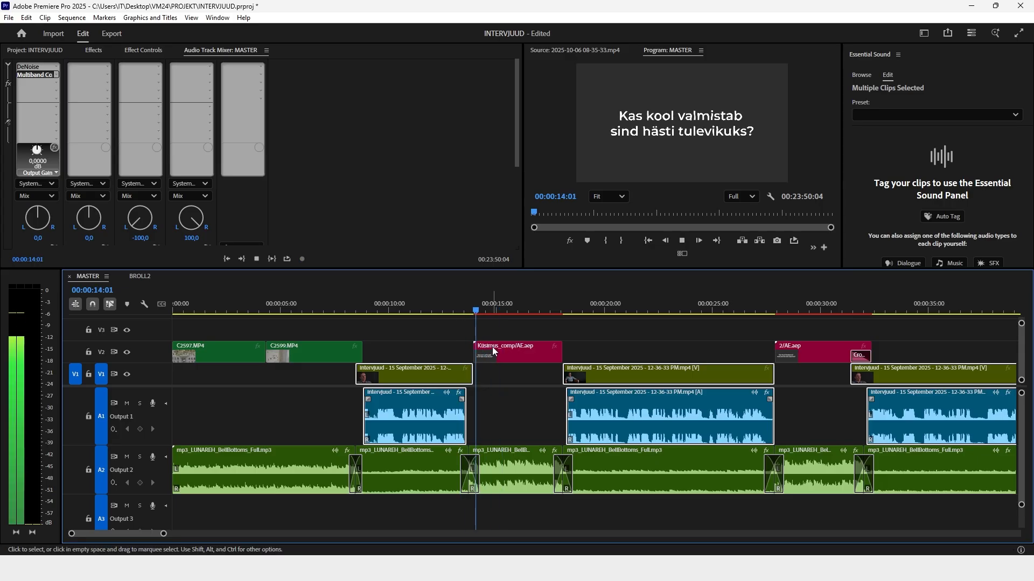
key(space)
Extend the first question title on V2 to span about 00:00:13:18 to 00:00:18:15 and add a Cross Dissolve at its end
key(=)
mouse_move(530, 312)
mouse_down()
mouse_move(513, 312)
mouse_move(535, 318)
mouse_up()
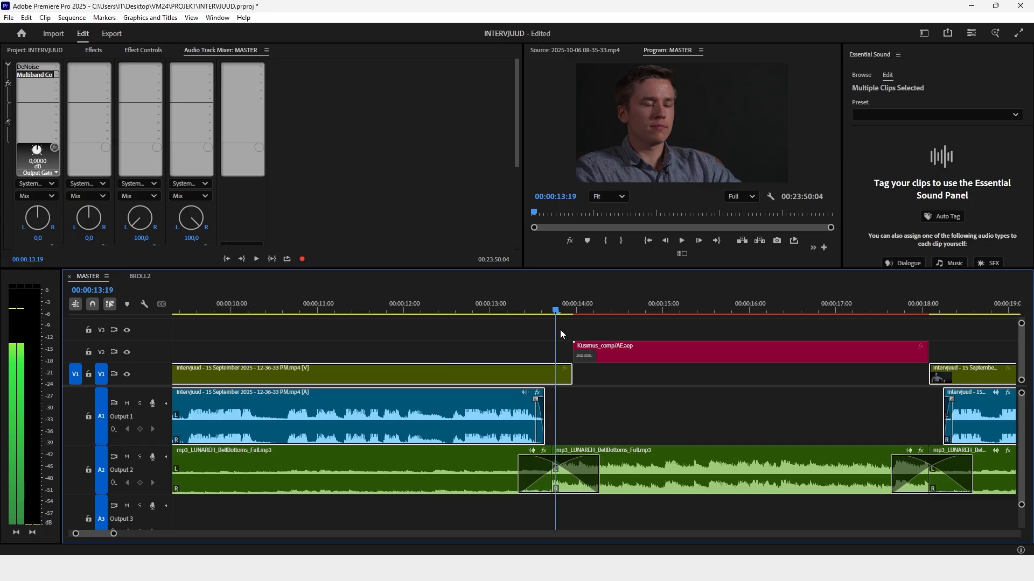
mouse_move(631, 357)
mouse_down()
mouse_move(592, 360)
mouse_move(714, 353)
mouse_move(622, 368)
mouse_up()
scroll(592, 360, down, 3)
scroll(486, 358, down, 2)
key(ctrl+d)
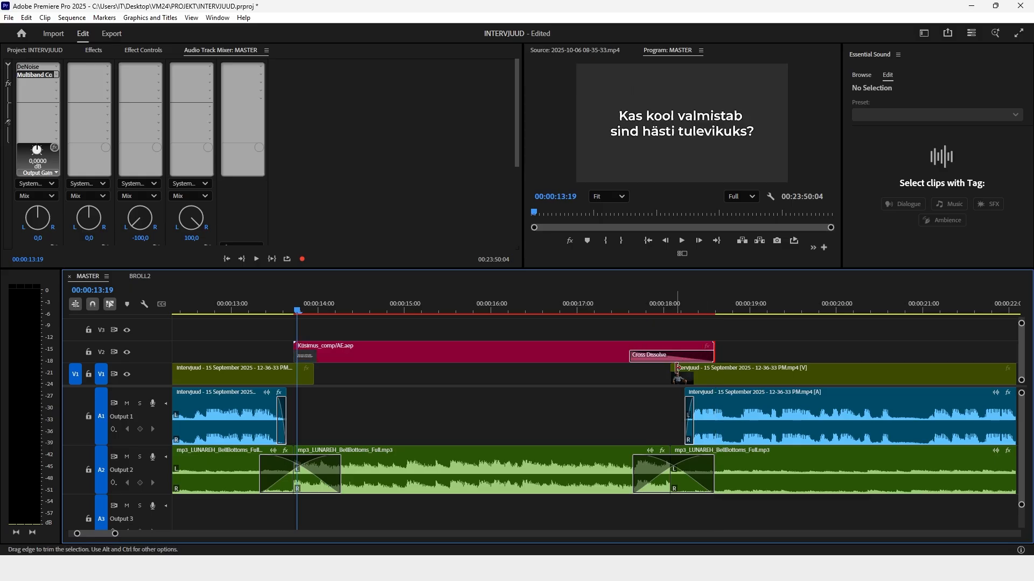
Extend the second answer's V1 video start back to about 00:00:17:12 beneath the title's dissolve and play the transition
key(space)
key(ctrl+z)
key(space)
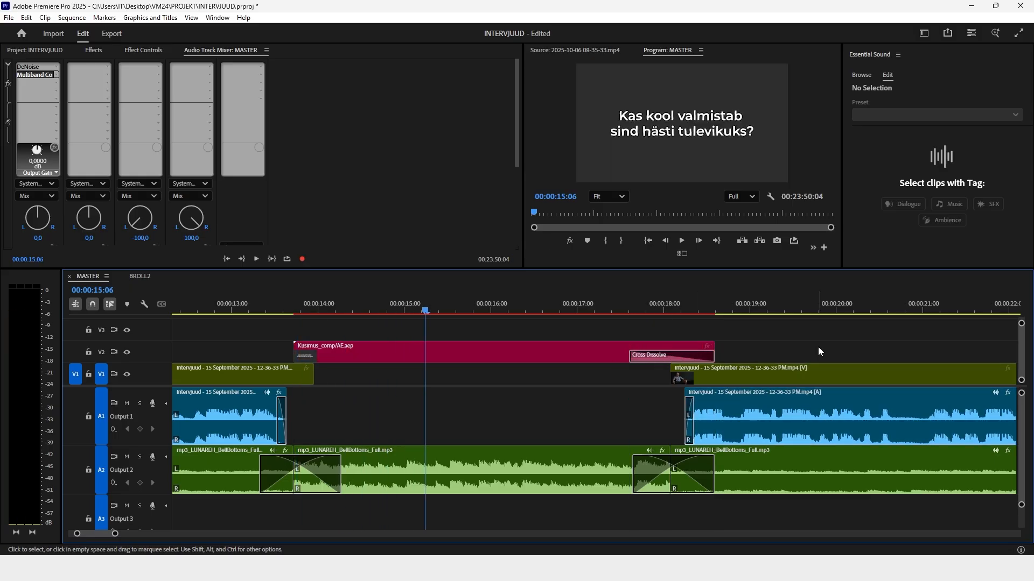
click(819, 346)
drag(676, 372, 619, 370)
click(632, 302)
key(space)
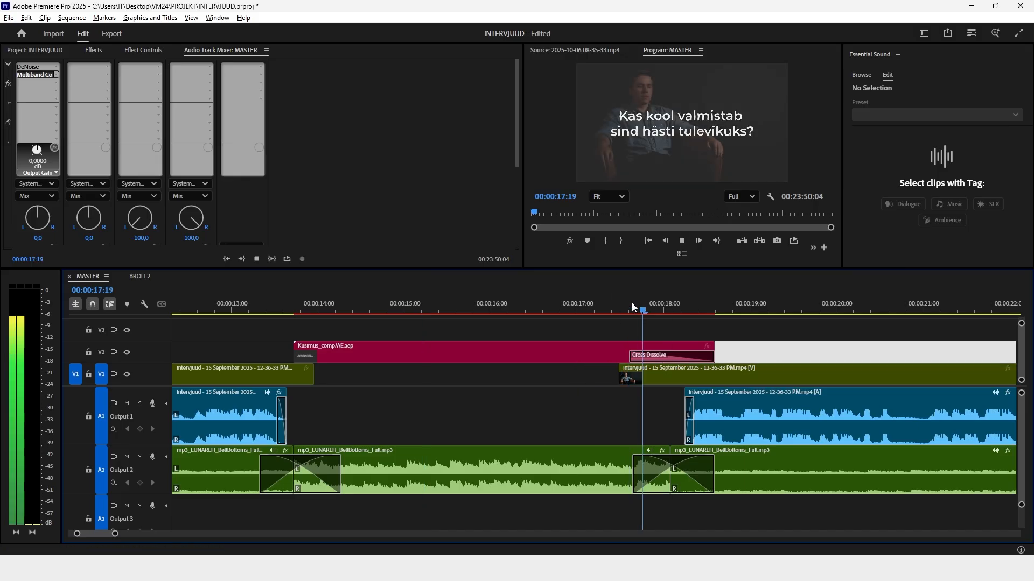
key(space)
Turn on the multi-camera view, switch the first answer to the wide MultiCorder2 angle and play it back
key(minus)
key(minus)
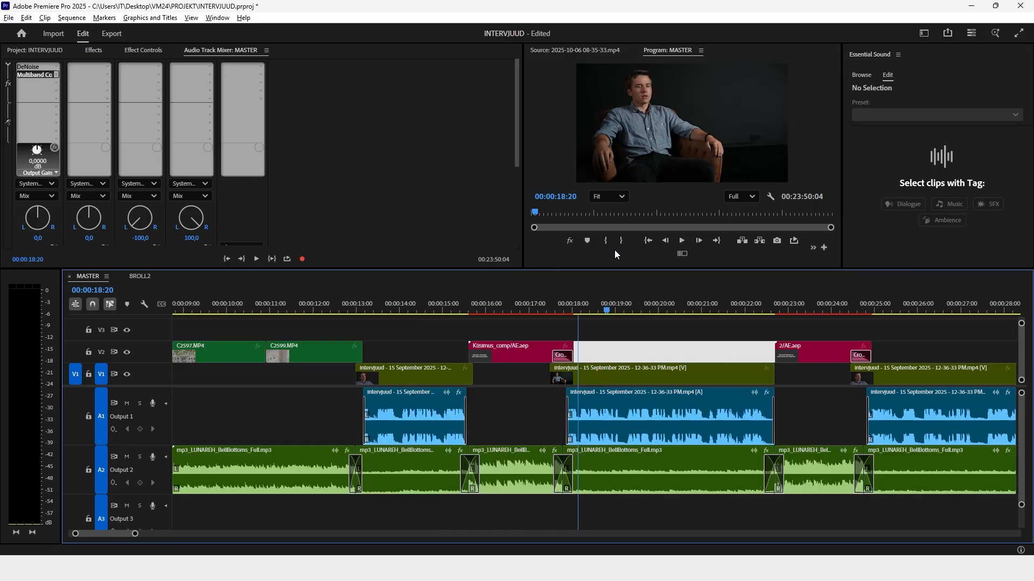
key(minus)
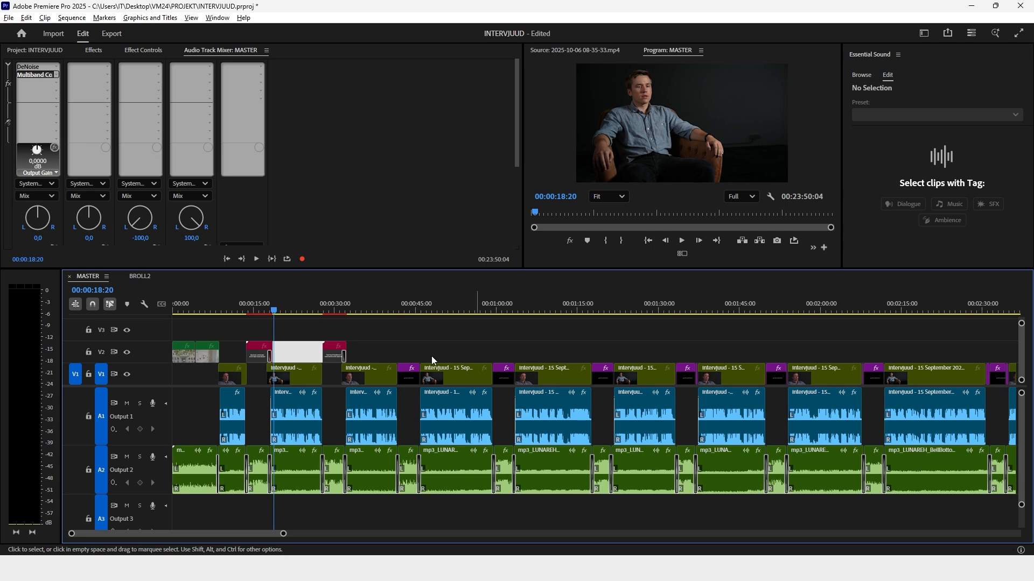
key(minus)
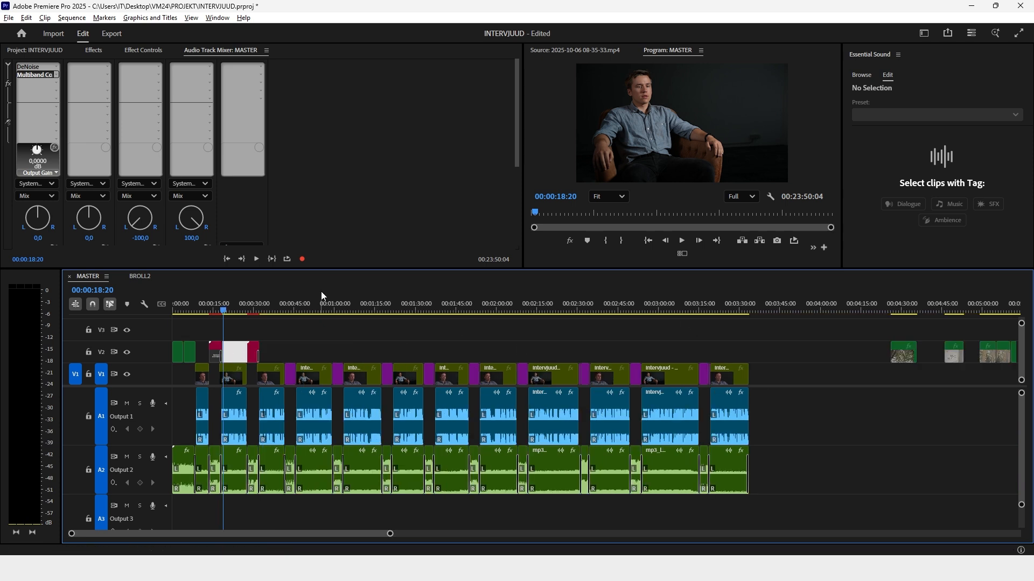
key(equal)
key(equal)
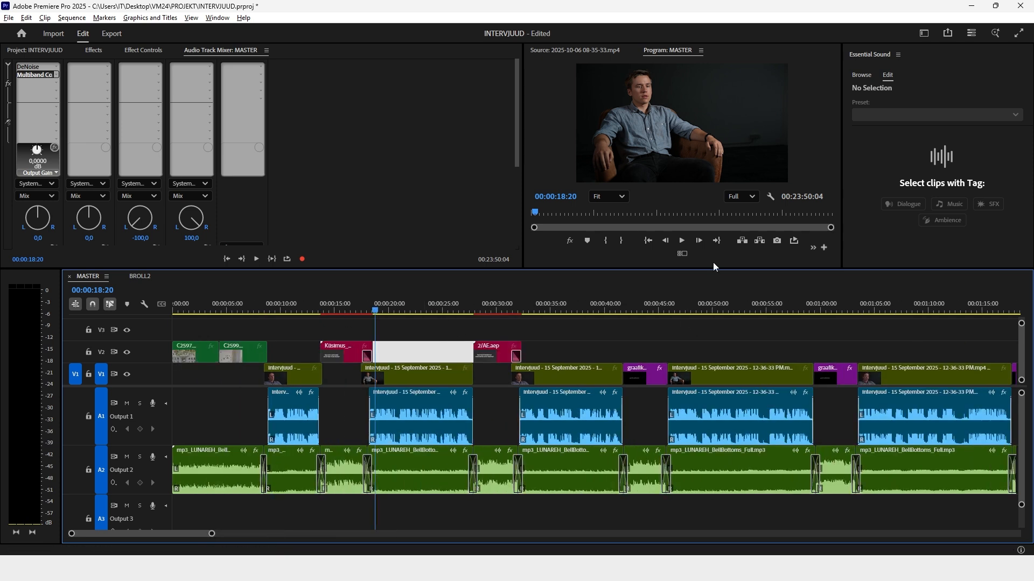
click(682, 253)
click(283, 304)
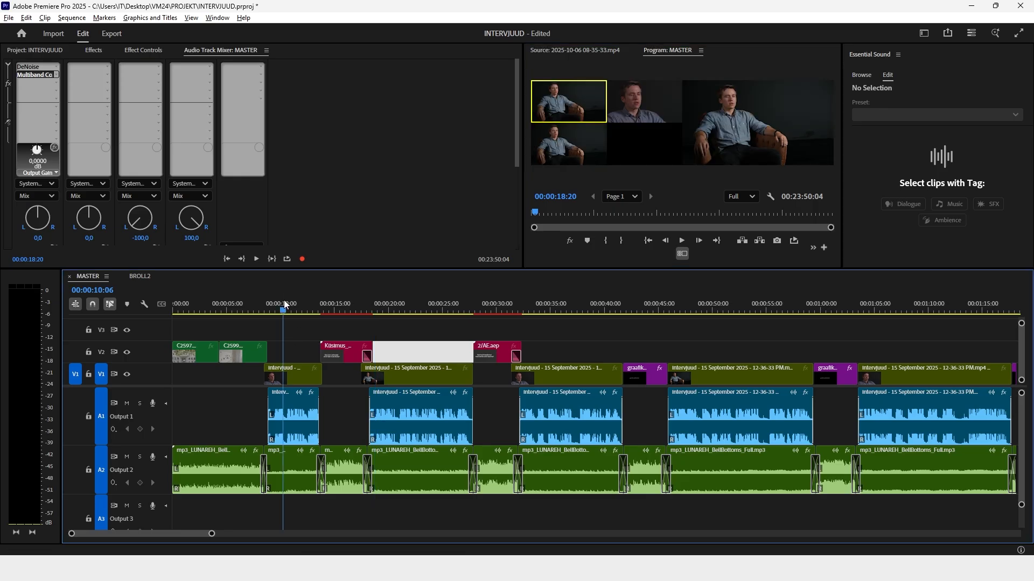
click(557, 147)
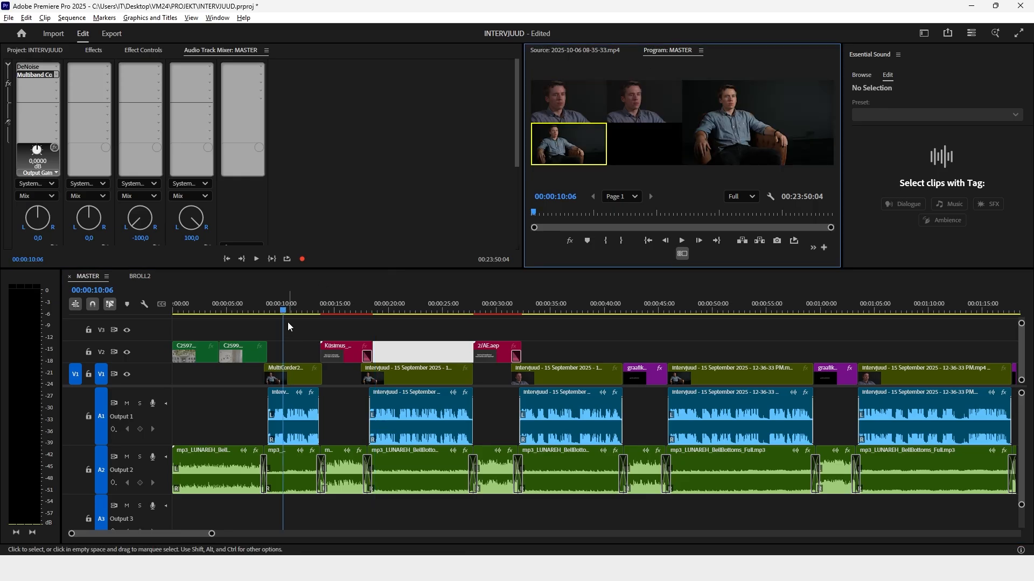
click(267, 302)
key(space)
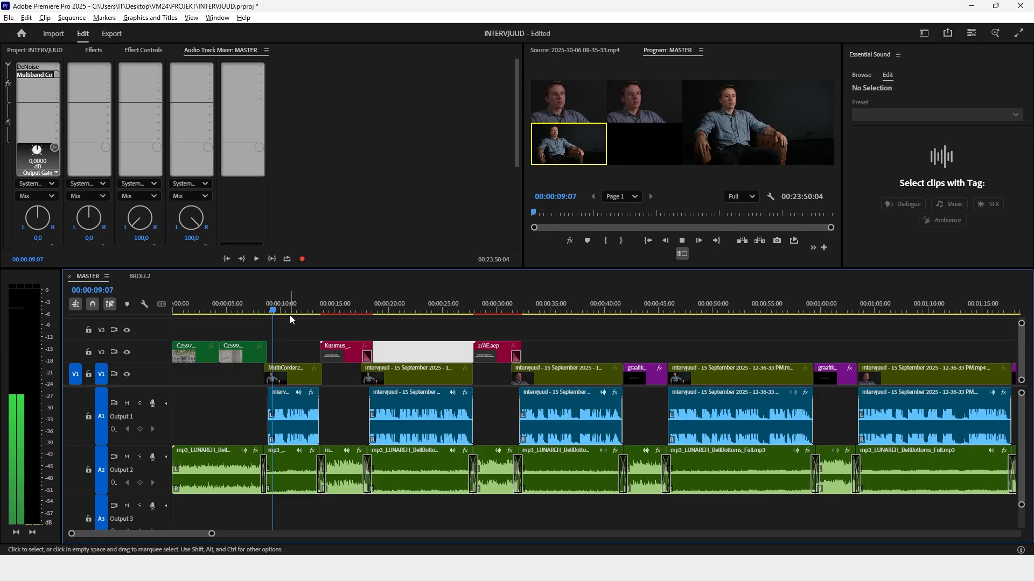
key(space)
click(263, 305)
key(space)
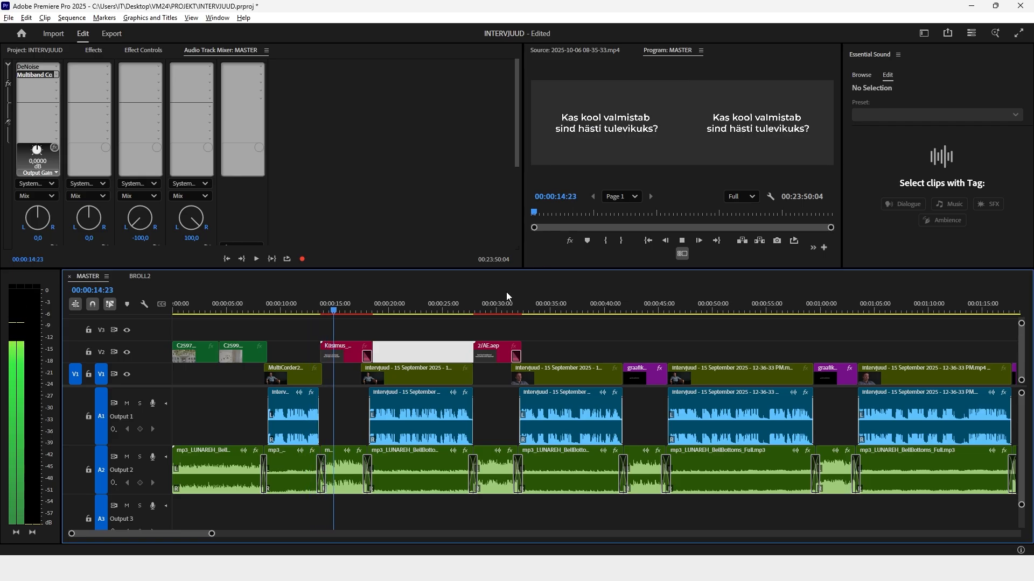
Cut the second answer's video to the close-up MultiCorder1 angle at 00:00:23:11 and roll that cut back to about 00:00:22:10
click(426, 307)
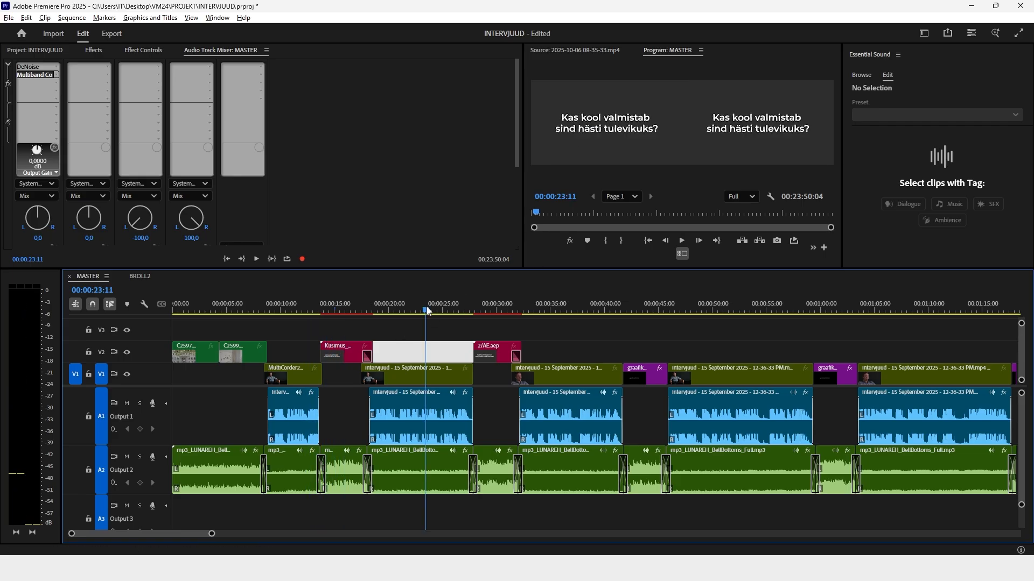
click(422, 375)
click(621, 98)
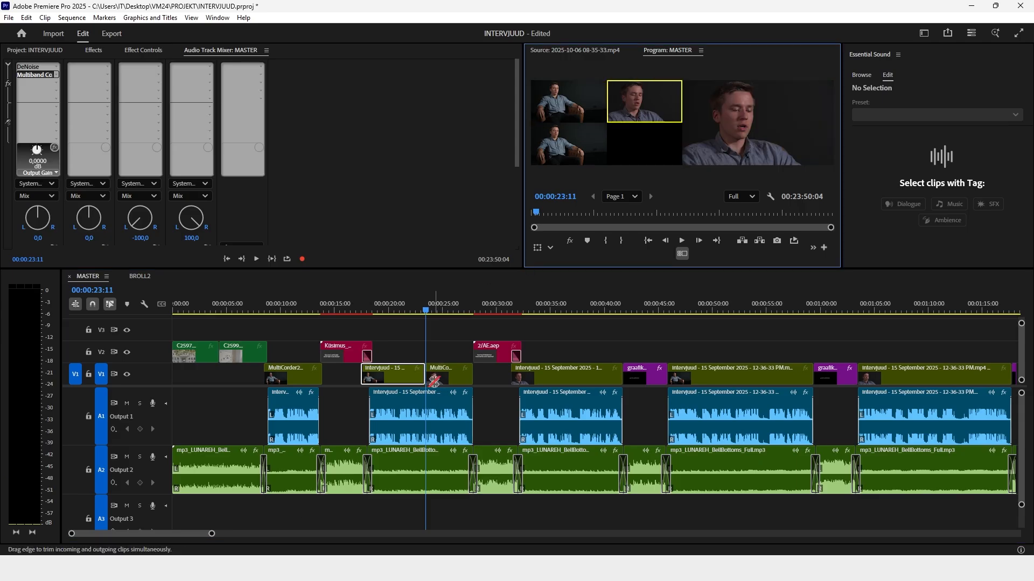
drag(428, 375, 417, 375)
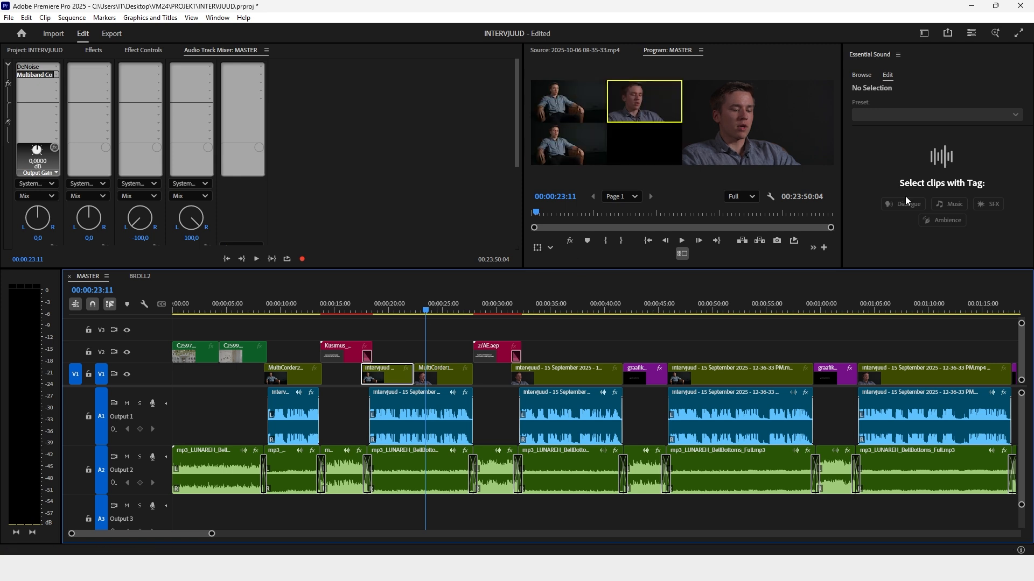
Split only the third answer's video on V1 at 00:00:36:24, leaving its linked audio uncut
click(572, 311)
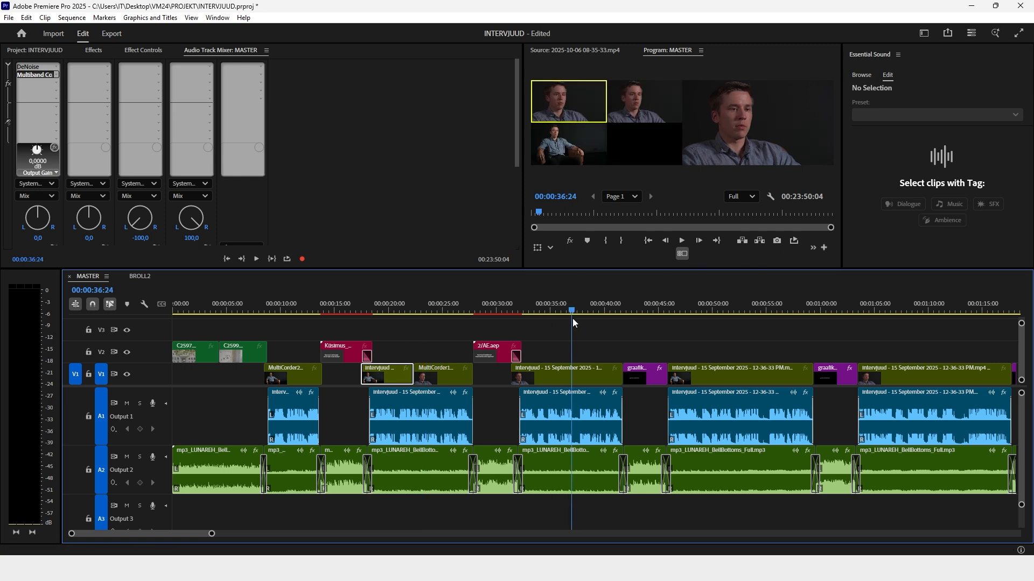
click(572, 380)
key(ctrl+k)
key(ctrl+z)
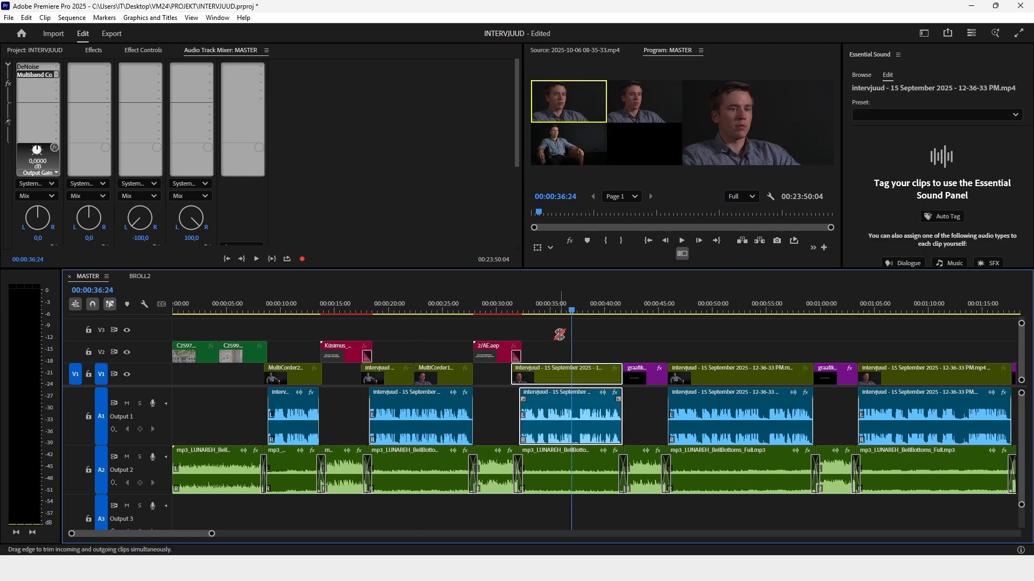
click(564, 342)
alt+click(572, 380)
key(ctrl+k)
Switch the first part of the third answer to the wide MultiCorder2 angle and the second part to the close-up MultiCorder1 angle
click(554, 304)
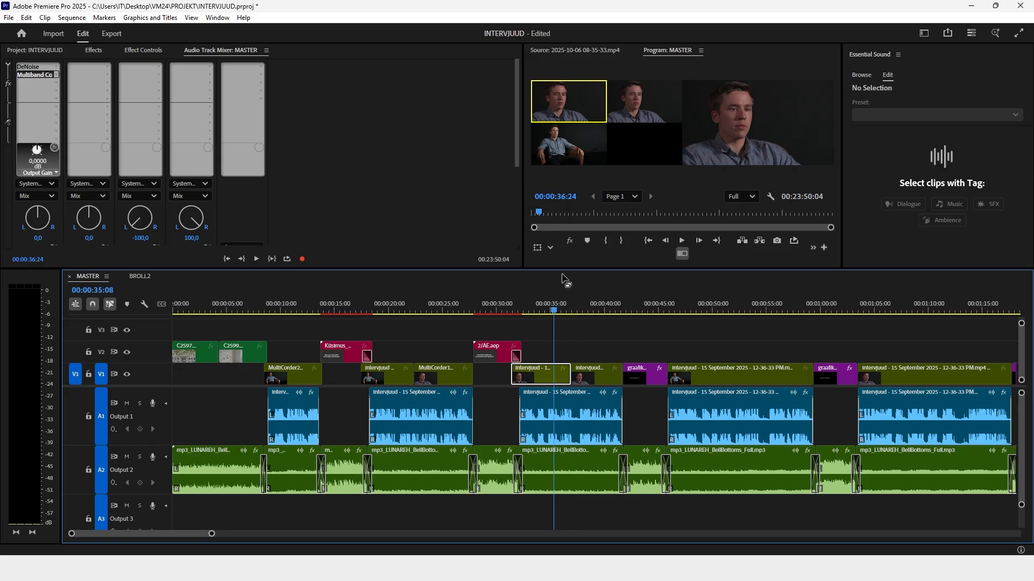
click(568, 153)
click(596, 311)
click(626, 114)
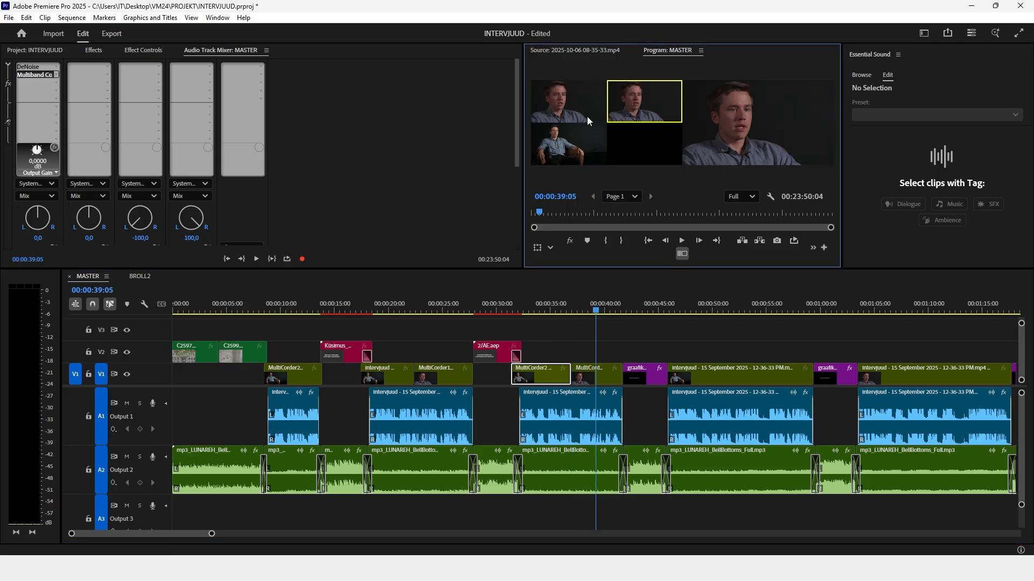
Turn off the multi-camera view and play back the edit from the first answer into the second
click(711, 310)
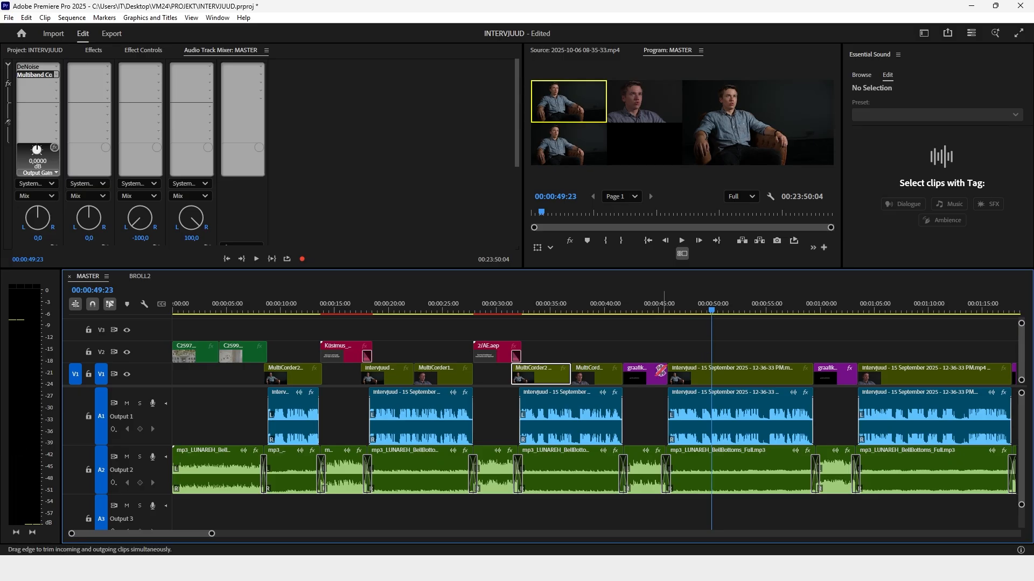
click(682, 254)
click(263, 303)
key(space)
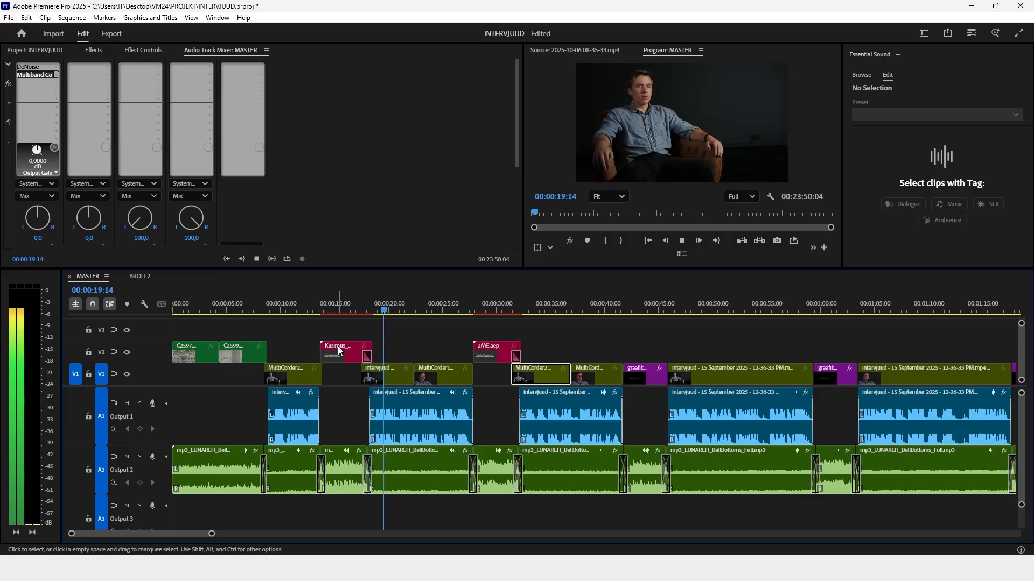
key(space)
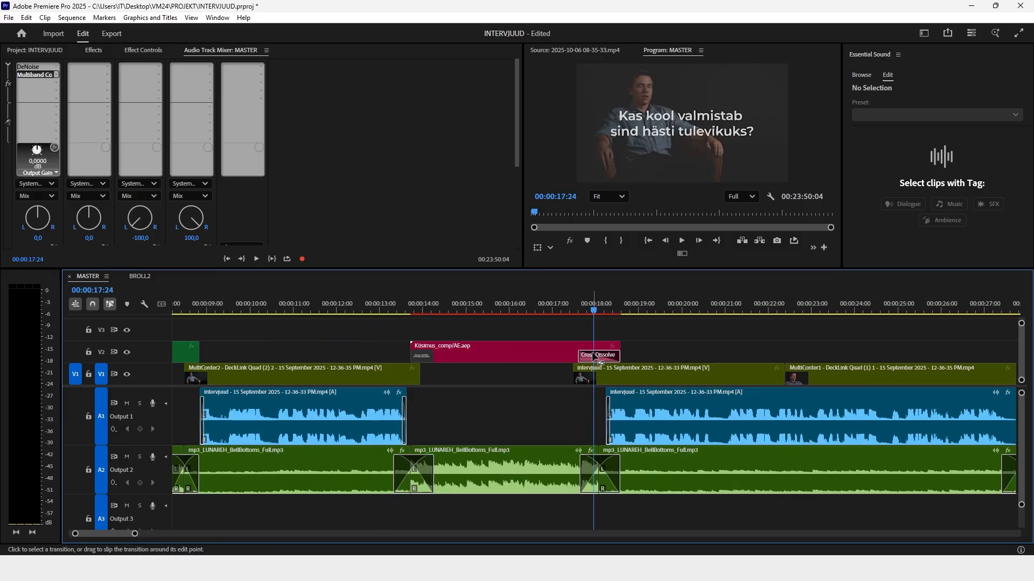
Remove the Cross Dissolve from the end of the Küsimus_comp question title and play back that transition
click(592, 357)
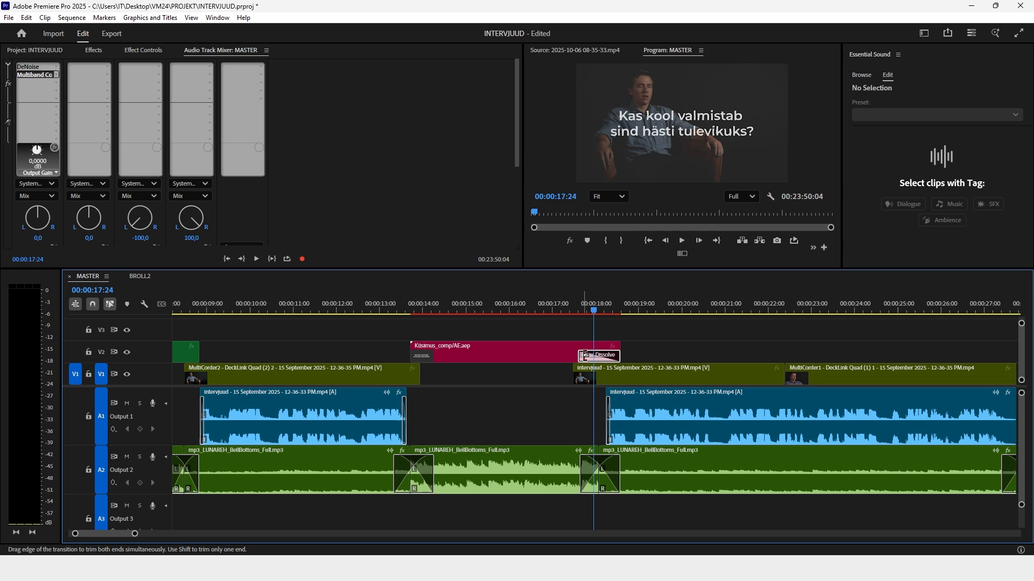
drag(619, 353, 604, 351)
scroll(592, 301, right, 3)
scroll(567, 331, right, 2)
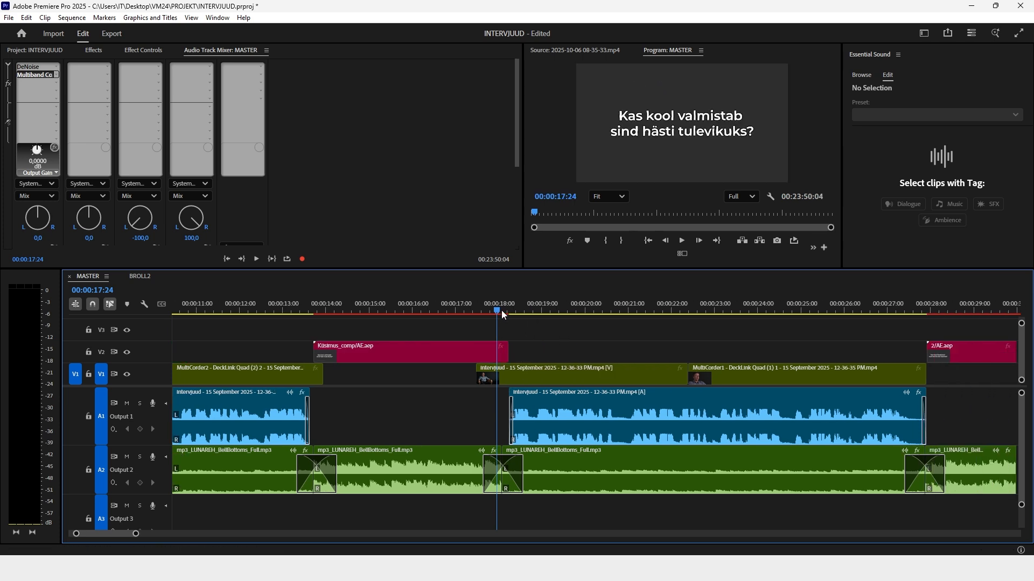
key(space)
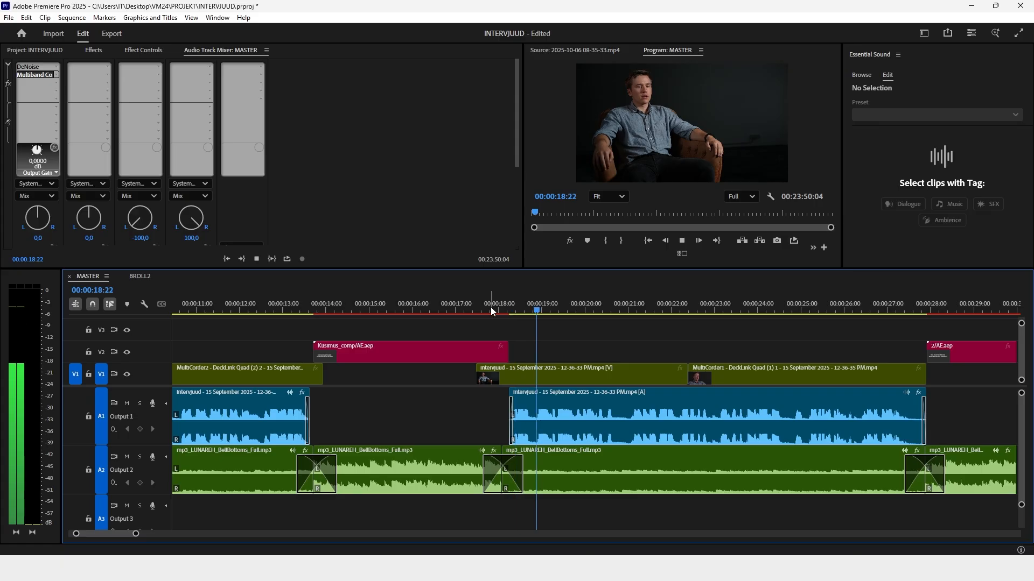
key(space)
Remove the Cross Dissolve from the end of the 2/AE.aep question title
key(minus)
key(minus)
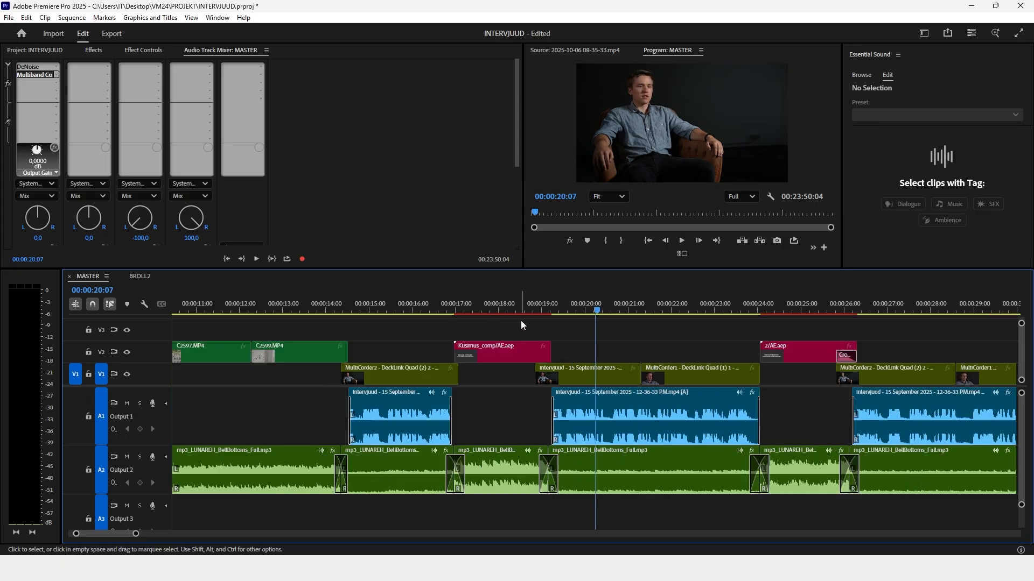
key(Delete)
drag(661, 352, 659, 352)
scroll(659, 349, up, 2)
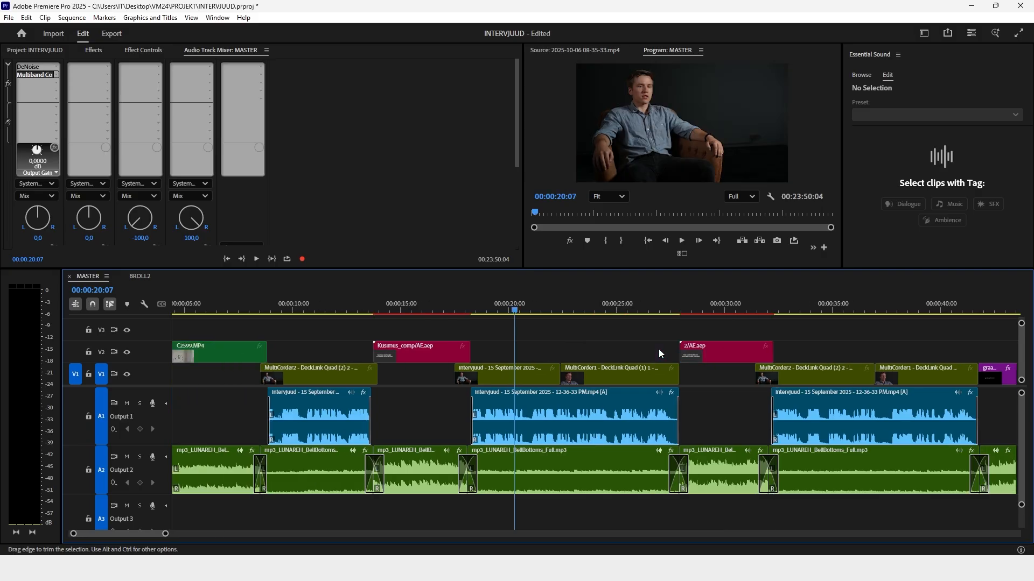
scroll(658, 348, up, 3)
Place the playhead at 00:00:02:09, select the C2597.MP4 clip and show the Lumetri Color panel
click(224, 311)
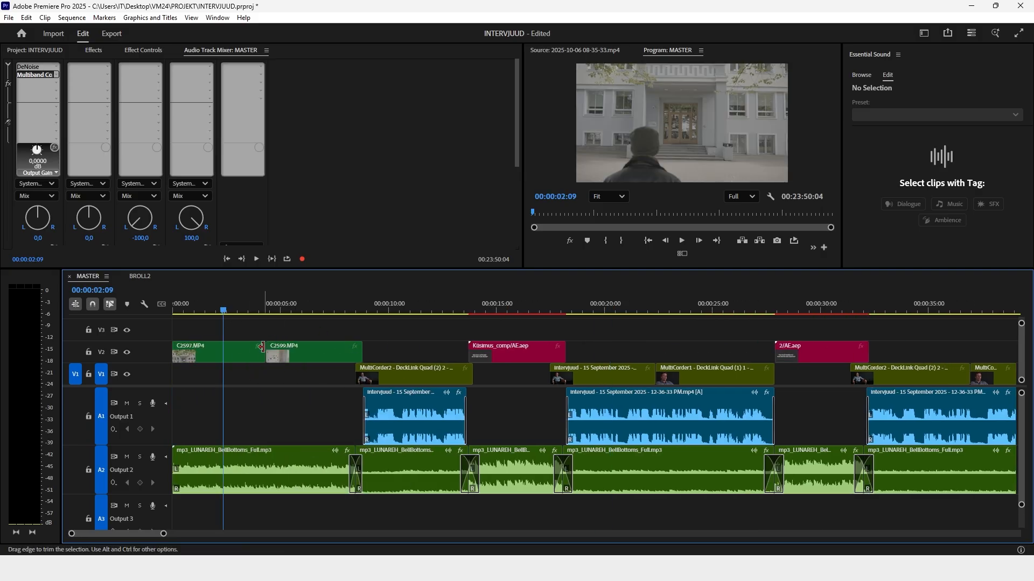
click(244, 351)
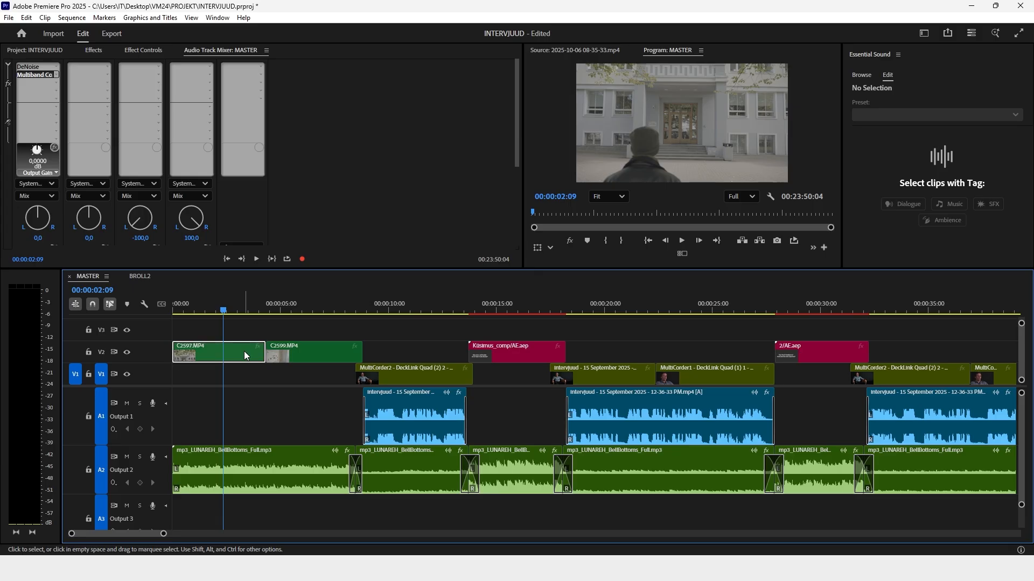
click(217, 17)
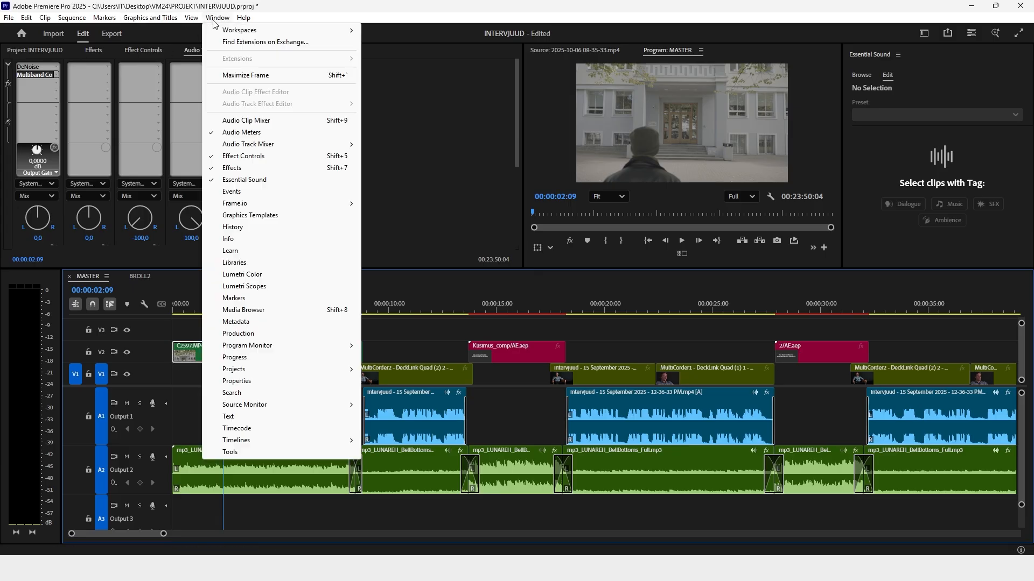
click(241, 274)
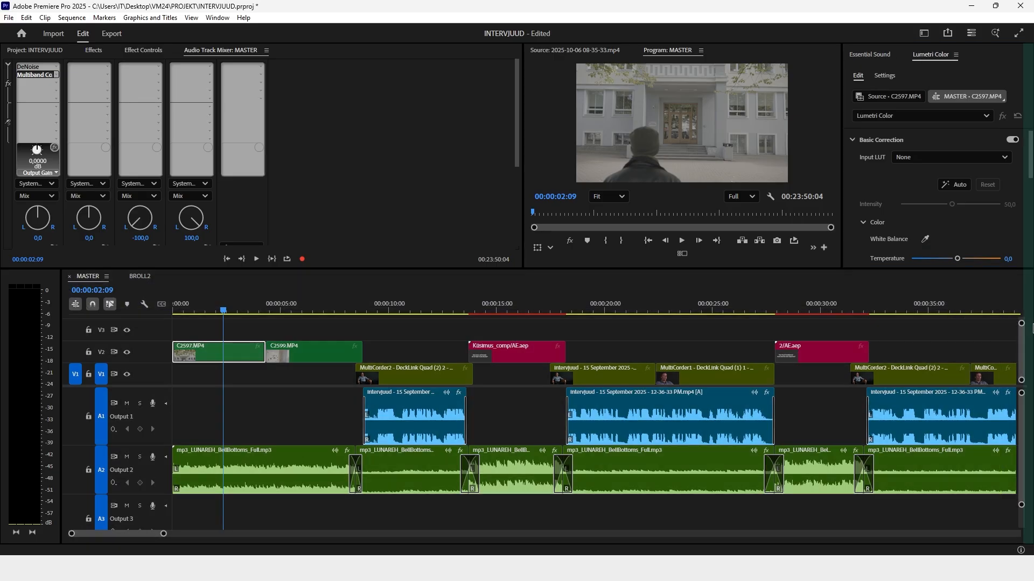
Widen the Lumetri Color and Program panels, order Lumetri Color before Essential Sound and show it for C2597.MP4
drag(1032, 329, 1032, 328)
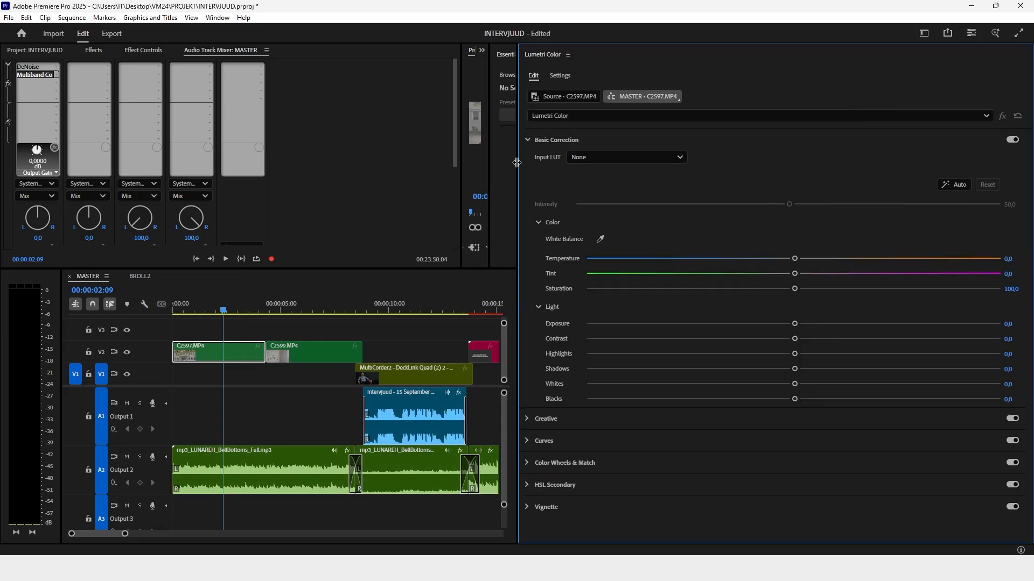
drag(517, 162, 754, 163)
drag(781, 54, 841, 142)
drag(462, 118, 350, 118)
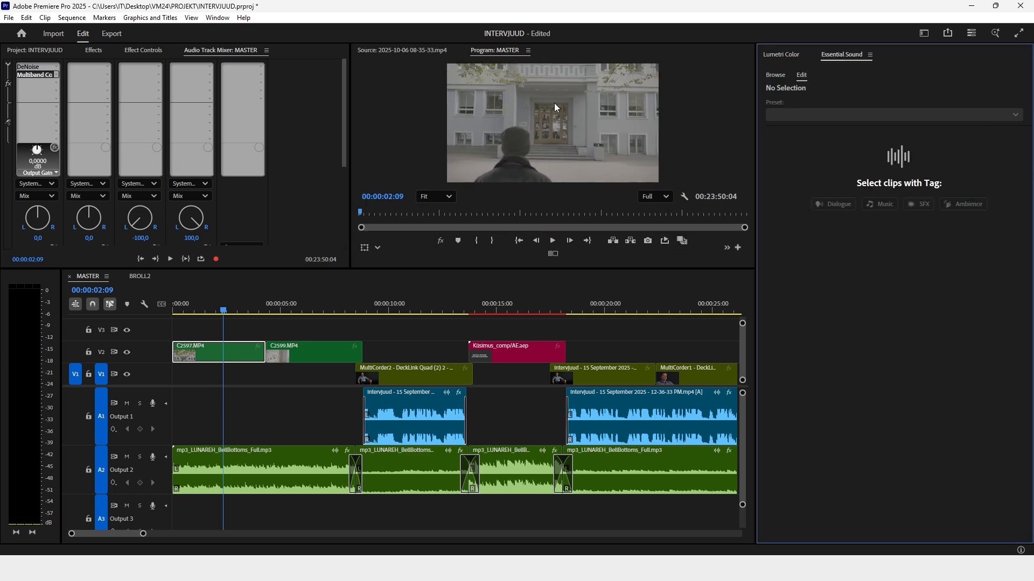
click(798, 56)
click(229, 354)
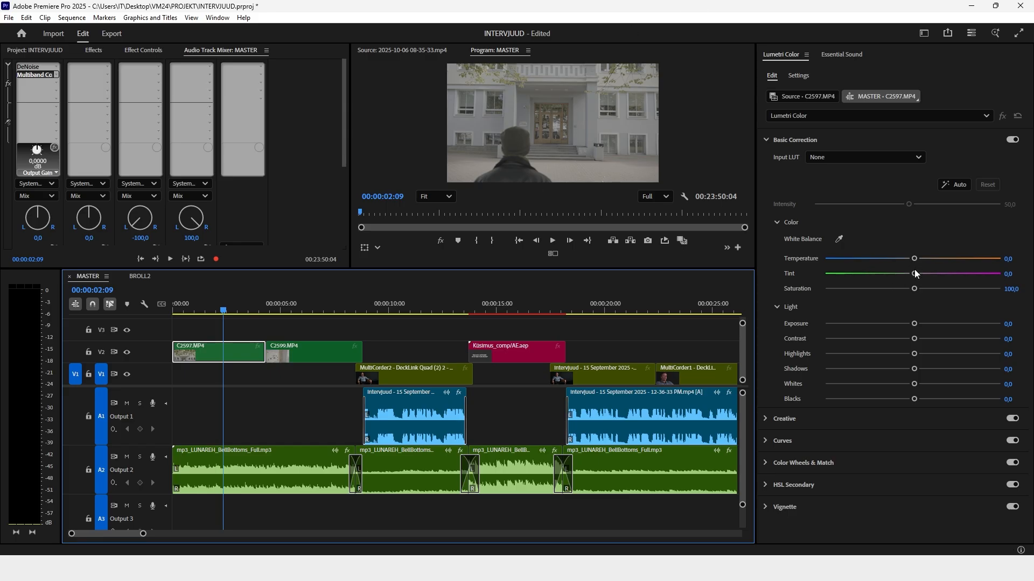
Set C2597.MP4's saturation to 170 and shape its RGB curve into a gentle S with darker shadows and brighter highlights
drag(916, 287, 974, 291)
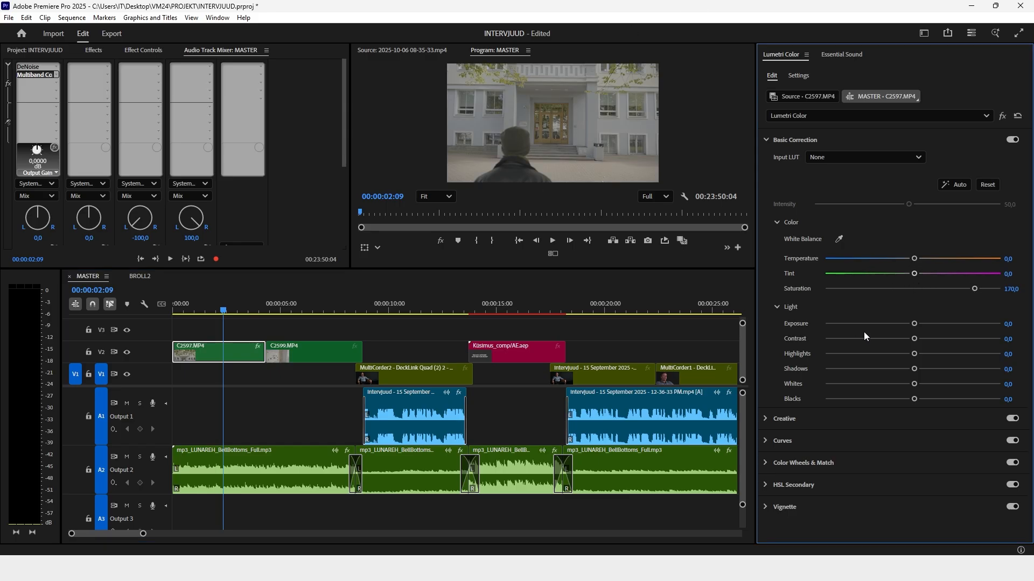
click(795, 442)
drag(843, 341, 847, 349)
drag(969, 275, 967, 263)
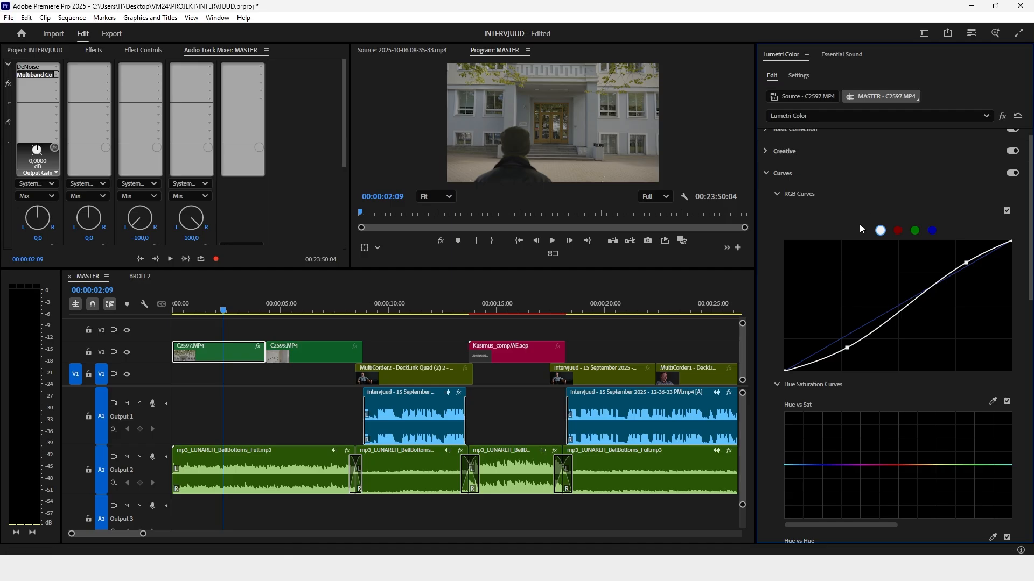
Set C2597.MP4's saturation to 135.8 and its exposure to 0.8
scroll(859, 224, up, 1)
click(809, 139)
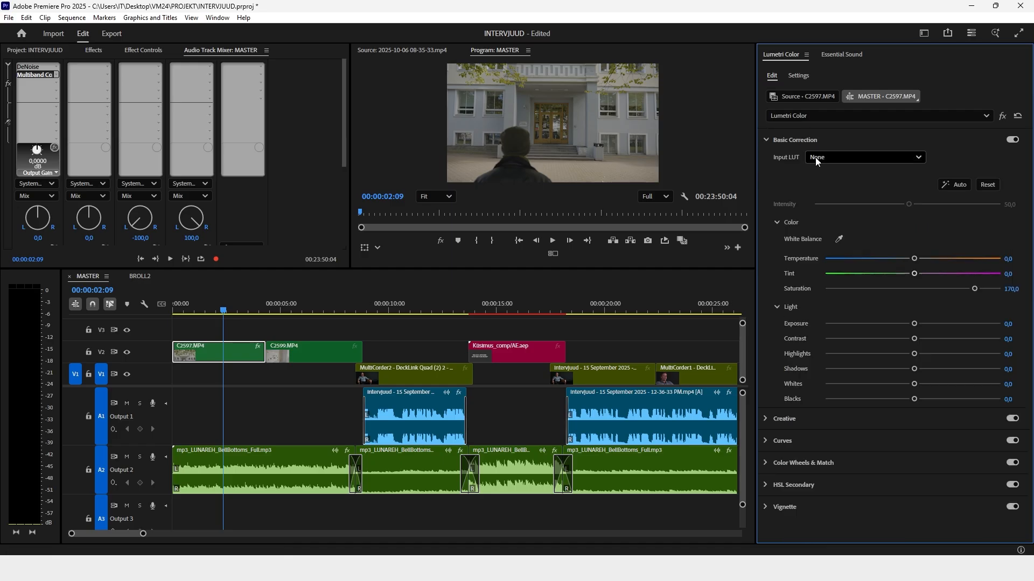
drag(948, 288, 944, 289)
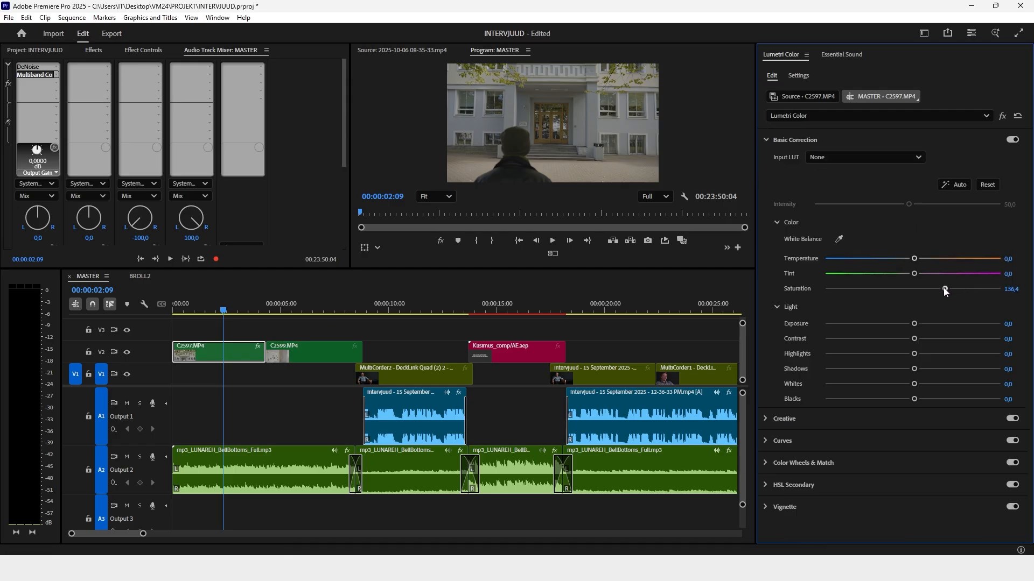
drag(916, 325, 926, 326)
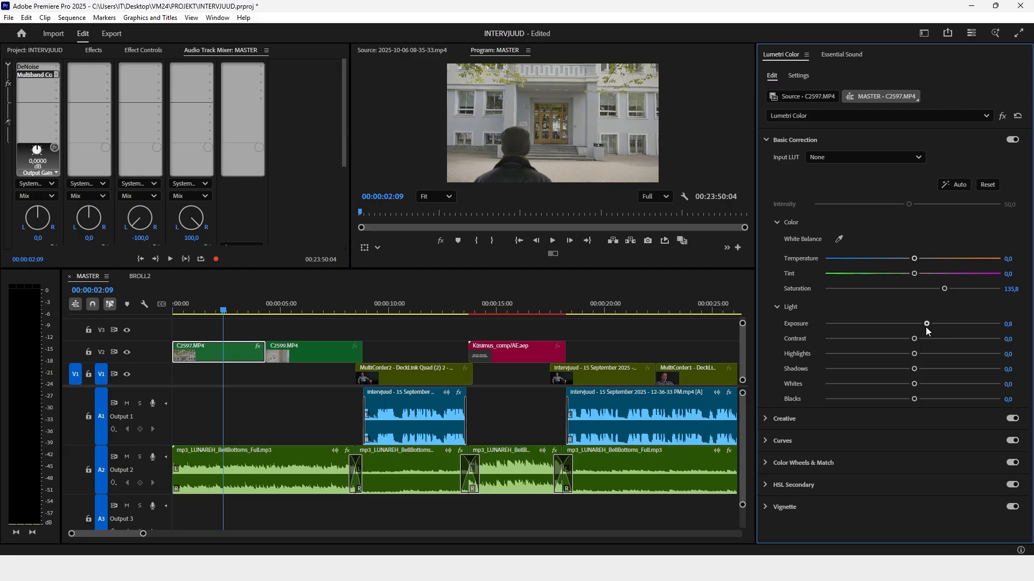
Copy the Lumetri Color effect from C2597.MP4 and paste it onto C2599.MP4
click(101, 50)
click(143, 50)
scroll(54, 202, down, 3)
click(44, 189)
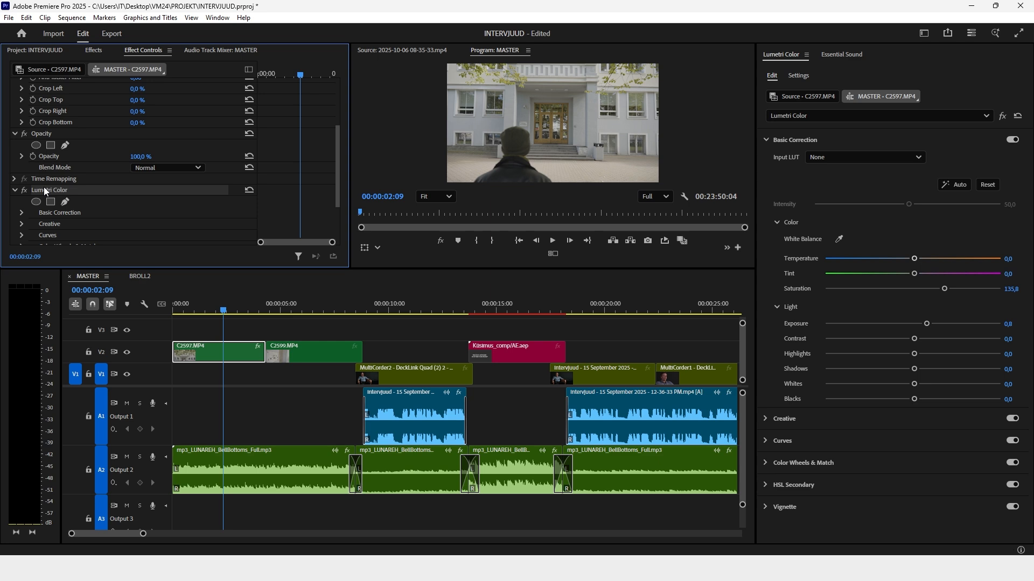
click(316, 299)
click(317, 358)
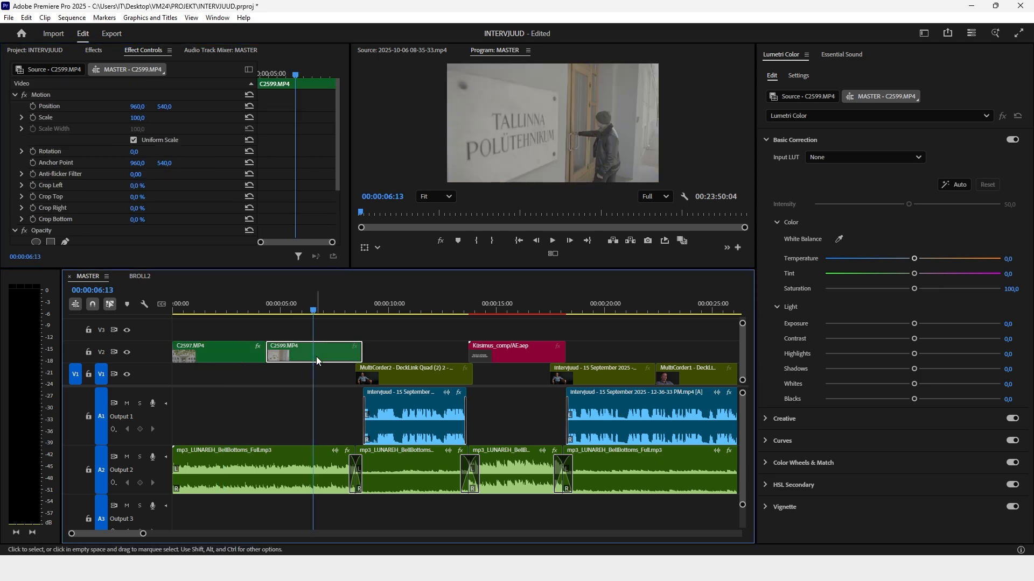
Close the gaps between the unused b-roll clips on V2 that start with C2596.MP4
scroll(316, 357, right, 2)
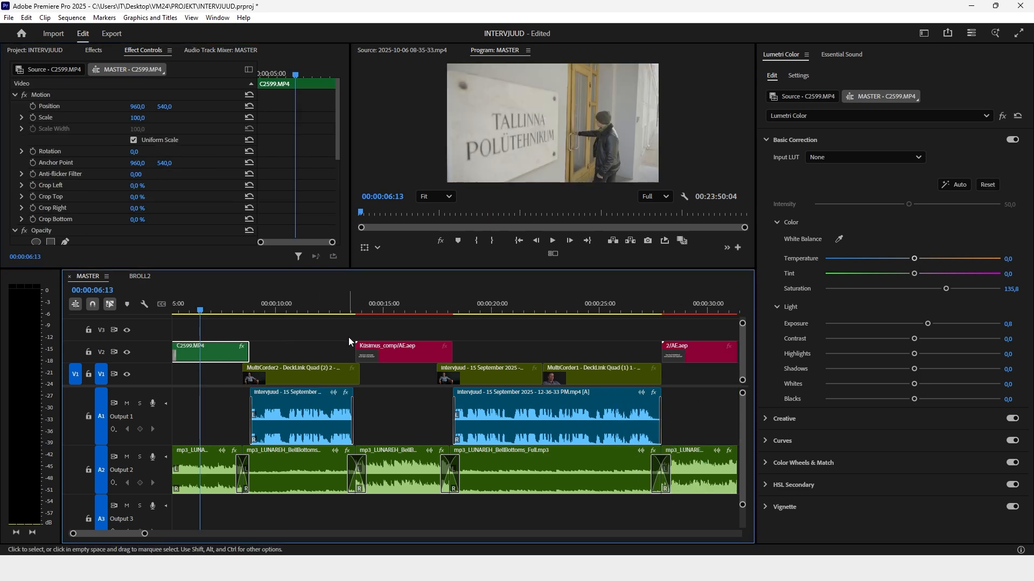
scroll(506, 360, down, 8)
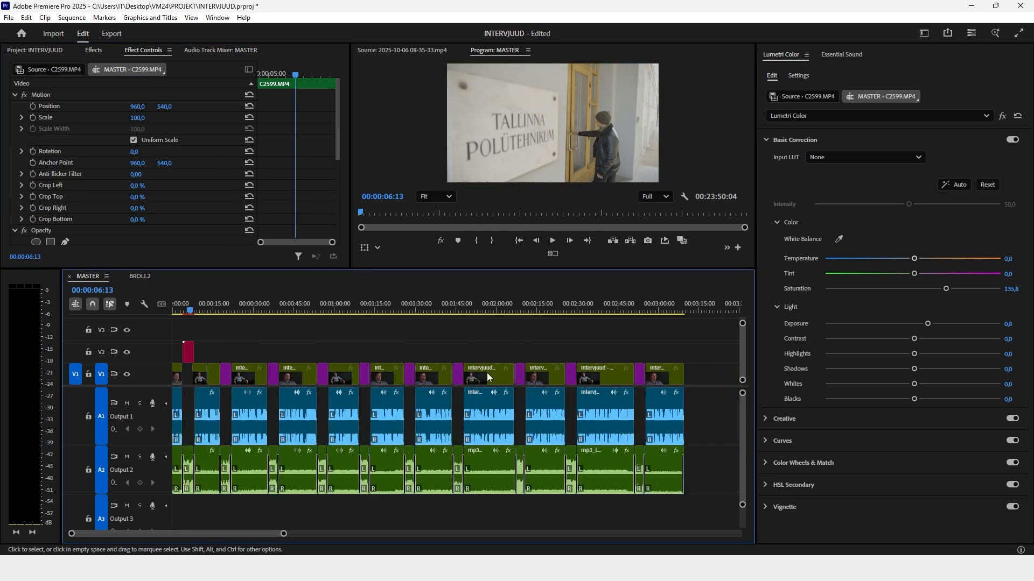
click(373, 299)
key(equal)
key(equal)
key(equal)
click(370, 350)
key(Delete)
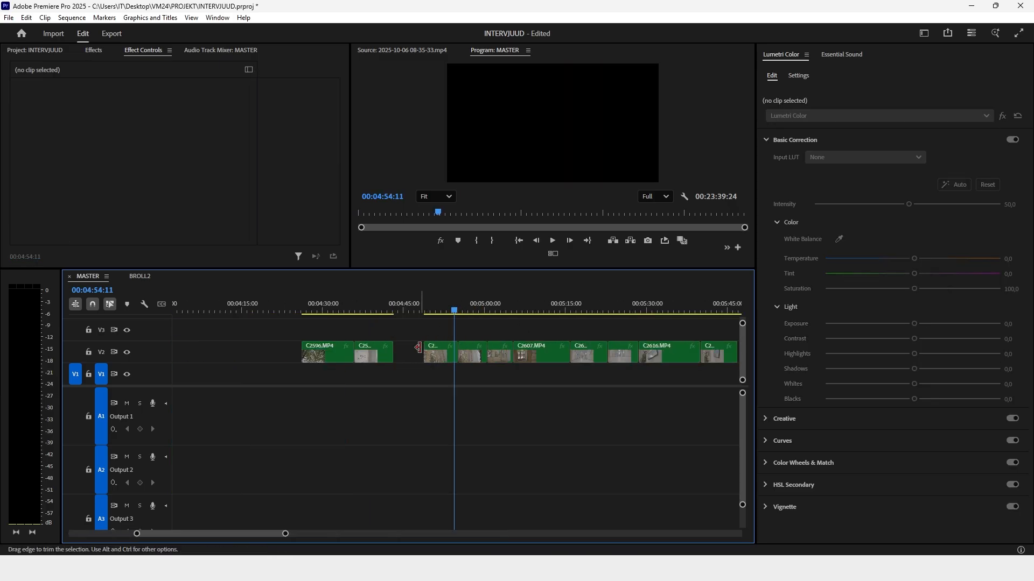
Paste the Lumetri Color grade onto C2596.MP4, C2598.MP4 and all following b-roll clips, and scrub through them
click(323, 358)
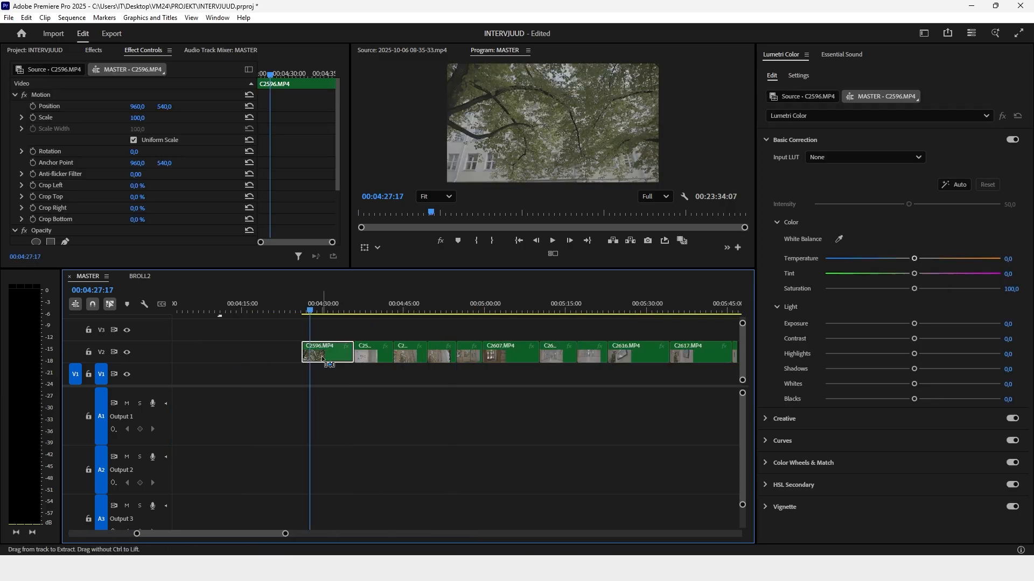
click(377, 308)
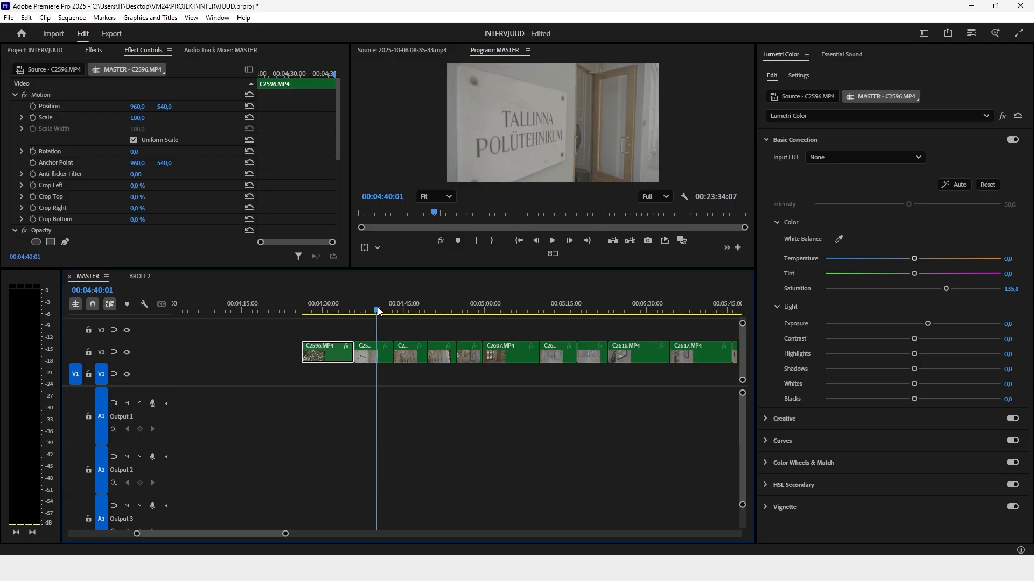
click(367, 354)
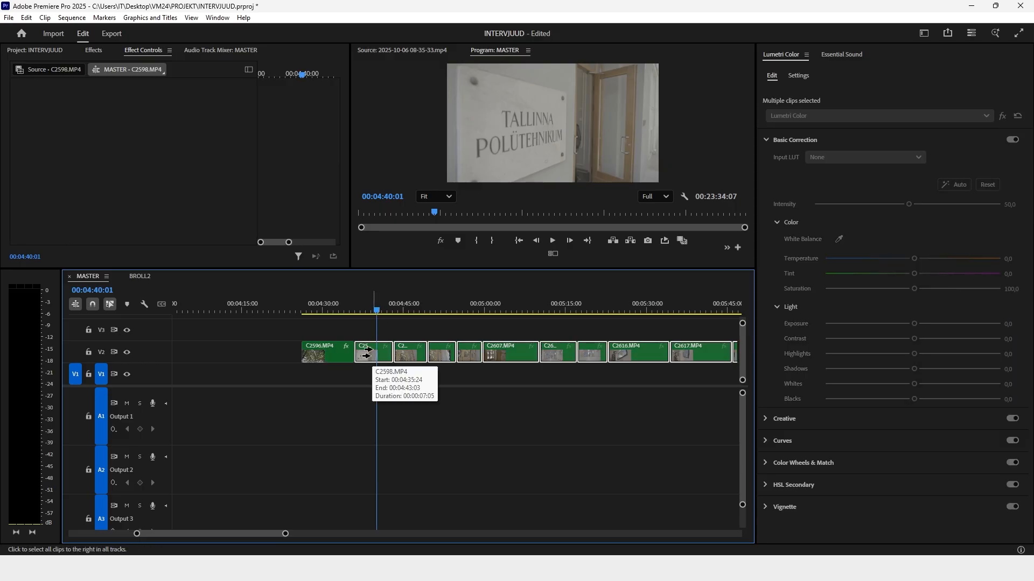
scroll(372, 354, down, 3)
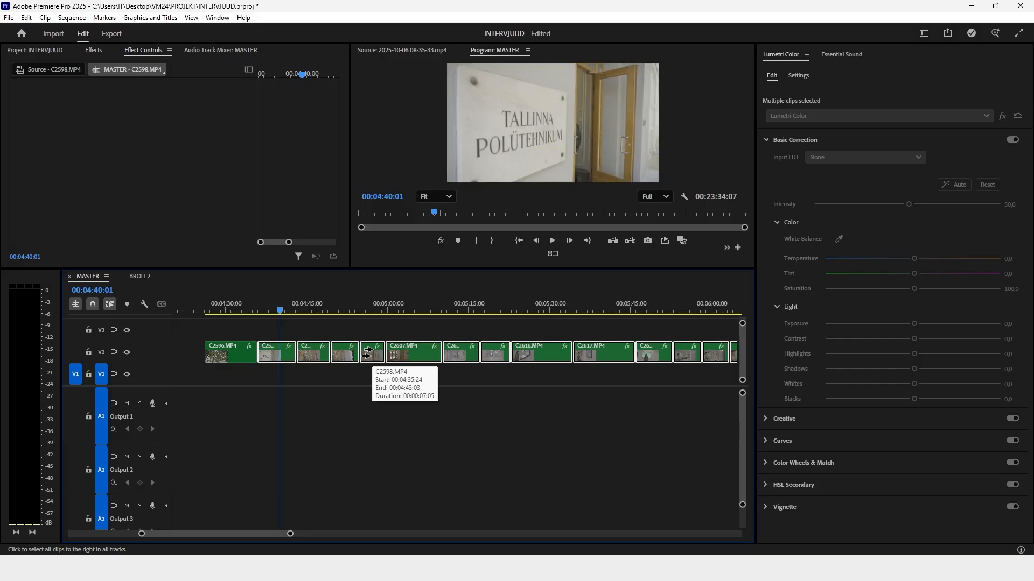
drag(306, 312, 649, 355)
key(minus)
drag(430, 307, 650, 340)
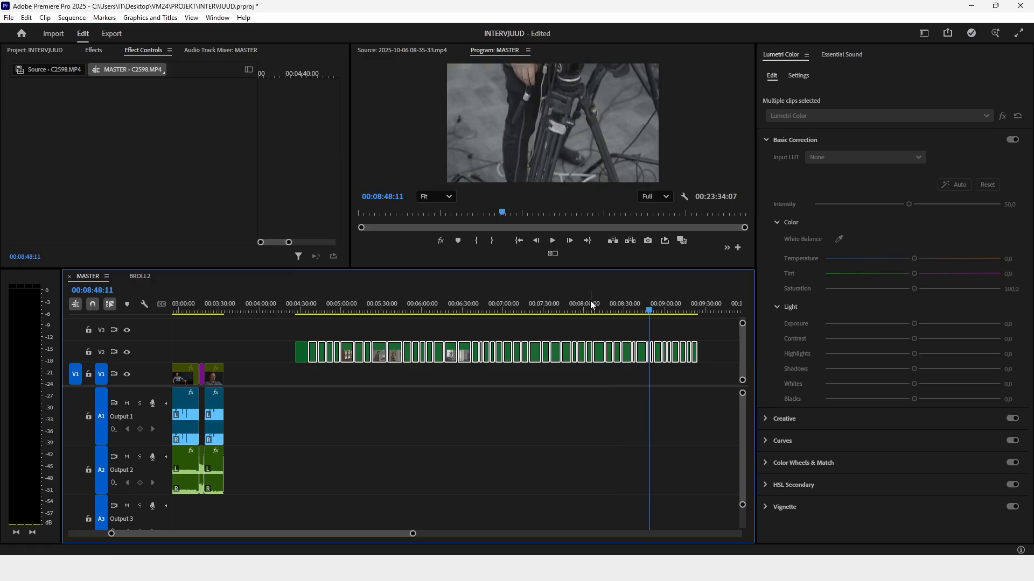
Delete the leftover clips that lie far beyond the b-roll at the end of the MASTER sequence
click(578, 434)
key(v)
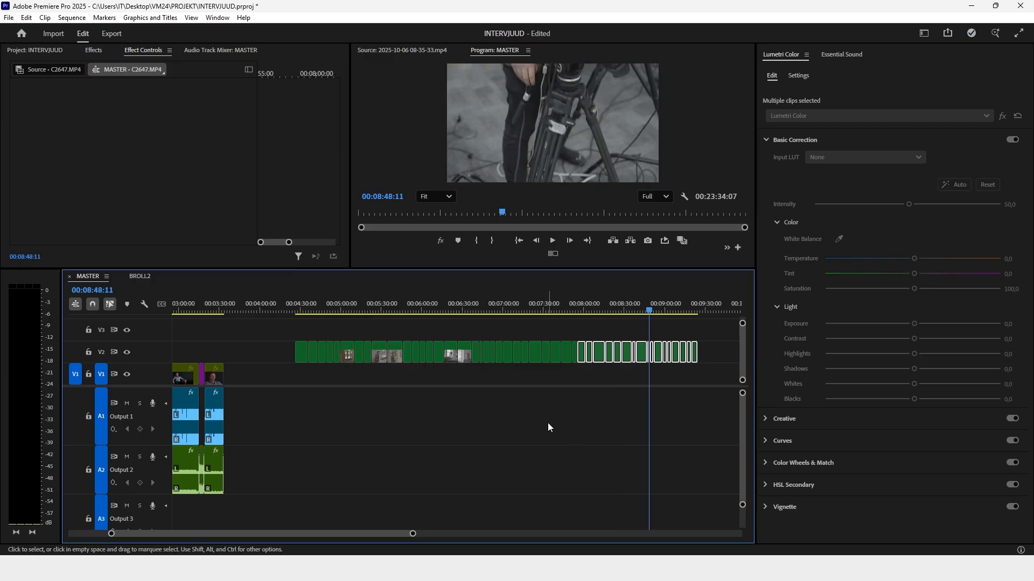
scroll(561, 415, up, 5)
scroll(574, 405, down, 3)
scroll(366, 380, up, 4)
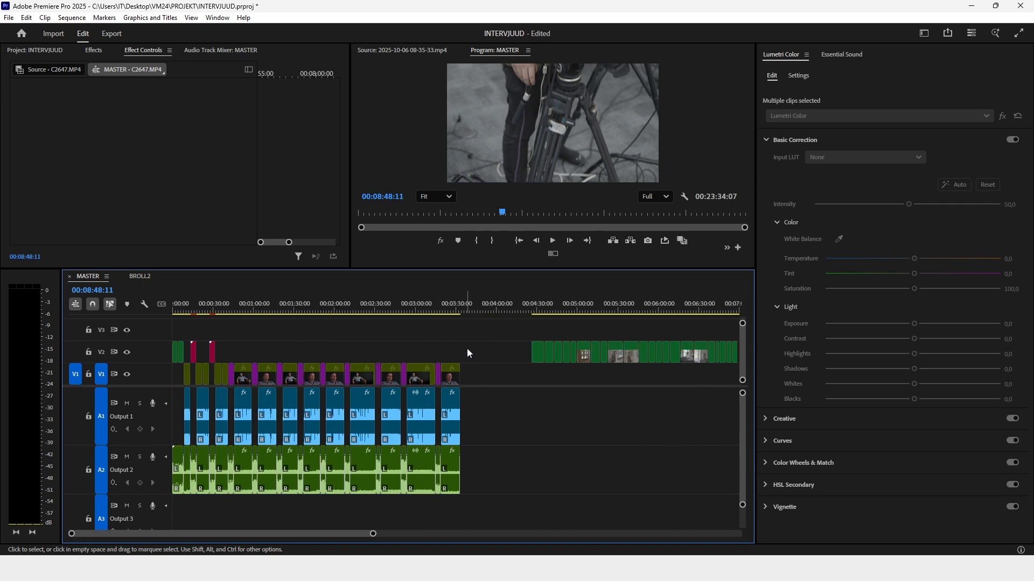
key(backslash)
click(200, 308)
drag(489, 417, 631, 488)
key(Delete)
Move all the unused b-roll clips together on V2 to start right after the interview ends, at about 00:03:45
click(214, 308)
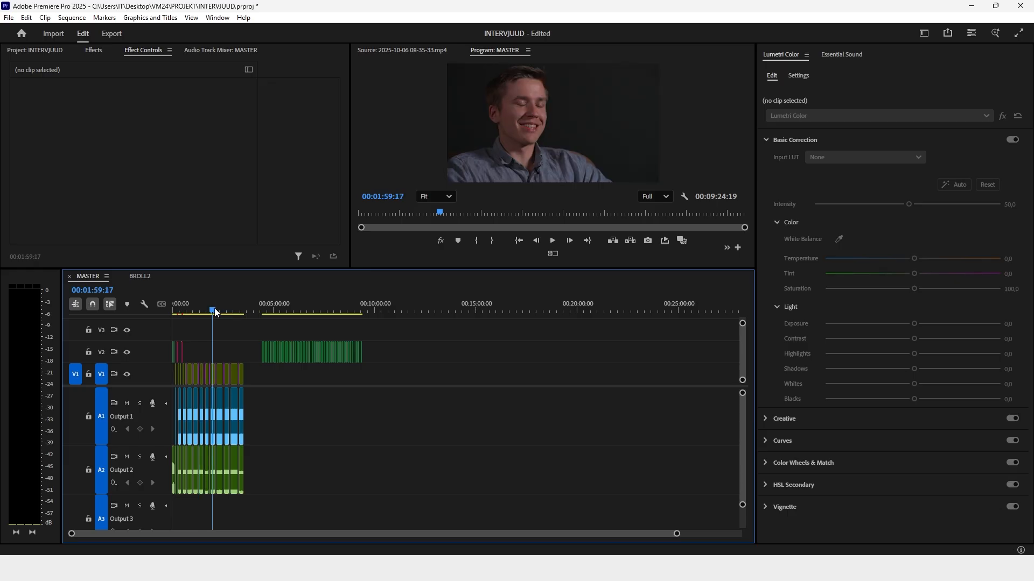
key(equal)
drag(356, 325, 610, 362)
drag(464, 357, 288, 343)
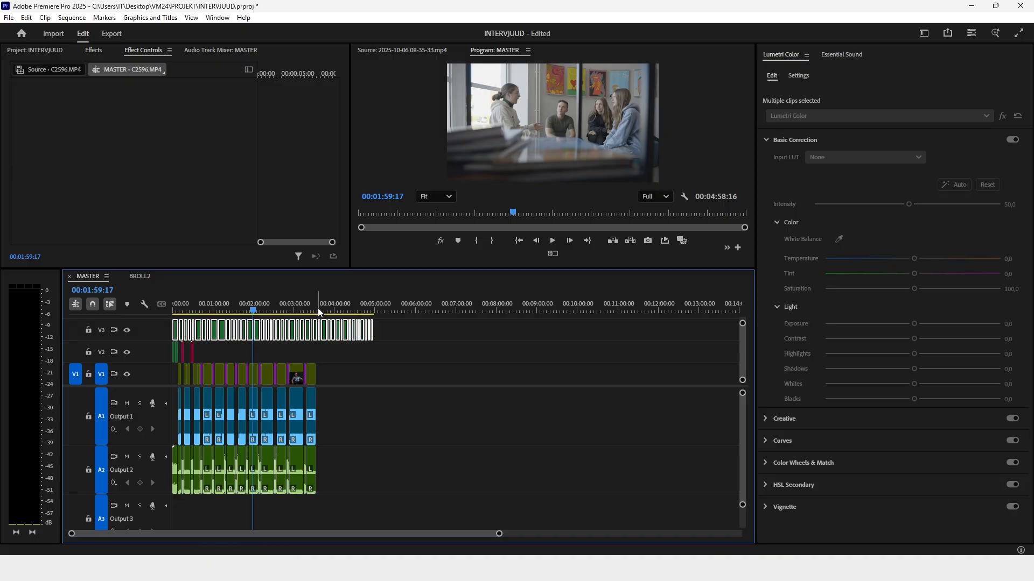
drag(423, 322, 165, 322)
drag(409, 328, 335, 352)
Place the playhead at 00:00:25:13 in the second answer and bring the following answers into view
click(190, 299)
key(equal)
key(equal)
key(equal)
key(equal)
scroll(437, 342, down, 3)
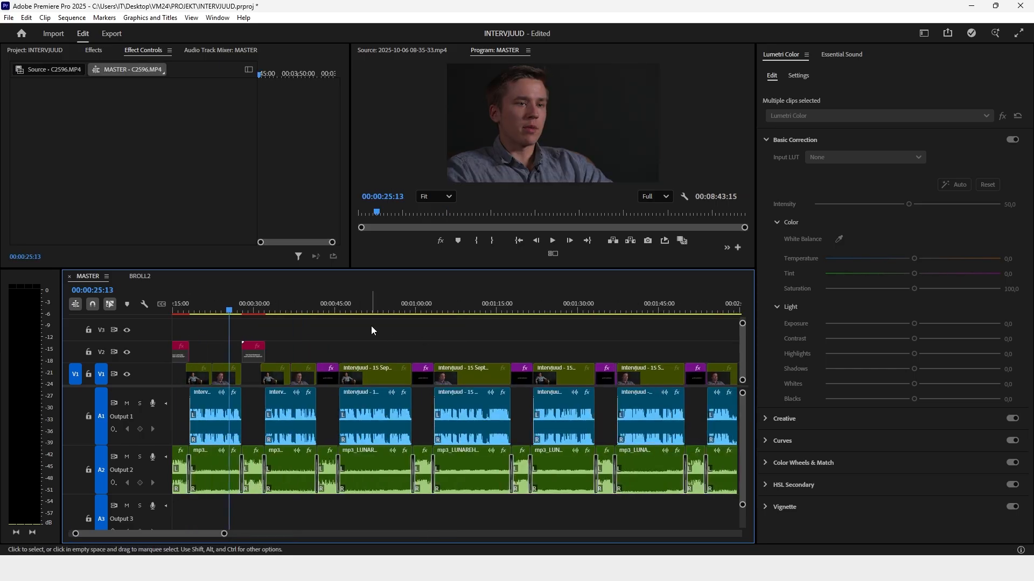
Play the sequence from the end of the second answer through the third answer, stopping on the following question title at 00:00:44:02
click(234, 307)
key(space)
key(equal)
key(equal)
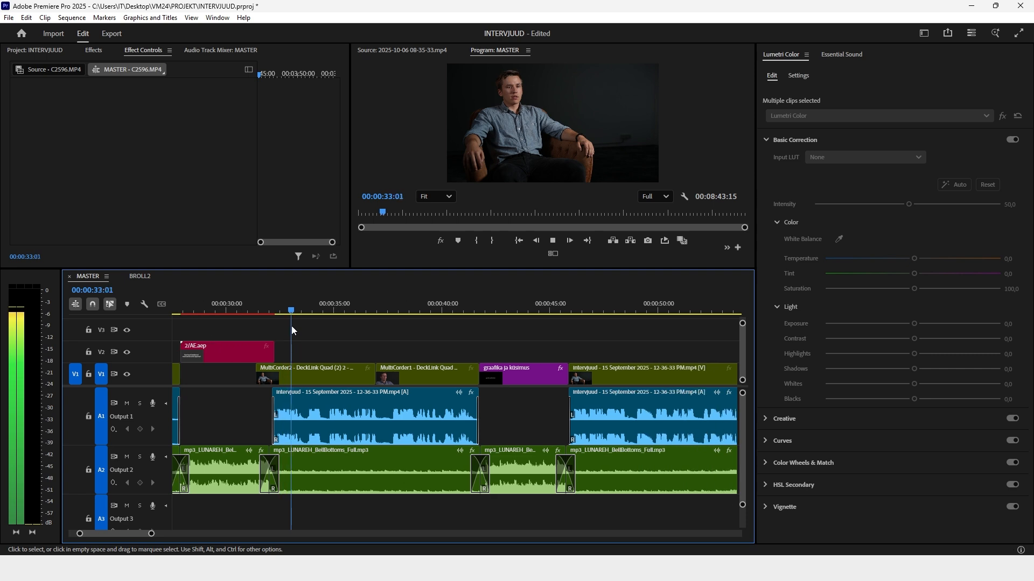
key(equal)
scroll(342, 348, down, 3)
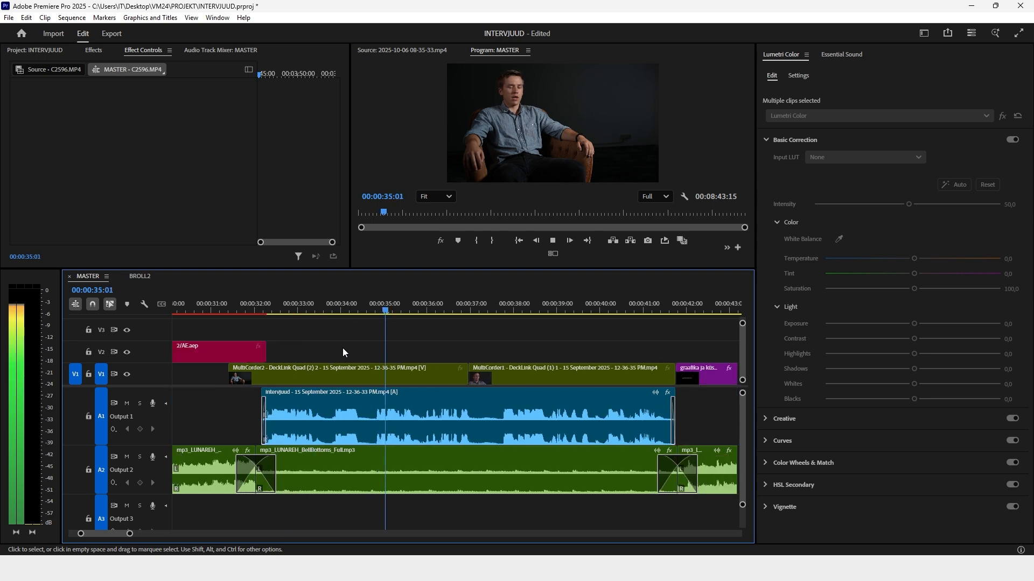
scroll(342, 348, down, 1)
scroll(342, 353, down, 5)
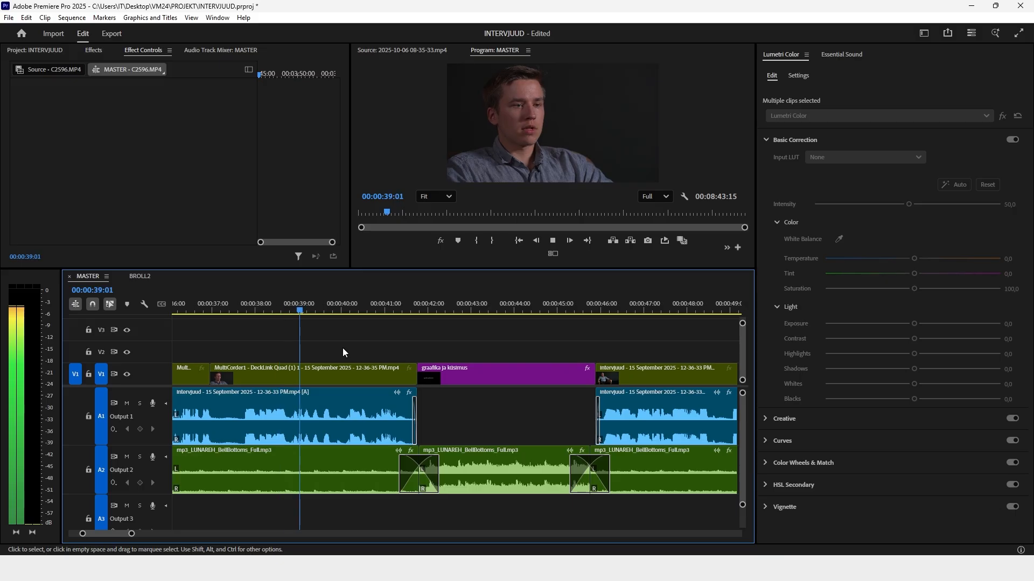
scroll(343, 352, down, 2)
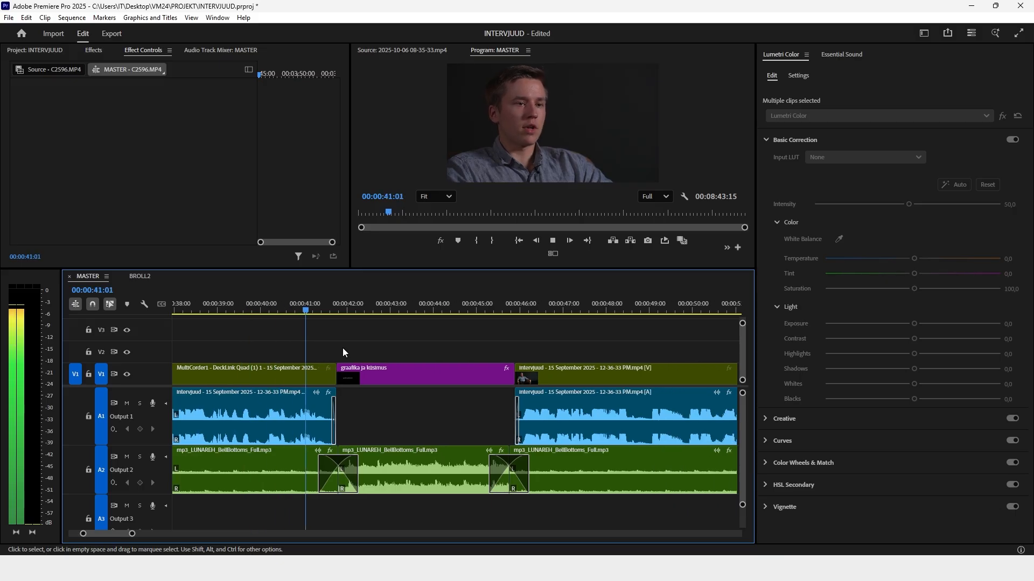
scroll(343, 349, down, 1)
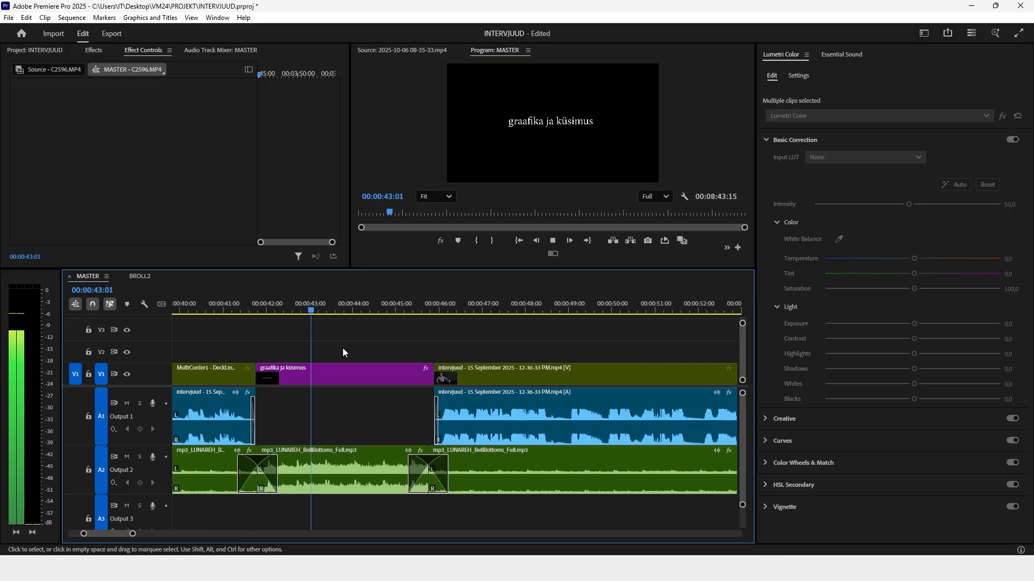
key(minus)
key(minus)
key(minus)
key(space)
Examine the overall layout of the interview answers and the b-roll placed after them, and check the frame at 00:00:58:06
key(minus)
key(minus)
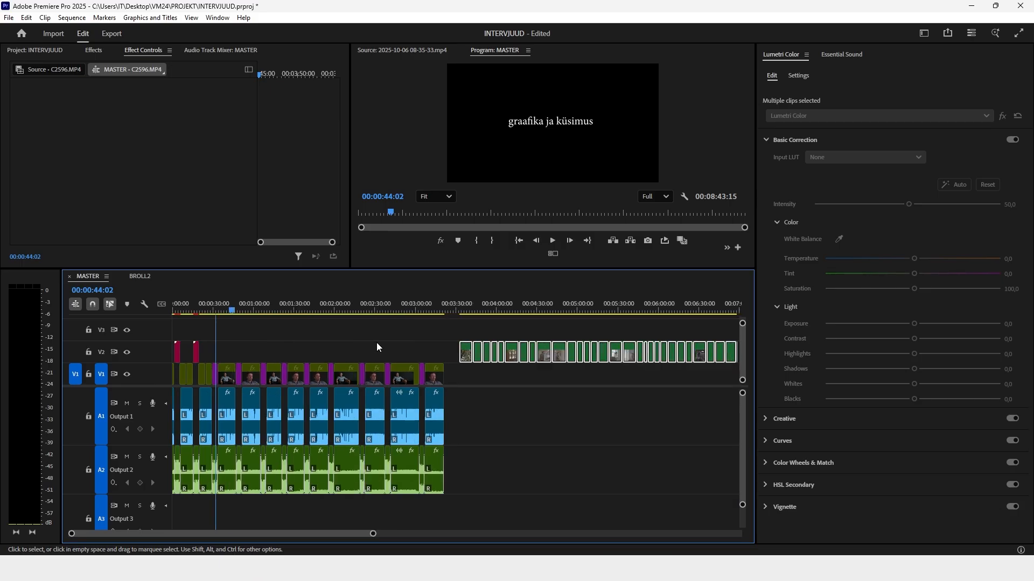
scroll(376, 342, down, 1)
key(minus)
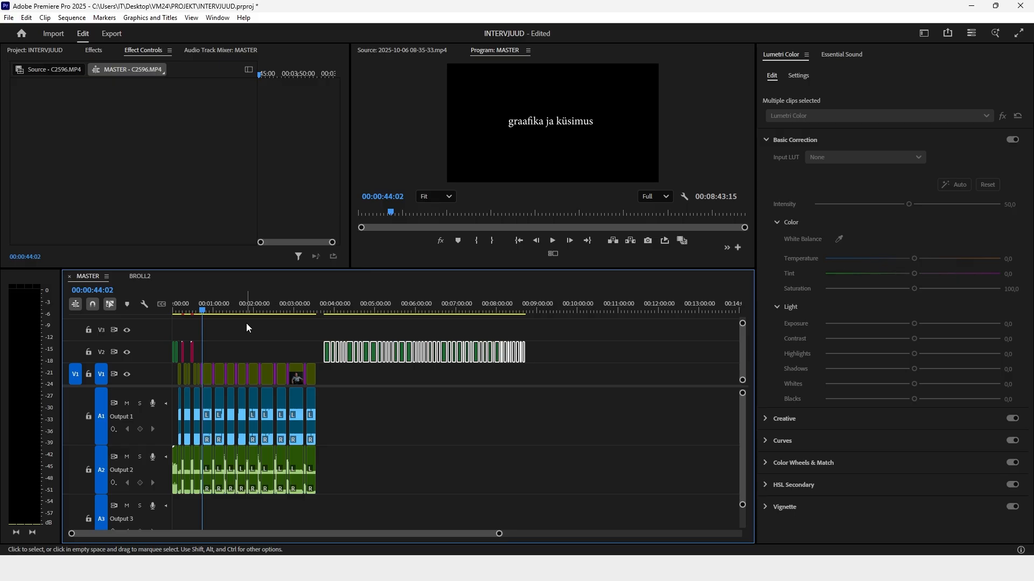
key(equal)
key(equal)
key(minus)
key(minus)
click(211, 306)
key(equal)
key(equal)
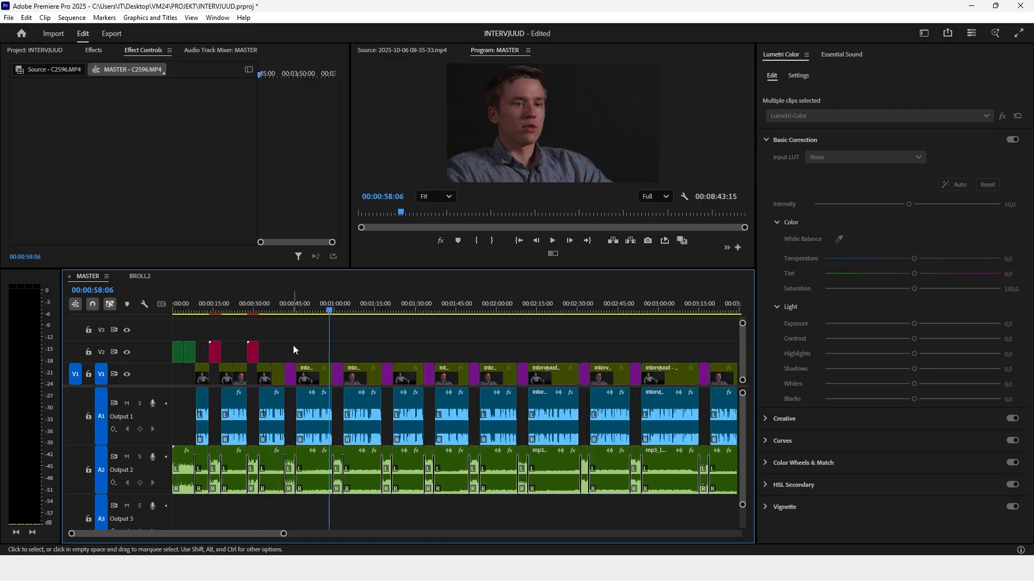
Place the playhead on the title "Kas kool valmistab sind hästi tulevikuks?" at 00:00:14:24 and deselect the b-roll clips
click(214, 307)
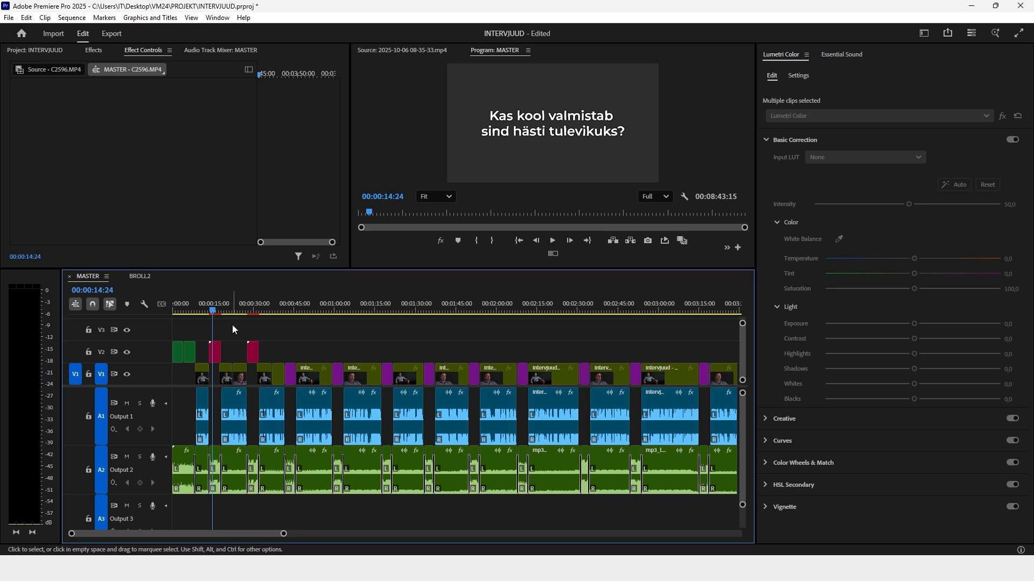
key(minus)
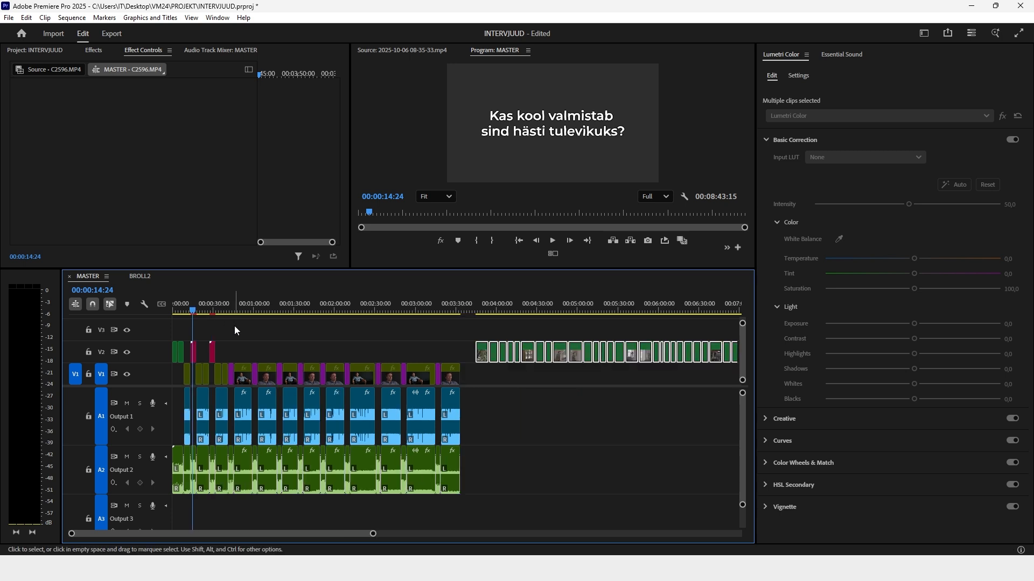
click(239, 328)
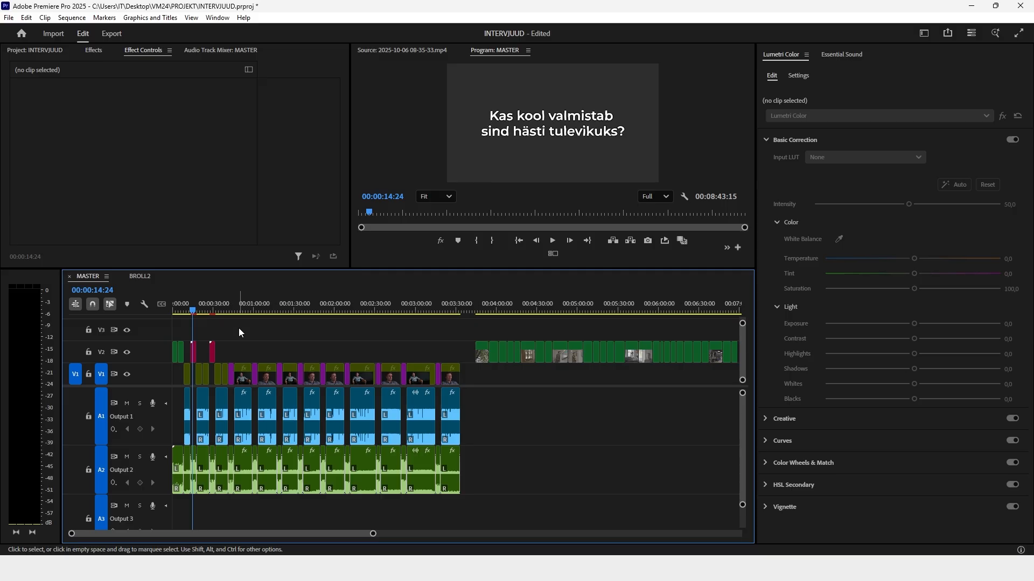